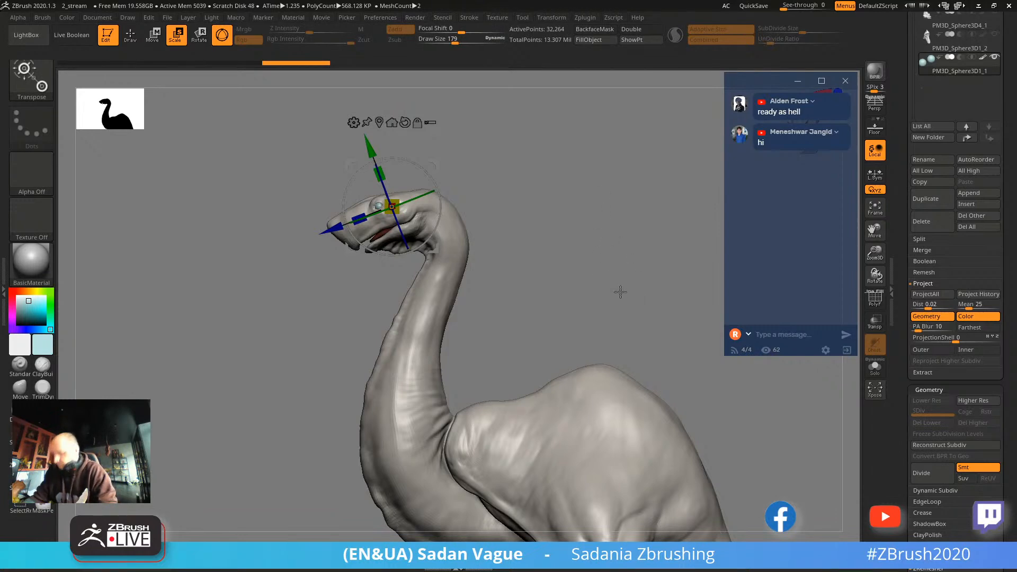
Return to drawing with ClayBuildup, reduce the draw size to about 65 and make the creature's body the active mesh.
key(q)
mouse_move(612, 244)
mouse_down()
mouse_move(631, 252)
mouse_move(621, 252)
mouse_move(683, 431)
mouse_move(649, 336)
mouse_move(672, 329)
mouse_up()
key(s)
drag(470, 250, 456, 250)
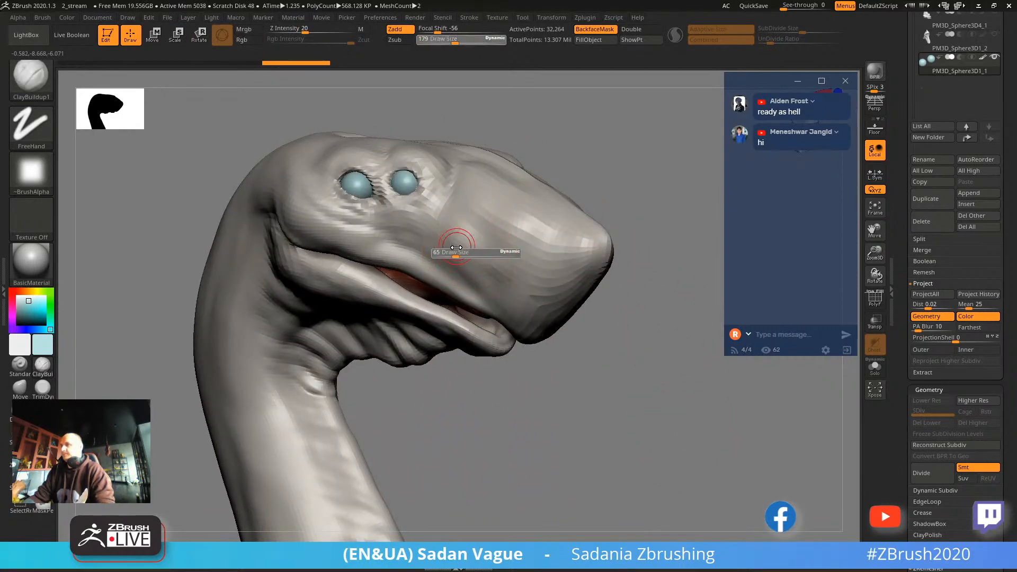
alt+click(362, 237)
Build up the back and side of the creature's neck with ClayBuildup at draw size 313.
drag(493, 430, 343, 251)
key(s)
mouse_move(383, 159)
mouse_down()
mouse_move(403, 154)
mouse_move(390, 244)
mouse_move(406, 312)
mouse_up()
drag(393, 247, 416, 355)
mouse_move(289, 318)
mouse_down()
mouse_move(386, 312)
mouse_move(374, 203)
mouse_up()
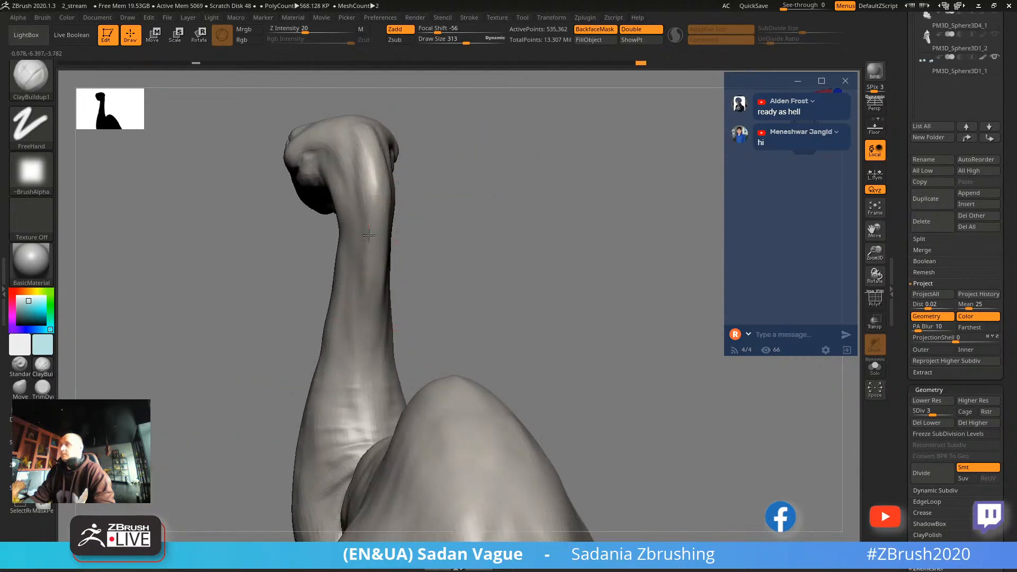
drag(370, 382, 477, 313)
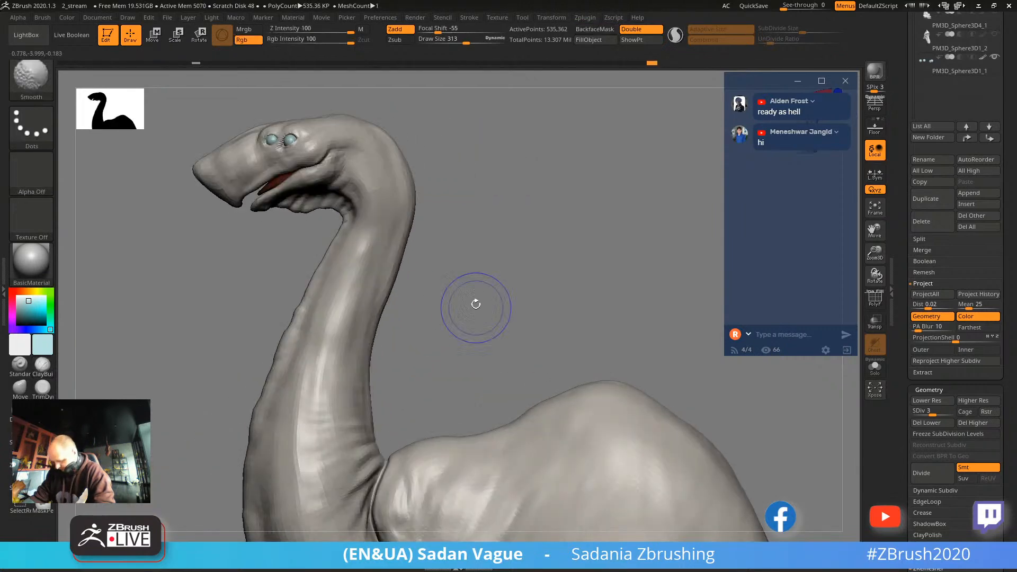
Sculpt the neck down towards its base at draw size 313 and smooth the strokes.
mouse_move(450, 205)
mouse_down()
mouse_move(527, 318)
mouse_move(412, 261)
mouse_up()
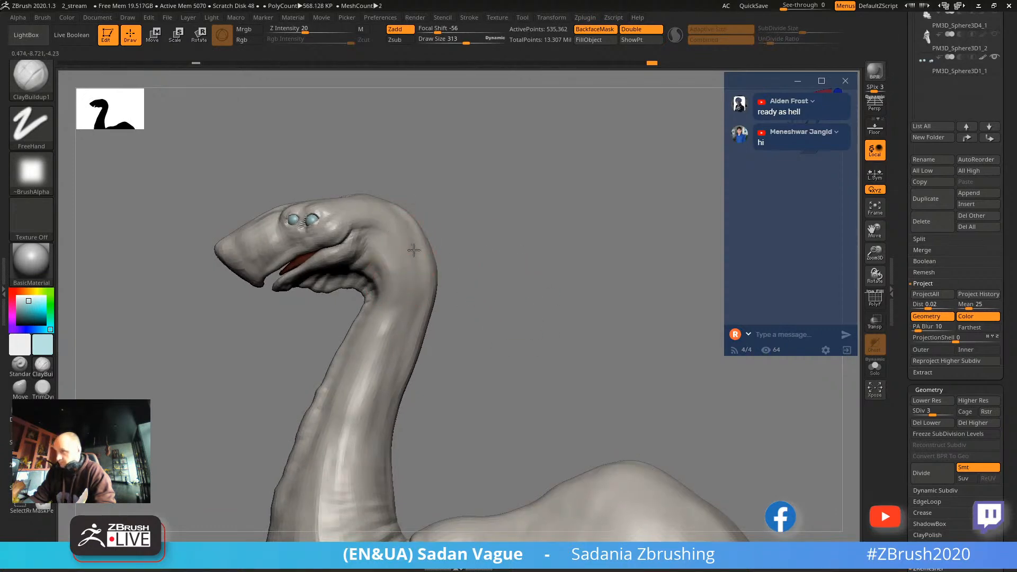
drag(383, 384, 358, 456)
alt+drag(429, 432, 476, 269)
mouse_move(432, 228)
mouse_down()
mouse_move(413, 275)
mouse_move(425, 280)
mouse_up()
alt+drag(415, 332, 462, 249)
key(shift)
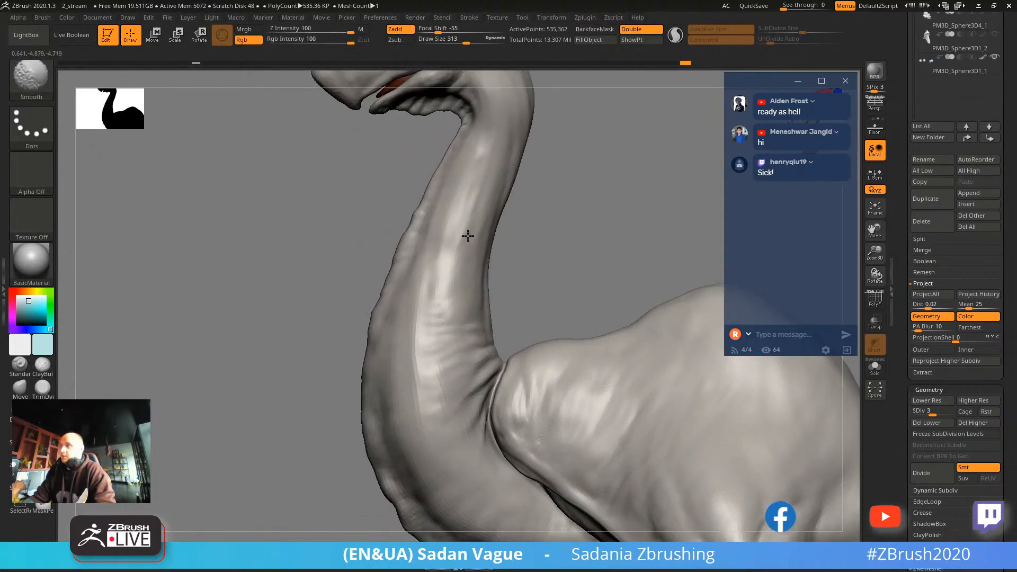
Refine the neck and its transition into the body with ClayBuildup at draw size 232, smoothing the surface.
drag(519, 233, 544, 160)
drag(397, 286, 483, 141)
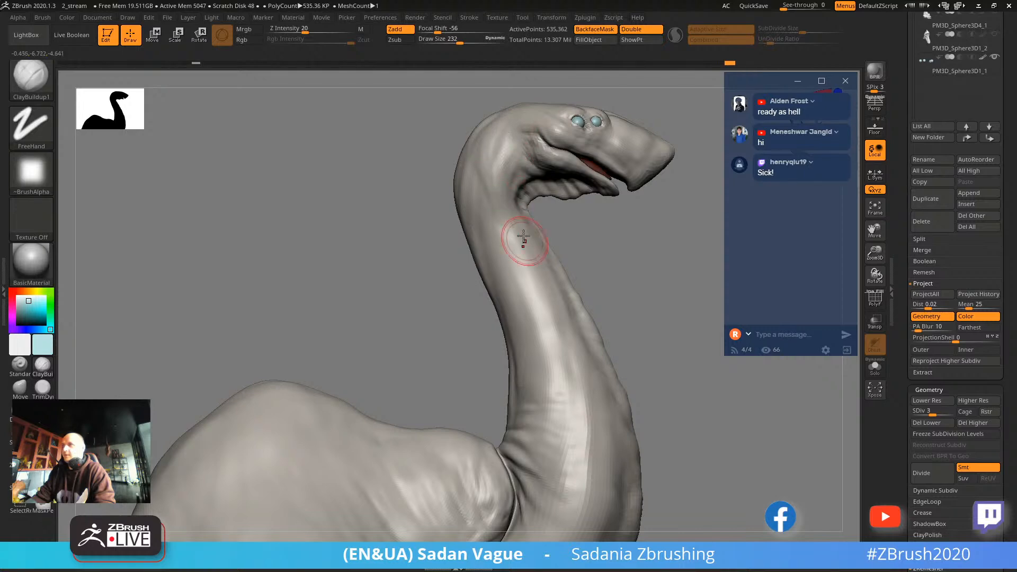
drag(539, 301, 542, 195)
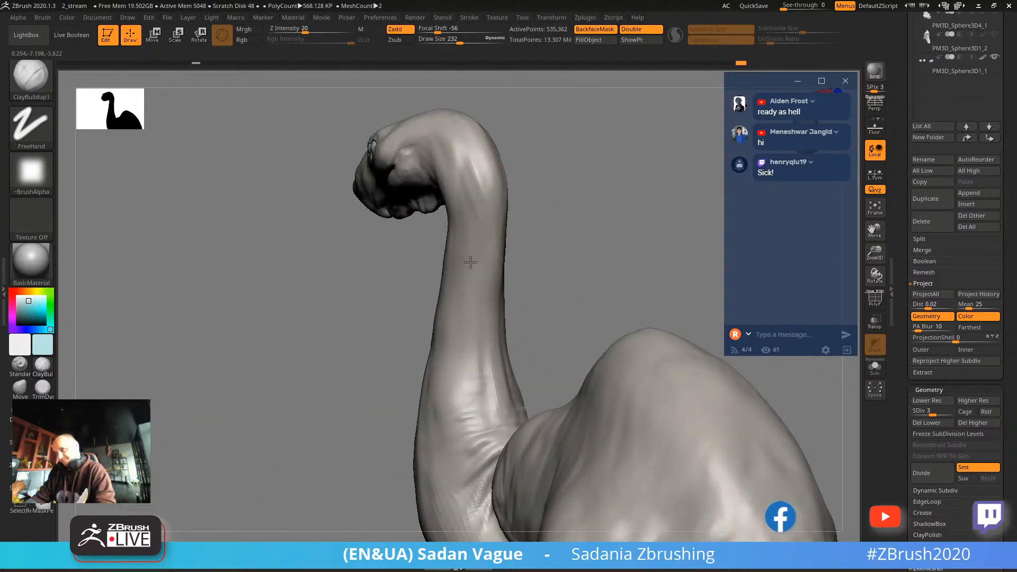
key(shift)
mouse_move(522, 318)
mouse_down()
mouse_move(466, 261)
mouse_move(459, 157)
mouse_up()
mouse_move(517, 172)
alt+mouse_down()
mouse_move(508, 123)
mouse_move(565, 151)
alt+mouse_up()
mouse_move(581, 219)
alt+mouse_down()
mouse_move(560, 140)
mouse_move(604, 163)
mouse_move(594, 186)
mouse_move(623, 192)
mouse_move(597, 231)
mouse_move(612, 167)
mouse_move(622, 192)
mouse_move(615, 224)
mouse_move(651, 227)
mouse_move(627, 186)
mouse_move(637, 243)
mouse_move(667, 164)
mouse_move(632, 272)
mouse_move(324, 268)
alt+mouse_up()
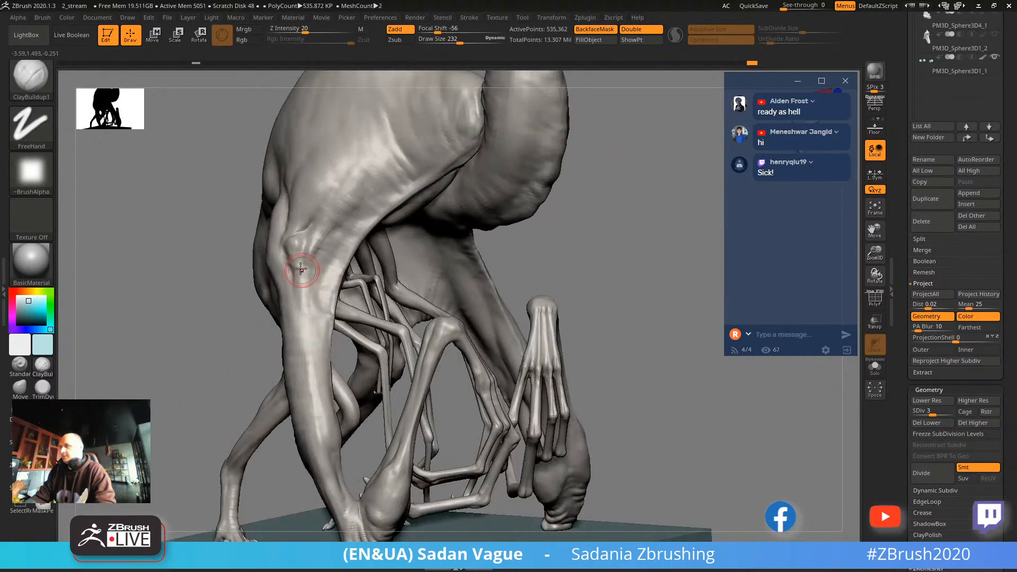
Enlarge the ClayBuildup brush to draw size 511 and sculpt broad forms on the creature's neck and torso.
drag(598, 286, 643, 347)
drag(642, 224, 631, 245)
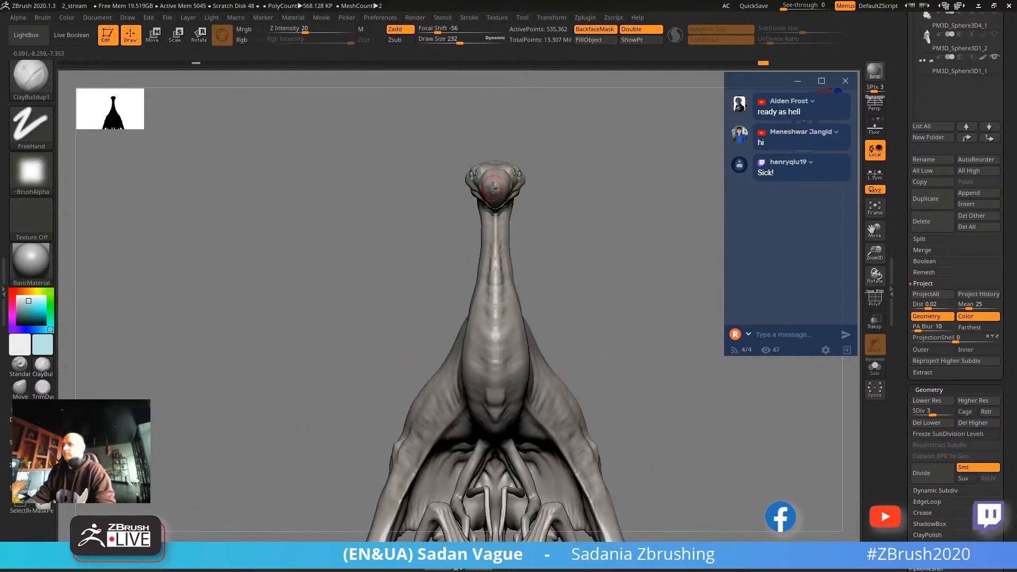
drag(570, 147, 524, 68)
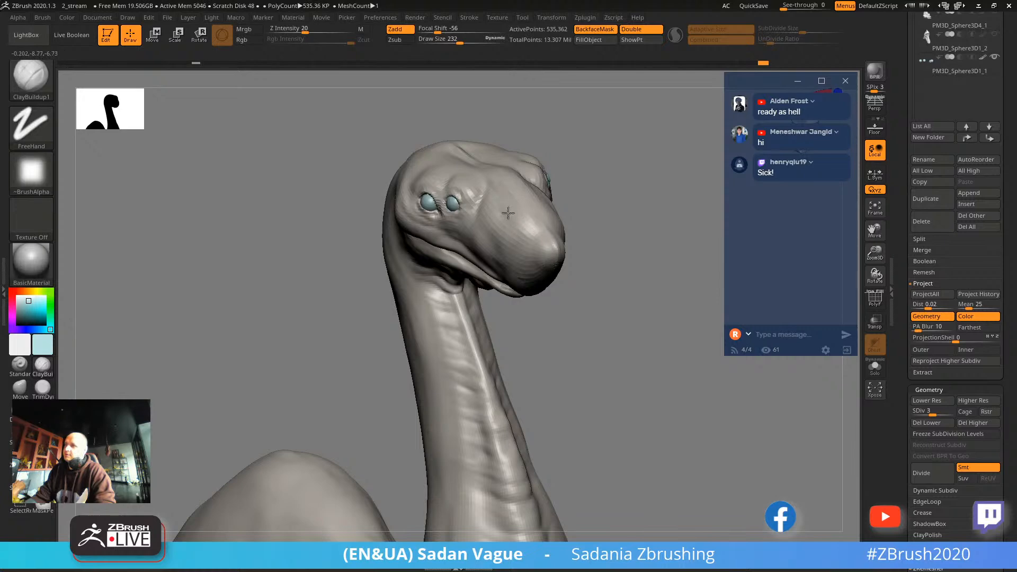
drag(608, 258, 658, 287)
key(bracketright)
key(bracketright)
key(bracketright)
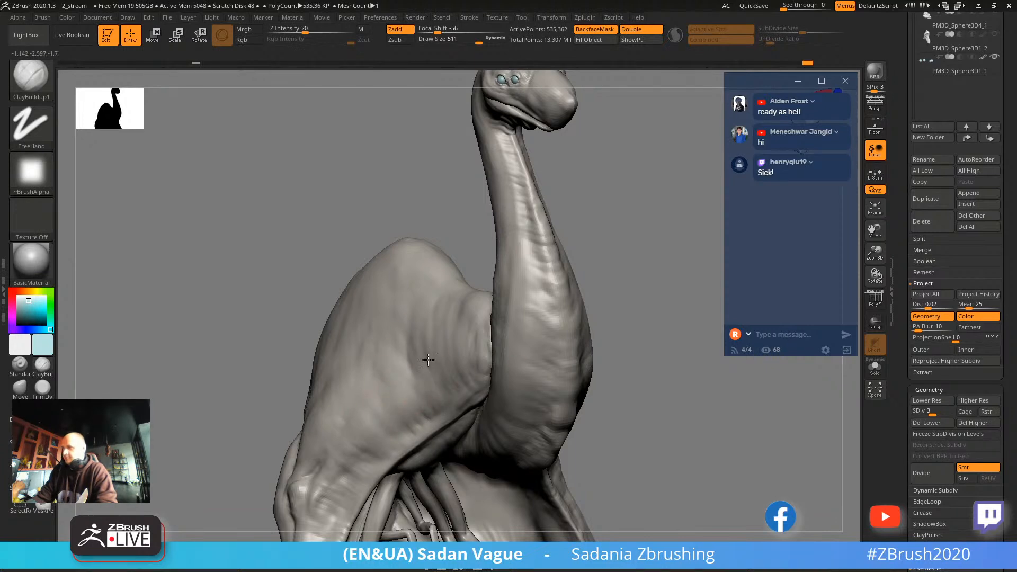
mouse_move(655, 268)
mouse_down()
mouse_move(606, 277)
mouse_move(581, 343)
mouse_move(612, 215)
mouse_move(630, 296)
mouse_move(624, 313)
mouse_move(605, 223)
mouse_move(622, 220)
mouse_move(577, 234)
mouse_move(618, 268)
mouse_move(611, 250)
mouse_move(647, 173)
mouse_move(608, 207)
mouse_move(620, 225)
mouse_move(646, 213)
mouse_move(635, 248)
mouse_move(665, 180)
mouse_move(619, 216)
mouse_move(665, 191)
mouse_move(629, 216)
mouse_move(649, 223)
mouse_move(637, 196)
mouse_move(606, 278)
mouse_up()
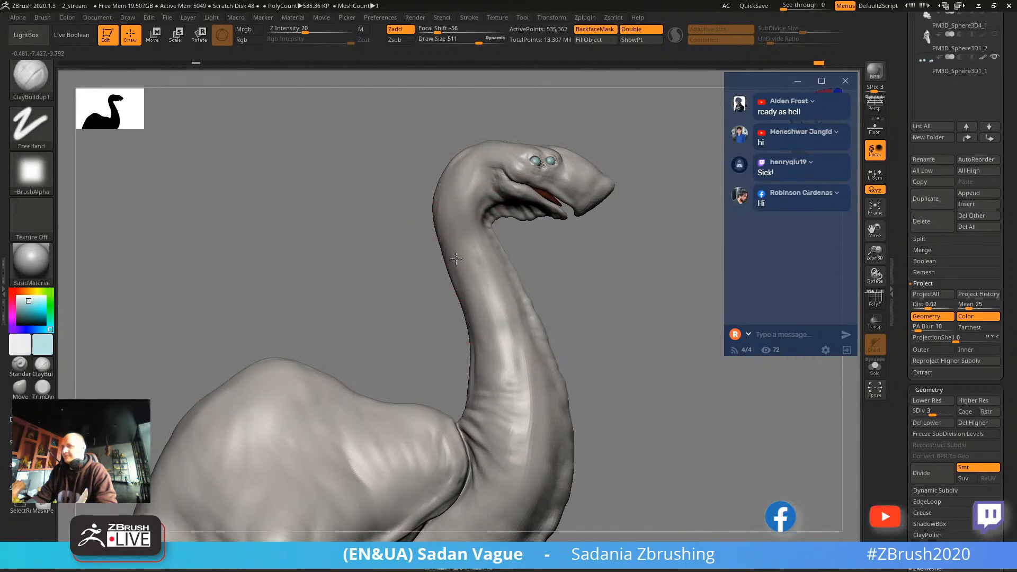
Build up the creature's back and flank with broad ClayBuildup strokes, raising the draw size to 827.
mouse_move(609, 318)
mouse_down()
mouse_move(624, 236)
mouse_move(634, 249)
mouse_move(547, 165)
mouse_move(593, 161)
mouse_move(636, 318)
mouse_move(603, 216)
mouse_move(420, 263)
mouse_up()
drag(567, 218, 558, 107)
drag(468, 306, 488, 146)
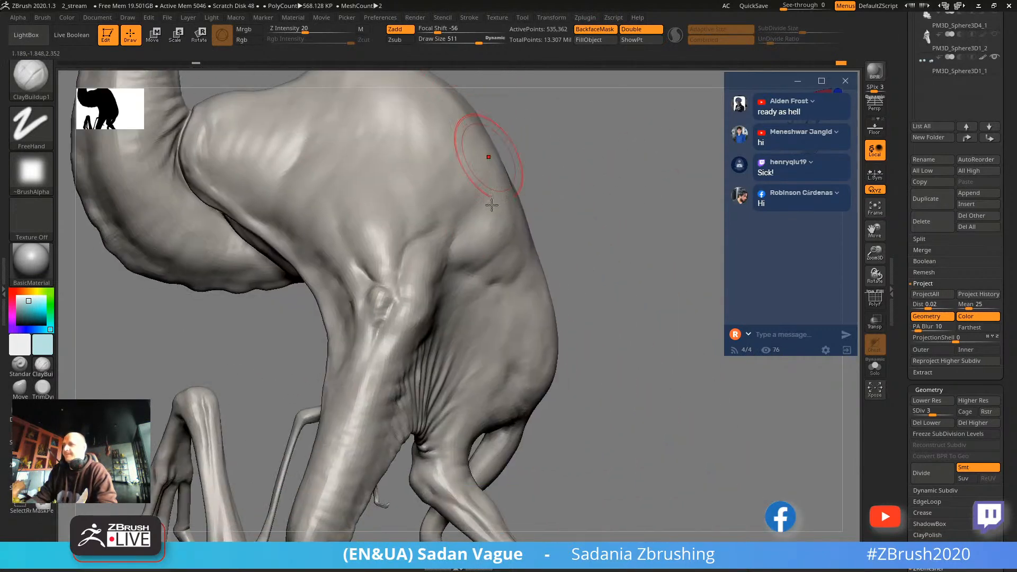
drag(527, 284, 547, 290)
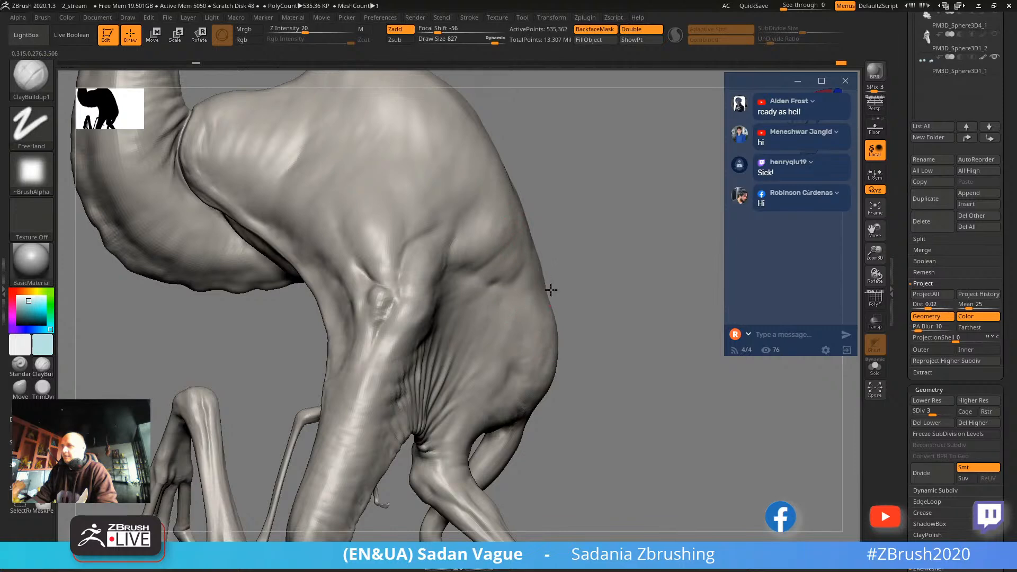
Make the pair of thin jointed legs the active mesh, set the draw size to 75 and isolate the legs with Solo.
mouse_move(578, 264)
alt+mouse_down()
mouse_move(586, 356)
mouse_move(587, 243)
mouse_move(592, 263)
mouse_move(606, 218)
mouse_move(646, 207)
mouse_move(636, 197)
mouse_move(620, 205)
mouse_move(654, 281)
mouse_move(635, 172)
mouse_move(664, 149)
mouse_move(628, 136)
mouse_move(598, 213)
alt+mouse_up()
ctrl+shift+click(520, 248)
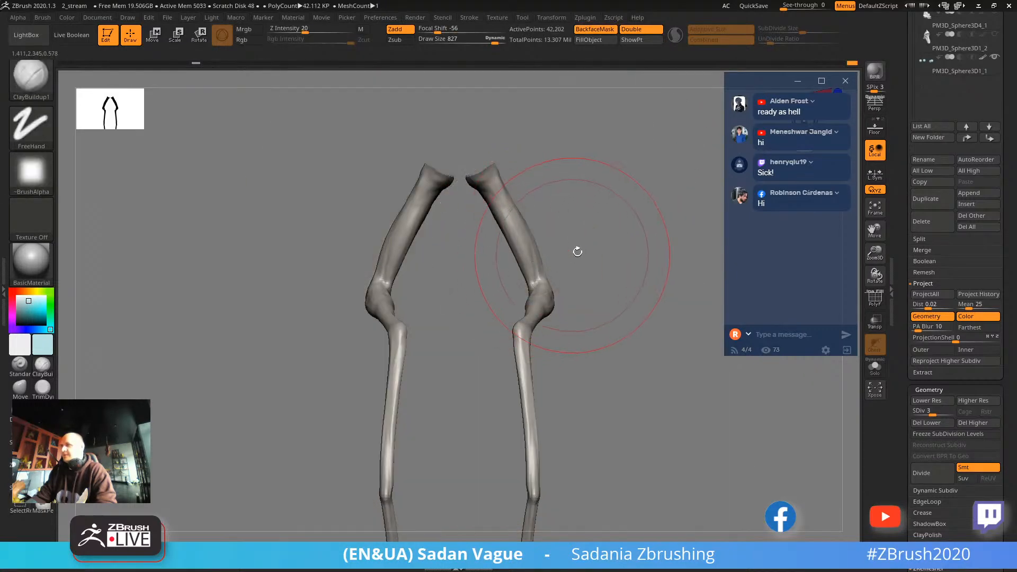
alt+drag(571, 255, 593, 291)
key(s)
mouse_move(529, 320)
mouse_down()
mouse_move(473, 334)
mouse_move(486, 364)
mouse_move(495, 344)
mouse_up()
key(bracketright)
drag(583, 233, 718, 208)
click(875, 368)
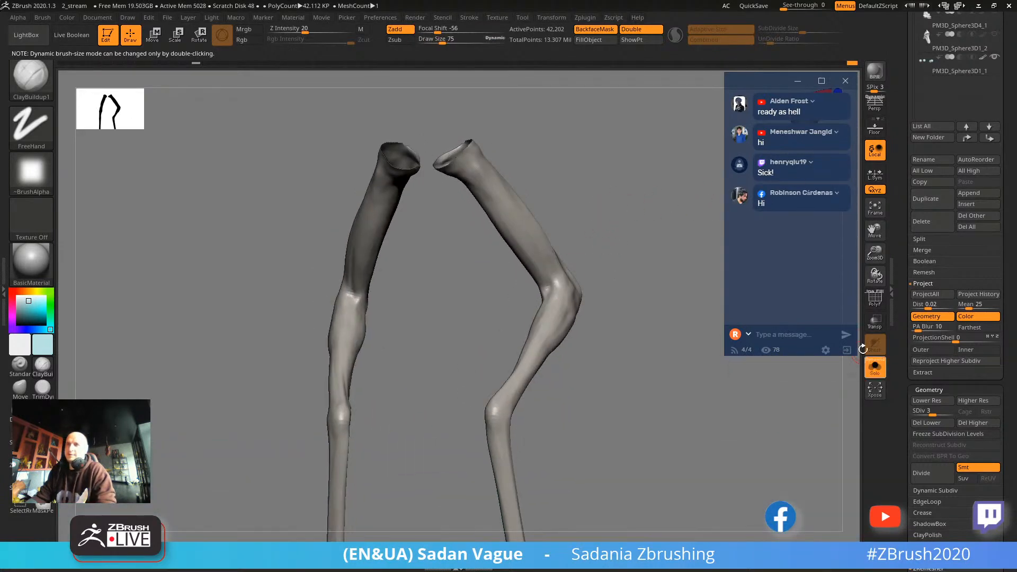
Sculpt the upper segments and bent joints of the isolated legs with ClayBuildup at draw size 75.
alt+drag(625, 243, 593, 295)
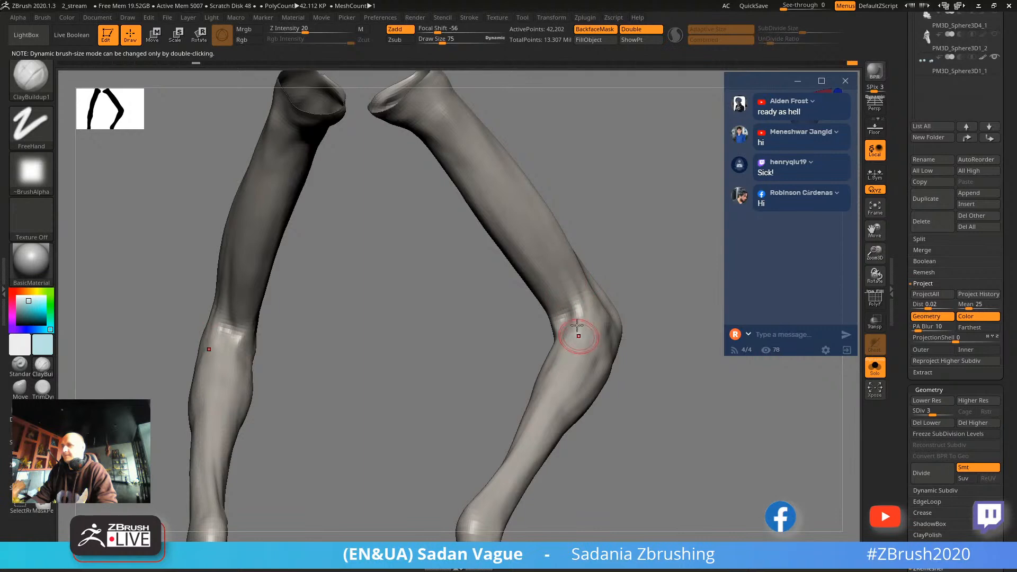
drag(586, 318, 569, 251)
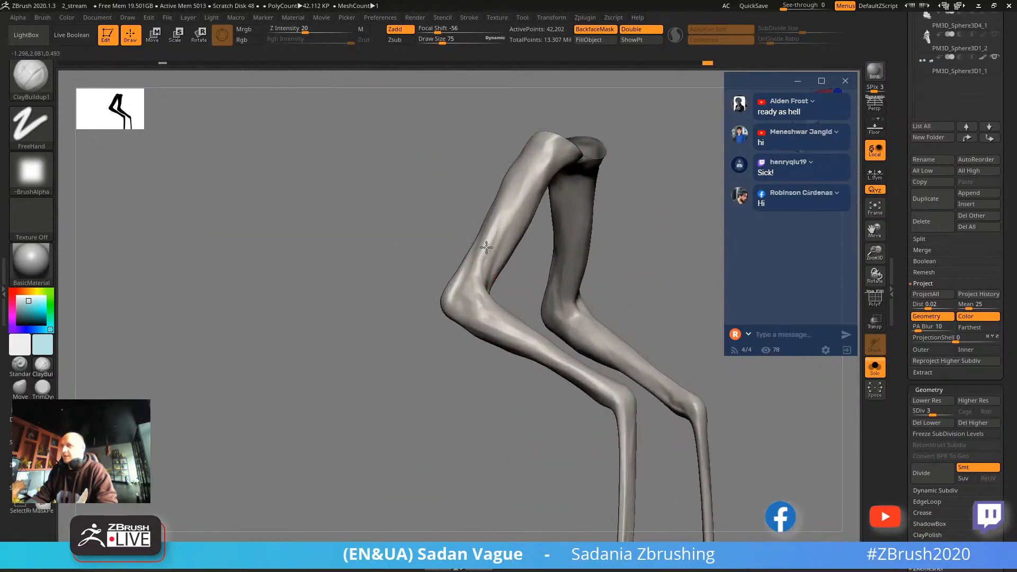
mouse_move(510, 282)
alt+mouse_down()
mouse_move(496, 254)
mouse_move(480, 287)
alt+mouse_up()
drag(477, 365, 522, 357)
shift+drag(561, 258, 654, 288)
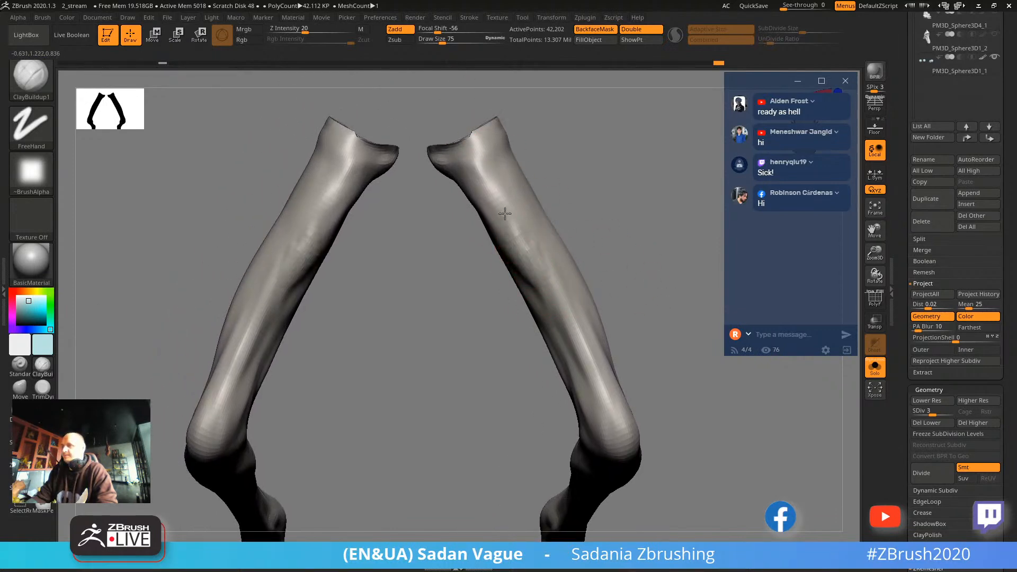
drag(557, 212, 601, 273)
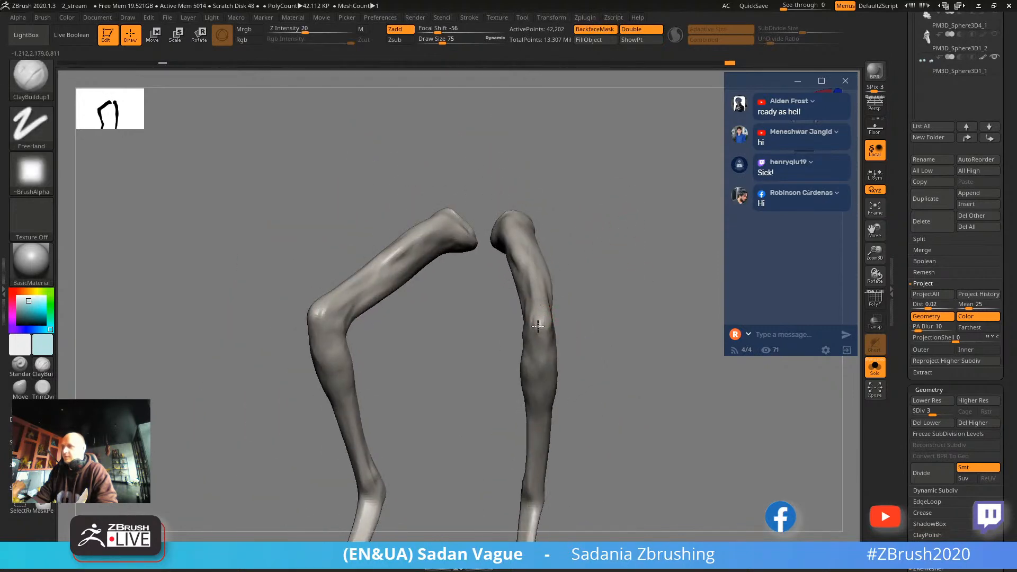
drag(604, 339, 509, 233)
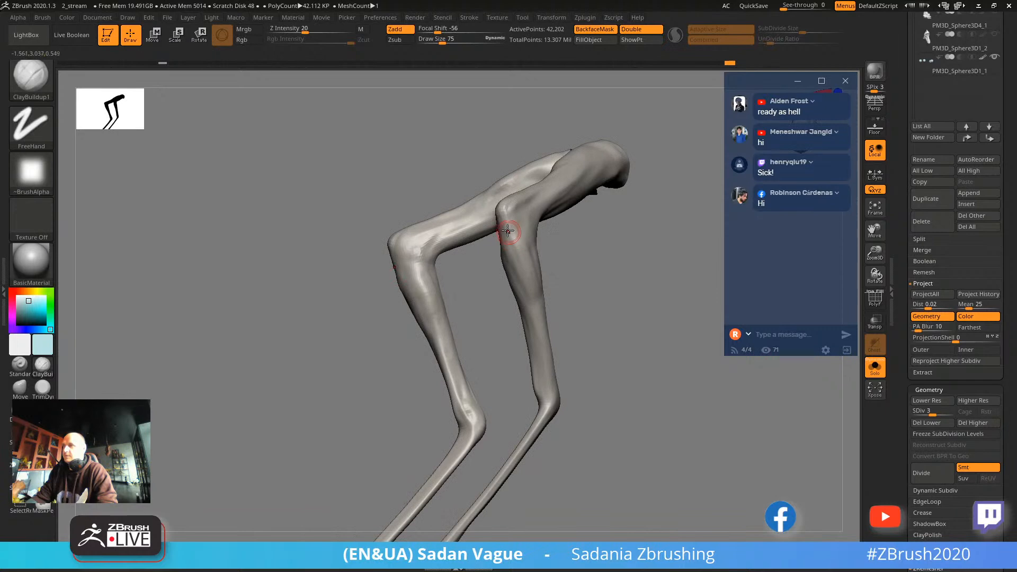
mouse_move(601, 320)
mouse_down()
mouse_move(558, 306)
mouse_move(572, 341)
mouse_up()
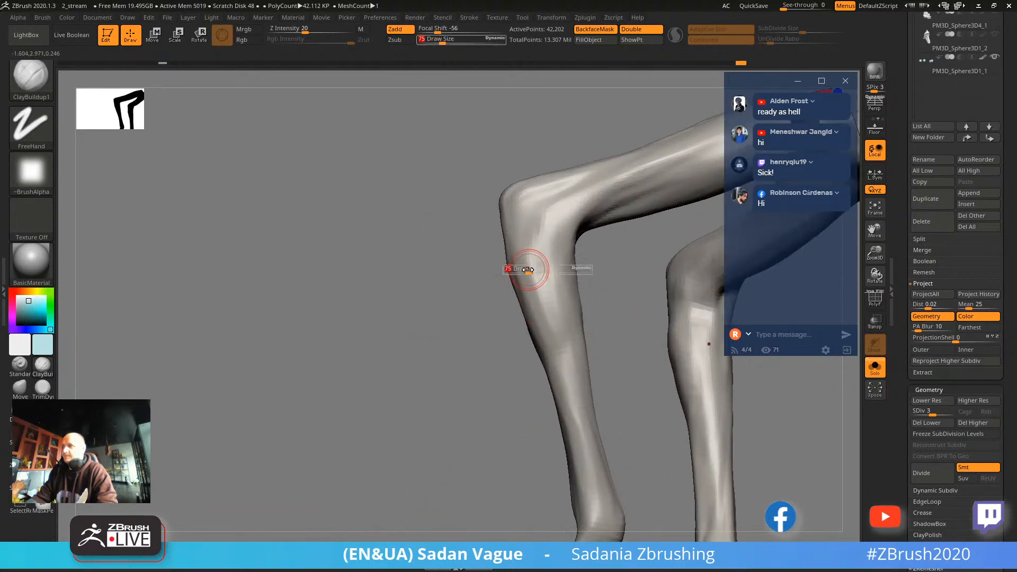
Build up muscle forms along the leg segment below the upper joint, changing the ClayBuildup draw size to 94.
drag(518, 280, 565, 386)
key(s)
drag(560, 346, 552, 345)
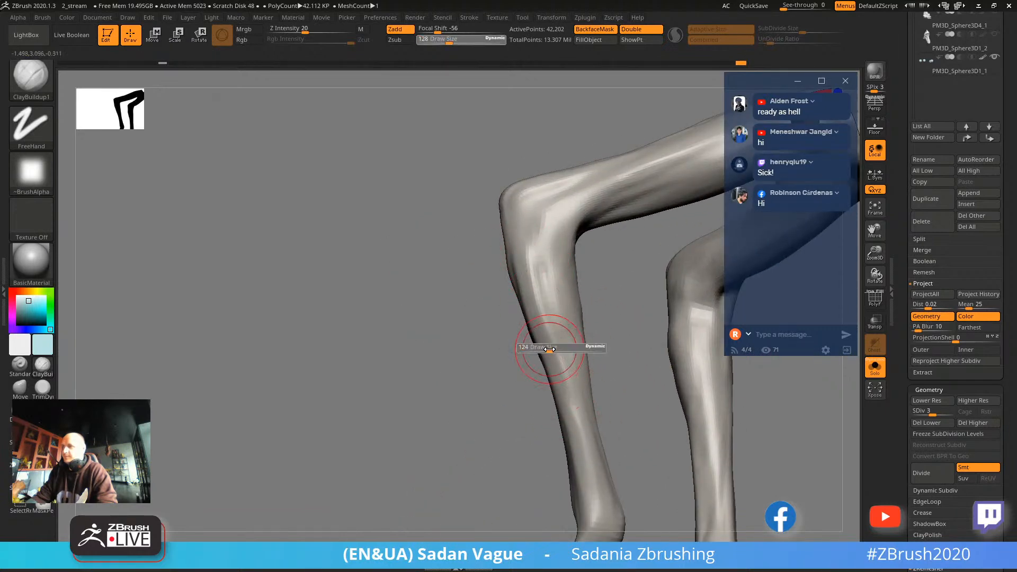
drag(539, 270, 586, 444)
drag(562, 293, 586, 420)
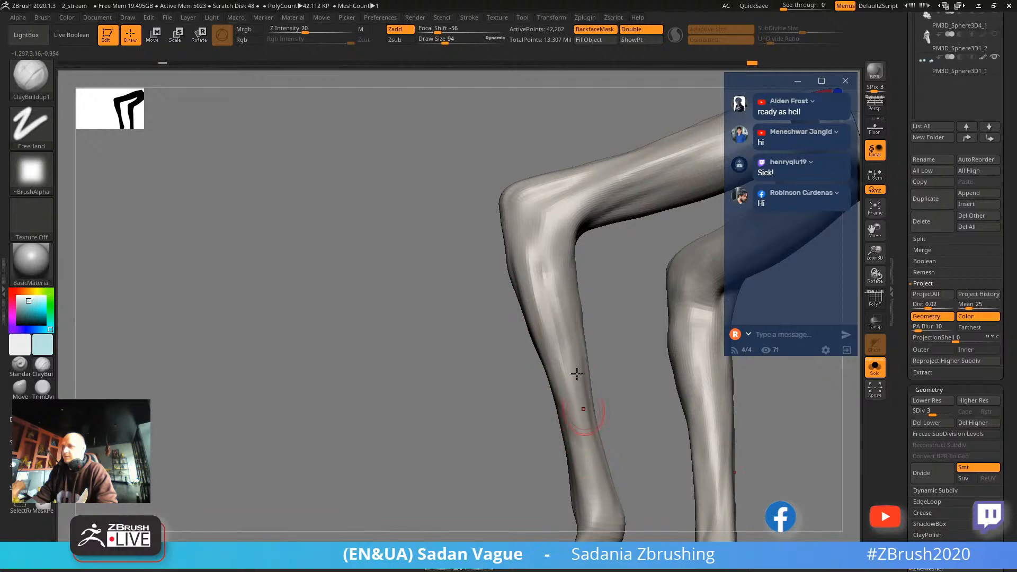
drag(568, 354, 602, 526)
Continue the ClayBuildup forms down the thin lower legs and around their joints.
mouse_move(620, 431)
alt+mouse_down()
mouse_move(588, 215)
mouse_move(624, 220)
alt+mouse_up()
mouse_move(554, 260)
mouse_down()
mouse_move(560, 313)
mouse_move(584, 351)
mouse_move(556, 293)
mouse_move(577, 190)
mouse_up()
alt+drag(565, 297, 576, 378)
drag(501, 249, 520, 363)
alt+drag(604, 471, 514, 205)
Sculpt the hooked end segments of the legs with ClayBuildup at draw size 50.
drag(579, 300, 595, 366)
key(s)
drag(545, 302, 541, 298)
right_drag(545, 285, 530, 310)
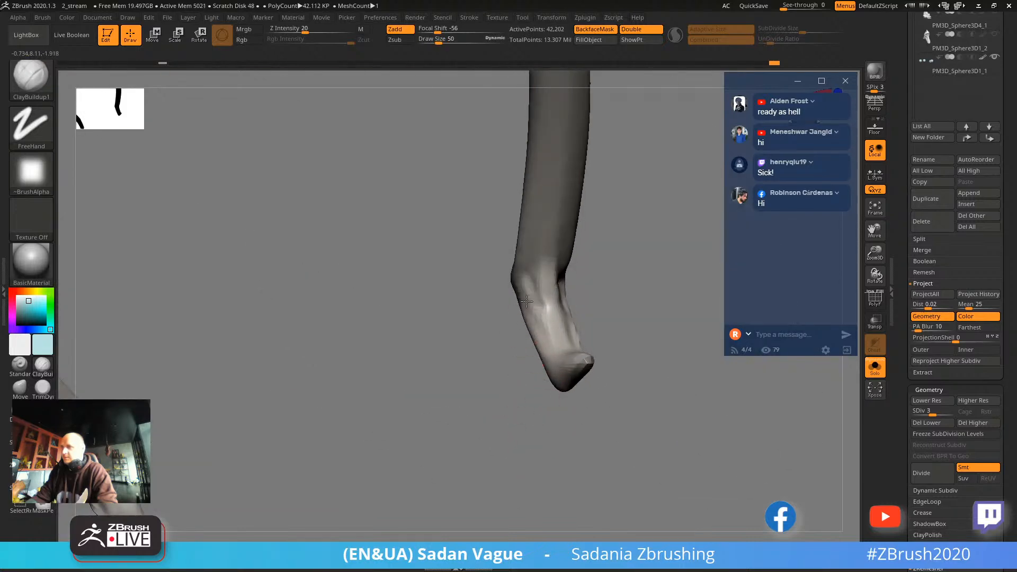
right_drag(570, 355, 548, 313)
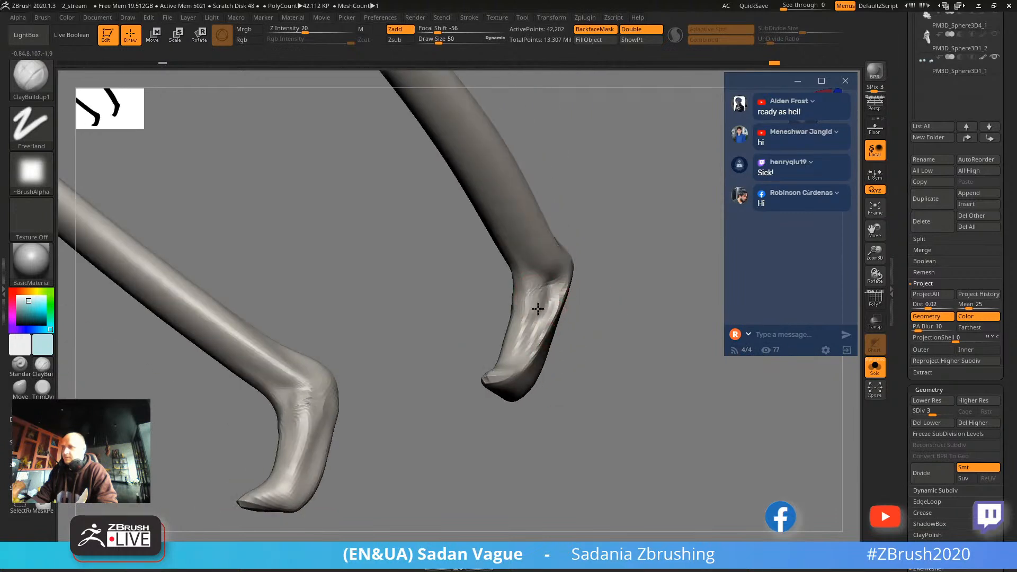
mouse_move(510, 359)
right_down()
mouse_move(570, 381)
mouse_move(469, 386)
mouse_move(447, 409)
right_up()
right_drag(447, 447, 363, 370)
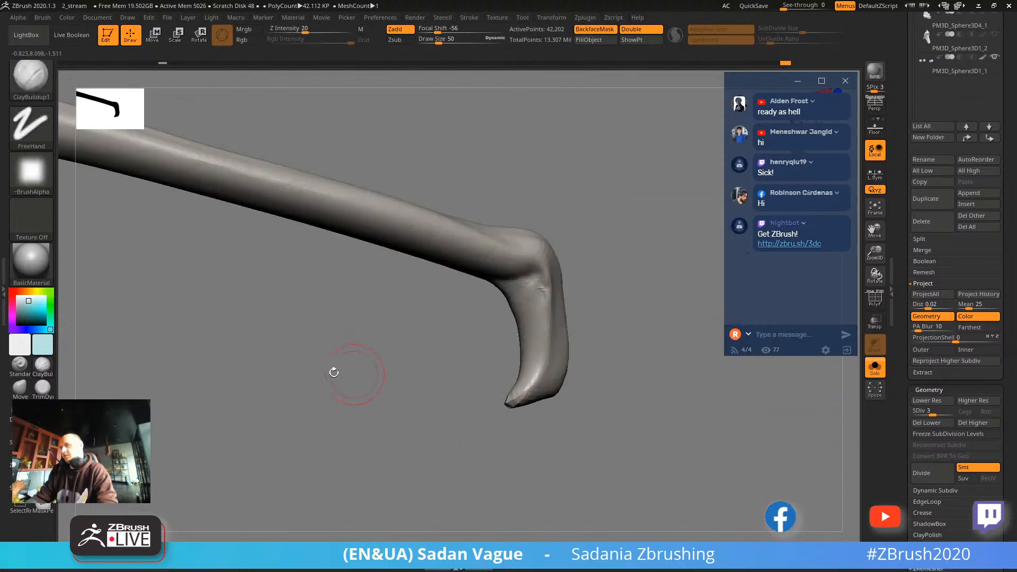
Reshape the hooked leg ends and lower segments with the Move brush, raising the draw size to 174.
click(20, 386)
mouse_move(476, 450)
right_down()
mouse_move(526, 465)
mouse_move(518, 401)
right_up()
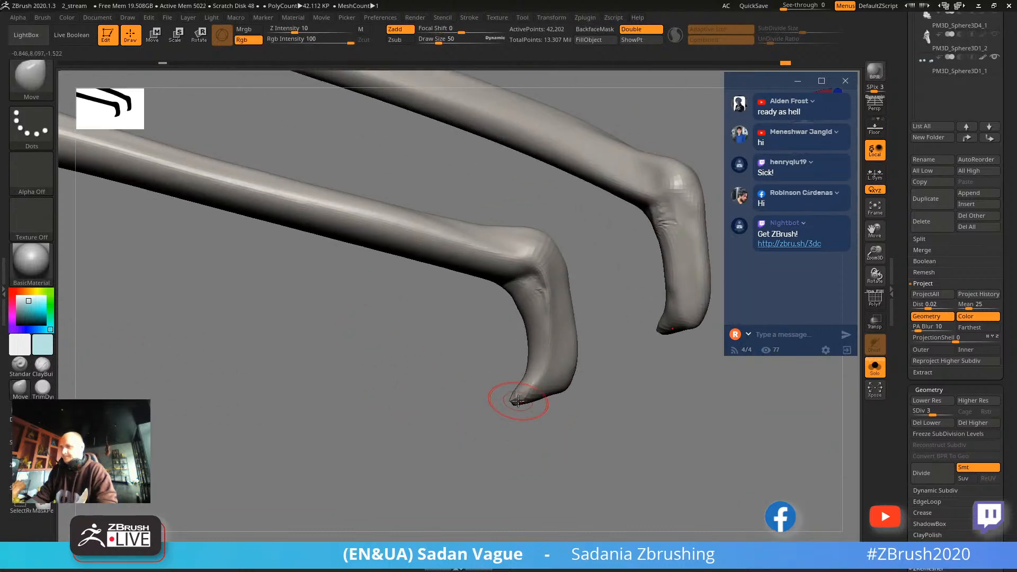
mouse_move(445, 504)
right_down()
mouse_move(552, 297)
mouse_move(590, 331)
mouse_move(566, 309)
mouse_move(589, 377)
right_up()
key(s)
mouse_move(508, 313)
mouse_down()
mouse_move(628, 299)
mouse_move(820, 238)
mouse_up()
mouse_move(525, 314)
mouse_down()
mouse_move(661, 230)
mouse_move(609, 297)
mouse_move(541, 354)
mouse_up()
right_drag(540, 354, 450, 328)
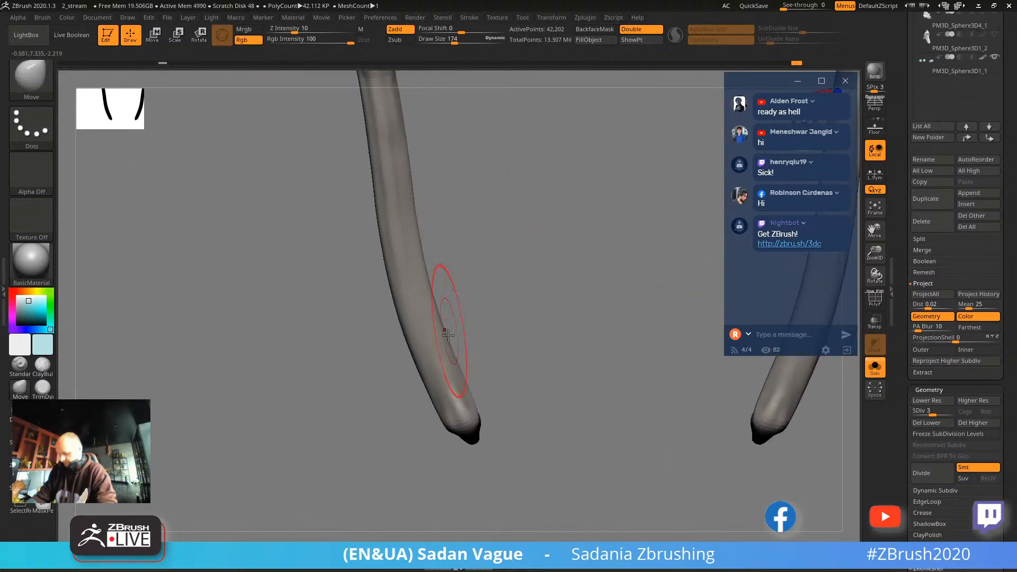
Set the draw size to 10, switch to ClayBuildup and refine the leg ends, enlarging the brush to 41.
text(s10)
key(Return)
click(42, 364)
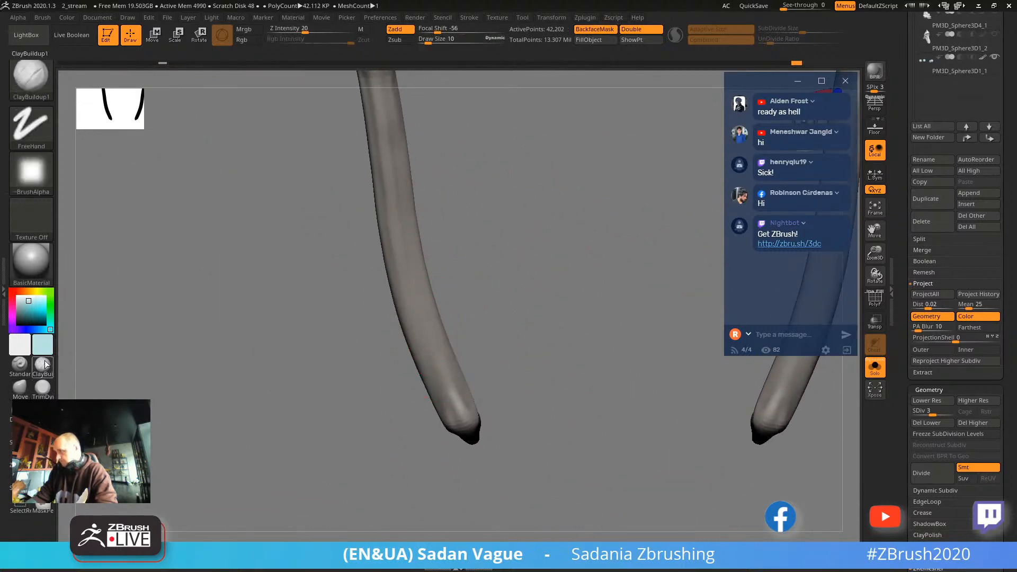
drag(458, 398, 460, 430)
right_drag(477, 420, 475, 218)
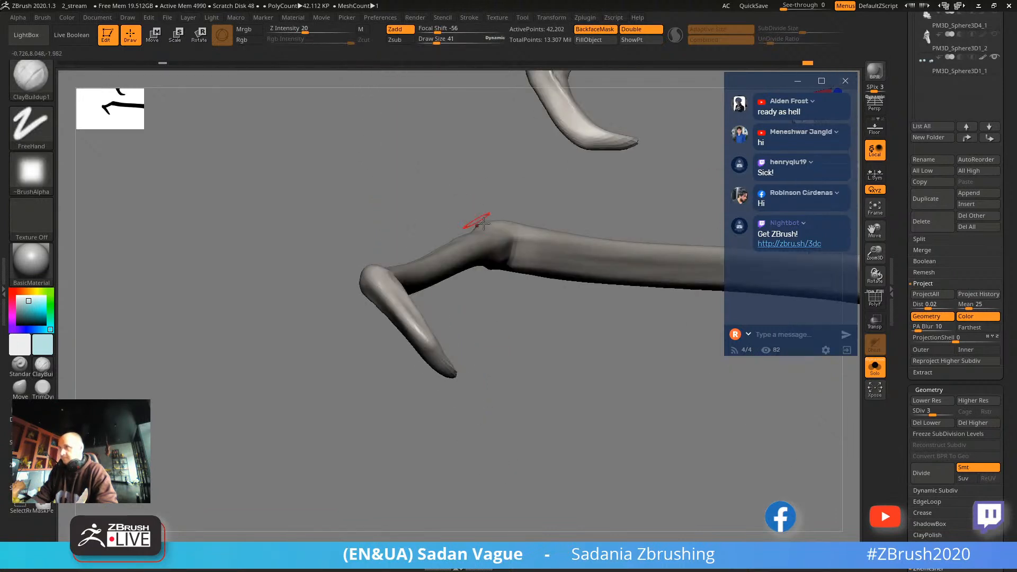
Adjust the curve and thickness of the end segments with the Move brush up to the lowest joint.
right_drag(544, 343, 472, 287)
key(b)
key(m)
key(v)
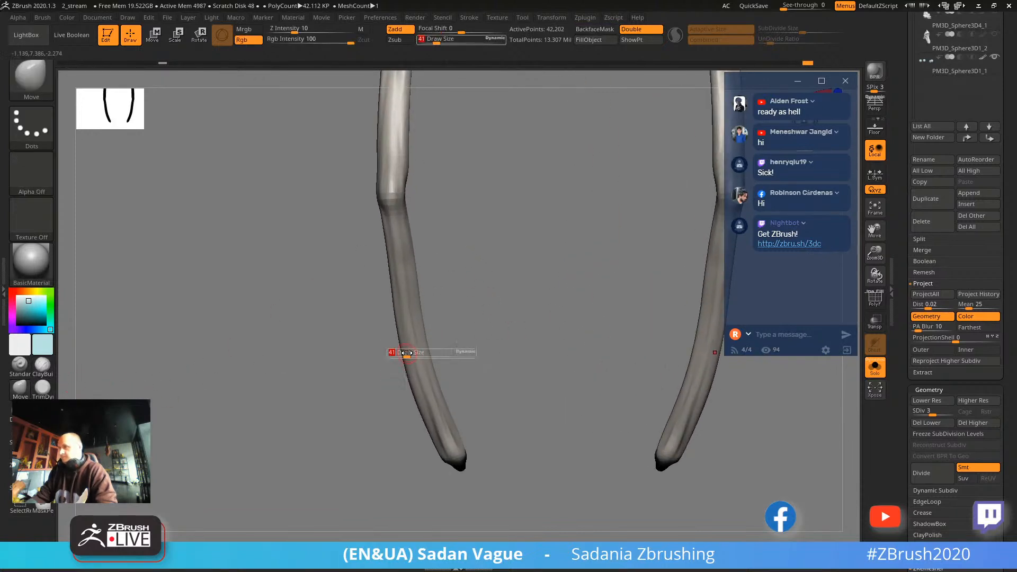
drag(438, 346, 449, 427)
drag(402, 291, 394, 139)
Build up volume along the end segments and around the lowest joint with ClayBuildup at draw size 65.
click(46, 365)
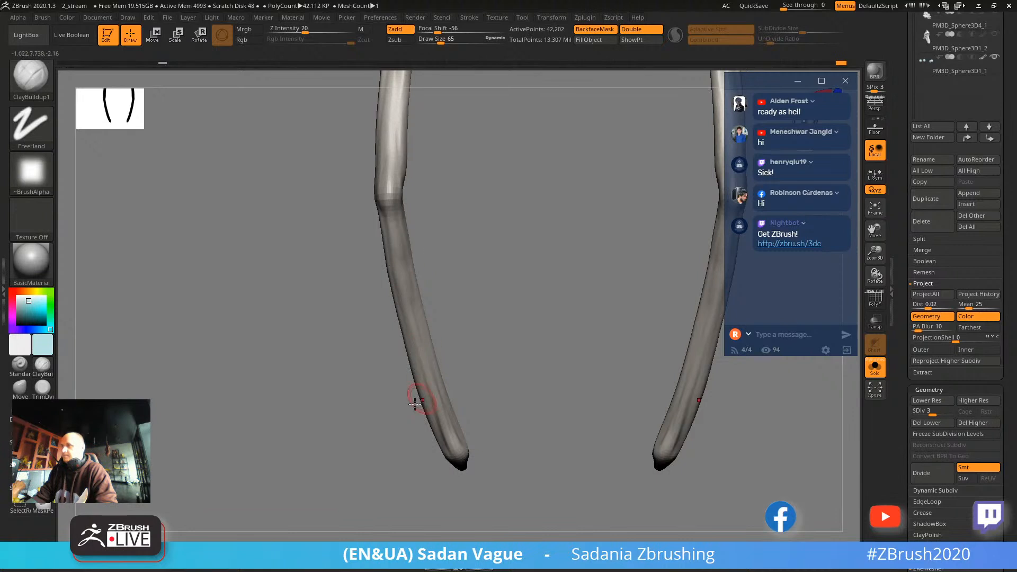
drag(423, 395, 377, 169)
right_drag(398, 206, 401, 202)
drag(410, 212, 398, 272)
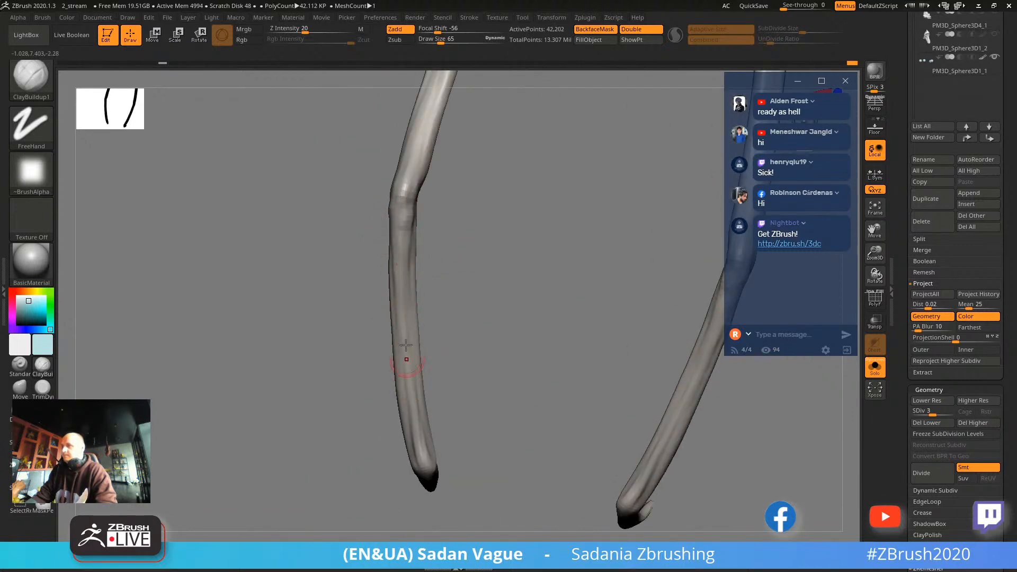
mouse_move(411, 438)
right_down()
mouse_move(422, 426)
mouse_move(411, 420)
mouse_move(432, 284)
mouse_move(482, 281)
mouse_move(445, 317)
mouse_move(497, 390)
mouse_move(522, 231)
mouse_move(487, 325)
right_up()
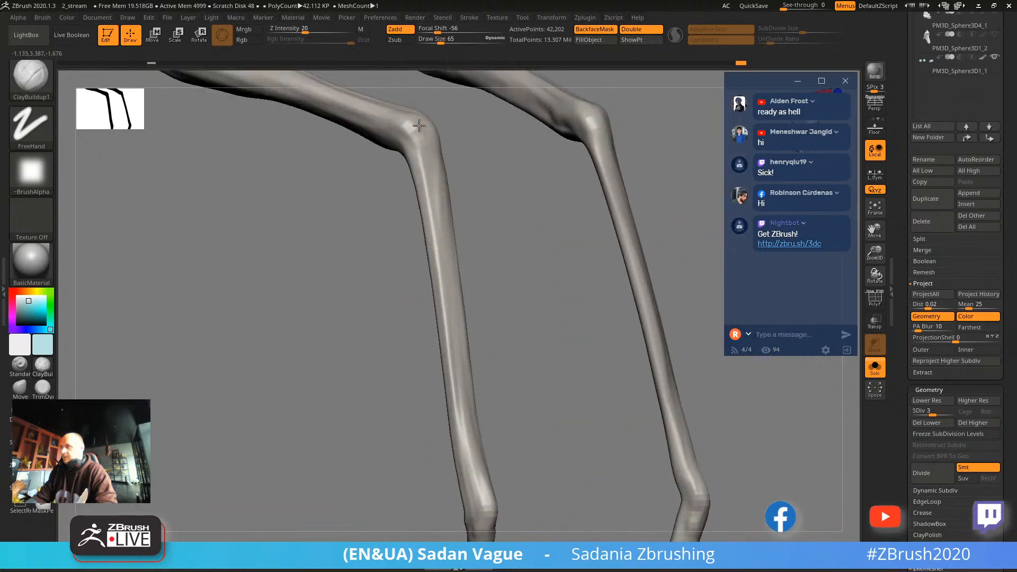
Switch to the Standard brush at draw size 36 and sculpt tendon ridges below the lower leg joint.
mouse_move(433, 163)
right_down()
mouse_move(531, 284)
mouse_move(549, 202)
mouse_move(581, 308)
mouse_move(583, 295)
mouse_move(417, 164)
right_up()
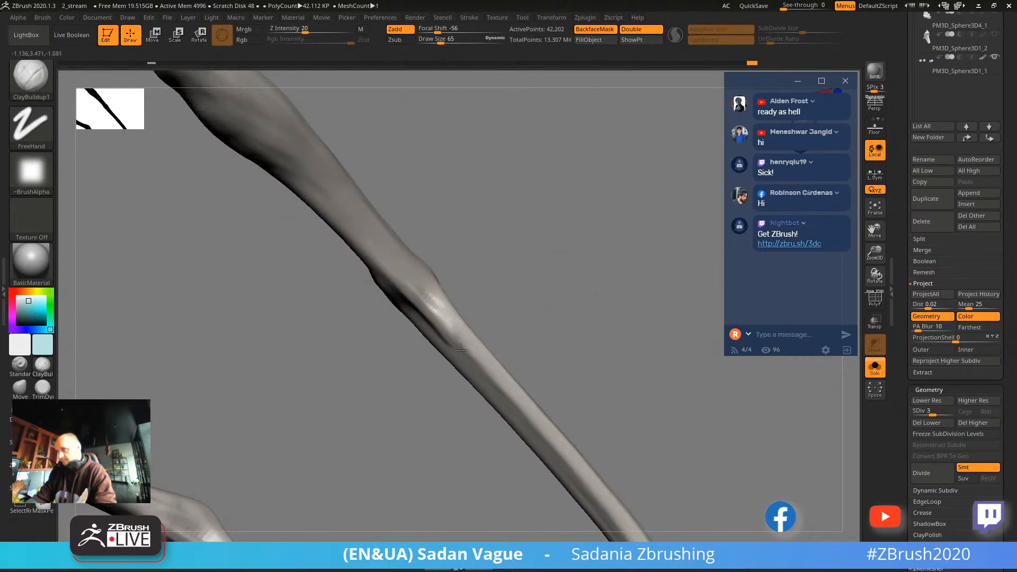
key(b)
key(s)
key(t)
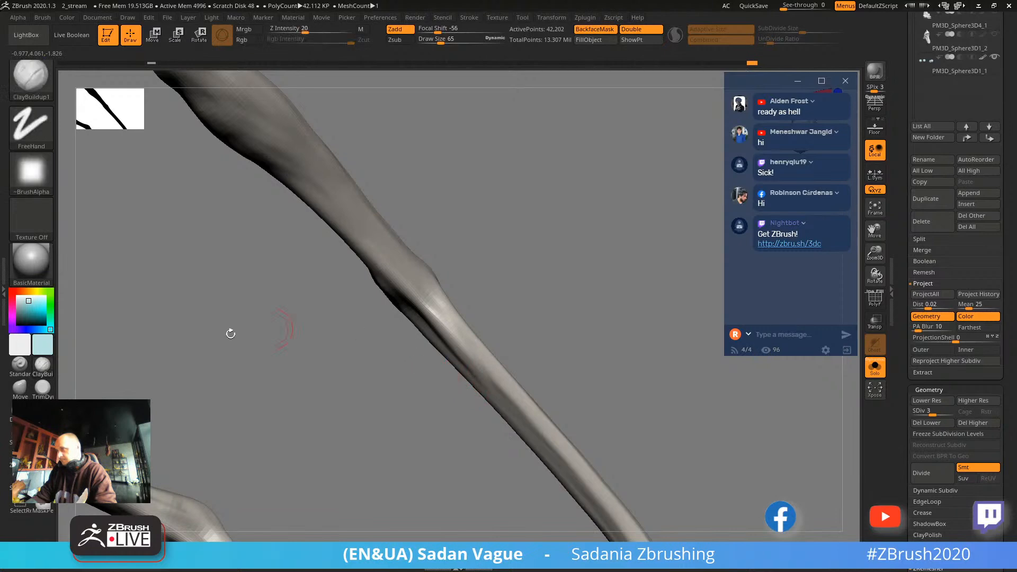
key(s)
mouse_move(429, 300)
mouse_down()
mouse_move(419, 297)
mouse_move(517, 382)
mouse_move(506, 288)
mouse_move(458, 287)
mouse_up()
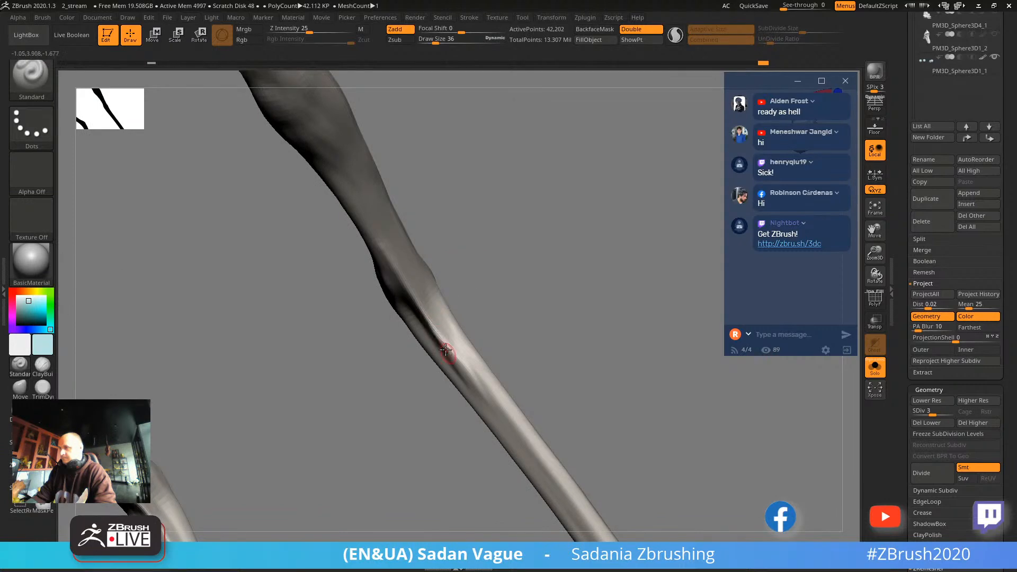
drag(501, 334, 434, 301)
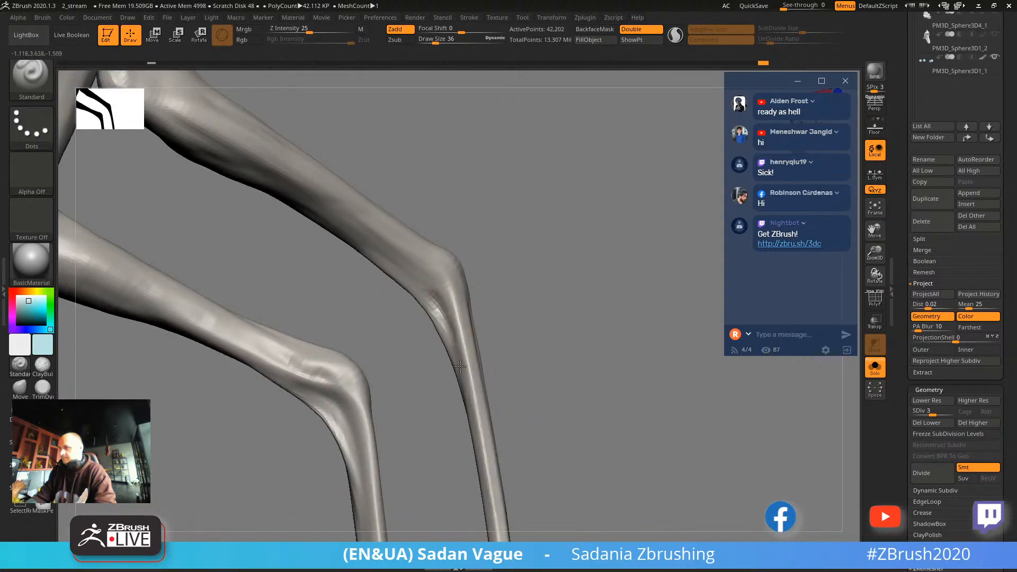
Extend the tendon ridges down the thin leg segment and smooth their transitions.
mouse_move(481, 431)
mouse_down()
mouse_move(492, 284)
mouse_move(530, 270)
mouse_move(519, 315)
mouse_move(447, 332)
mouse_move(493, 420)
mouse_up()
key(shift)
drag(413, 322, 559, 508)
drag(427, 339, 566, 514)
drag(447, 375, 582, 524)
drag(480, 406, 562, 507)
mouse_move(477, 466)
mouse_down()
mouse_move(461, 454)
mouse_move(547, 326)
mouse_move(505, 356)
mouse_move(583, 388)
mouse_move(631, 291)
mouse_move(516, 113)
mouse_move(443, 183)
mouse_move(471, 231)
mouse_up()
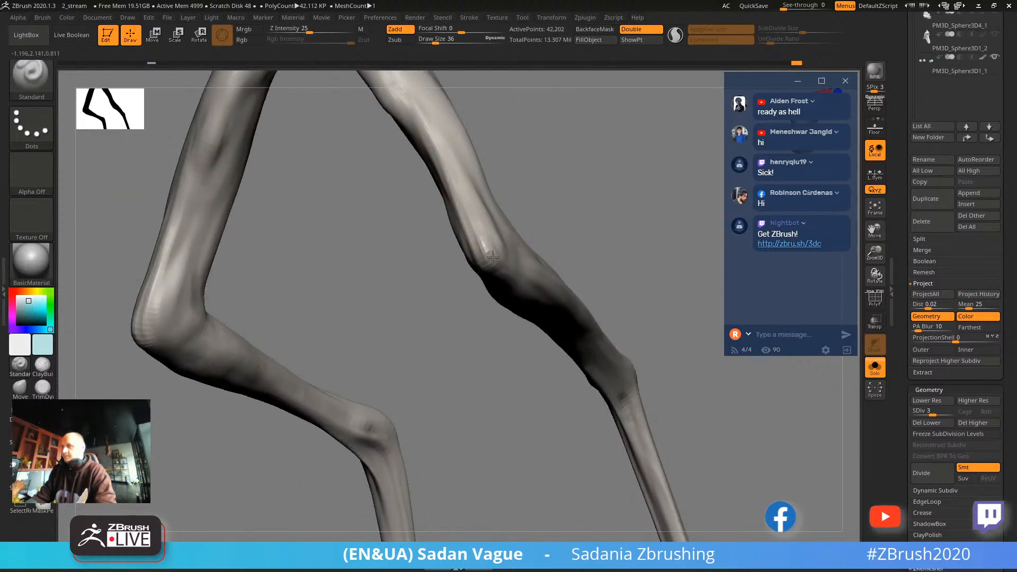
Define the bony tip of the upper joint and the muscle grooves above it, smoothing the upper leg.
drag(545, 198, 453, 198)
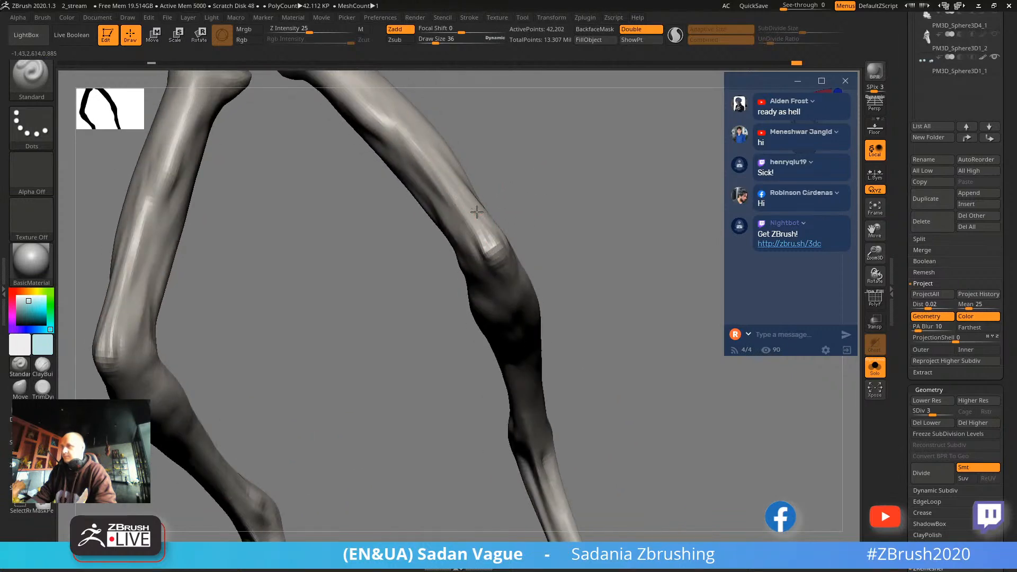
drag(508, 245, 501, 213)
mouse_move(491, 259)
mouse_down()
mouse_move(522, 293)
mouse_move(594, 220)
mouse_move(565, 141)
mouse_move(578, 227)
mouse_move(613, 209)
mouse_move(576, 271)
mouse_move(419, 242)
mouse_move(479, 328)
mouse_move(459, 284)
mouse_up()
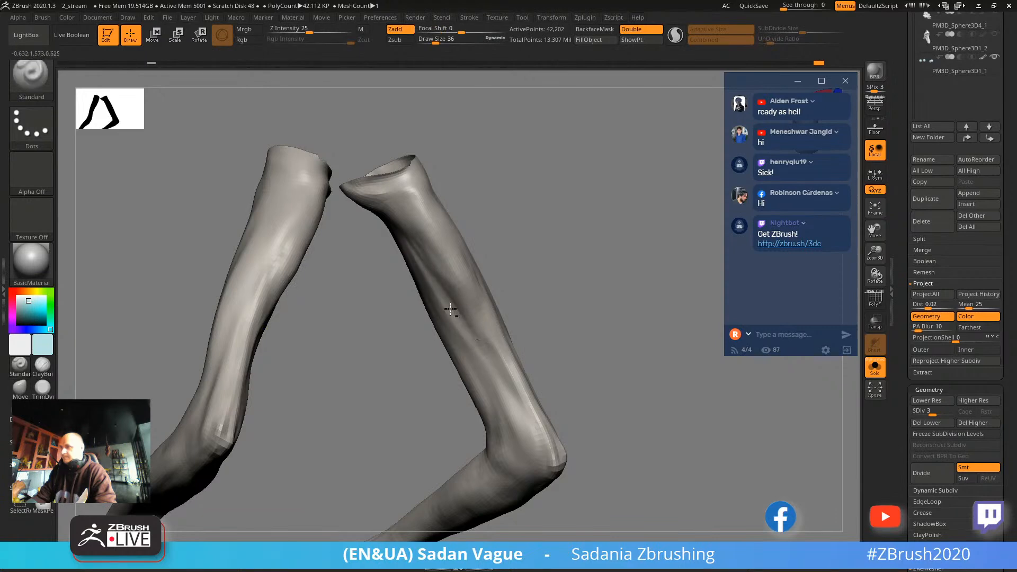
key(shift)
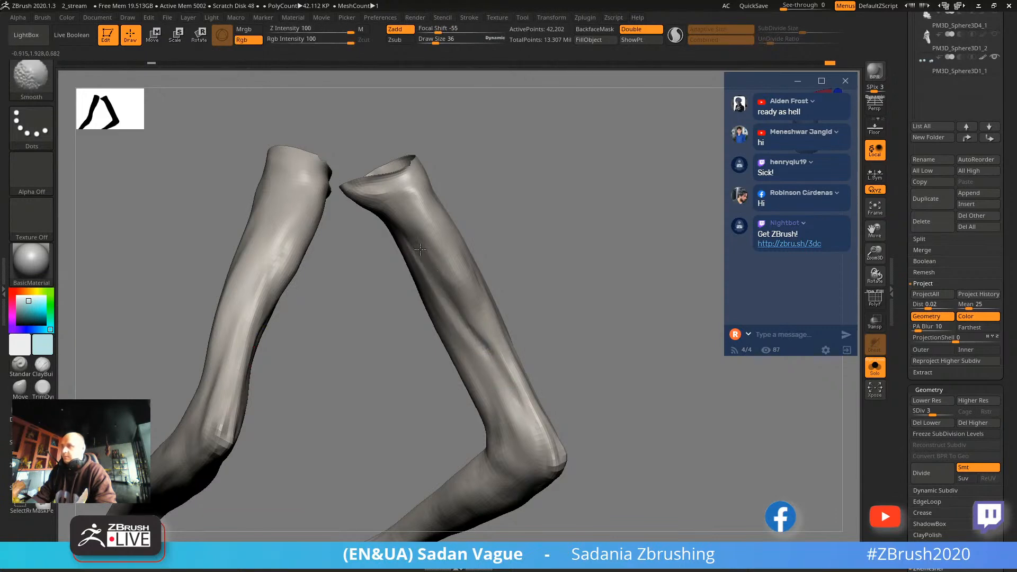
shift+drag(515, 279, 454, 274)
Build up the upper leg muscles with ClayBuildup at draw size 115 and smooth them.
click(44, 366)
key(s)
mouse_move(418, 343)
mouse_down()
mouse_move(451, 313)
mouse_move(426, 262)
mouse_move(453, 313)
mouse_move(435, 284)
mouse_up()
shift+drag(491, 341, 486, 224)
alt+drag(599, 220, 373, 161)
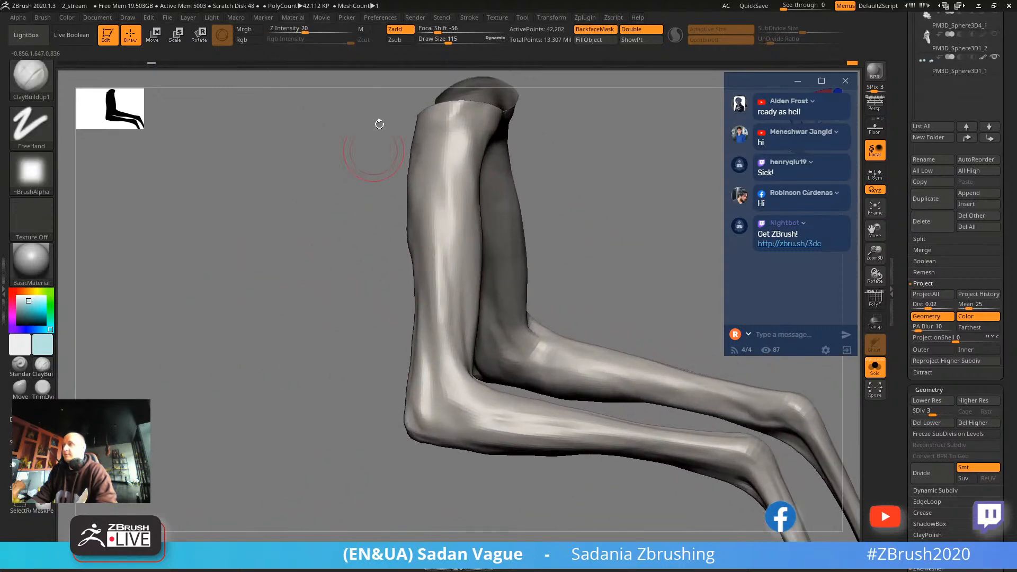
Add muscle volume to the outer side near the top of the upper leg and smooth it into the surface.
drag(362, 291, 403, 250)
mouse_move(414, 184)
mouse_down()
mouse_move(419, 219)
mouse_move(438, 219)
mouse_up()
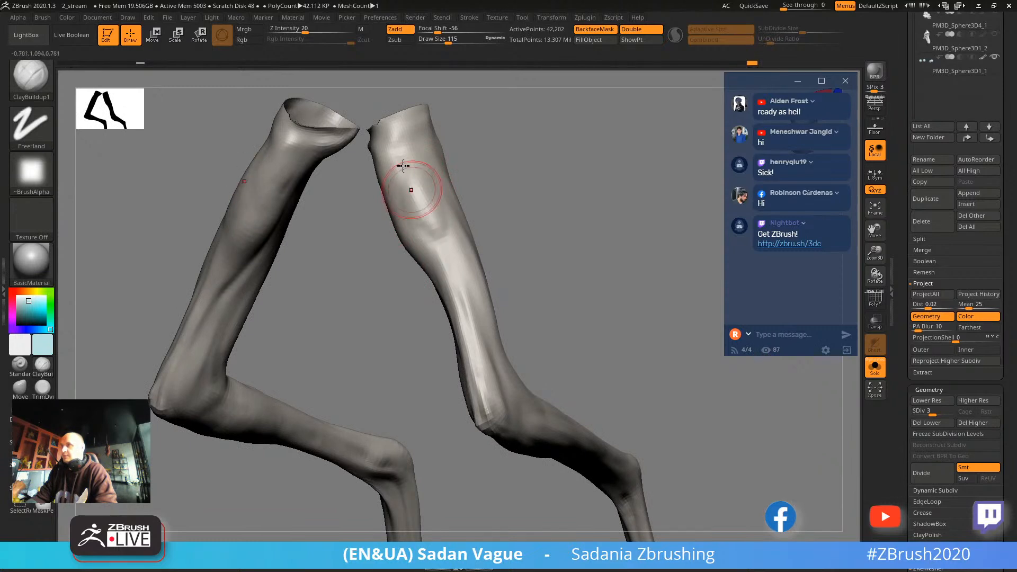
drag(545, 222, 462, 197)
shift+drag(437, 188, 432, 242)
mouse_move(434, 258)
right_down()
mouse_move(506, 228)
mouse_move(510, 236)
mouse_move(502, 268)
mouse_move(439, 250)
right_up()
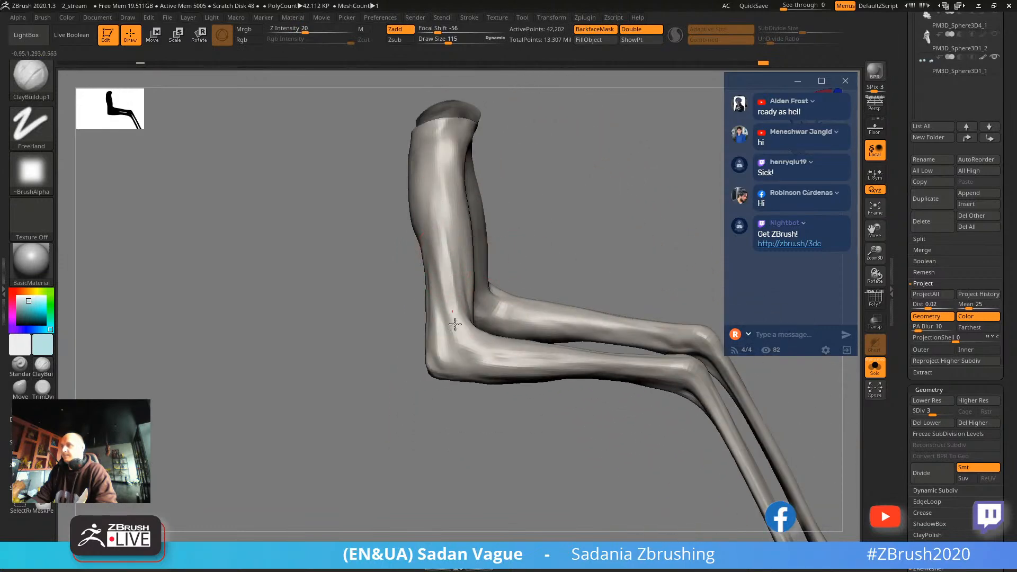
key(shift)
Fill out and smooth the bent upper joint and its adjoining segments from the underside with ClayBuildup.
mouse_move(577, 230)
right_down()
mouse_move(523, 234)
mouse_move(454, 291)
mouse_move(366, 296)
right_up()
ctrl+right_drag(366, 297, 460, 352)
mouse_move(461, 353)
right_down()
mouse_move(407, 359)
mouse_move(432, 408)
mouse_move(565, 271)
mouse_move(577, 216)
mouse_move(606, 262)
mouse_move(530, 257)
right_up()
drag(491, 252, 473, 267)
mouse_move(473, 266)
right_down()
mouse_move(423, 300)
mouse_move(432, 268)
mouse_move(504, 172)
right_up()
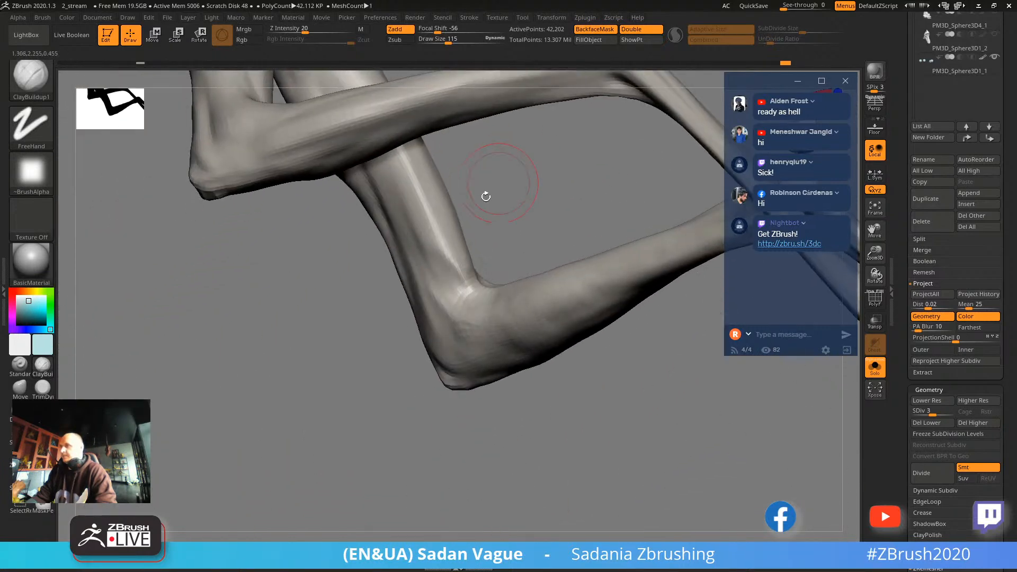
key(shift)
mouse_move(506, 233)
right_down()
mouse_move(440, 242)
mouse_move(477, 248)
mouse_move(535, 197)
mouse_move(549, 170)
mouse_move(514, 278)
mouse_move(496, 273)
mouse_move(506, 280)
right_up()
Unhide the rest of the model and isolate the other pair of legs.
ctrl+right_drag(483, 342, 588, 202)
ctrl+shift+click(594, 200)
right_drag(671, 296, 683, 245)
right_drag(683, 245, 713, 243)
ctrl+shift+click(446, 212)
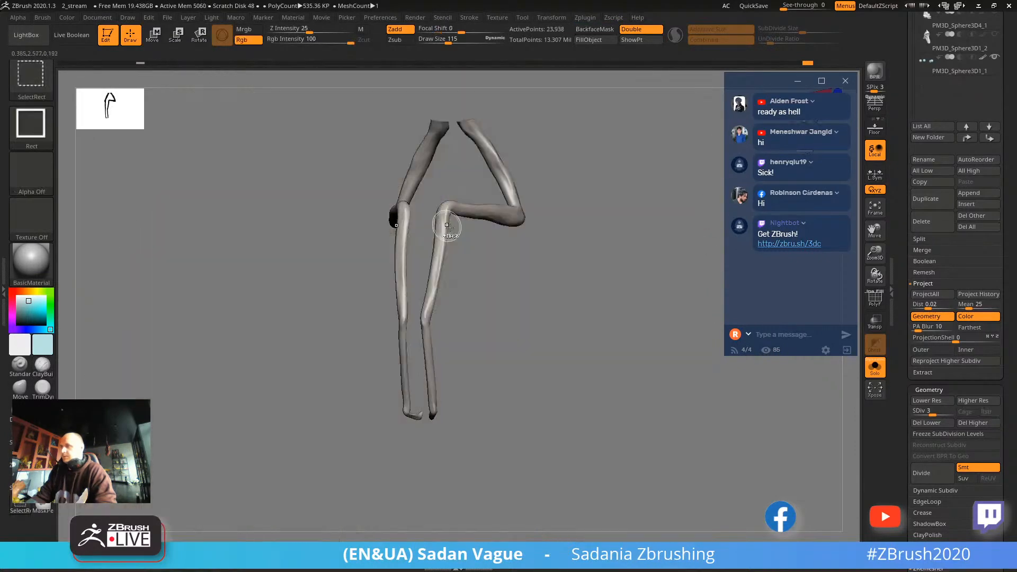
Build up the joint at the top of the long segment on these legs with ClayBuildup at draw size 68.
right_drag(567, 256, 501, 205)
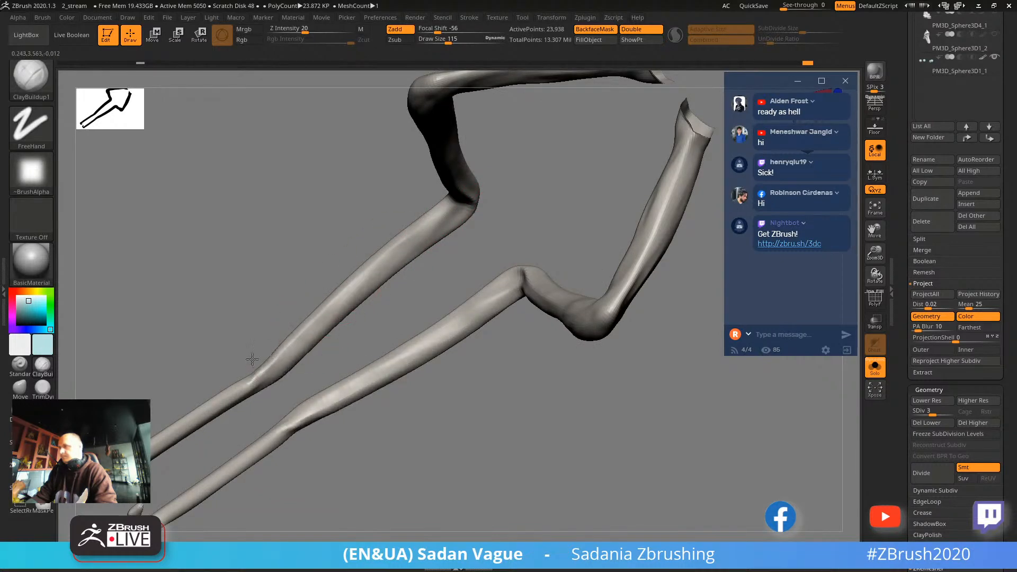
right_drag(253, 370, 357, 228)
key(s)
drag(402, 233, 391, 225)
right_drag(388, 241, 517, 277)
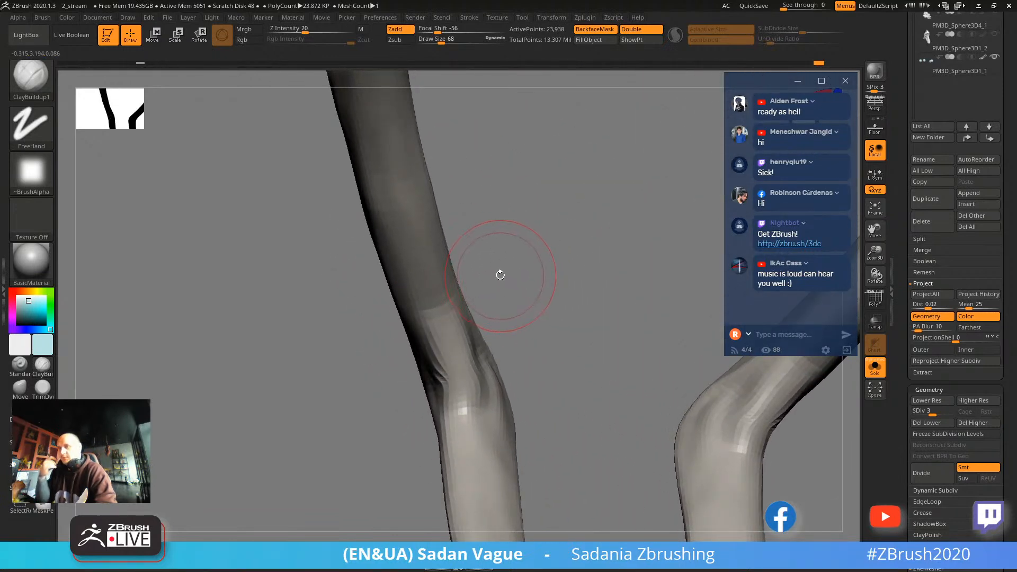
mouse_move(456, 156)
right_down()
mouse_move(498, 193)
mouse_move(496, 204)
right_up()
Carve tendon ridges across the same joint with the Standard brush at draw size 27.
key(s)
drag(448, 336, 427, 335)
click(19, 364)
key(s)
key(s)
drag(425, 291, 464, 418)
drag(430, 312, 465, 416)
mouse_move(525, 325)
mouse_down()
mouse_move(442, 333)
mouse_move(481, 471)
mouse_up()
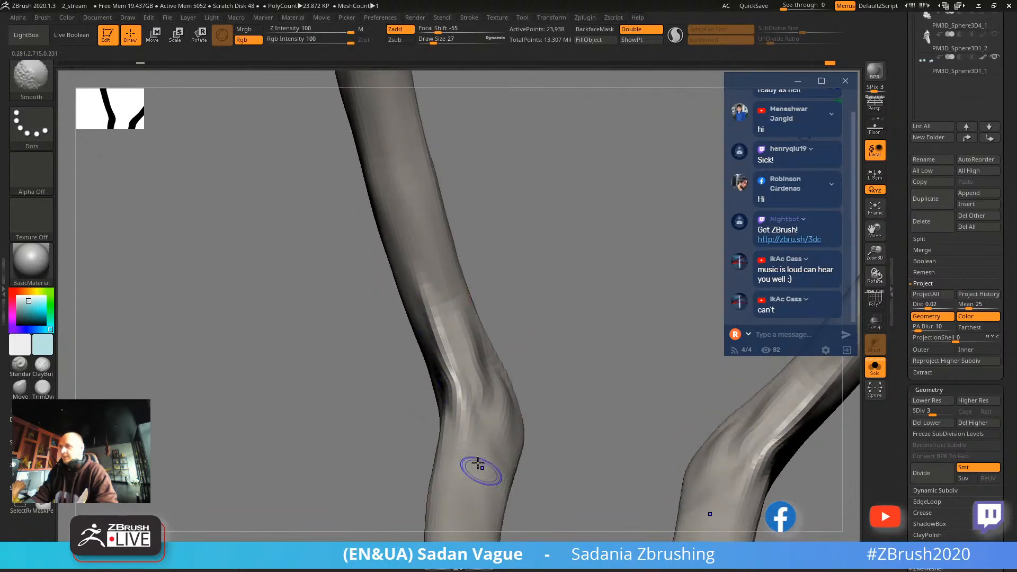
Strengthen the tendon ridges running over the joint and smooth the area around them.
drag(435, 339, 455, 397)
drag(438, 318, 466, 418)
drag(443, 371, 463, 430)
mouse_move(373, 460)
mouse_down()
mouse_move(406, 461)
mouse_move(434, 445)
mouse_up()
mouse_move(443, 377)
shift+mouse_down()
mouse_move(431, 374)
mouse_move(437, 360)
mouse_move(447, 395)
shift+mouse_up()
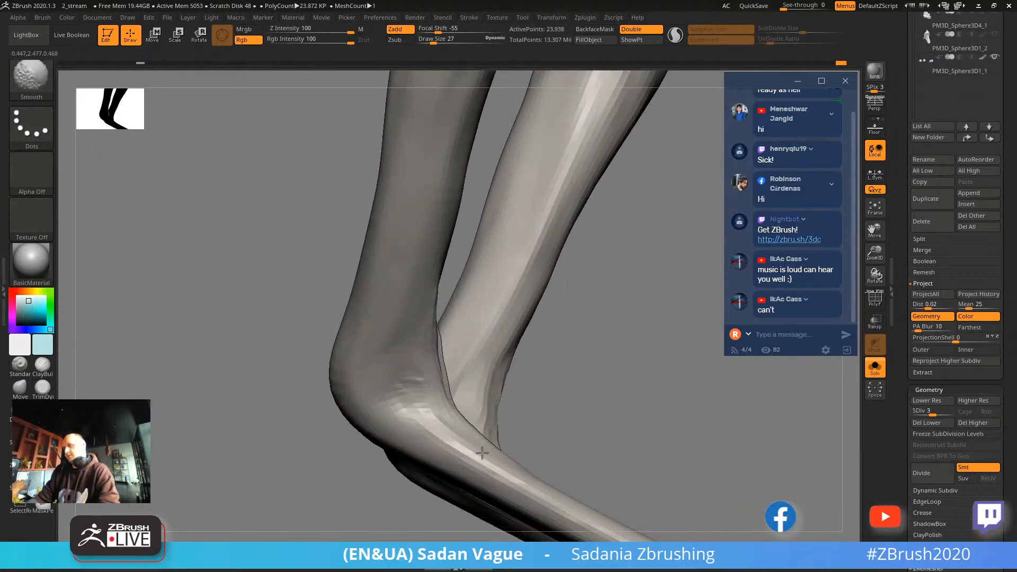
Lower the music volume to 32% in the AIMP player and return to ZBrush.
key(super)
click(913, 569)
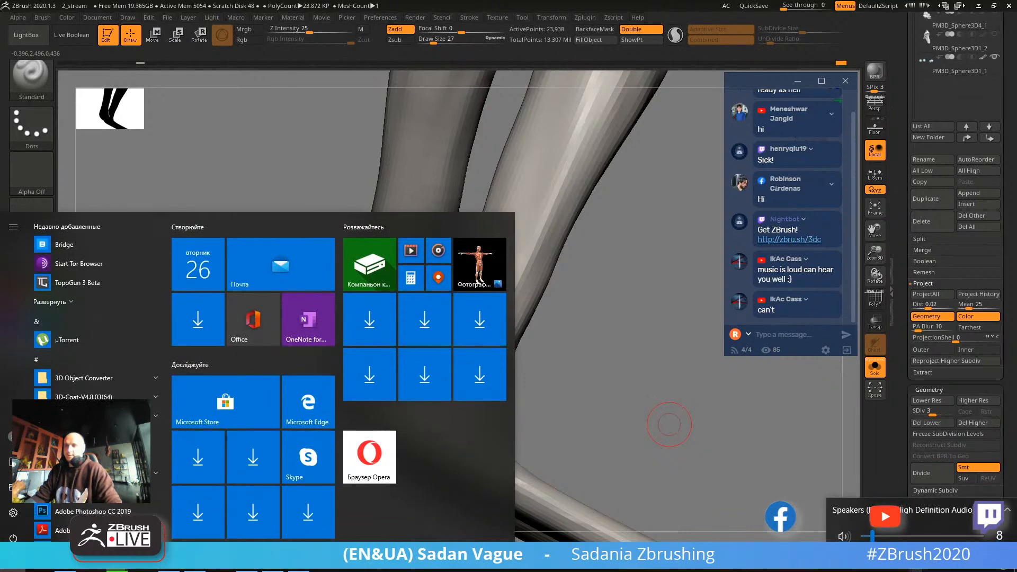
click(118, 563)
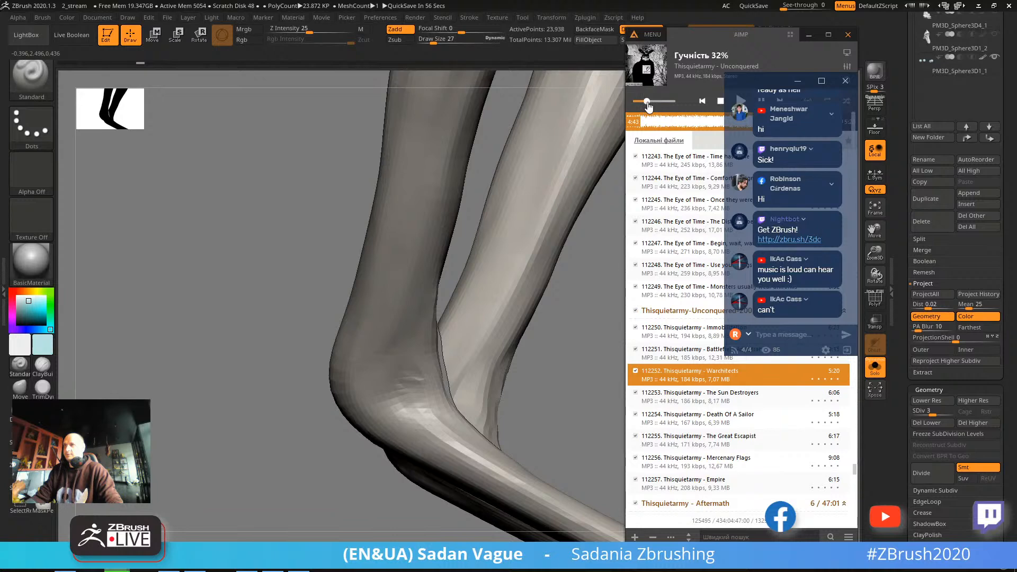
click(596, 331)
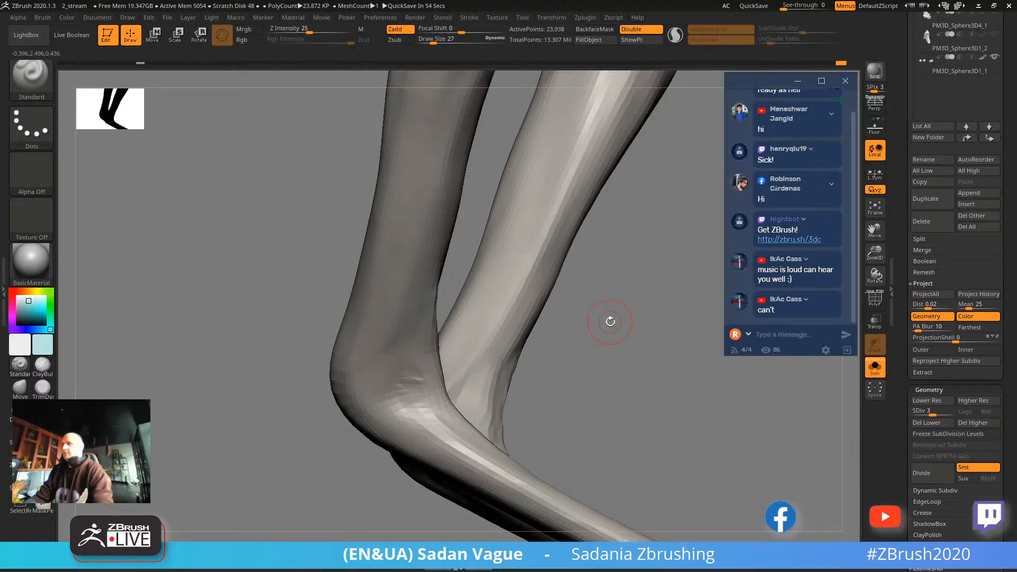
Refine the tendons on the joint's inner side with the Standard brush.
drag(664, 318, 383, 269)
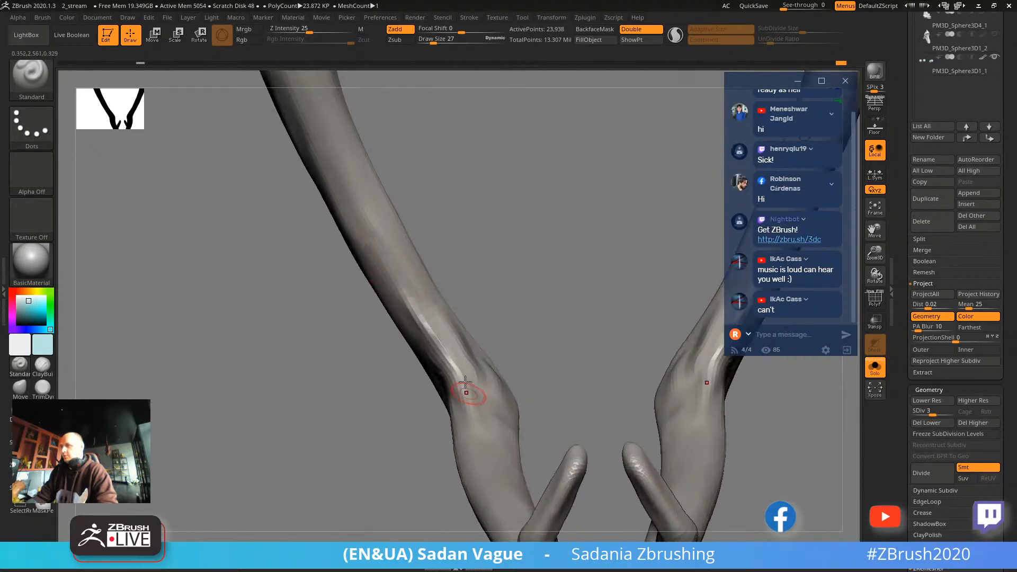
mouse_move(538, 356)
alt+mouse_down()
mouse_move(493, 190)
mouse_move(435, 282)
alt+mouse_up()
key(s)
alt+drag(503, 270, 474, 90)
Build up form along the long segments down to the lower joint with ClayBuildup at draw sizes 65 and 56.
click(46, 366)
mouse_move(492, 323)
alt+mouse_down()
mouse_move(441, 211)
mouse_move(369, 149)
alt+mouse_up()
drag(351, 106, 396, 237)
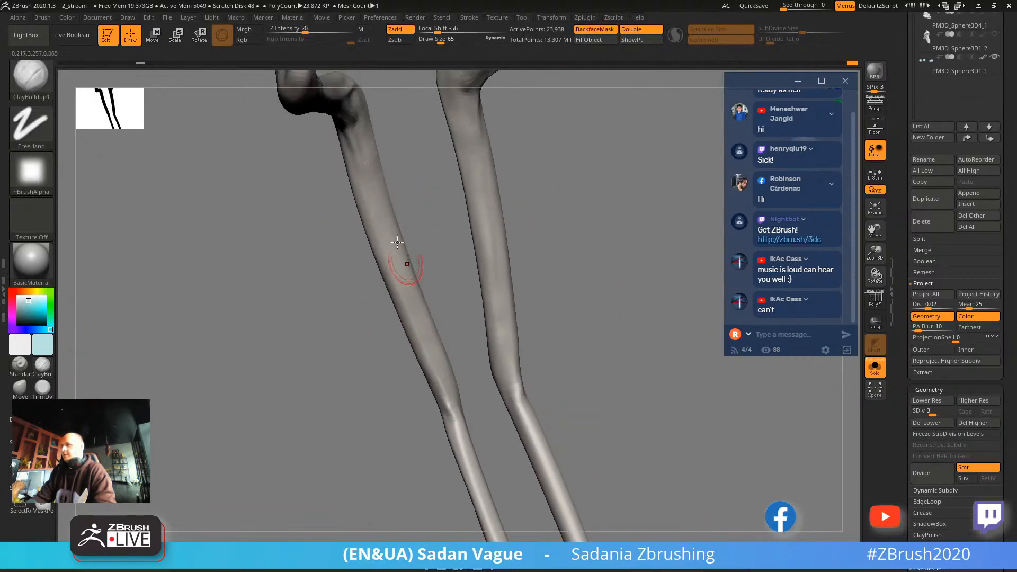
mouse_move(420, 458)
mouse_down()
mouse_move(520, 363)
mouse_move(517, 300)
mouse_move(538, 318)
mouse_move(545, 277)
mouse_move(455, 217)
mouse_up()
drag(473, 130, 459, 277)
drag(466, 212, 459, 352)
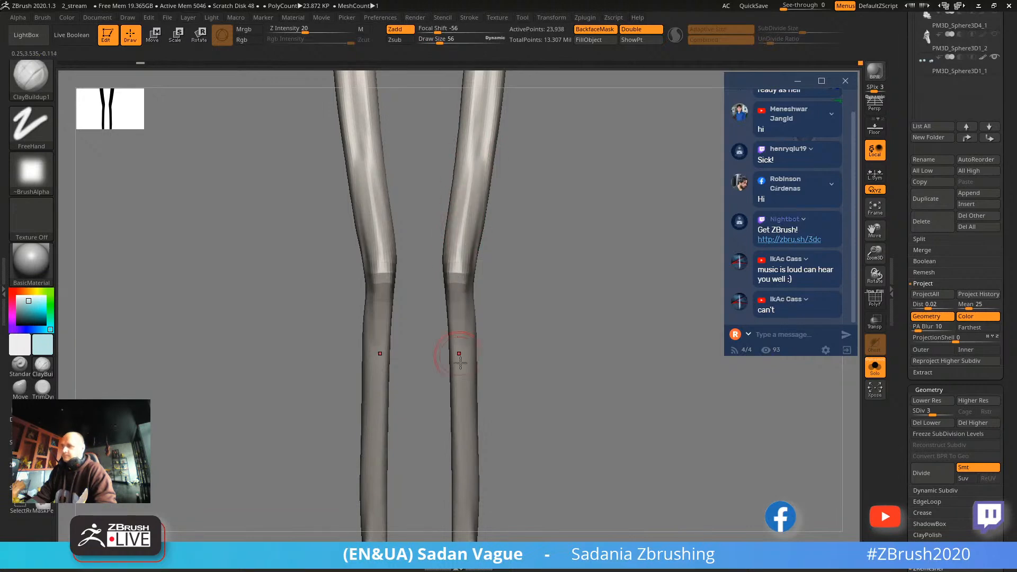
Set the ClayBuildup draw size to 34 and shape the lowest segments and the ankles above the hooked ends.
text(s34)
key(Return)
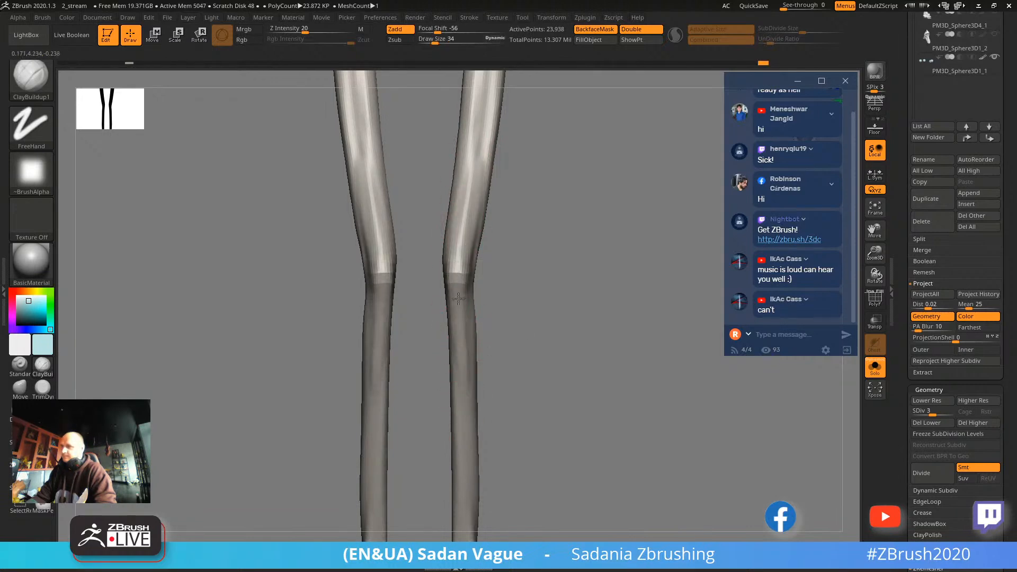
mouse_move(515, 438)
mouse_down()
mouse_move(448, 159)
mouse_move(504, 211)
mouse_move(454, 170)
mouse_up()
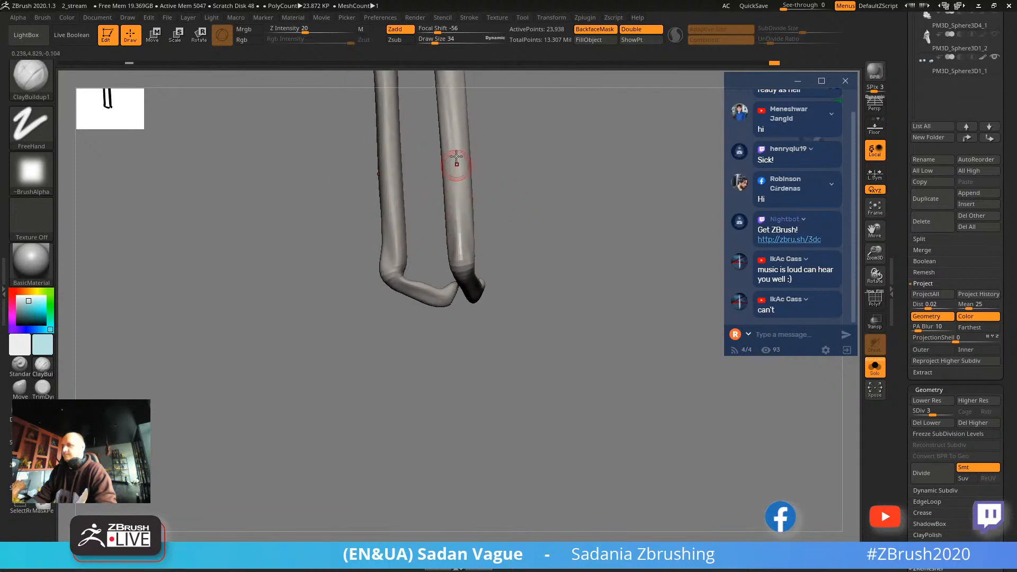
mouse_move(513, 241)
mouse_down()
mouse_move(494, 215)
mouse_move(513, 354)
mouse_up()
key(shift)
mouse_move(531, 290)
mouse_down()
mouse_move(523, 334)
mouse_move(531, 241)
mouse_move(535, 316)
mouse_up()
drag(537, 377, 544, 347)
mouse_move(478, 342)
mouse_down()
mouse_move(556, 318)
mouse_move(481, 359)
mouse_up()
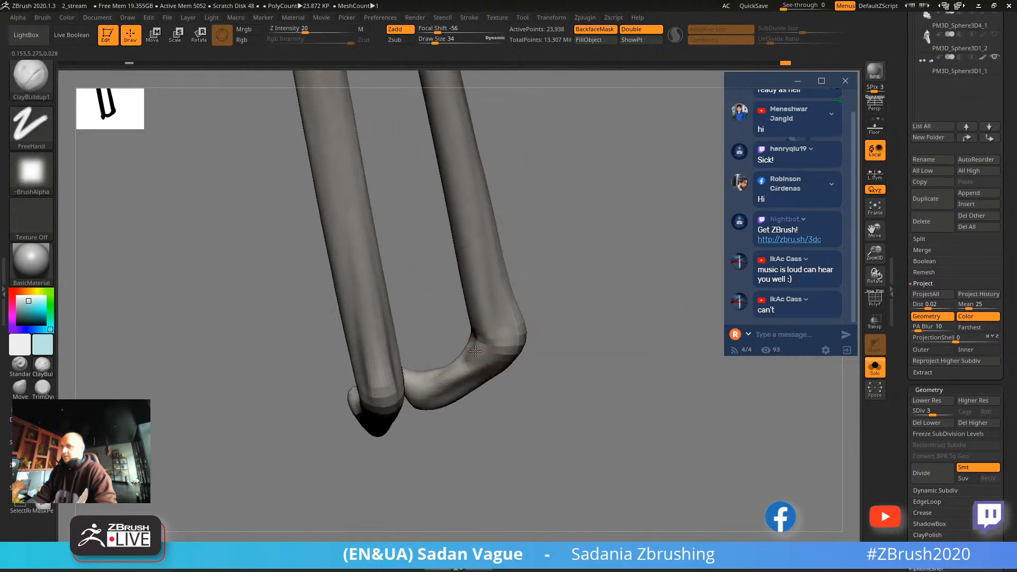
Reshape the hooked leg ends and their tips with the Move brush at draw size 44, smoothing the surface.
mouse_move(469, 408)
mouse_down()
mouse_move(617, 347)
mouse_move(621, 408)
mouse_move(653, 366)
mouse_move(229, 318)
mouse_up()
click(21, 386)
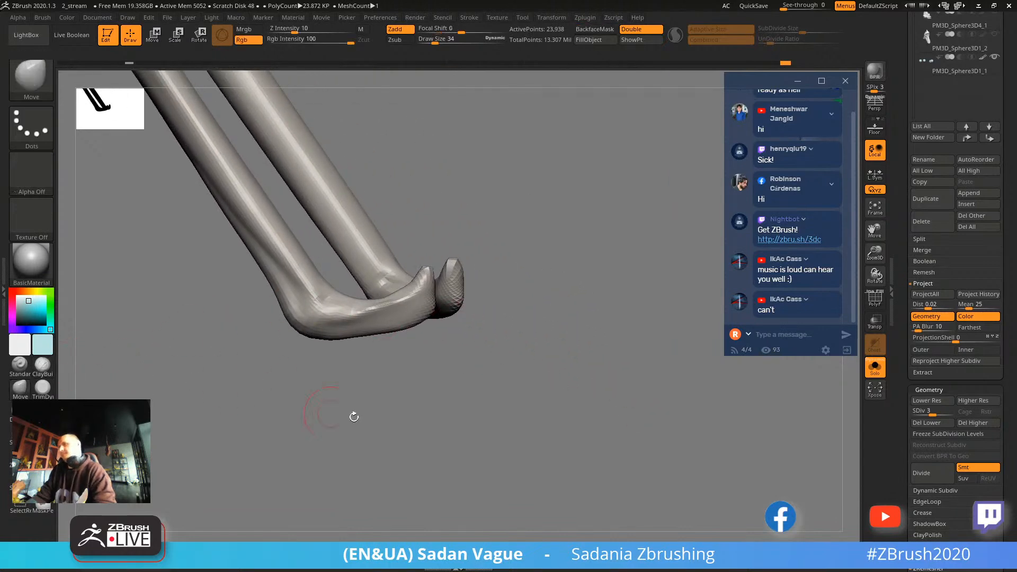
drag(313, 404, 418, 273)
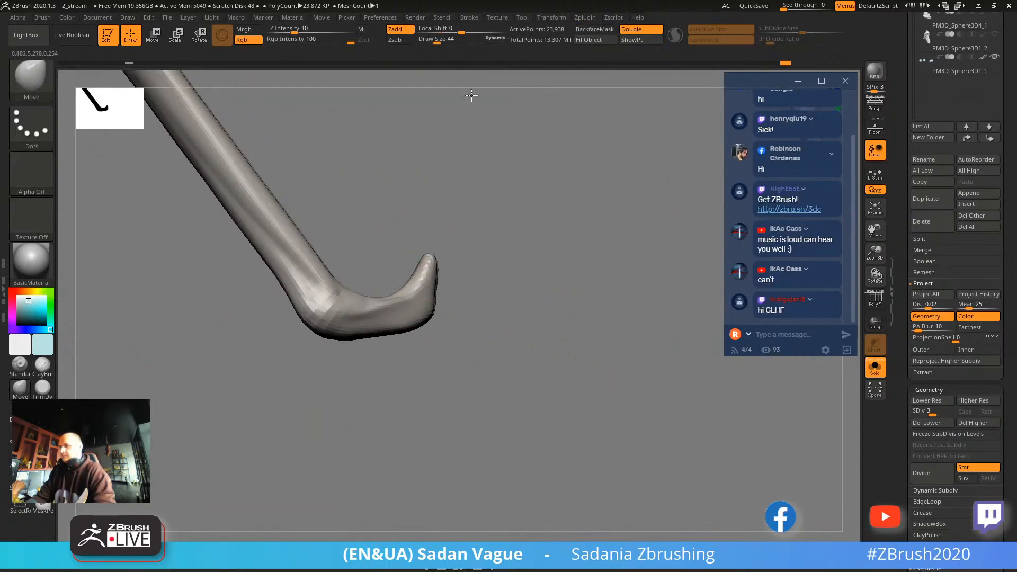
mouse_move(484, 249)
mouse_down()
mouse_move(429, 291)
mouse_move(459, 270)
mouse_move(465, 325)
mouse_move(514, 407)
mouse_move(487, 452)
mouse_move(517, 438)
mouse_move(413, 225)
mouse_up()
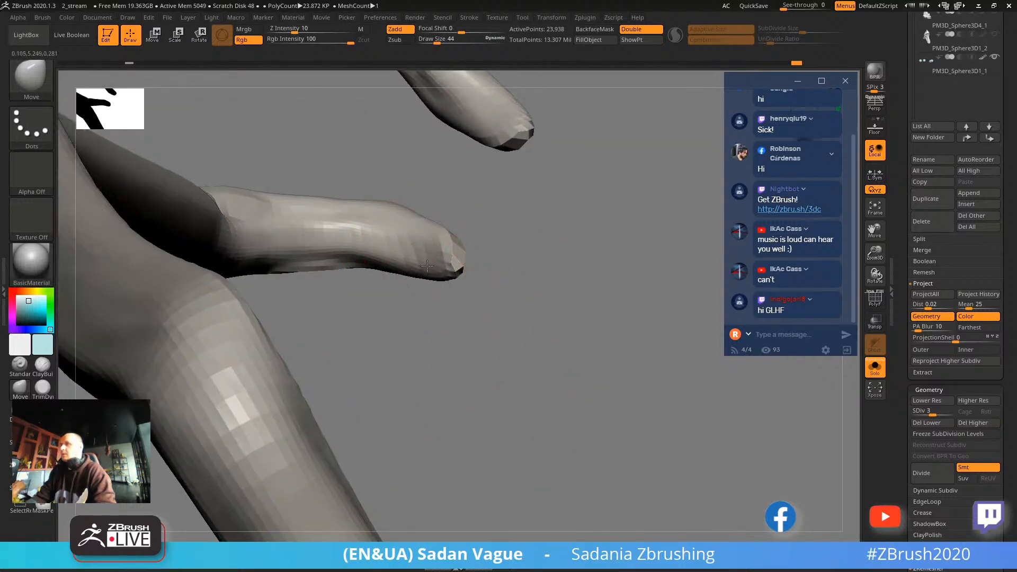
key(shift)
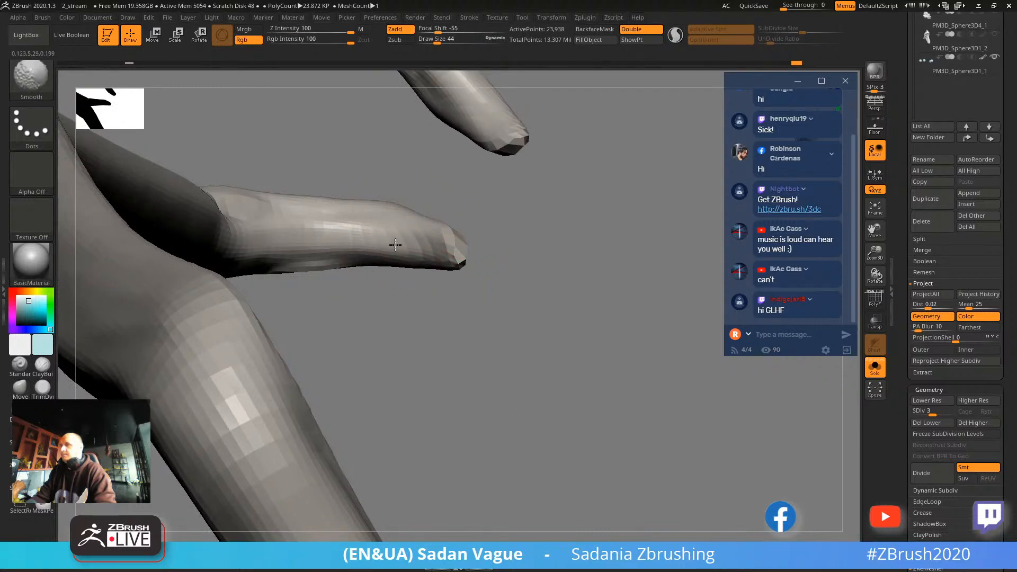
mouse_move(421, 250)
mouse_down()
mouse_move(484, 256)
mouse_move(526, 177)
mouse_move(494, 180)
mouse_up()
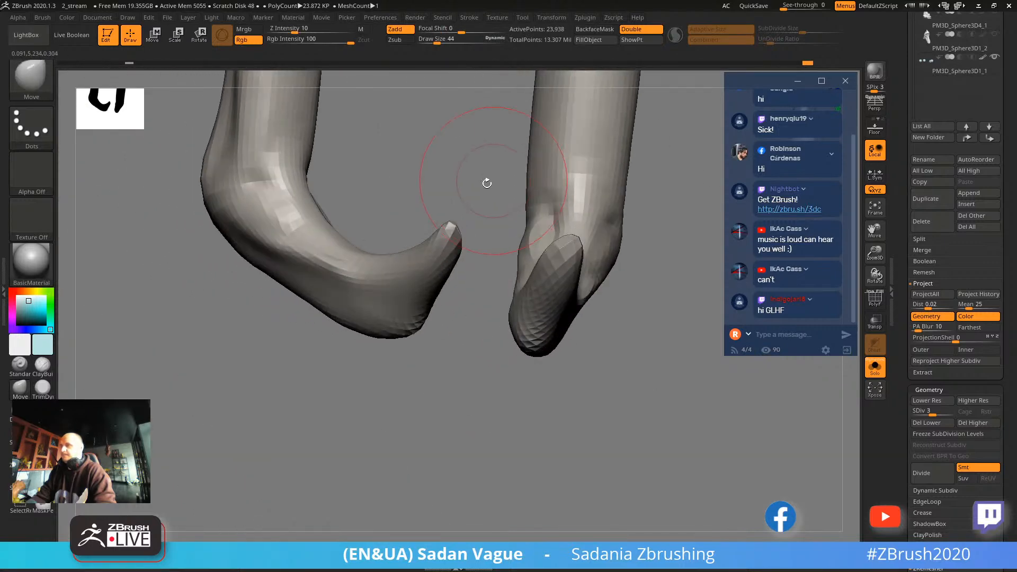
drag(390, 314, 498, 425)
drag(486, 349, 268, 191)
Detail the ankles above the hooked ends with ClayBuildup at draw size 21.
click(49, 376)
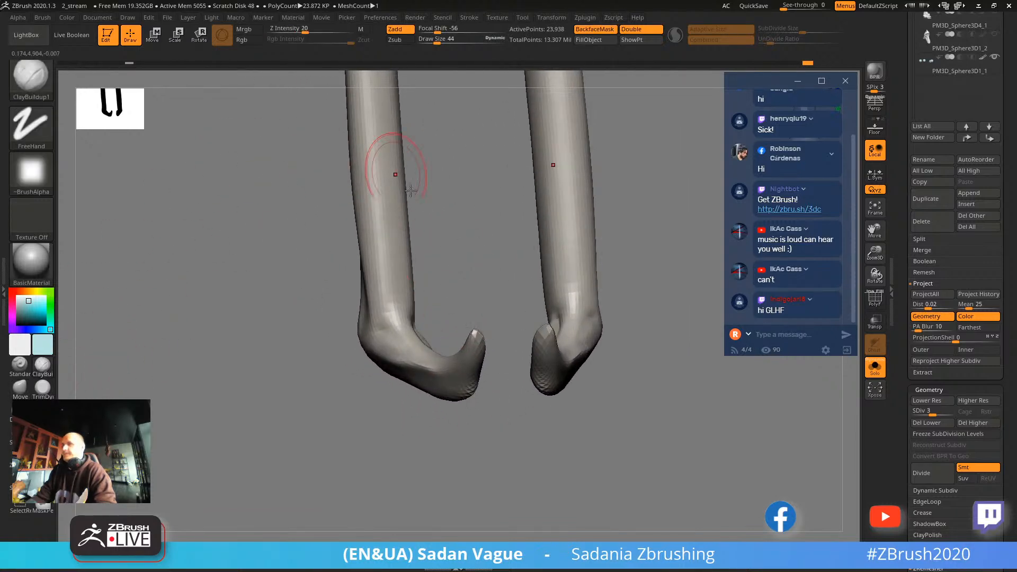
drag(318, 148, 403, 272)
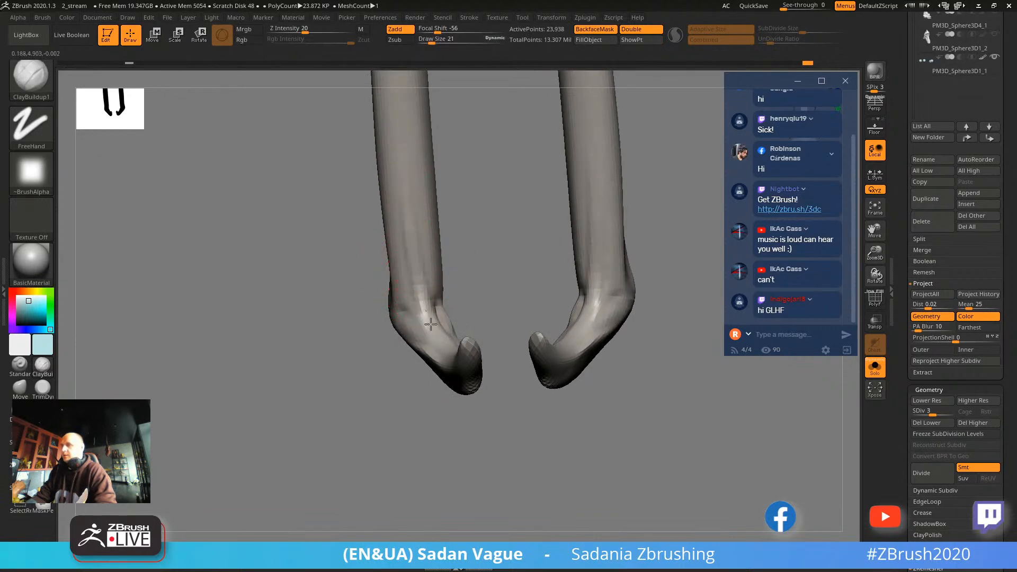
drag(486, 258, 442, 182)
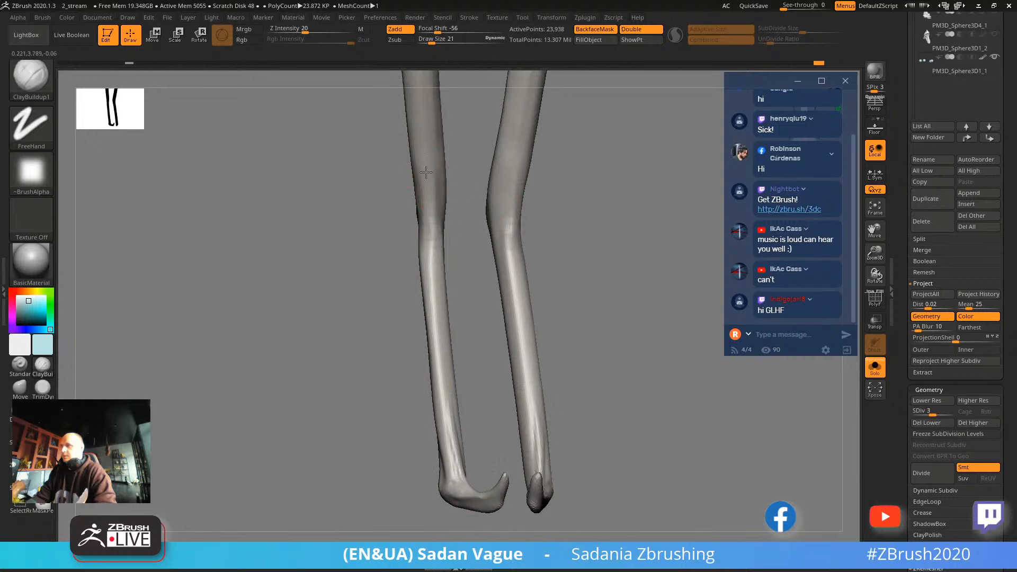
Enlarge the ClayBuildup brush to 50 and build up the lower and middle joints and the segments between them.
mouse_move(424, 339)
mouse_down()
mouse_move(411, 344)
mouse_move(477, 221)
mouse_move(536, 241)
mouse_move(529, 186)
mouse_move(563, 326)
mouse_up()
key(bracketright)
key(bracketright)
key(bracketright)
drag(425, 176, 465, 301)
drag(434, 206, 487, 374)
drag(549, 320, 529, 291)
drag(422, 274, 451, 345)
drag(515, 369, 440, 286)
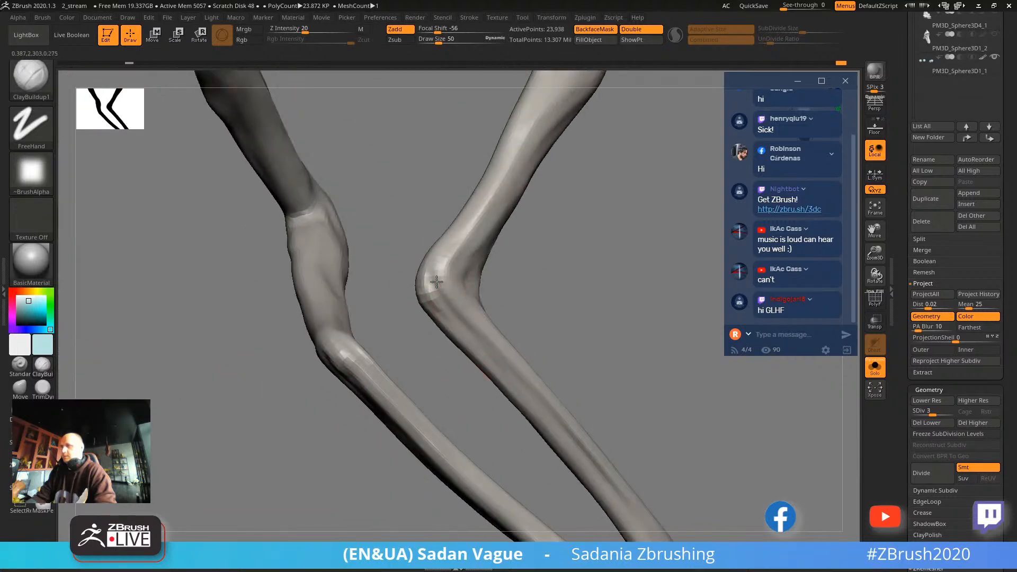
Build up the elbow-like joints below the upper leg segments with ClayBuildup, using draw sizes 90 and 62.
mouse_move(471, 350)
mouse_down()
mouse_move(537, 420)
mouse_move(561, 211)
mouse_move(576, 256)
mouse_move(567, 249)
mouse_up()
mouse_move(353, 232)
mouse_down()
mouse_move(370, 202)
mouse_move(365, 210)
mouse_up()
key(s)
drag(273, 264, 278, 265)
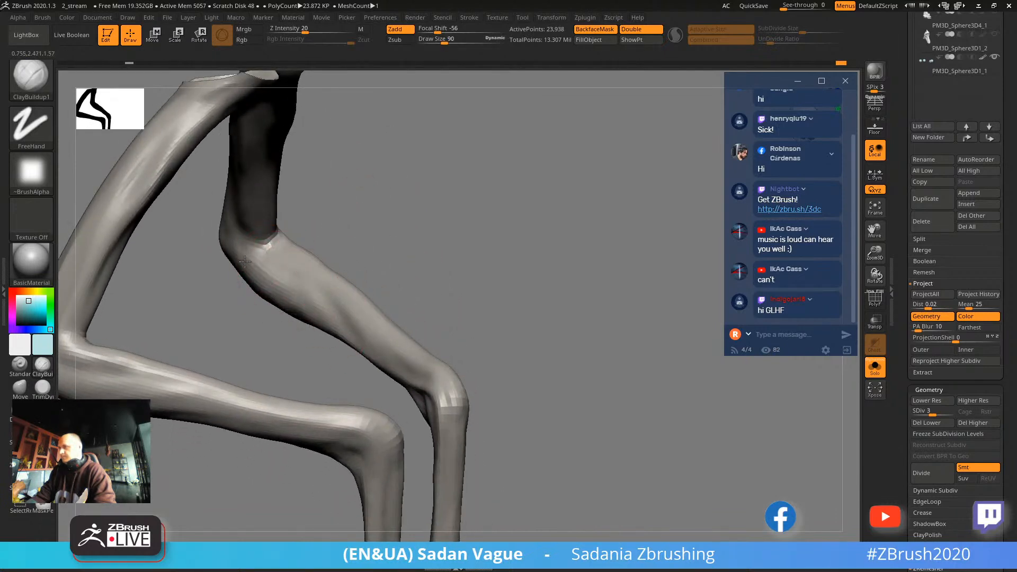
mouse_move(428, 280)
mouse_down()
mouse_move(323, 262)
mouse_move(297, 272)
mouse_move(271, 376)
mouse_move(354, 366)
mouse_up()
drag(354, 235, 367, 313)
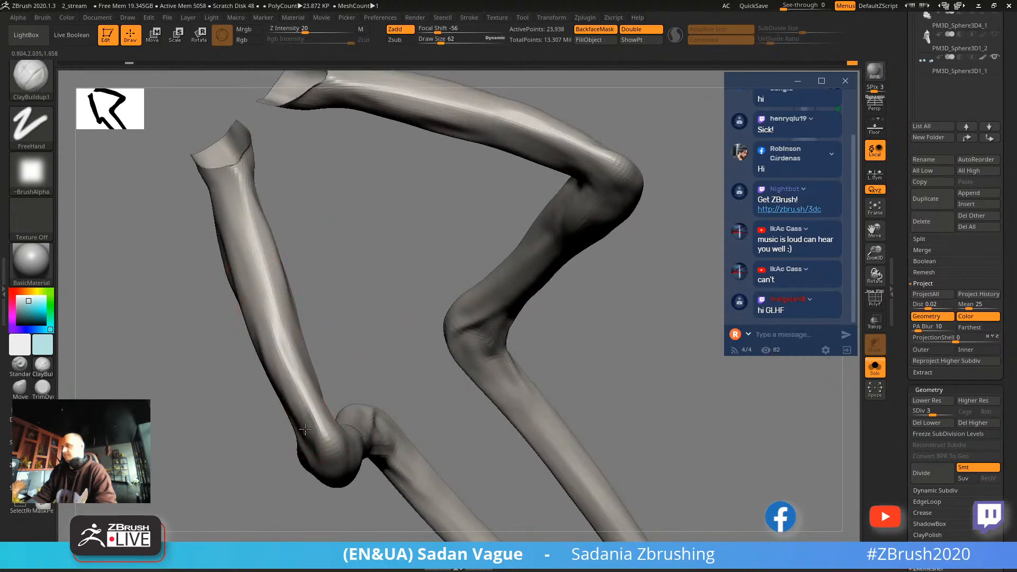
mouse_move(312, 426)
mouse_down()
mouse_move(329, 292)
mouse_move(340, 318)
mouse_move(284, 277)
mouse_move(320, 445)
mouse_up()
drag(273, 502, 375, 295)
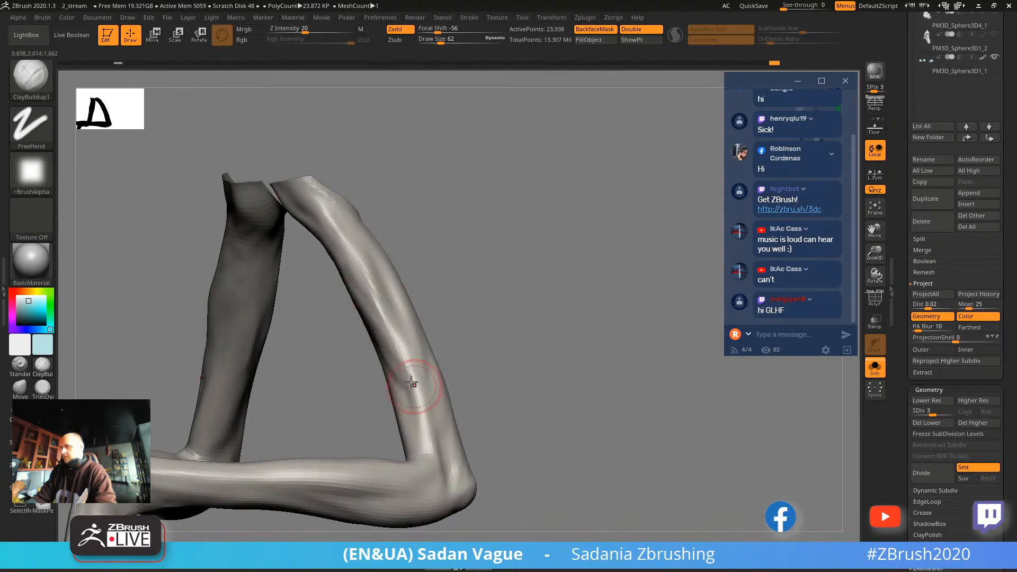
Sculpt muscle forms along the inner and outer upper leg segments with ClayBuildup at draw size 62, smoothing the surface.
drag(370, 342, 341, 310)
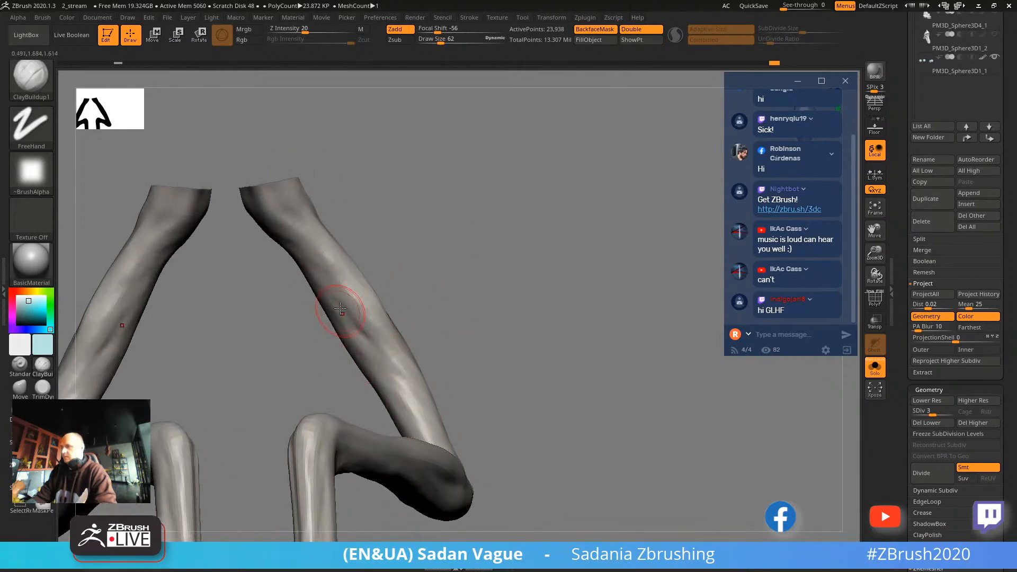
drag(379, 361, 390, 348)
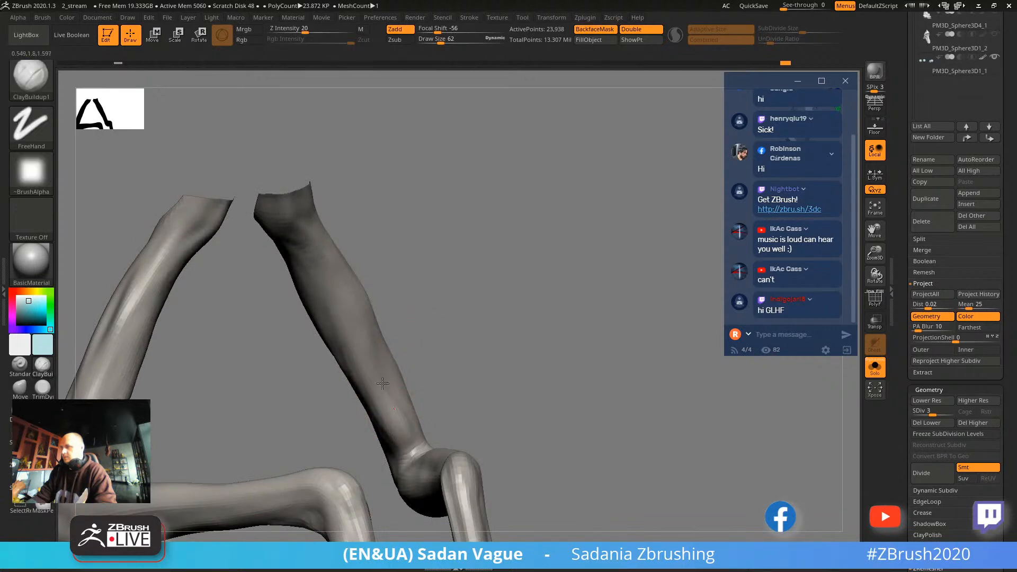
right_drag(420, 456, 418, 466)
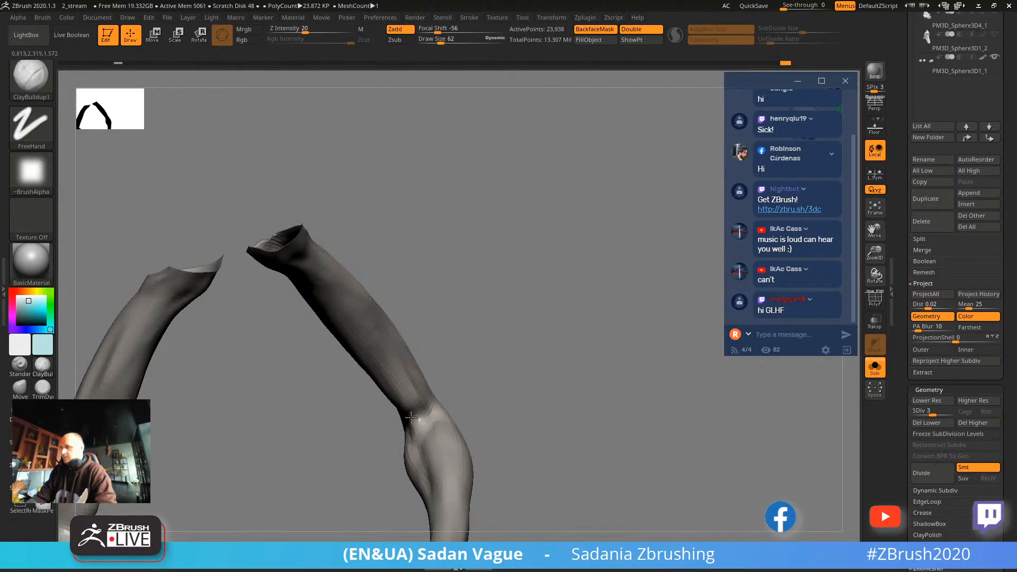
right_drag(408, 371, 327, 286)
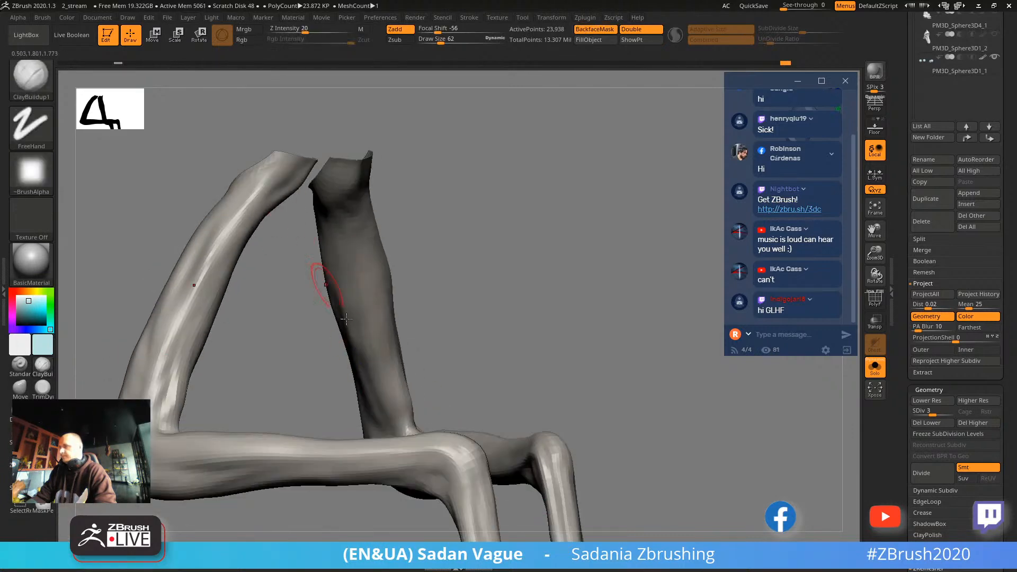
right_drag(393, 414, 352, 329)
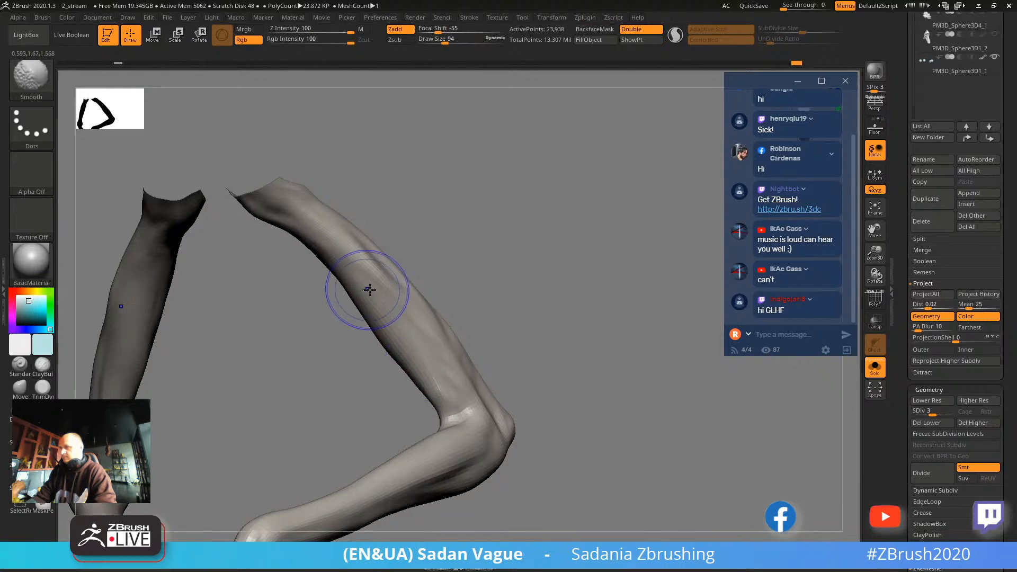
shift+right_drag(466, 373, 398, 288)
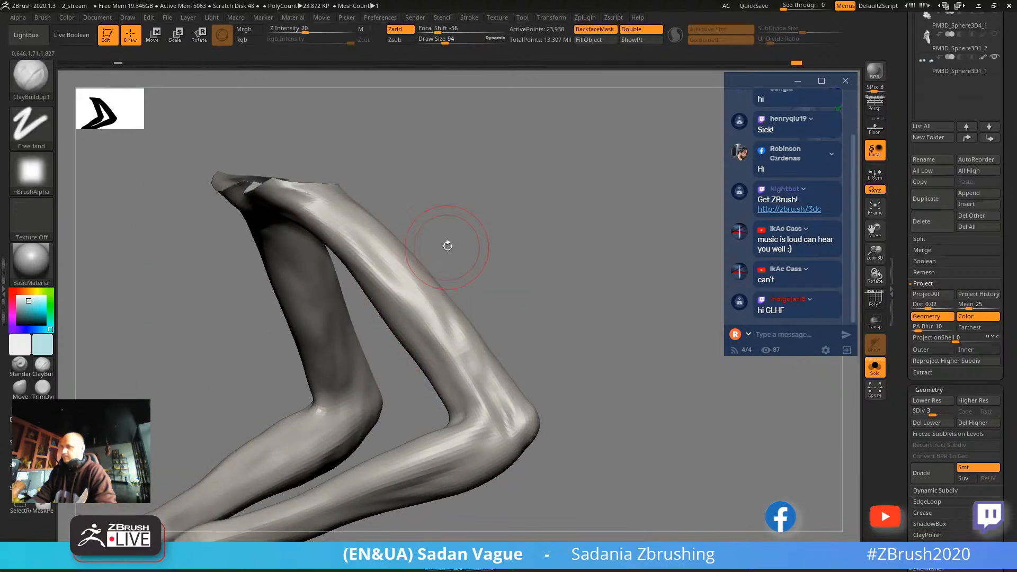
Enlarge ClayBuildup to draw size 94 and add volume to the upper segments around their attachment ends.
right_drag(445, 243, 390, 227)
mouse_move(393, 238)
mouse_down()
mouse_move(400, 201)
mouse_move(391, 206)
mouse_up()
drag(429, 254, 436, 229)
right_drag(455, 276, 432, 212)
drag(422, 247, 440, 310)
mouse_move(441, 310)
right_down()
mouse_move(450, 324)
mouse_move(429, 291)
mouse_move(450, 194)
right_up()
mouse_move(450, 194)
mouse_down()
mouse_move(470, 215)
mouse_move(469, 188)
mouse_up()
mouse_move(477, 212)
right_down()
mouse_move(510, 243)
mouse_move(477, 283)
right_up()
Unhide the whole body to examine the legs in context, and isolate the same pair of legs again.
ctrl+right_drag(595, 256, 599, 231)
shift+right_drag(598, 230, 598, 173)
ctrl+shift+click(599, 172)
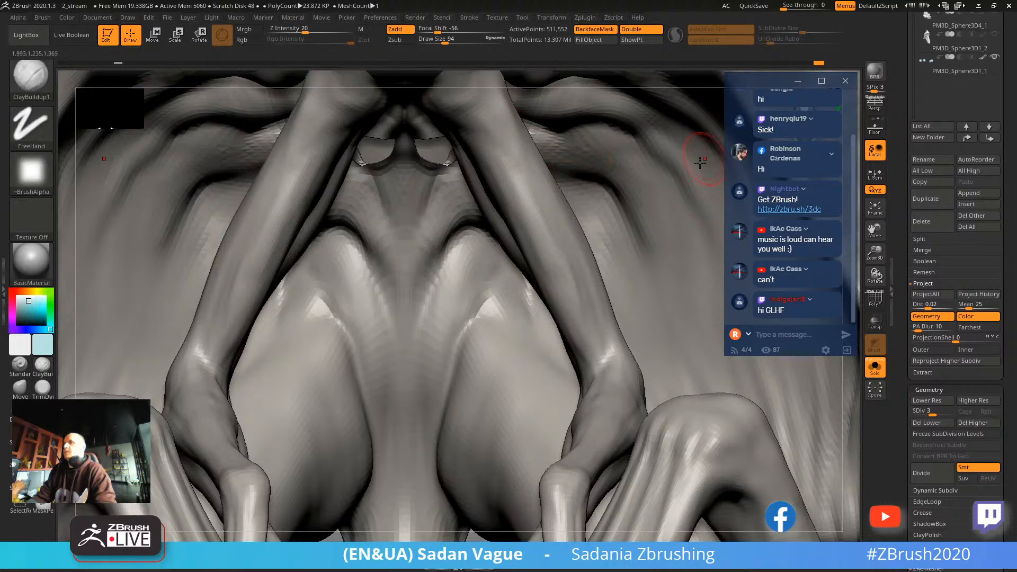
ctrl+shift+click(562, 260)
ctrl+shift+click(584, 261)
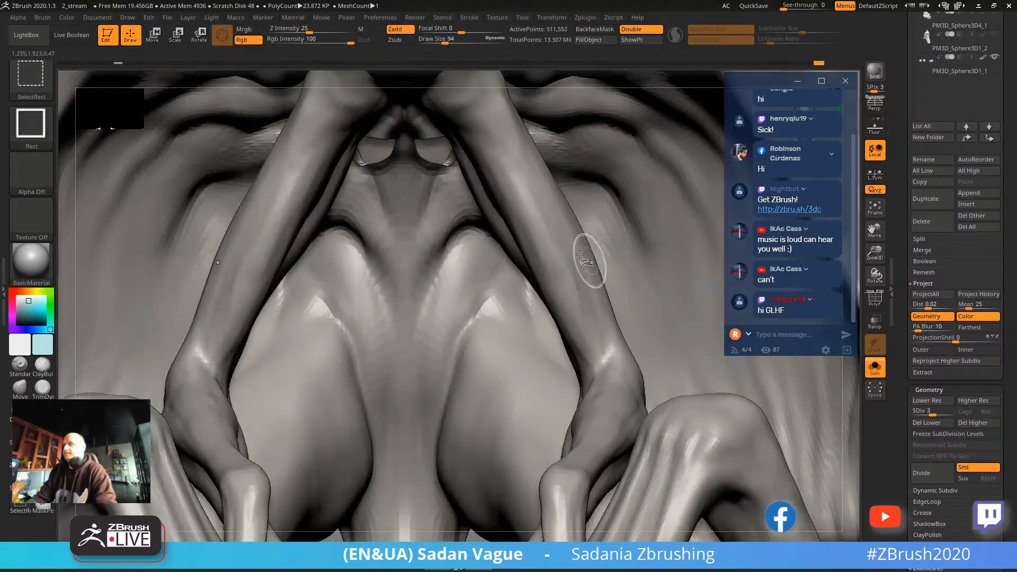
ctrl+shift+click(494, 223)
ctrl+shift+click(629, 221)
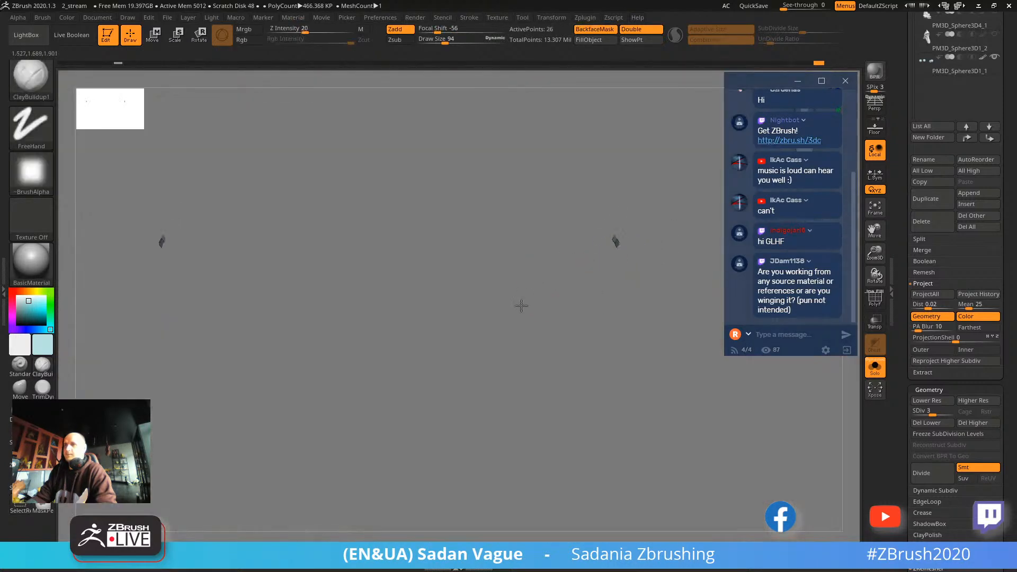
key(ctrl+z)
alt+drag(854, 382, 762, 288)
ctrl+shift+drag(215, 263, 227, 287)
drag(254, 325, 365, 331)
ctrl+shift+click(545, 309)
Bulk up the muscles on the front and outer sides of the upper segments with ClayBuildup at draw size 94.
mouse_move(496, 356)
mouse_down()
mouse_move(516, 363)
mouse_move(513, 315)
mouse_move(422, 443)
mouse_move(487, 353)
mouse_move(460, 205)
mouse_up()
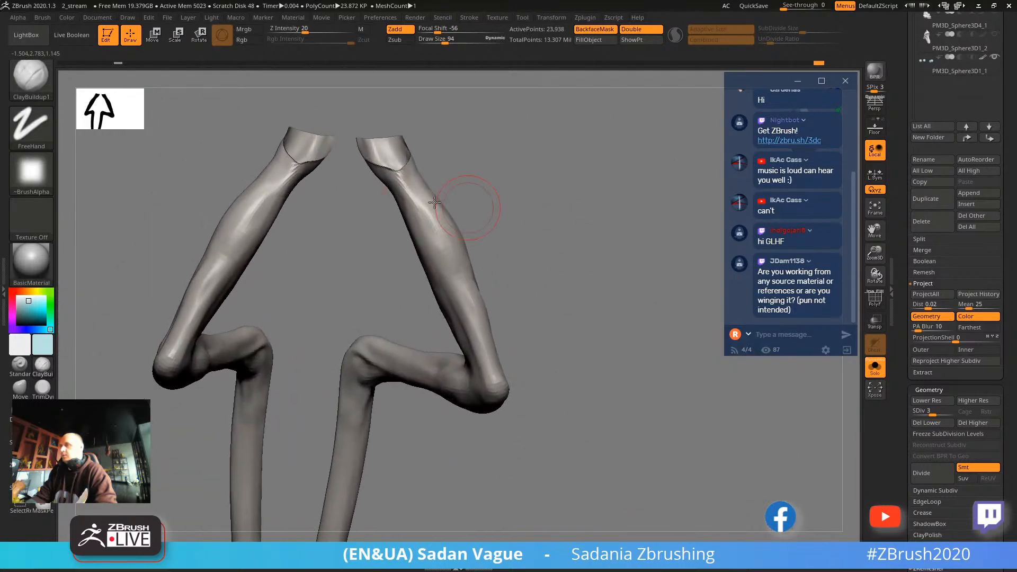
drag(483, 245, 397, 218)
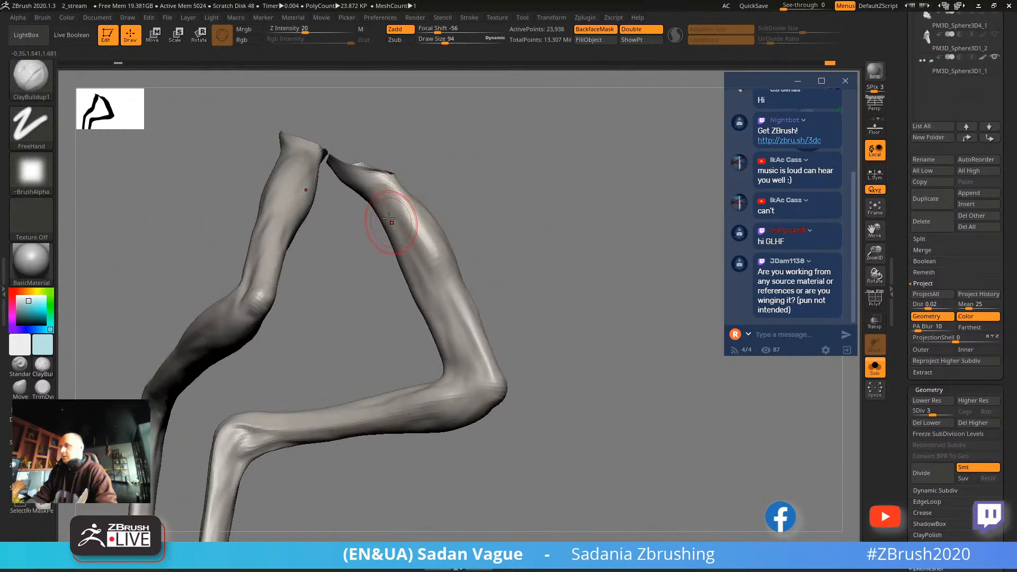
mouse_move(434, 306)
mouse_down()
mouse_move(454, 289)
mouse_move(422, 229)
mouse_up()
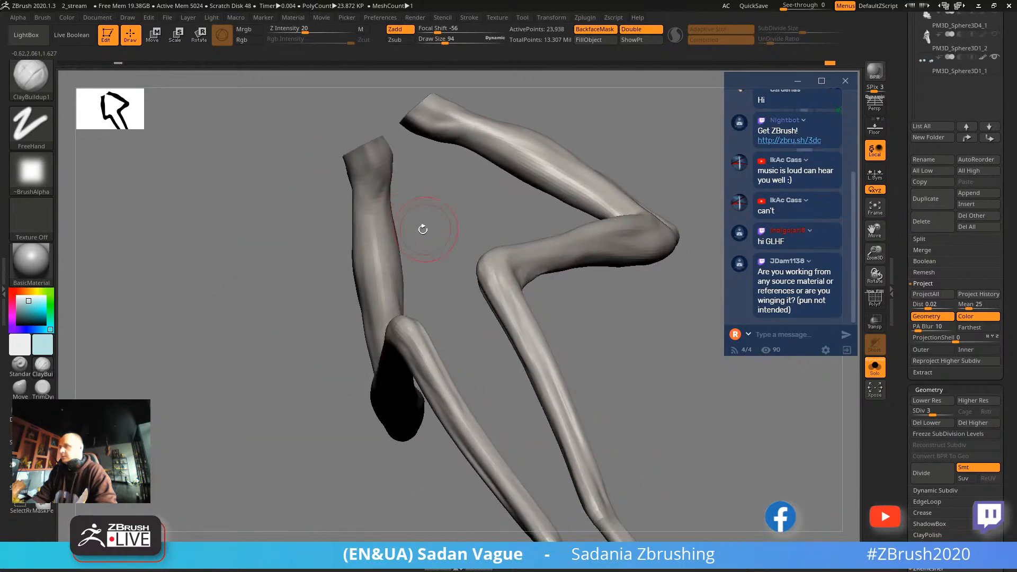
mouse_move(411, 289)
mouse_down()
mouse_move(407, 260)
mouse_move(381, 269)
mouse_move(382, 257)
mouse_up()
drag(383, 220, 394, 352)
mouse_move(427, 286)
mouse_down()
mouse_move(468, 281)
mouse_move(456, 341)
mouse_up()
Reduce ClayBuildup to draw size 53 and define the bony joints at both ends of the second leg segments.
key(s)
mouse_move(303, 477)
mouse_down()
mouse_move(311, 496)
mouse_move(463, 275)
mouse_move(331, 340)
mouse_move(318, 395)
mouse_move(324, 386)
mouse_move(387, 396)
mouse_move(386, 363)
mouse_move(499, 295)
mouse_move(309, 390)
mouse_up()
mouse_move(283, 354)
mouse_down()
mouse_move(339, 421)
mouse_move(381, 444)
mouse_up()
mouse_move(455, 458)
mouse_down()
mouse_move(422, 363)
mouse_move(495, 291)
mouse_move(431, 249)
mouse_move(438, 239)
mouse_move(469, 313)
mouse_move(448, 313)
mouse_up()
drag(370, 321, 370, 339)
drag(328, 302, 514, 529)
mouse_move(526, 449)
mouse_down()
mouse_move(462, 270)
mouse_move(426, 300)
mouse_up()
mouse_move(477, 355)
mouse_down()
mouse_move(527, 243)
mouse_move(584, 257)
mouse_up()
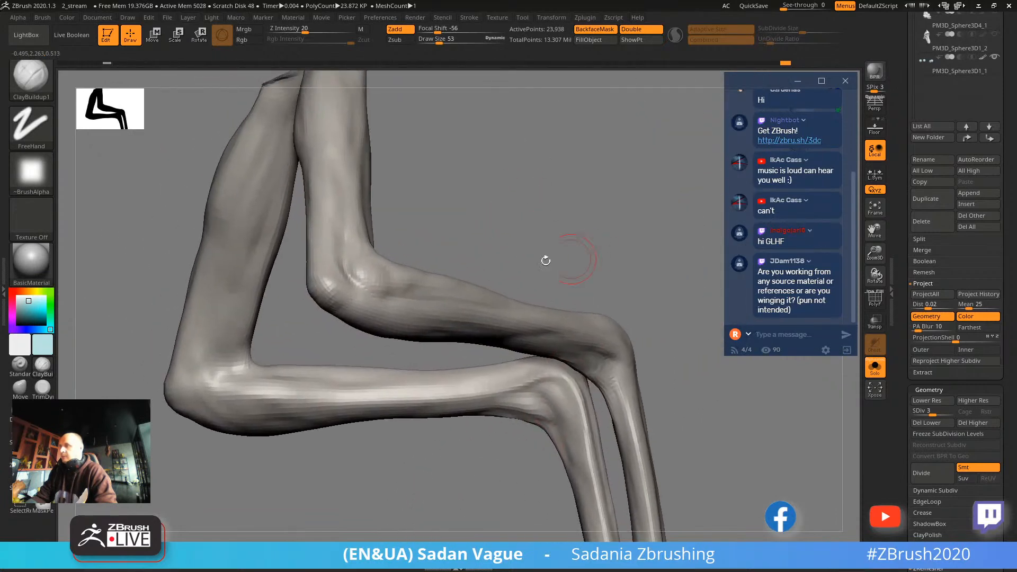
drag(331, 303, 322, 310)
mouse_move(467, 222)
mouse_down()
mouse_move(323, 289)
mouse_move(515, 301)
mouse_move(390, 318)
mouse_up()
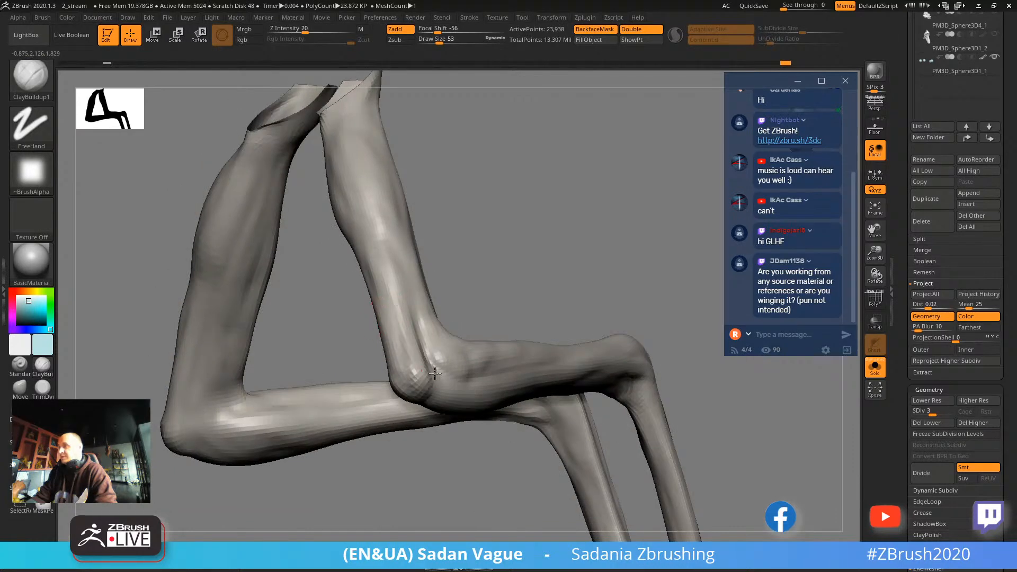
Set ClayBuildup to draw size 75 and model the muscle bulge along the upper leg segments.
drag(593, 265, 502, 243)
alt+drag(389, 207, 463, 277)
key(s)
mouse_move(371, 297)
mouse_down()
mouse_move(367, 312)
mouse_move(387, 320)
mouse_up()
drag(511, 305, 407, 317)
drag(372, 300, 379, 327)
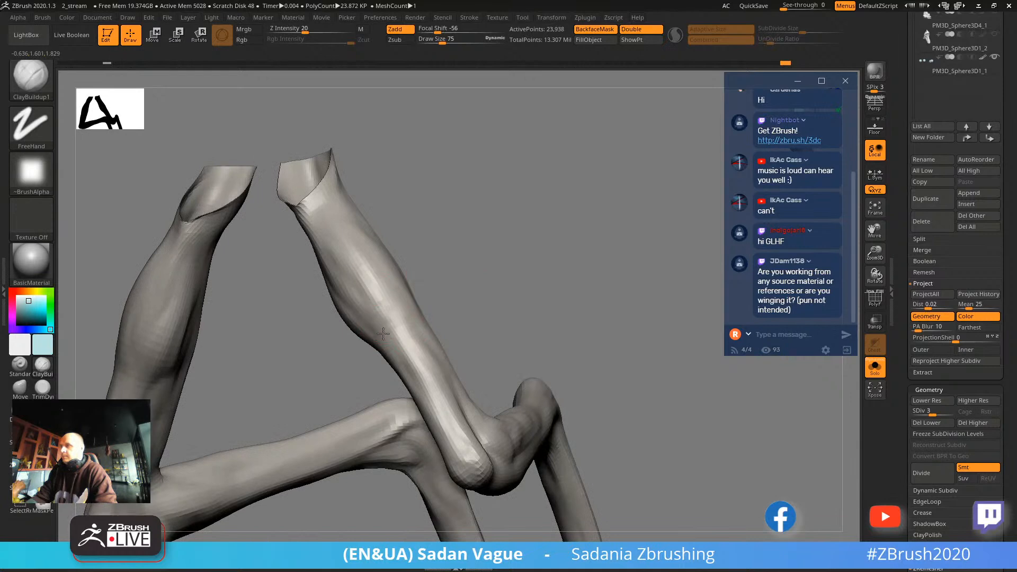
drag(517, 324, 406, 334)
mouse_move(339, 339)
mouse_down()
mouse_move(452, 192)
mouse_move(456, 222)
mouse_up()
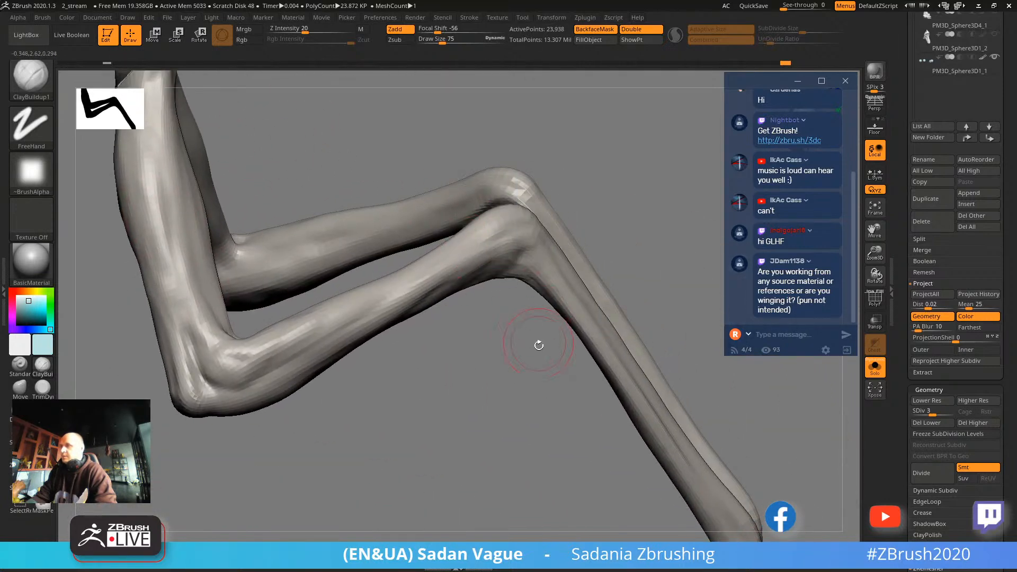
Isolate the other pair of thin legs with the hooked feet for sculpting.
key(f)
shift+drag(543, 211, 618, 193)
alt+drag(624, 240, 576, 83)
alt+drag(485, 226, 521, 379)
alt+drag(517, 207, 560, 240)
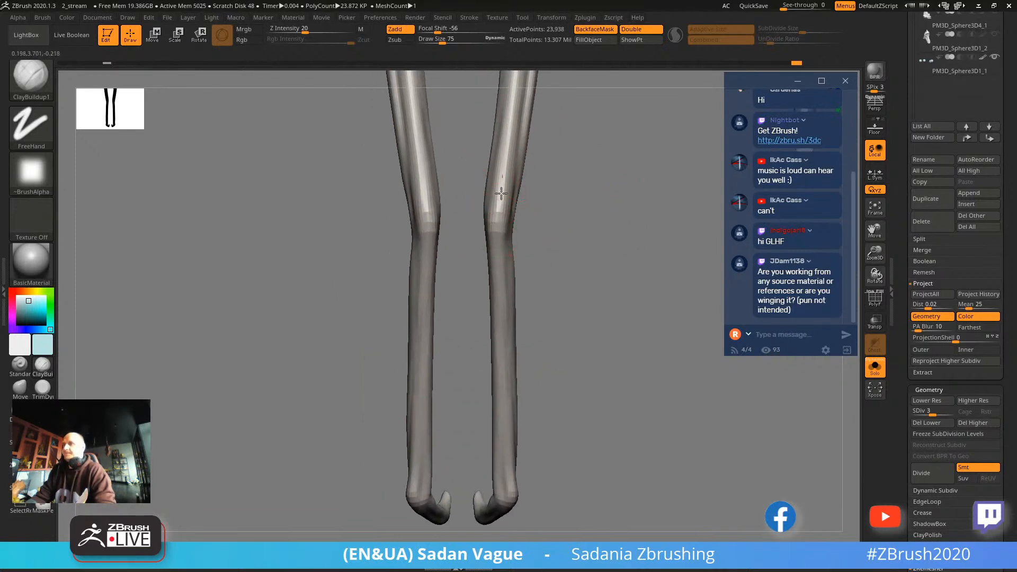
drag(556, 291, 694, 286)
alt+drag(539, 363, 459, 272)
key(Up)
alt+drag(452, 439, 477, 278)
ctrl+shift+click(506, 287)
Build up and smooth the ankles and hooked feet with ClayBuildup at draw sizes 44 and 47.
drag(521, 248, 602, 313)
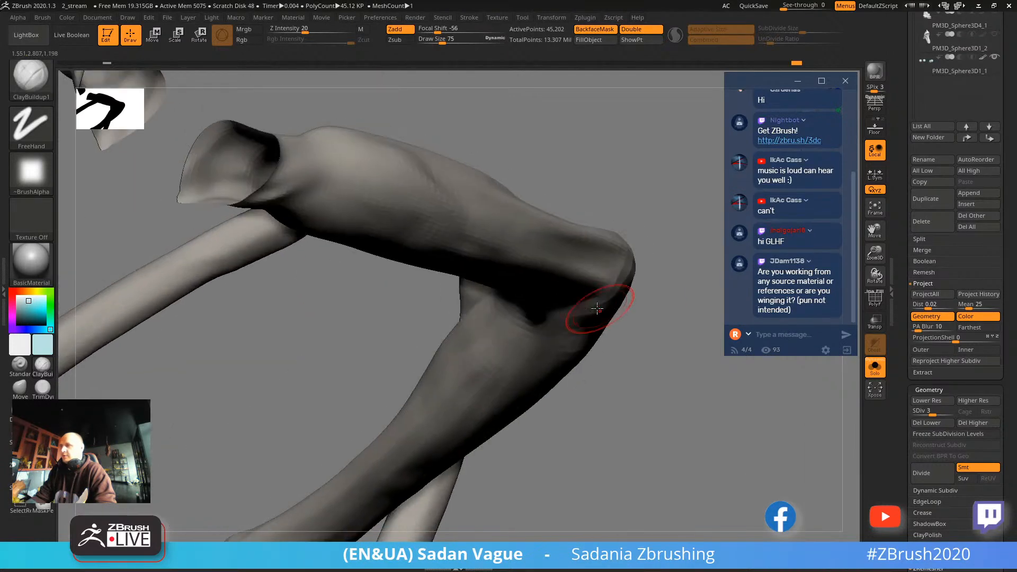
alt+drag(635, 390, 563, 370)
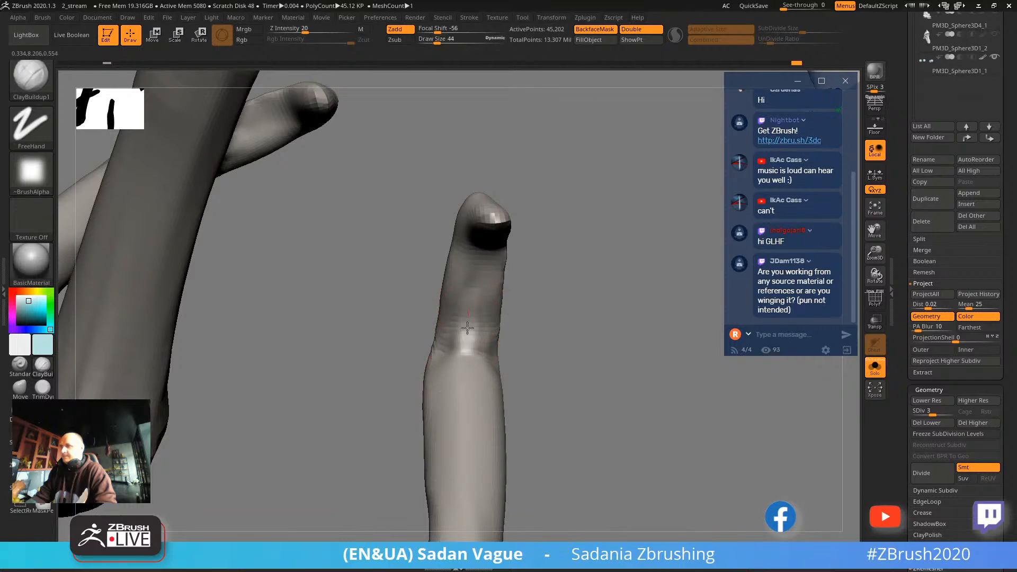
mouse_move(471, 377)
shift+mouse_down()
mouse_move(466, 346)
mouse_move(538, 220)
mouse_move(608, 243)
mouse_move(545, 227)
mouse_move(574, 247)
mouse_move(530, 280)
mouse_move(547, 295)
mouse_move(595, 218)
mouse_move(541, 215)
mouse_move(517, 256)
shift+mouse_up()
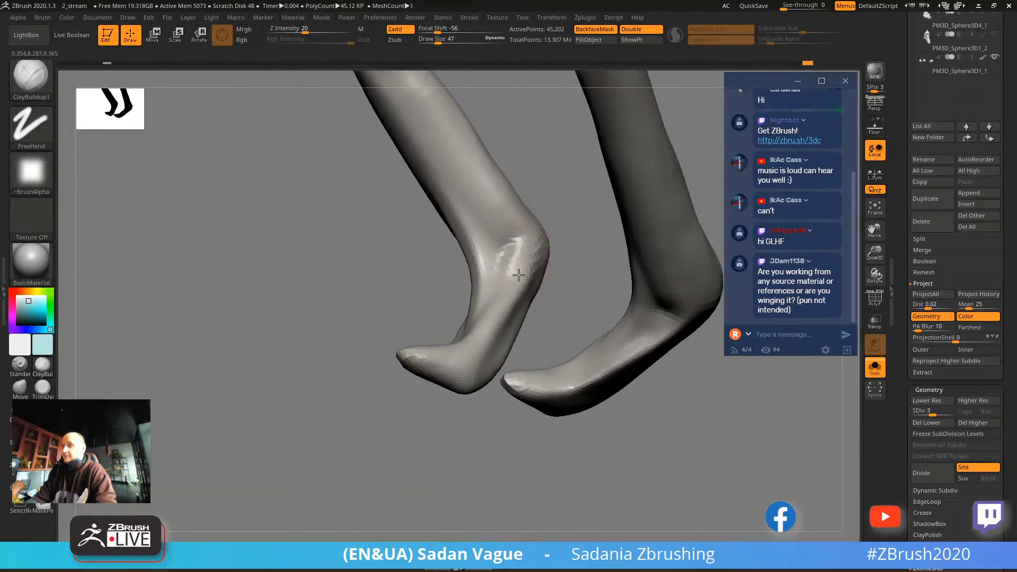
mouse_move(535, 238)
mouse_down()
mouse_move(636, 166)
mouse_move(659, 217)
mouse_move(421, 280)
mouse_up()
shift+drag(356, 305, 381, 321)
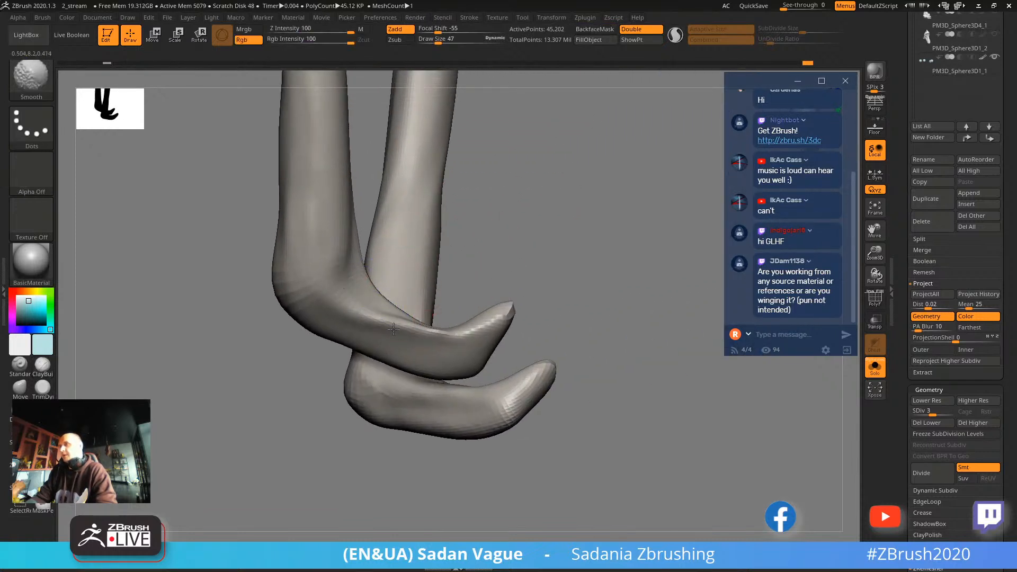
drag(333, 253, 352, 289)
drag(404, 335, 389, 343)
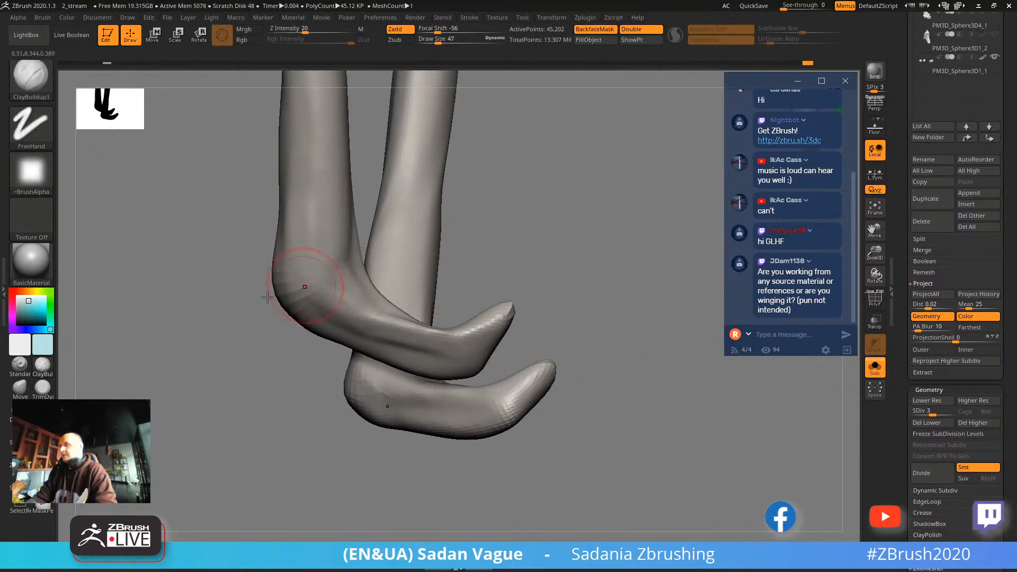
Reshape the lowest leg segments above the hooked feet with the Move brush at draw size 153.
key(b)
key(m)
key(t)
drag(484, 311, 562, 307)
drag(531, 339, 562, 323)
mouse_move(631, 291)
mouse_down()
mouse_move(602, 218)
mouse_move(575, 277)
mouse_move(554, 199)
mouse_move(565, 216)
mouse_move(561, 266)
mouse_move(487, 295)
mouse_up()
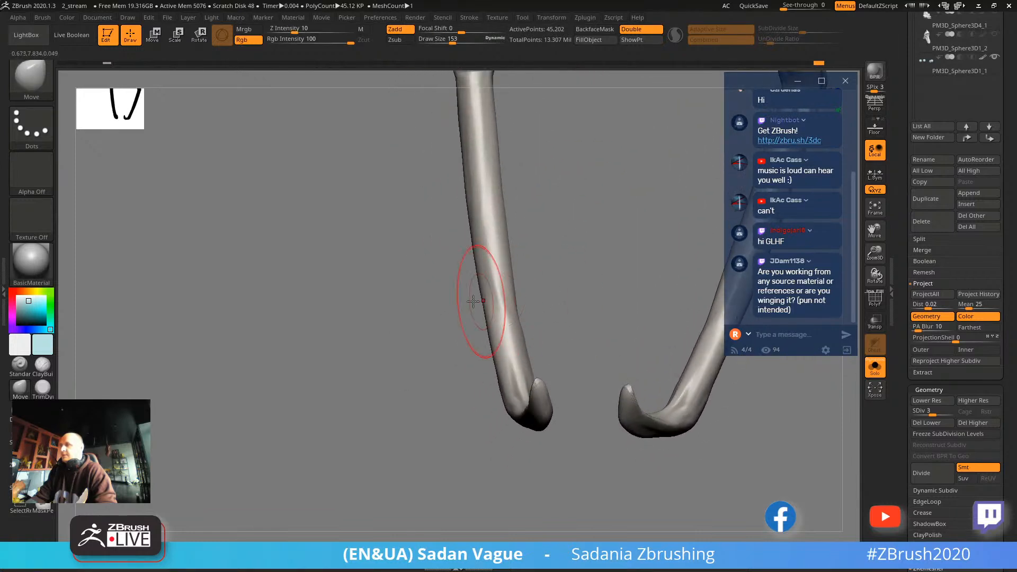
mouse_move(427, 313)
mouse_down()
mouse_move(408, 348)
mouse_move(447, 291)
mouse_up()
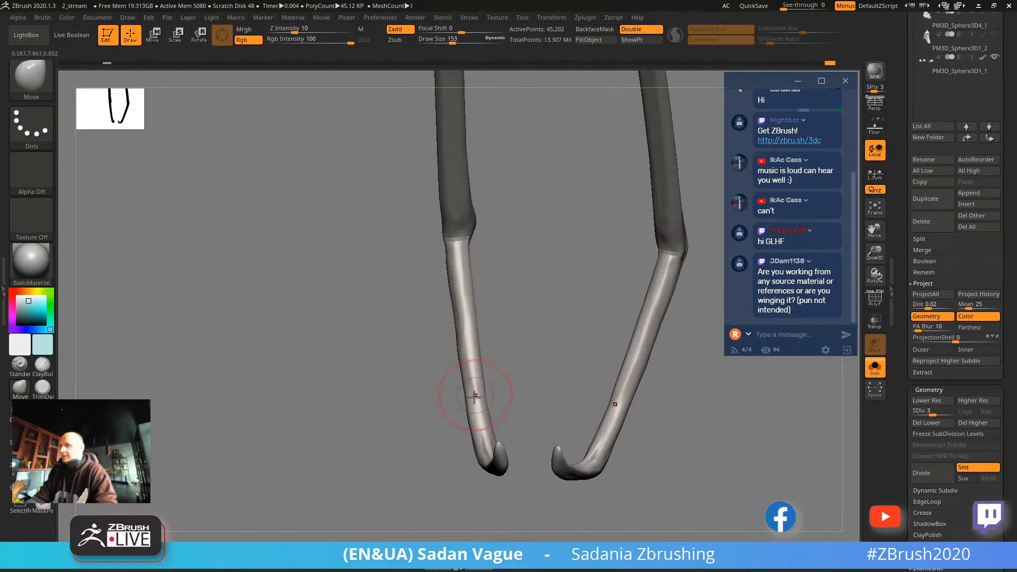
mouse_move(477, 431)
mouse_down()
mouse_move(493, 432)
mouse_move(434, 345)
mouse_move(538, 304)
mouse_move(561, 243)
mouse_move(639, 374)
mouse_move(608, 288)
mouse_move(134, 341)
mouse_up()
Refine the joints above the lowest segments and the tendons over them with the Standard brush at draw size 25.
click(24, 373)
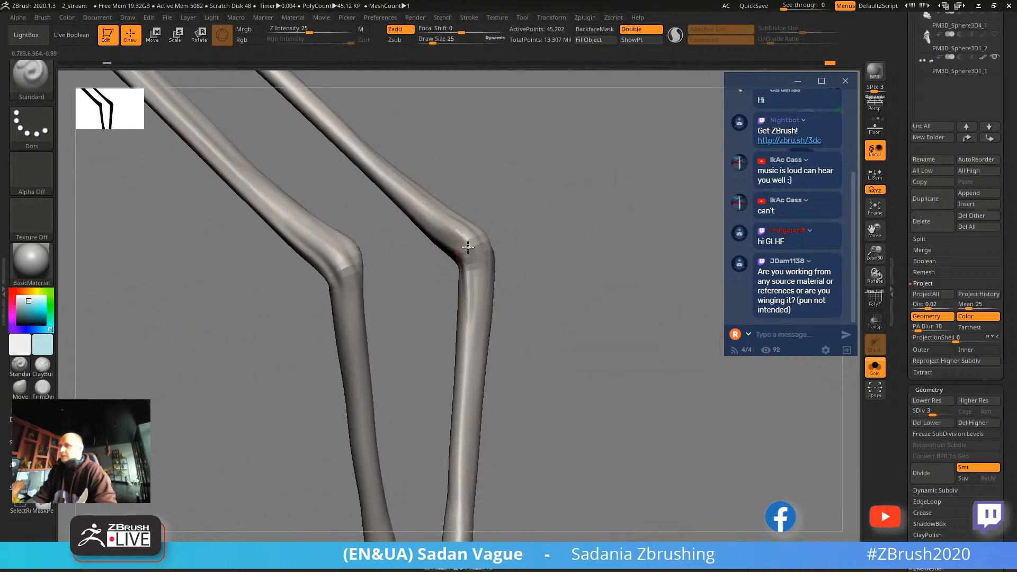
drag(508, 377, 492, 310)
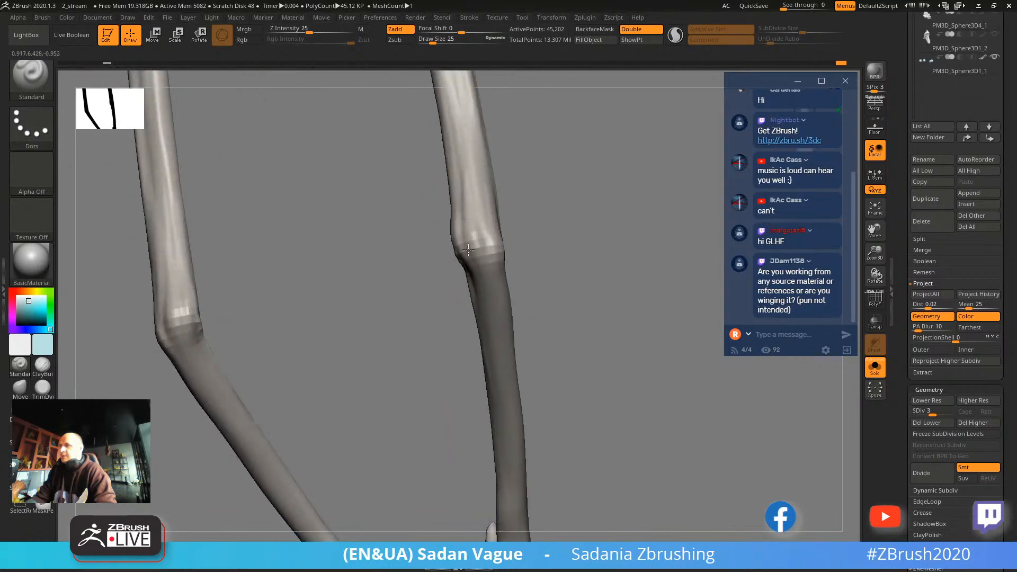
drag(510, 204, 419, 234)
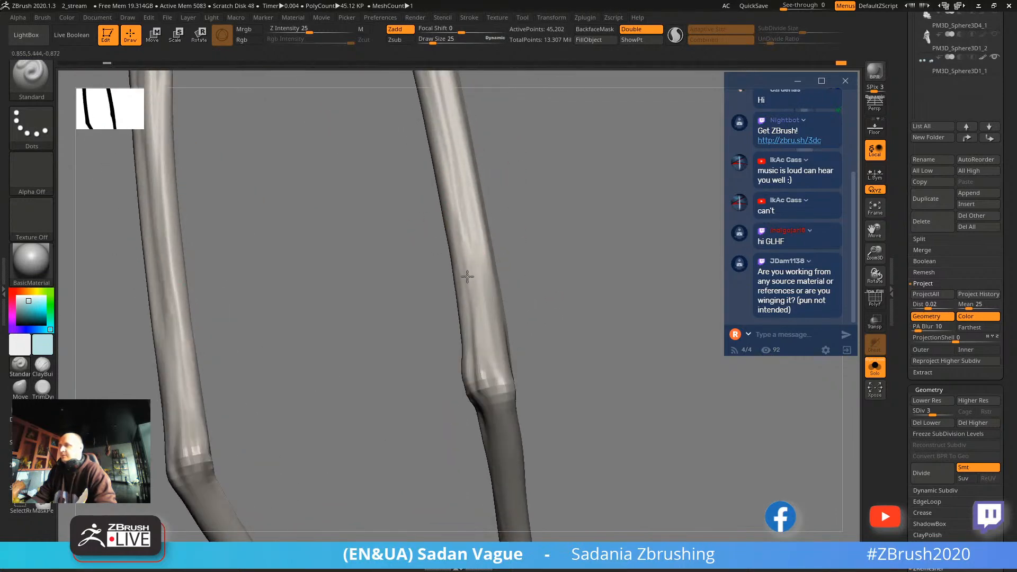
drag(477, 334, 332, 172)
Build up the middle and upper joints and adjoining segments with ClayBuildup at draw size 59, undoing the last stroke.
click(44, 370)
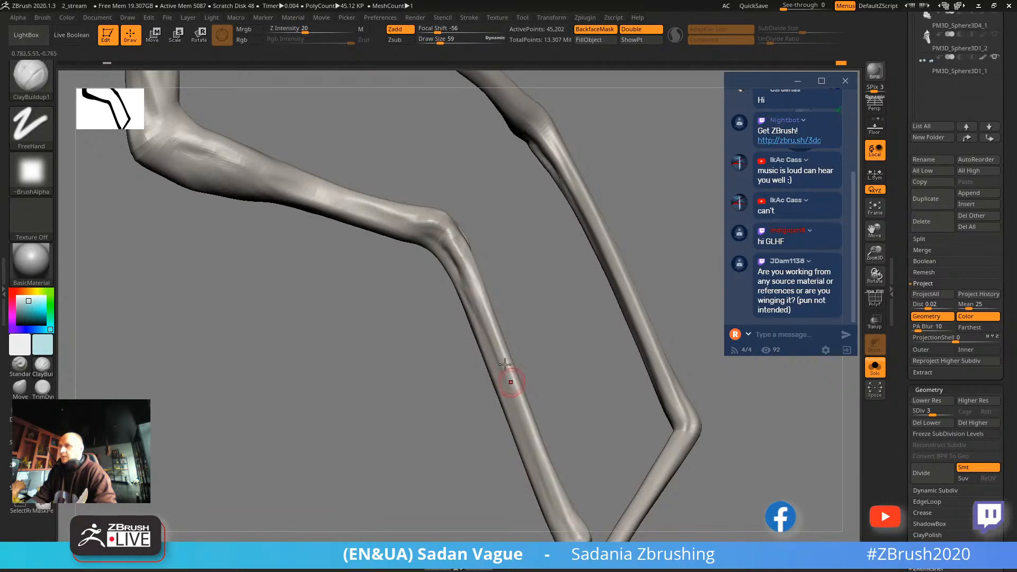
drag(541, 318, 479, 283)
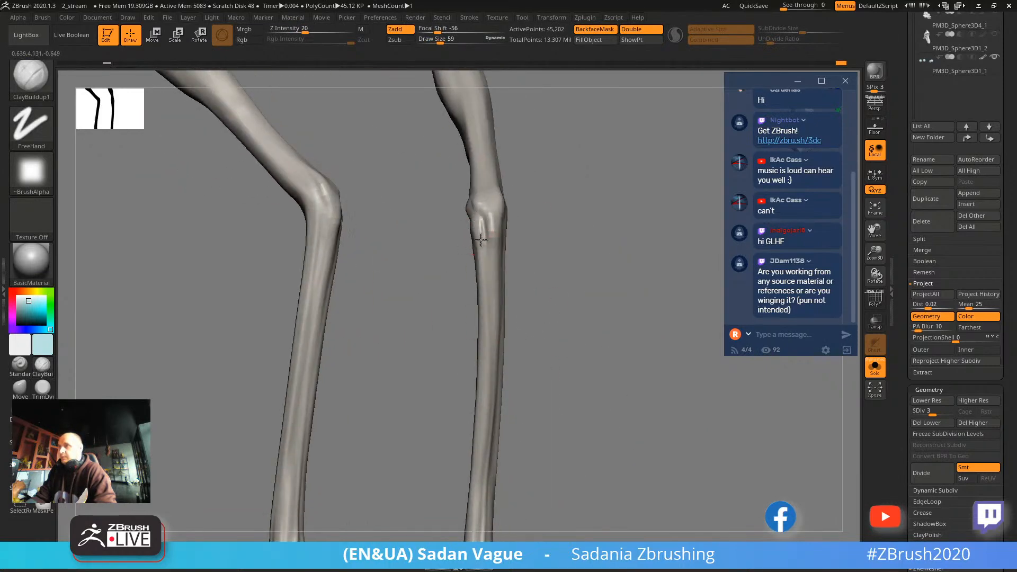
mouse_move(545, 213)
mouse_down()
mouse_move(614, 167)
mouse_move(531, 227)
mouse_up()
drag(600, 224, 620, 170)
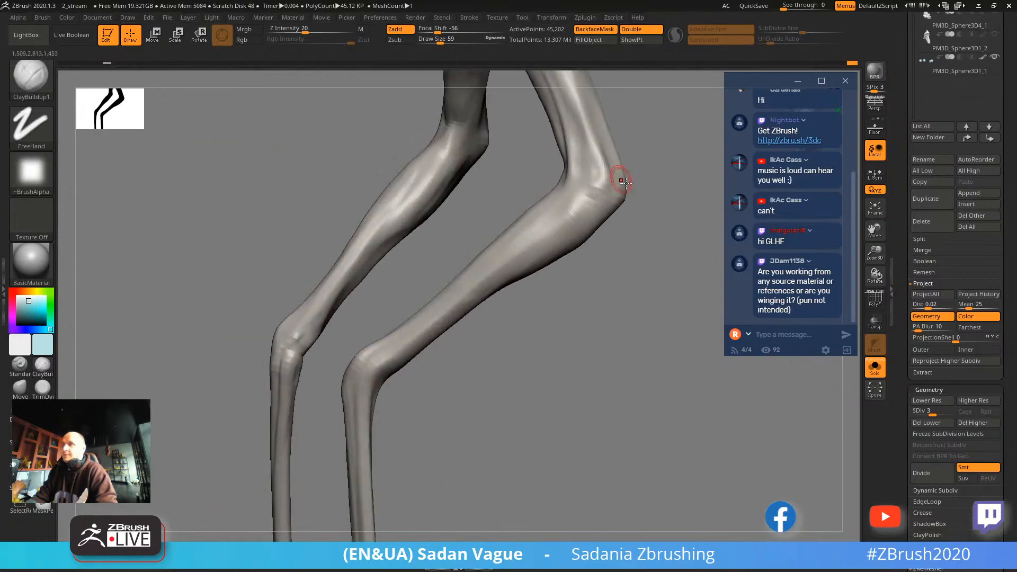
drag(609, 234, 574, 226)
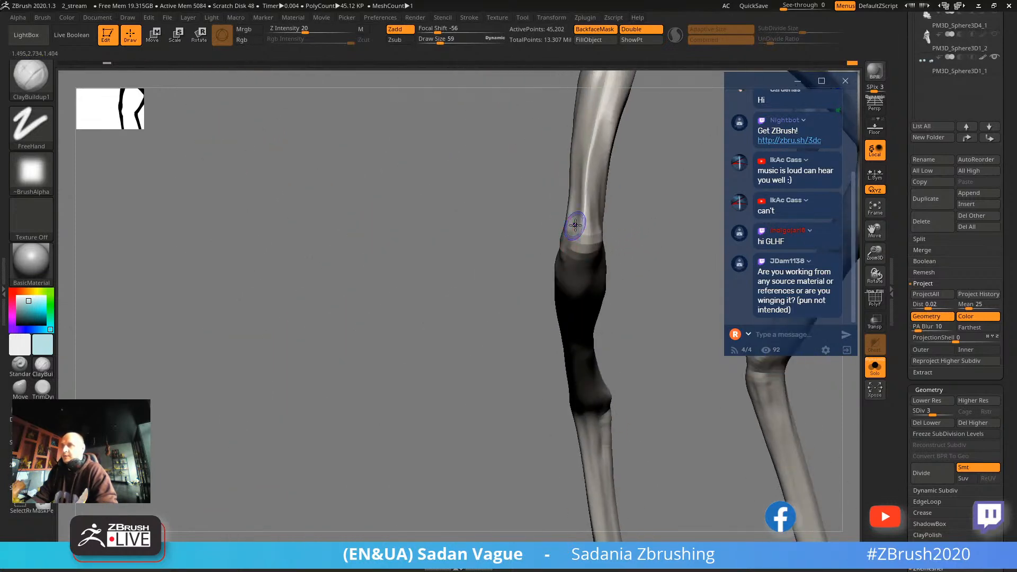
key(ctrl+z)
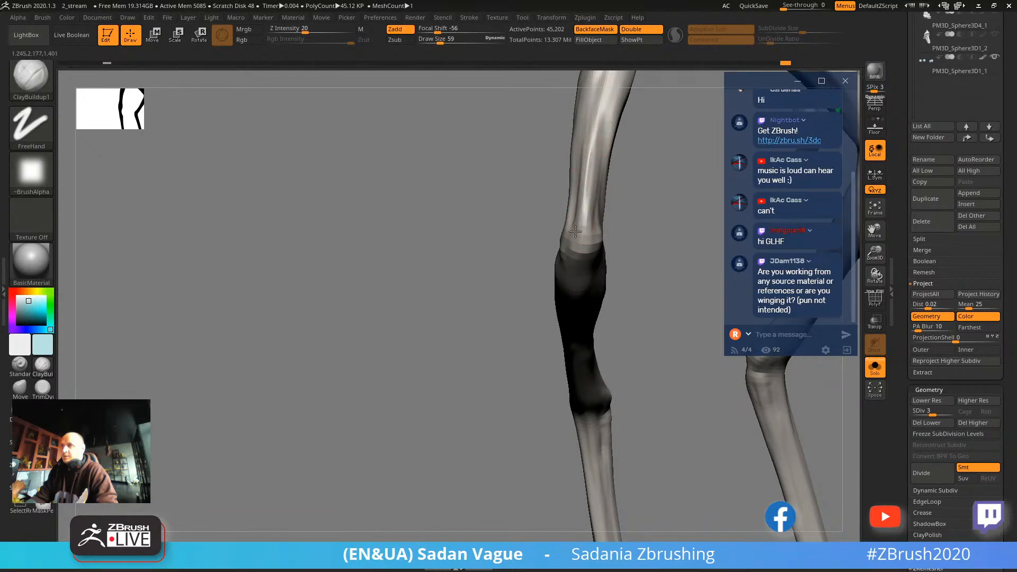
Build up the muscle volumes of the upper leg segments with ClayBuildup at draw size 148.
mouse_move(604, 243)
mouse_down()
mouse_move(605, 268)
mouse_move(565, 193)
mouse_move(578, 178)
mouse_move(587, 178)
mouse_move(546, 249)
mouse_move(538, 291)
mouse_move(546, 229)
mouse_move(562, 208)
mouse_up()
key(s)
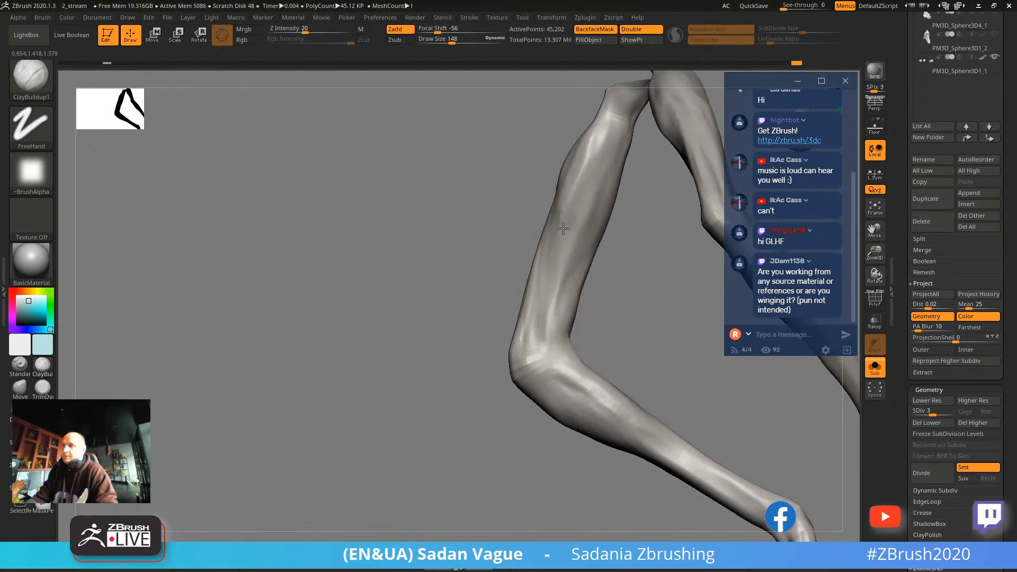
drag(579, 157, 585, 210)
drag(544, 324, 541, 227)
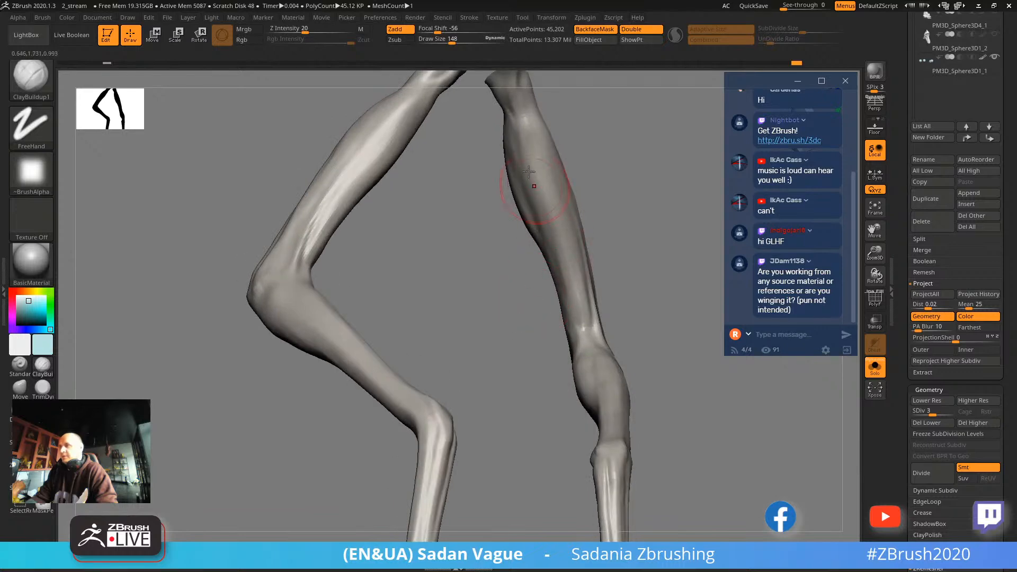
mouse_move(624, 245)
shift+mouse_down()
mouse_move(623, 232)
mouse_move(642, 327)
shift+mouse_up()
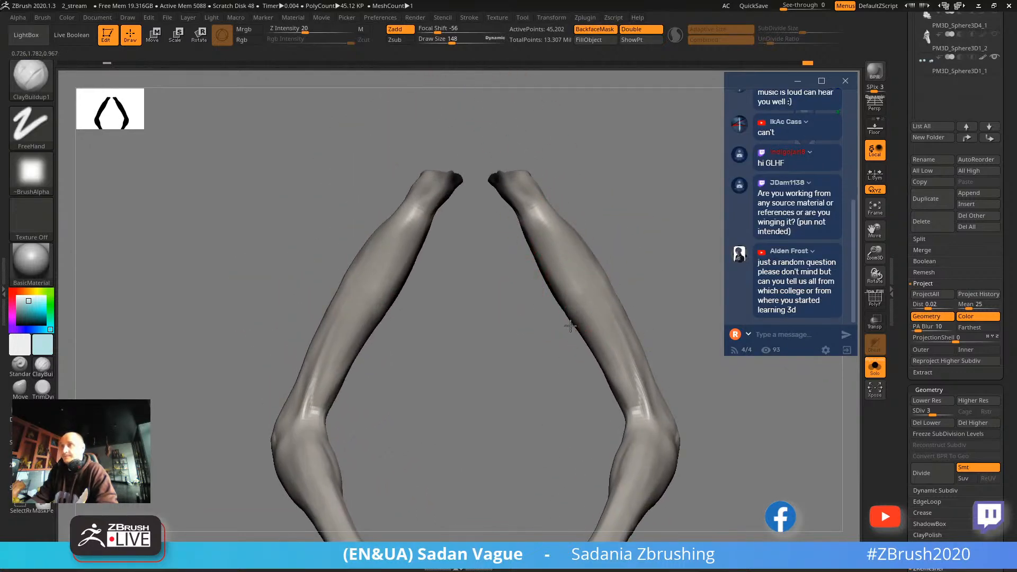
mouse_move(613, 340)
alt+mouse_down()
mouse_move(567, 229)
mouse_move(593, 252)
mouse_move(586, 241)
mouse_move(561, 227)
mouse_move(585, 263)
mouse_move(443, 125)
alt+mouse_up()
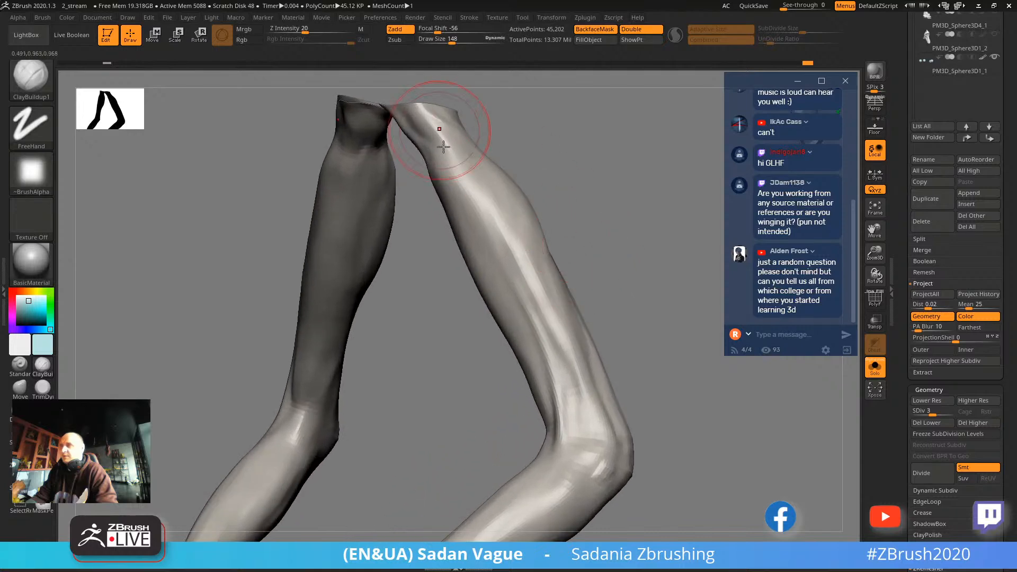
Shape the top ends of the isolated legs with ClayBuildup, reducing the draw size to 94.
drag(487, 189, 574, 369)
mouse_move(588, 248)
mouse_down()
mouse_move(599, 234)
mouse_move(632, 308)
mouse_up()
mouse_move(484, 265)
mouse_down()
mouse_move(561, 394)
mouse_move(488, 252)
mouse_up()
drag(557, 251, 527, 247)
key(s)
mouse_move(461, 212)
mouse_down()
mouse_move(444, 221)
mouse_move(450, 229)
mouse_up()
drag(522, 233, 470, 231)
drag(456, 206, 463, 223)
mouse_move(556, 232)
mouse_down()
mouse_move(472, 120)
mouse_move(572, 202)
mouse_move(595, 263)
mouse_up()
Unhide the rest of the creature and blend the tops of the thin legs into the chest with ClayBuildup and Smooth.
ctrl+shift+click(594, 246)
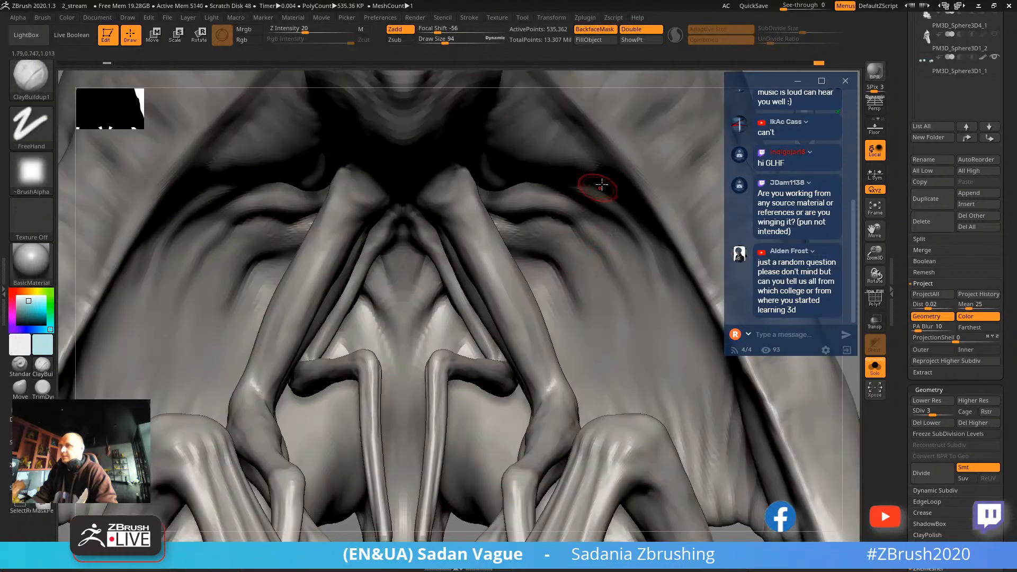
drag(583, 82, 479, 147)
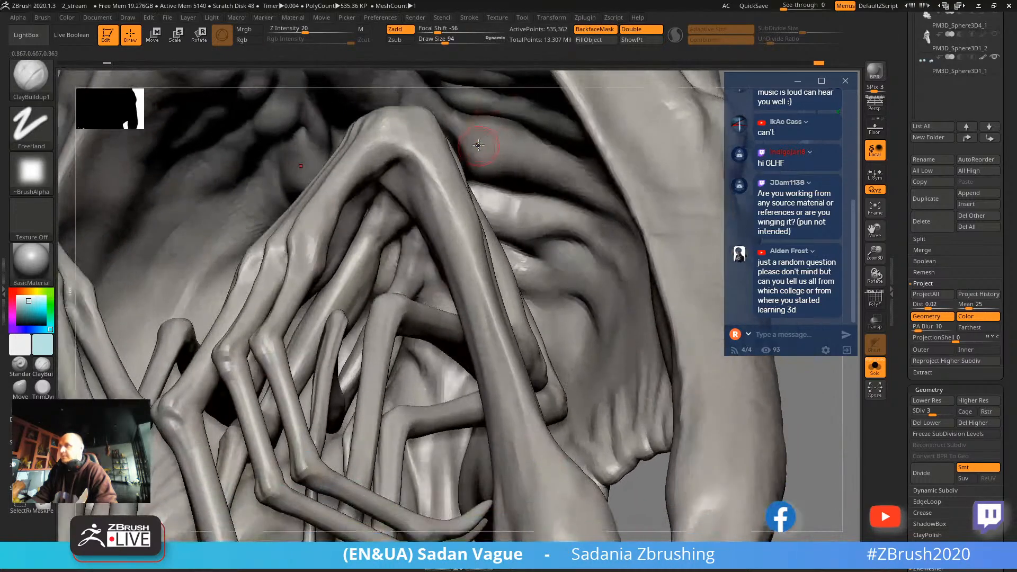
drag(521, 82, 560, 236)
drag(567, 84, 530, 159)
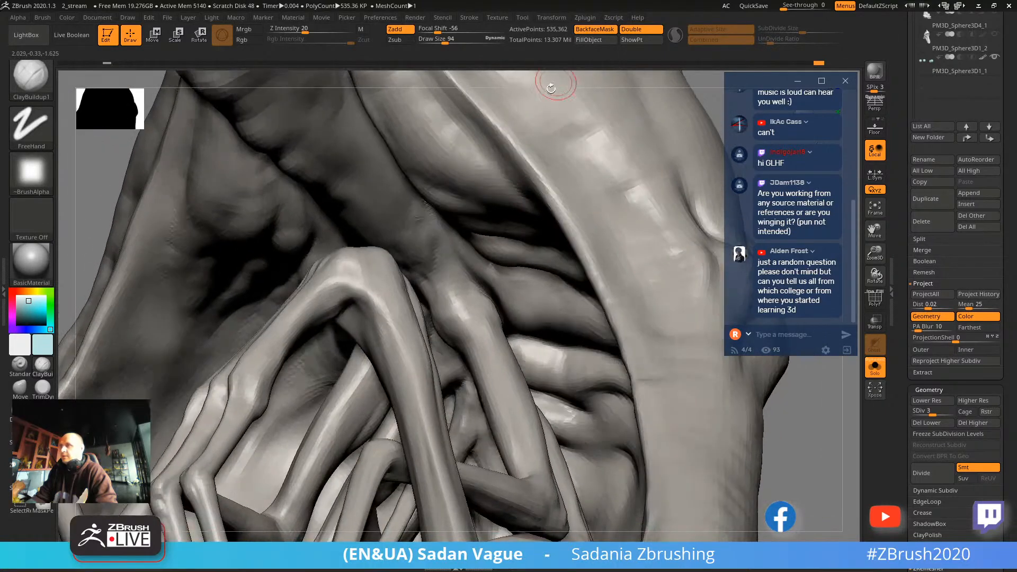
drag(547, 85, 584, 43)
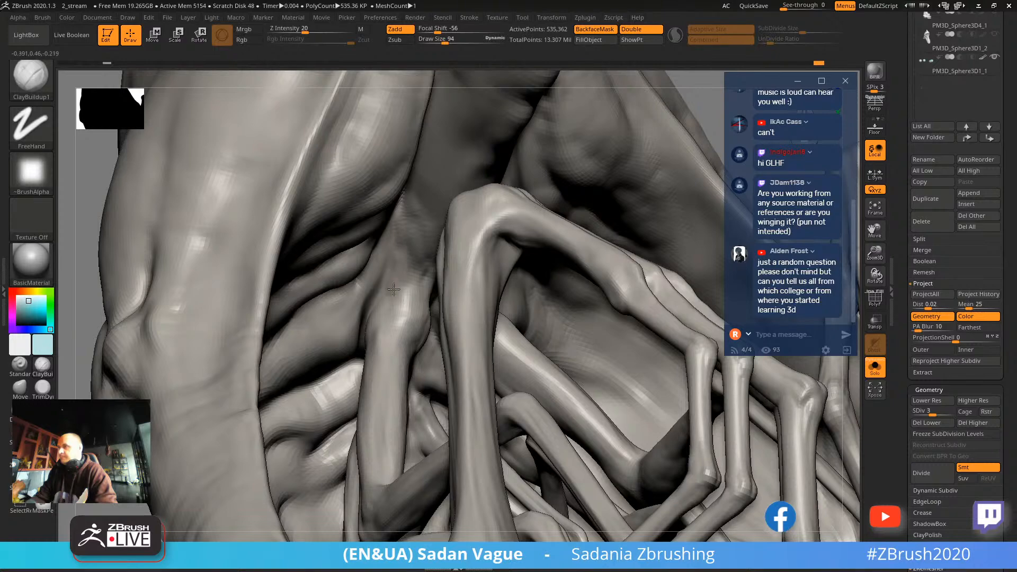
key(shift)
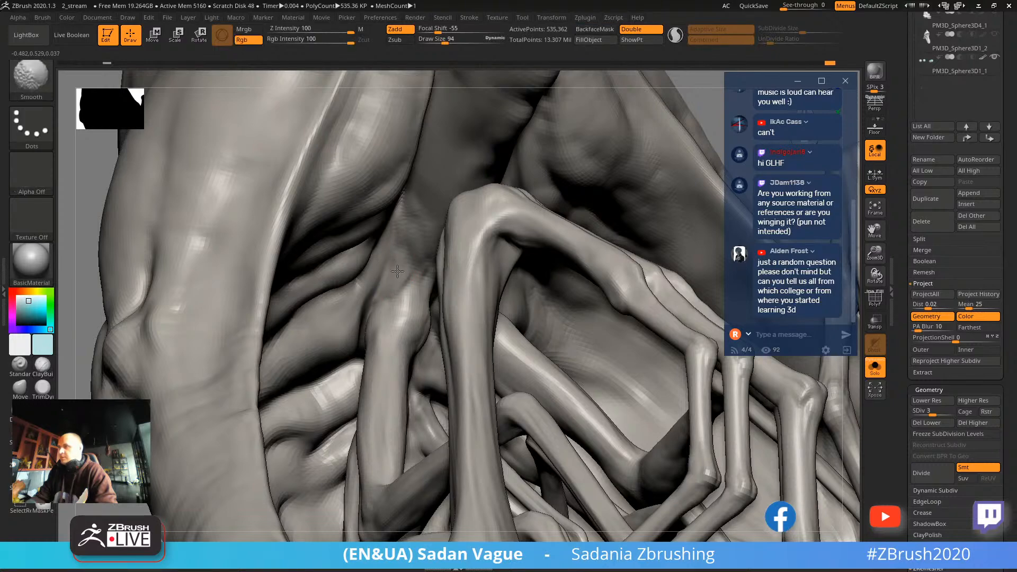
drag(694, 102, 646, 82)
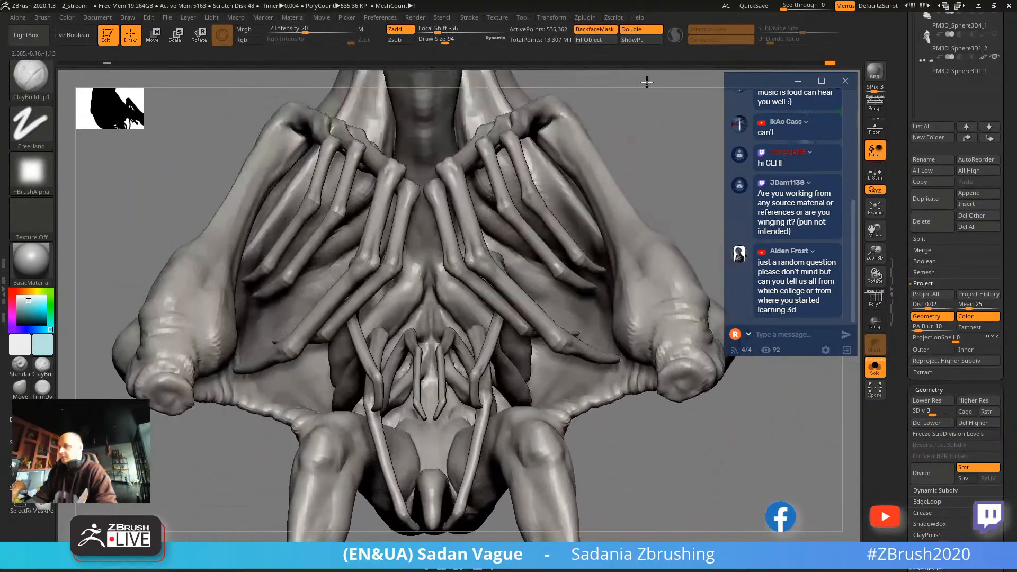
Isolate the torso without its limbs and smooth the surface along the edge of the neck opening.
ctrl+shift+click(431, 249)
drag(583, 190, 619, 180)
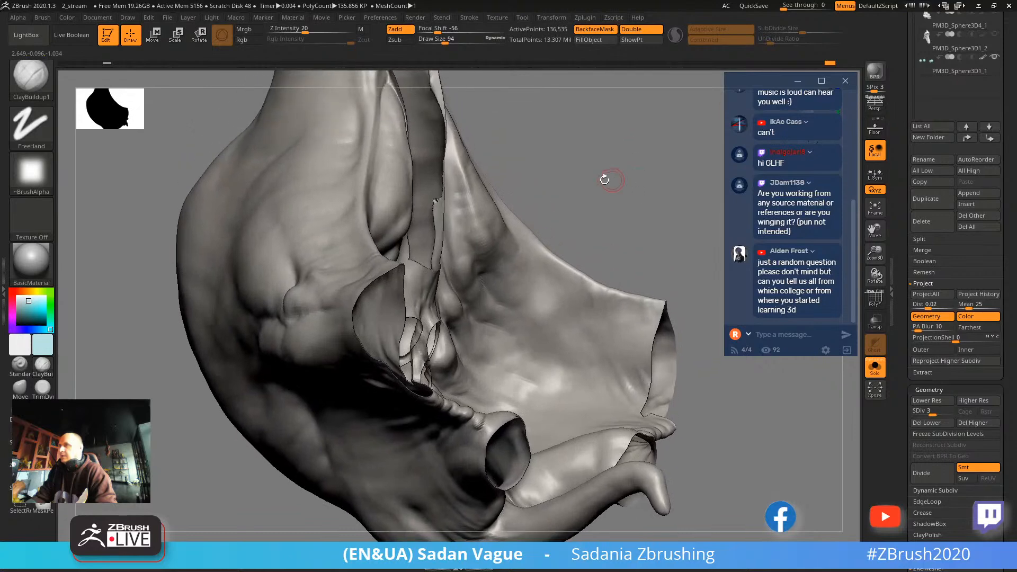
key(shift)
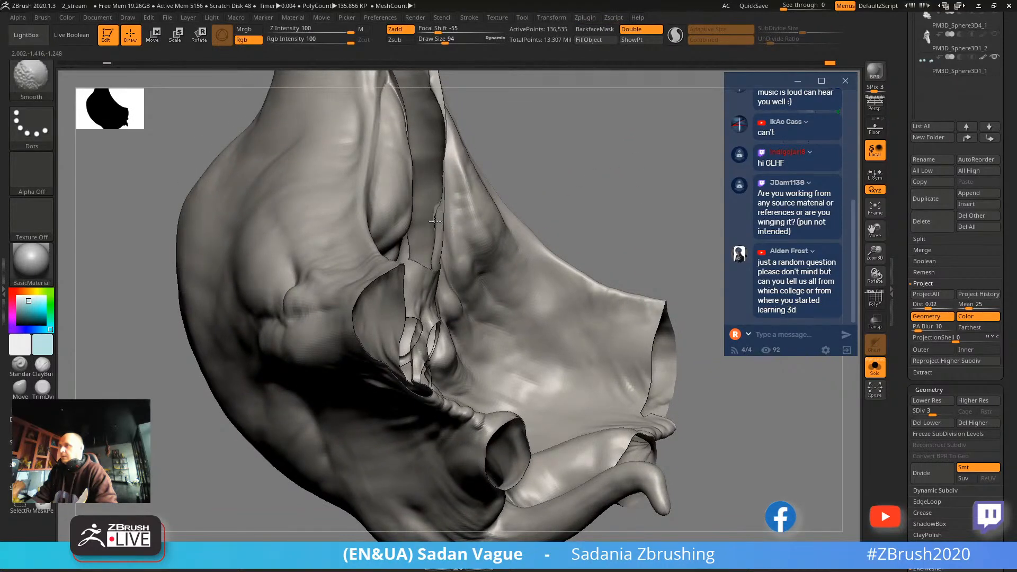
mouse_move(583, 172)
mouse_down()
mouse_move(588, 166)
mouse_move(570, 175)
mouse_move(634, 133)
mouse_move(623, 139)
mouse_up()
Build up the chest folds around the small leg openings with ClayBuildup at draw size 138.
key(s)
mouse_move(386, 339)
mouse_down()
mouse_move(399, 333)
mouse_move(407, 353)
mouse_move(447, 375)
mouse_up()
key(s)
mouse_move(586, 146)
mouse_down()
mouse_move(590, 85)
mouse_move(557, 139)
mouse_up()
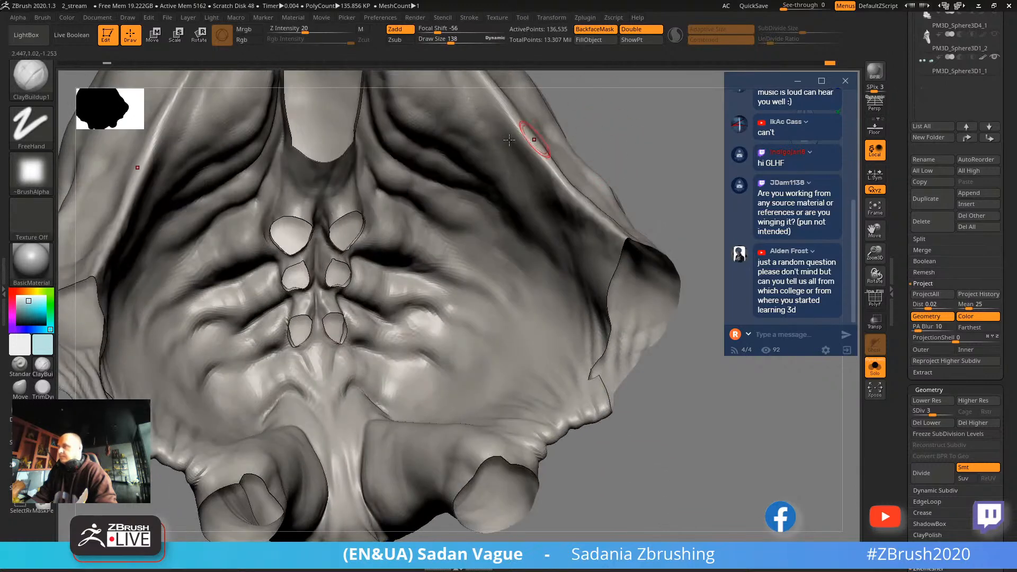
mouse_move(386, 294)
mouse_down()
mouse_move(371, 335)
mouse_move(406, 336)
mouse_up()
drag(357, 358, 378, 389)
drag(630, 127, 621, 169)
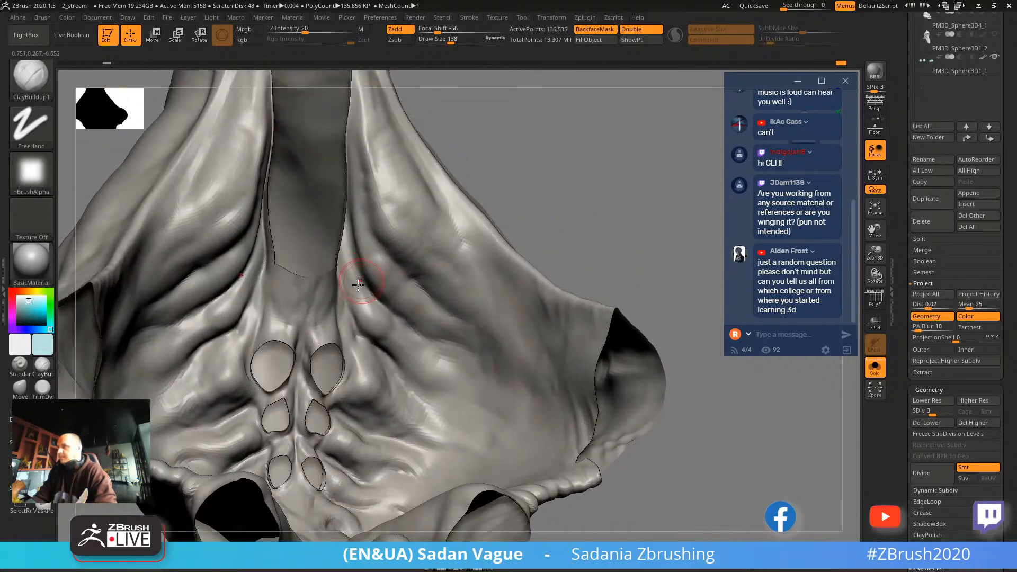
Sculpt skin folds on the chest beside the neck opening with the Standard brush at draw size 138.
click(26, 363)
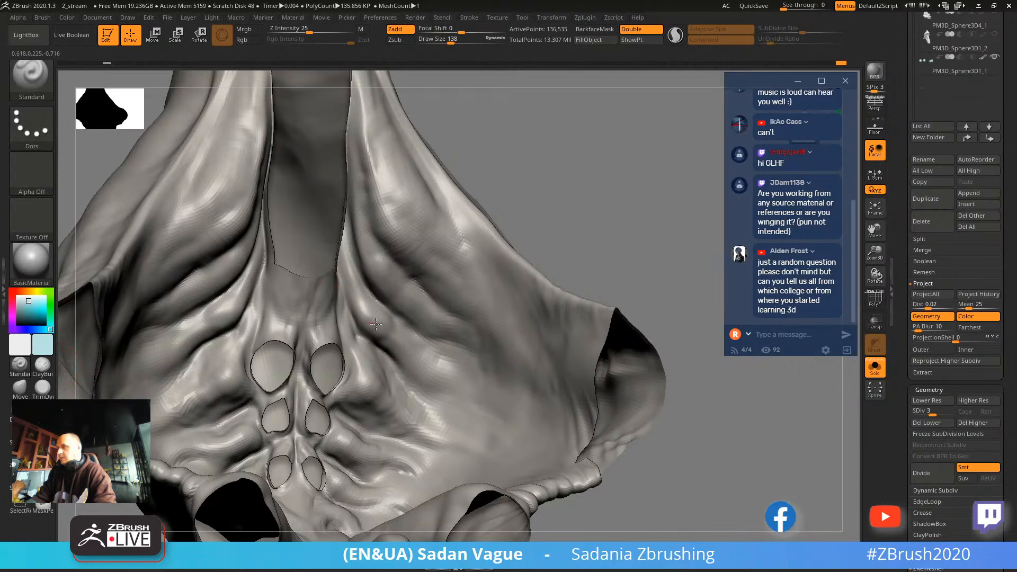
mouse_move(367, 243)
mouse_down()
mouse_move(374, 281)
mouse_move(428, 320)
mouse_up()
alt+drag(512, 147, 555, 229)
mouse_move(411, 218)
mouse_down()
mouse_move(426, 289)
mouse_move(487, 368)
mouse_up()
right_drag(487, 368, 540, 203)
mouse_move(408, 211)
right_down()
mouse_move(304, 192)
mouse_move(627, 174)
mouse_move(631, 190)
mouse_move(660, 208)
mouse_move(647, 176)
right_up()
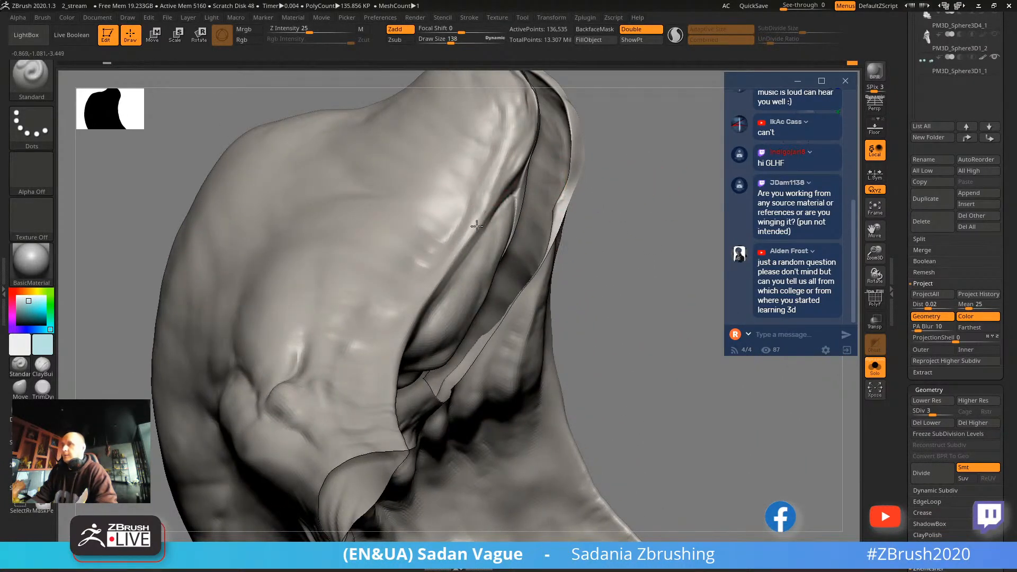
Extend the radiating skin folds across the inner chest and belly on both sides with the Standard brush.
mouse_move(481, 211)
right_down()
mouse_move(632, 219)
mouse_move(472, 197)
mouse_move(246, 222)
mouse_move(279, 248)
mouse_move(299, 205)
mouse_move(374, 276)
right_up()
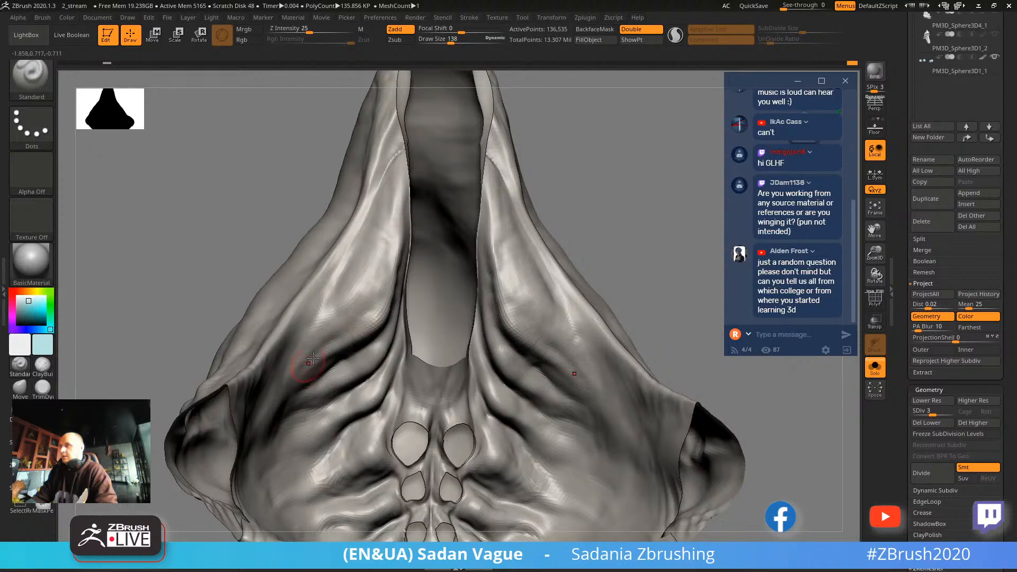
mouse_move(561, 233)
right_down()
mouse_move(623, 262)
mouse_move(411, 294)
right_up()
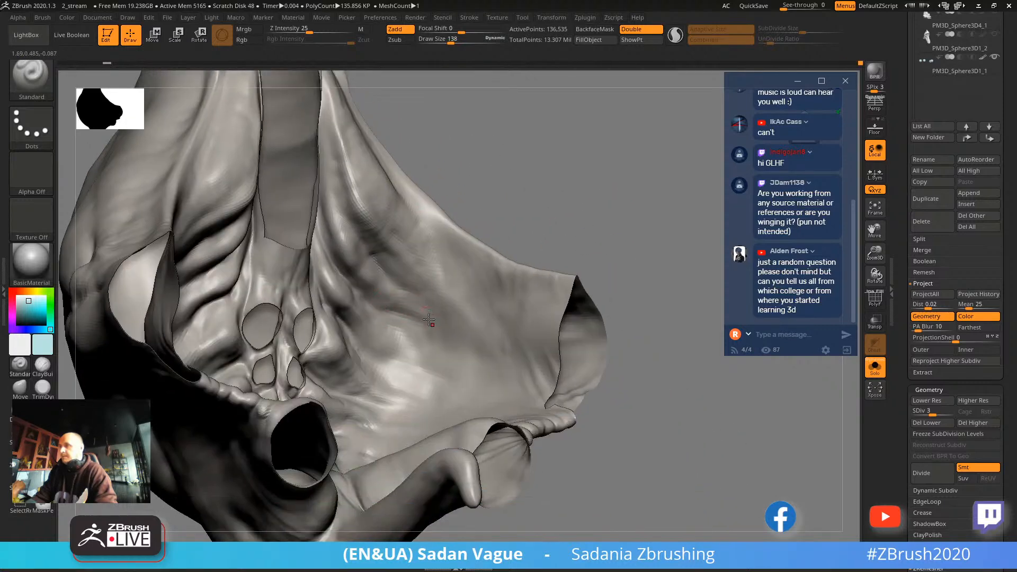
right_drag(521, 214, 387, 332)
mouse_move(446, 366)
right_down()
mouse_move(547, 227)
mouse_move(389, 371)
right_up()
mouse_move(532, 230)
right_down()
mouse_move(609, 134)
mouse_move(546, 132)
right_up()
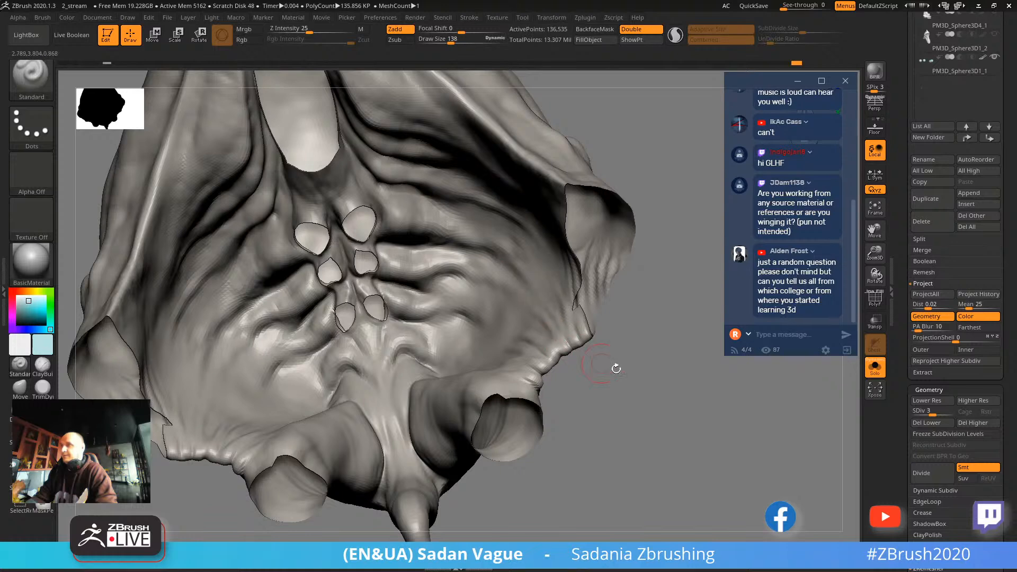
right_drag(592, 358, 493, 318)
right_drag(536, 378, 571, 396)
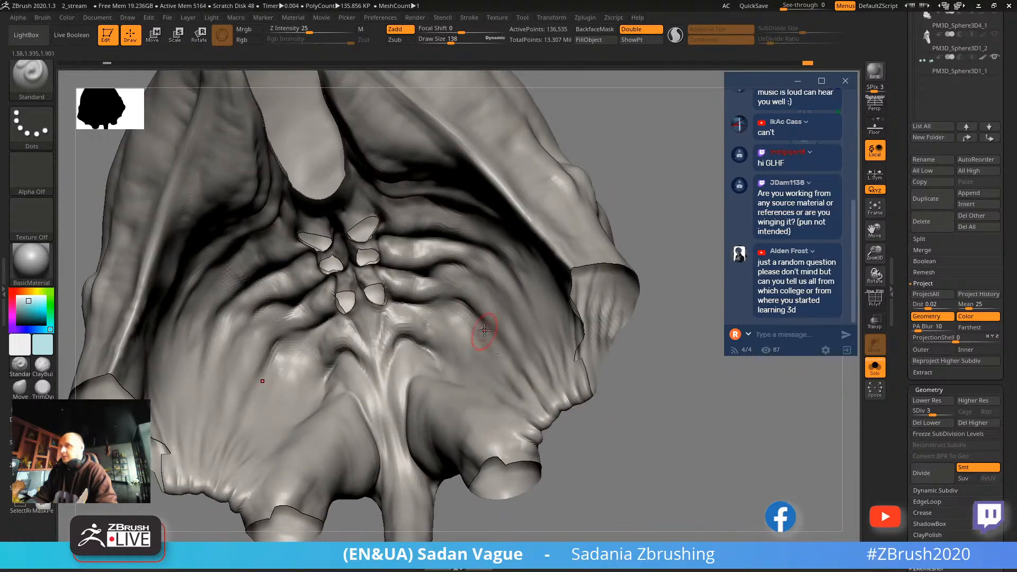
right_drag(625, 135, 297, 352)
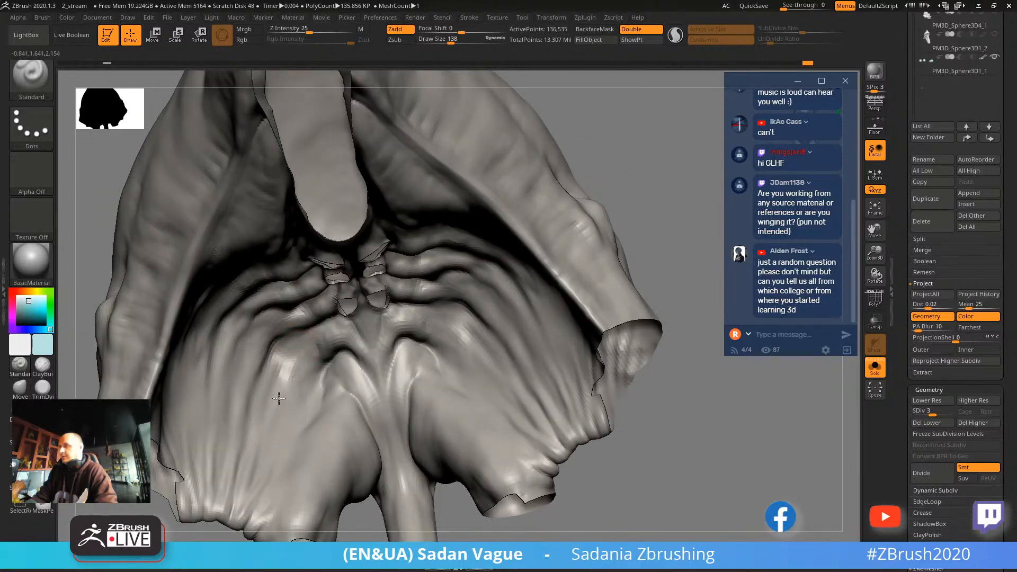
mouse_move(657, 238)
right_down()
mouse_move(665, 229)
mouse_move(642, 152)
mouse_move(651, 193)
mouse_move(609, 164)
mouse_move(404, 277)
right_up()
Refine the creases and folds around the rim of the neck opening with the Standard brush at draw size 79.
key(s)
drag(408, 260, 391, 259)
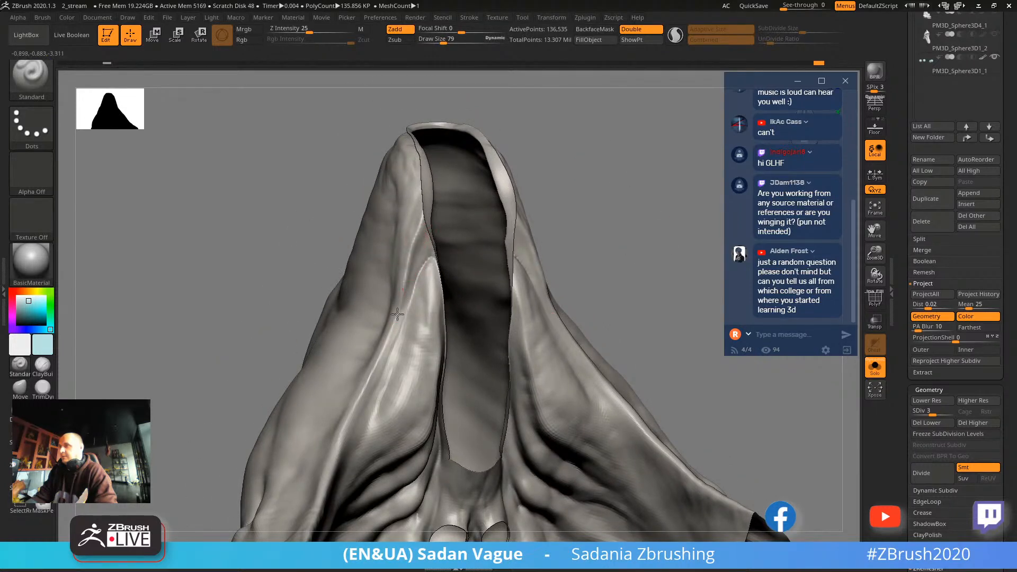
mouse_move(370, 381)
right_down()
mouse_move(576, 213)
mouse_move(525, 243)
right_up()
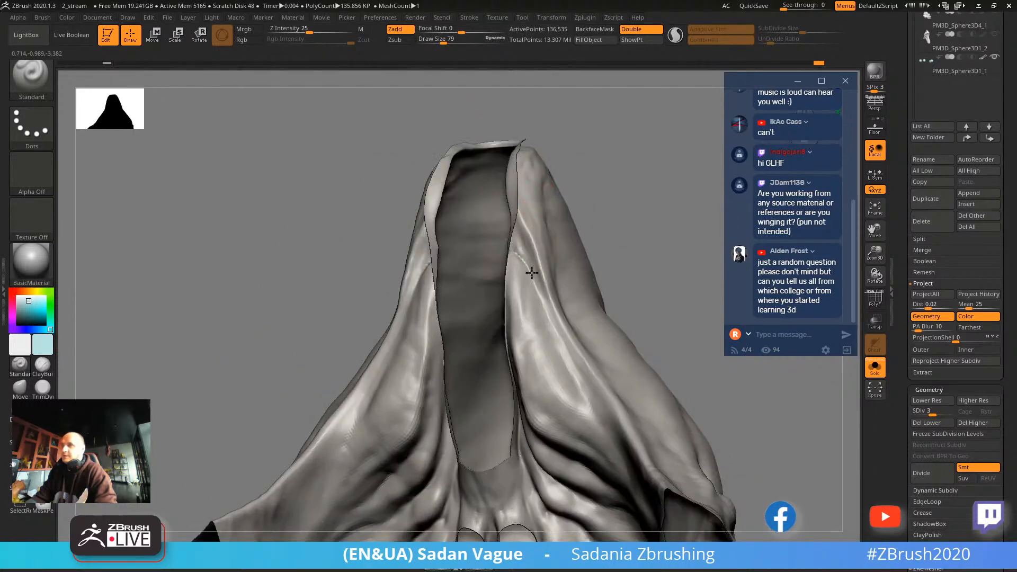
mouse_move(609, 277)
right_down()
mouse_move(608, 173)
mouse_move(654, 279)
mouse_move(642, 163)
mouse_move(652, 205)
mouse_move(449, 173)
right_up()
drag(485, 136, 498, 244)
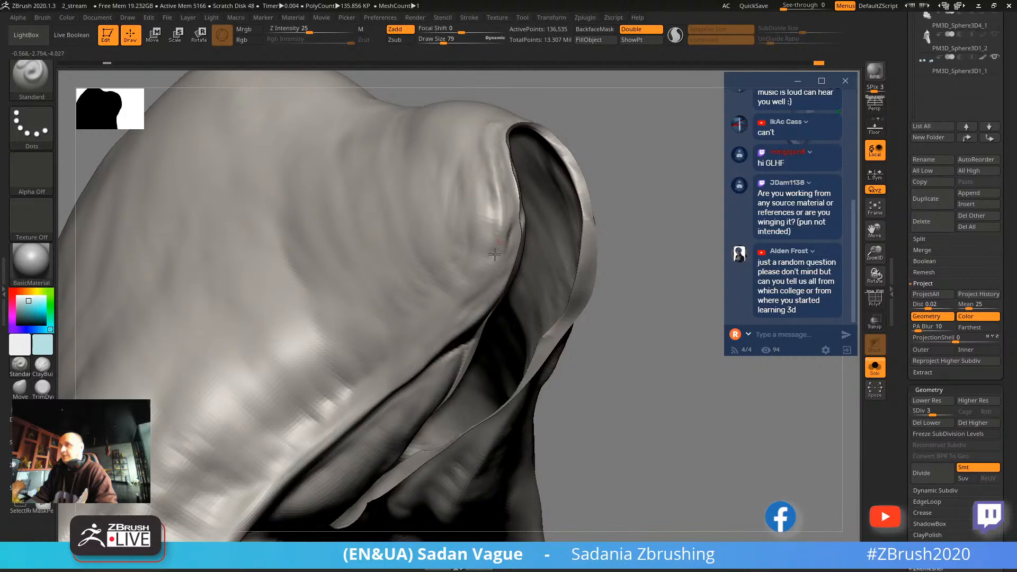
mouse_move(639, 133)
right_down()
mouse_move(647, 155)
mouse_move(494, 197)
right_up()
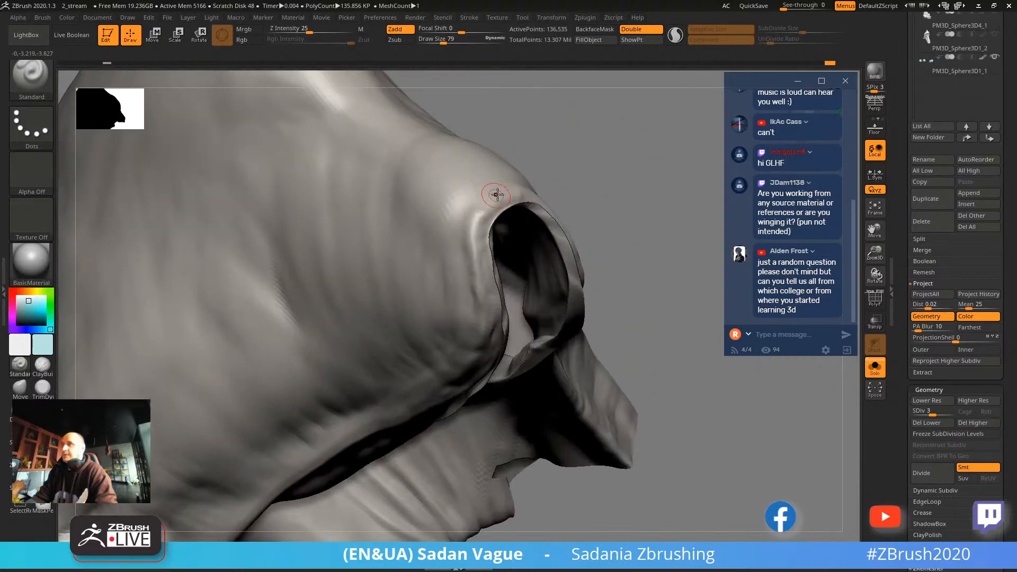
mouse_move(548, 285)
right_down()
mouse_move(570, 173)
mouse_move(605, 170)
mouse_move(600, 149)
right_up()
Detail the shoulder and flank folds with the Standard brush at draw size 79 and smooth them.
mouse_move(600, 149)
alt+mouse_down()
mouse_move(592, 197)
mouse_move(671, 97)
alt+mouse_up()
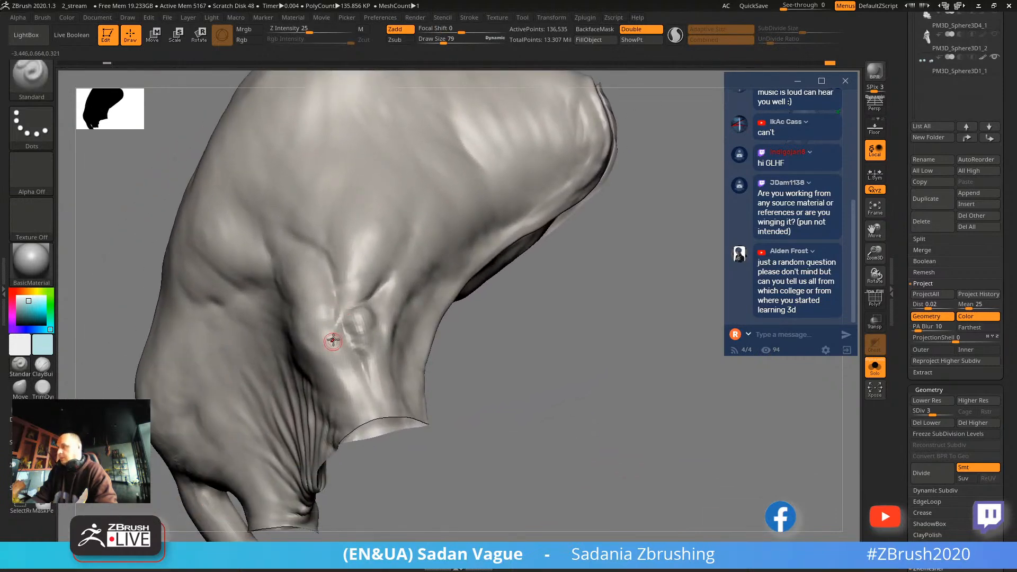
mouse_move(517, 388)
alt+mouse_down()
mouse_move(485, 359)
mouse_move(567, 377)
mouse_move(624, 272)
mouse_move(604, 322)
mouse_move(417, 223)
alt+mouse_up()
mouse_move(634, 297)
mouse_down()
mouse_move(665, 300)
mouse_move(610, 288)
mouse_move(530, 241)
mouse_up()
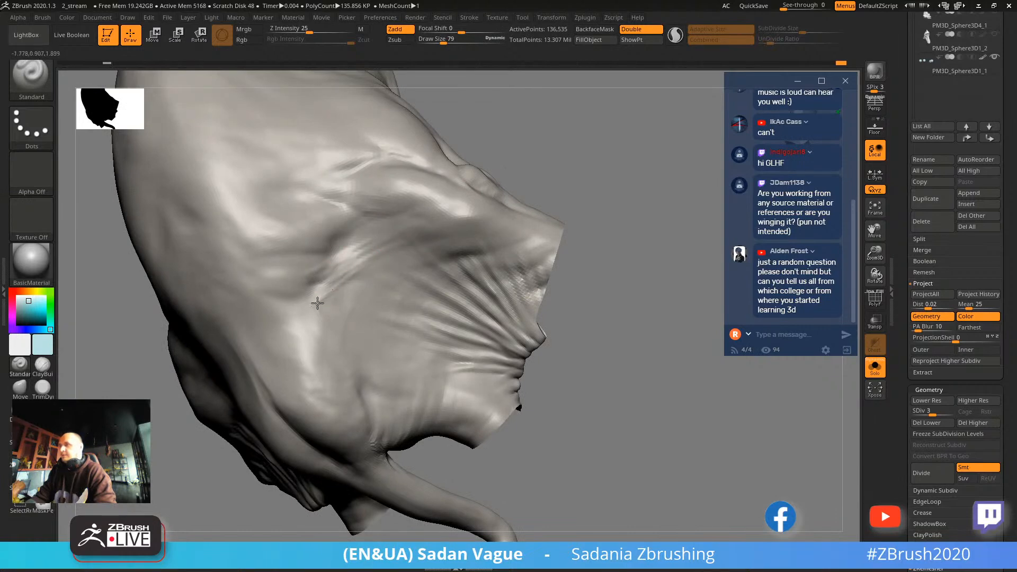
key(shift)
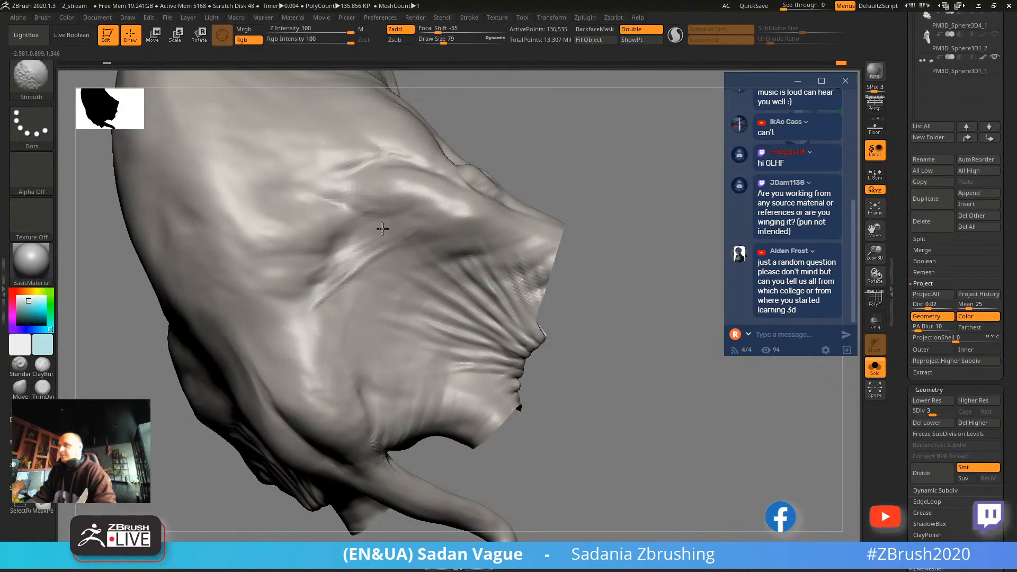
mouse_move(508, 175)
mouse_down()
mouse_move(625, 121)
mouse_move(658, 231)
mouse_move(554, 129)
mouse_up()
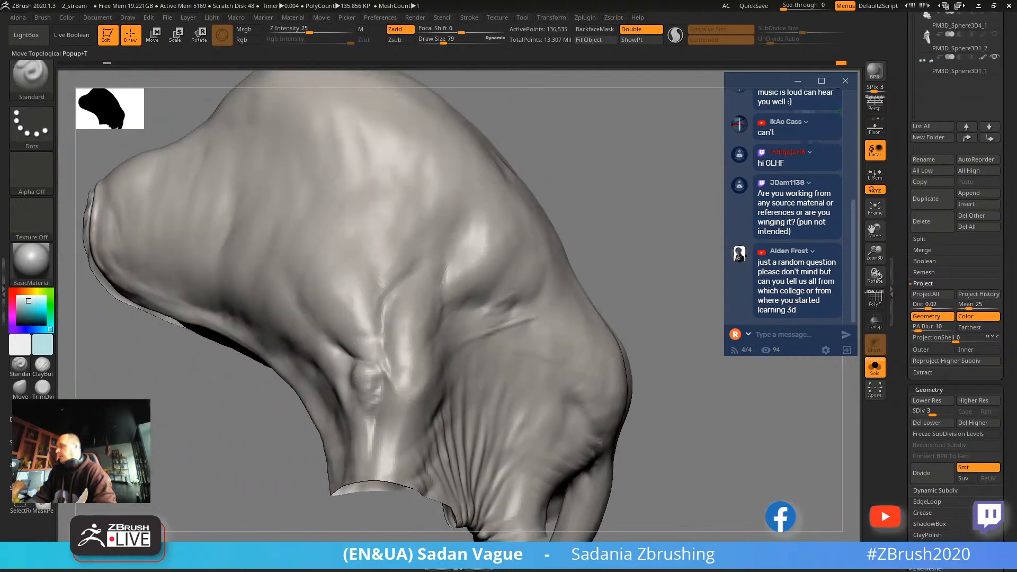
Build up the shoulder and side of the torso with ClayBuildup at draw sizes 271 and 350.
click(42, 365)
mouse_move(412, 239)
mouse_down()
mouse_move(427, 222)
mouse_move(445, 238)
mouse_move(380, 221)
mouse_up()
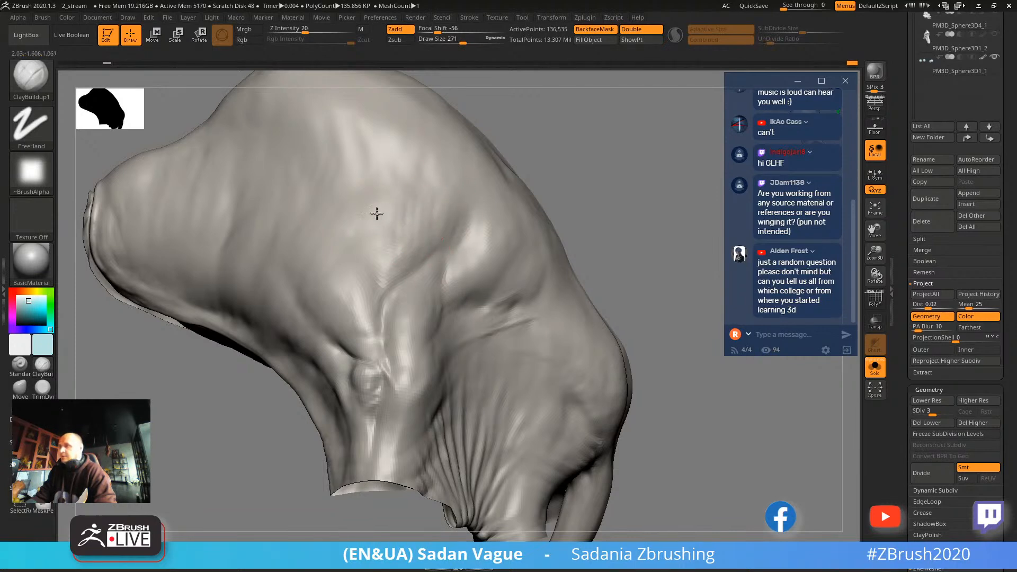
mouse_move(595, 186)
mouse_down()
mouse_move(656, 207)
mouse_move(572, 199)
mouse_move(567, 211)
mouse_move(620, 163)
mouse_move(503, 220)
mouse_up()
key(s)
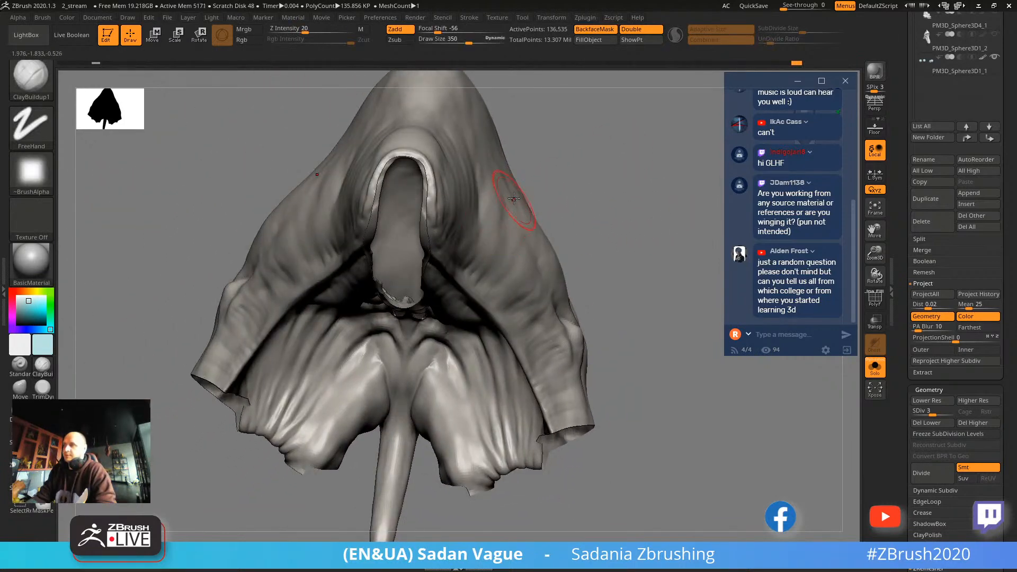
drag(496, 263, 509, 271)
drag(620, 217, 508, 196)
drag(529, 196, 490, 242)
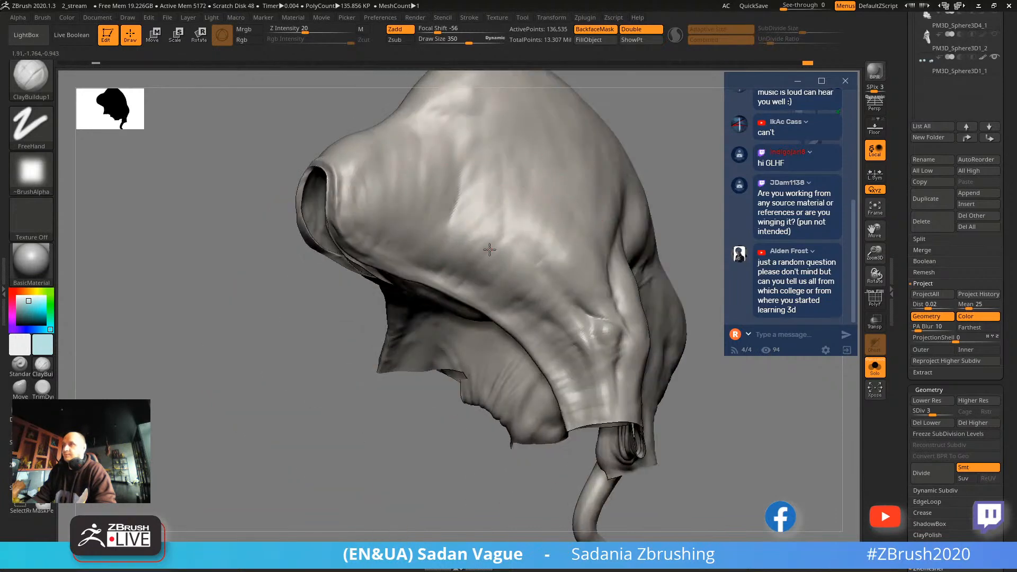
Smooth and fill out the humped upper back behind the neck with ClayBuildup at draw size 598.
mouse_move(456, 430)
mouse_down()
mouse_move(408, 434)
mouse_move(371, 413)
mouse_up()
mouse_move(473, 295)
mouse_down()
mouse_move(475, 243)
mouse_move(671, 141)
mouse_move(608, 224)
mouse_move(431, 136)
mouse_up()
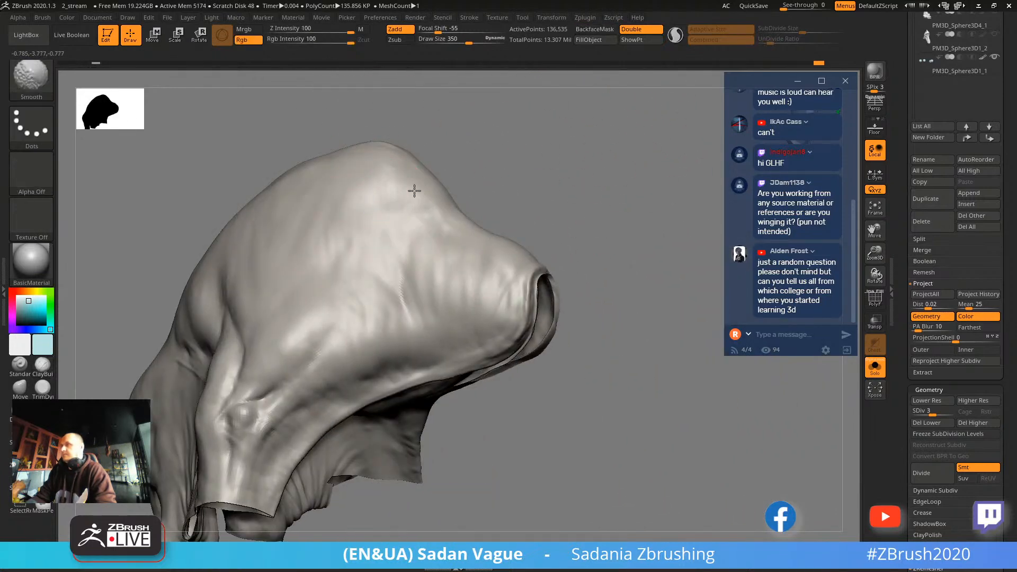
drag(409, 188, 371, 209)
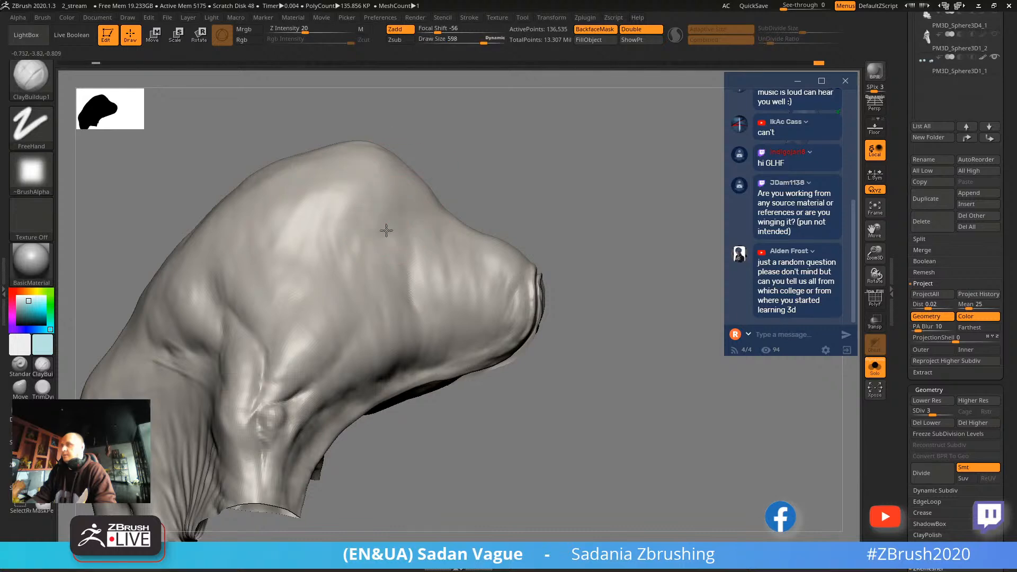
mouse_move(509, 153)
mouse_down()
mouse_move(567, 177)
mouse_move(581, 147)
mouse_up()
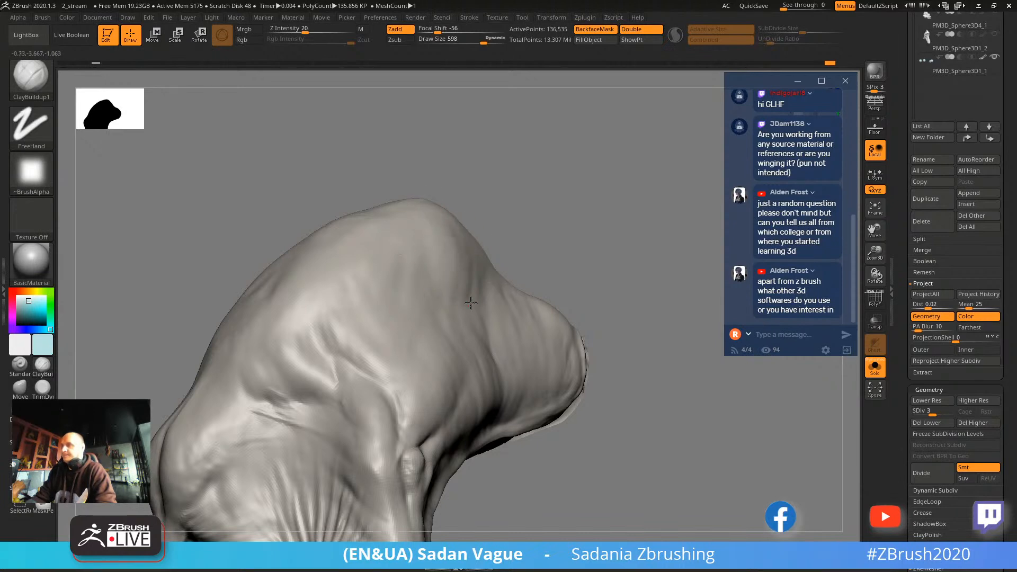
Round out the sides of the hump behind the neck opening with ClayBuildup at draw size 598 and smooth them.
drag(518, 290, 472, 268)
key(shift)
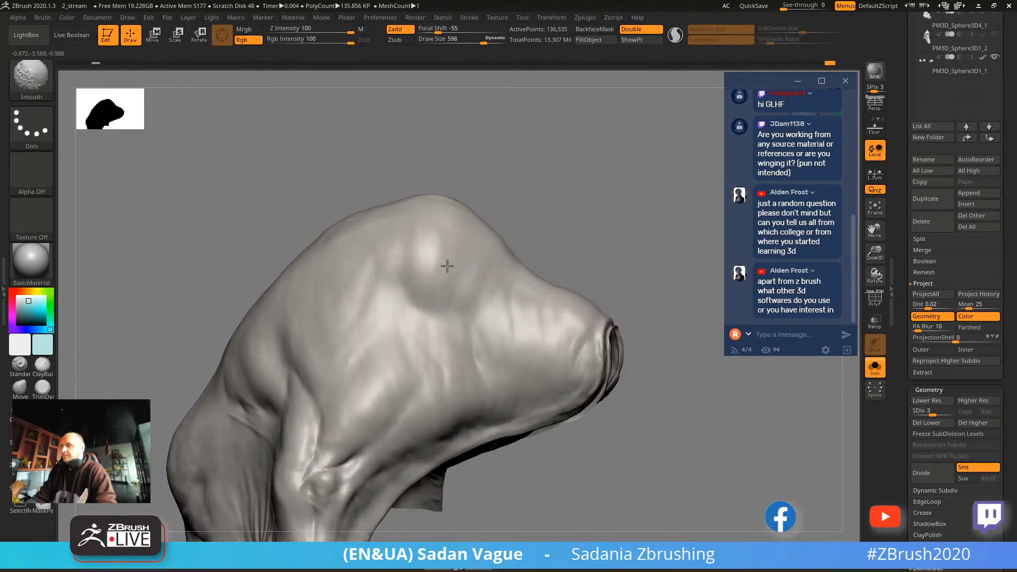
mouse_move(395, 304)
mouse_down()
mouse_move(579, 172)
mouse_move(551, 236)
mouse_up()
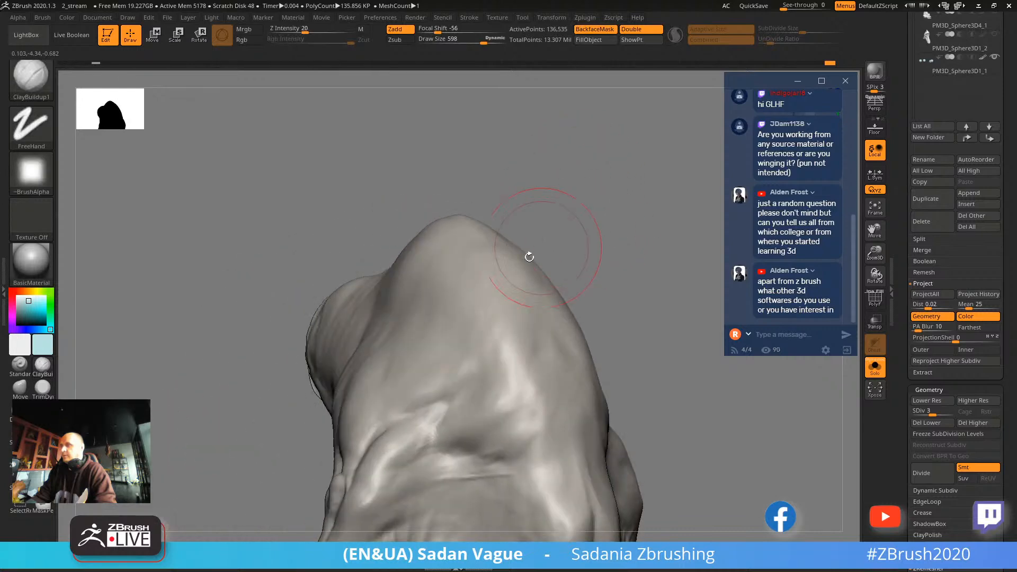
mouse_move(529, 335)
mouse_down()
mouse_move(532, 318)
mouse_move(509, 405)
mouse_up()
mouse_move(572, 329)
mouse_down()
mouse_move(602, 262)
mouse_move(589, 309)
mouse_move(434, 286)
mouse_up()
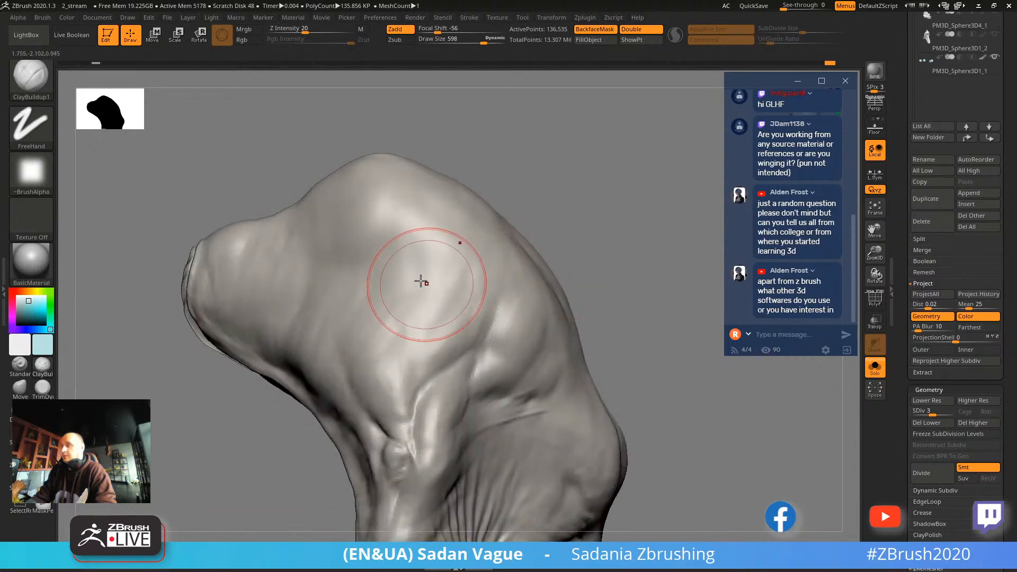
mouse_move(503, 277)
mouse_down()
mouse_move(340, 277)
mouse_move(398, 341)
mouse_up()
Build up the shoulder side and the front of the hump with ClayBuildup at draw sizes 483 and 381.
key(s)
drag(340, 357, 333, 356)
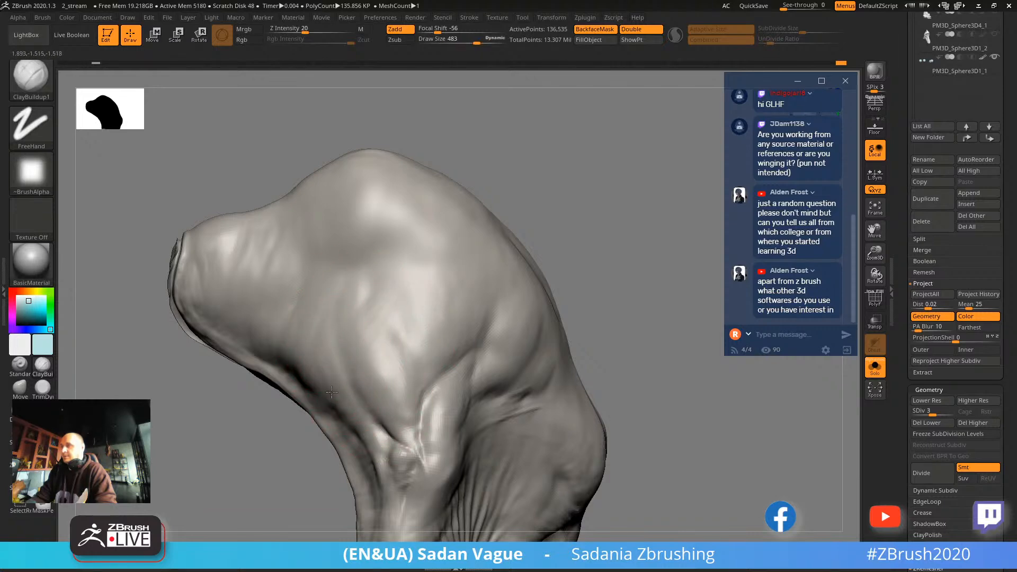
drag(477, 239, 334, 335)
mouse_move(514, 182)
mouse_down()
mouse_move(526, 215)
mouse_move(408, 289)
mouse_up()
key(bracketleft)
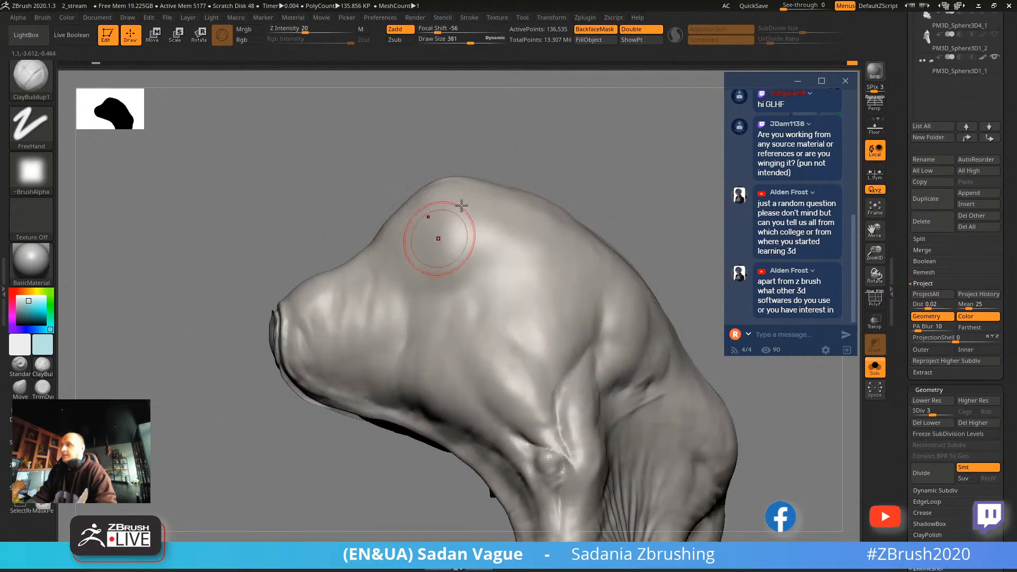
drag(439, 238, 448, 260)
Sculpt the skin folds between the hump and the neck opening with ClayBuildup at draw size 213 and smooth them.
key(bracketleft)
key(bracketleft)
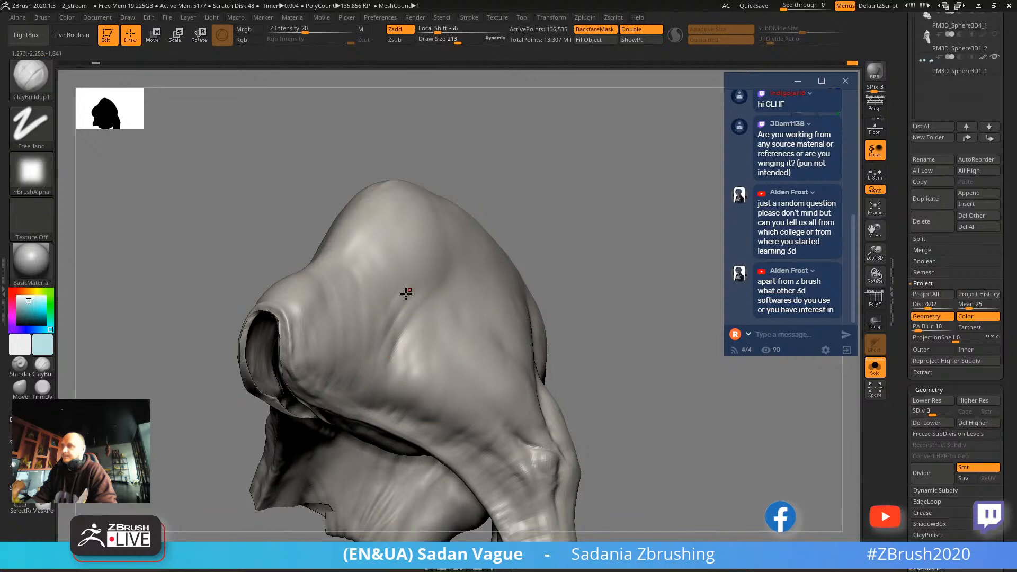
key(shift)
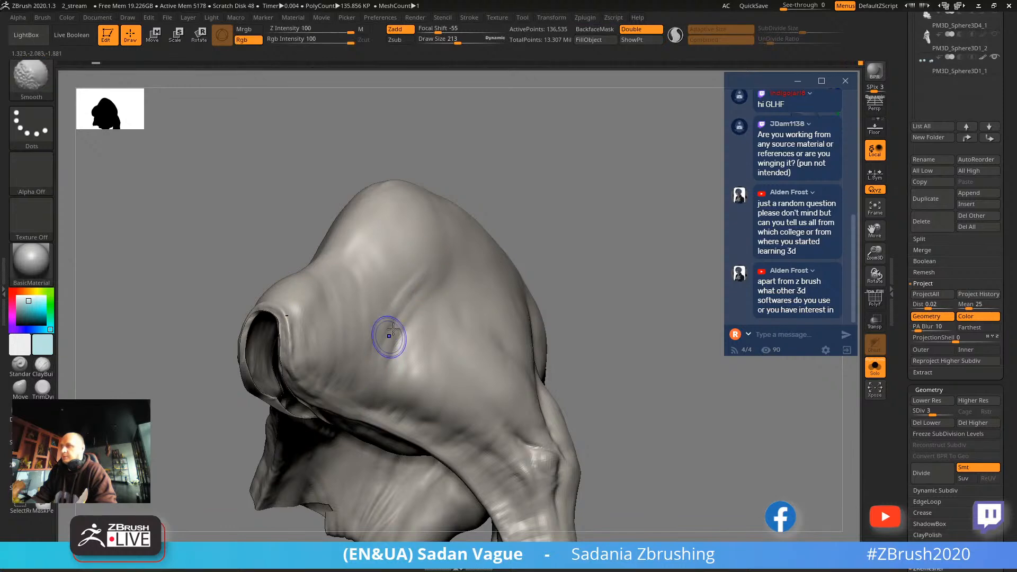
drag(476, 250, 419, 281)
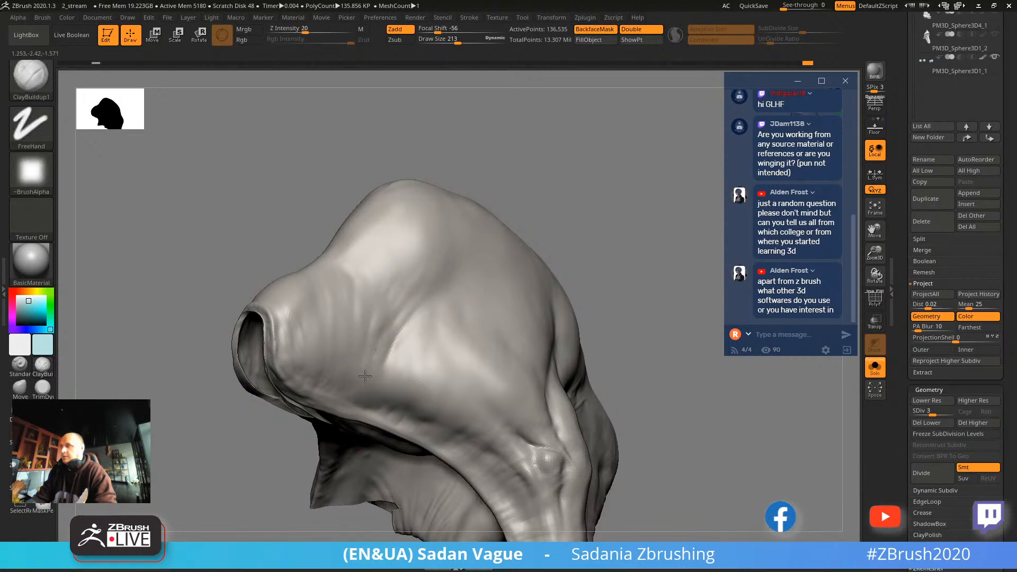
mouse_move(461, 265)
mouse_down()
mouse_move(588, 181)
mouse_move(569, 186)
mouse_move(656, 211)
mouse_move(617, 197)
mouse_move(645, 168)
mouse_move(457, 243)
mouse_up()
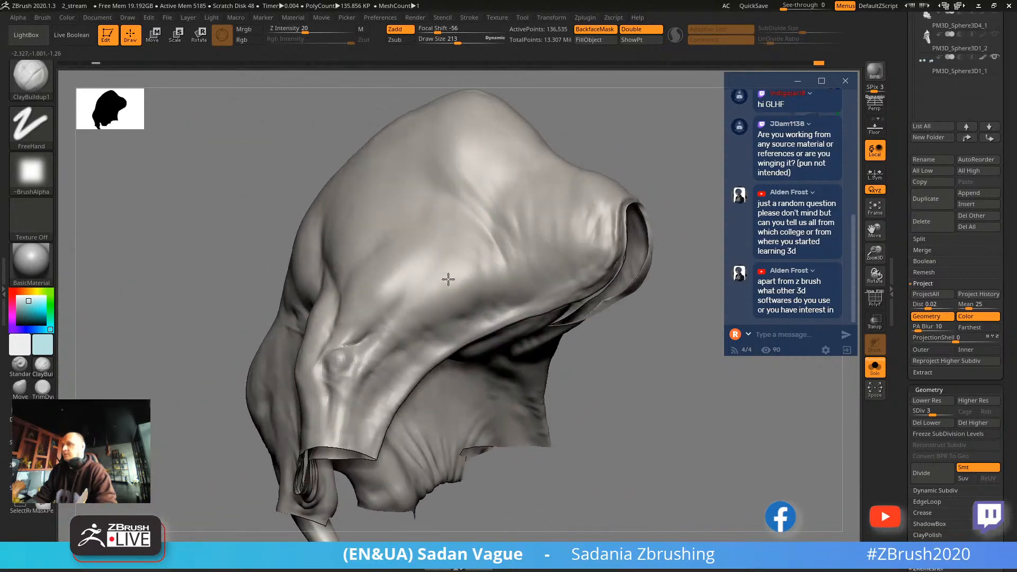
Add volume to the shoulder and the side of the neck base with ClayBuildup at draw sizes 365 and 465, smoothing the transitions.
drag(436, 277, 434, 290)
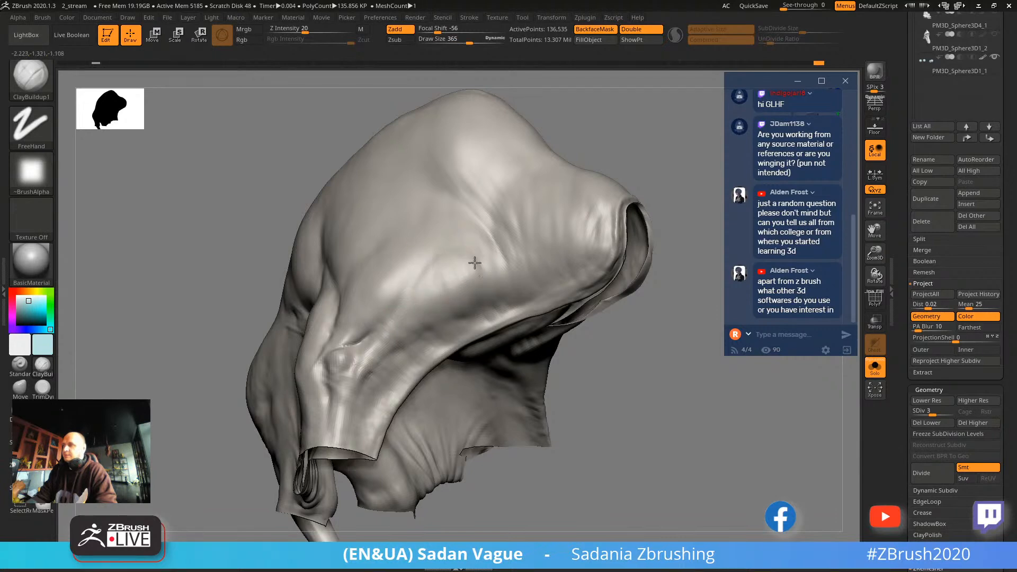
mouse_move(583, 164)
mouse_down()
mouse_move(605, 154)
mouse_move(642, 174)
mouse_move(591, 309)
mouse_move(618, 295)
mouse_move(406, 320)
mouse_up()
key(bracketright)
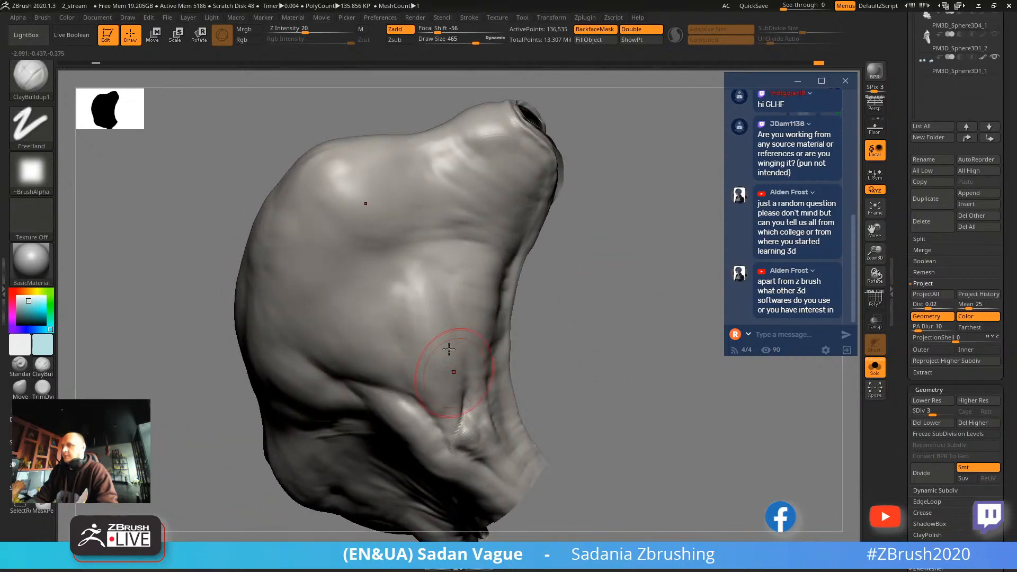
key(shift)
mouse_move(457, 350)
mouse_down()
mouse_move(617, 245)
mouse_move(579, 208)
mouse_move(562, 166)
mouse_move(563, 193)
mouse_move(598, 203)
mouse_up()
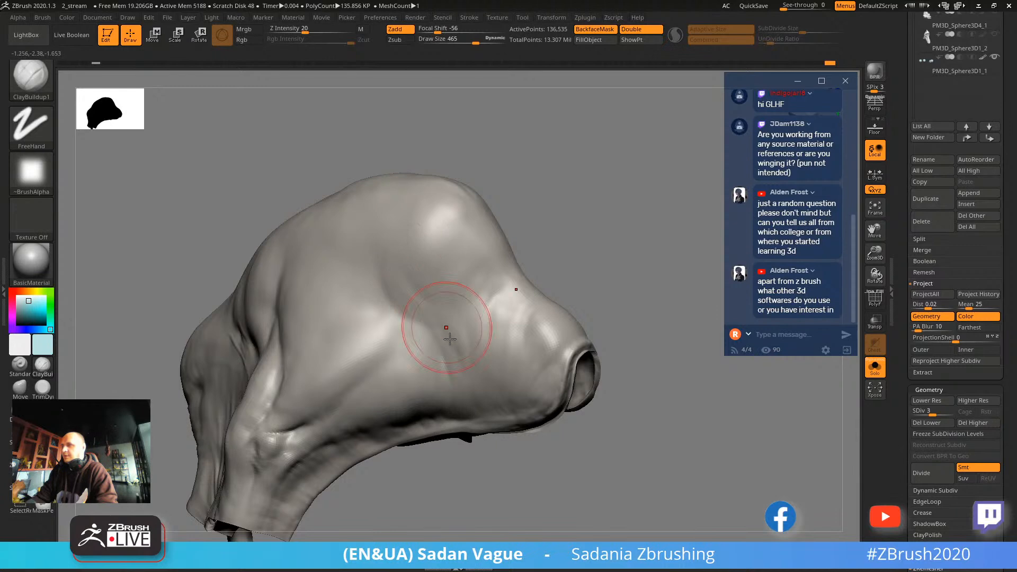
key(shift)
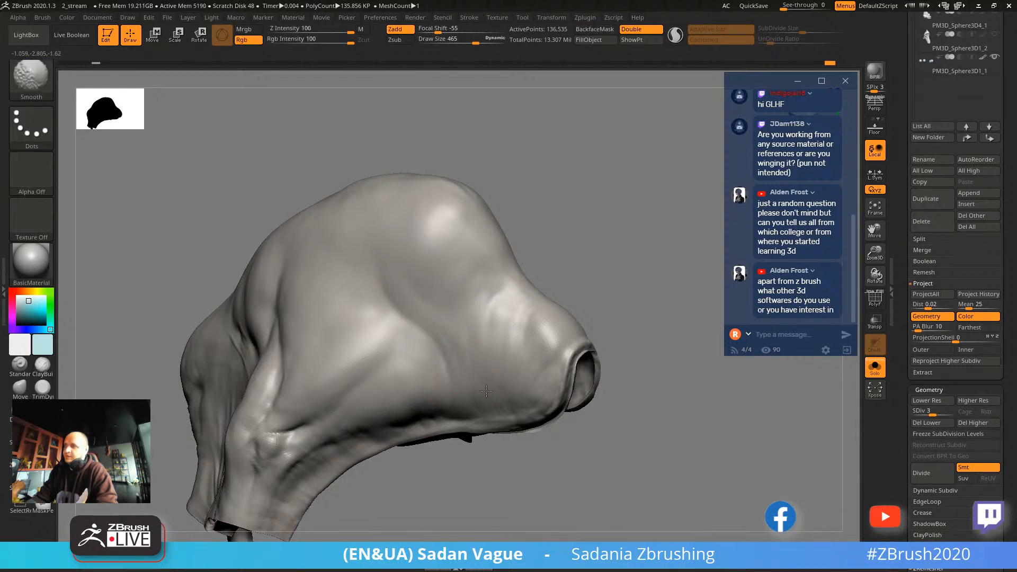
mouse_move(553, 265)
mouse_down()
mouse_move(577, 243)
mouse_move(561, 224)
mouse_move(511, 233)
mouse_up()
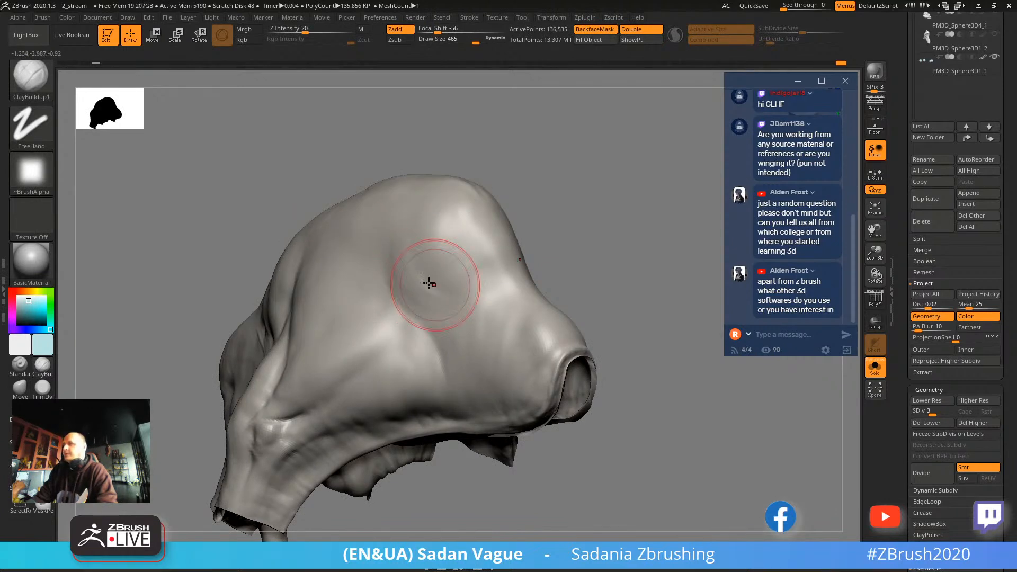
Refine the front of the hump where it runs into the neck opening, reducing the ClayBuildup draw size to 257.
key(s)
mouse_move(442, 228)
mouse_down()
mouse_move(423, 262)
mouse_move(493, 273)
mouse_up()
drag(578, 265, 531, 249)
key(s)
drag(519, 237, 488, 218)
key(s)
drag(481, 184, 492, 204)
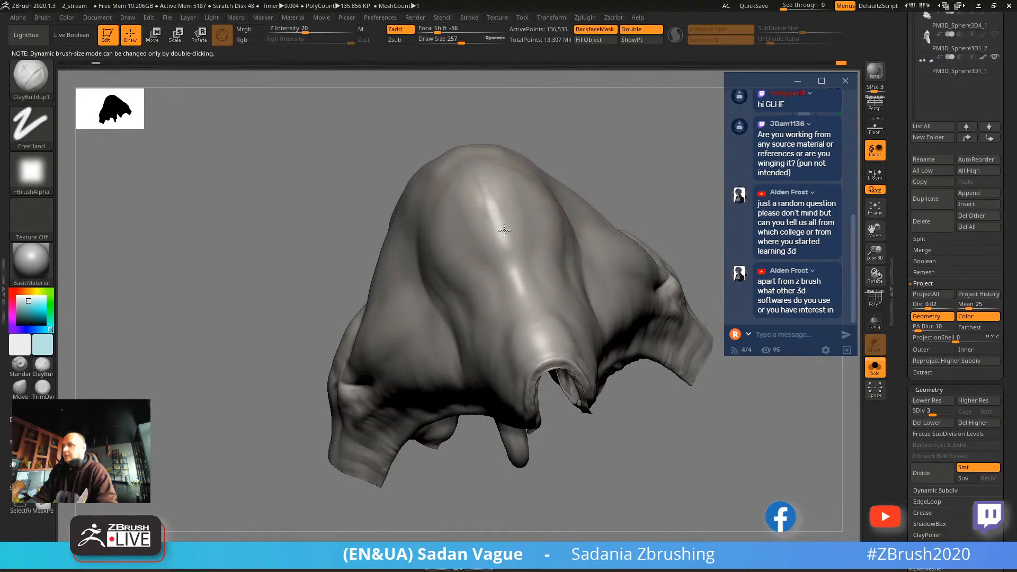
Define the shoulder muscle edges above the leg joint with ClayBuildup at draw size 257 and smooth them.
mouse_move(602, 195)
alt+mouse_down()
mouse_move(609, 152)
mouse_move(666, 143)
mouse_move(610, 206)
mouse_move(627, 244)
mouse_move(586, 179)
mouse_move(666, 223)
alt+mouse_up()
key(shift)
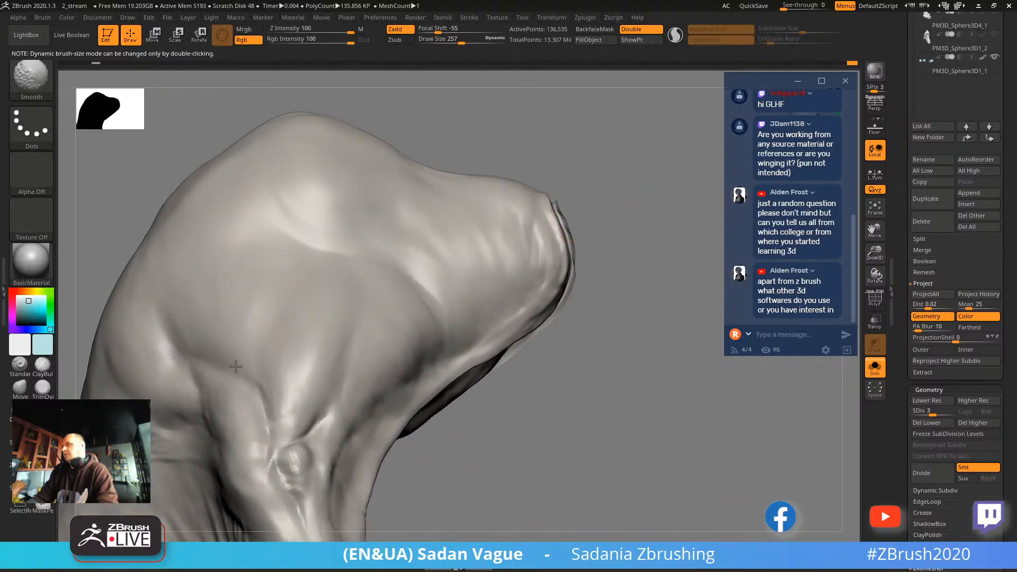
mouse_move(204, 367)
mouse_down()
mouse_move(491, 452)
mouse_move(601, 318)
mouse_move(602, 261)
mouse_move(436, 160)
mouse_move(374, 169)
mouse_move(404, 205)
mouse_up()
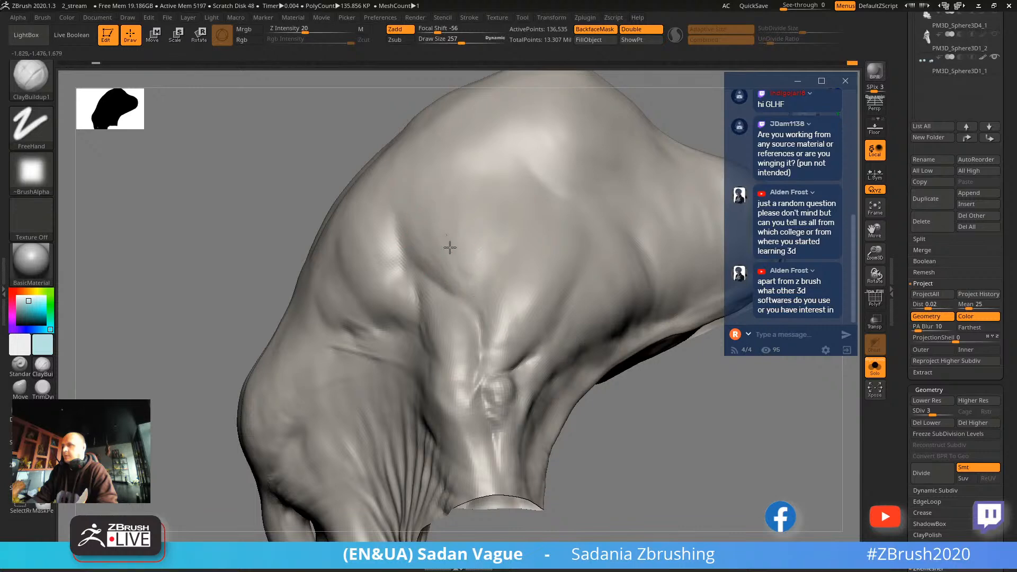
mouse_move(468, 257)
mouse_down()
mouse_move(472, 285)
mouse_move(452, 266)
mouse_move(448, 241)
mouse_up()
Touch up the rear flank folds and smooth the underside of the chest beside the front leg at draw size 257.
mouse_move(203, 320)
alt+mouse_down()
mouse_move(176, 282)
mouse_move(266, 288)
alt+mouse_up()
mouse_move(581, 242)
mouse_down()
mouse_move(608, 288)
mouse_move(581, 274)
mouse_move(424, 287)
mouse_up()
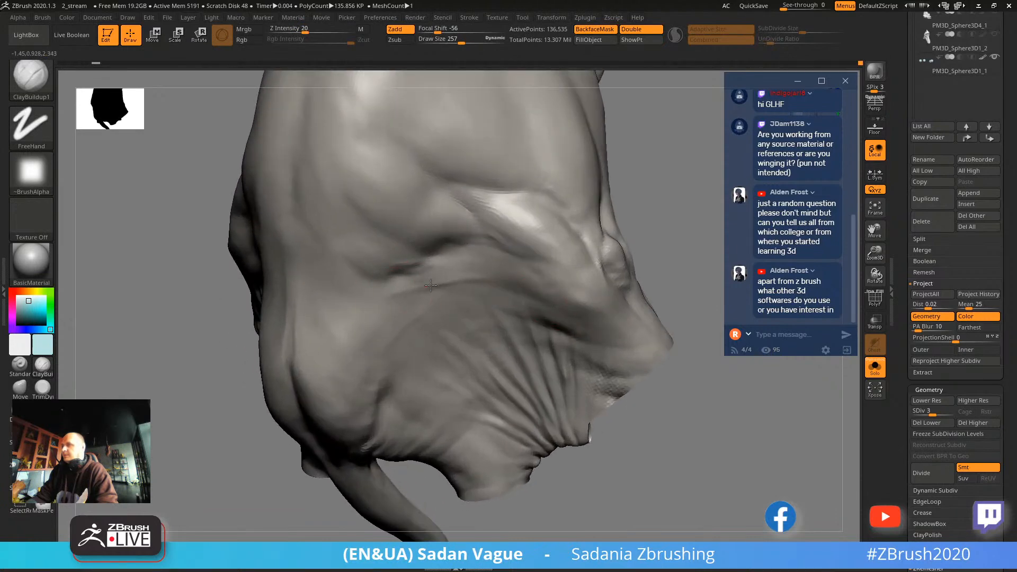
drag(677, 215, 597, 155)
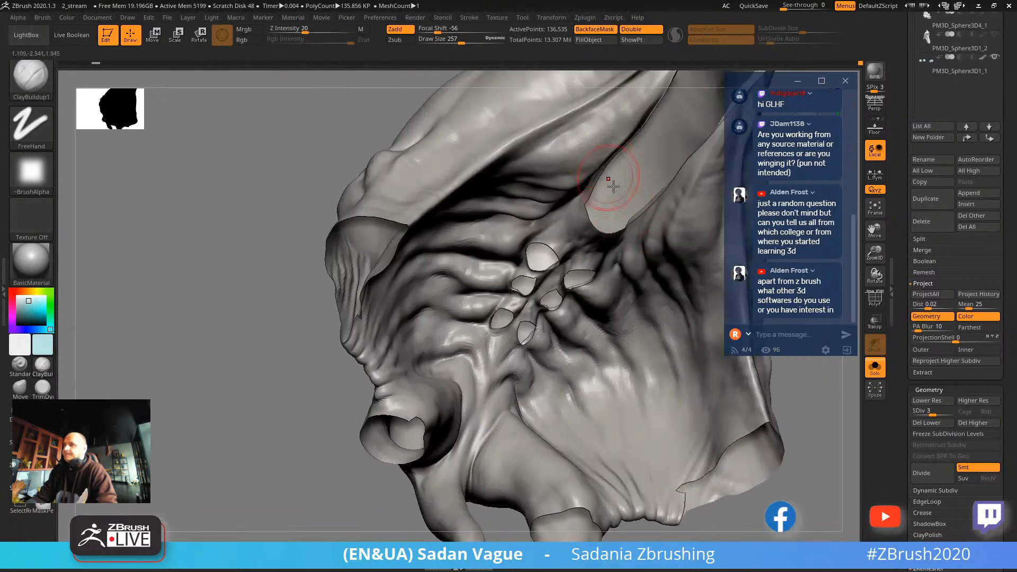
mouse_move(225, 378)
alt+mouse_down()
mouse_move(242, 325)
mouse_move(233, 365)
mouse_move(288, 364)
mouse_move(312, 413)
alt+mouse_up()
shift+drag(399, 219, 401, 225)
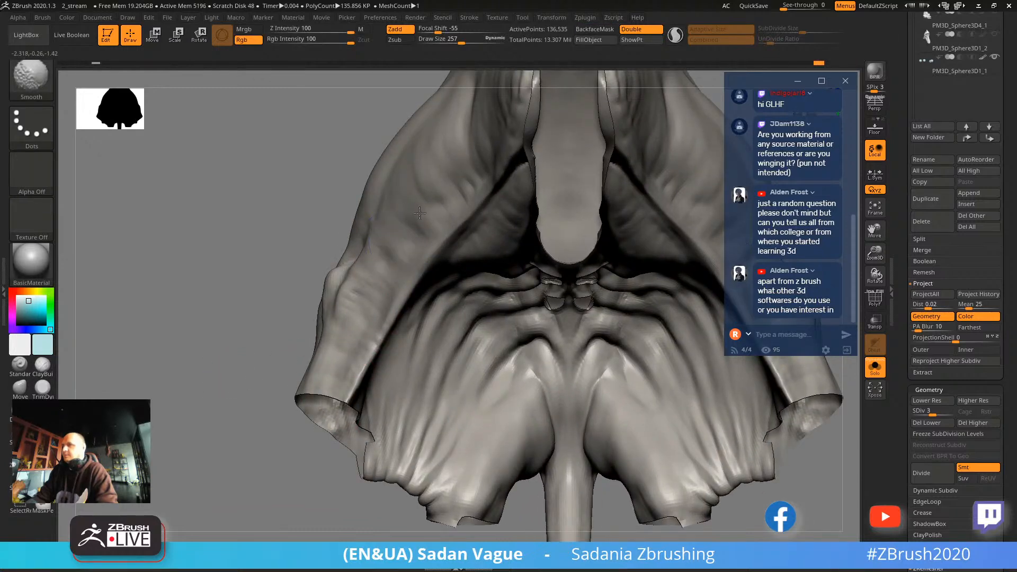
mouse_move(279, 345)
mouse_down()
mouse_move(286, 302)
mouse_move(538, 260)
mouse_move(602, 347)
mouse_move(643, 285)
mouse_move(445, 231)
mouse_up()
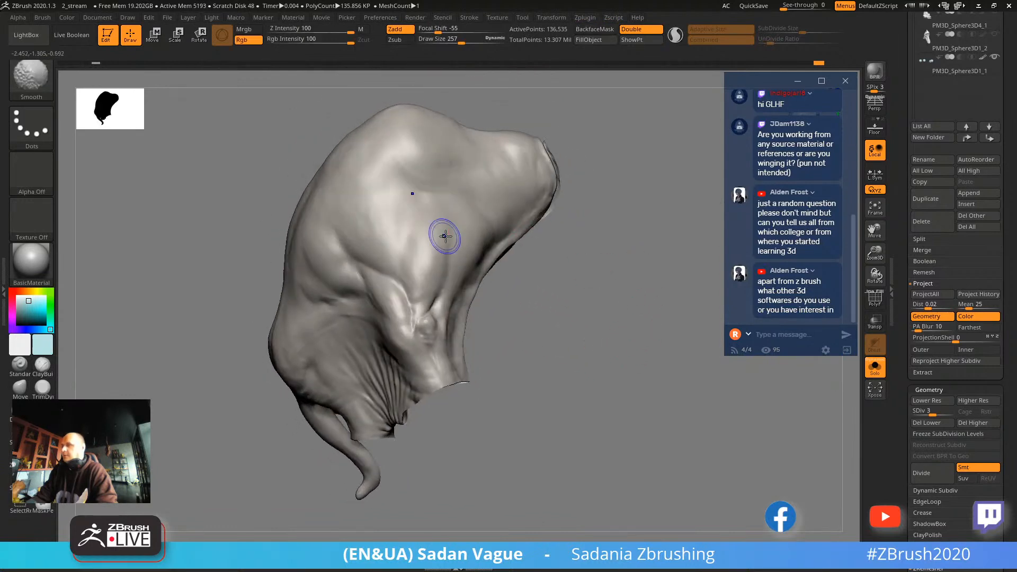
drag(574, 277, 568, 300)
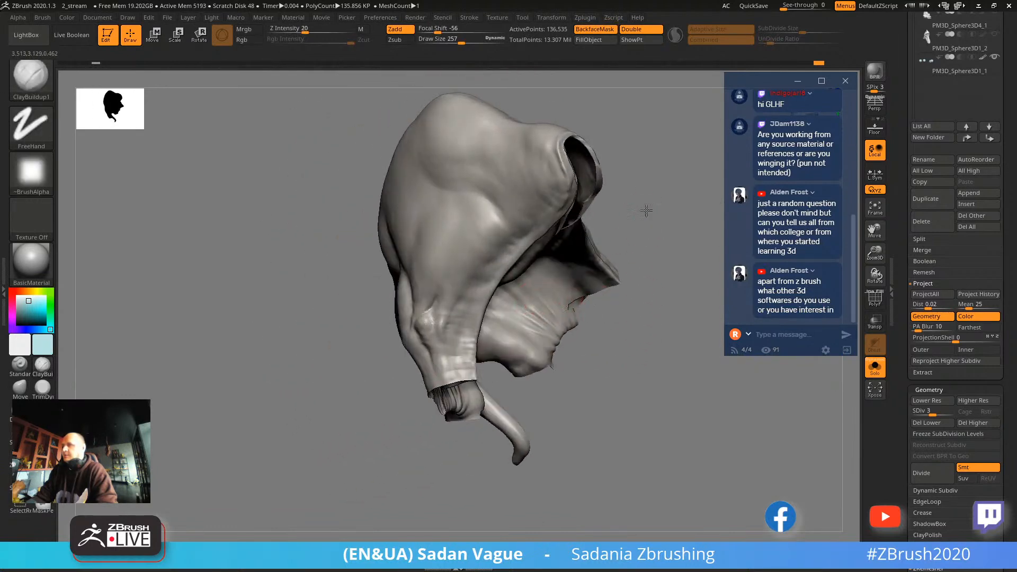
drag(646, 208, 618, 212)
Carve skin wrinkles into the neck where it meets the torso with the Standard brush at draw size 65.
mouse_move(609, 174)
mouse_down()
mouse_move(674, 140)
mouse_move(642, 212)
mouse_move(659, 221)
mouse_move(683, 166)
mouse_move(256, 255)
mouse_up()
click(24, 366)
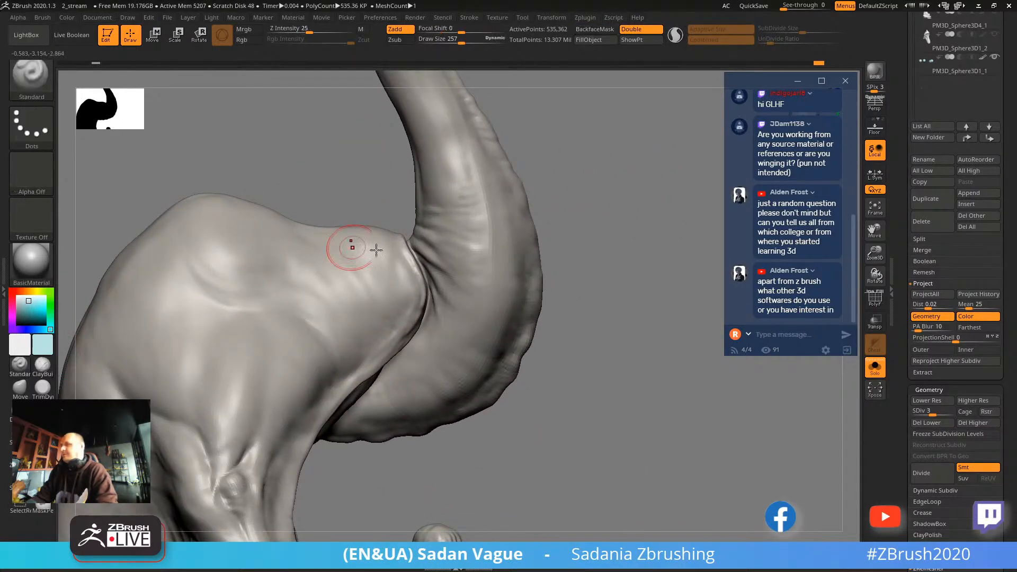
key(s)
drag(435, 254, 428, 256)
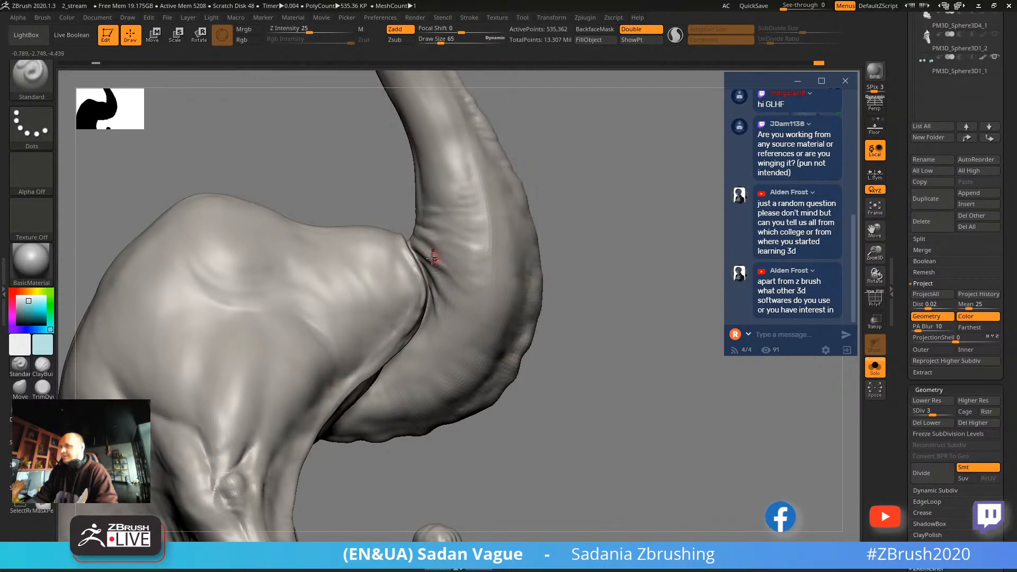
mouse_move(569, 209)
mouse_down()
mouse_move(585, 220)
mouse_move(552, 168)
mouse_move(415, 265)
mouse_up()
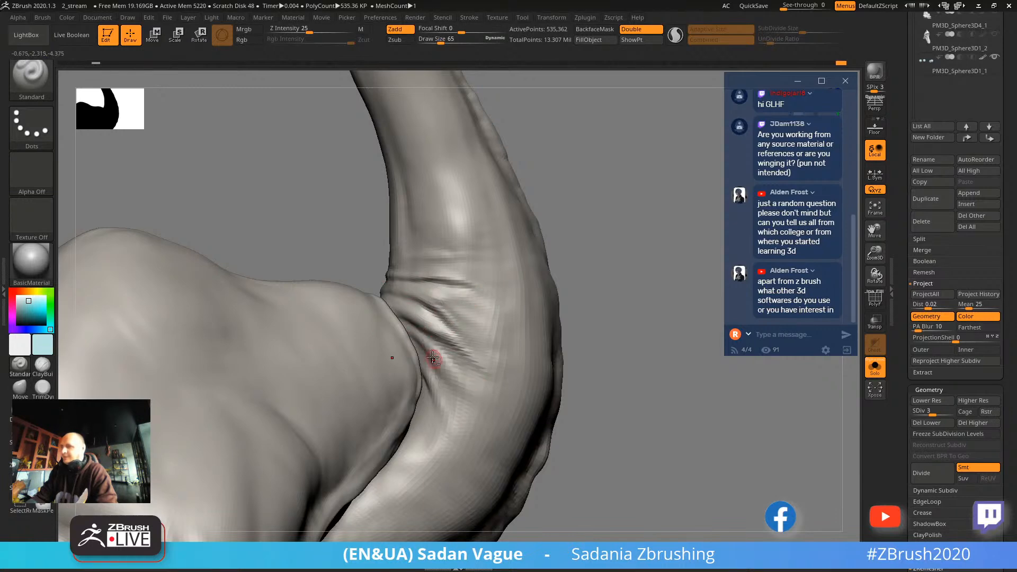
drag(588, 265, 575, 283)
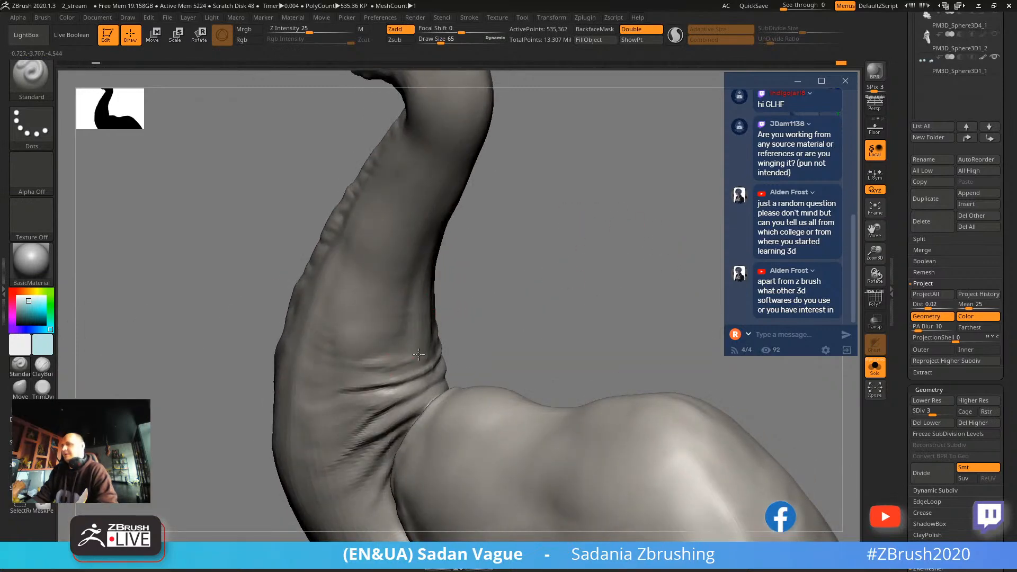
drag(516, 241, 588, 312)
Detail the throat folds and wrinkles beneath the jaw with the Standard brush at draw size 65.
drag(642, 177, 327, 288)
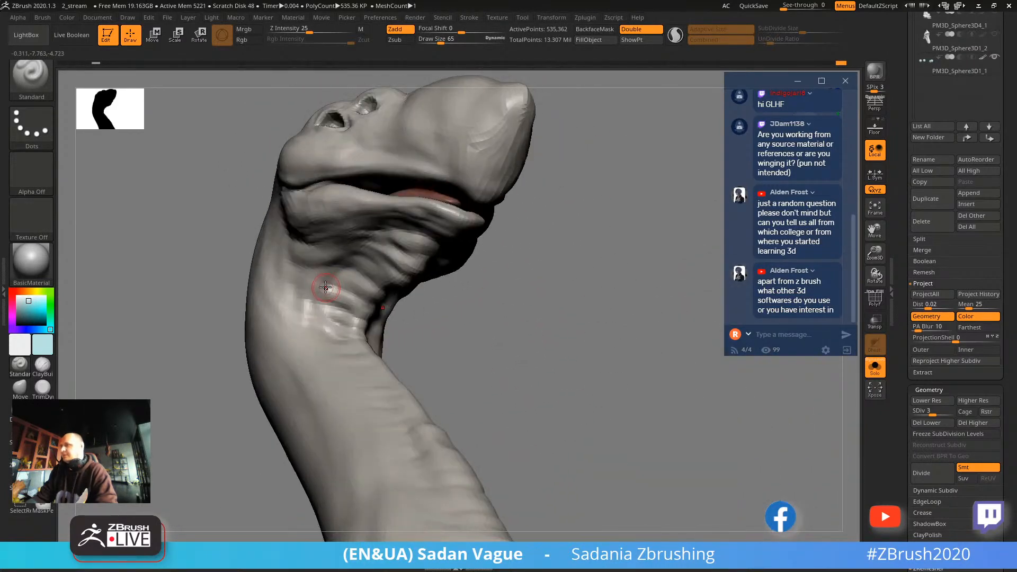
drag(456, 315, 308, 308)
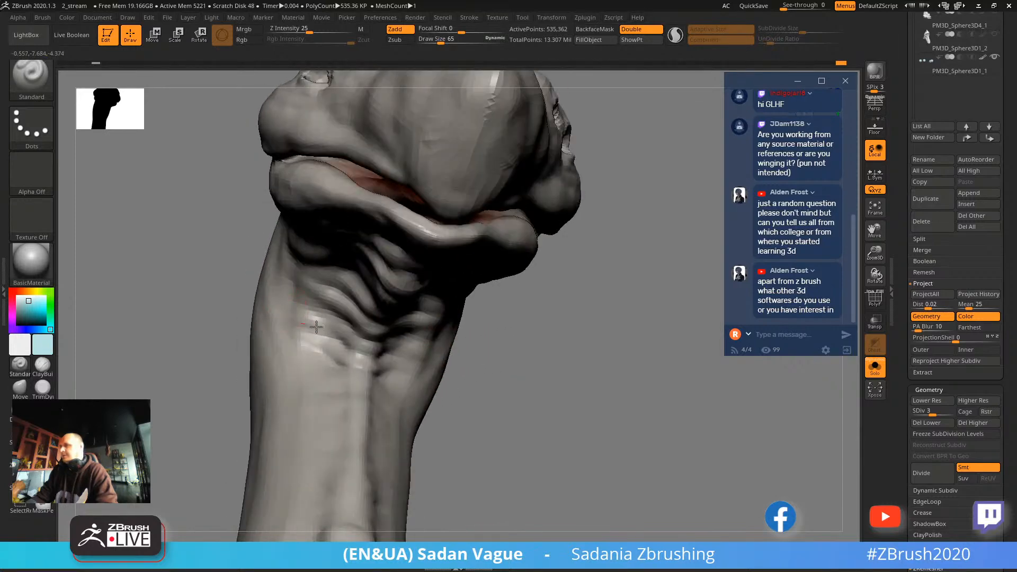
drag(332, 353, 462, 382)
drag(286, 334, 362, 363)
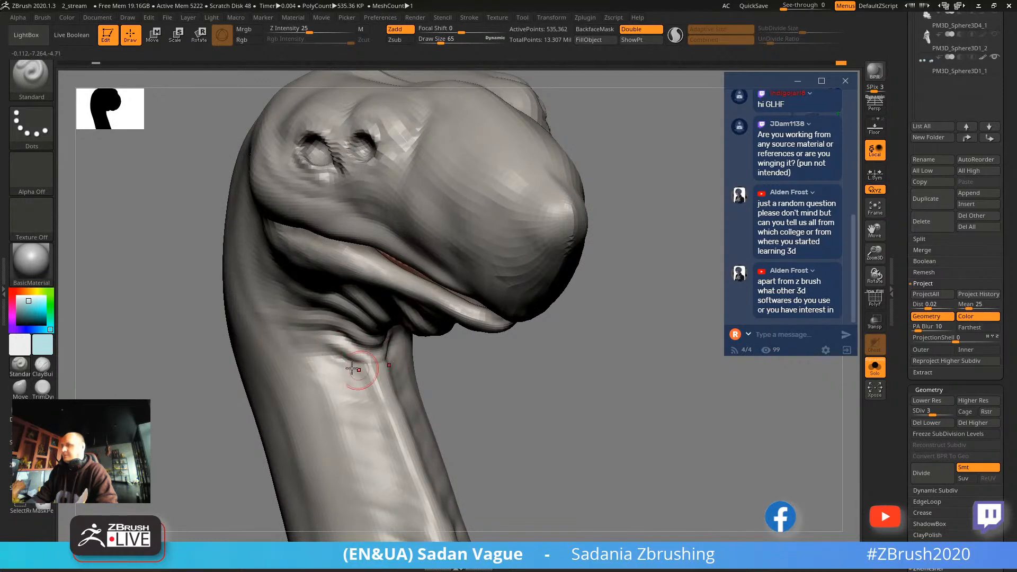
drag(448, 379, 472, 356)
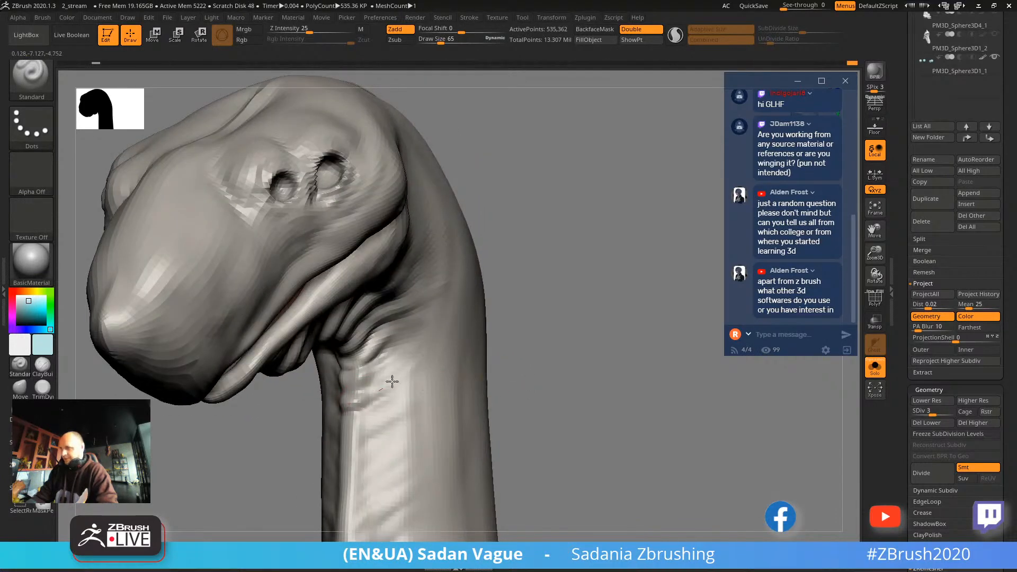
Isolate the thick legs below the torso by hiding the surrounding parts of the creature.
alt+drag(533, 371, 540, 212)
drag(498, 270, 590, 279)
alt+drag(625, 393, 609, 339)
alt+drag(523, 358, 625, 245)
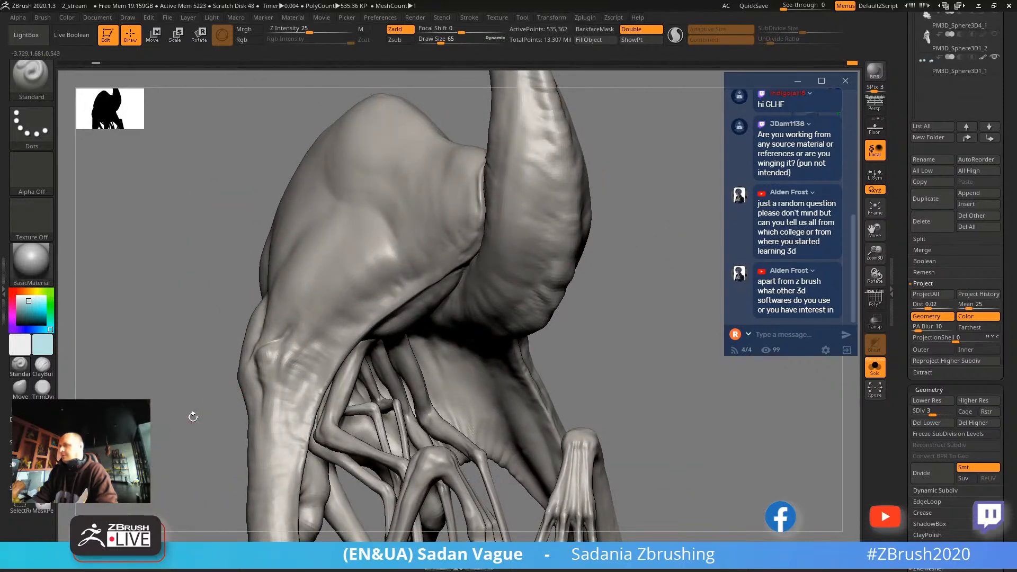
drag(217, 404, 268, 352)
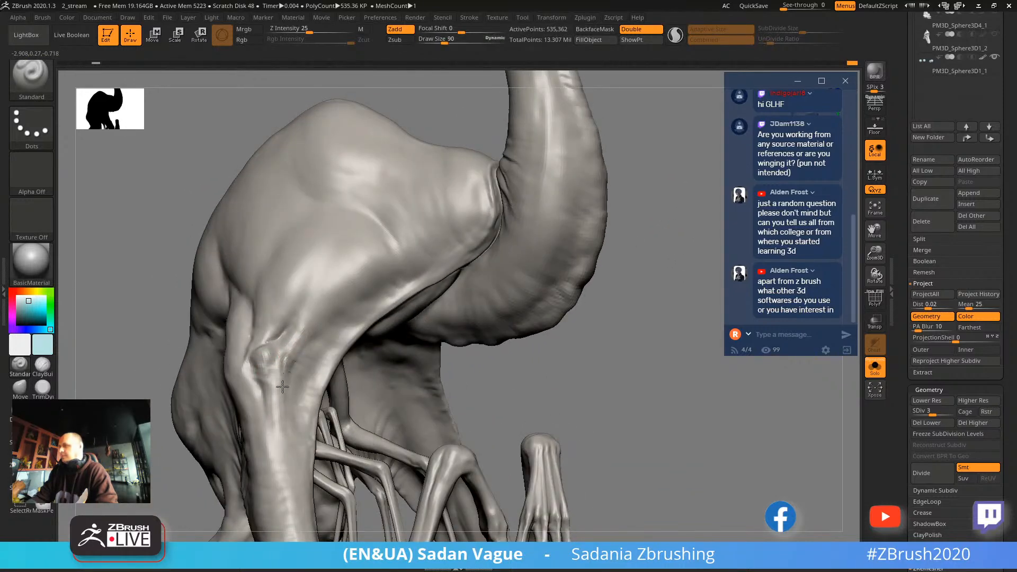
drag(152, 498, 109, 477)
alt+drag(592, 410, 564, 175)
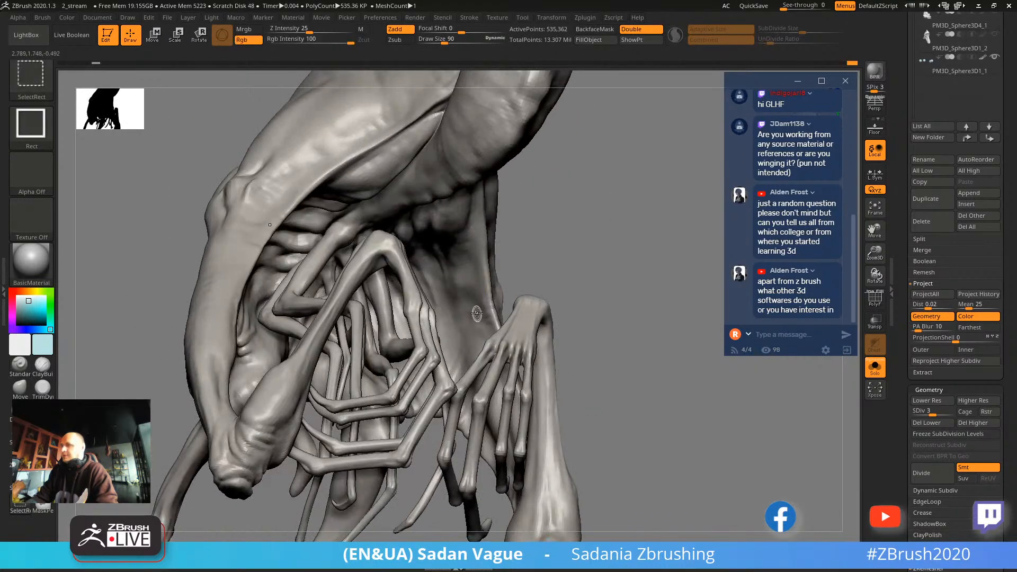
ctrl+shift+click(482, 314)
drag(586, 274, 588, 218)
ctrl+shift+click(639, 209)
ctrl+shift+click(502, 249)
alt+drag(518, 263, 541, 224)
Build up muscle volume on the upper segment of the isolated leg with ClayBuildup at draw size 264.
mouse_move(657, 207)
mouse_down()
mouse_move(672, 168)
mouse_move(539, 229)
mouse_move(507, 220)
mouse_up()
key(s)
drag(443, 285, 464, 276)
click(42, 364)
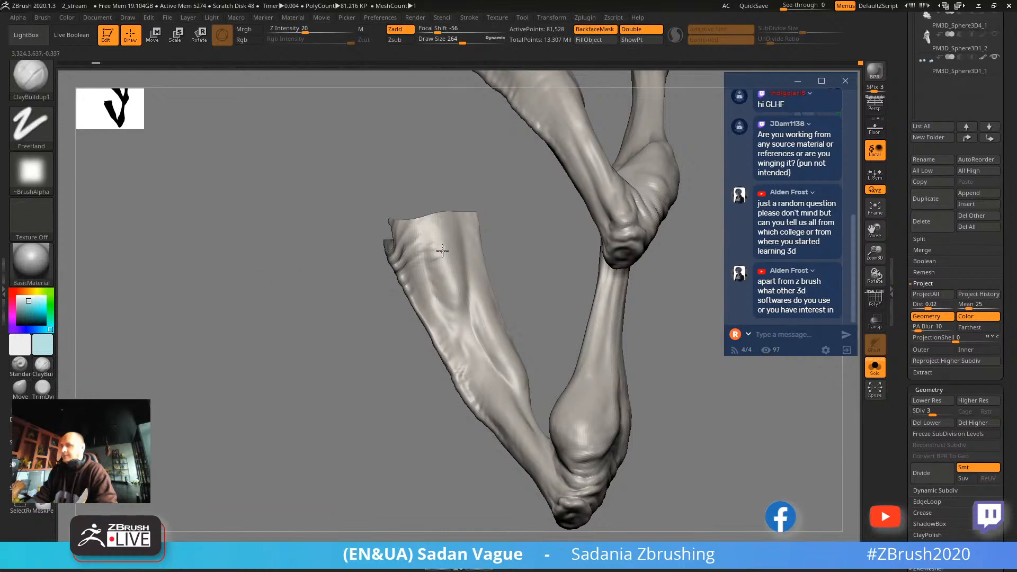
drag(513, 268, 467, 271)
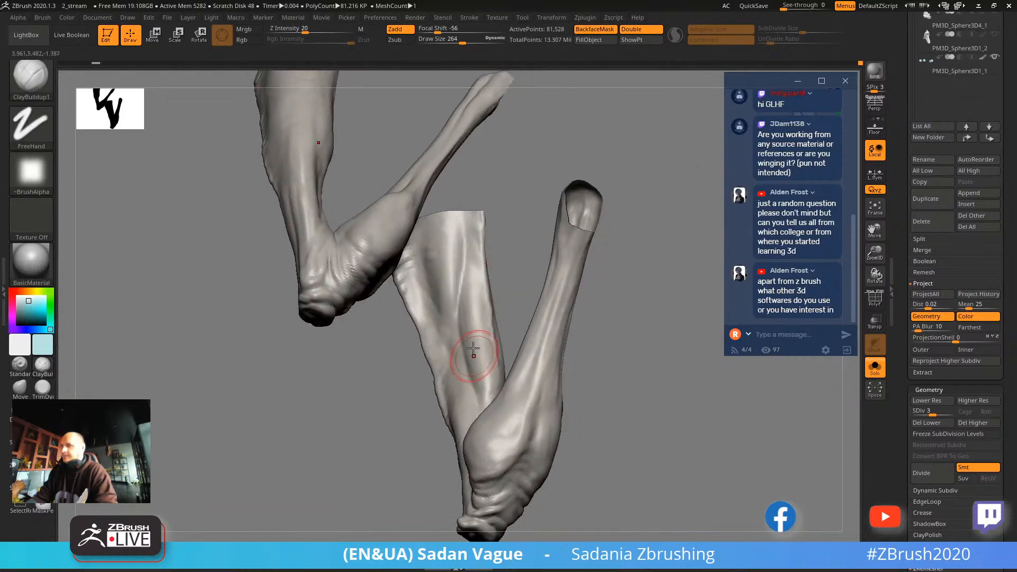
Build up the muscle volumes around the knee and lower segment of the isolated leg with ClayBuildup at draw size 264.
drag(499, 301, 515, 234)
drag(466, 367, 496, 332)
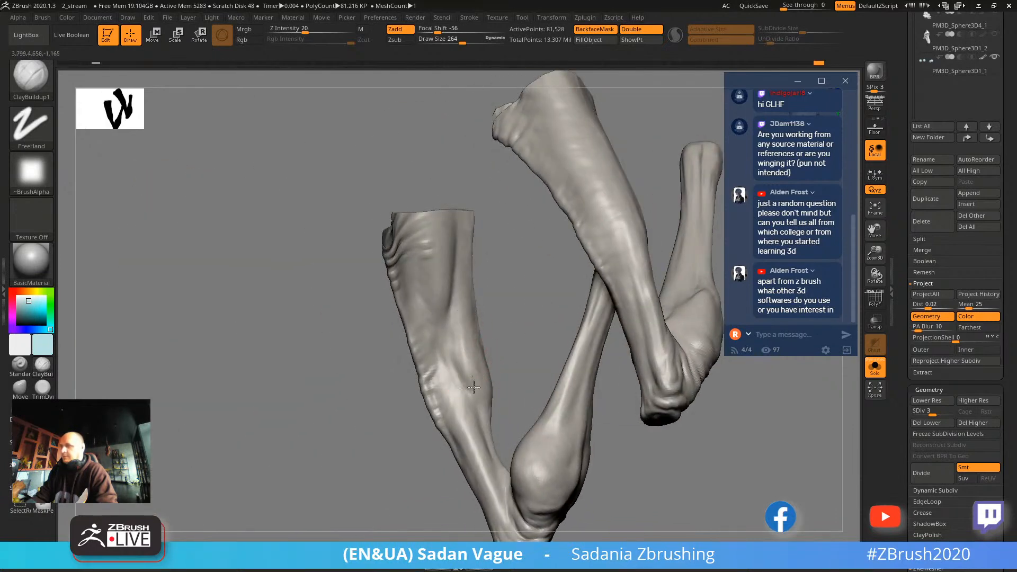
drag(531, 333, 496, 348)
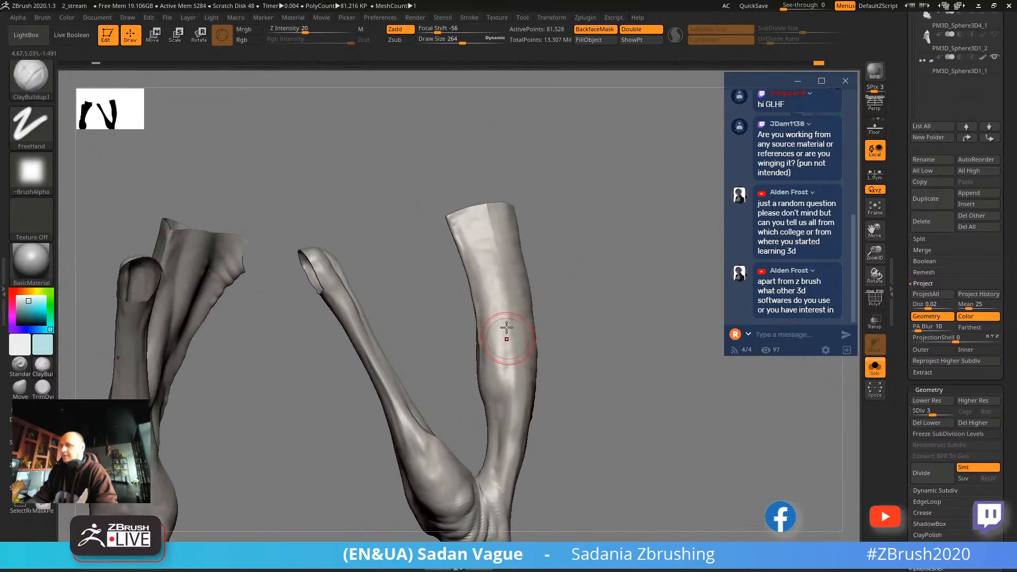
drag(597, 294, 411, 305)
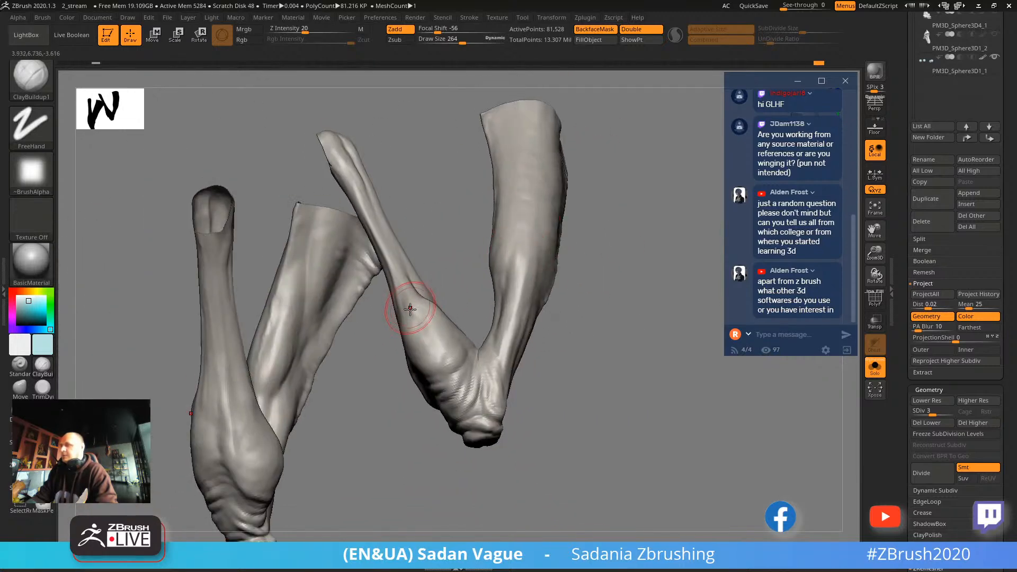
drag(436, 346, 401, 328)
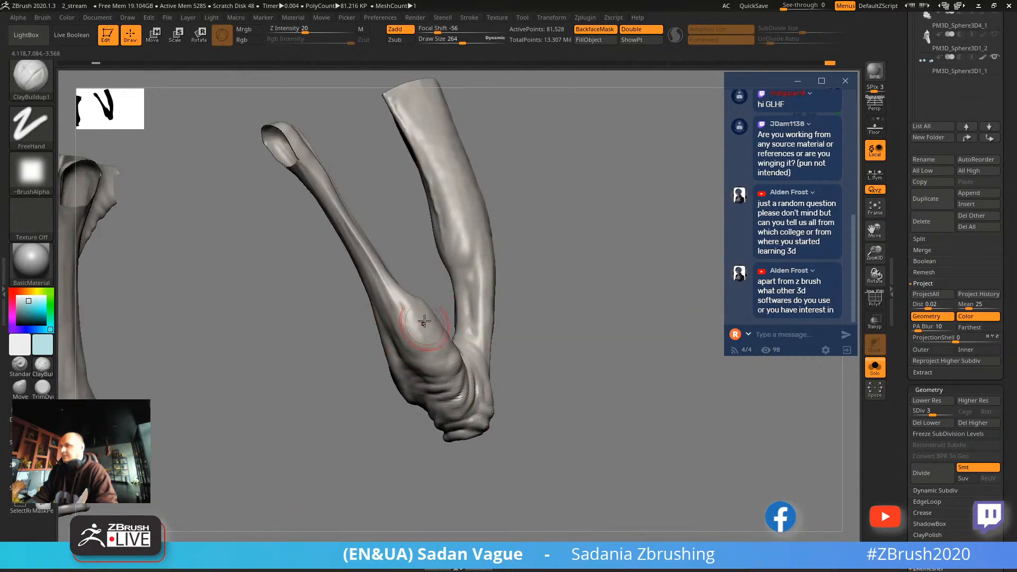
Show the whole creature again and build up the thick leg's upper volume with ClayBuildup at draw size 638.
drag(508, 307, 589, 260)
ctrl+shift+click(589, 260)
mouse_move(592, 266)
mouse_down()
mouse_move(454, 263)
mouse_move(481, 223)
mouse_up()
key(s)
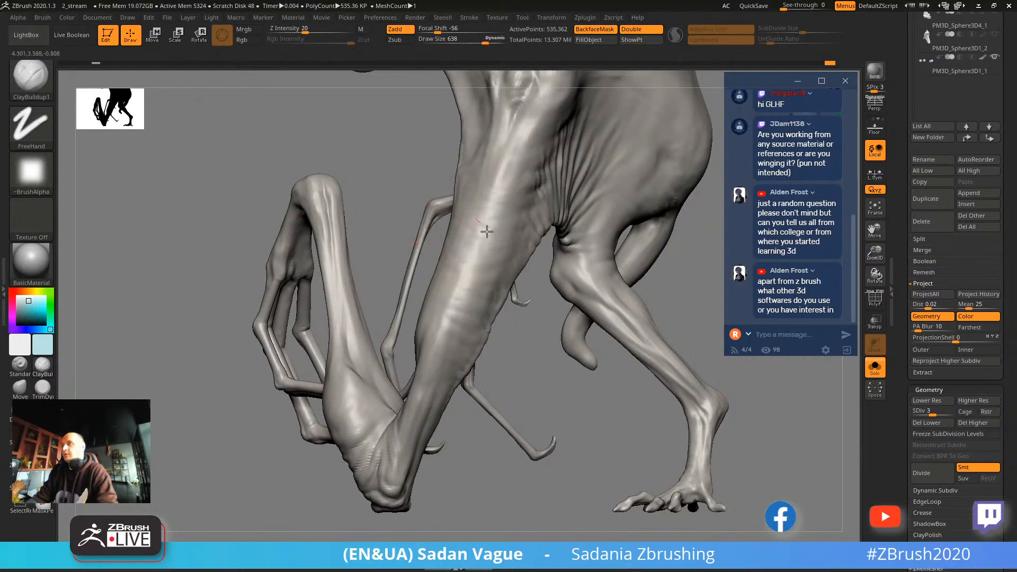
drag(534, 366, 504, 246)
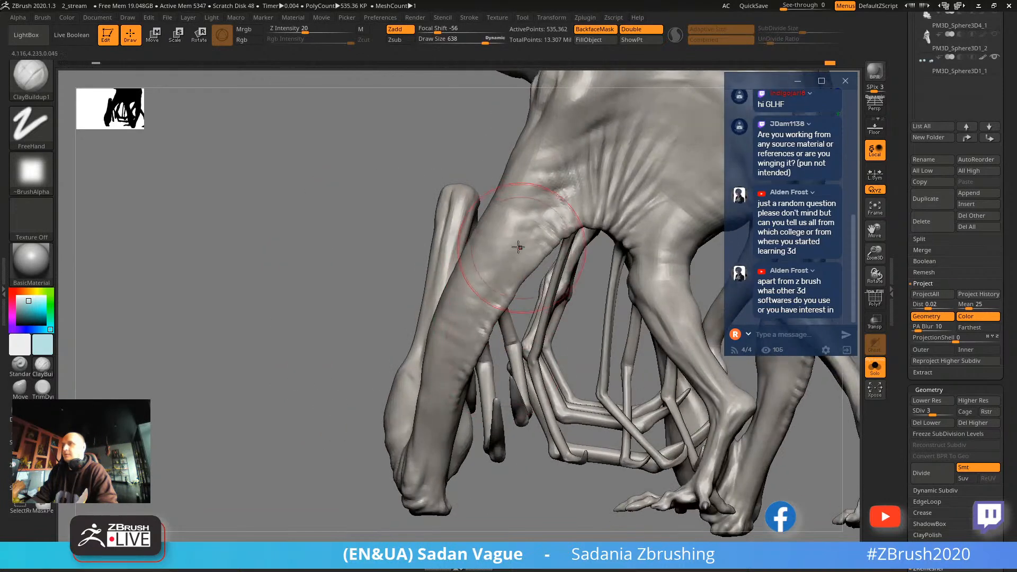
drag(344, 379, 474, 317)
drag(624, 188, 561, 359)
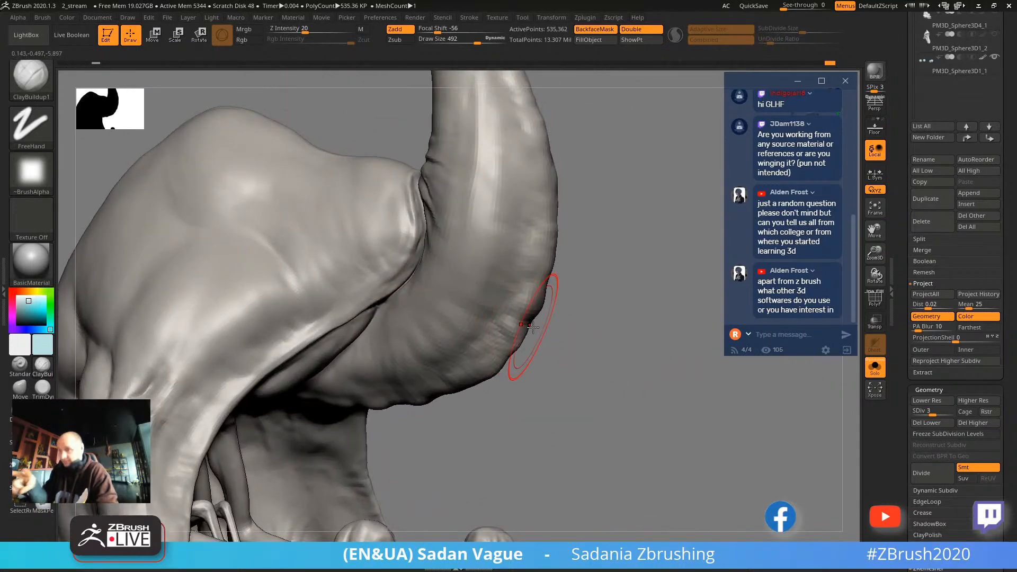
Build up the side of the upper neck with ClayBuildup at draw size 320 and smooth the strokes.
mouse_move(571, 345)
mouse_down()
mouse_move(588, 344)
mouse_move(611, 271)
mouse_move(640, 245)
mouse_move(595, 238)
mouse_move(602, 225)
mouse_move(631, 221)
mouse_move(612, 265)
mouse_move(670, 226)
mouse_move(574, 268)
mouse_up()
key(f)
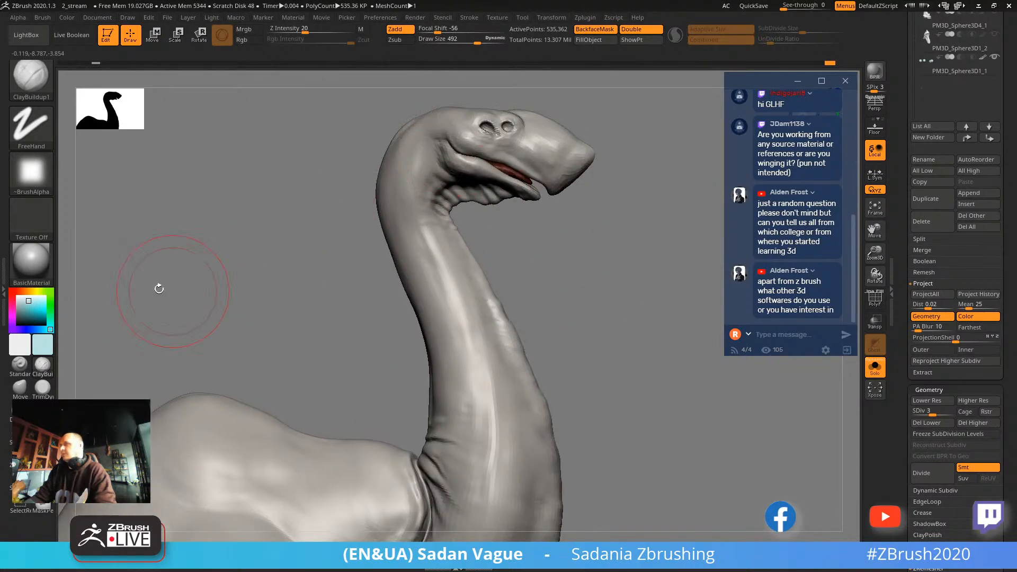
key(s)
mouse_move(382, 227)
mouse_down()
mouse_move(366, 227)
mouse_move(430, 271)
mouse_up()
drag(511, 294, 582, 292)
mouse_move(386, 173)
shift+mouse_down()
mouse_move(375, 215)
mouse_move(441, 357)
shift+mouse_up()
drag(511, 297, 402, 192)
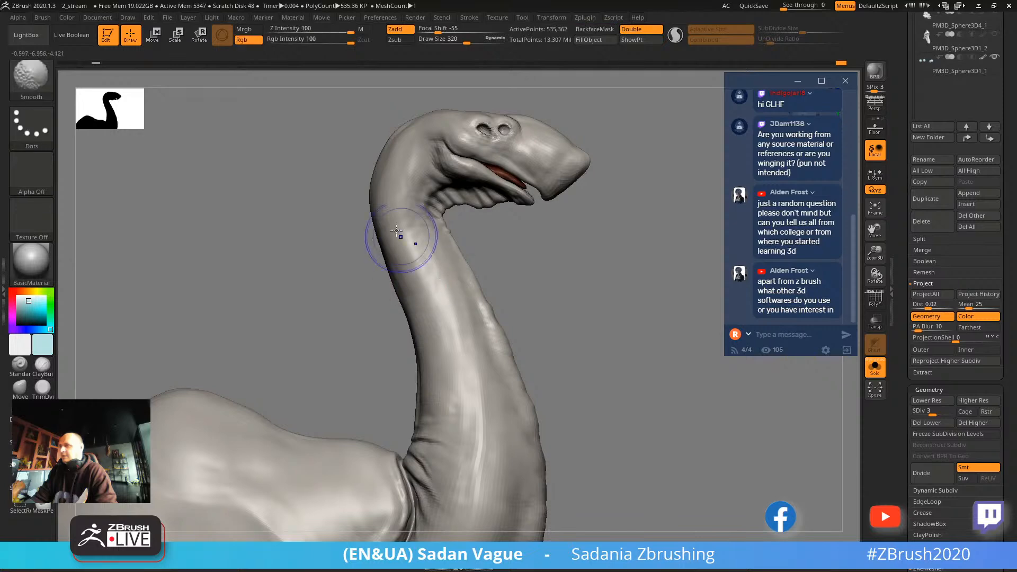
Shape long muscle bands down the other side and back of the neck with ClayBuildup at draw size 320, smoothing between strokes.
mouse_move(340, 302)
mouse_down()
mouse_move(495, 236)
mouse_move(546, 241)
mouse_move(439, 198)
mouse_up()
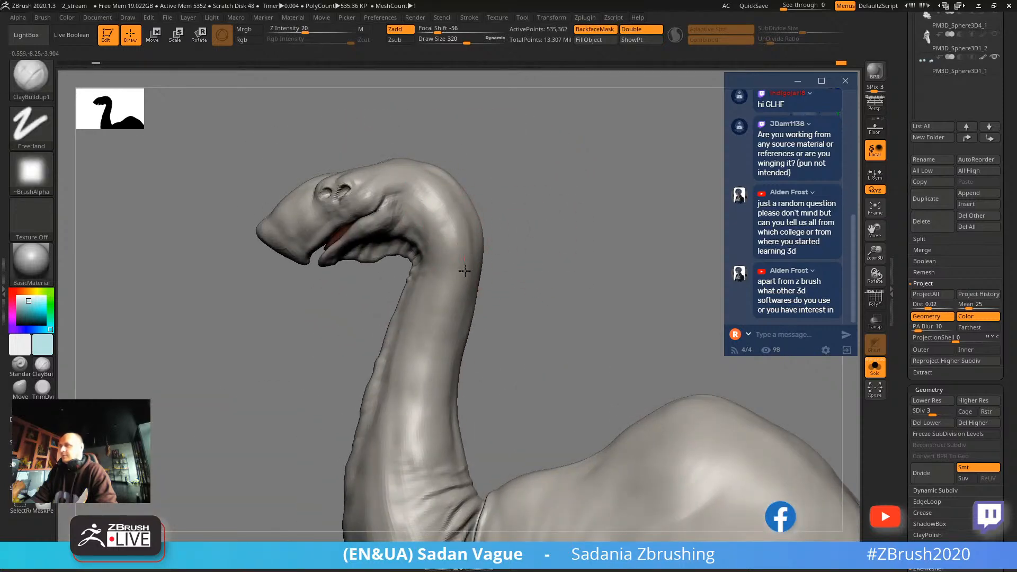
drag(527, 276, 423, 349)
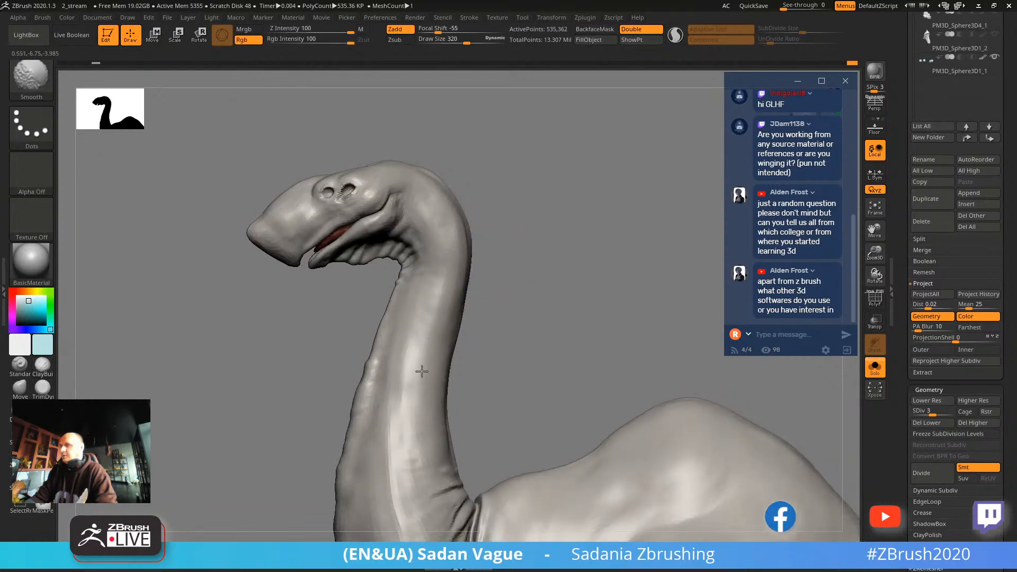
mouse_move(405, 461)
mouse_down()
mouse_move(464, 299)
mouse_move(554, 277)
mouse_move(585, 243)
mouse_move(585, 295)
mouse_move(434, 214)
mouse_up()
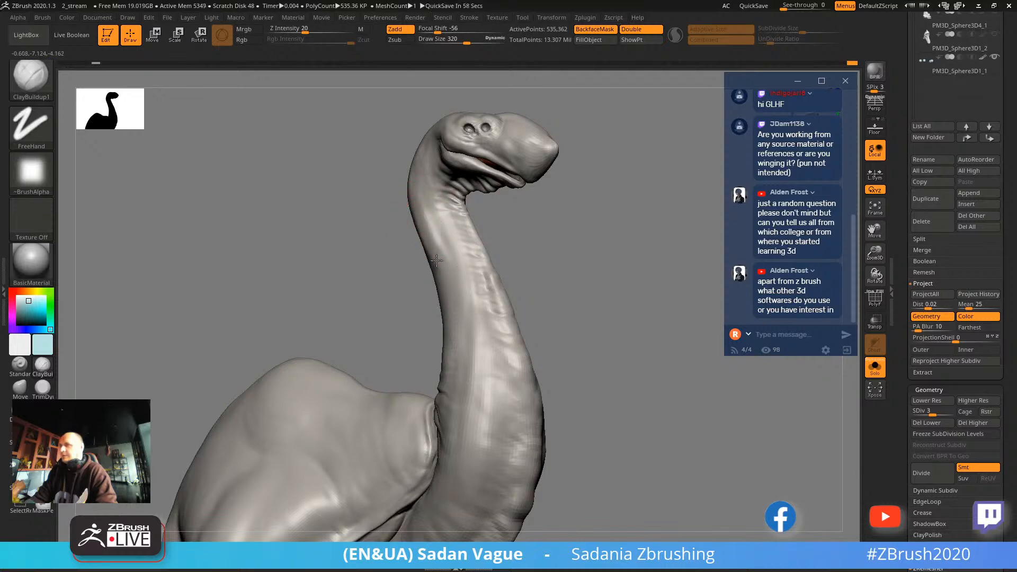
alt+drag(461, 374, 419, 121)
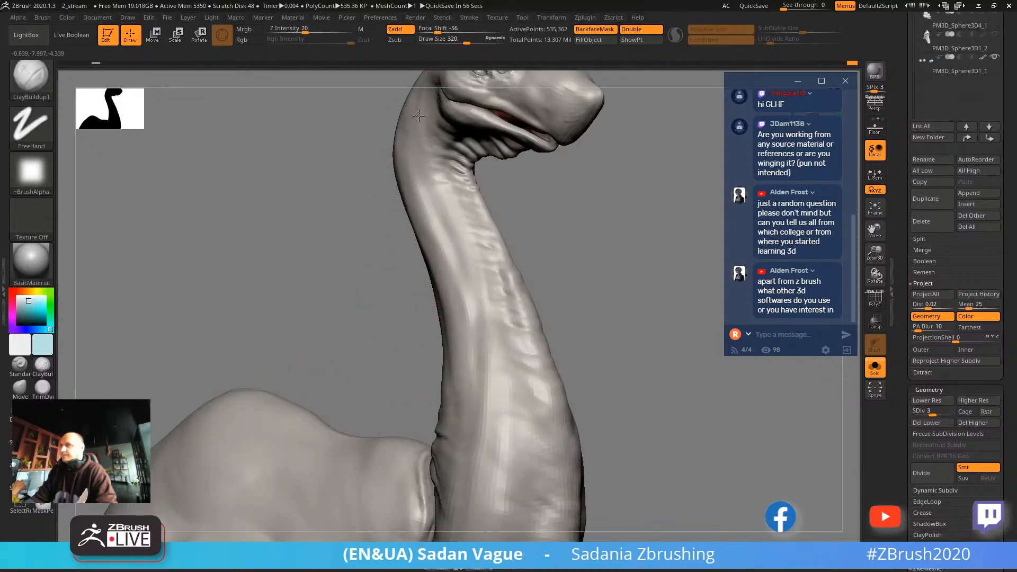
drag(414, 306, 409, 228)
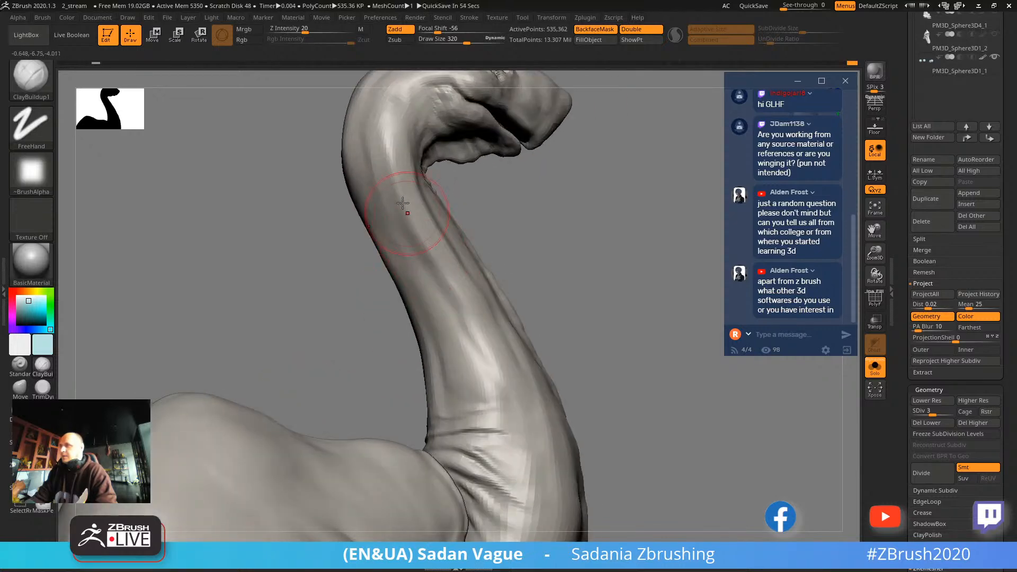
Sculpt a muscle ridge from behind the jaw down the neck with the Standard brush, reducing the draw size from 244 to 143.
mouse_move(552, 268)
shift+mouse_down()
mouse_move(511, 154)
mouse_move(583, 154)
mouse_move(547, 125)
mouse_move(567, 182)
mouse_move(652, 210)
mouse_move(625, 277)
shift+mouse_up()
click(19, 365)
key(bracketleft)
key(bracketleft)
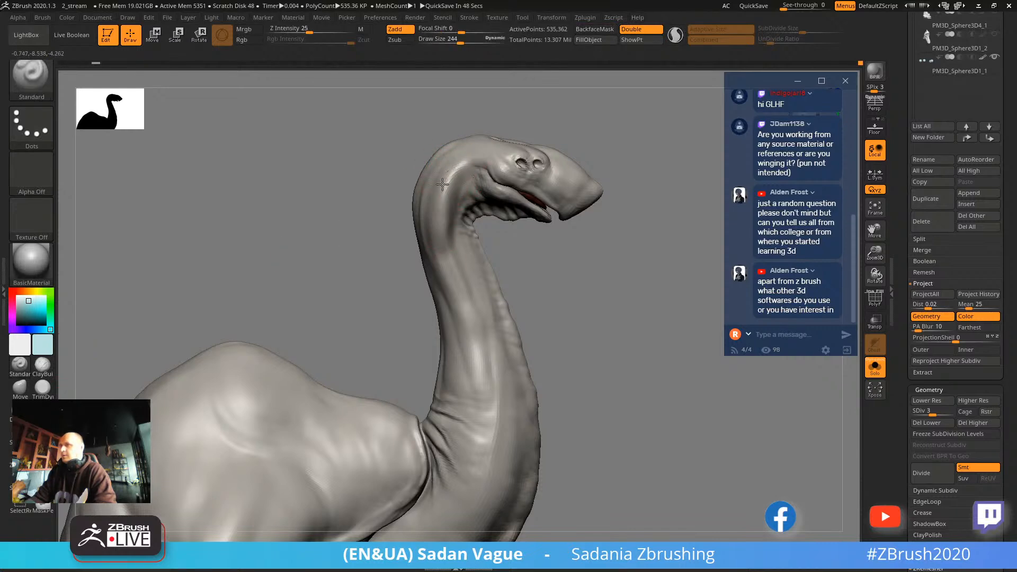
mouse_move(673, 291)
mouse_down()
mouse_move(585, 268)
mouse_move(563, 180)
mouse_move(592, 283)
mouse_move(467, 159)
mouse_move(460, 165)
mouse_up()
key(bracketleft)
key(bracketleft)
key(bracketleft)
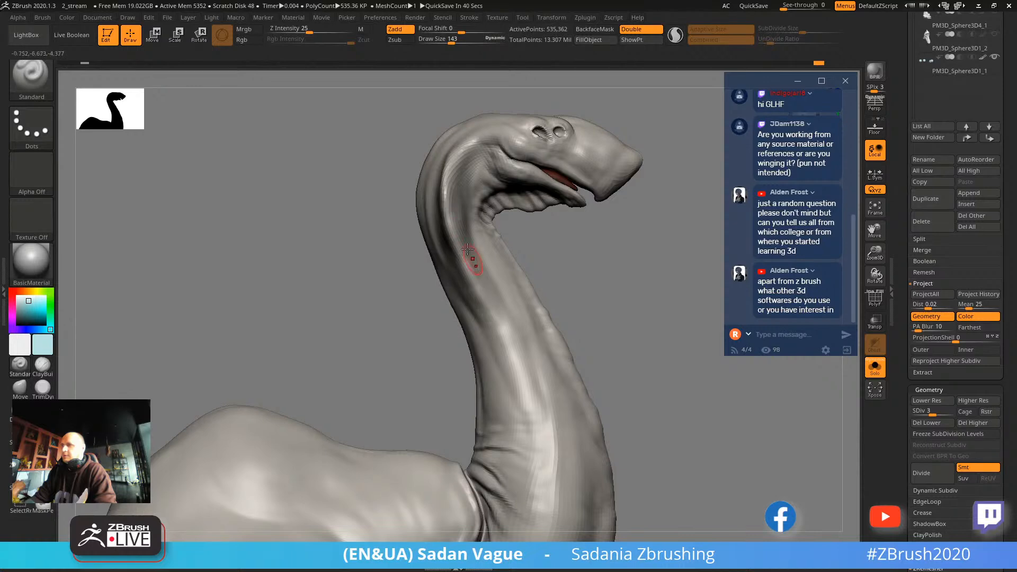
key(bracketleft)
drag(455, 257, 533, 390)
Sharpen the neck ridge and the hollow behind the jaw with the Standard brush at draw size 168.
drag(643, 305, 565, 277)
key(s)
drag(475, 190, 481, 189)
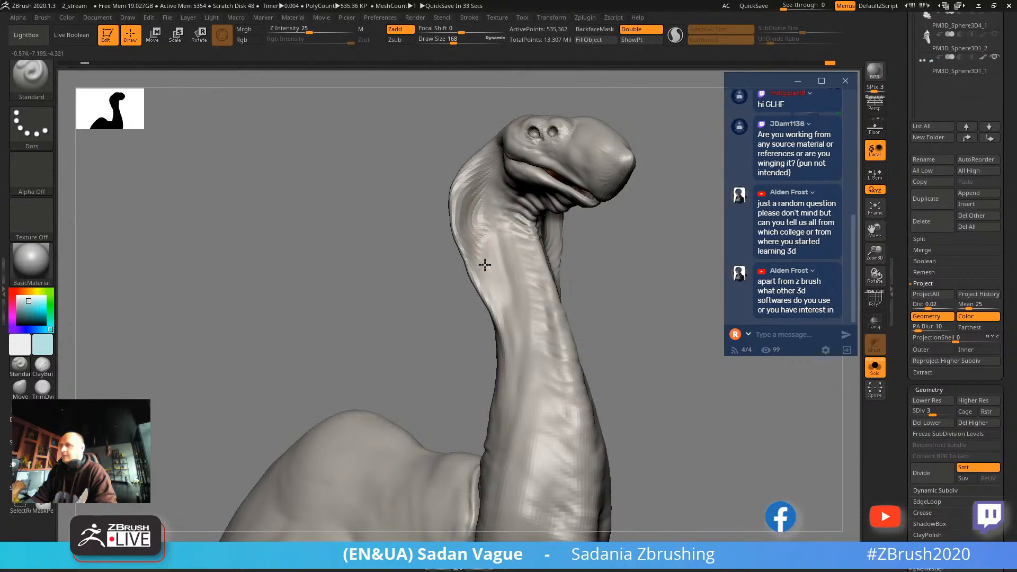
drag(480, 324, 504, 288)
drag(628, 254, 583, 247)
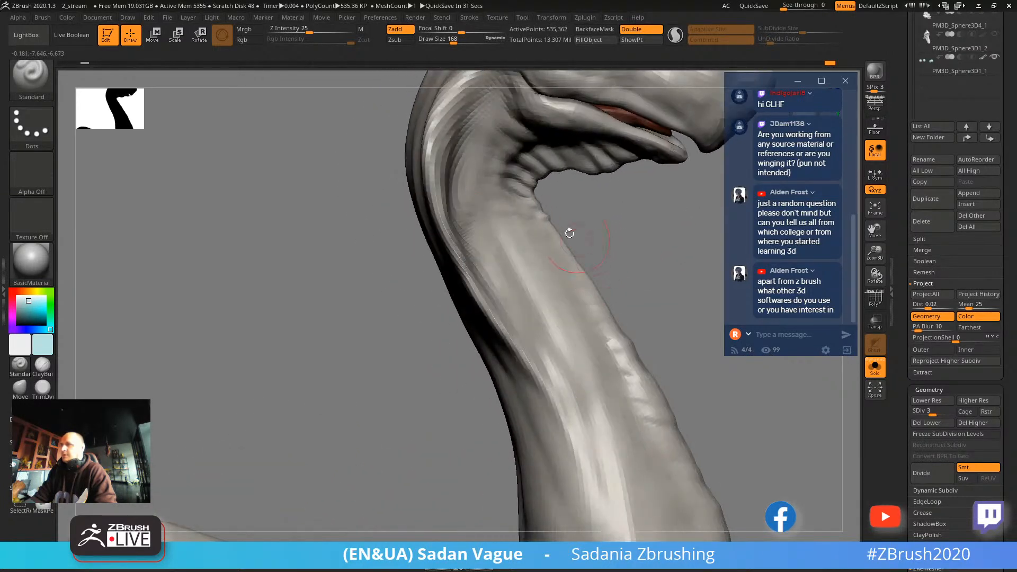
drag(407, 319, 416, 303)
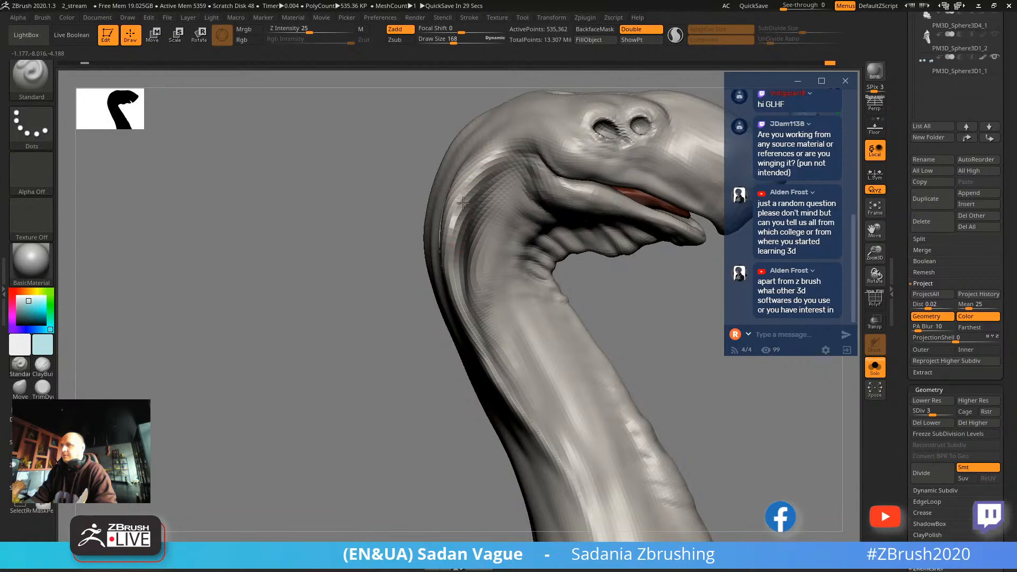
mouse_move(407, 350)
mouse_down()
mouse_move(460, 255)
mouse_move(453, 244)
mouse_up()
mouse_move(401, 393)
mouse_down()
mouse_move(334, 295)
mouse_move(299, 304)
mouse_move(327, 200)
mouse_move(316, 156)
mouse_move(325, 254)
mouse_move(324, 240)
mouse_move(349, 280)
mouse_move(338, 284)
mouse_move(537, 264)
mouse_move(577, 345)
mouse_move(698, 304)
mouse_up()
Subdivide the mesh to level 4 and define the crease behind the jaw with the Standard brush at draw size 75.
key(ctrl+d)
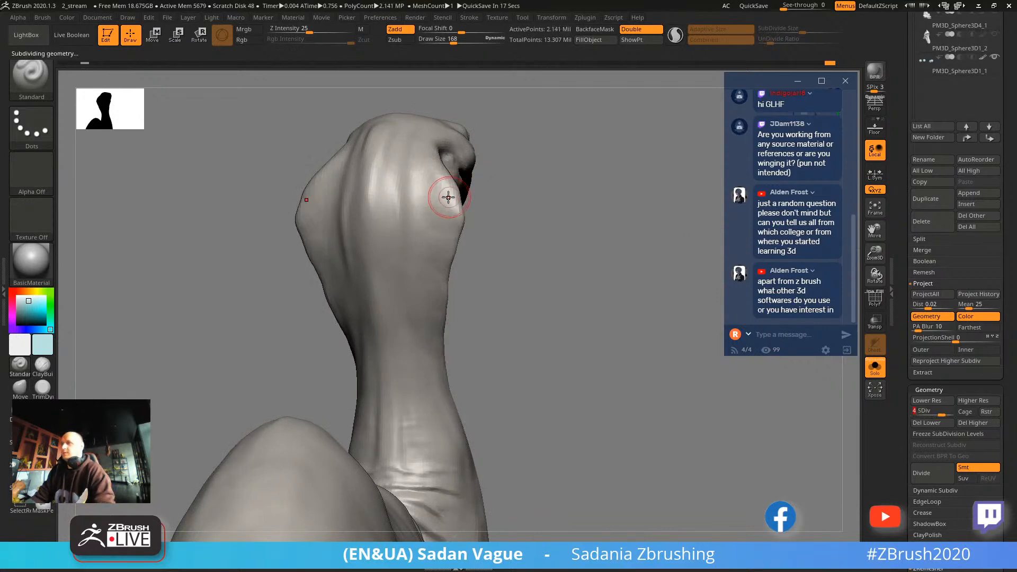
drag(537, 182, 272, 212)
mouse_move(583, 212)
mouse_down()
mouse_move(602, 222)
mouse_move(578, 272)
mouse_move(379, 175)
mouse_up()
mouse_move(371, 120)
alt+mouse_down()
mouse_move(422, 150)
mouse_move(424, 224)
mouse_move(393, 355)
mouse_move(363, 384)
alt+mouse_up()
key(bracketleft)
key(bracketleft)
key(bracketleft)
right_drag(363, 383, 424, 276)
drag(486, 236, 442, 253)
right_drag(246, 351, 449, 274)
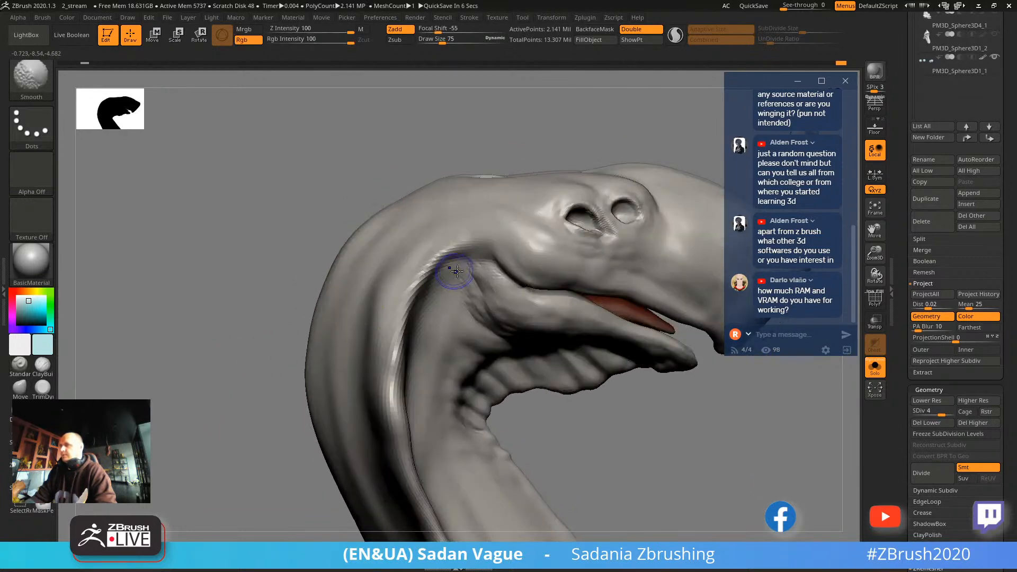
Smooth the crease behind the jaw and carve fine skin folds along the neck ridge at draw size 75.
shift+drag(449, 284, 475, 281)
drag(284, 339, 228, 343)
mouse_move(463, 259)
mouse_down()
mouse_move(448, 253)
mouse_move(386, 321)
mouse_up()
alt+right_drag(288, 422, 307, 341)
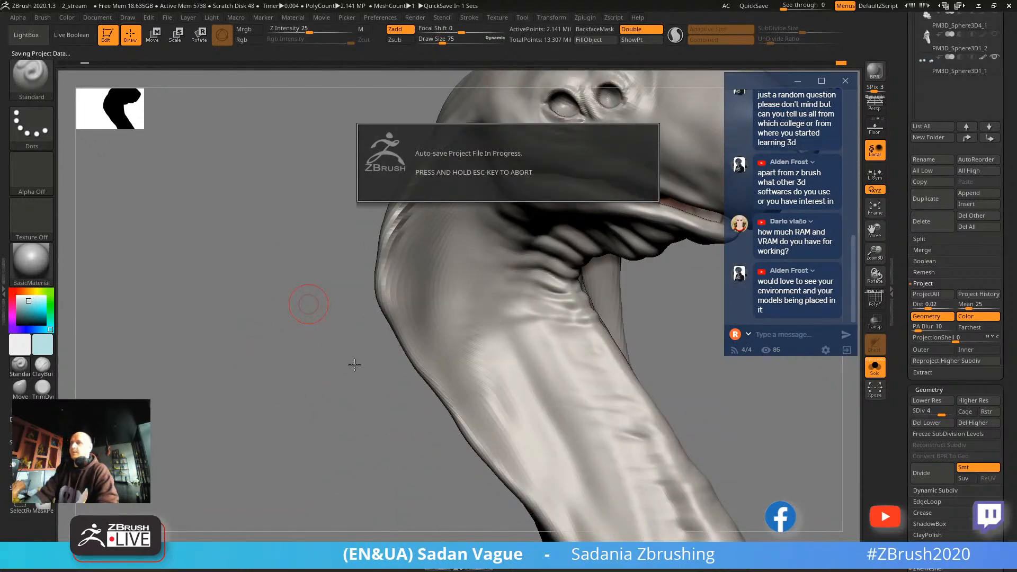
drag(331, 283, 399, 271)
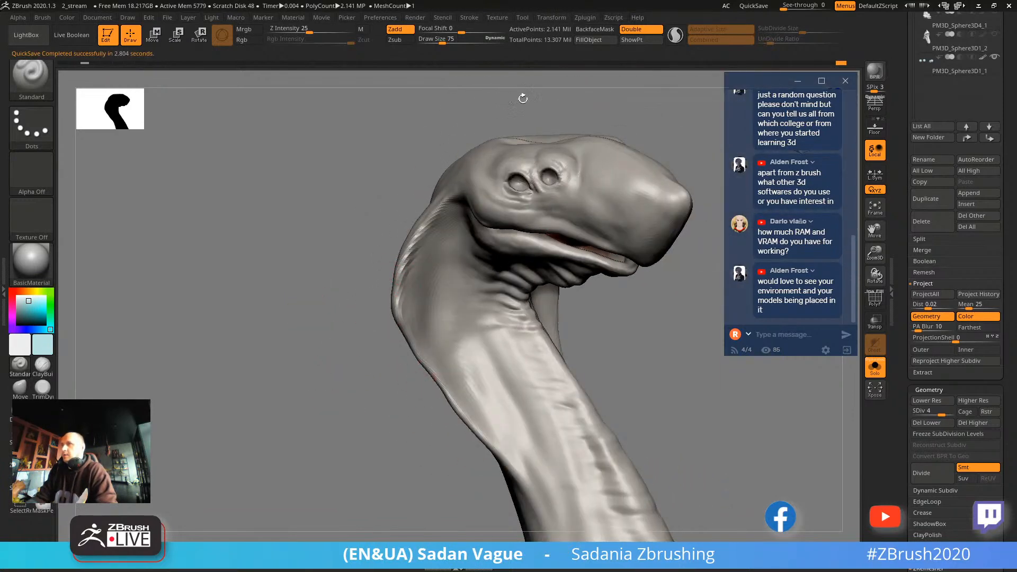
Turn on BackfaceMask and carve fine diagonal wrinkles along the upper neck ridge with the Standard brush, softening them with Smooth.
click(594, 30)
alt+drag(311, 331, 346, 382)
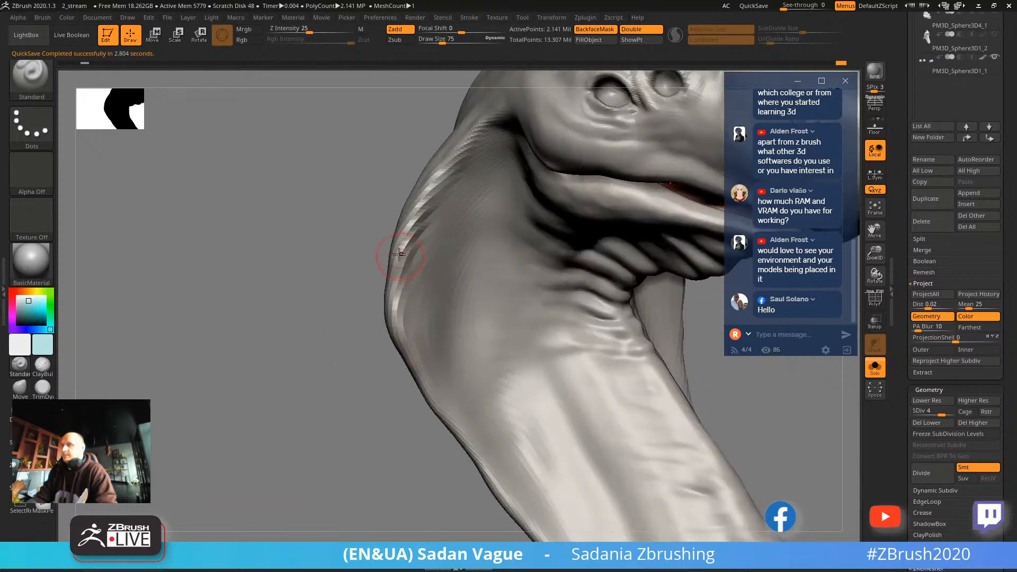
mouse_move(398, 256)
mouse_down()
mouse_move(395, 318)
mouse_move(411, 366)
mouse_move(498, 482)
mouse_move(475, 404)
mouse_move(627, 231)
mouse_move(483, 209)
mouse_up()
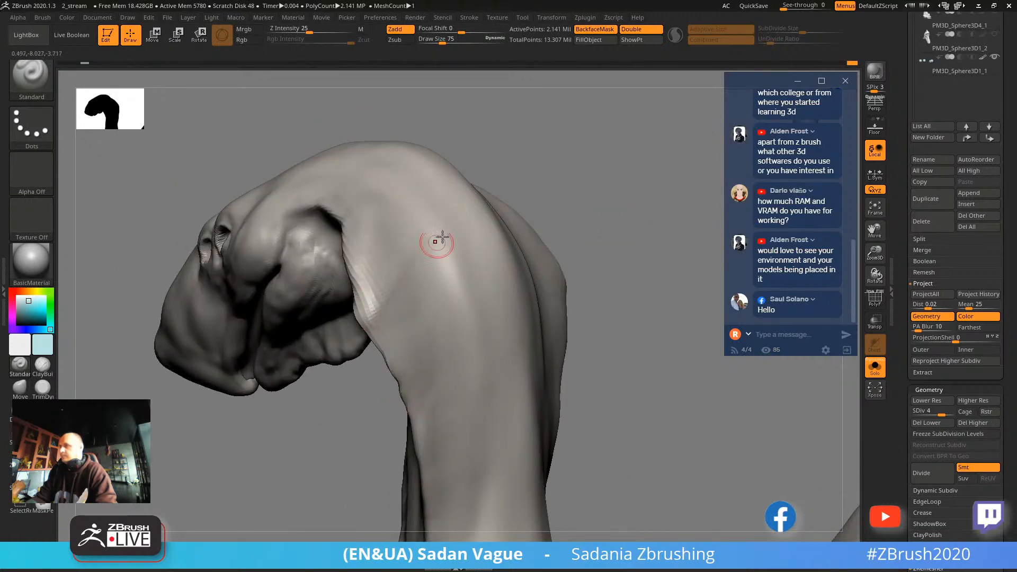
mouse_move(401, 372)
mouse_down()
mouse_move(439, 418)
mouse_move(458, 487)
mouse_up()
key(shift)
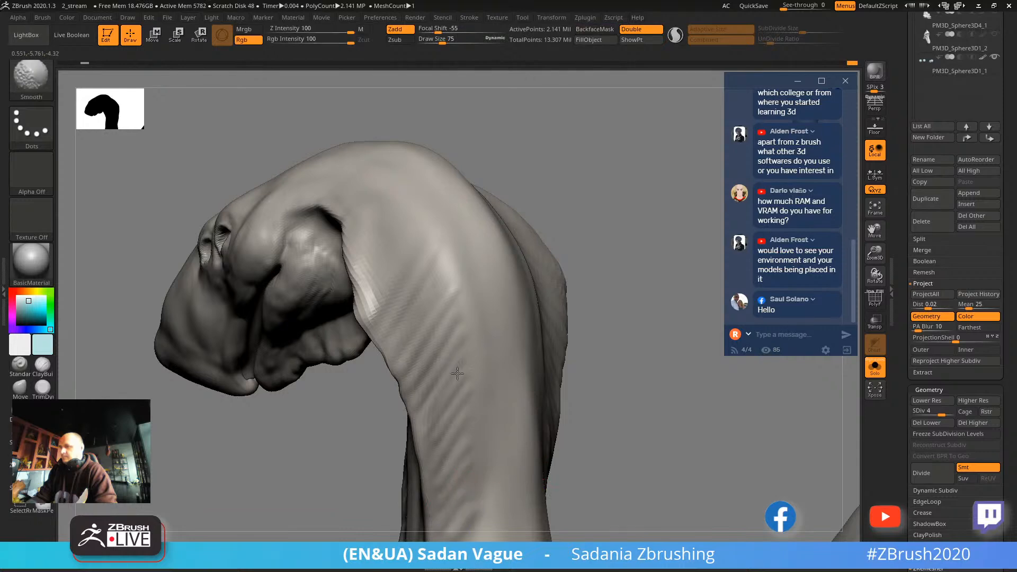
mouse_move(588, 270)
mouse_down()
mouse_move(619, 212)
mouse_move(601, 188)
mouse_up()
drag(396, 318, 415, 281)
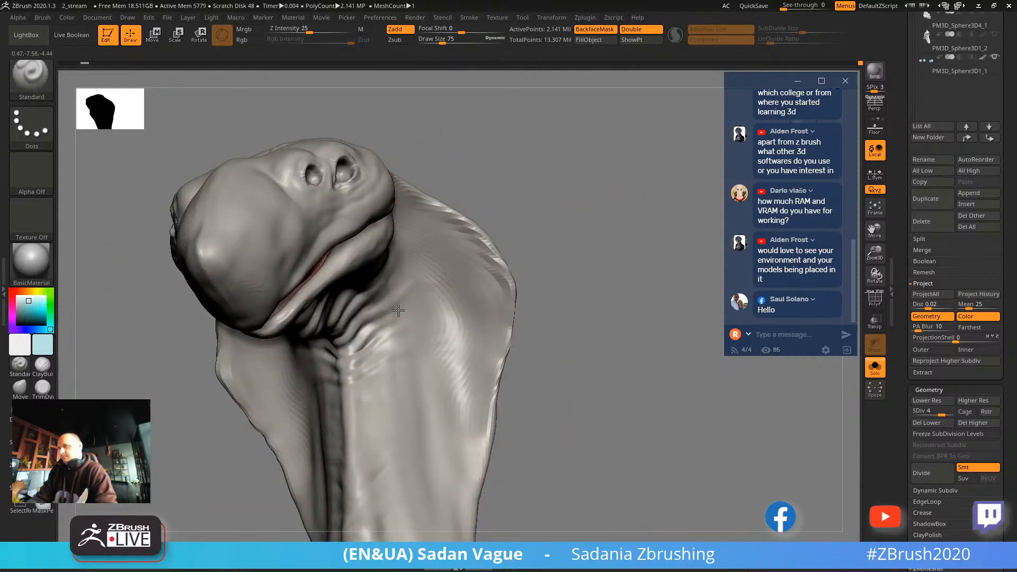
Sculpt a thin raised ridge down the side of the neck to its base with the Standard brush at draw size 75.
mouse_move(574, 241)
mouse_down()
mouse_move(628, 159)
mouse_move(618, 215)
mouse_move(652, 236)
mouse_move(630, 275)
mouse_move(599, 209)
mouse_move(615, 266)
mouse_move(454, 228)
mouse_up()
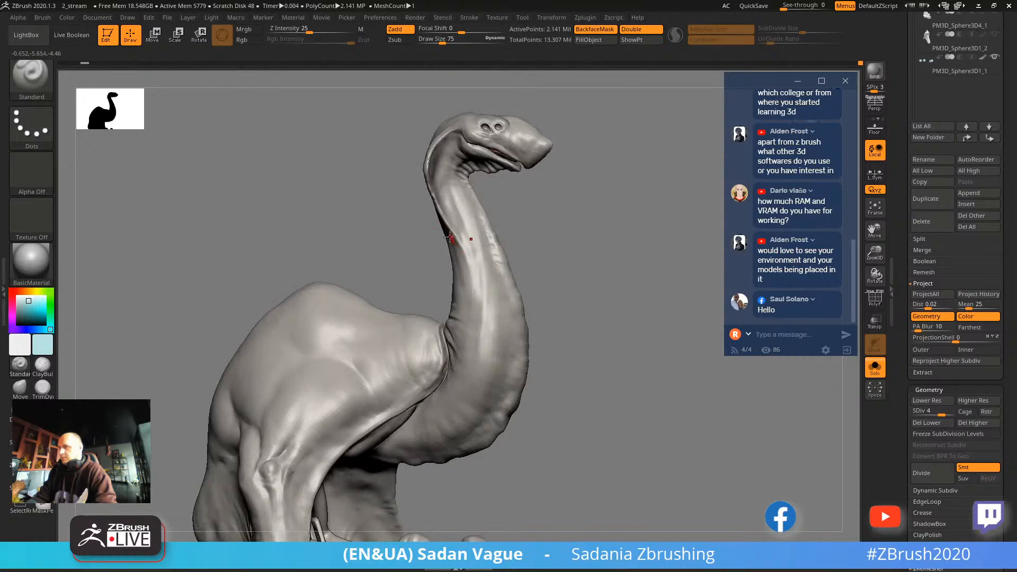
mouse_move(477, 318)
mouse_down()
mouse_move(567, 154)
mouse_move(595, 215)
mouse_move(407, 312)
mouse_up()
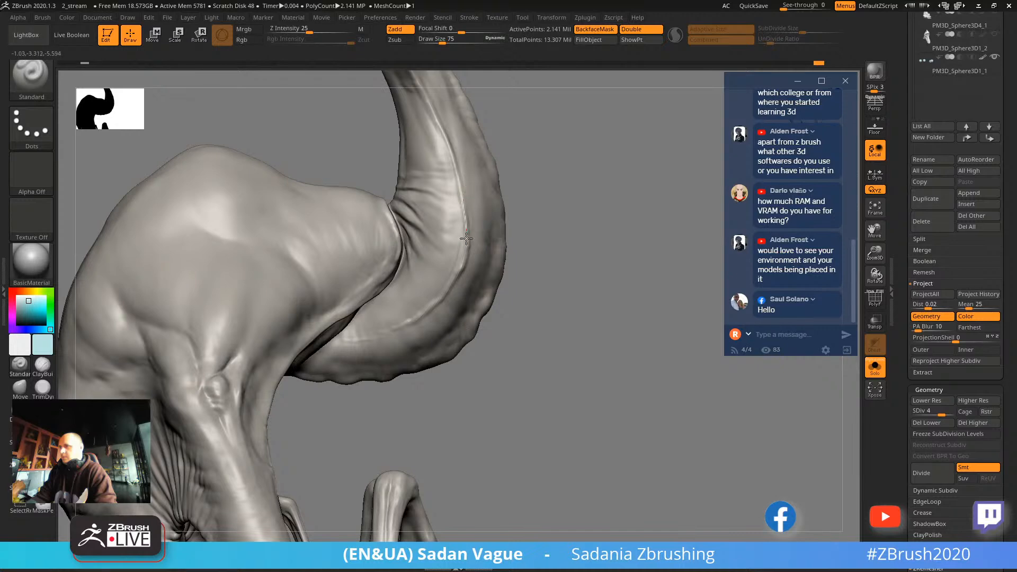
key(shift)
mouse_move(529, 223)
mouse_down()
mouse_move(586, 173)
mouse_move(577, 215)
mouse_move(449, 261)
mouse_up()
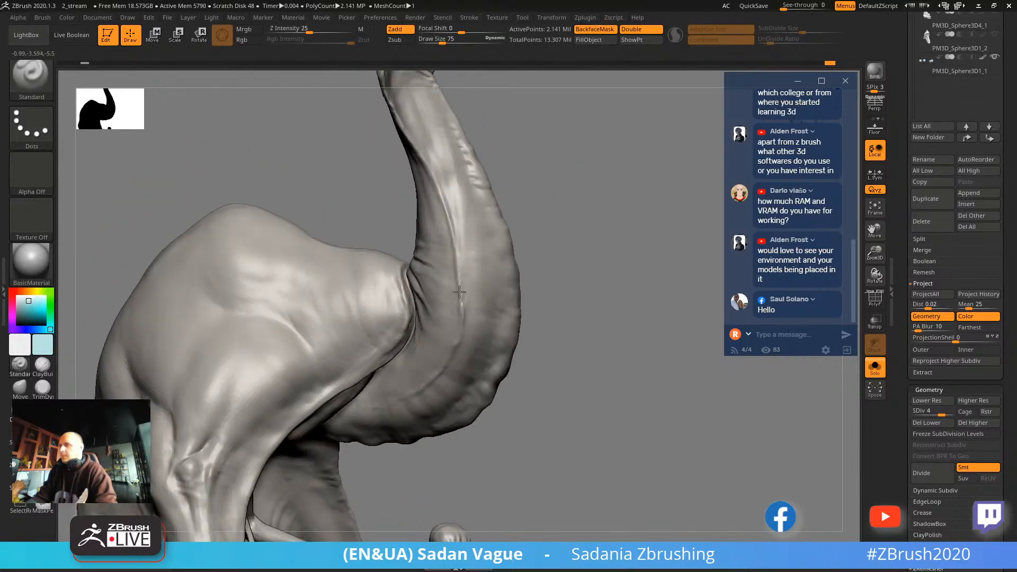
Subdivide the mesh to level 5 and refine the ridge at the neck's base with the Standard and Smooth brushes.
mouse_move(543, 279)
alt+mouse_down()
mouse_move(532, 200)
mouse_move(545, 222)
mouse_move(505, 238)
alt+mouse_up()
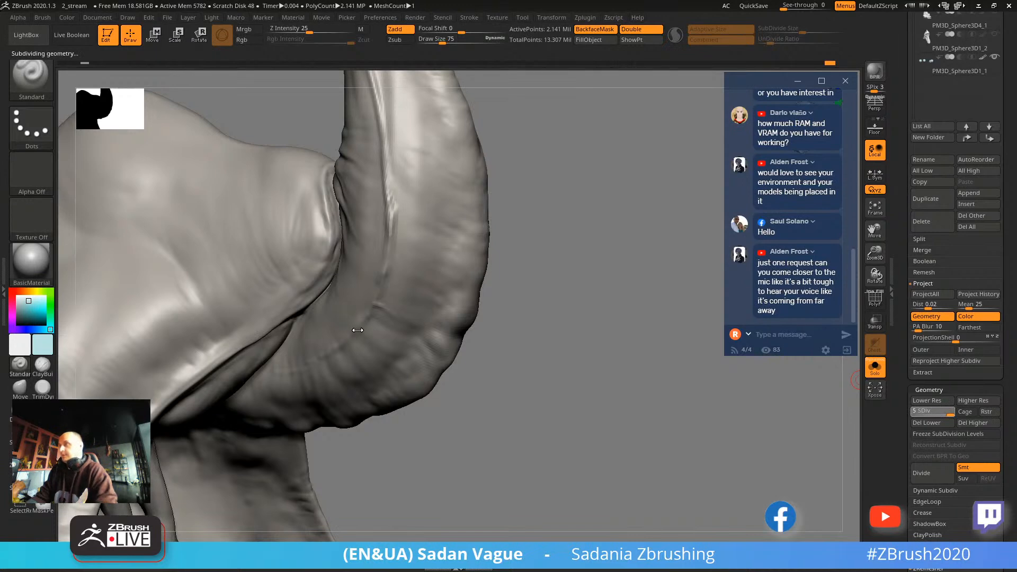
mouse_move(466, 300)
right_down()
mouse_move(517, 295)
mouse_move(553, 261)
right_up()
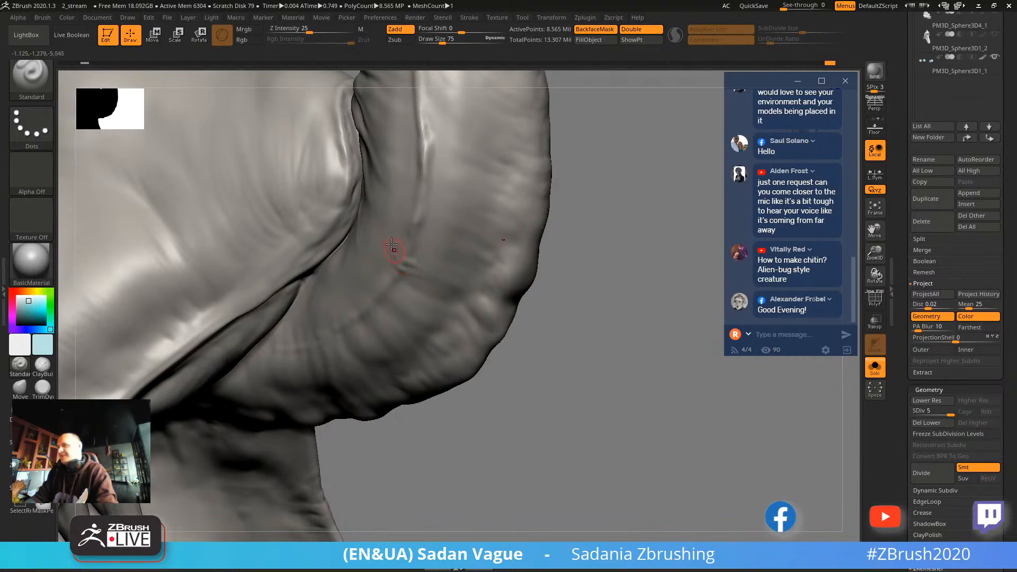
drag(545, 250, 501, 289)
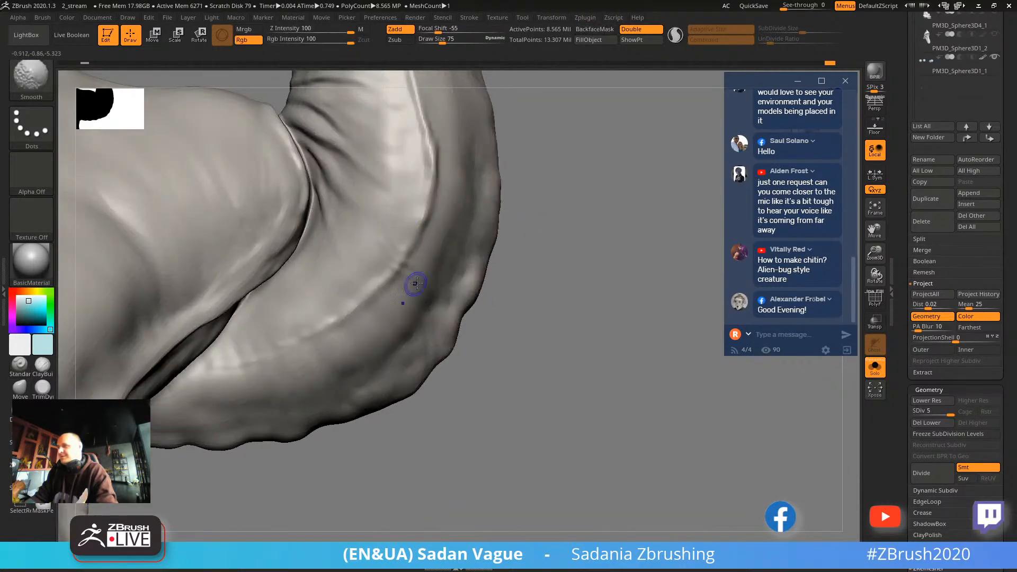
mouse_move(515, 198)
alt+mouse_down()
mouse_move(572, 249)
mouse_move(551, 251)
alt+mouse_up()
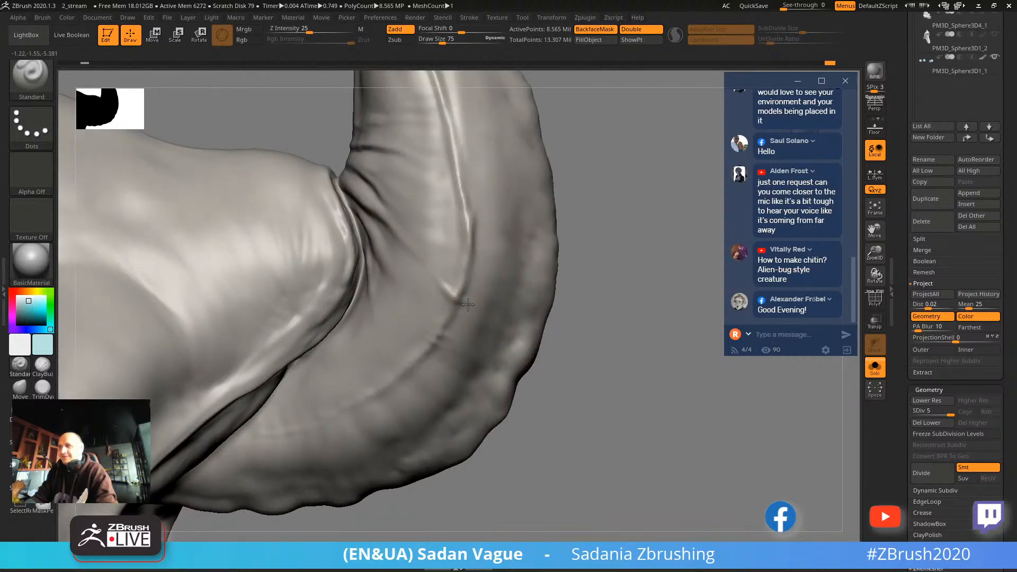
key(shift)
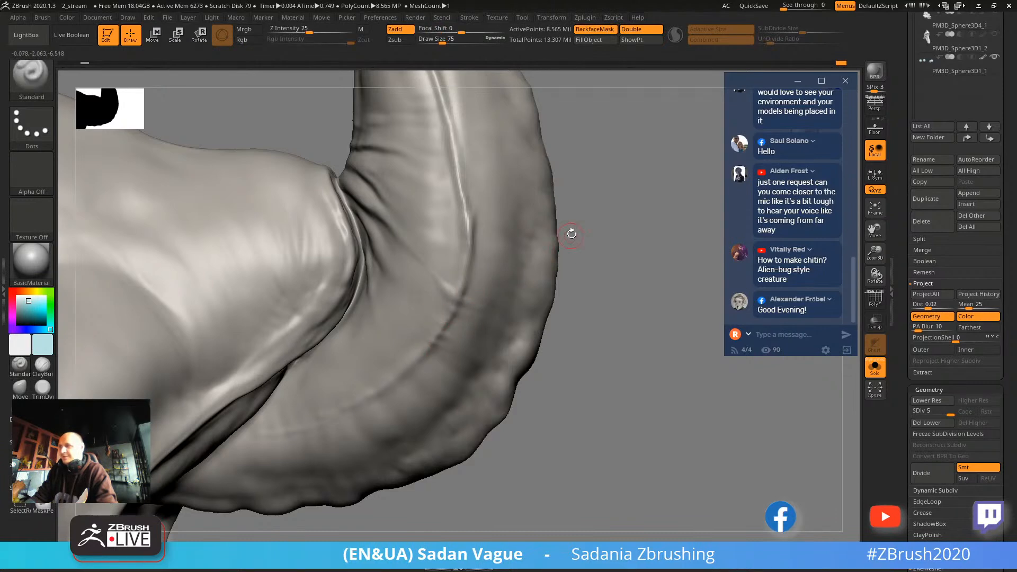
Carve fine short wrinkles along the neck flap's edge behind the jaw with the Standard brush at draw size 29.
alt+drag(569, 235, 582, 359)
alt+drag(574, 201, 567, 278)
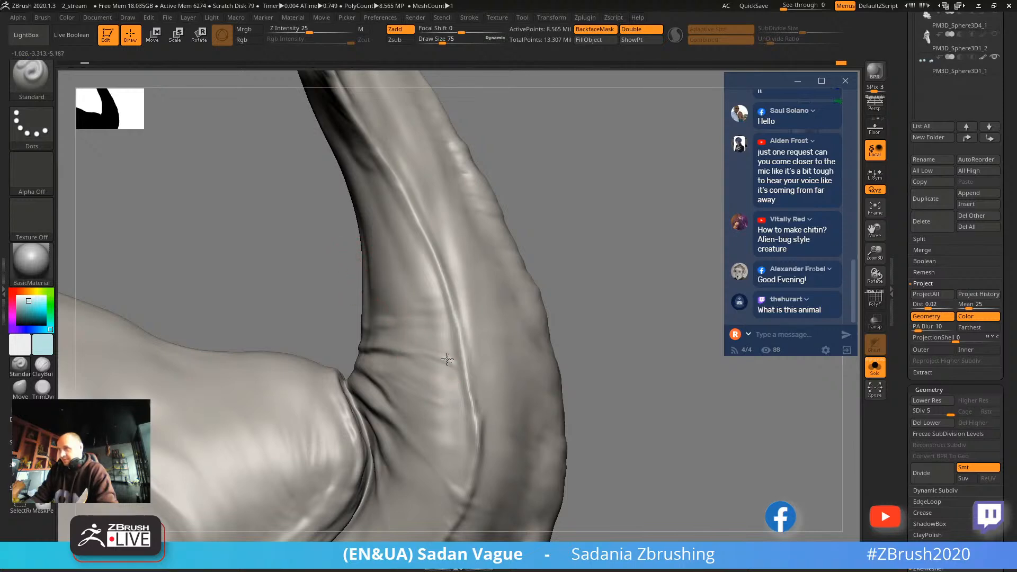
drag(576, 250, 577, 249)
mouse_move(547, 260)
mouse_down()
mouse_move(563, 90)
mouse_move(577, 173)
mouse_move(590, 163)
mouse_move(602, 183)
mouse_move(565, 215)
mouse_move(581, 209)
mouse_move(620, 222)
mouse_move(588, 212)
mouse_move(601, 127)
mouse_move(617, 207)
mouse_move(621, 163)
mouse_move(638, 152)
mouse_move(624, 170)
mouse_move(649, 179)
mouse_move(646, 284)
mouse_move(638, 218)
mouse_move(558, 254)
mouse_move(559, 245)
mouse_move(574, 272)
mouse_move(609, 272)
mouse_move(406, 268)
mouse_up()
mouse_move(552, 257)
mouse_down()
mouse_move(551, 243)
mouse_move(626, 189)
mouse_move(613, 216)
mouse_move(590, 212)
mouse_move(628, 223)
mouse_move(690, 186)
mouse_move(633, 277)
mouse_move(614, 259)
mouse_move(454, 205)
mouse_up()
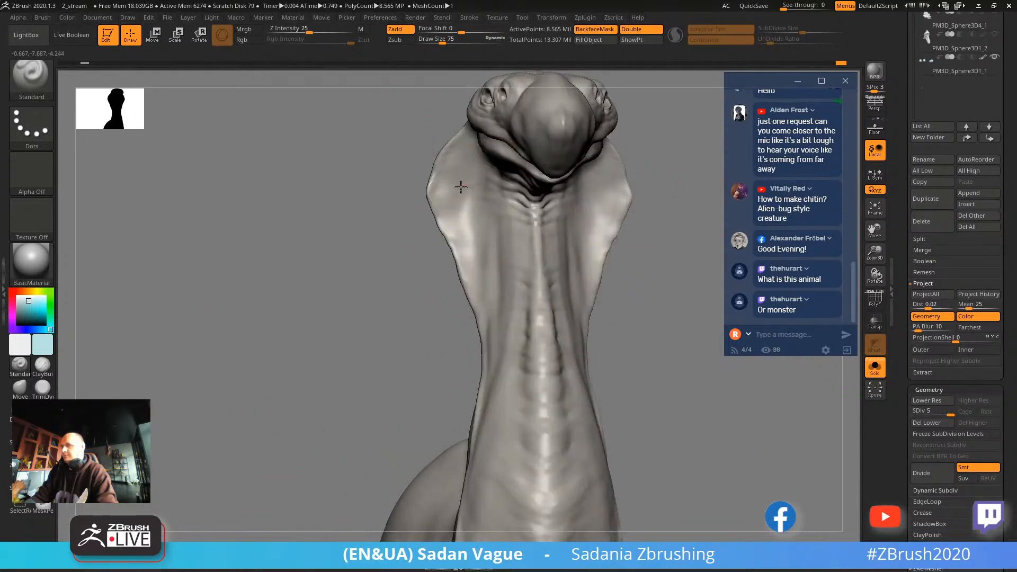
mouse_move(403, 247)
mouse_down()
mouse_move(383, 316)
mouse_move(663, 225)
mouse_move(586, 354)
mouse_move(629, 356)
mouse_move(613, 400)
mouse_move(597, 325)
mouse_up()
mouse_move(261, 411)
mouse_down()
mouse_move(309, 438)
mouse_move(291, 422)
mouse_move(306, 357)
mouse_move(261, 415)
mouse_move(209, 331)
mouse_move(455, 209)
mouse_up()
key(s)
drag(432, 268, 424, 299)
key(s)
drag(445, 261, 419, 261)
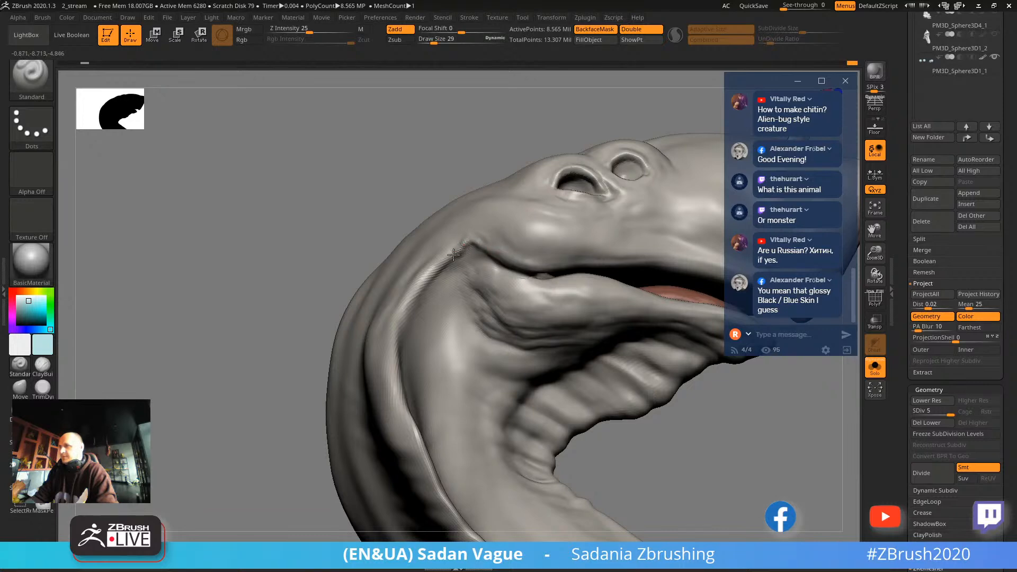
mouse_move(439, 201)
mouse_down()
mouse_move(361, 134)
mouse_move(256, 295)
mouse_move(340, 265)
mouse_move(295, 284)
mouse_move(312, 236)
mouse_up()
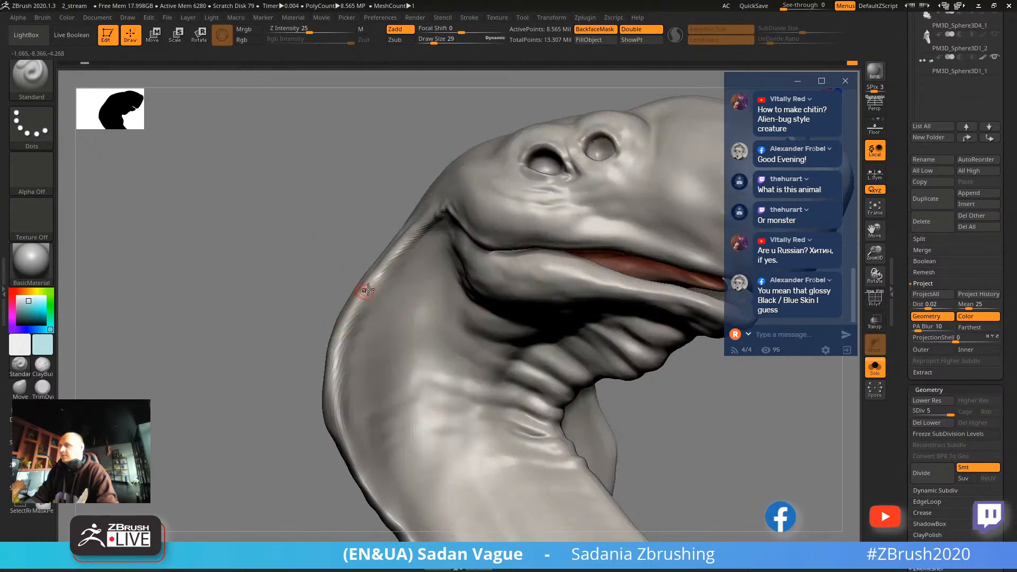
Sculpt curved skin folds on the side of the neck below the jaw corner and soften them with Smooth.
mouse_move(261, 367)
mouse_down()
mouse_move(276, 328)
mouse_move(325, 390)
mouse_move(312, 370)
mouse_move(302, 408)
mouse_move(371, 254)
mouse_up()
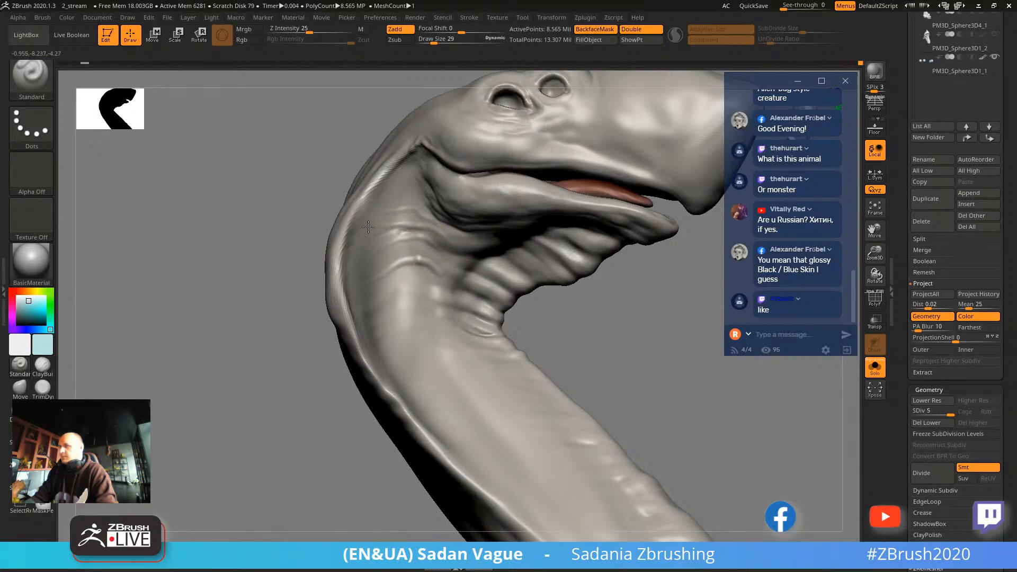
key(shift)
mouse_move(297, 402)
mouse_down()
mouse_move(246, 388)
mouse_move(419, 259)
mouse_up()
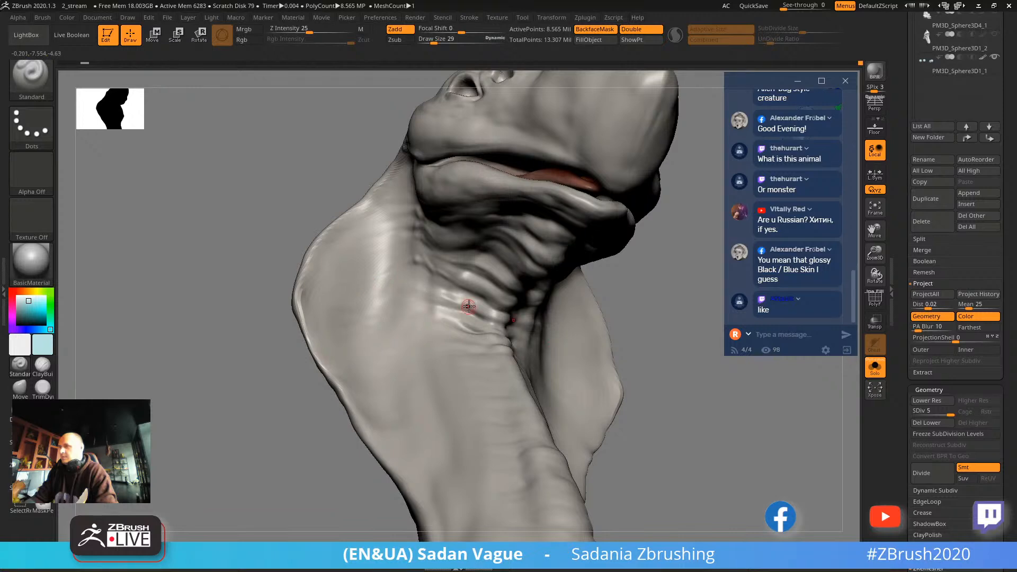
key(shift)
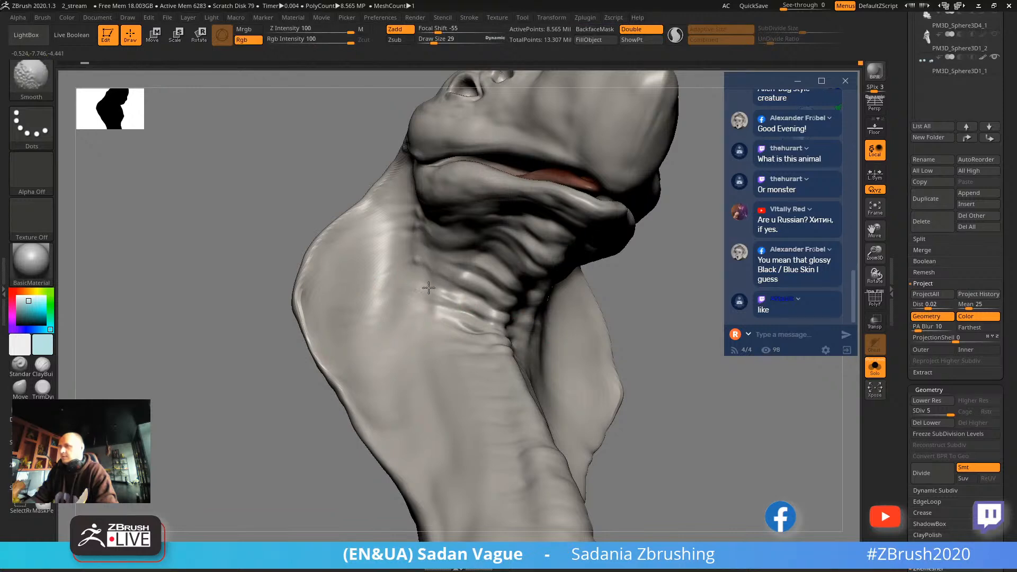
Sculpt rows of short wrinkles down the neck flap and upper neck at draw size 79, softening them with Smooth.
mouse_move(554, 345)
mouse_down()
mouse_move(609, 227)
mouse_move(604, 281)
mouse_move(635, 195)
mouse_move(635, 284)
mouse_move(504, 341)
mouse_up()
key(bracketright)
key(bracketright)
key(bracketright)
key(bracketright)
key(bracketright)
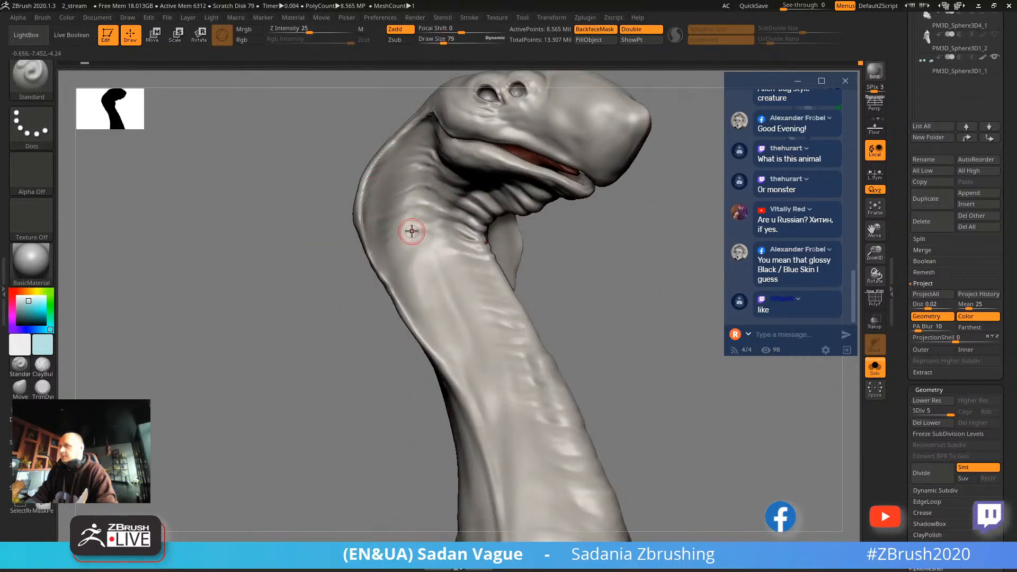
key(shift)
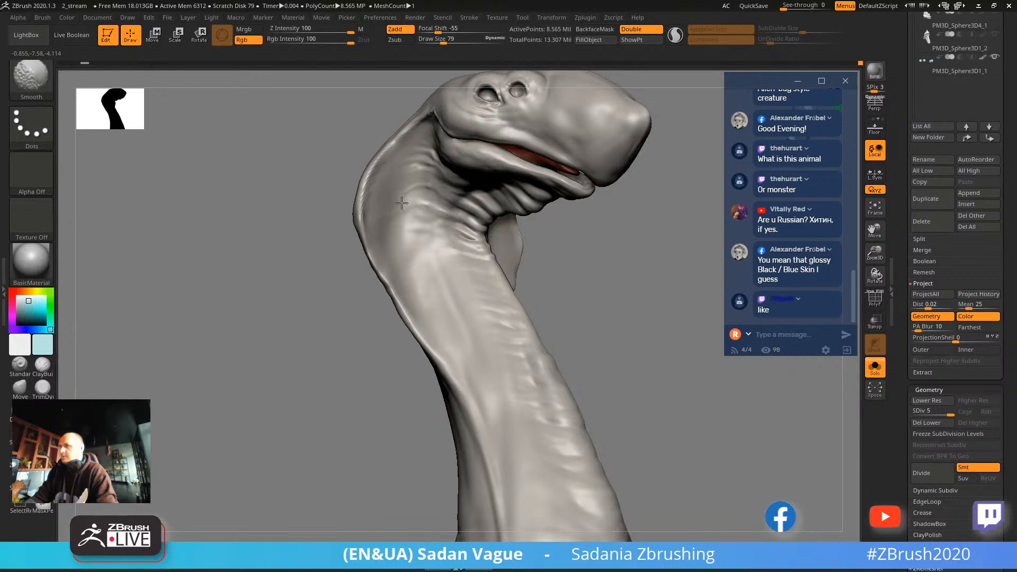
drag(352, 333, 326, 315)
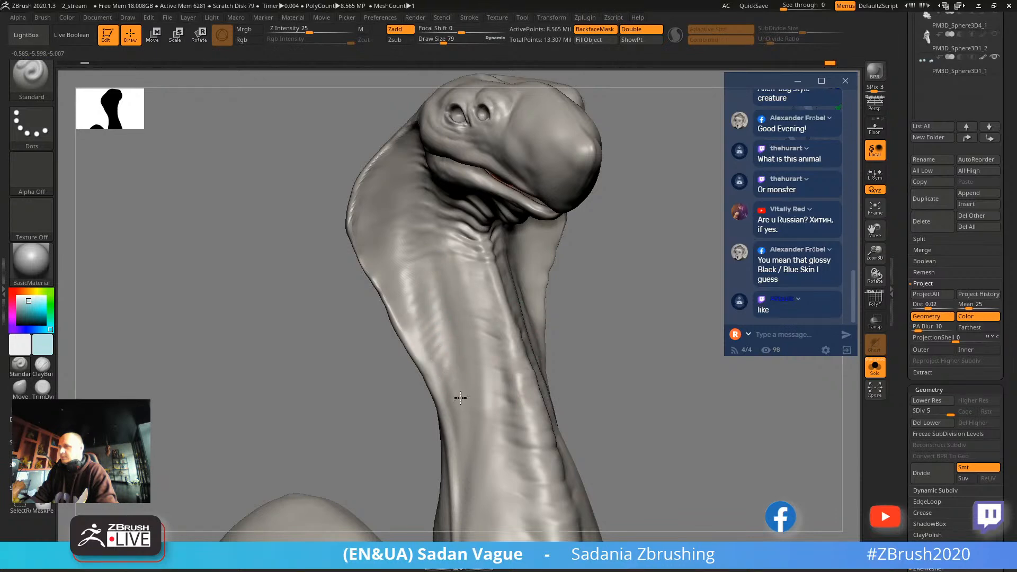
key(shift)
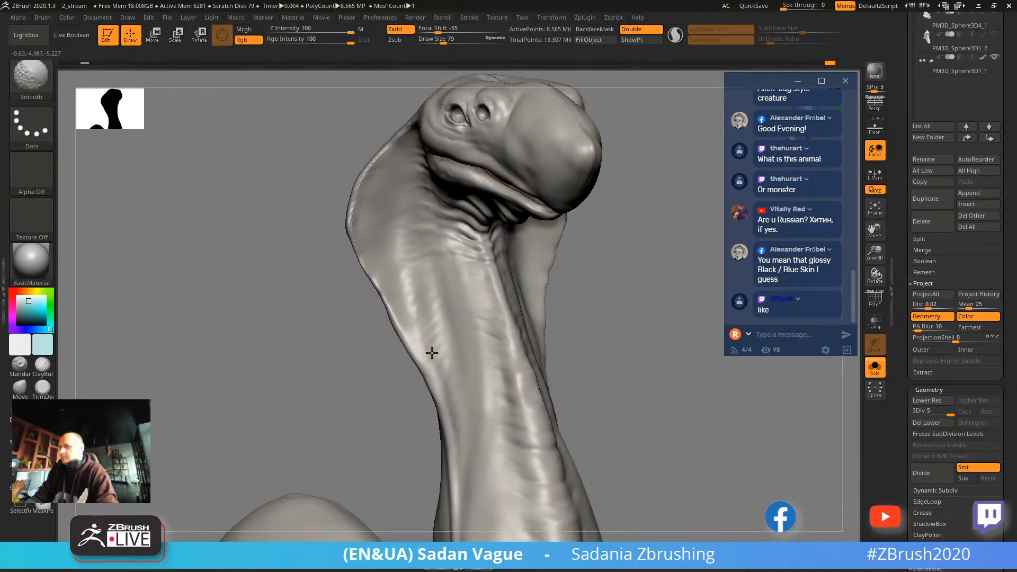
Add short diagonal folds beside the bumps down the front of the neck and blend them with Smooth.
mouse_move(613, 364)
alt+mouse_down()
mouse_move(583, 227)
mouse_move(454, 200)
alt+mouse_up()
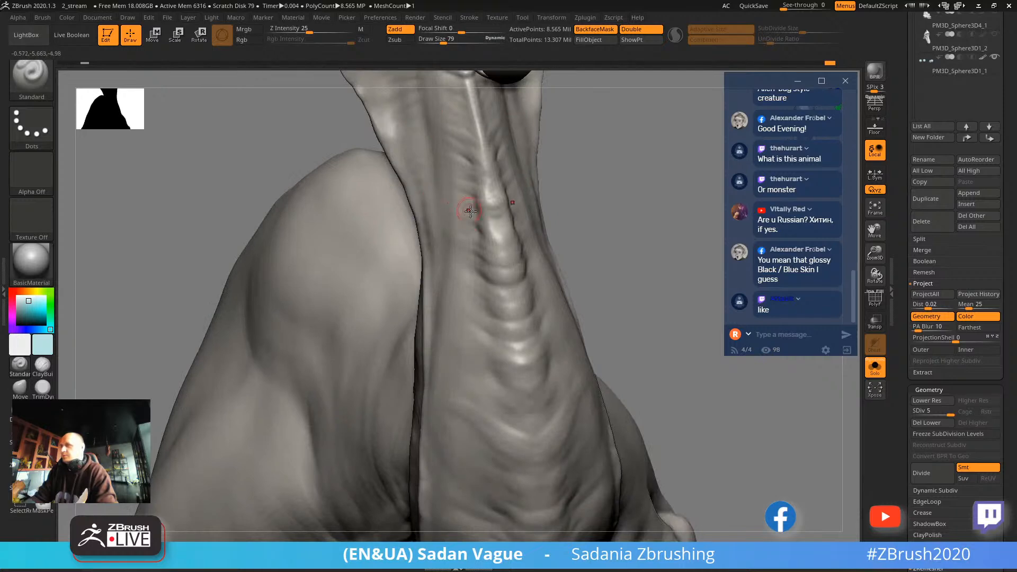
drag(567, 189, 504, 200)
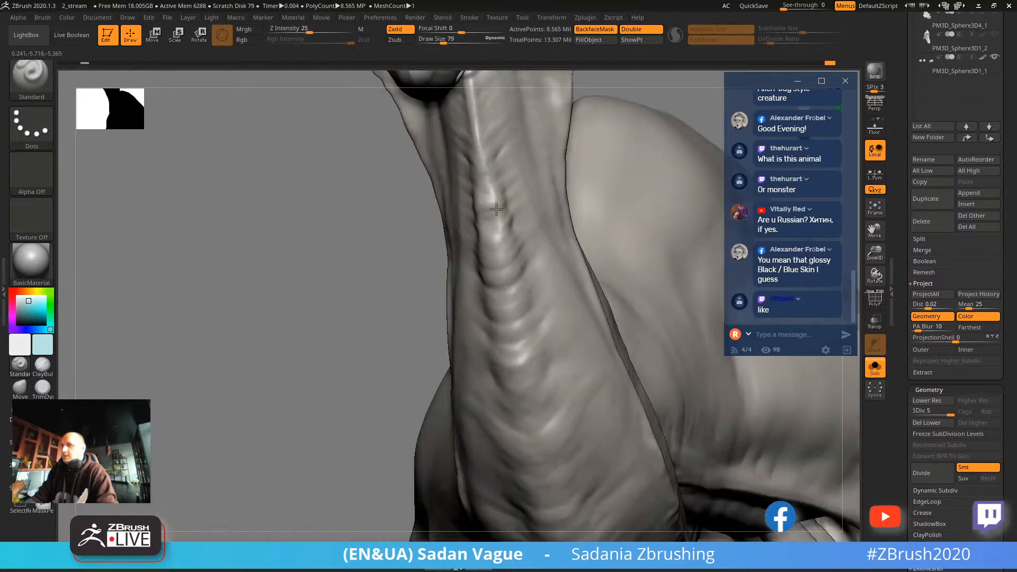
drag(427, 238, 499, 216)
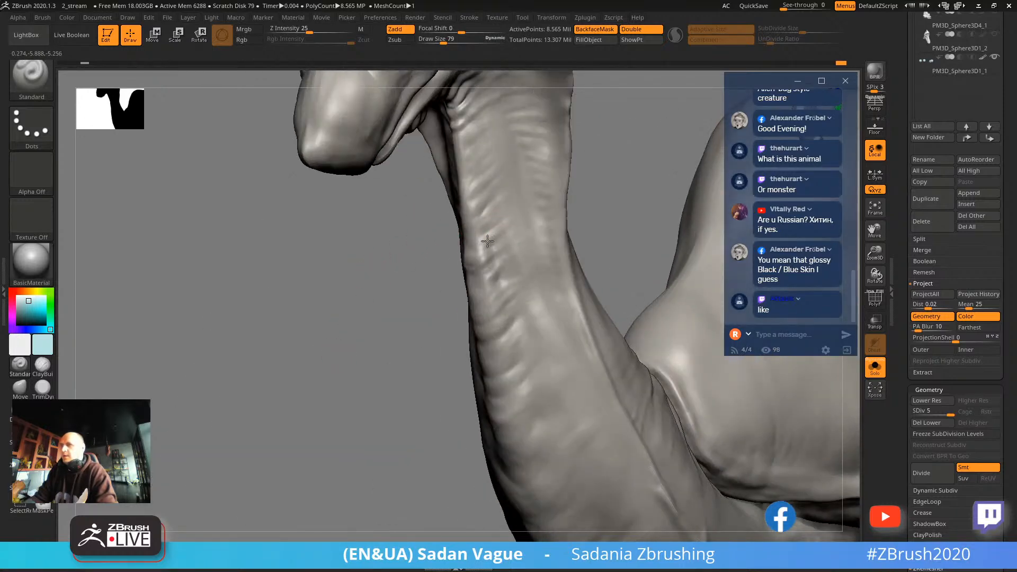
drag(430, 287, 311, 186)
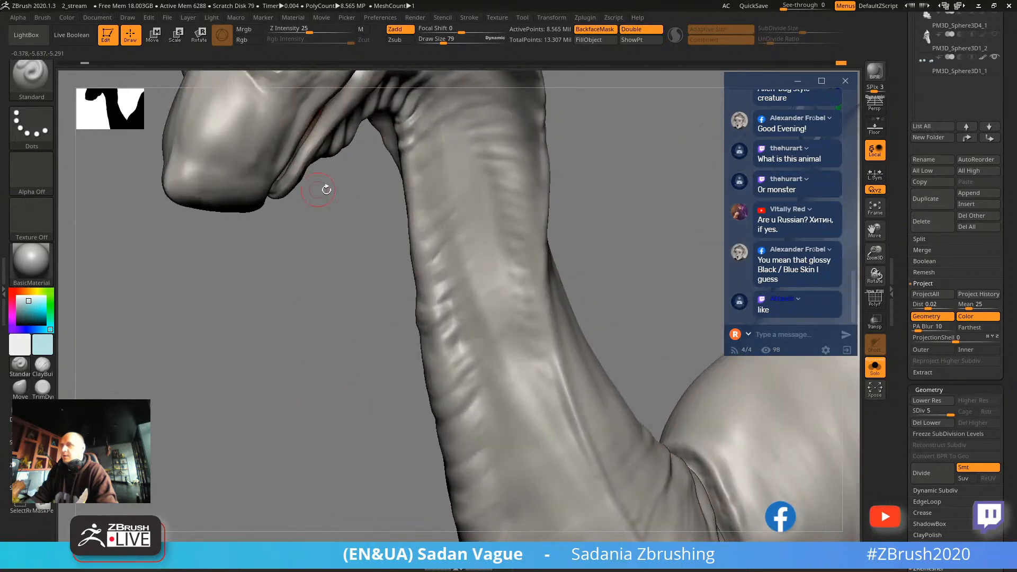
key(shift)
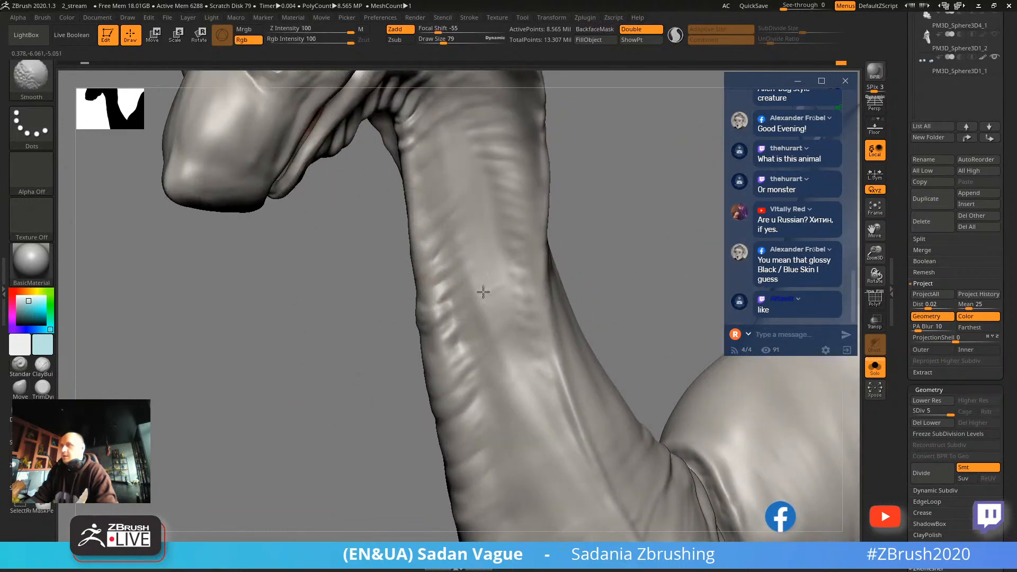
Extend the diagonal skin folds across the middle of the neck from the front bumps toward the side ridge, then smooth them.
mouse_move(395, 431)
mouse_down()
mouse_move(381, 411)
mouse_move(601, 334)
mouse_move(587, 258)
mouse_move(601, 263)
mouse_move(494, 220)
mouse_up()
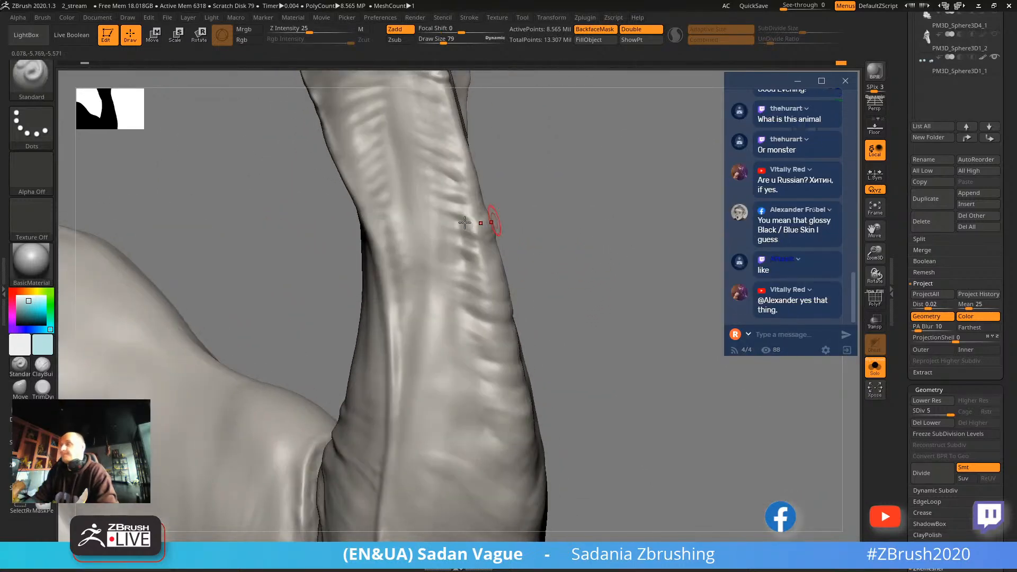
drag(455, 275, 438, 243)
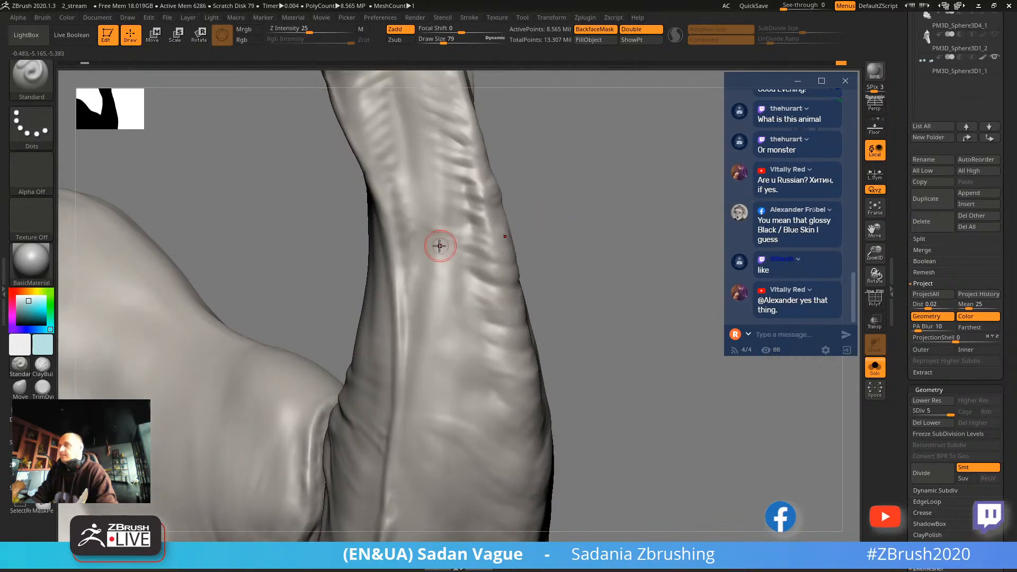
drag(530, 253, 428, 259)
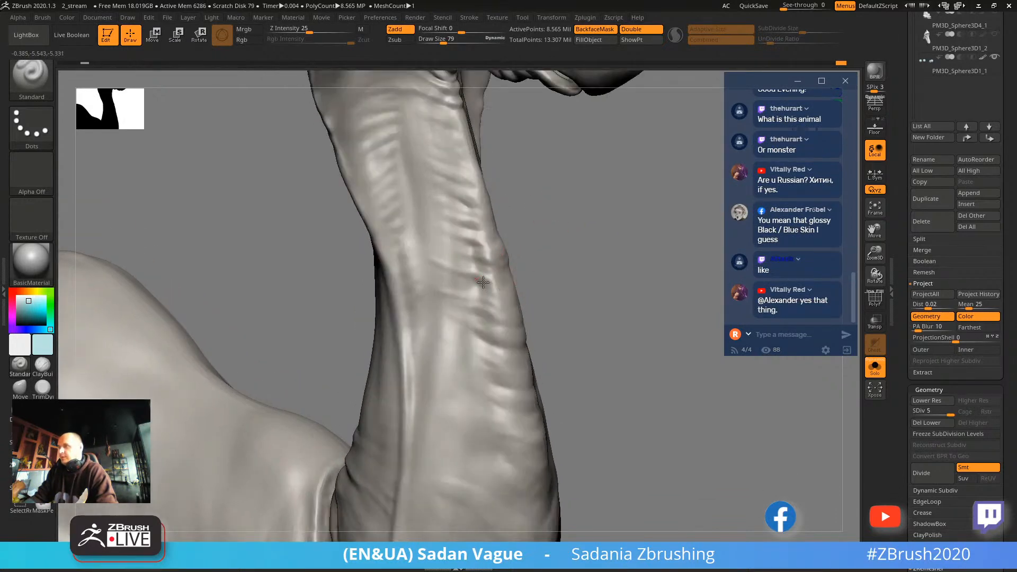
key(shift)
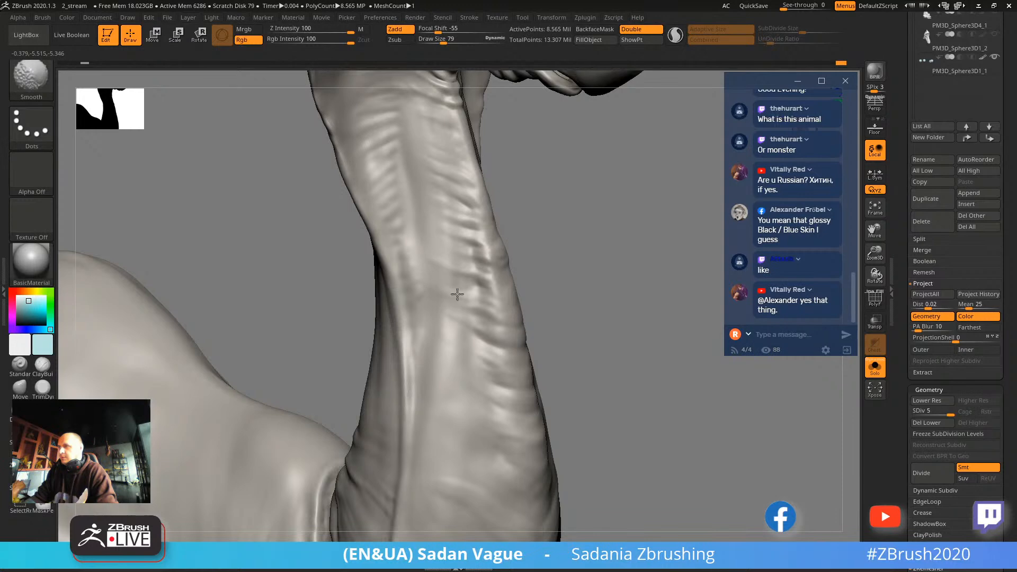
drag(525, 273, 525, 204)
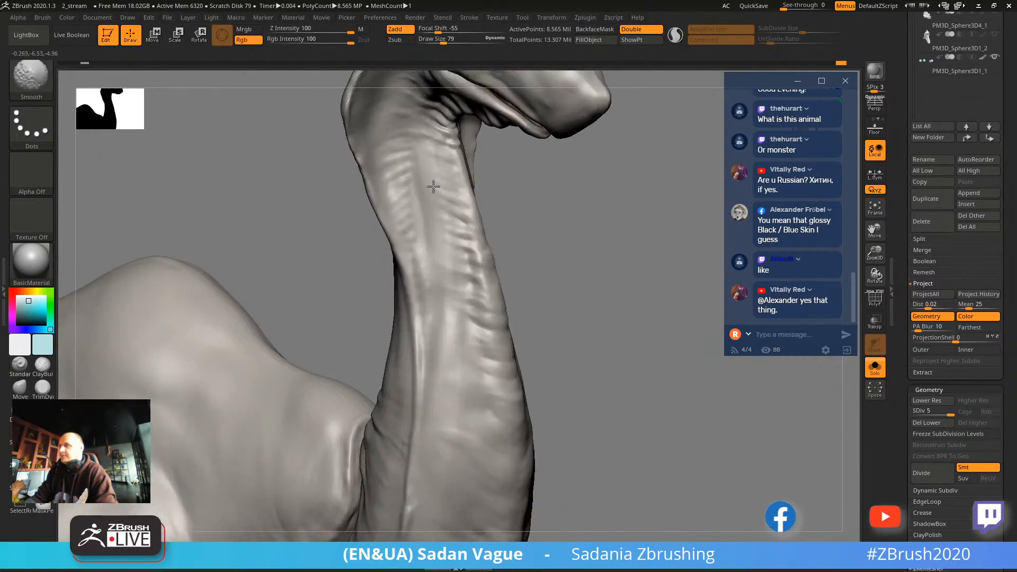
Carve closely spaced diagonal wrinkles between the side ridge and the shoulder crease at the neck's base, softening them with Smooth.
mouse_move(443, 201)
mouse_down()
mouse_move(540, 212)
mouse_move(554, 193)
mouse_move(336, 184)
mouse_up()
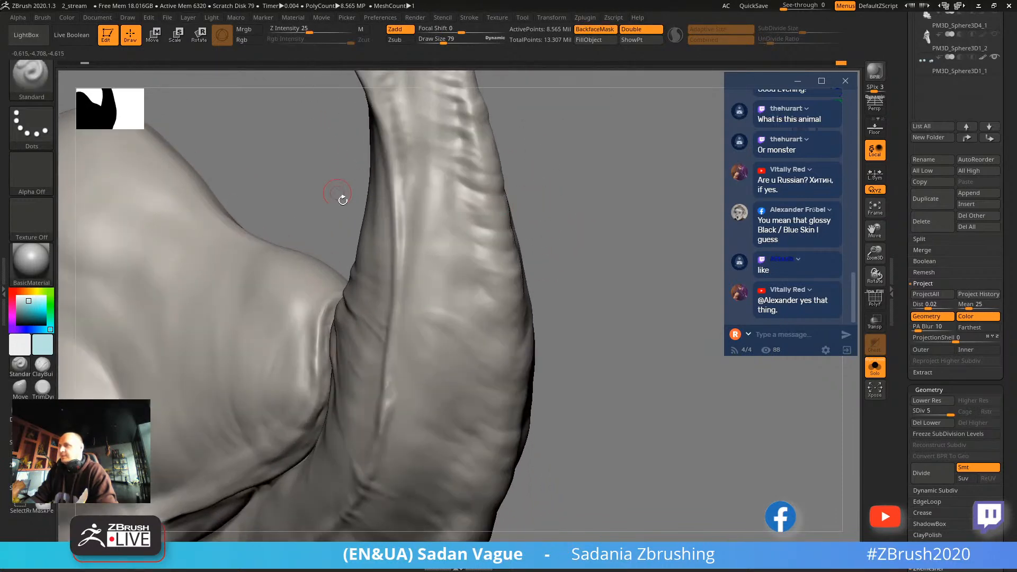
drag(535, 216, 375, 261)
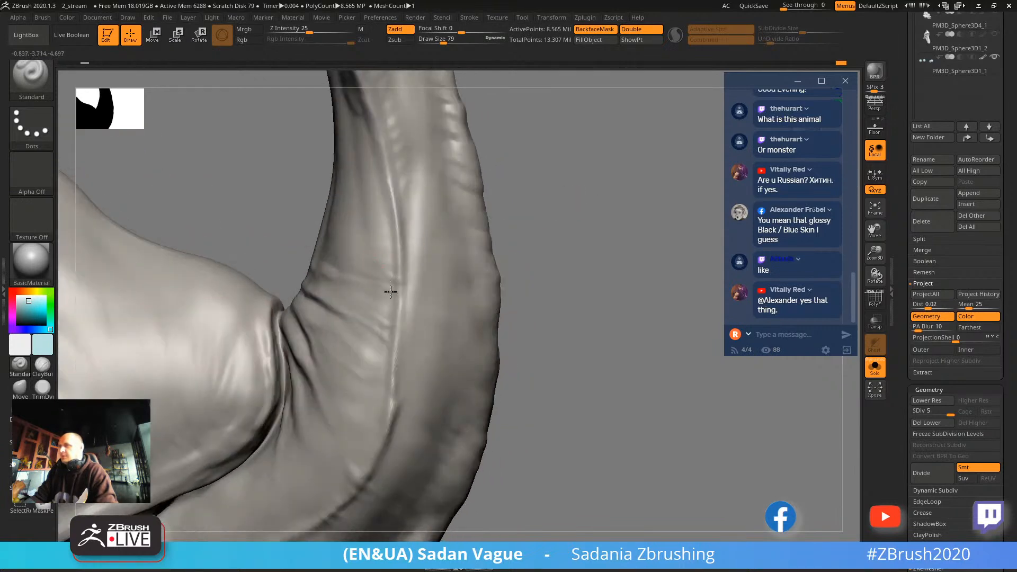
mouse_move(395, 332)
mouse_down()
mouse_move(318, 295)
mouse_move(375, 352)
mouse_move(351, 358)
mouse_move(375, 368)
mouse_up()
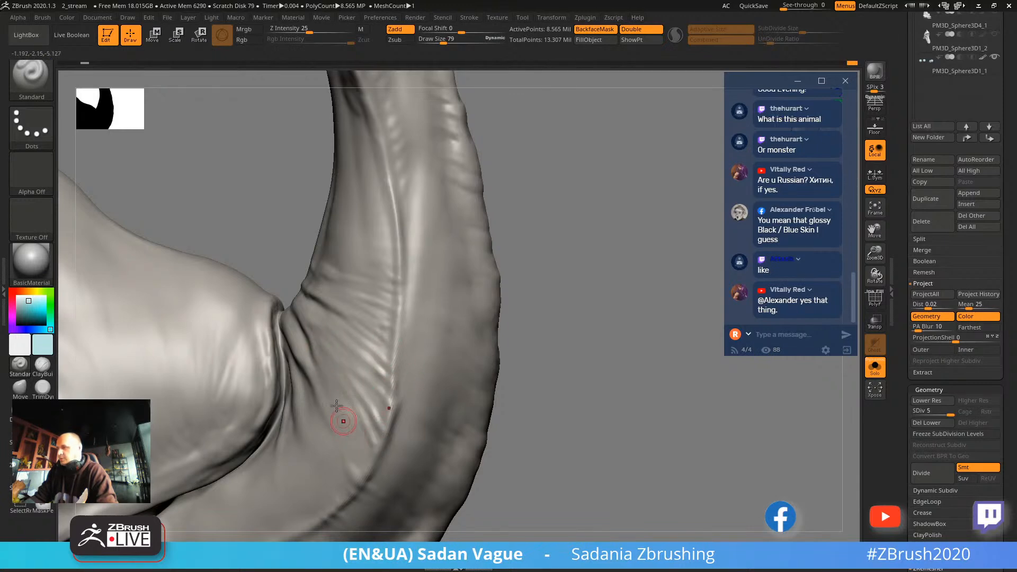
key(shift)
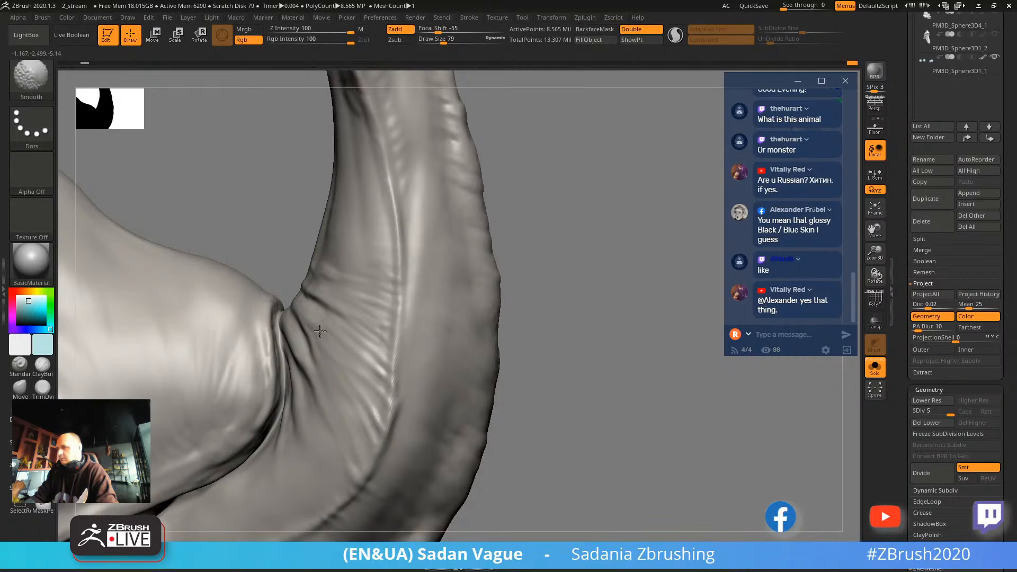
mouse_move(583, 302)
alt+mouse_down()
mouse_move(535, 283)
mouse_move(613, 270)
mouse_move(611, 262)
mouse_move(635, 341)
mouse_move(437, 320)
alt+mouse_up()
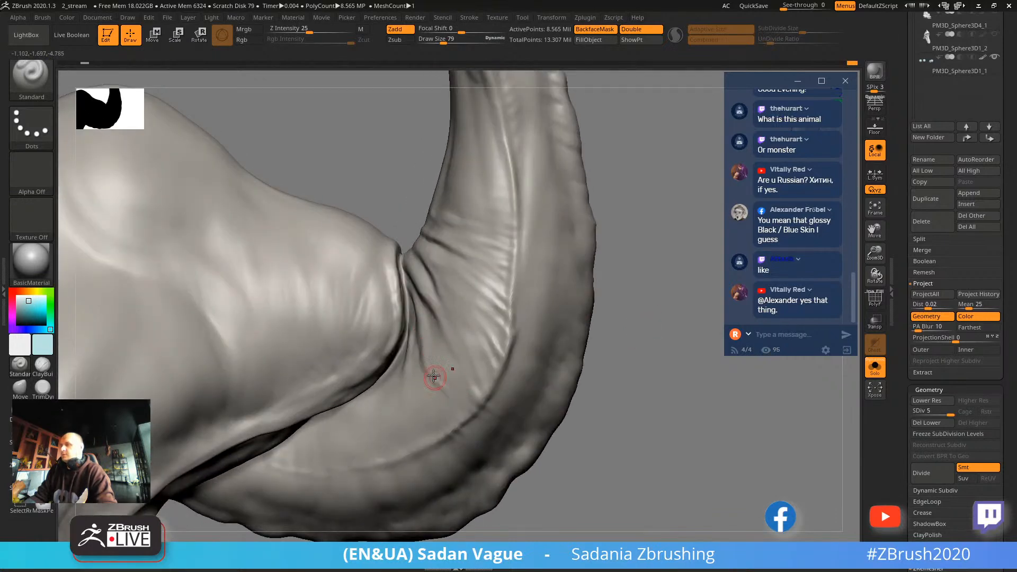
shift+drag(431, 347, 456, 405)
Refine the wrinkles on the opposite side of the neck's base with the Standard and Smooth brushes.
mouse_move(609, 365)
alt+mouse_down()
mouse_move(596, 289)
mouse_move(617, 295)
mouse_move(563, 245)
alt+mouse_up()
mouse_move(572, 177)
alt+mouse_down()
mouse_move(575, 220)
mouse_move(533, 197)
alt+mouse_up()
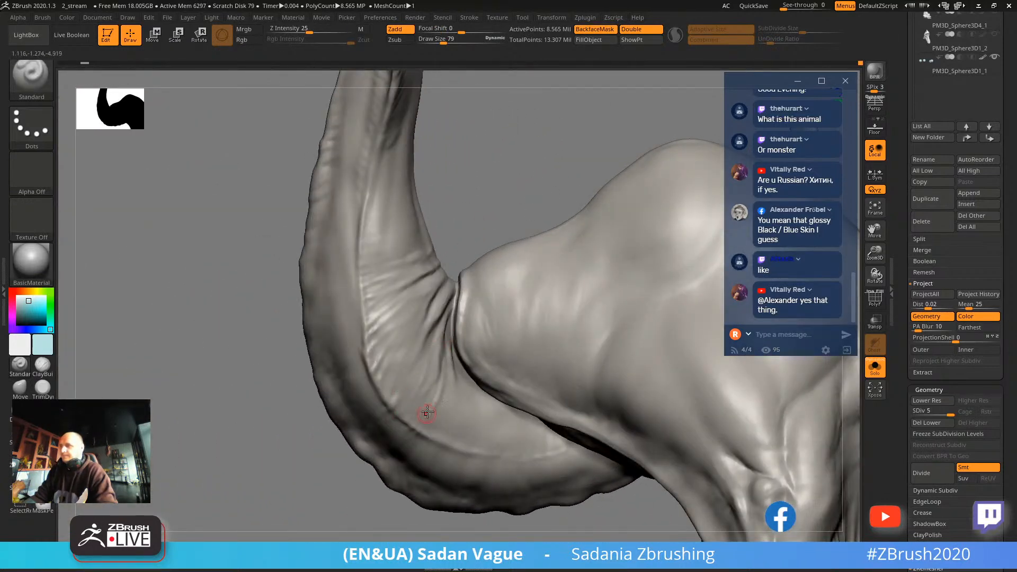
key(shift)
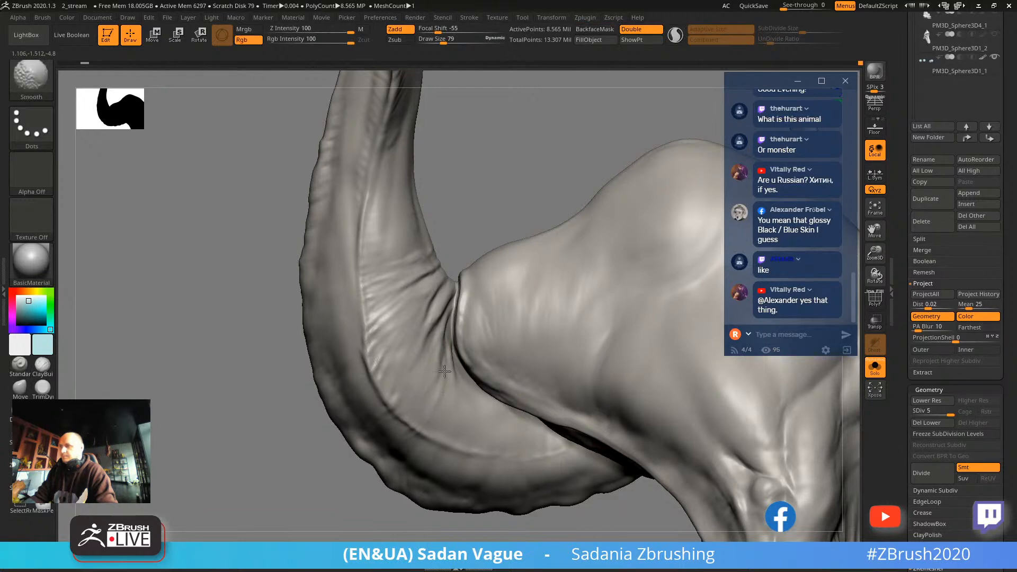
Add fine wrinkles beside the ridge on the middle of the neck, above the base folds, and soften them with Smooth.
mouse_move(499, 229)
mouse_down()
mouse_move(589, 200)
mouse_move(435, 272)
mouse_up()
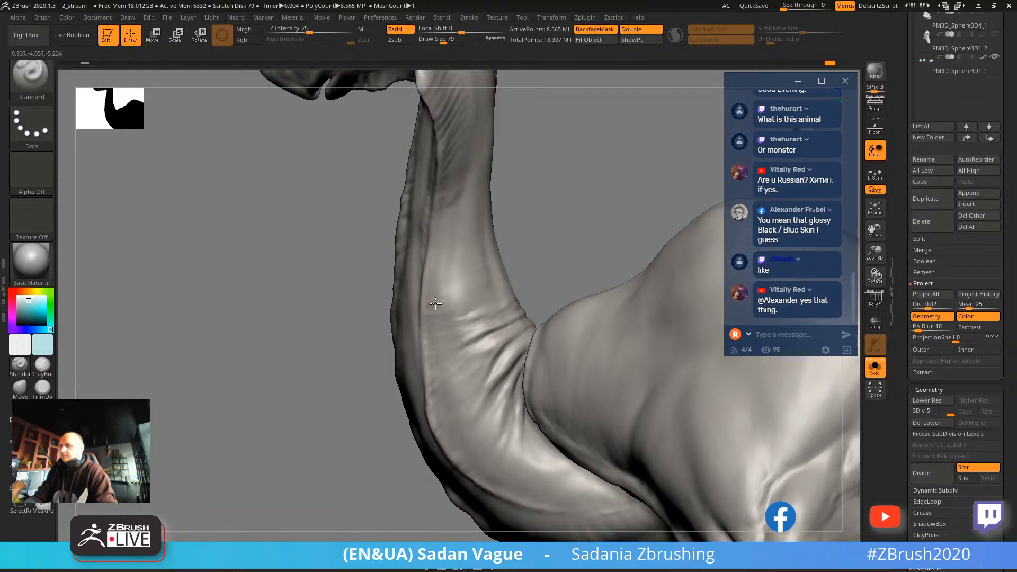
key(shift)
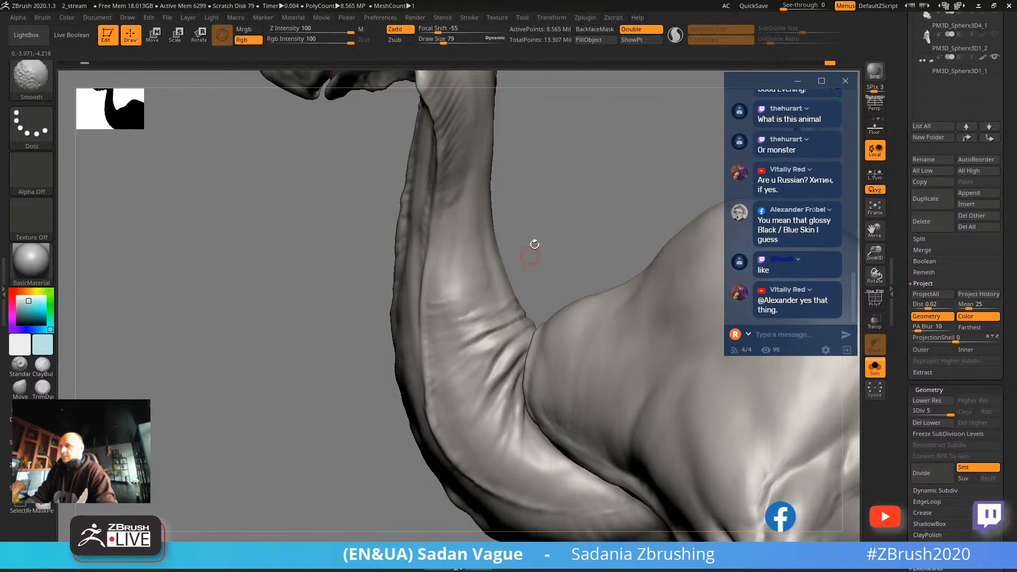
shift+drag(530, 259, 465, 250)
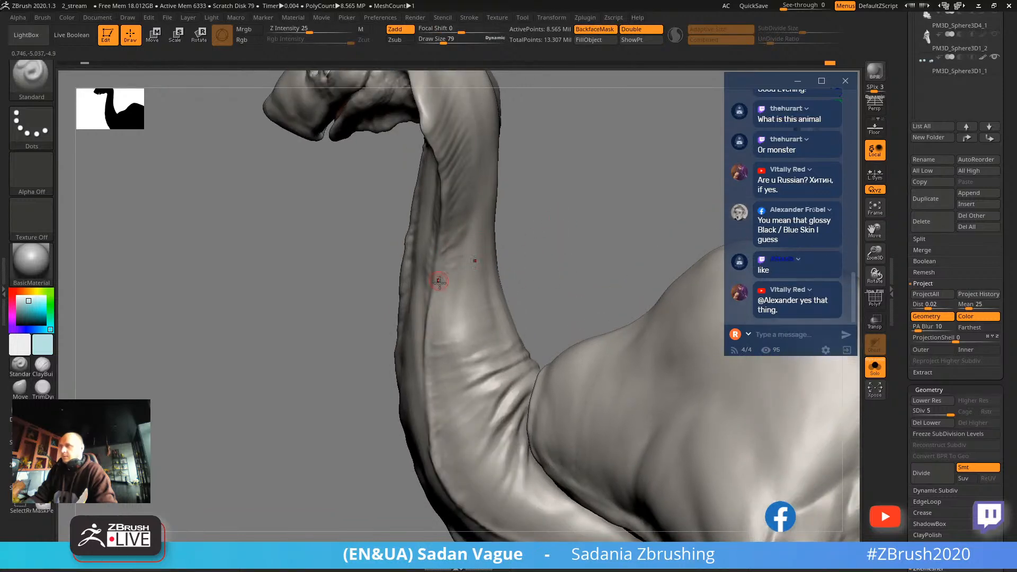
key(shift)
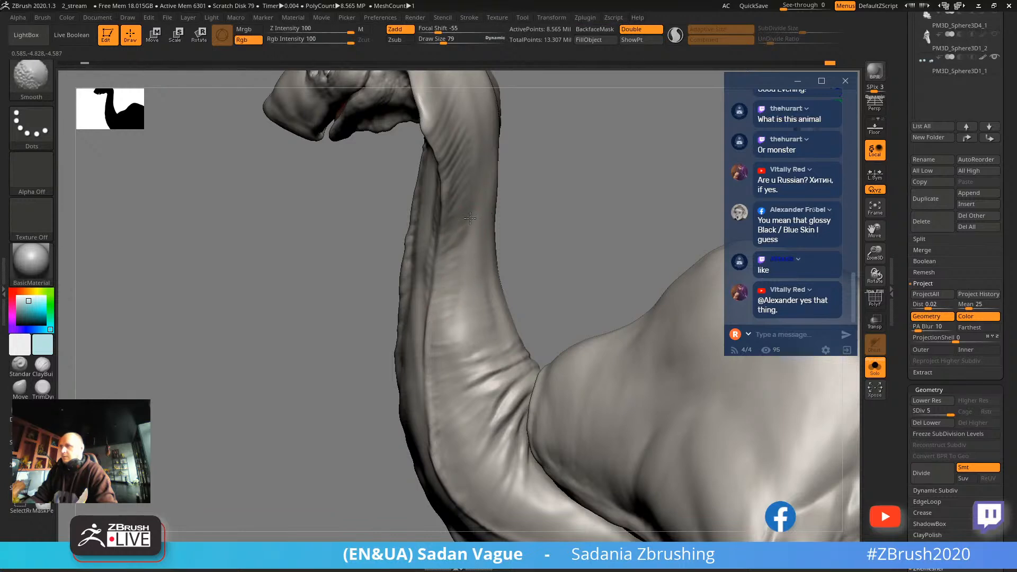
Refine the diagonal wrinkles on the outer side of the neck flap behind the head with the Standard and Smooth brushes.
mouse_move(504, 136)
mouse_down()
mouse_move(581, 277)
mouse_move(430, 239)
mouse_up()
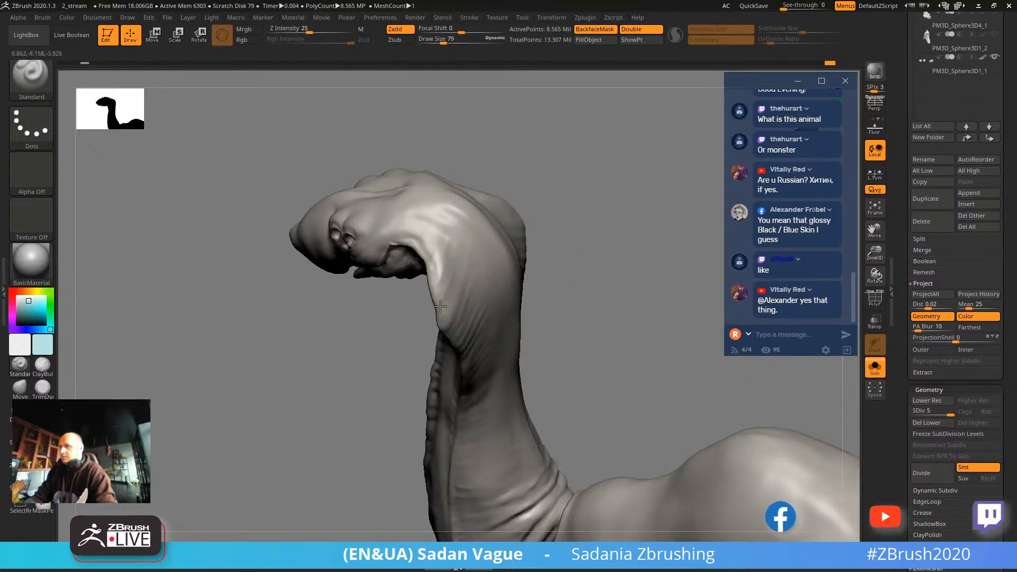
mouse_move(402, 339)
mouse_down()
mouse_move(409, 399)
mouse_move(401, 347)
mouse_move(531, 209)
mouse_move(463, 263)
mouse_up()
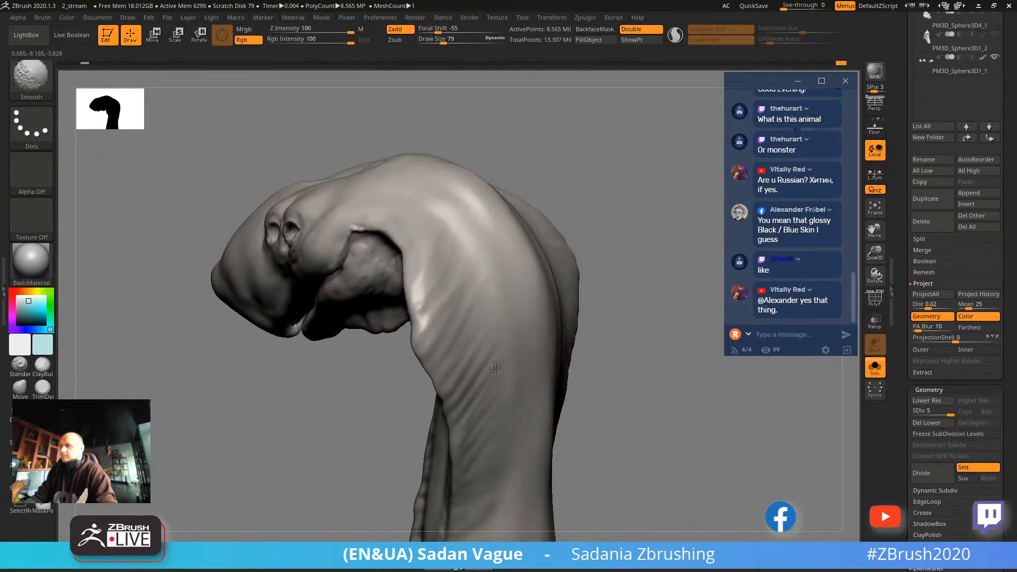
mouse_move(586, 411)
mouse_down()
mouse_move(567, 245)
mouse_move(622, 233)
mouse_move(626, 214)
mouse_move(625, 256)
mouse_move(669, 355)
mouse_move(419, 138)
mouse_up()
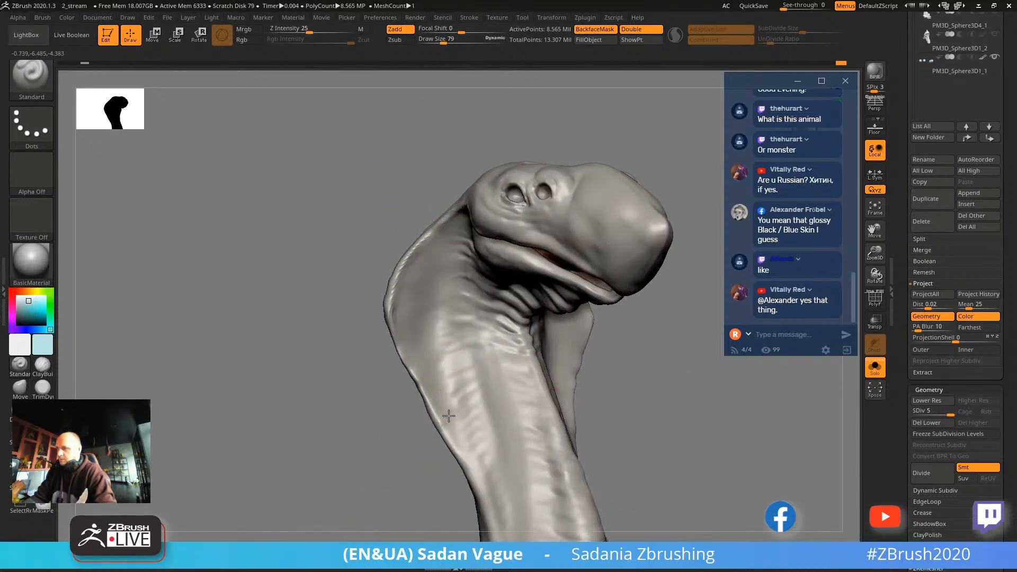
Sculpt diagonal skin folds on the inner side of the neck flap's lower end with the Standard brush at draw size 47.
mouse_move(419, 451)
ctrl+right_down()
mouse_move(431, 479)
mouse_move(372, 354)
mouse_move(402, 386)
ctrl+right_up()
key(s)
drag(448, 319, 442, 320)
mouse_move(464, 286)
mouse_down()
mouse_move(411, 353)
mouse_move(424, 386)
mouse_up()
drag(453, 304, 448, 347)
drag(466, 288, 442, 386)
drag(460, 318, 444, 386)
drag(471, 292, 454, 397)
drag(477, 324, 469, 393)
drag(487, 296, 478, 392)
mouse_move(492, 323)
mouse_down()
mouse_move(477, 405)
mouse_move(463, 420)
mouse_up()
drag(508, 356, 484, 424)
Add matching diagonal folds on the outer side of the neck flap's lower end with the Standard brush.
mouse_move(438, 465)
mouse_down()
mouse_move(490, 448)
mouse_move(473, 397)
mouse_move(509, 410)
mouse_up()
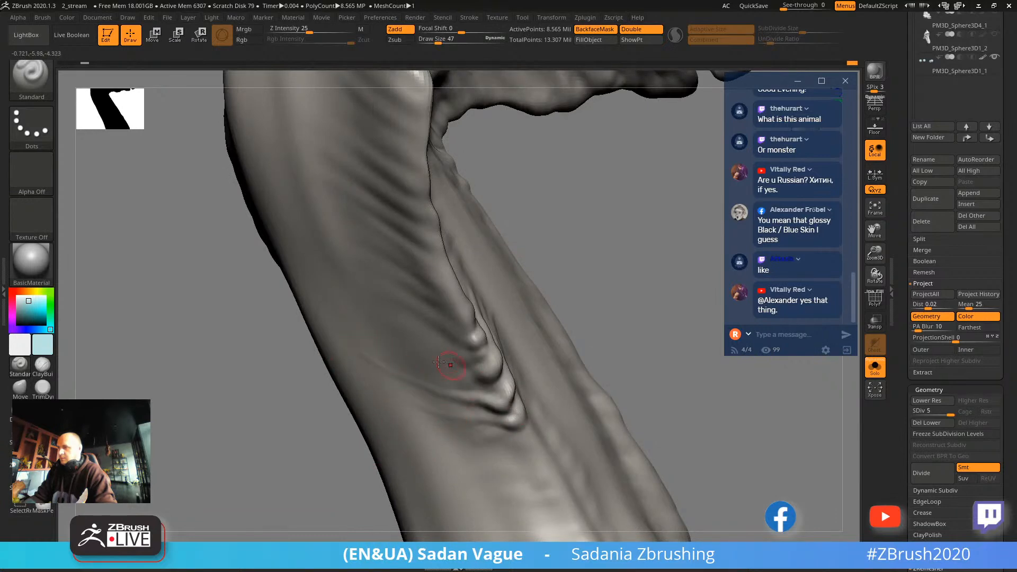
drag(455, 369, 481, 374)
drag(441, 363, 499, 382)
drag(426, 327, 491, 360)
mouse_move(527, 341)
right_down()
mouse_move(586, 279)
mouse_move(456, 317)
right_up()
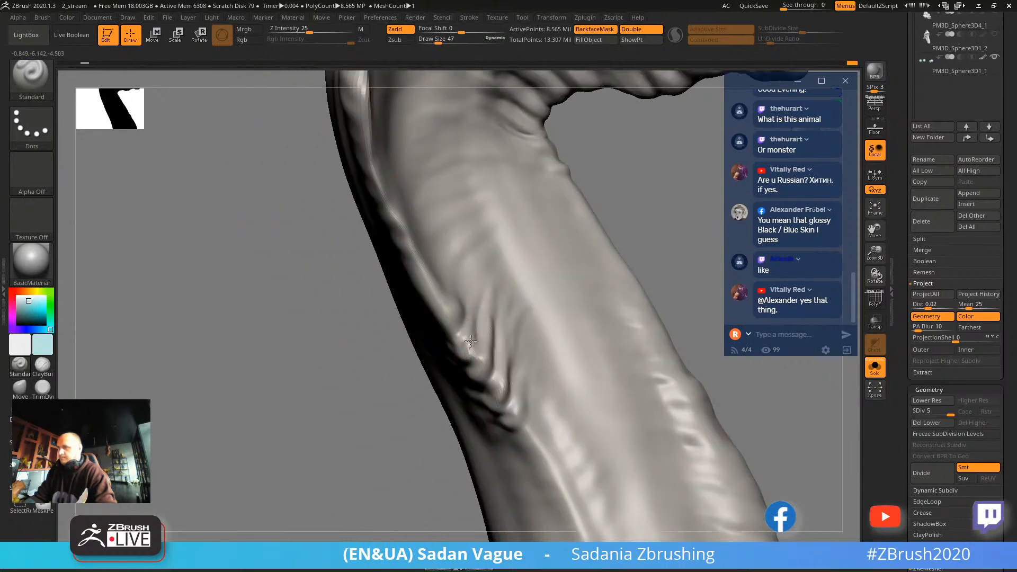
Carve creases between the folds and across the rim at the flap's lower end using DamStandard at draw size 68.
key(b)
key(d)
key(s)
drag(484, 358, 483, 353)
right_drag(496, 366, 487, 406)
right_drag(590, 323, 506, 392)
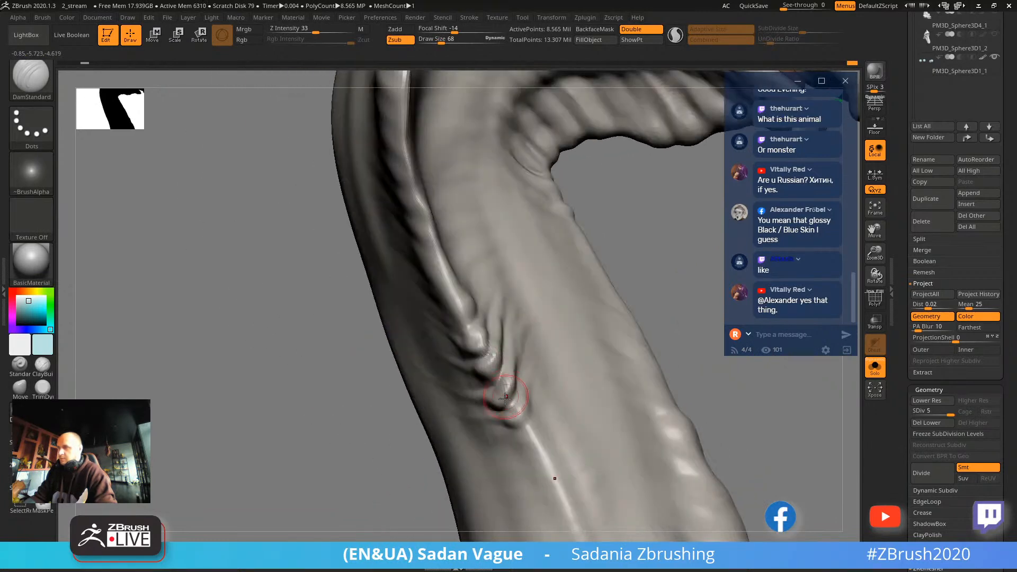
right_drag(488, 318, 424, 336)
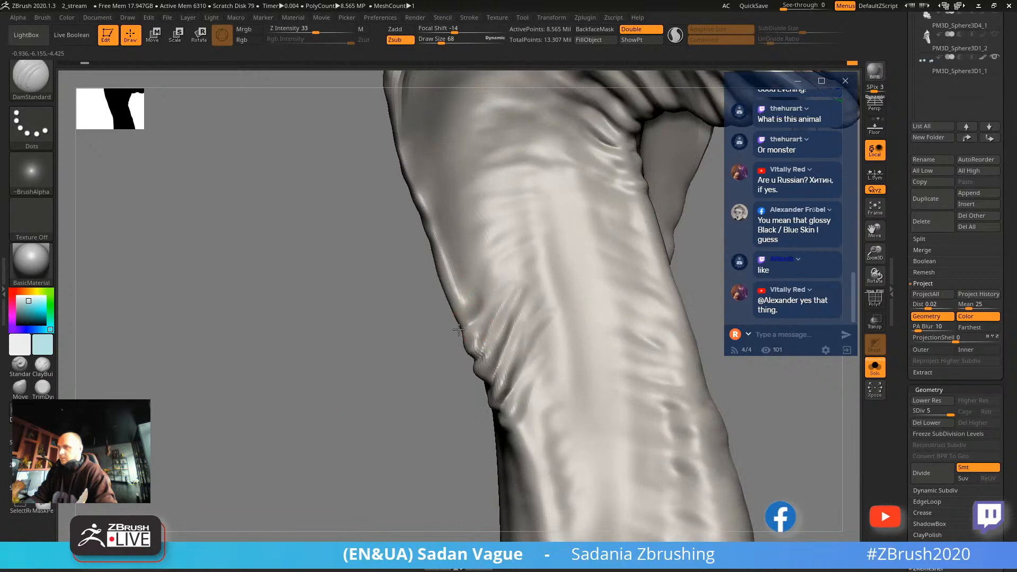
right_drag(400, 375, 435, 324)
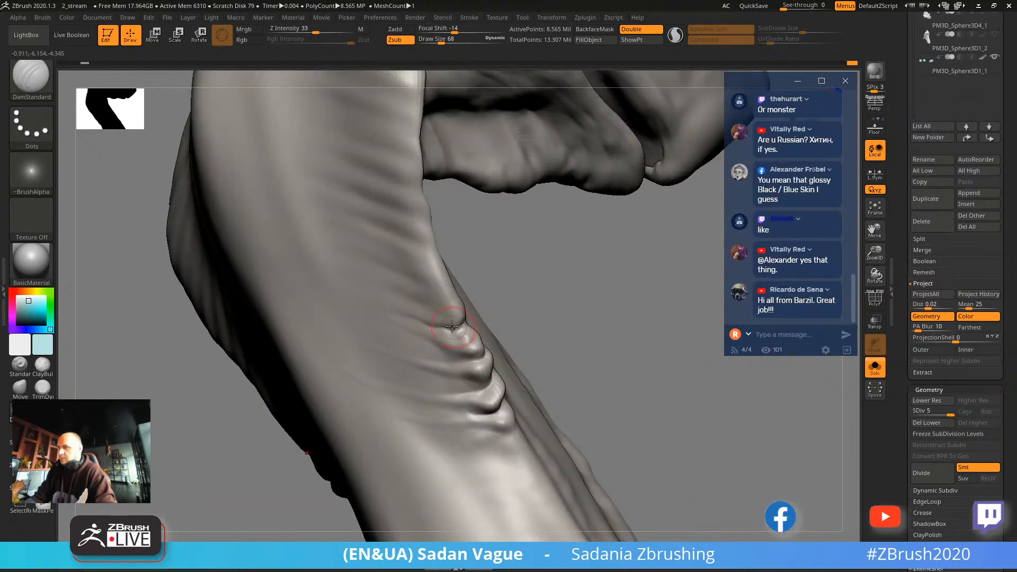
right_drag(563, 277, 446, 313)
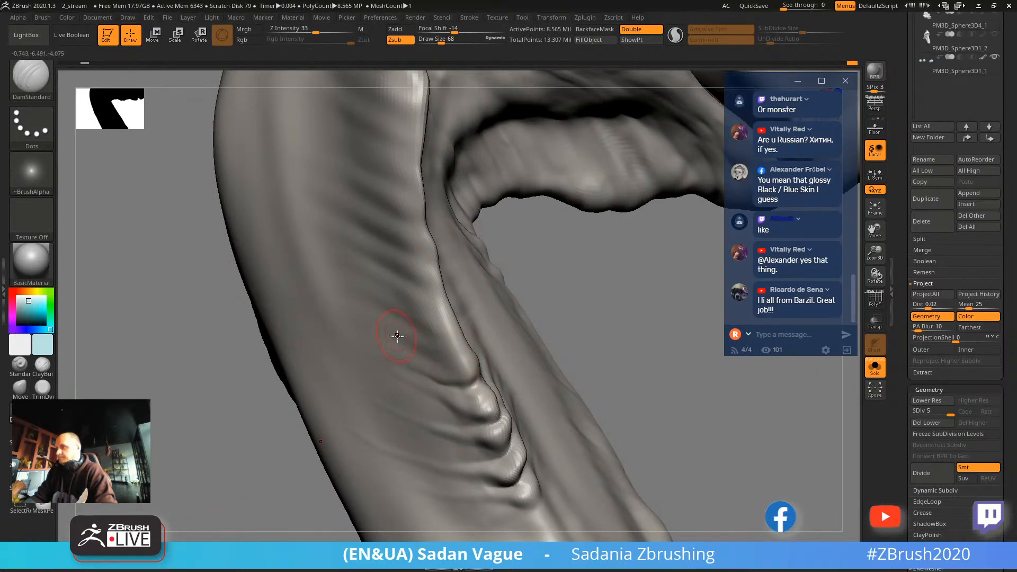
right_drag(551, 298, 444, 360)
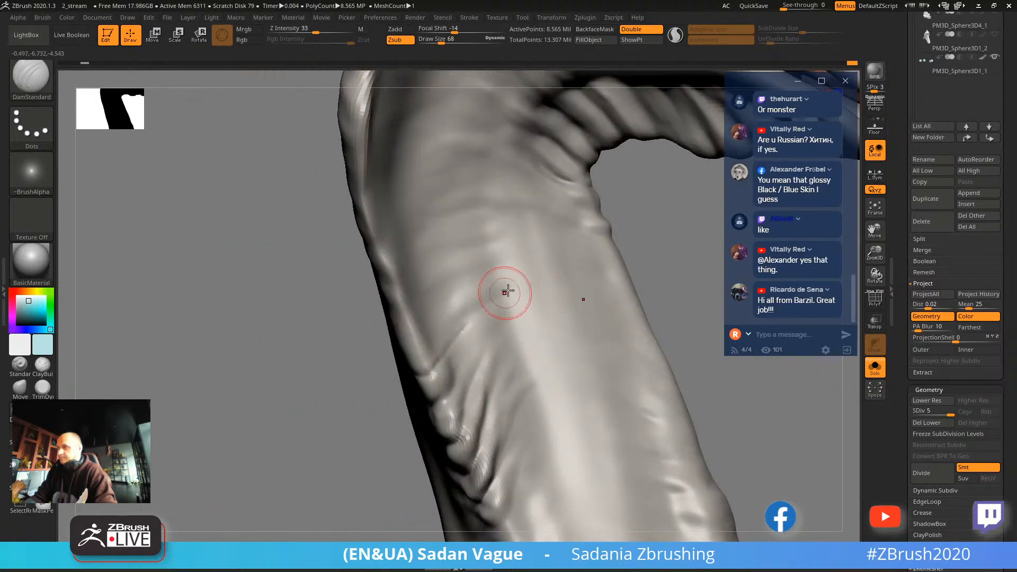
Extend the DamStandard creases up the flap, cutting diagonal lines on both sides of its rim.
drag(489, 304, 432, 372)
drag(395, 336, 486, 282)
right_drag(380, 368, 420, 296)
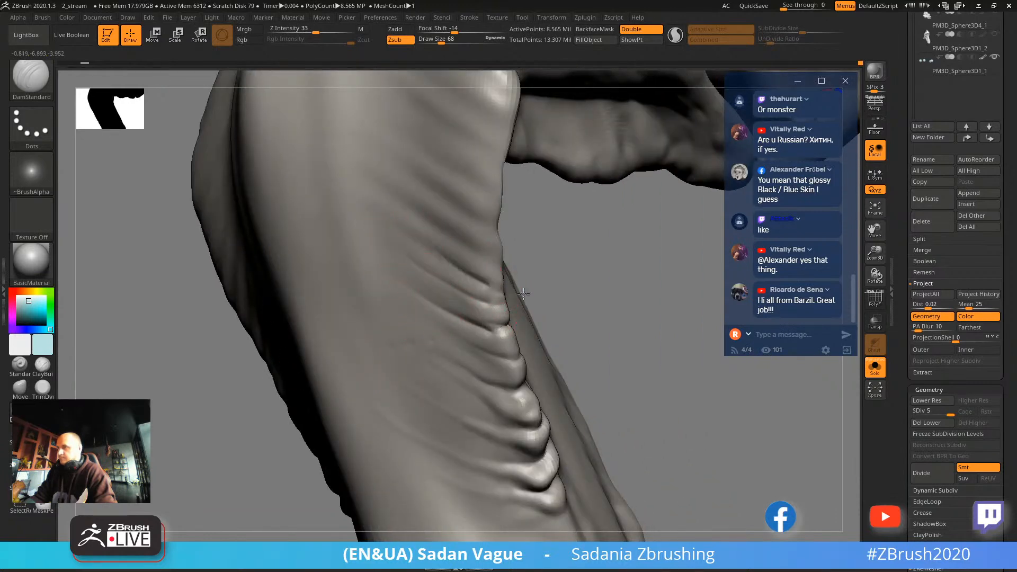
right_drag(506, 293, 475, 244)
drag(435, 237, 473, 260)
drag(409, 168, 468, 230)
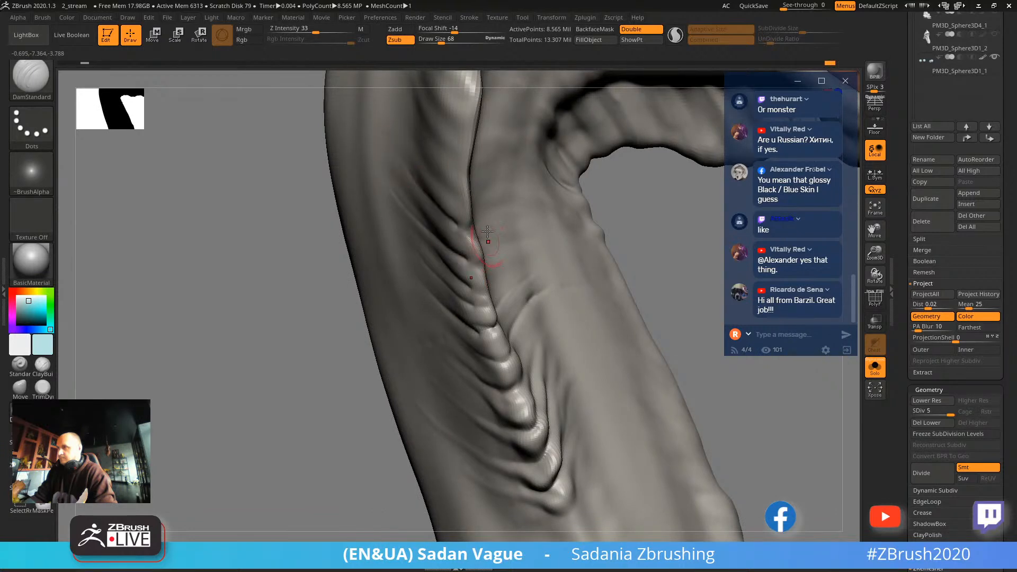
mouse_move(439, 175)
right_down()
mouse_move(311, 370)
mouse_move(418, 233)
right_up()
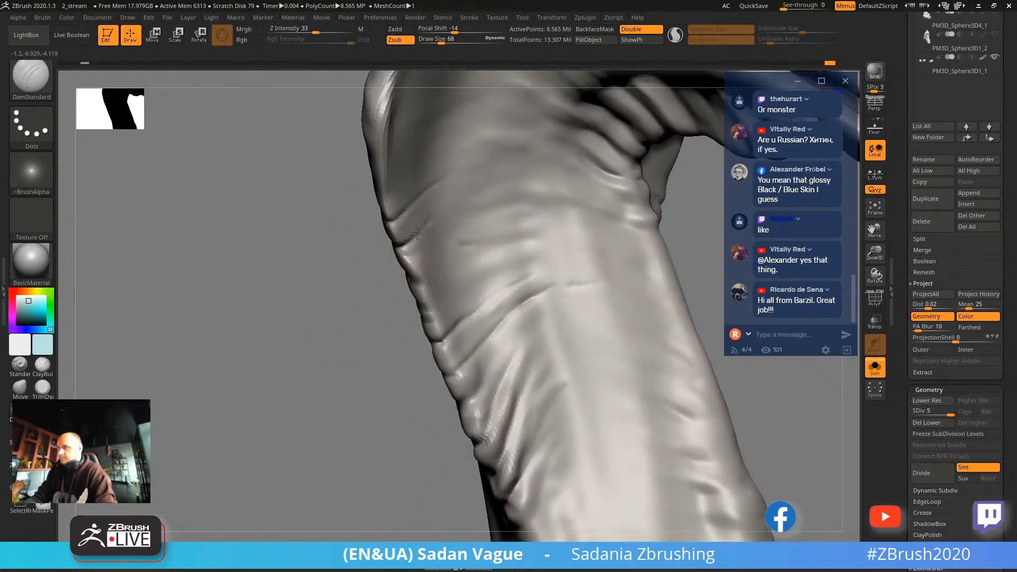
mouse_move(425, 226)
right_down()
mouse_move(413, 254)
mouse_move(426, 270)
right_up()
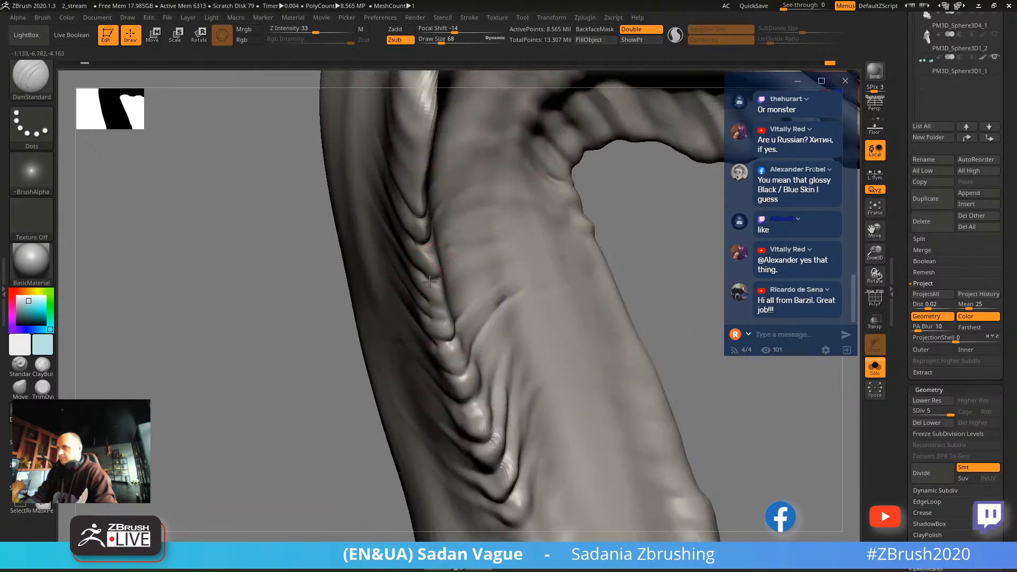
mouse_move(424, 325)
right_down()
mouse_move(302, 409)
mouse_move(268, 413)
mouse_move(264, 365)
right_up()
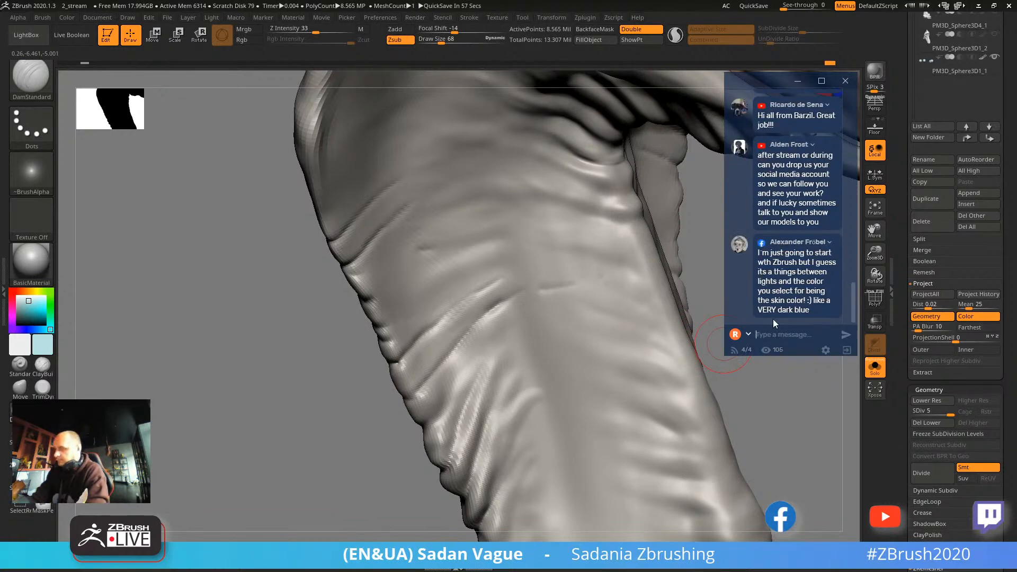
Post the streamer's social media handle in the stream chat and return to the sculpt.
text(@sadan_vague)
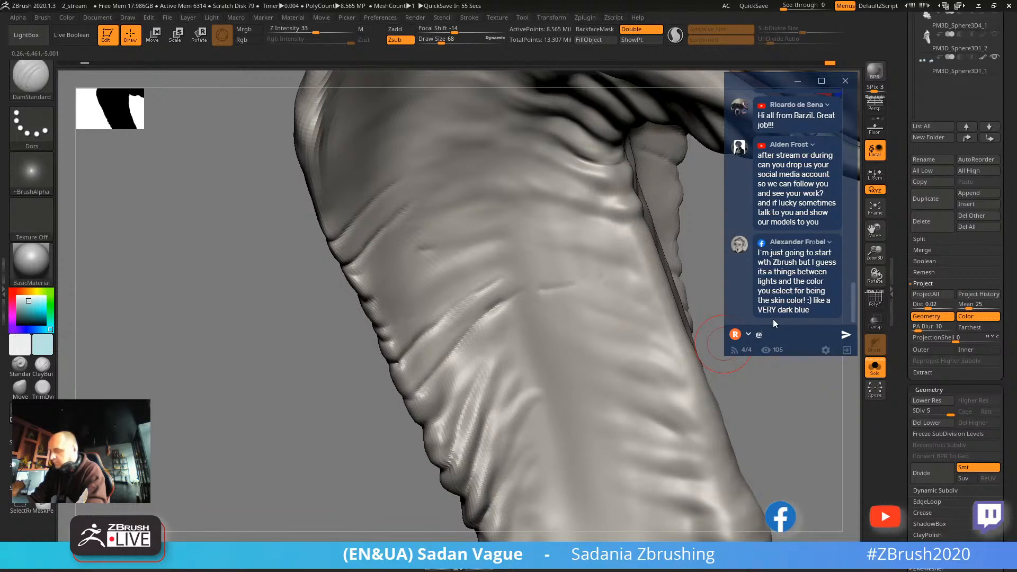
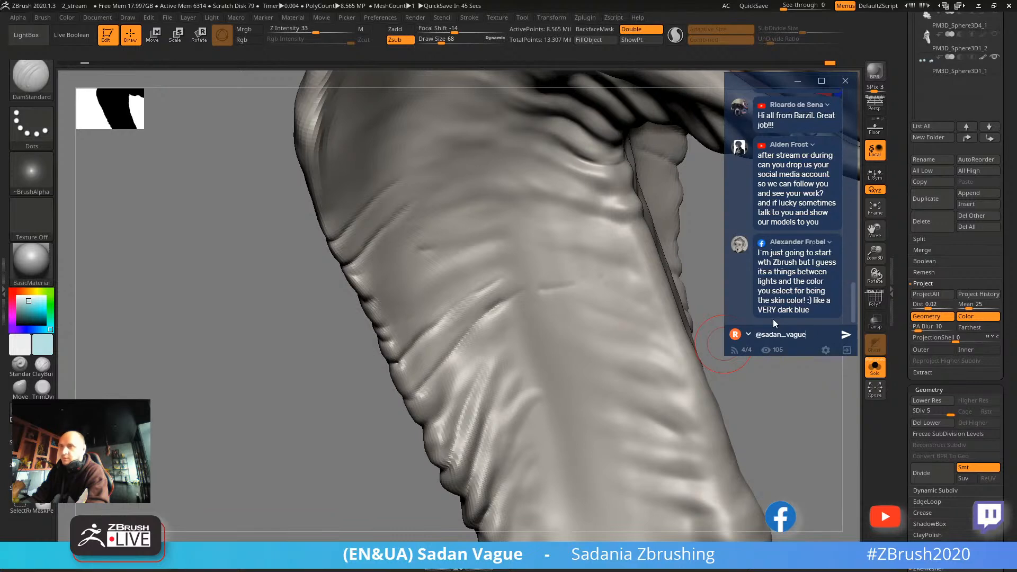
key(Return)
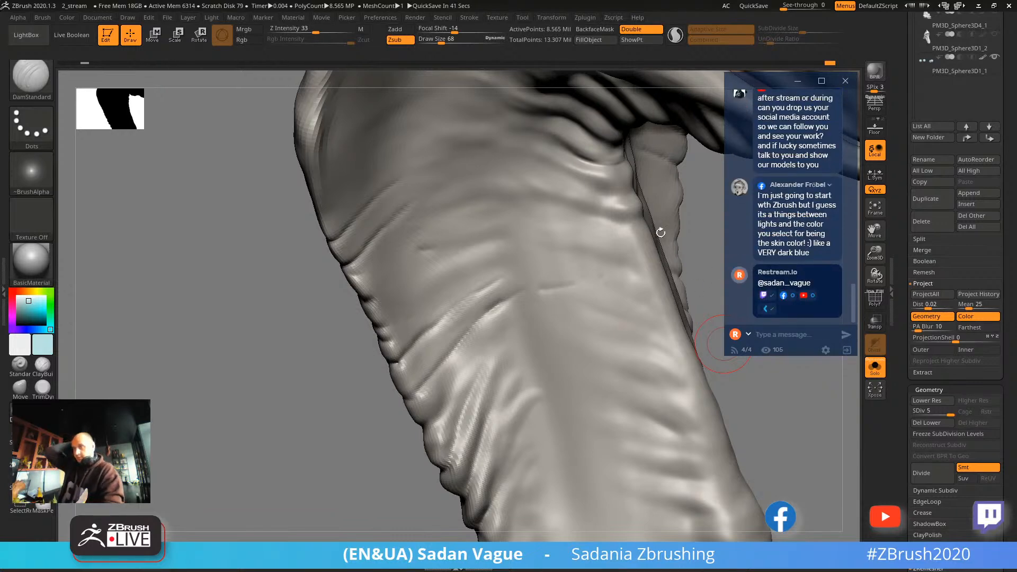
click(489, 275)
Carve finer creases across the middle of the flap with DamStandard at draw size 50 and soften the outer ones with Smooth.
key(shift)
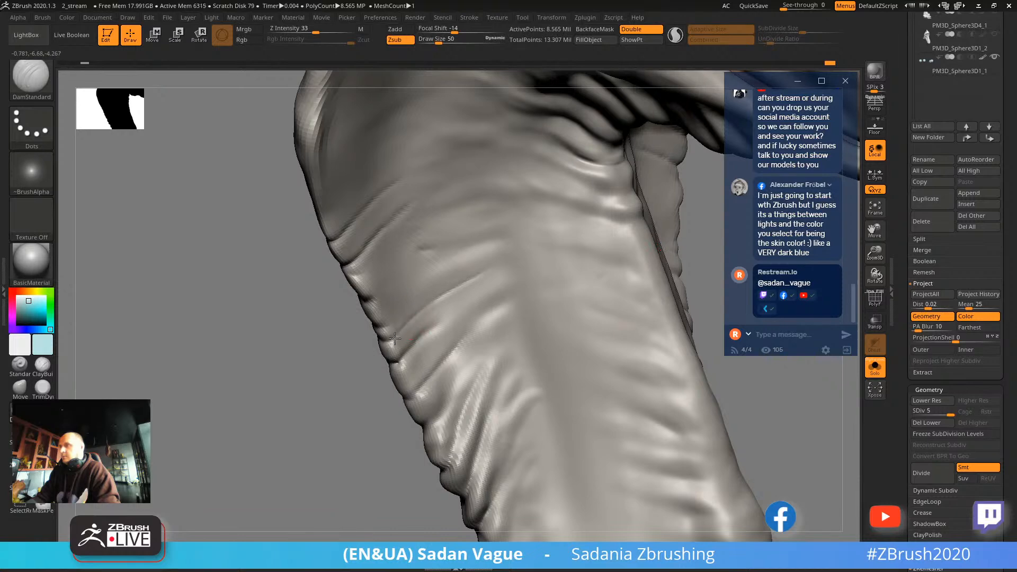
mouse_move(391, 316)
mouse_down()
mouse_move(427, 256)
mouse_move(451, 249)
mouse_up()
drag(364, 300, 442, 231)
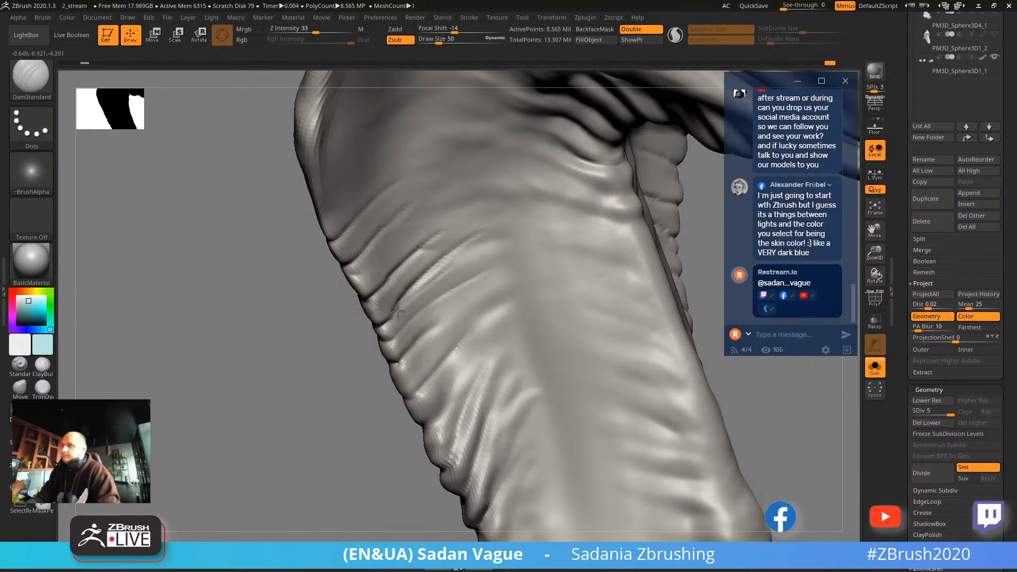
key(shift)
mouse_move(279, 356)
mouse_down()
mouse_move(306, 431)
mouse_move(341, 442)
mouse_move(535, 395)
mouse_move(614, 471)
mouse_move(556, 503)
mouse_up()
key(shift)
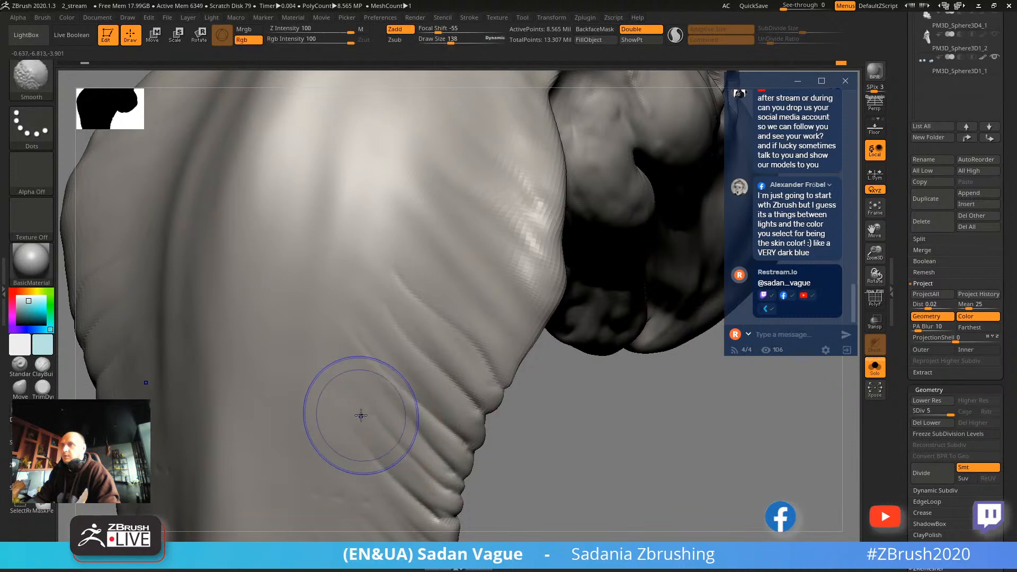
shift+drag(370, 444, 359, 418)
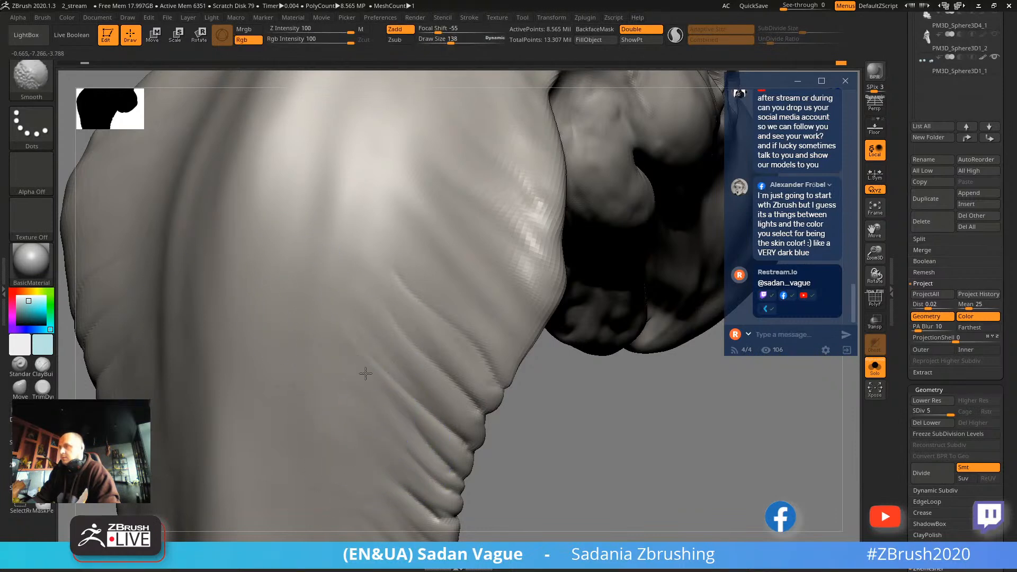
Carve long curved creases across the flap's upper inner side, from the rim towards the jaw, with DamStandard at draw size 32.
mouse_move(413, 288)
right_down()
mouse_move(541, 437)
mouse_move(268, 456)
mouse_move(278, 392)
right_up()
key(s)
drag(402, 263, 386, 263)
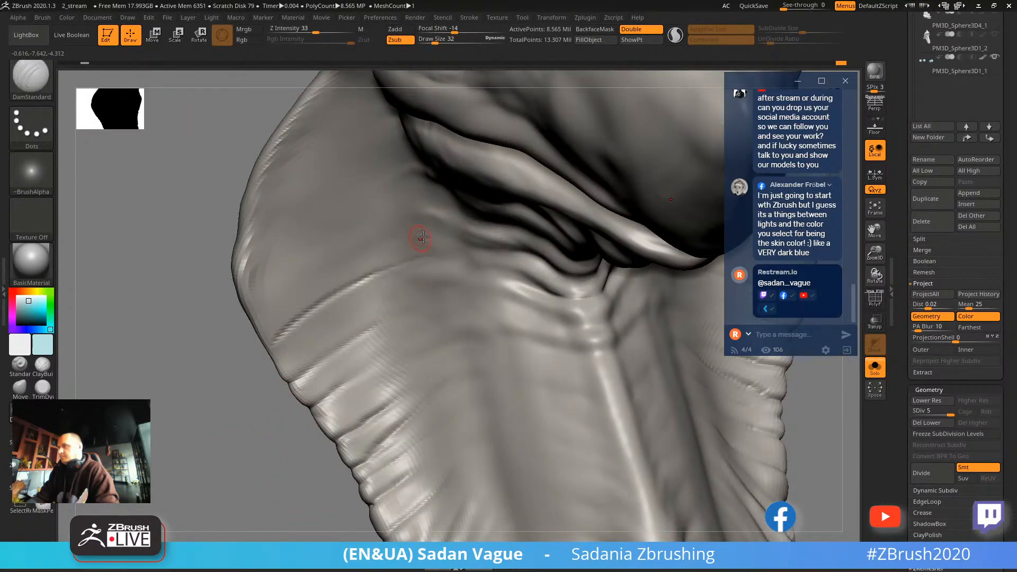
right_drag(204, 370, 310, 278)
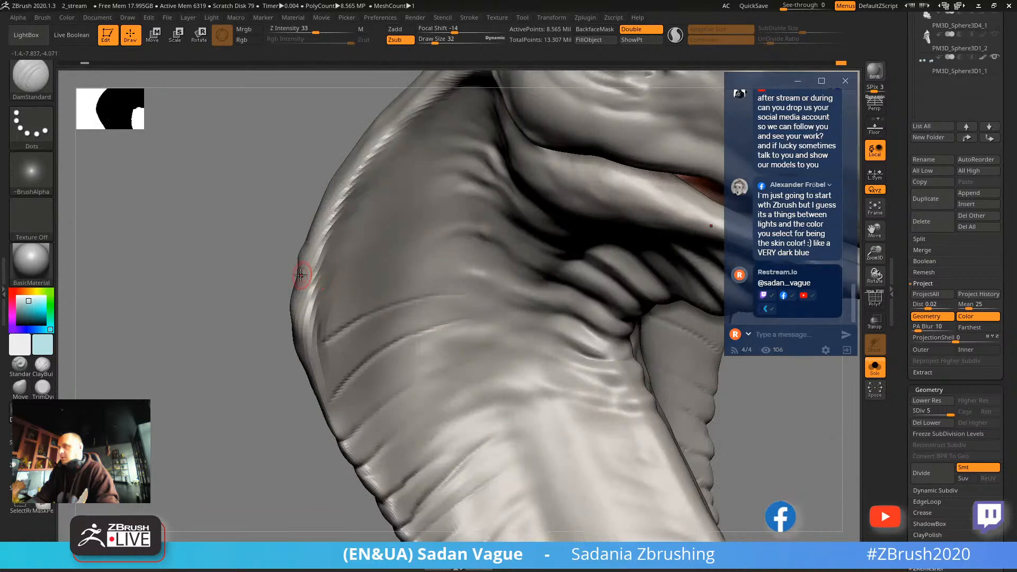
drag(336, 274, 416, 243)
mouse_move(416, 243)
right_down()
mouse_move(227, 426)
mouse_move(341, 291)
right_up()
mouse_move(342, 309)
mouse_down()
mouse_move(466, 288)
mouse_move(524, 305)
mouse_up()
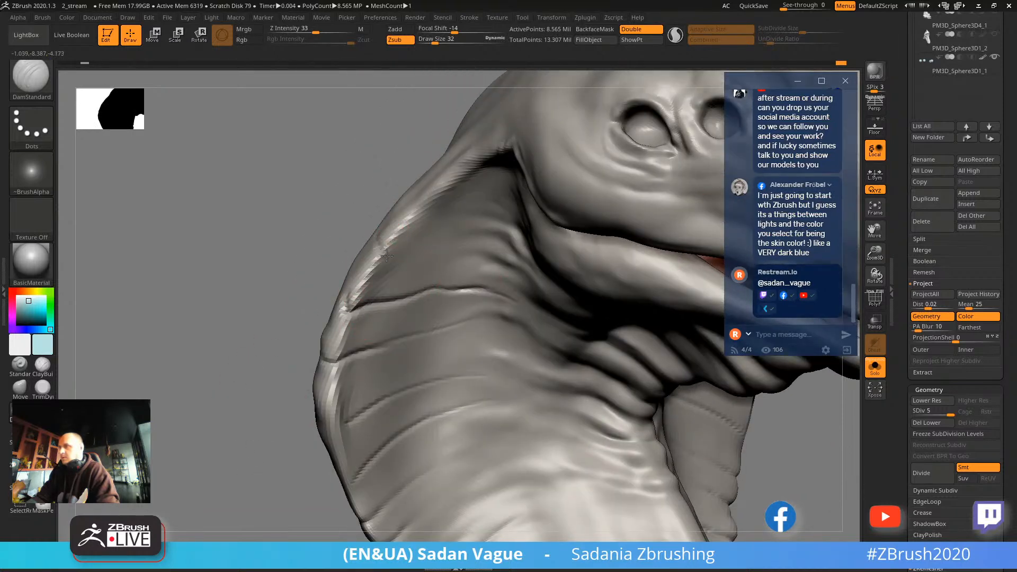
drag(382, 251, 483, 258)
mouse_move(265, 302)
right_down()
mouse_move(271, 324)
mouse_move(286, 263)
right_up()
Deepen the uppermost creases inside the flap behind the mouth corner with DamStandard at draw size 79.
key(bracketright)
key(bracketright)
key(bracketright)
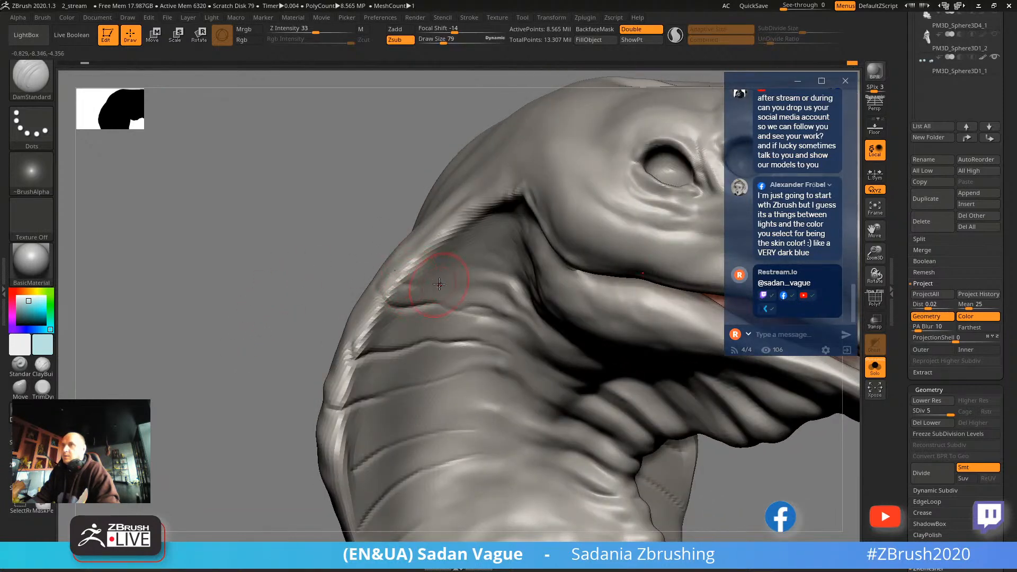
drag(401, 273, 502, 293)
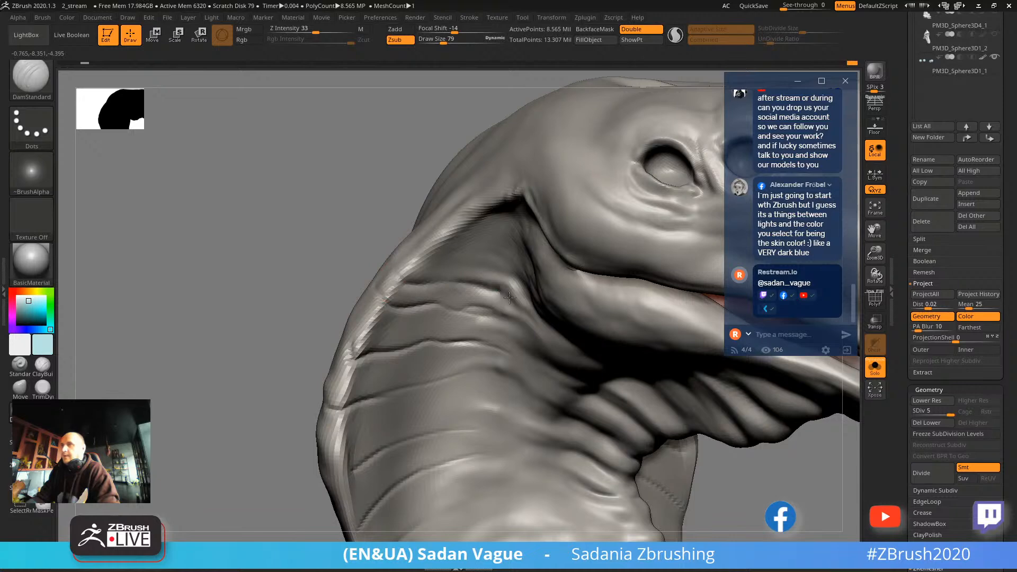
mouse_move(259, 339)
mouse_down()
mouse_move(424, 366)
mouse_move(579, 411)
mouse_move(412, 252)
mouse_move(443, 307)
mouse_up()
Carve diagonal creases over the rim onto the upper outer side of the flap with DamStandard at draw size 65.
key(bracketleft)
drag(599, 332, 675, 339)
mouse_move(391, 252)
mouse_down()
mouse_move(438, 337)
mouse_move(460, 348)
mouse_up()
mouse_move(378, 273)
mouse_down()
mouse_move(427, 389)
mouse_move(475, 418)
mouse_up()
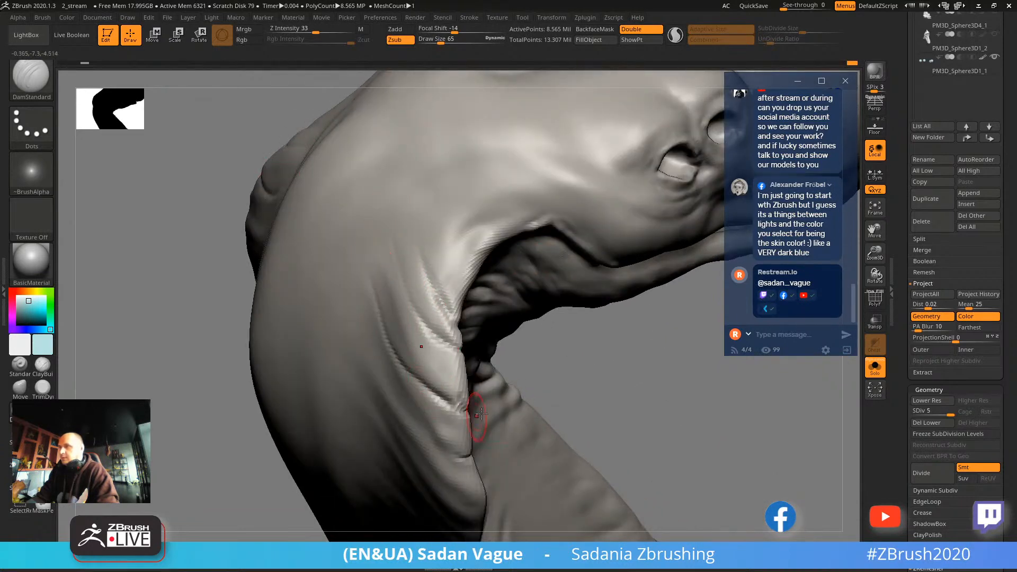
drag(524, 366, 535, 390)
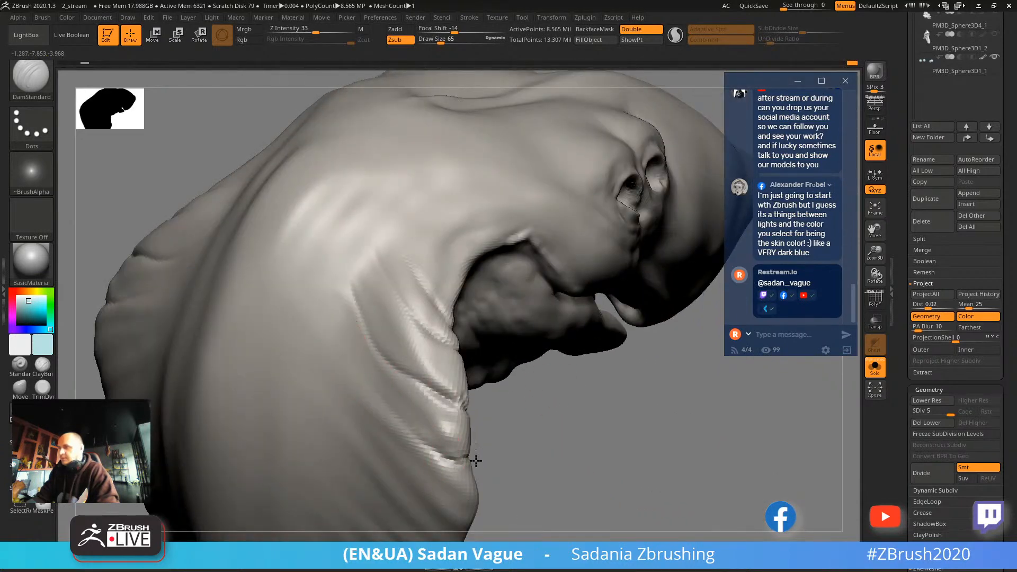
mouse_move(523, 457)
mouse_down()
mouse_move(593, 349)
mouse_move(461, 320)
mouse_up()
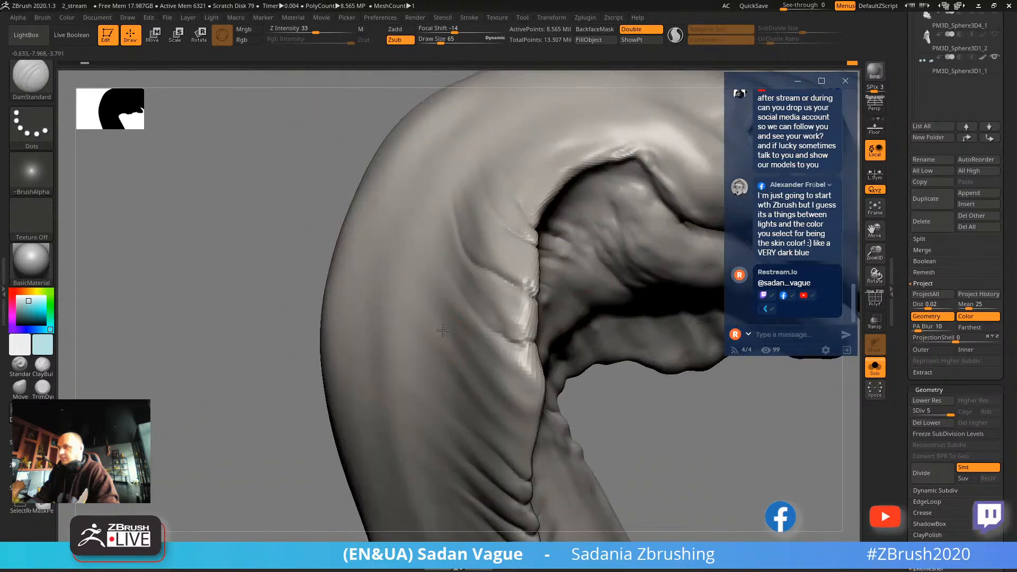
Notch the flap's rim between the upper and lower creases and extend the cuts across its outer side.
drag(627, 437, 466, 403)
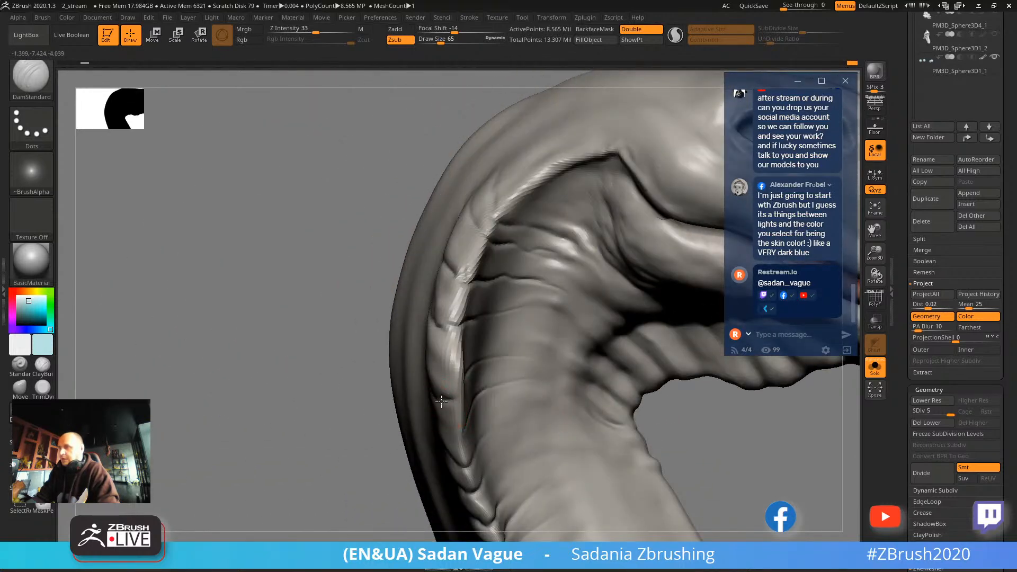
mouse_move(336, 447)
mouse_down()
mouse_move(460, 400)
mouse_move(491, 368)
mouse_up()
drag(370, 400, 449, 383)
drag(444, 340, 471, 349)
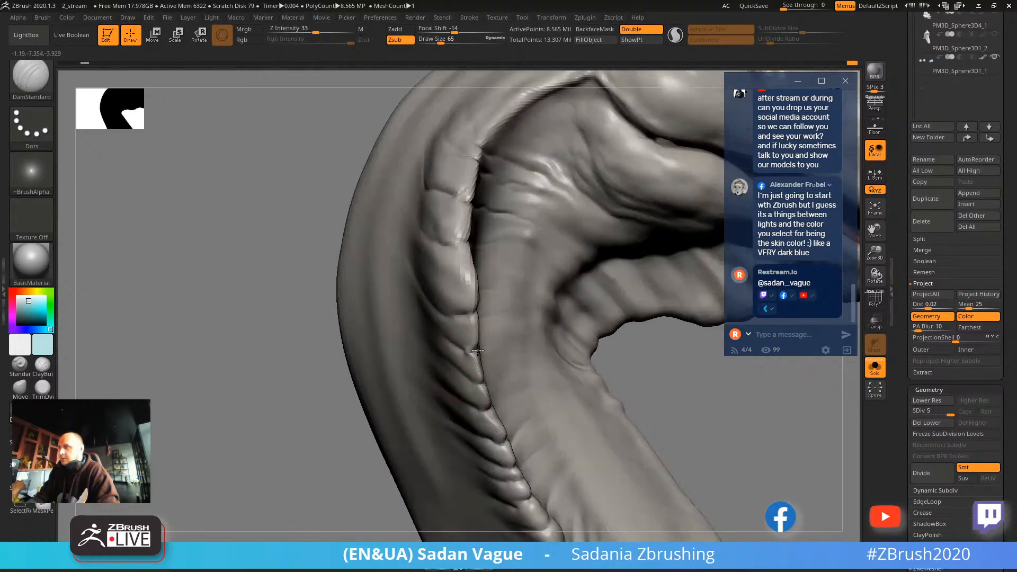
mouse_move(313, 445)
mouse_down()
mouse_move(265, 399)
mouse_move(279, 427)
mouse_move(314, 314)
mouse_up()
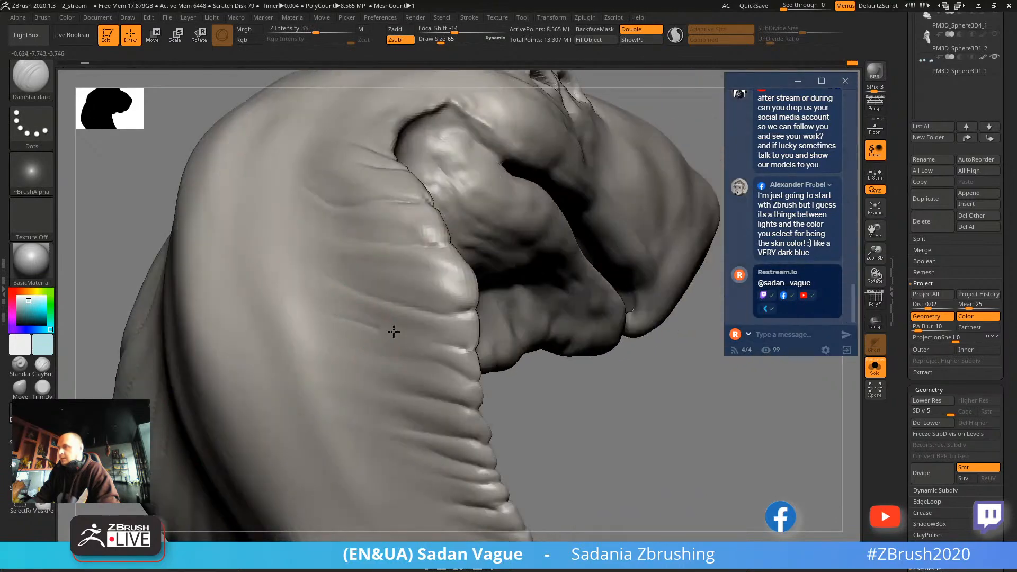
Refine the creases on the flap's inner side and under the jaw using DamStandard at draw size 39 and Smooth.
mouse_move(540, 411)
mouse_down()
mouse_move(483, 481)
mouse_move(322, 412)
mouse_move(389, 380)
mouse_move(370, 356)
mouse_move(494, 259)
mouse_move(456, 327)
mouse_up()
key(s)
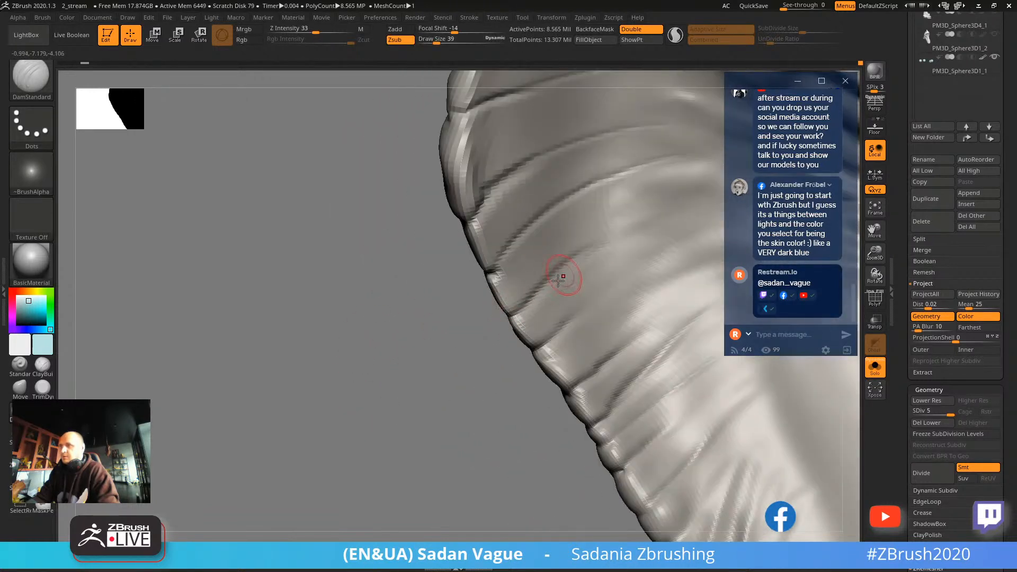
drag(462, 371, 365, 360)
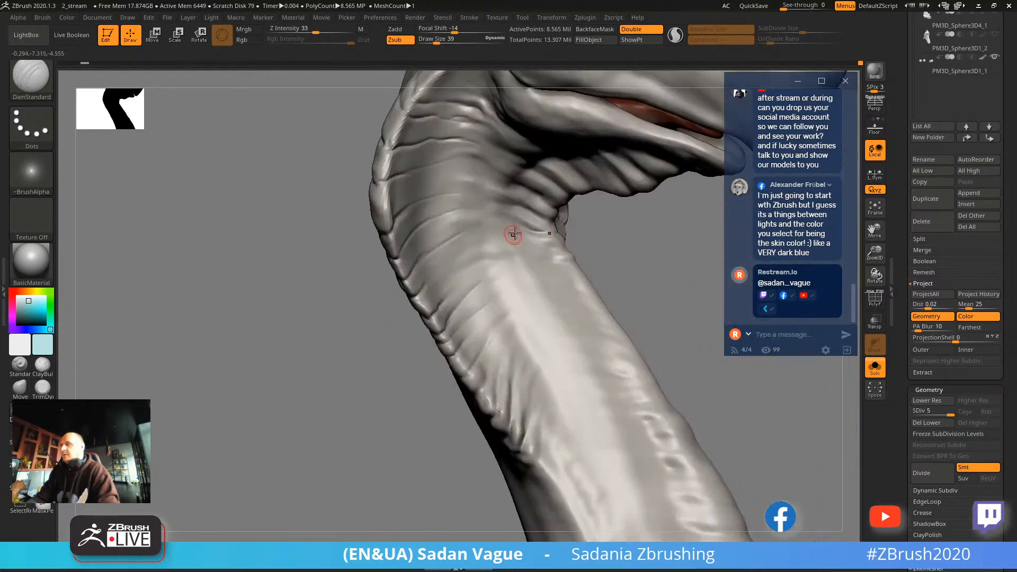
drag(379, 312, 339, 307)
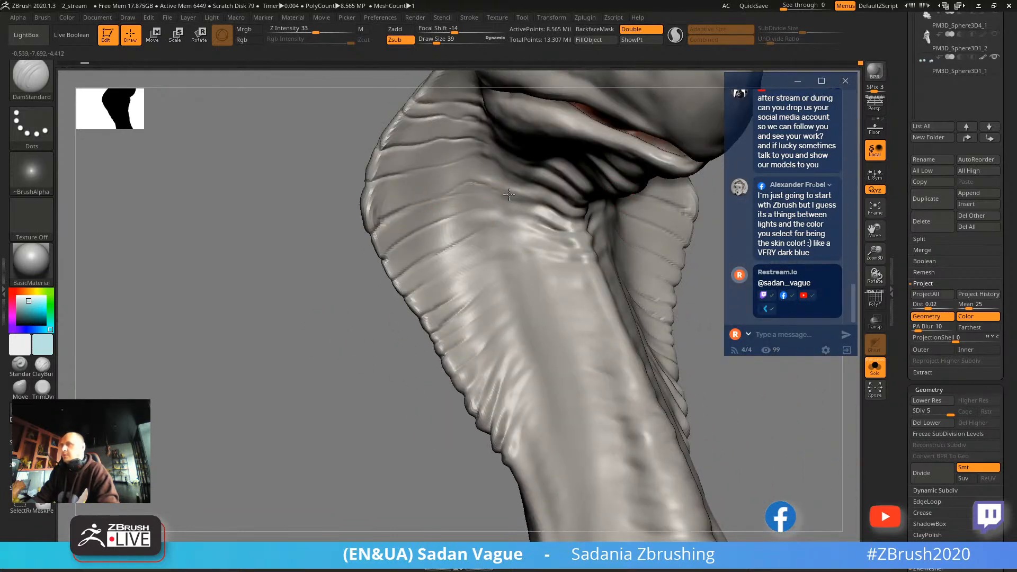
key(shift)
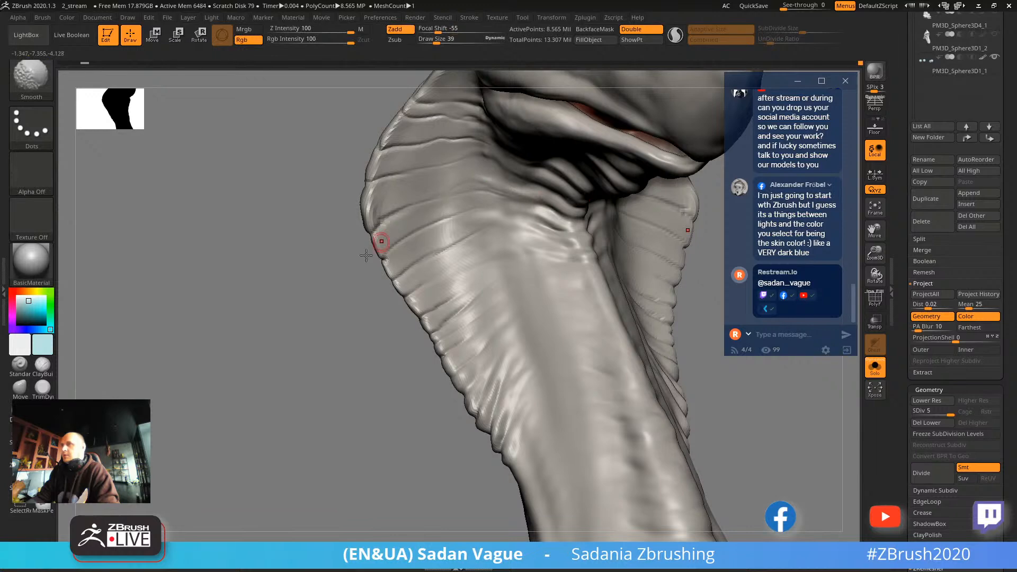
alt+right_drag(385, 238, 390, 300)
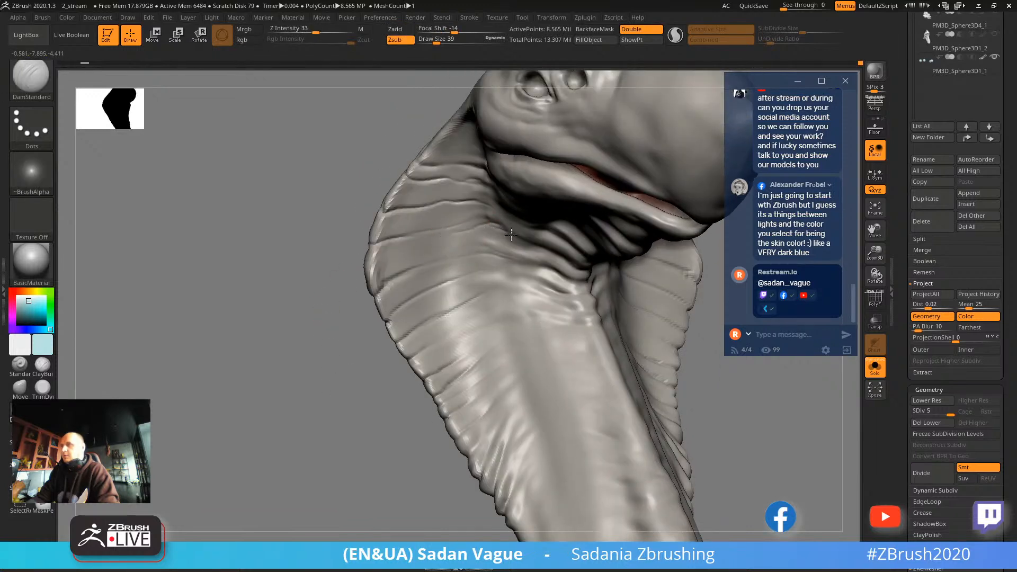
Smooth the flap's upper outer side behind the head and refine the creases along its rim with DamStandard at draw size 39.
drag(349, 401, 480, 227)
key(shift)
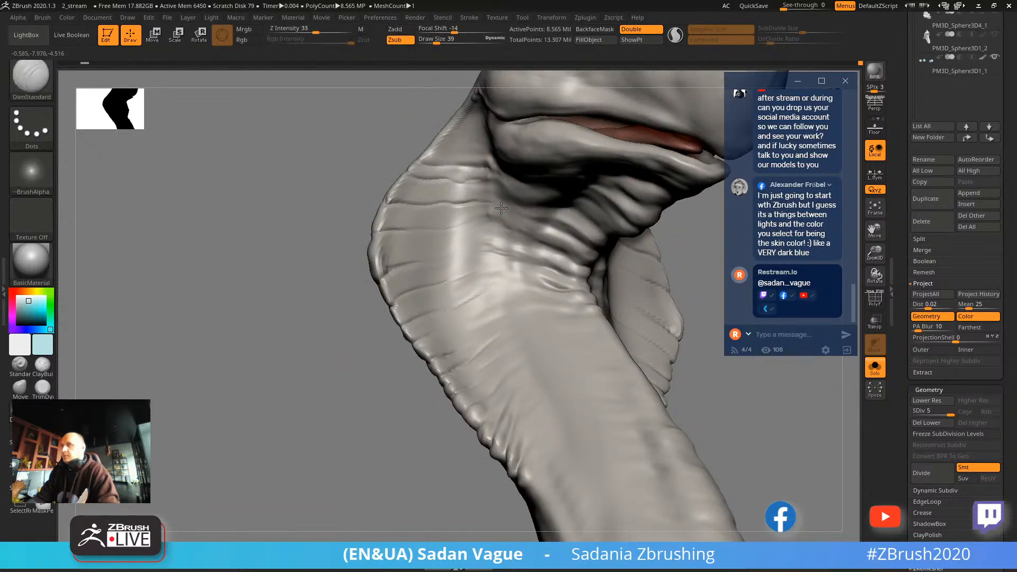
right_drag(516, 218, 486, 200)
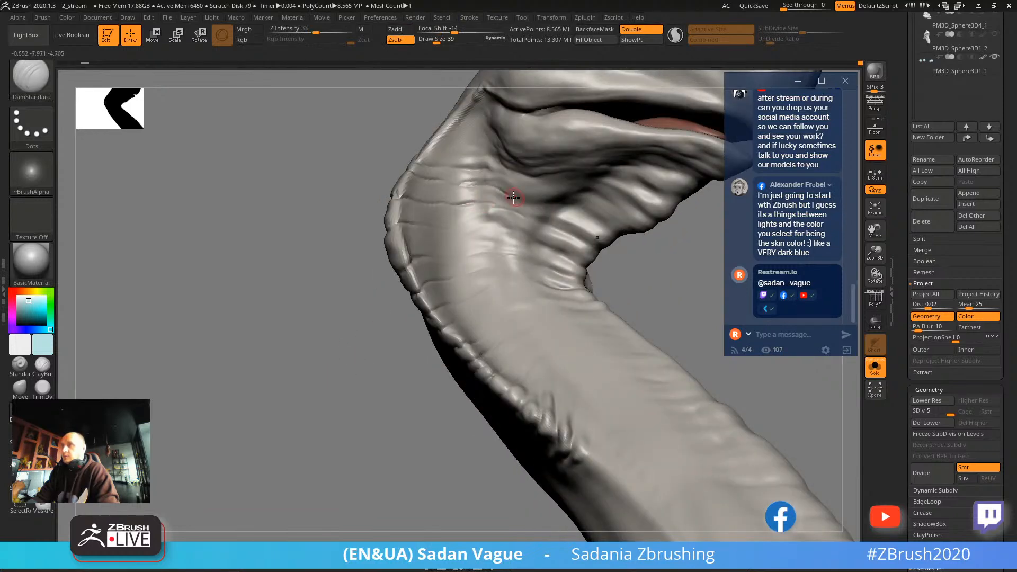
mouse_move(317, 263)
mouse_down()
mouse_move(351, 425)
mouse_move(698, 171)
mouse_move(511, 106)
mouse_up()
key(shift)
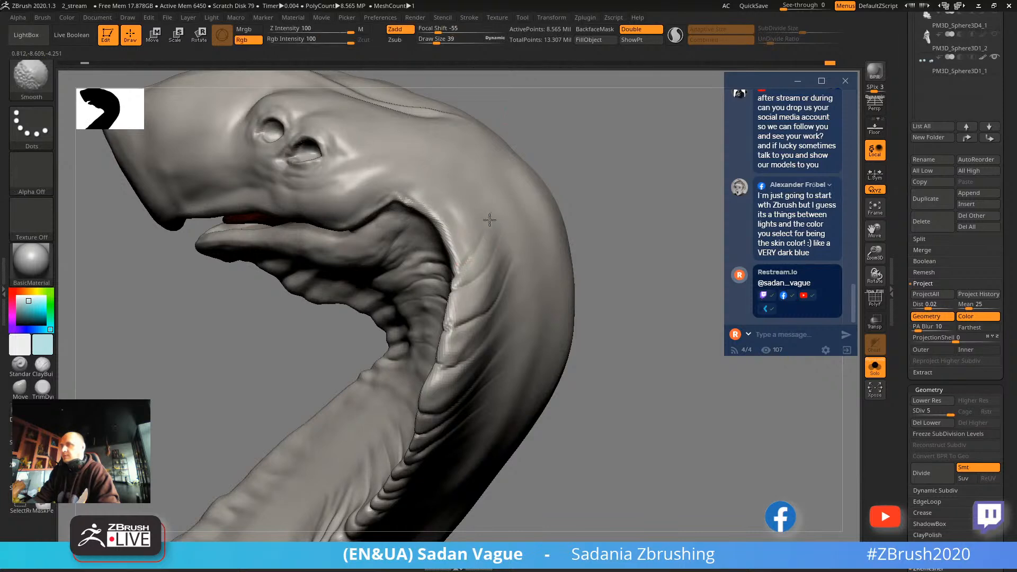
shift+drag(507, 242, 521, 313)
mouse_move(585, 291)
mouse_down()
mouse_move(624, 268)
mouse_move(626, 318)
mouse_move(566, 328)
mouse_up()
drag(567, 262, 450, 178)
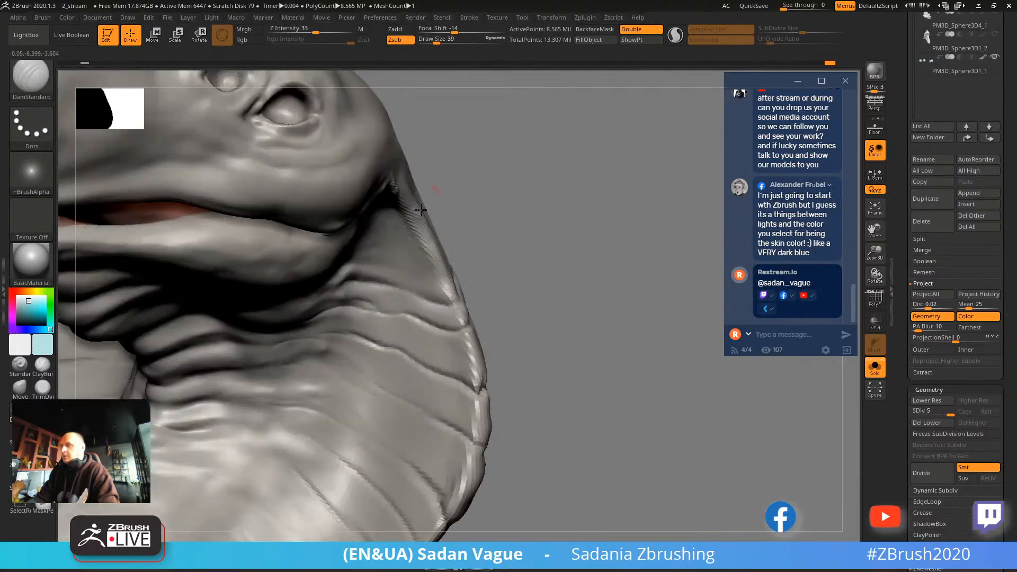
mouse_move(517, 185)
mouse_down()
mouse_move(390, 309)
mouse_move(428, 313)
mouse_up()
mouse_move(439, 284)
right_down()
mouse_move(407, 321)
mouse_move(526, 291)
mouse_move(398, 335)
mouse_move(547, 288)
mouse_move(642, 197)
mouse_move(631, 166)
mouse_move(647, 221)
mouse_move(354, 370)
mouse_move(282, 286)
right_up()
Build up the scalloped segments along the flap's rim with ClayBuildup at draw size 59.
click(38, 369)
right_drag(272, 397, 409, 291)
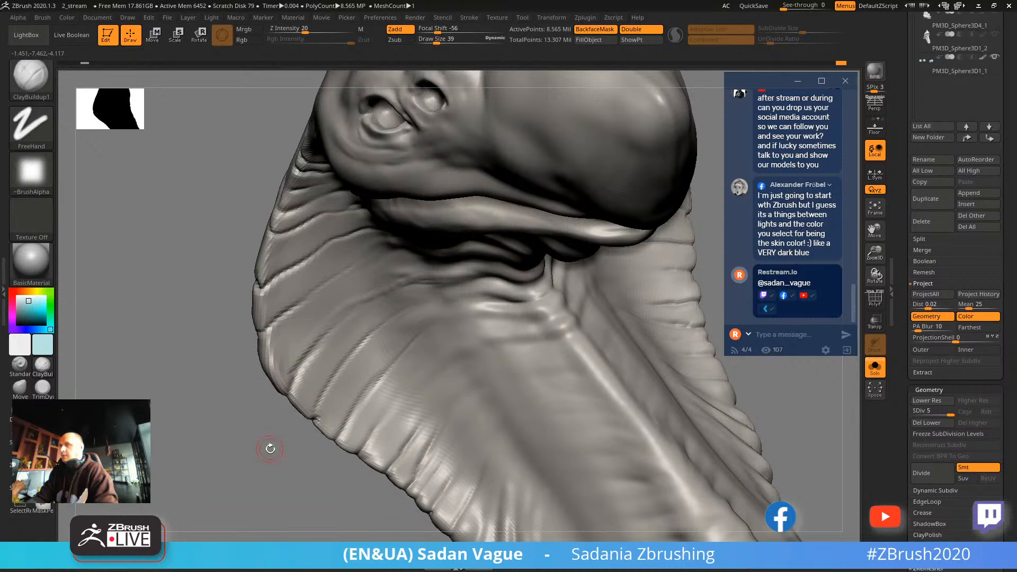
drag(268, 447, 227, 437)
key(s)
mouse_move(363, 331)
mouse_down()
mouse_move(305, 394)
mouse_move(302, 416)
mouse_up()
mouse_move(301, 416)
right_down()
mouse_move(326, 379)
mouse_move(307, 304)
mouse_move(263, 248)
right_up()
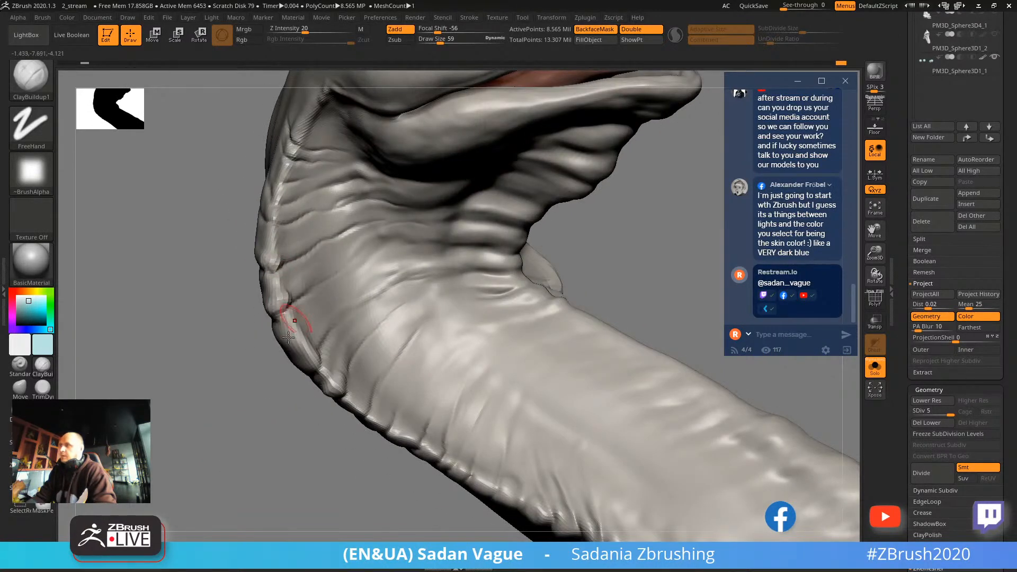
right_drag(279, 296, 212, 347)
mouse_move(329, 277)
right_down()
mouse_move(306, 374)
mouse_move(340, 326)
right_up()
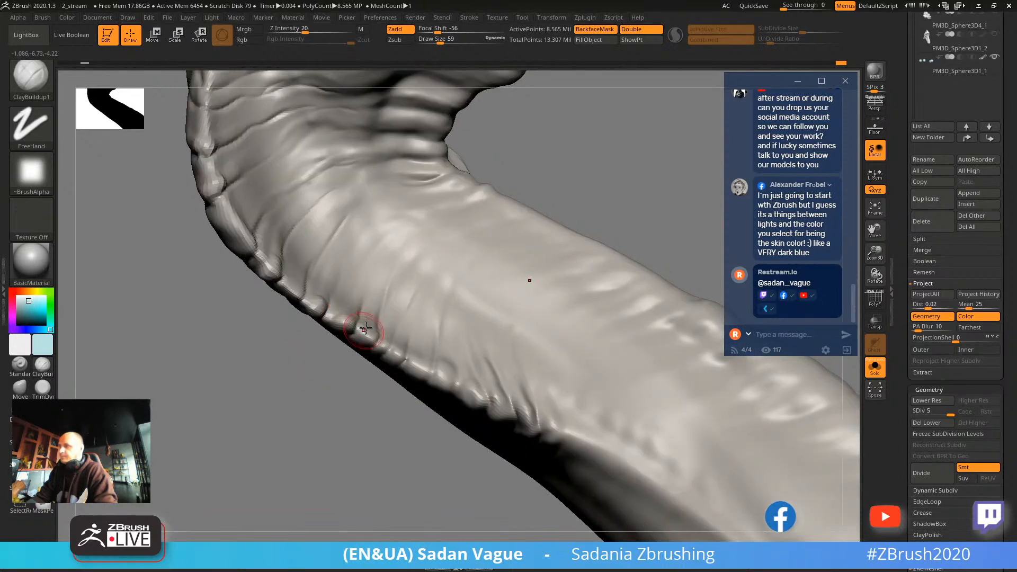
Thicken the ridges along the lower rim and lower outer side of the flap with ClayBuildup at draw size 47.
drag(365, 342, 370, 320)
key(s)
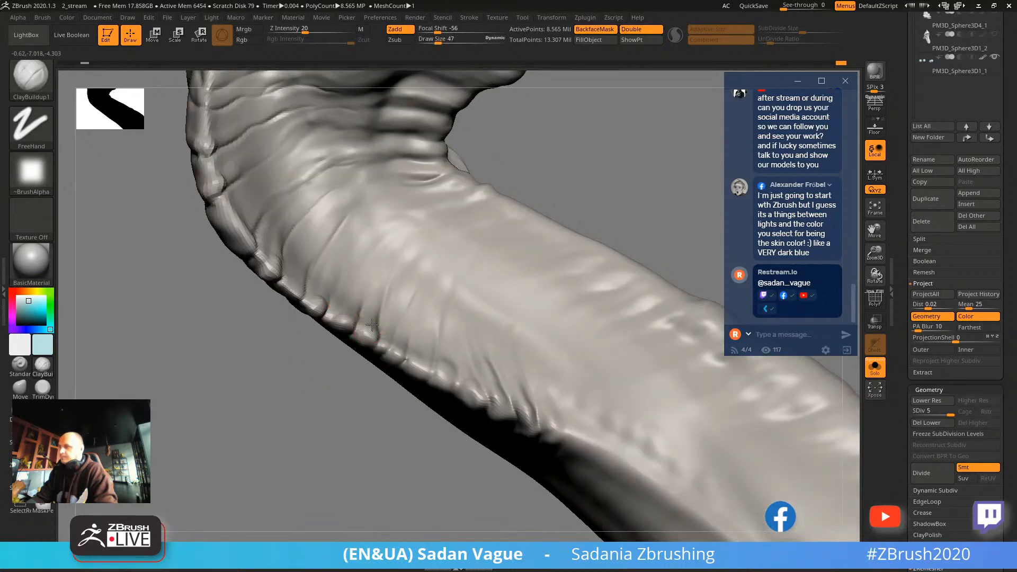
right_drag(332, 417, 371, 327)
drag(366, 319, 350, 327)
mouse_move(342, 323)
right_down()
mouse_move(483, 254)
mouse_move(669, 252)
mouse_move(699, 341)
mouse_move(774, 339)
right_up()
drag(259, 317, 333, 271)
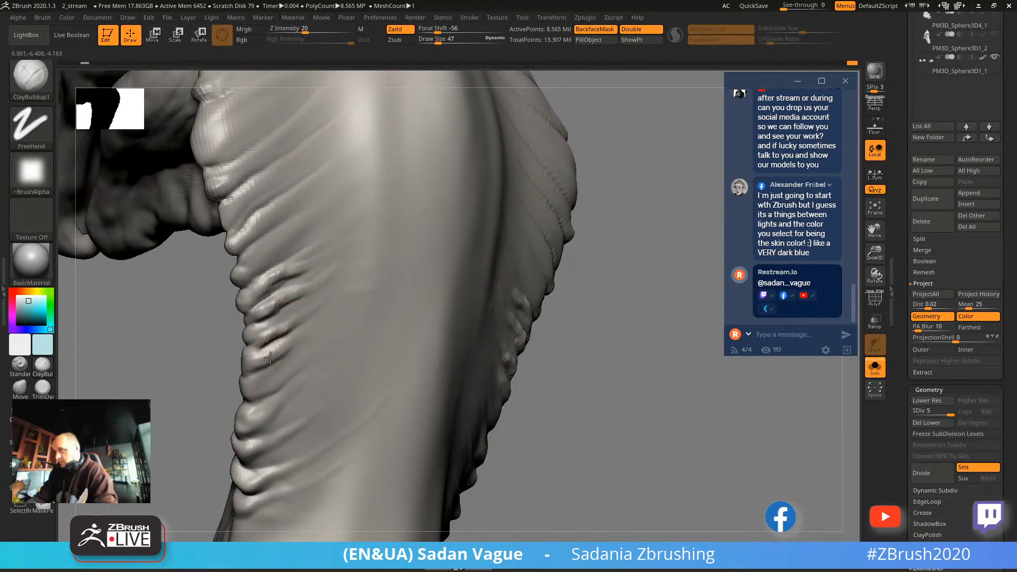
drag(245, 390, 302, 363)
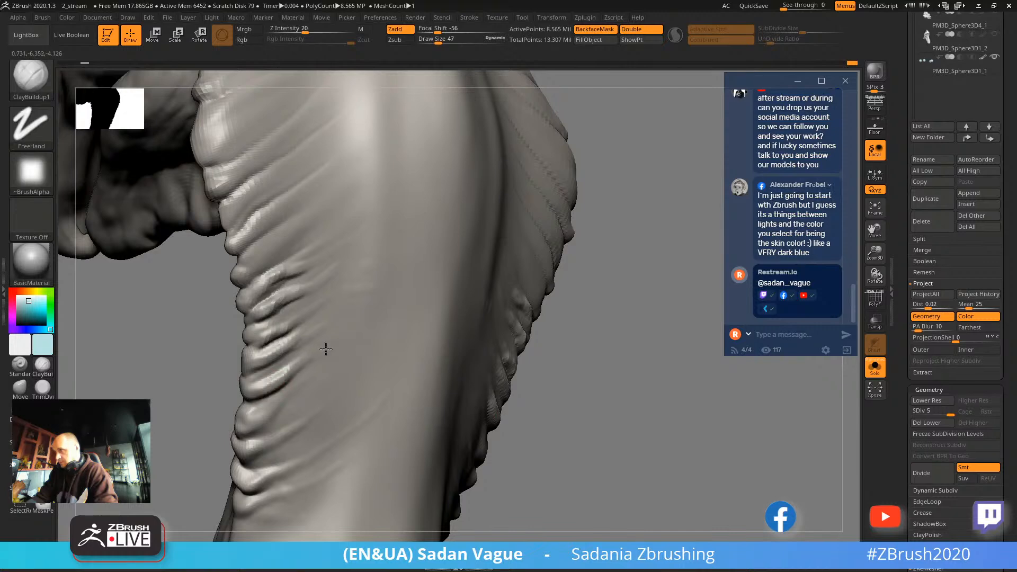
drag(240, 431, 302, 397)
Smooth the lower end of the flap's outer side and extend the ridges upward along its middle with ClayBuildup.
mouse_move(183, 384)
mouse_down()
mouse_move(521, 308)
mouse_move(463, 242)
mouse_up()
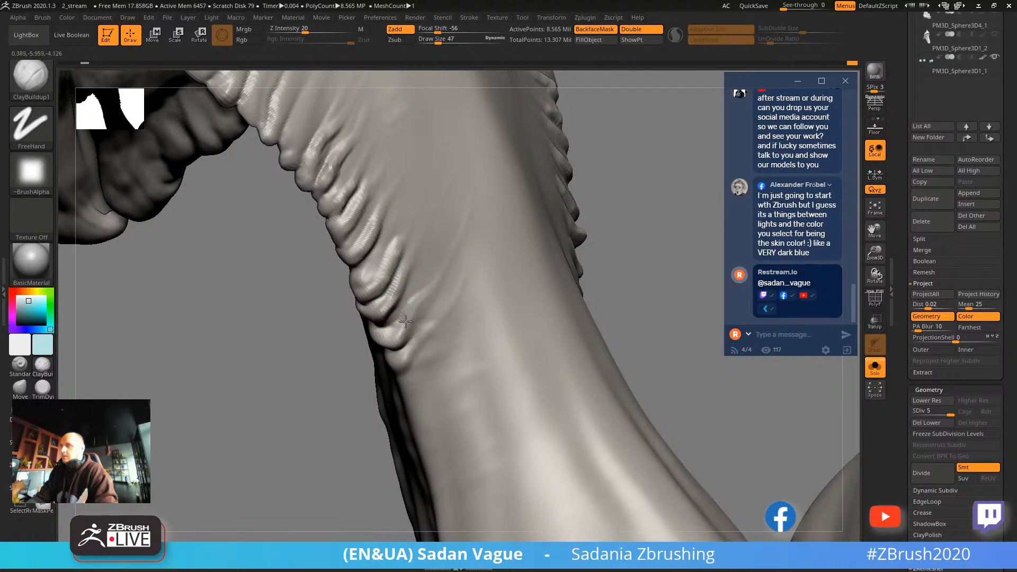
key(shift)
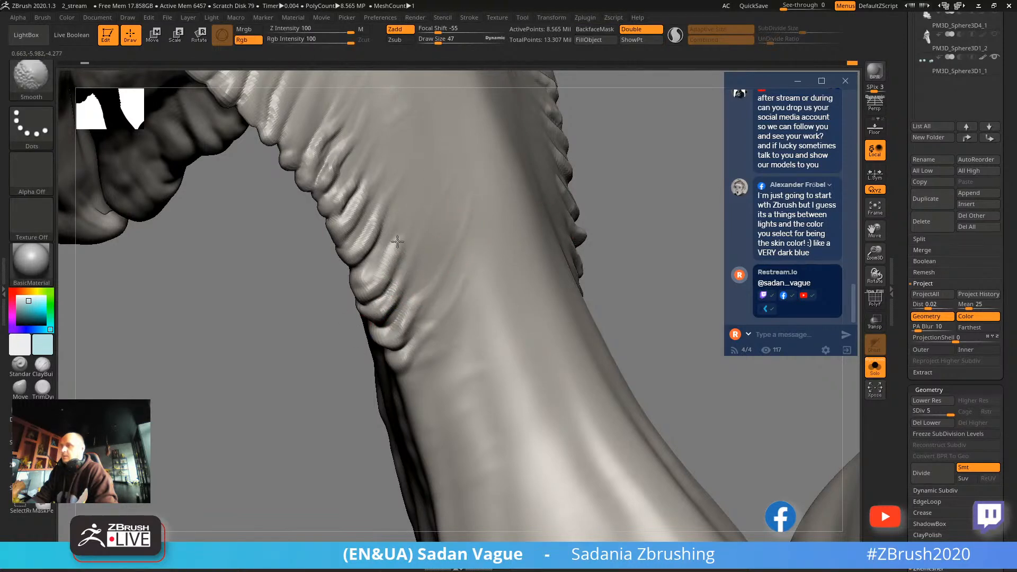
alt+drag(271, 289, 340, 431)
drag(447, 199, 377, 294)
drag(397, 230, 362, 312)
drag(381, 261, 355, 308)
alt+drag(340, 364, 382, 469)
drag(397, 285, 372, 359)
drag(381, 312, 369, 364)
Build up long diagonal folds across the upper outer side of the flap with ClayBuildup at draw size 47.
drag(469, 206, 390, 370)
mouse_move(377, 442)
mouse_down()
mouse_move(372, 454)
mouse_move(339, 450)
mouse_up()
drag(343, 273, 316, 326)
mouse_move(295, 424)
mouse_down()
mouse_move(276, 469)
mouse_move(314, 437)
mouse_up()
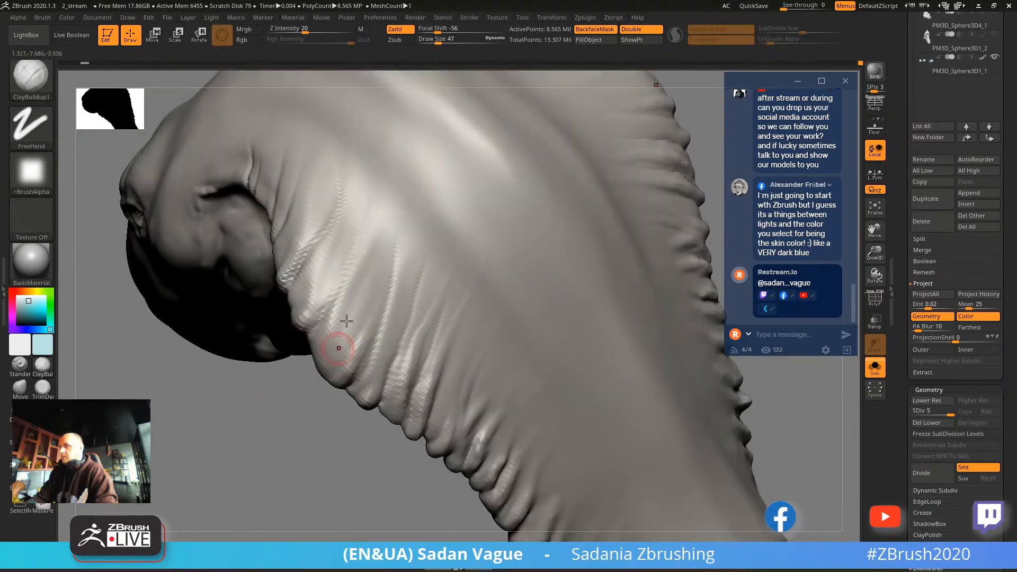
drag(397, 234, 345, 366)
drag(380, 272, 356, 361)
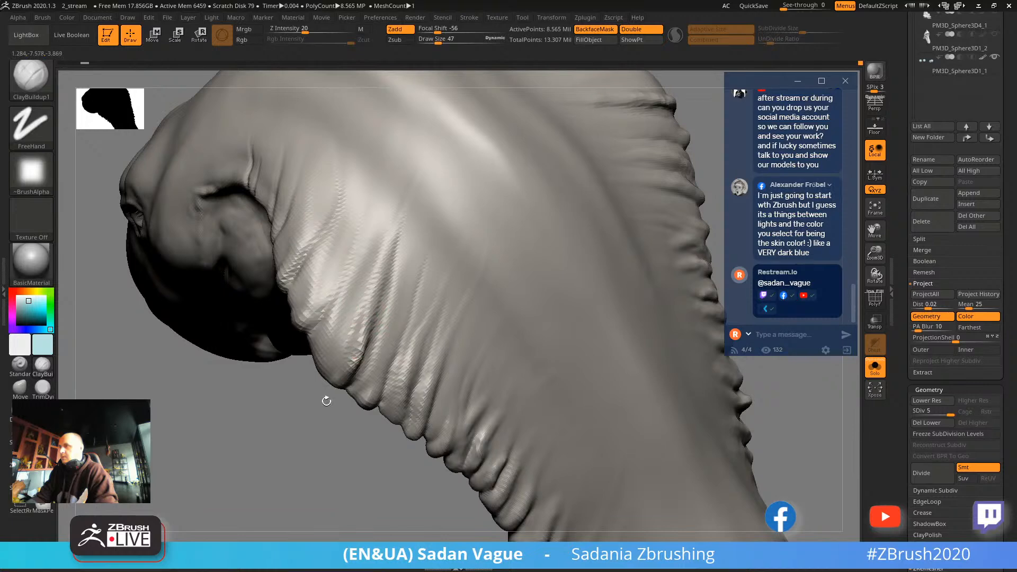
drag(300, 423, 344, 413)
drag(341, 204, 309, 319)
drag(286, 412, 264, 440)
Broaden the upper outer folds of the flap with ClayBuildup at draw size 68 and smooth their transitions into the neck.
key(bracketright)
key(bracketright)
drag(354, 271, 328, 365)
drag(373, 332, 354, 393)
drag(376, 352, 391, 265)
key(shift)
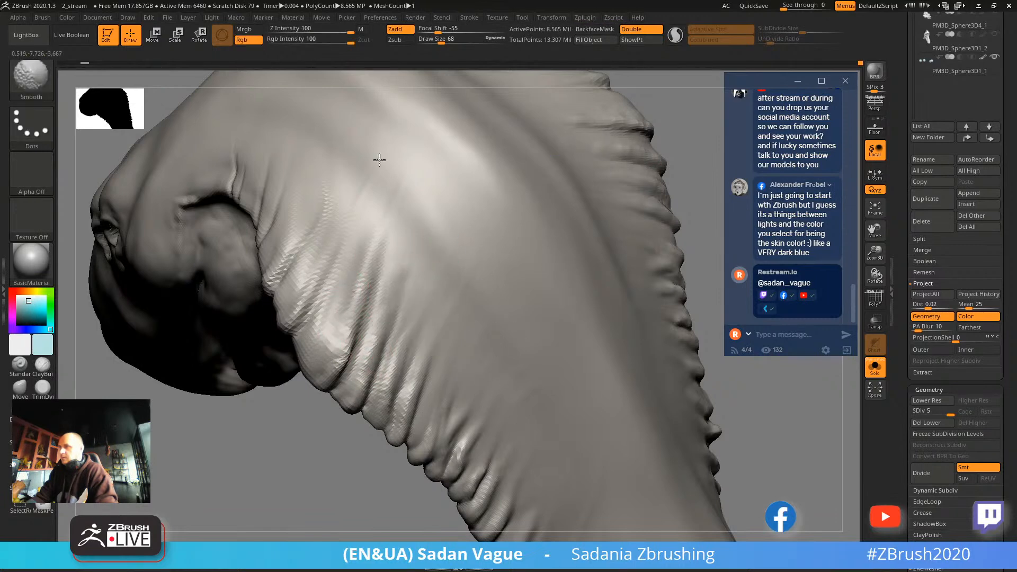
Add and soften short folds where the flap's upper end meets the head behind the eye.
drag(233, 462, 312, 450)
drag(563, 173, 589, 181)
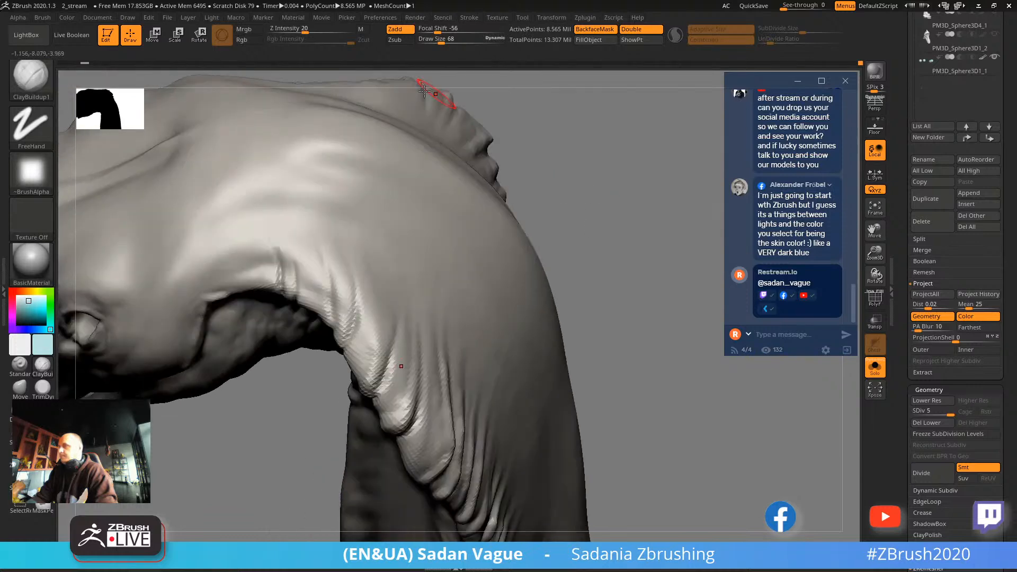
key(shift)
drag(268, 437, 298, 431)
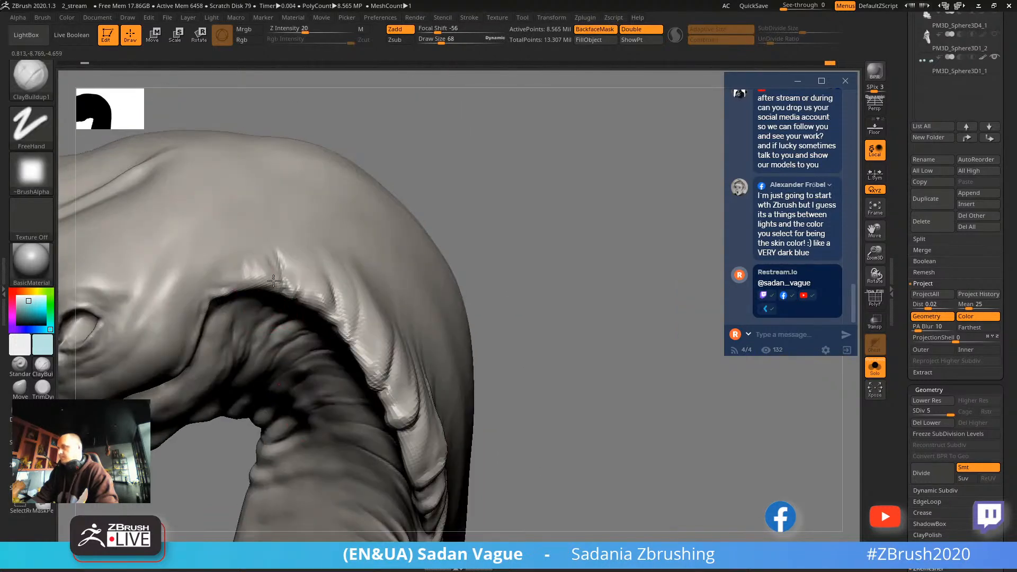
drag(427, 233, 325, 227)
Build up the rim segments from the flap's upper end down its edge with ClayBuildup at draw size 68.
mouse_move(303, 334)
mouse_down()
mouse_move(324, 324)
mouse_move(328, 346)
mouse_move(294, 354)
mouse_up()
drag(368, 362, 357, 421)
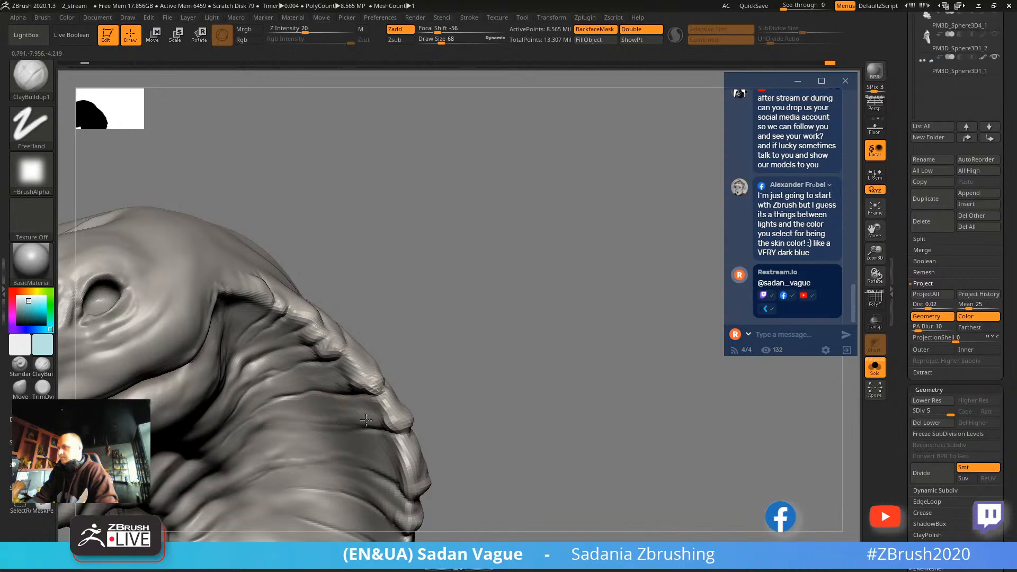
mouse_move(483, 376)
mouse_down()
mouse_move(413, 275)
mouse_move(398, 296)
mouse_move(424, 334)
mouse_move(437, 331)
mouse_up()
drag(391, 380, 419, 399)
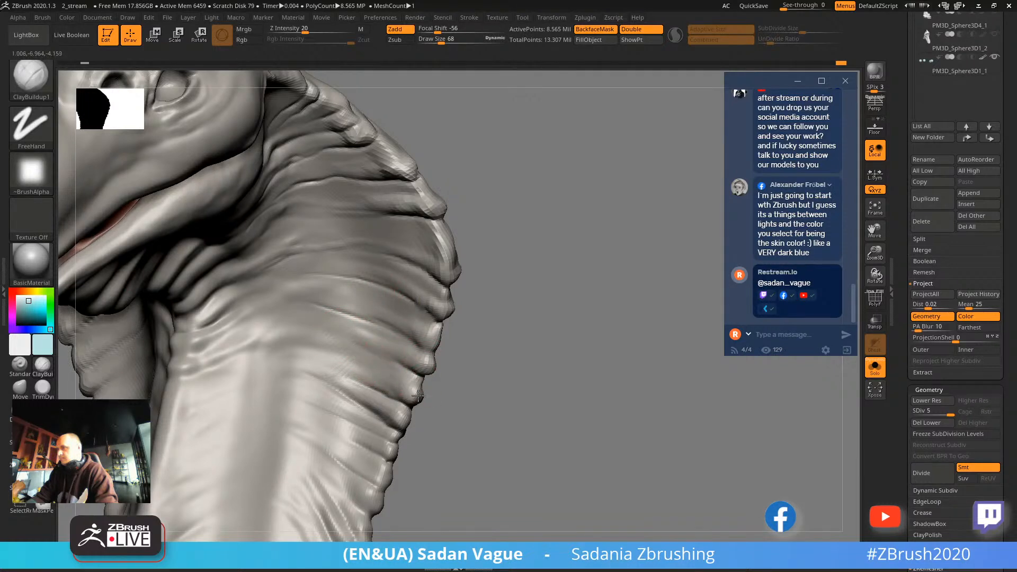
Adjust the flaps' outer silhouette in front view with the Move brush at draw size 335.
drag(465, 435, 605, 268)
alt+drag(492, 164, 537, 164)
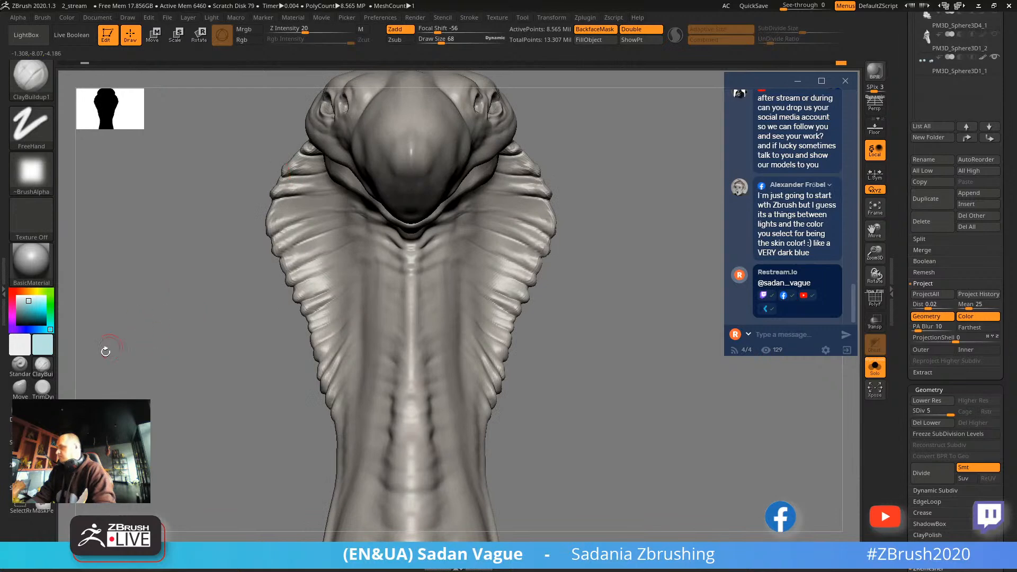
key(b)
key(m)
key(v)
key(s)
mouse_move(282, 253)
mouse_down()
mouse_move(309, 244)
mouse_move(273, 245)
mouse_move(269, 225)
mouse_up()
drag(286, 170, 285, 180)
drag(275, 254, 289, 295)
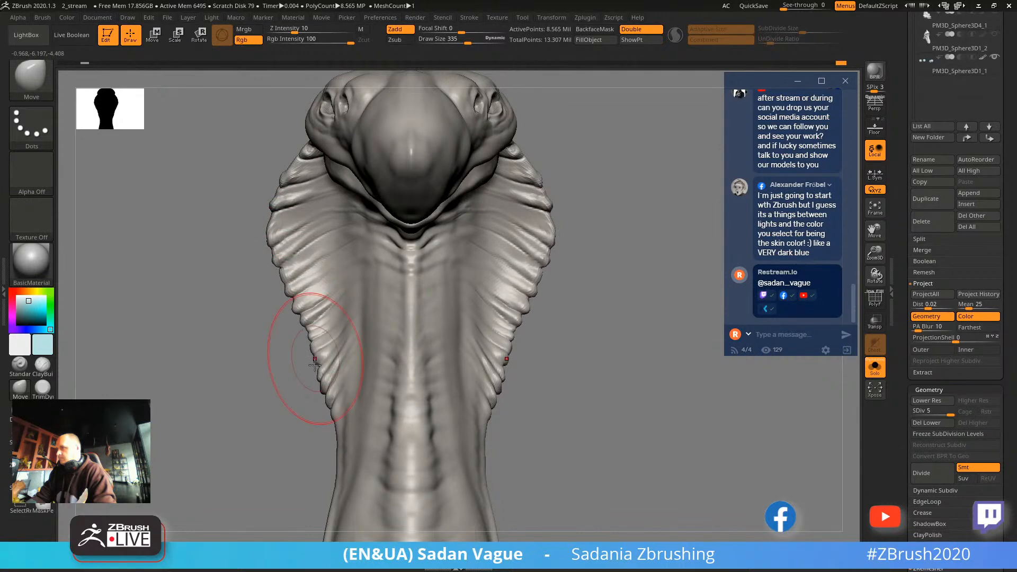
Adjust the contour of the back of the neck behind the flap in side view with the Move brush.
shift+drag(295, 420, 297, 344)
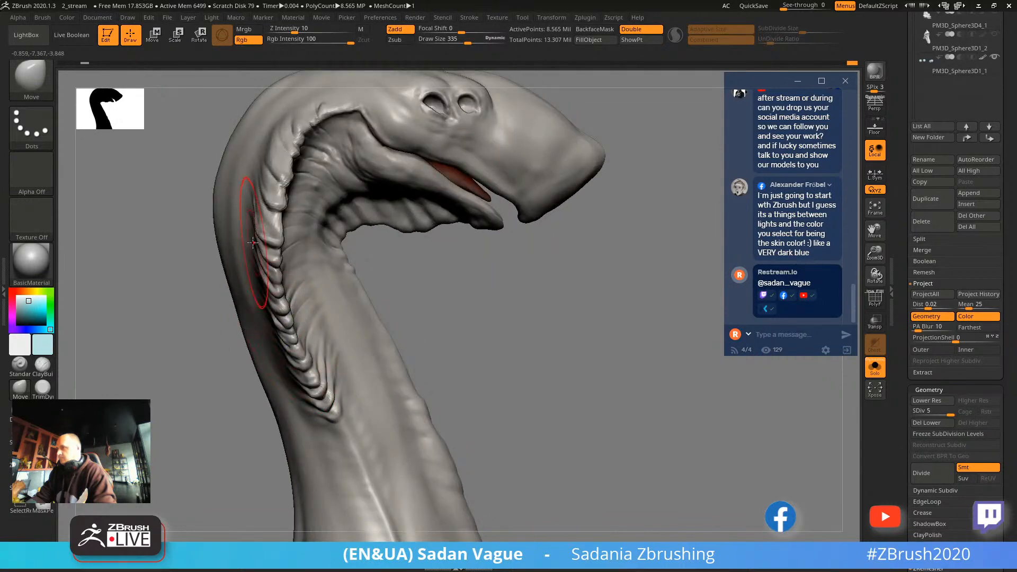
drag(220, 227, 225, 214)
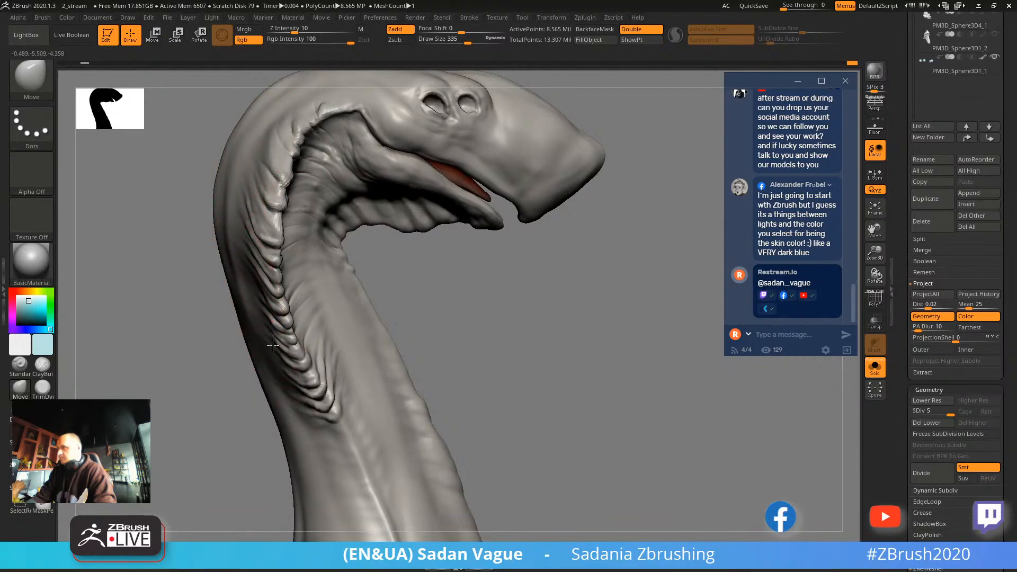
drag(204, 306, 309, 389)
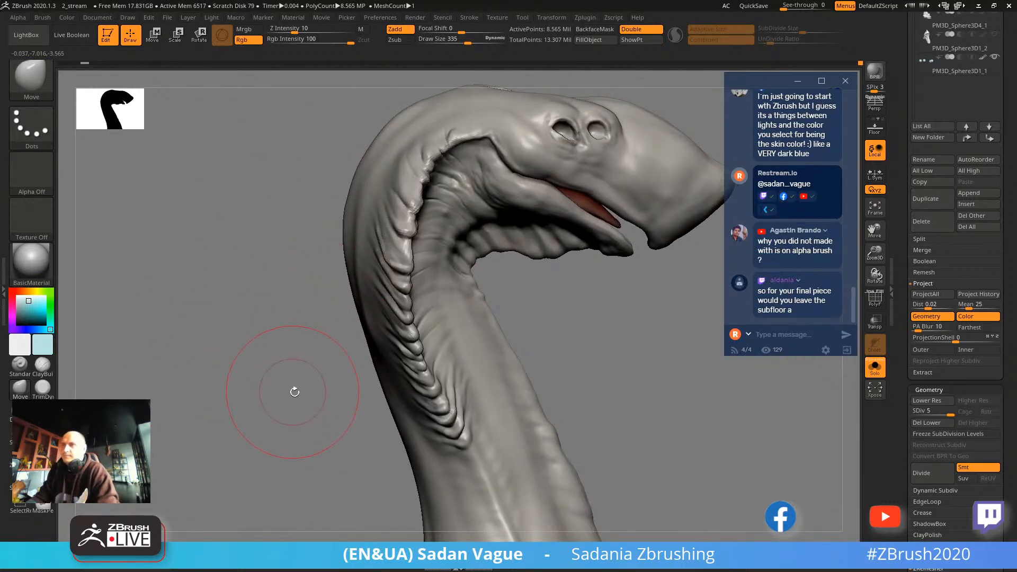
Adjust the flap's edge behind the head with the Move brush at draw size 148.
mouse_move(279, 415)
mouse_down()
mouse_move(302, 420)
mouse_move(397, 318)
mouse_move(550, 293)
mouse_move(557, 244)
mouse_up()
key(s)
drag(405, 305, 394, 306)
drag(475, 260, 569, 217)
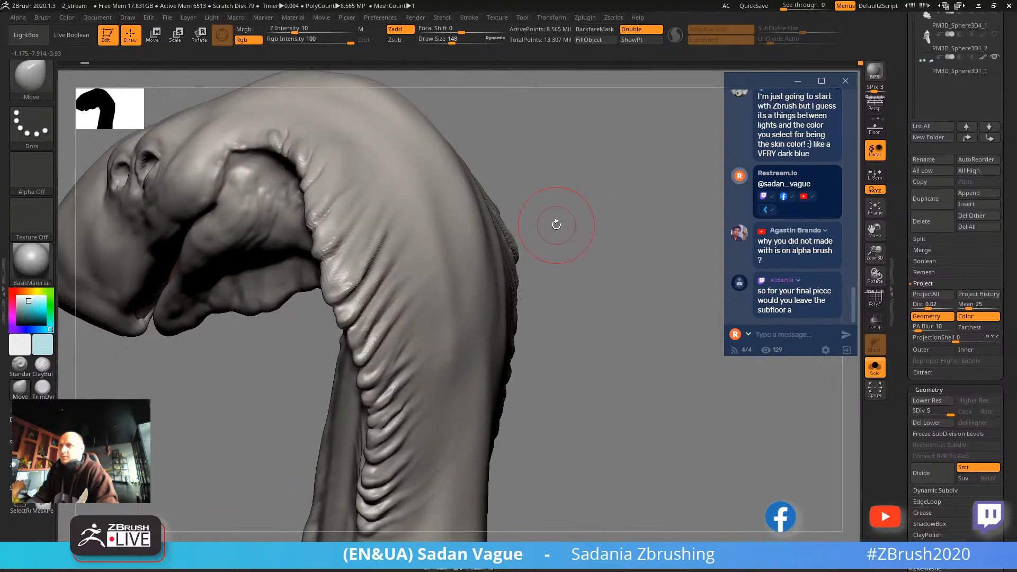
mouse_move(566, 215)
mouse_down()
mouse_move(556, 206)
mouse_move(592, 222)
mouse_move(578, 191)
mouse_move(624, 236)
mouse_move(551, 189)
mouse_up()
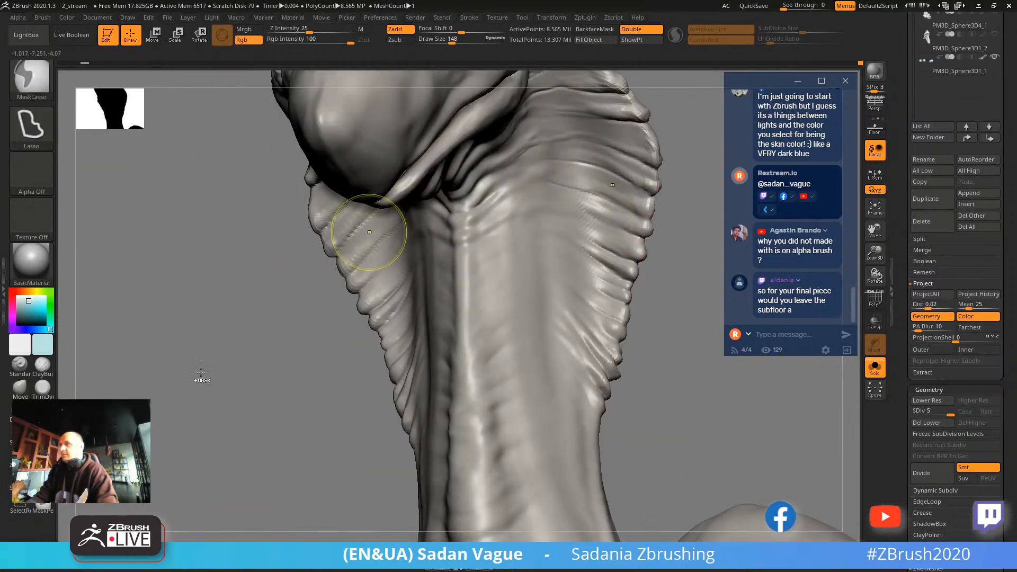
Build up the ridges between the creases on the flap's inner side with ClayBuildup at draw size 47.
mouse_move(234, 367)
mouse_down()
mouse_move(256, 390)
mouse_move(286, 275)
mouse_up()
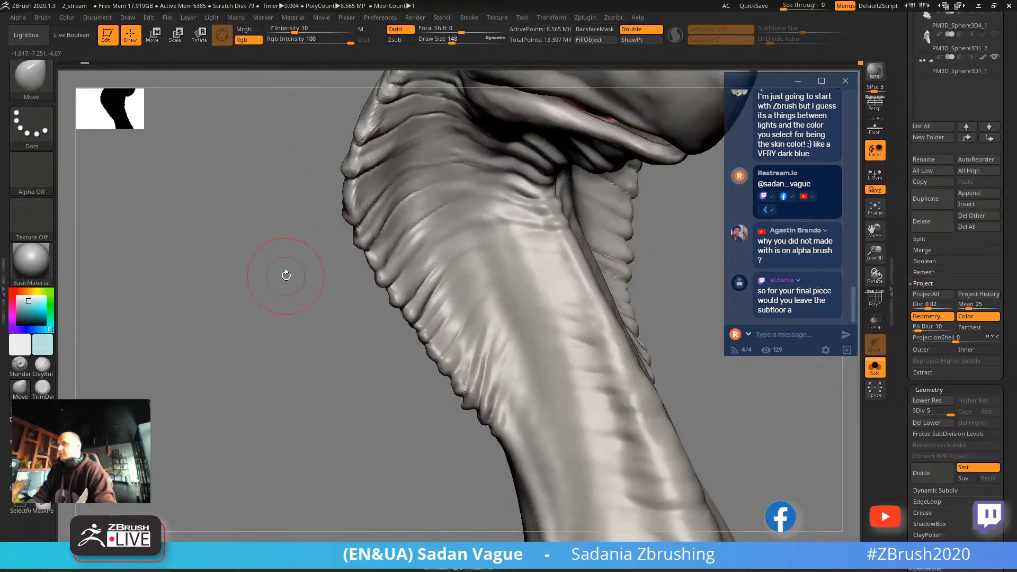
key(b)
key(c)
key(b)
key(s)
drag(456, 171, 441, 174)
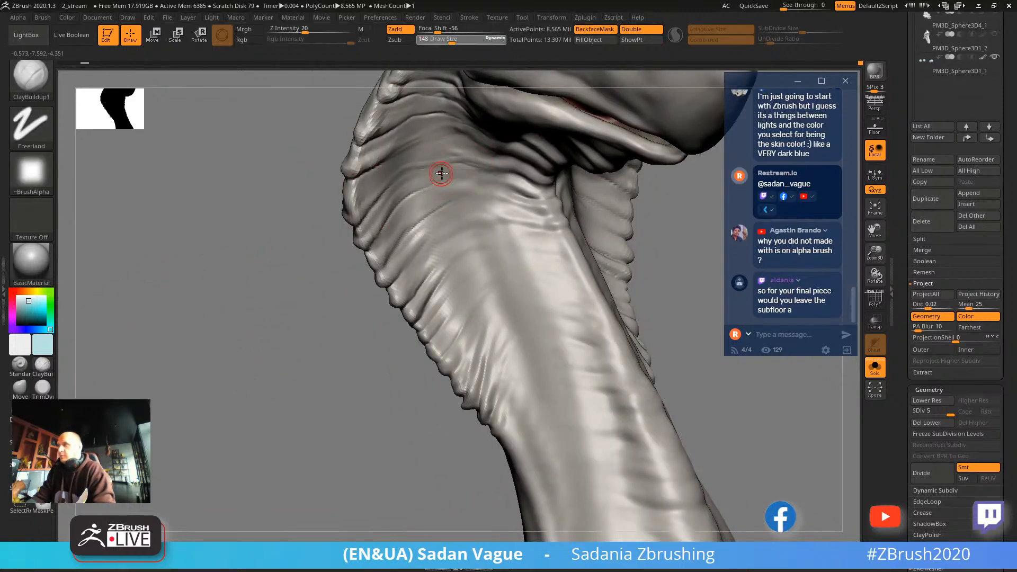
mouse_move(341, 258)
mouse_down()
mouse_move(518, 220)
mouse_move(340, 440)
mouse_move(294, 427)
mouse_move(236, 459)
mouse_move(445, 190)
mouse_up()
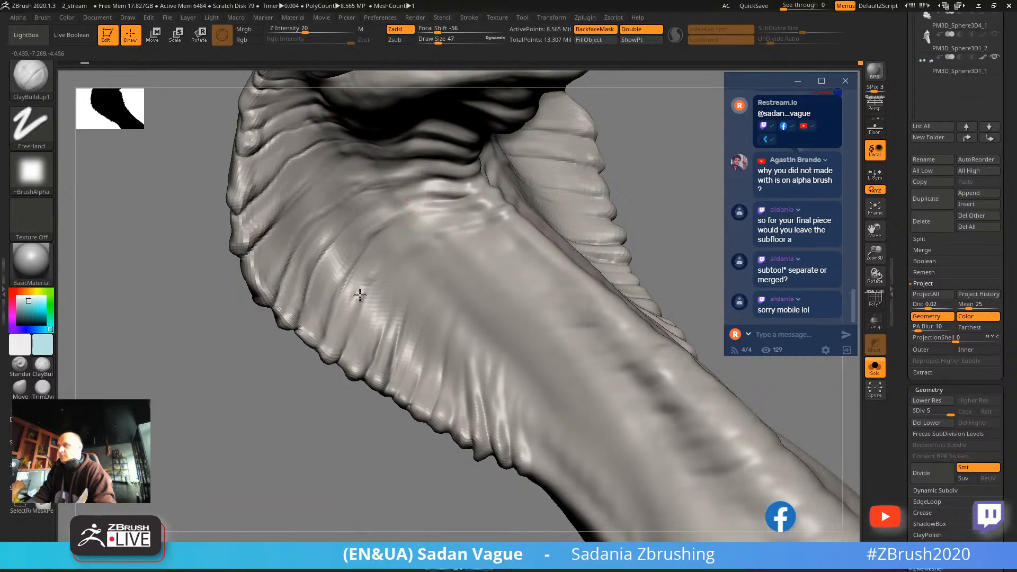
Continue the flap's small ridges below its lower end along the neck's side ridge with ClayBuildup at draw size 47 and Smooth.
alt+drag(307, 432, 408, 290)
alt+drag(534, 323, 566, 171)
alt+drag(477, 110, 515, 261)
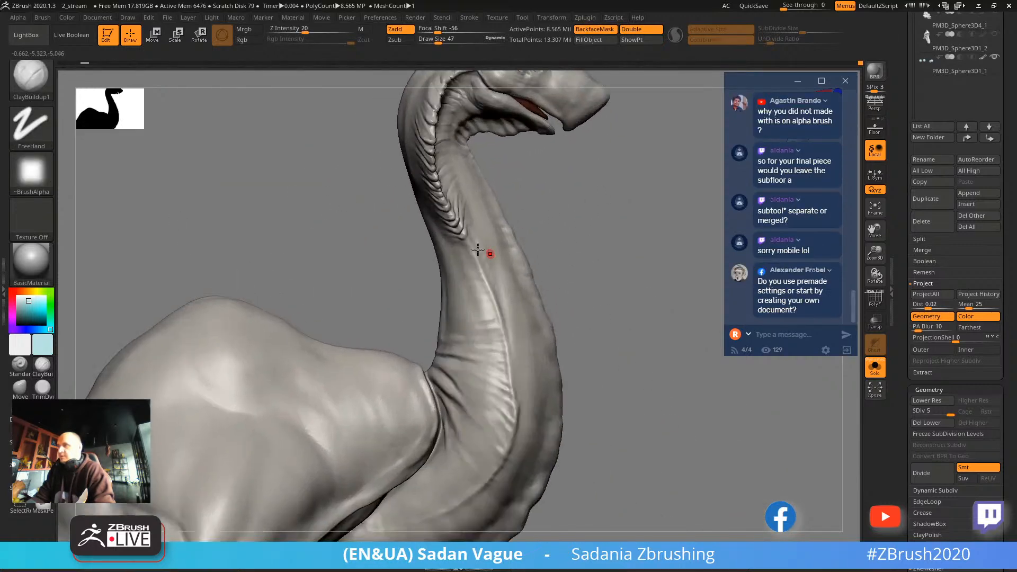
alt+drag(562, 220, 561, 300)
alt+drag(352, 378, 331, 326)
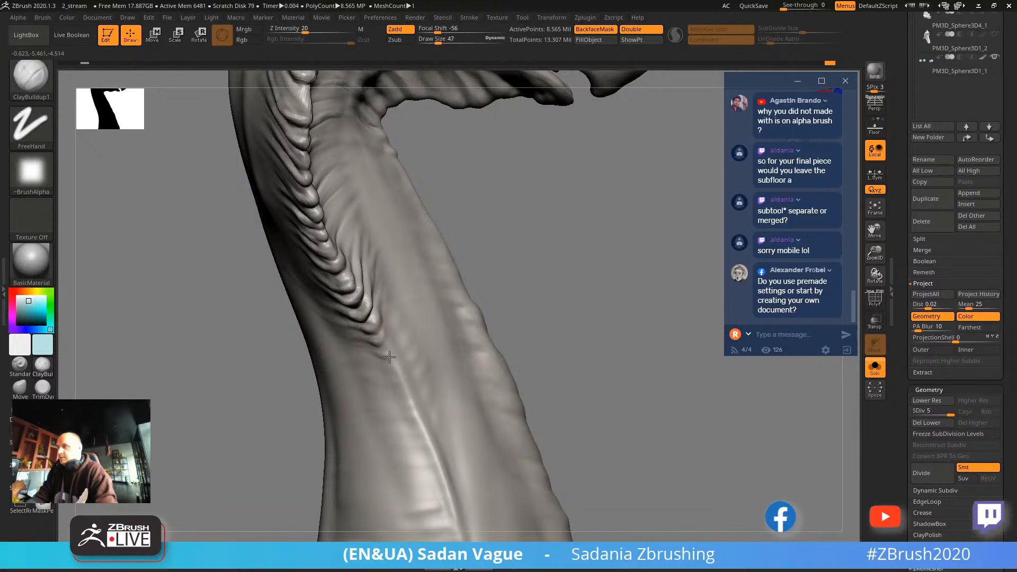
key(shift)
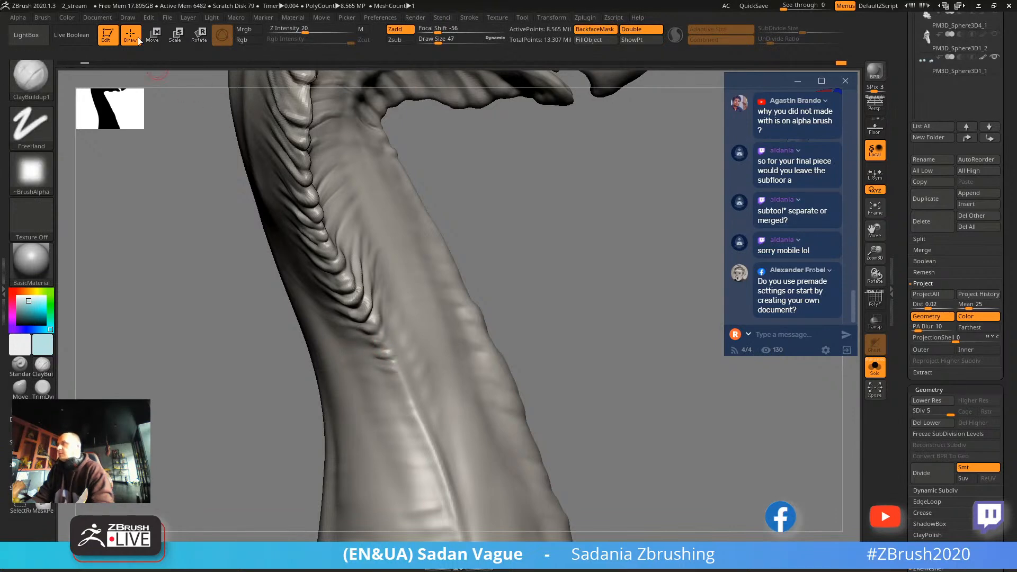
click(99, 19)
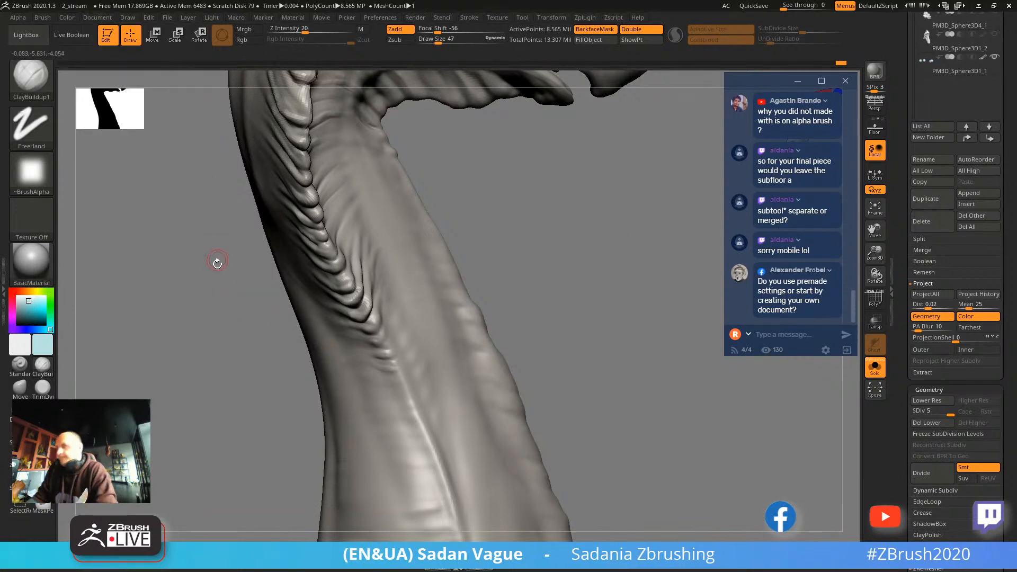
key(shift)
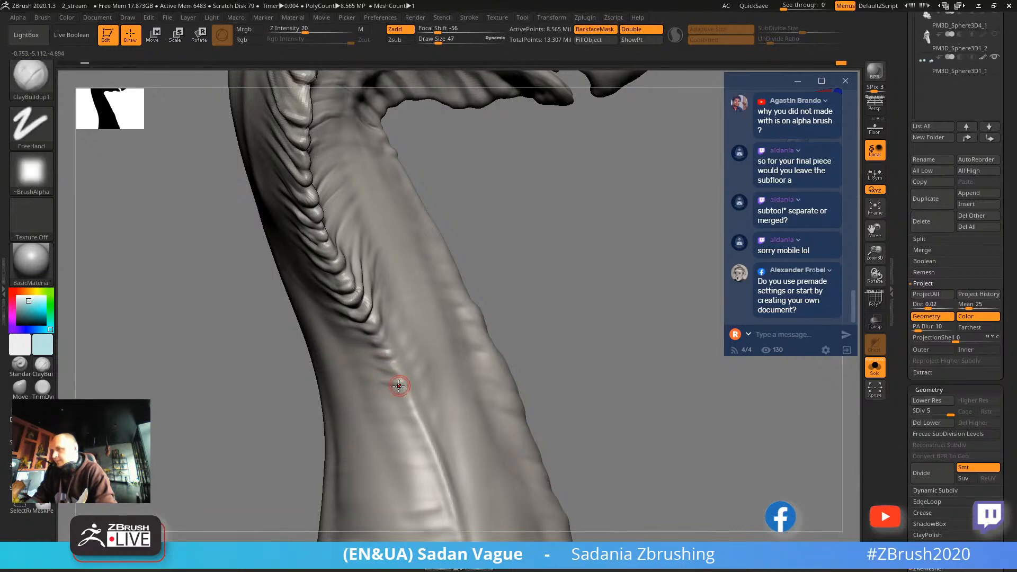
key(shift)
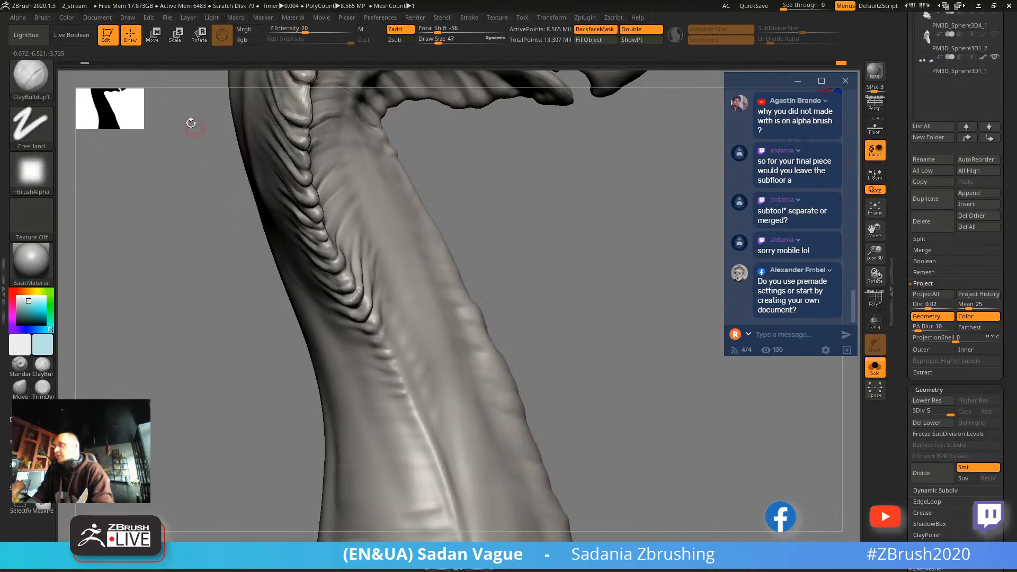
Open the document settings with the background gradient and canvas size options.
click(109, 12)
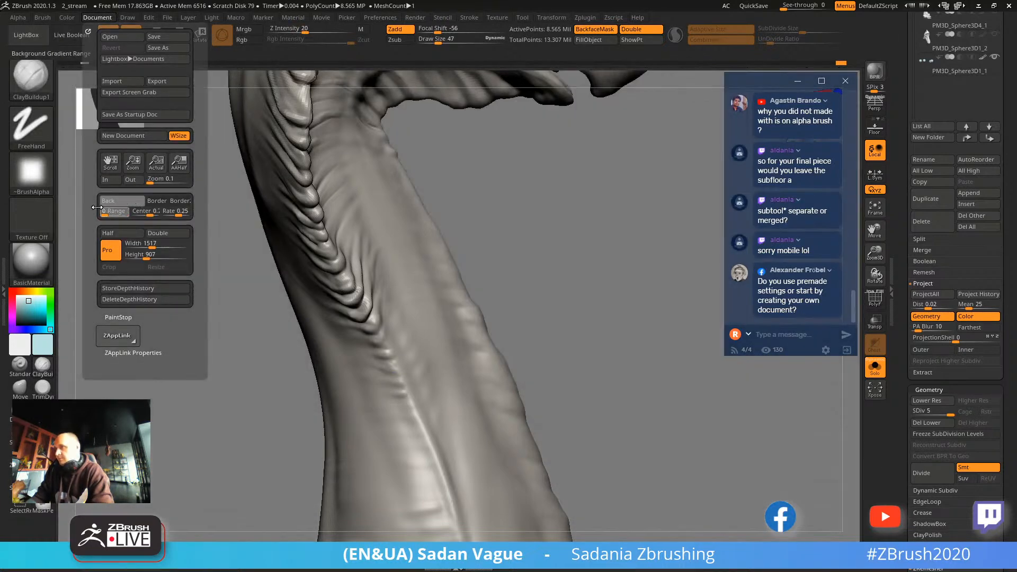
Examine the document's background colour and gradient range settings.
drag(97, 207, 72, 215)
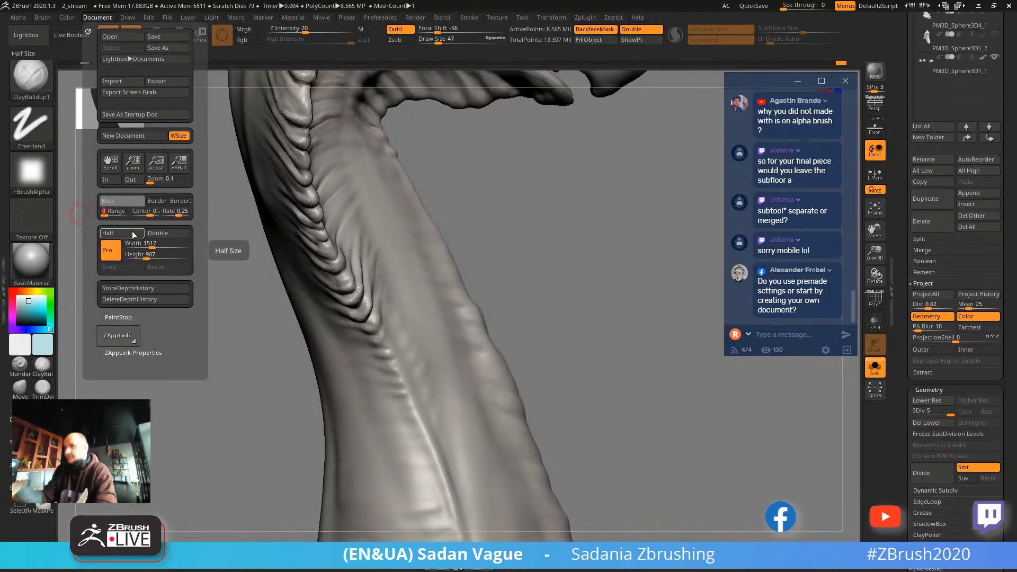
click(104, 17)
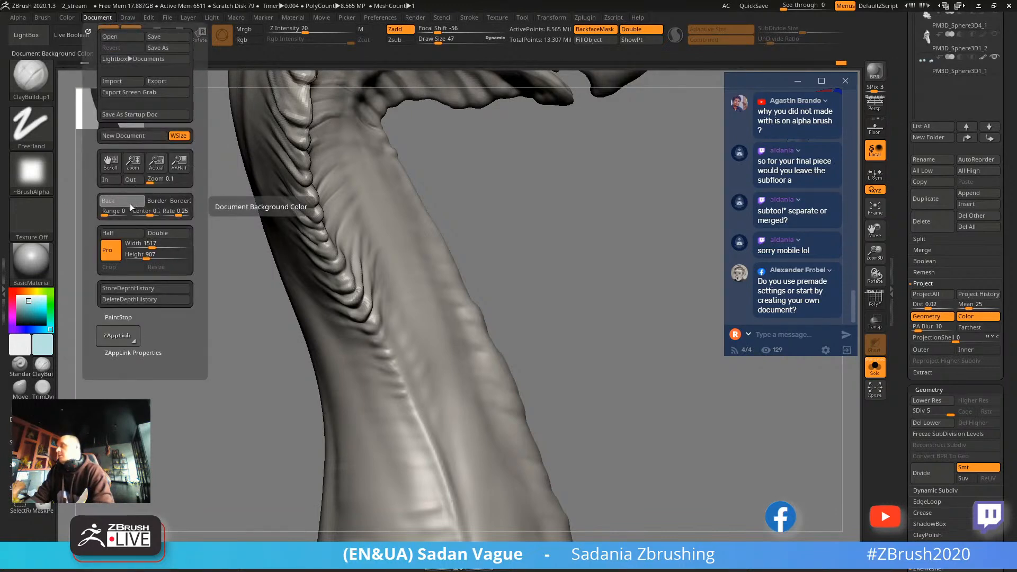
Refine the diagonal skin folds along the neck's outer edges with ClayBuildup at draw size 47, smoothing the transitions.
drag(569, 241, 532, 304)
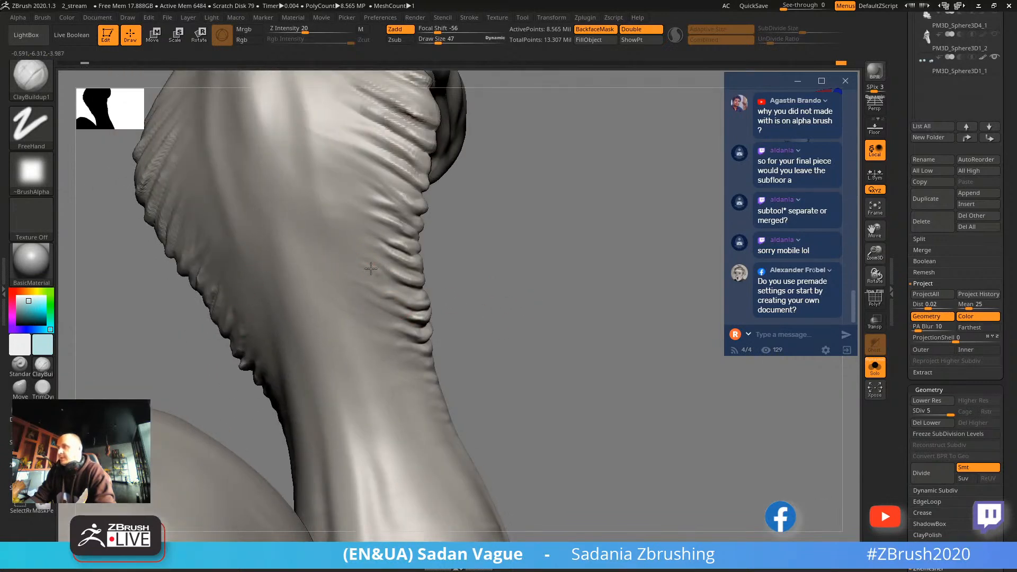
drag(437, 279, 422, 315)
key(shift)
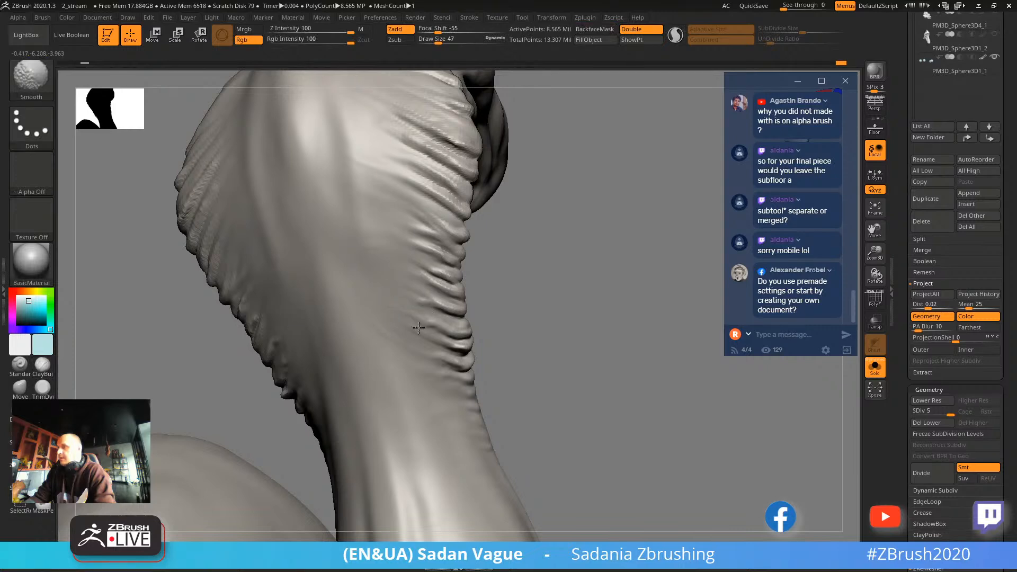
drag(501, 317, 578, 277)
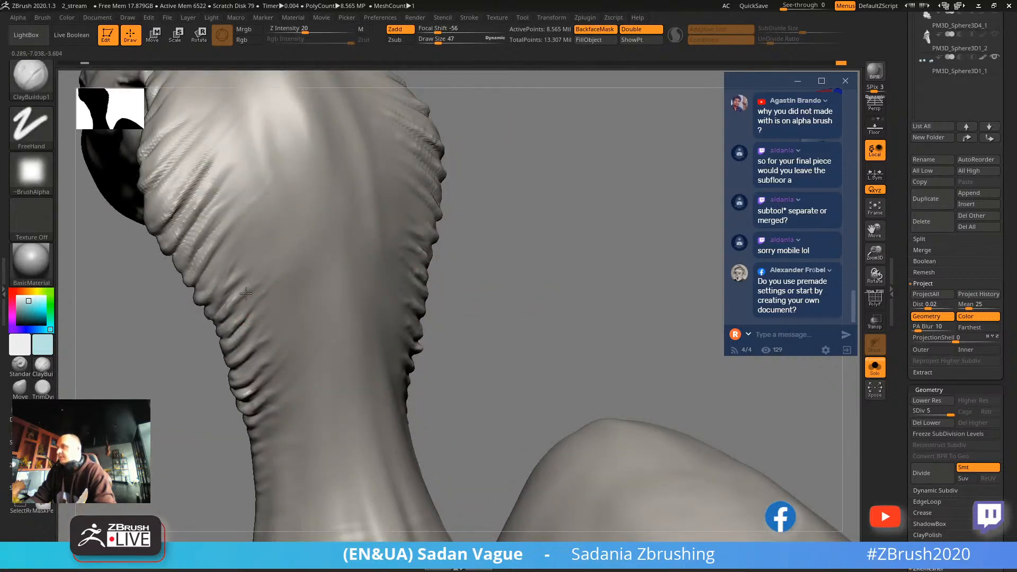
key(shift)
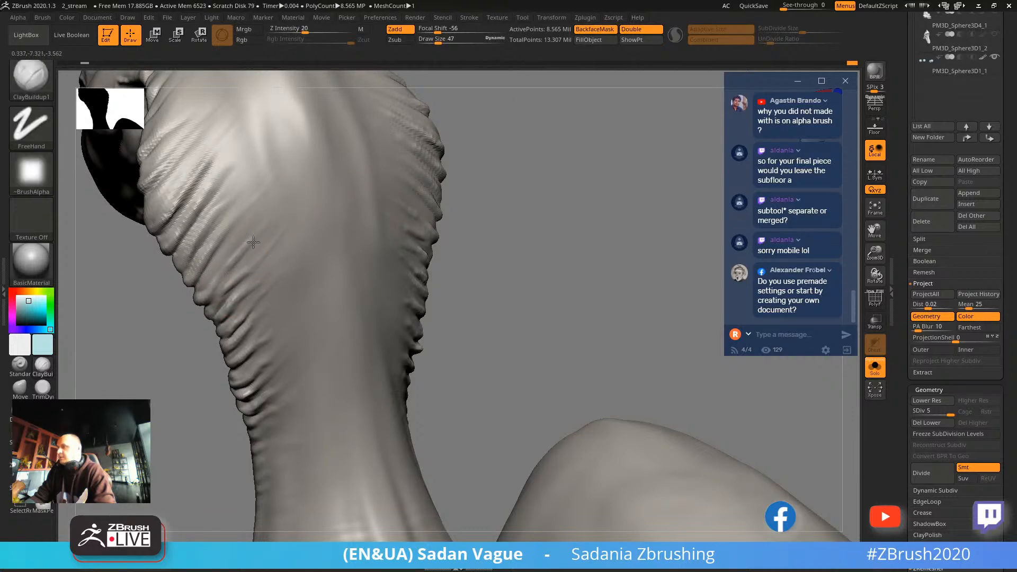
key(shift)
mouse_move(244, 317)
mouse_down()
mouse_move(261, 392)
mouse_move(338, 222)
mouse_move(415, 166)
mouse_up()
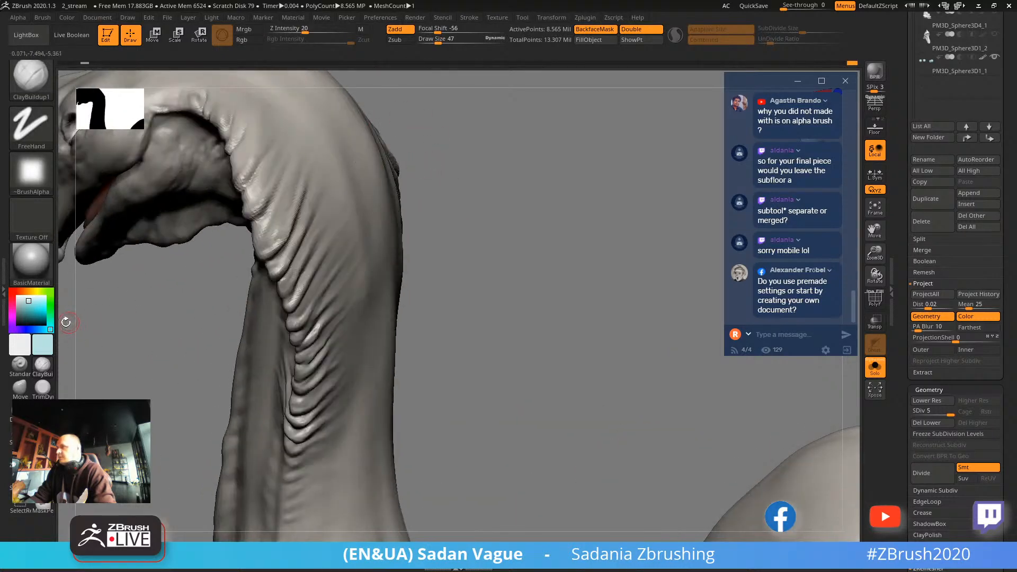
Build up the broad folds on the ribbed neck flap below the head with ClayBuildup at draw size 94.
drag(108, 275, 673, 383)
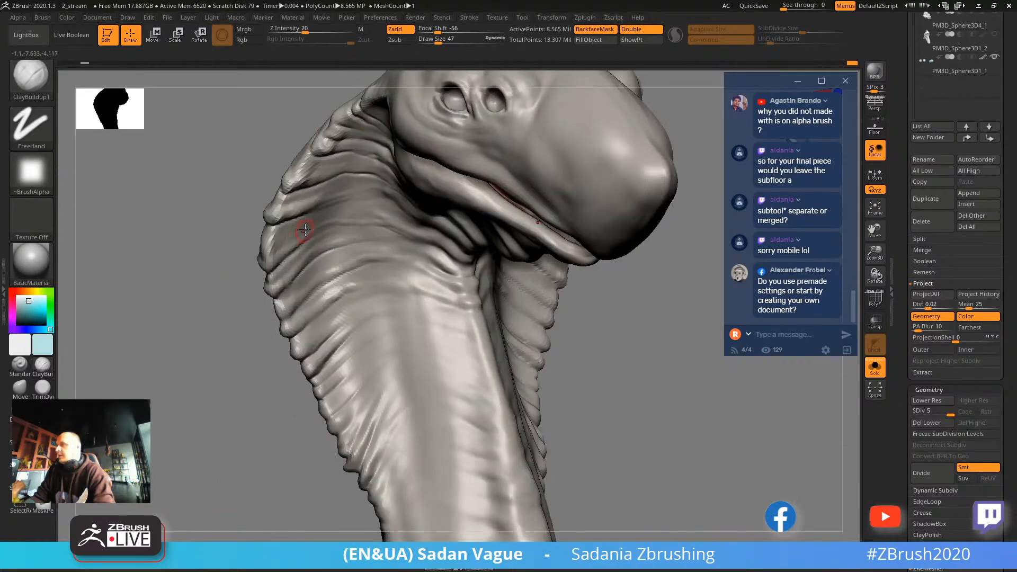
key(s)
drag(286, 243, 307, 243)
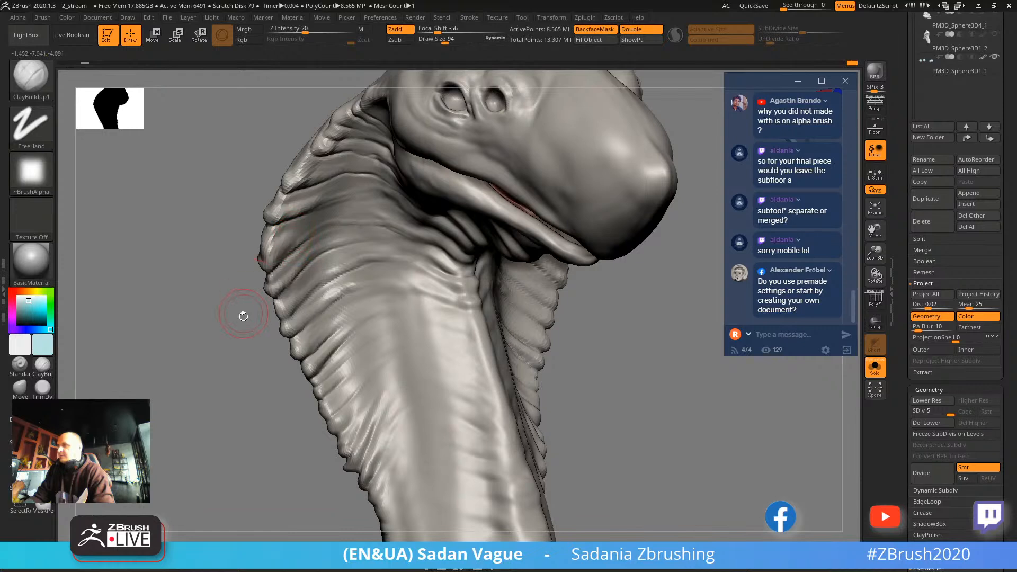
drag(243, 295, 306, 131)
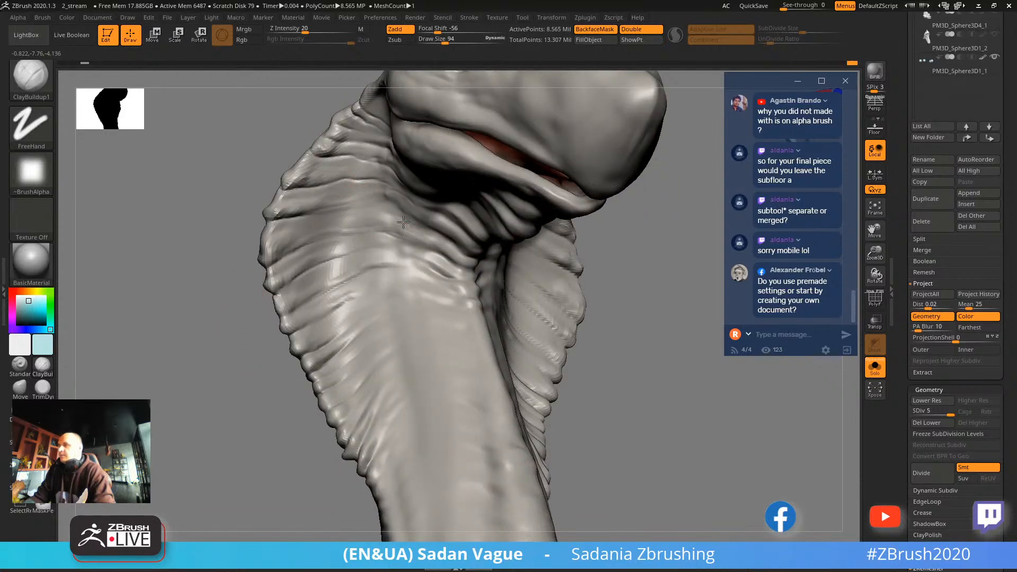
Add finer wrinkles to the neck just behind the jaw with ClayBuildup at draw size 39 and soften them with Smooth.
drag(656, 238, 564, 172)
key(s)
drag(461, 206, 413, 206)
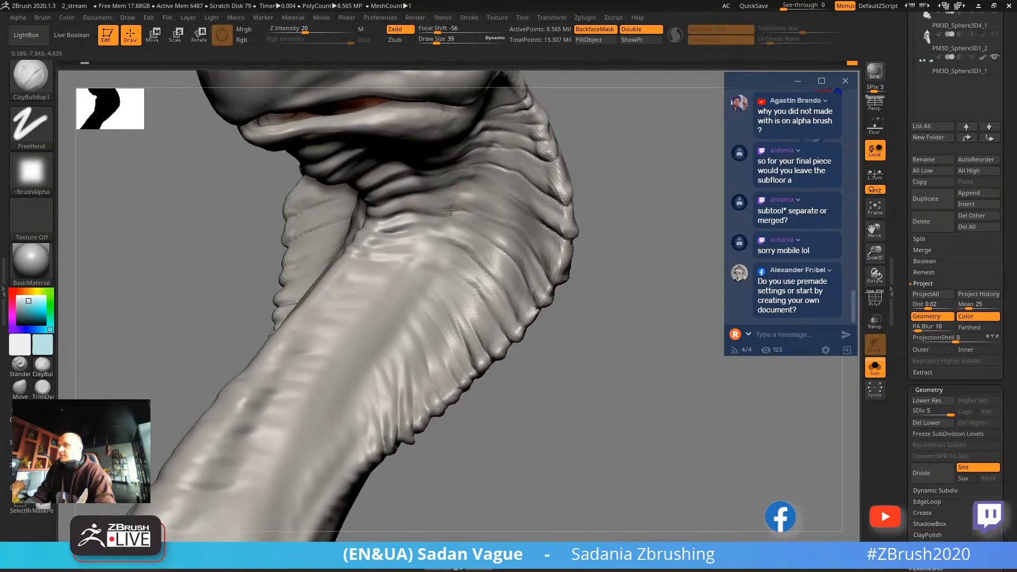
drag(586, 174, 588, 232)
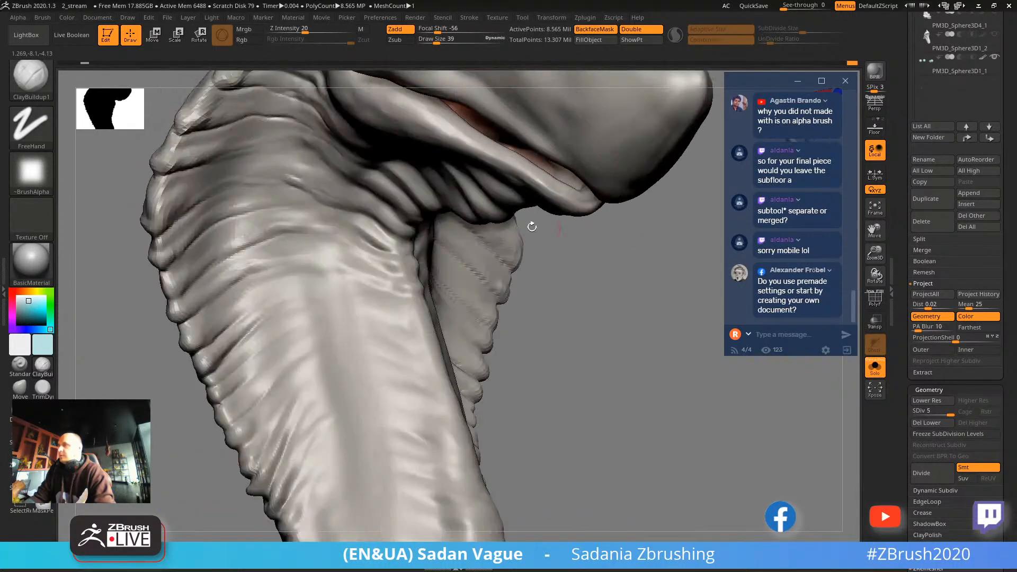
drag(286, 205, 340, 222)
key(shift)
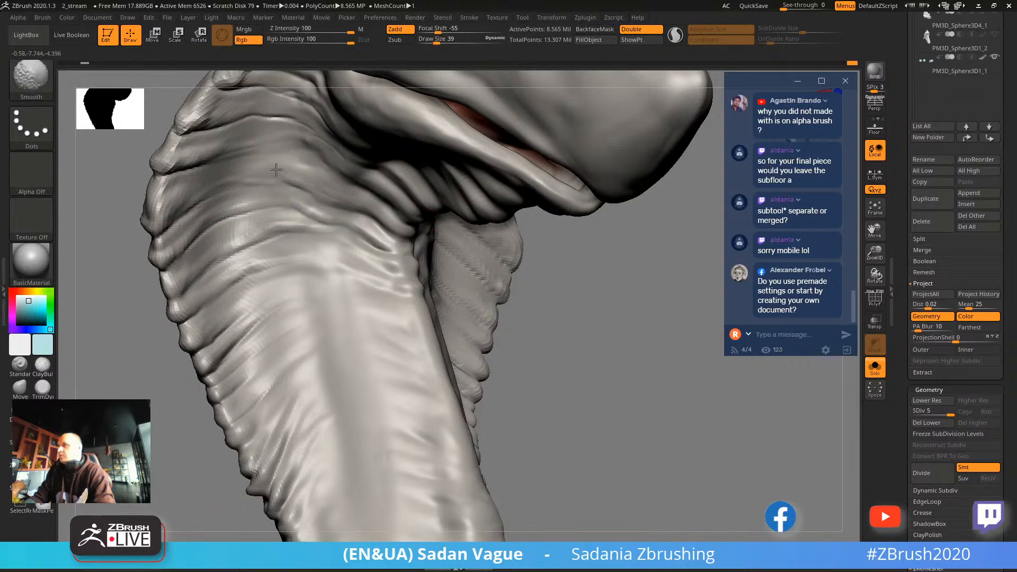
Sculpt and smooth the folds across the ribbed edge and underside of the throat at draw size 39.
mouse_move(491, 291)
mouse_down()
mouse_move(536, 297)
mouse_move(612, 208)
mouse_move(643, 147)
mouse_move(408, 199)
mouse_move(364, 317)
mouse_up()
drag(409, 225, 355, 86)
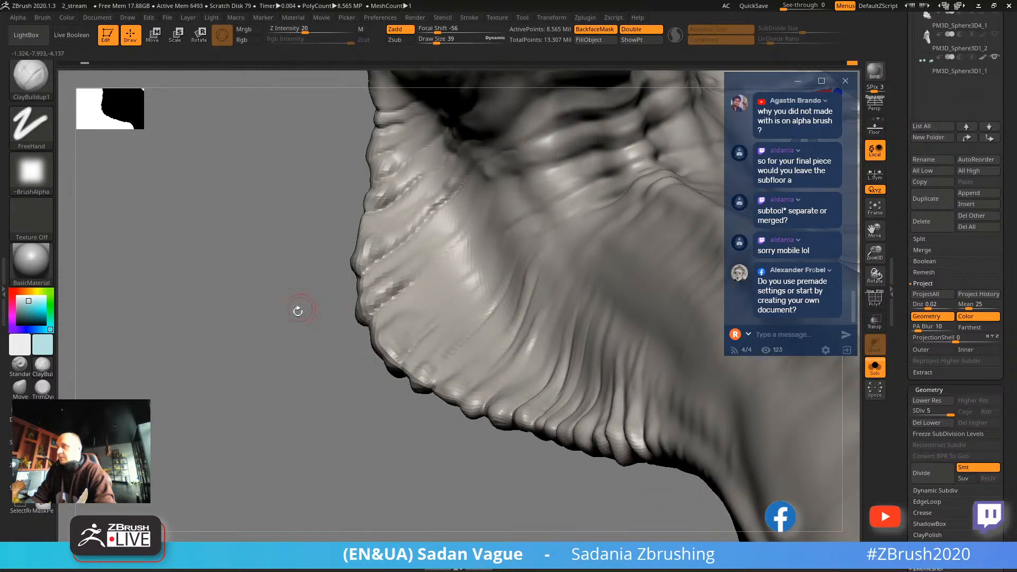
drag(311, 297, 503, 181)
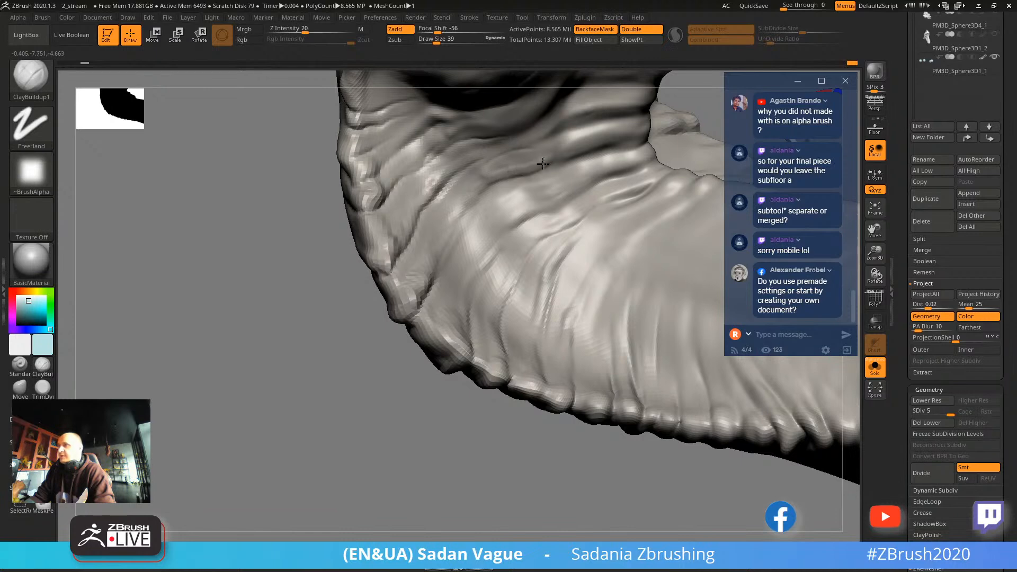
key(shift)
shift+drag(491, 164, 485, 176)
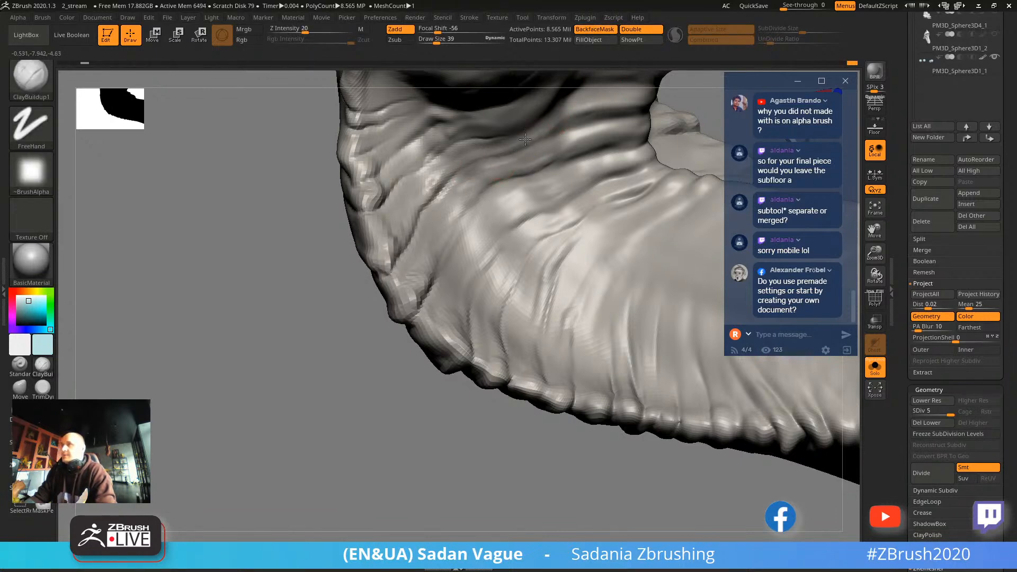
drag(337, 321, 329, 288)
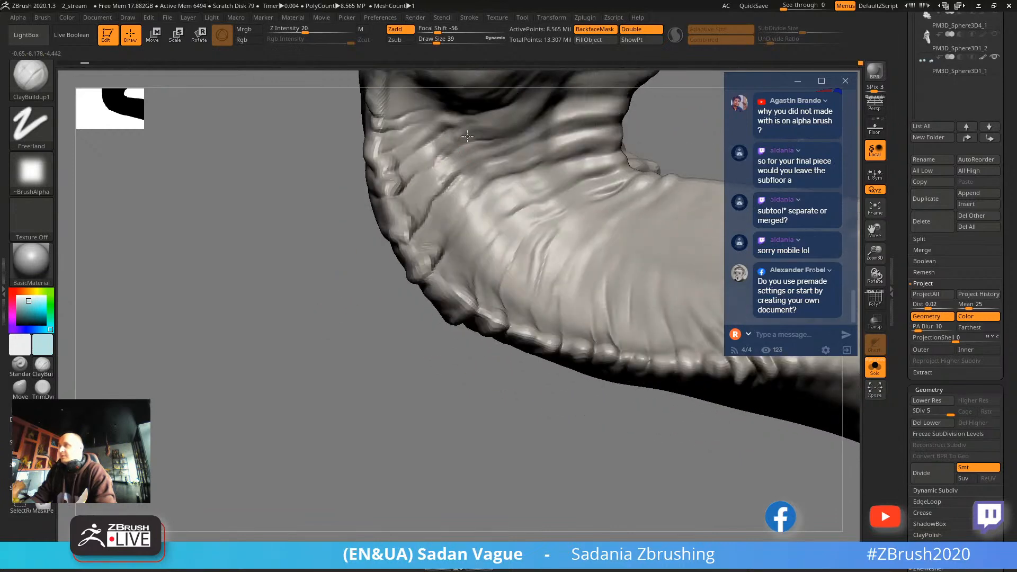
mouse_move(370, 249)
mouse_down()
mouse_move(356, 275)
mouse_move(337, 254)
mouse_move(338, 425)
mouse_move(297, 408)
mouse_move(309, 163)
mouse_move(330, 236)
mouse_move(592, 143)
mouse_move(604, 213)
mouse_move(501, 218)
mouse_move(561, 217)
mouse_up()
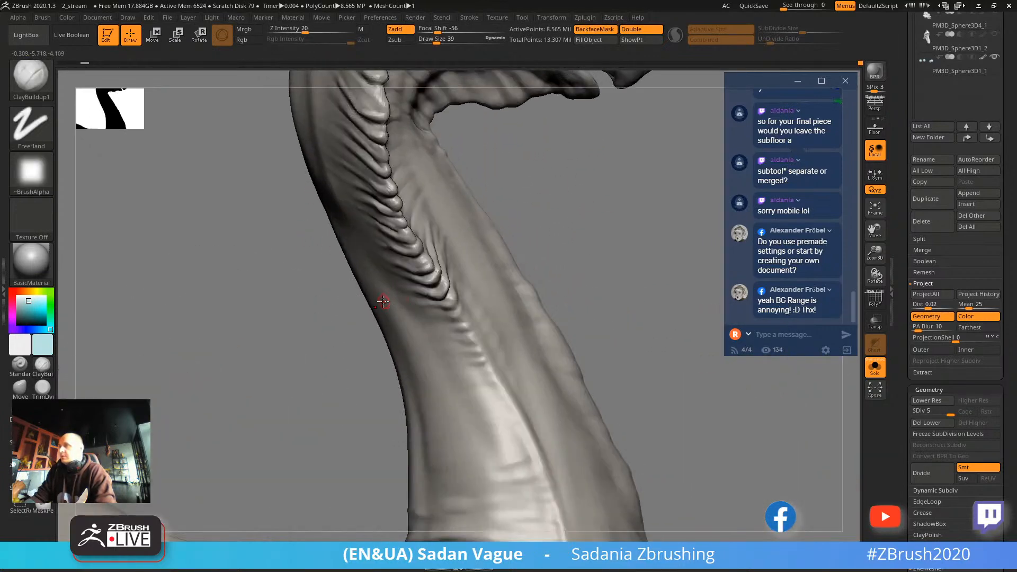
Isolate the thick leg with the bulging calf, hiding the other parts of the creature.
alt+drag(570, 277, 467, 211)
drag(630, 190, 556, 264)
drag(620, 218, 515, 271)
drag(606, 214, 557, 153)
drag(442, 216, 556, 251)
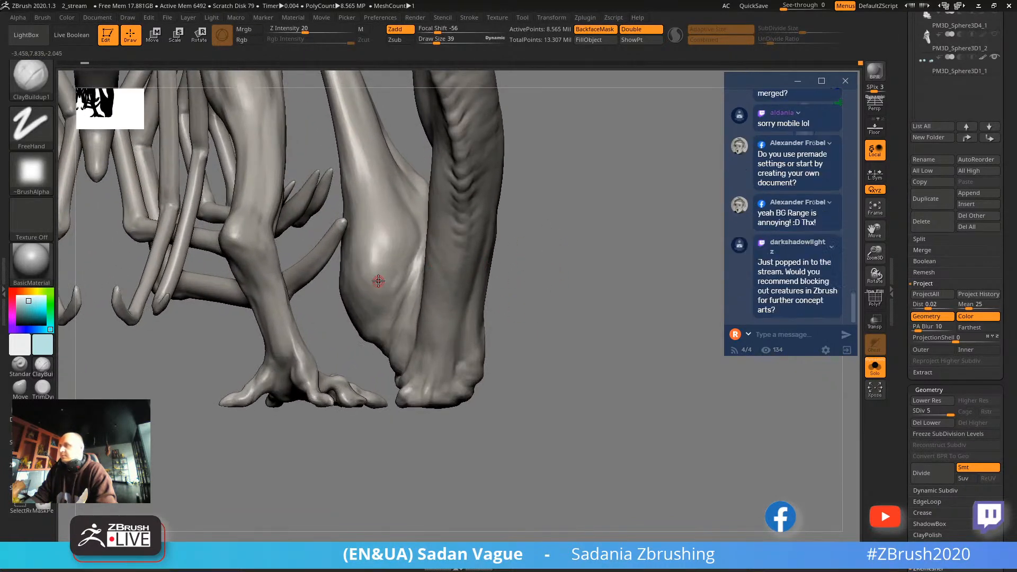
ctrl+shift+click(368, 299)
alt+drag(302, 375, 415, 429)
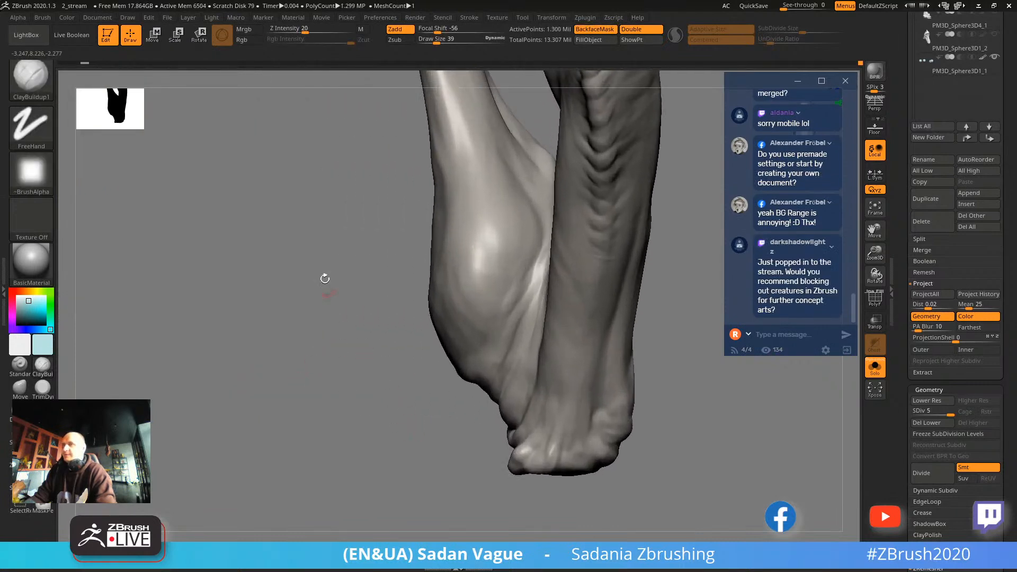
Shape the leg's bulging calf muscle with ClayBuildup at draw size 148 and smooth its surface.
key(s)
drag(472, 261, 487, 262)
mouse_move(371, 382)
alt+mouse_down()
mouse_move(358, 404)
mouse_move(358, 390)
alt+mouse_up()
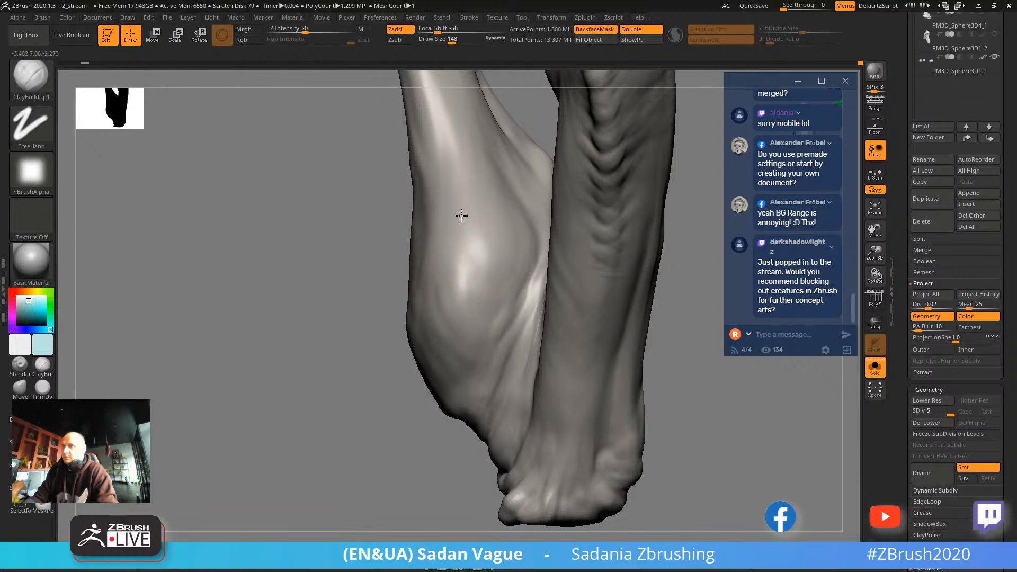
drag(473, 276, 482, 231)
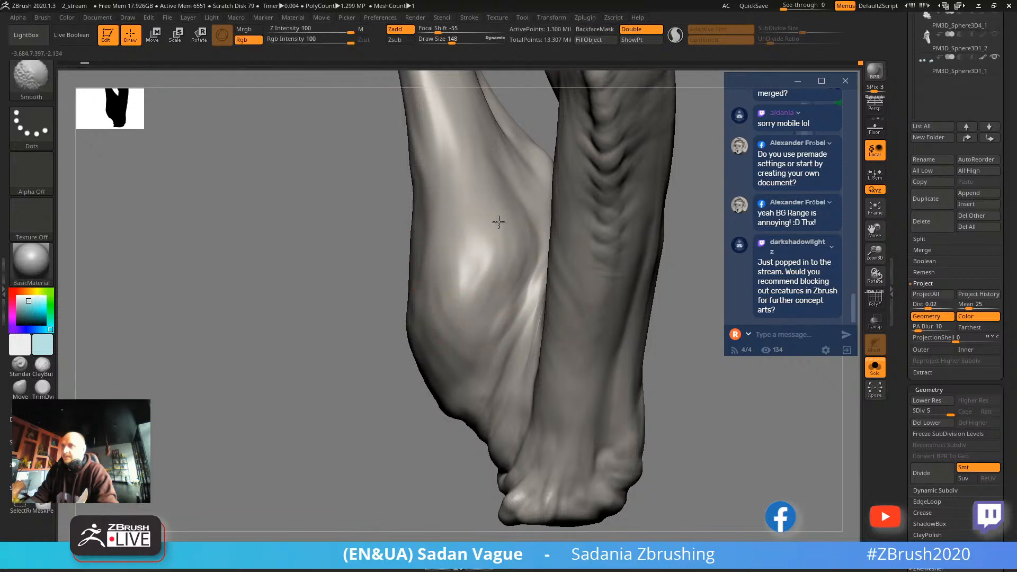
drag(306, 411, 332, 421)
shift+drag(461, 291, 460, 323)
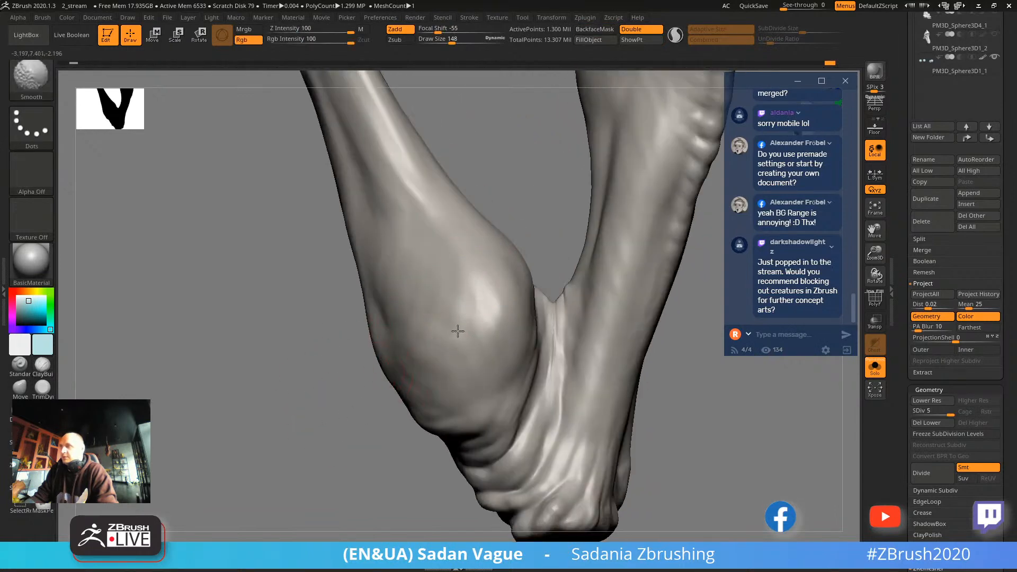
Sculpt skin folds between the calf bulge and the foot with ClayBuildup at draw size 75, smoothing the crease.
mouse_move(361, 402)
mouse_down()
mouse_move(352, 424)
mouse_move(375, 450)
mouse_move(633, 331)
mouse_move(579, 295)
mouse_up()
key(s)
click(556, 265)
drag(670, 232, 502, 243)
key(shift)
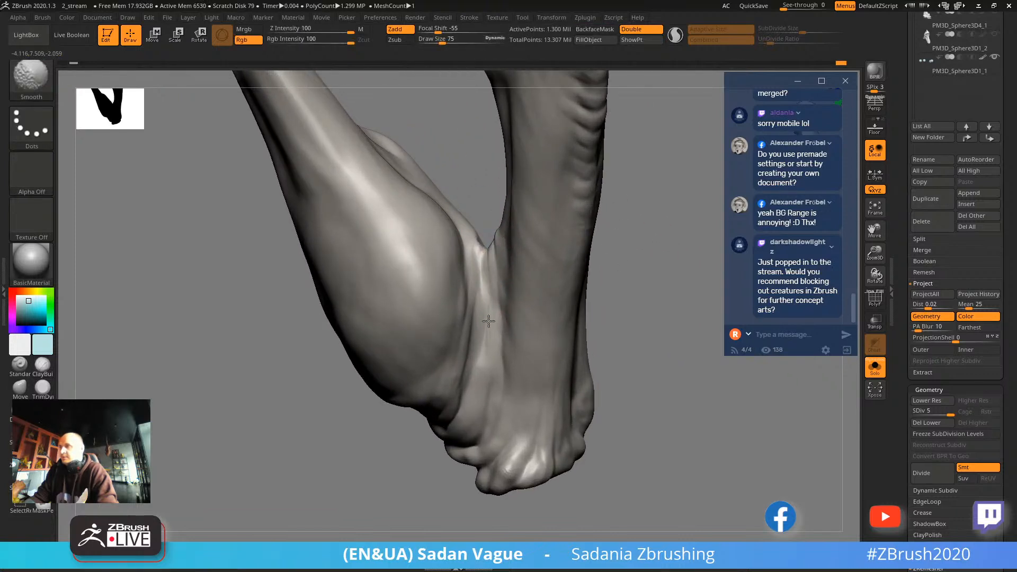
drag(657, 249, 556, 226)
drag(477, 311, 452, 393)
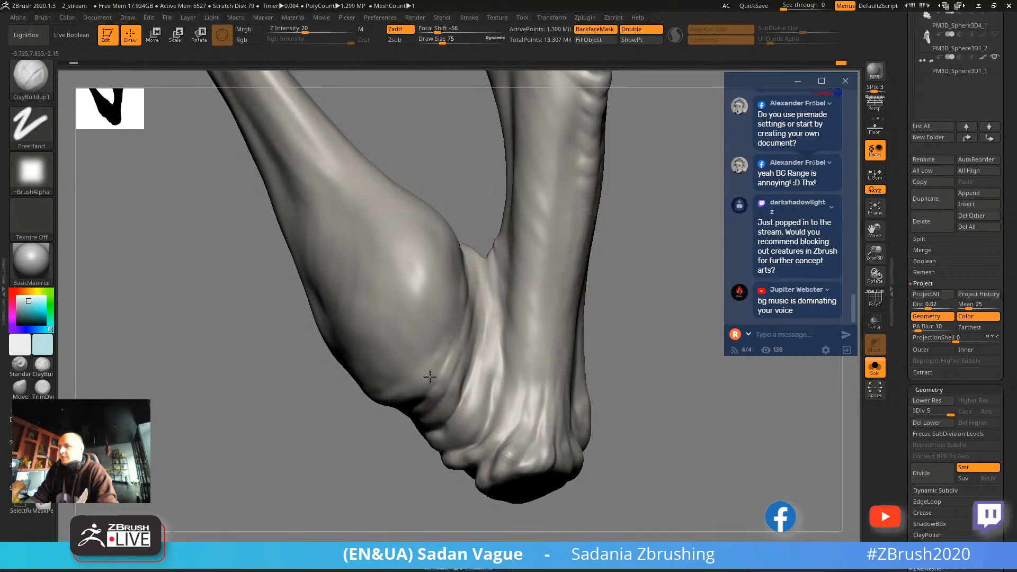
drag(386, 415, 389, 380)
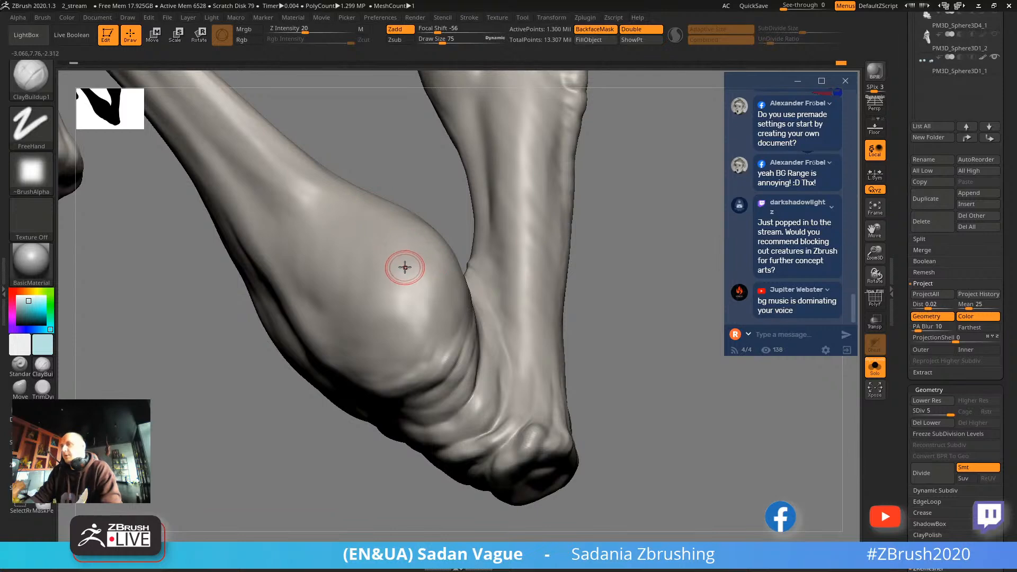
Extend the stretched folds from the calf's lower edge up towards the leg joint and smooth them.
mouse_move(404, 229)
right_down()
mouse_move(445, 194)
mouse_move(418, 236)
right_up()
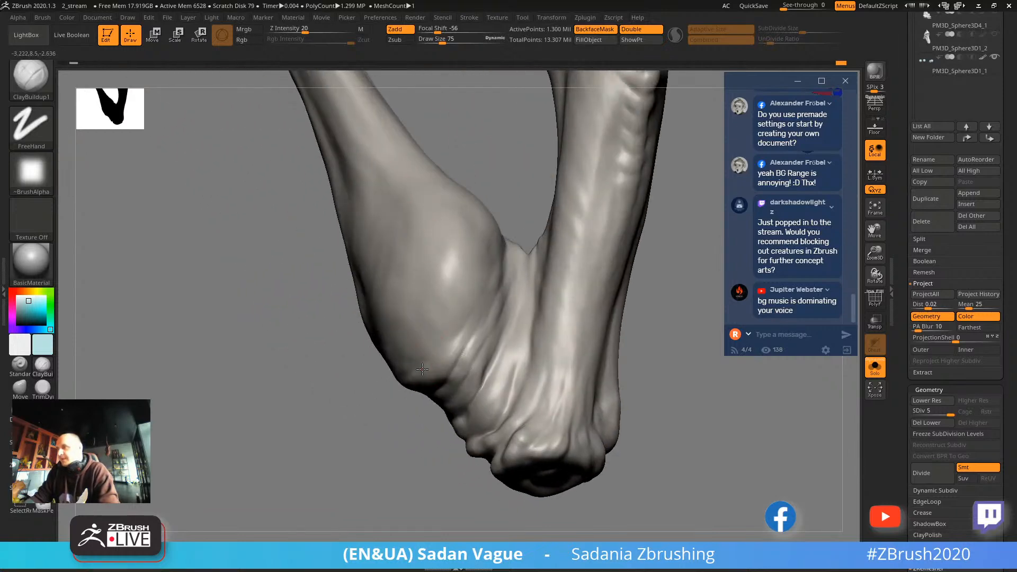
drag(490, 273, 466, 318)
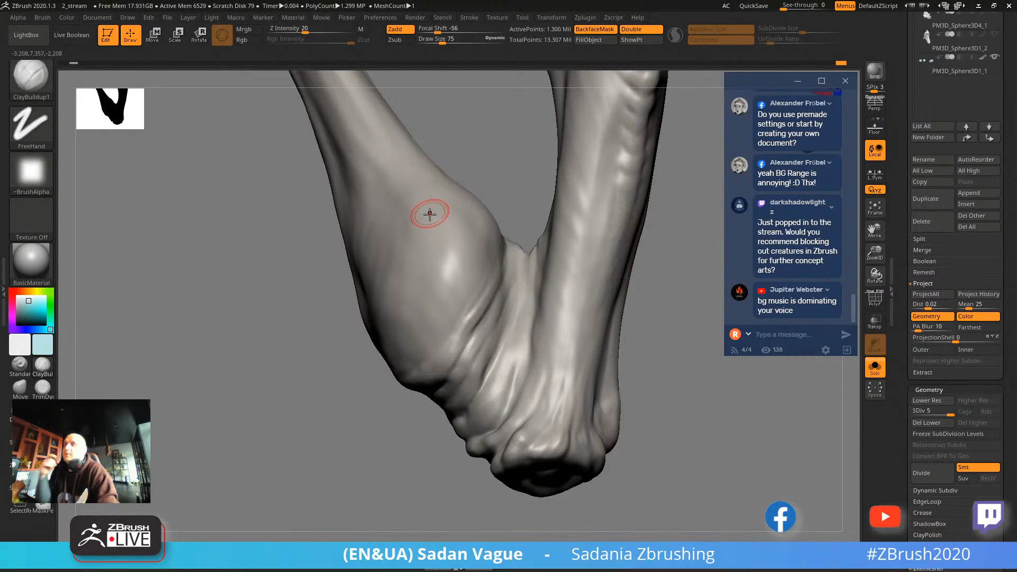
right_drag(458, 249, 484, 216)
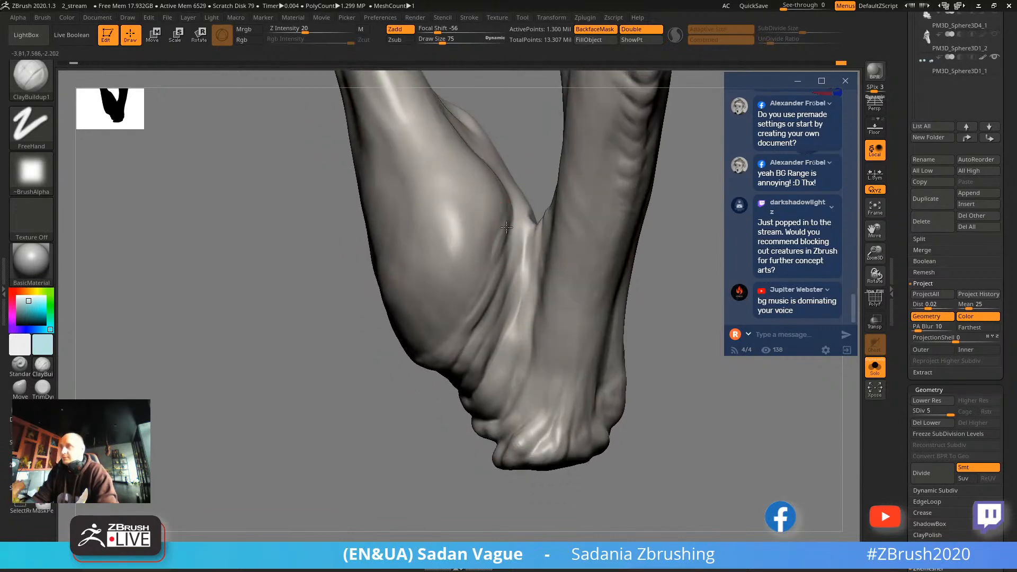
mouse_move(498, 251)
right_down()
mouse_move(414, 341)
mouse_move(545, 212)
right_up()
key(shift)
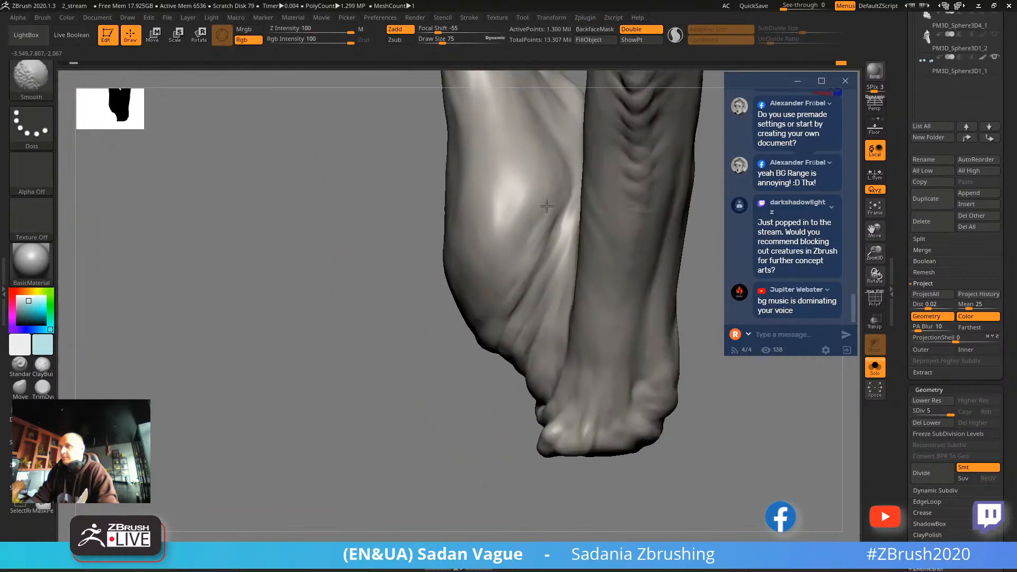
Shape the opposite side of the calf with ClayBuildup at draw size 174 and smooth the sharp crease at the joint.
mouse_move(388, 341)
right_down()
mouse_move(374, 452)
mouse_move(538, 177)
mouse_move(588, 141)
mouse_move(326, 339)
mouse_move(479, 249)
right_up()
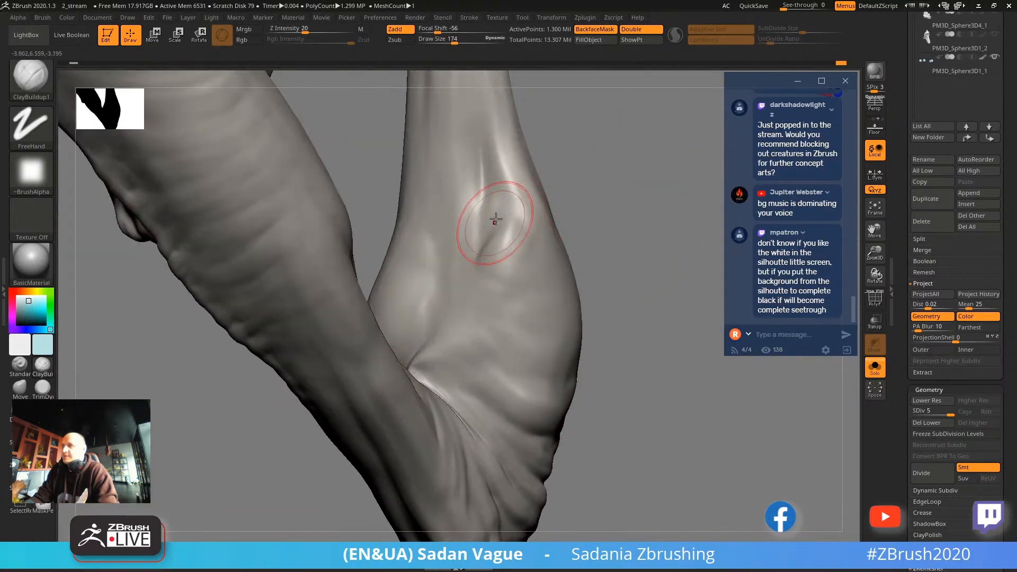
right_drag(431, 340, 470, 324)
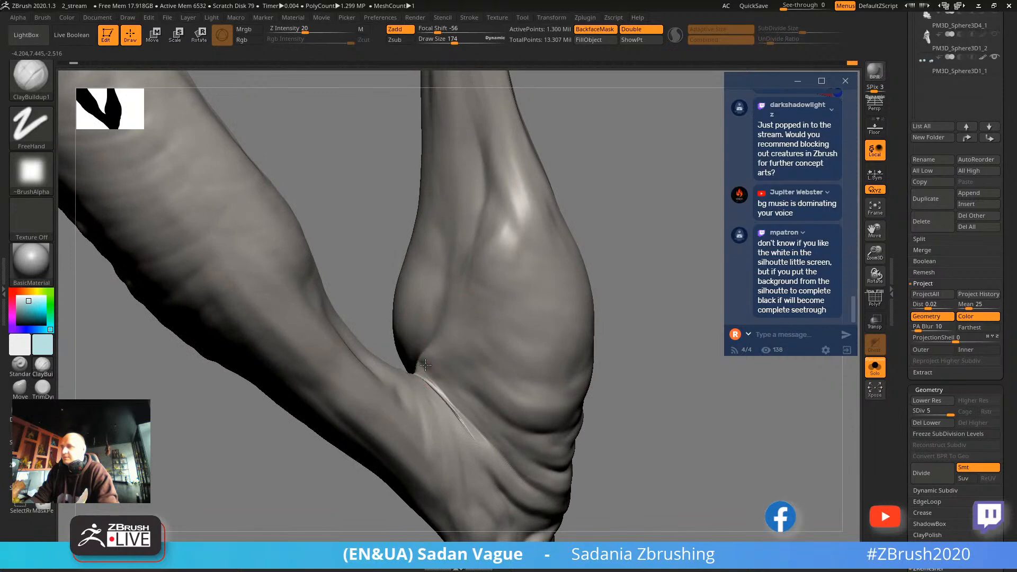
key(shift)
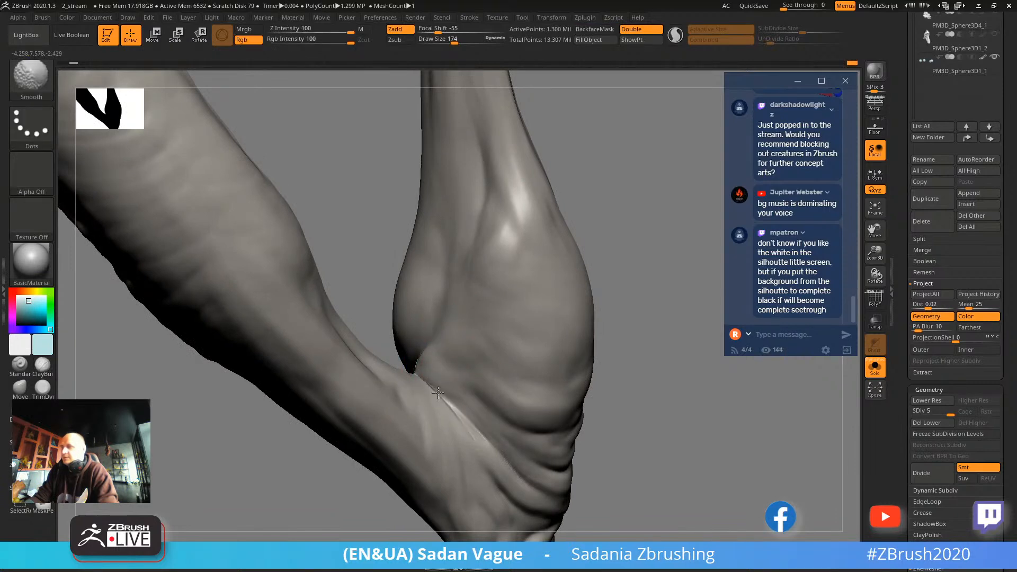
mouse_move(422, 380)
right_down()
mouse_move(608, 284)
mouse_move(386, 189)
right_up()
key(shift)
Sculpt small folds in the crease beside the calf bulge with ClayBuildup at draw size 62.
key(s)
drag(447, 373, 440, 359)
key(s)
right_drag(439, 358, 435, 335)
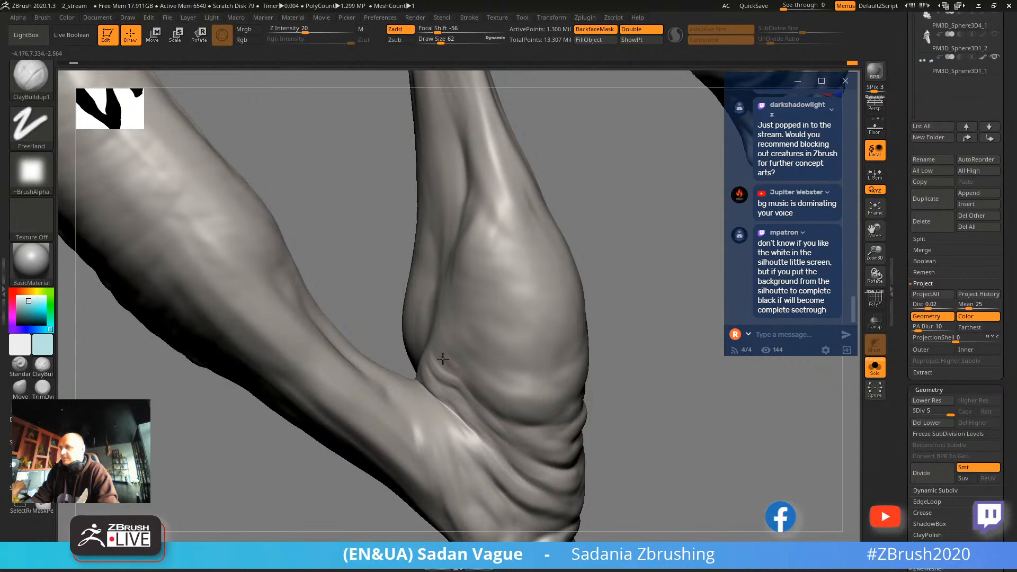
Broaden the folds running from the joint crease up onto the lower calf with ClayBuildup at draw size 111.
key(s)
drag(468, 377, 466, 363)
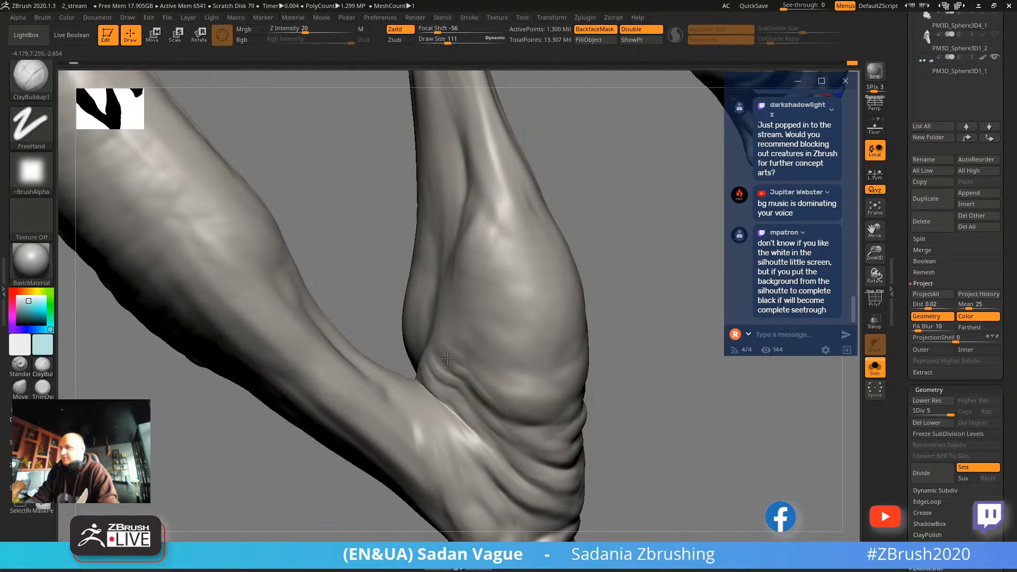
right_drag(629, 367, 614, 372)
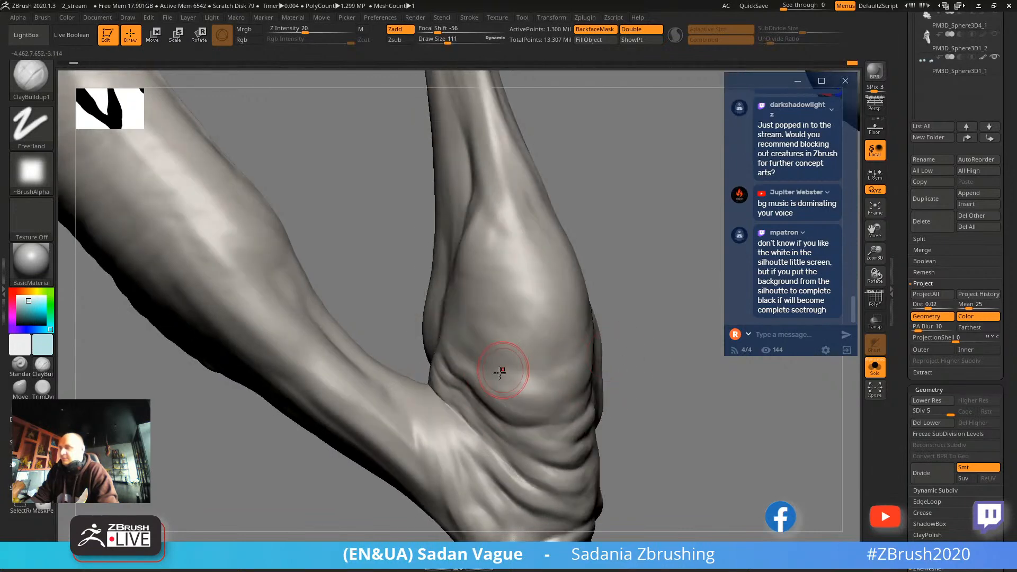
mouse_move(468, 359)
mouse_down()
mouse_move(529, 368)
mouse_move(492, 350)
mouse_up()
mouse_move(643, 250)
mouse_down()
mouse_move(613, 145)
mouse_move(633, 197)
mouse_move(656, 177)
mouse_move(593, 198)
mouse_move(574, 186)
mouse_move(627, 238)
mouse_up()
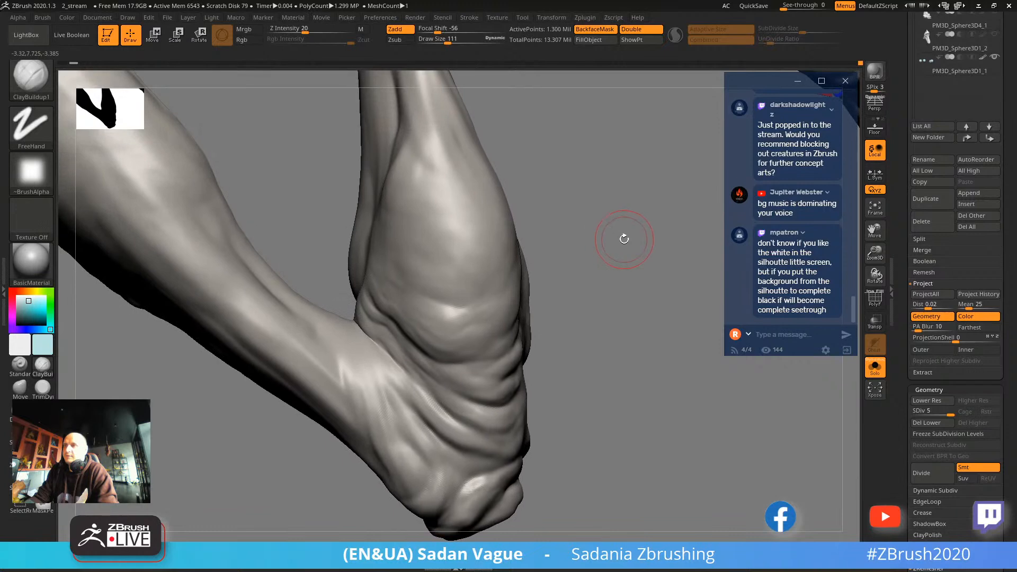
drag(556, 273, 632, 261)
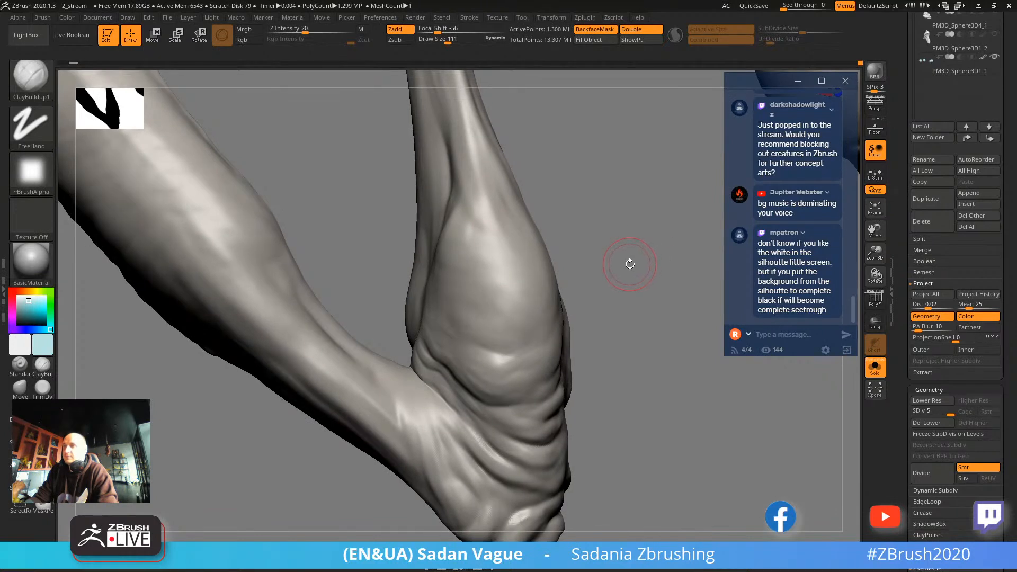
mouse_move(622, 264)
mouse_down()
mouse_move(662, 207)
mouse_move(646, 210)
mouse_up()
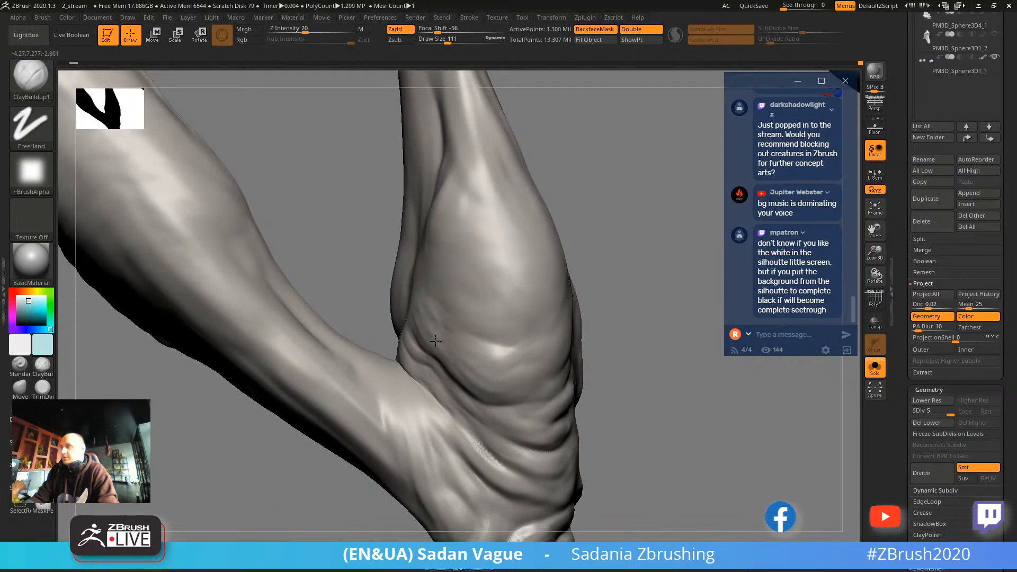
right_drag(545, 255, 431, 284)
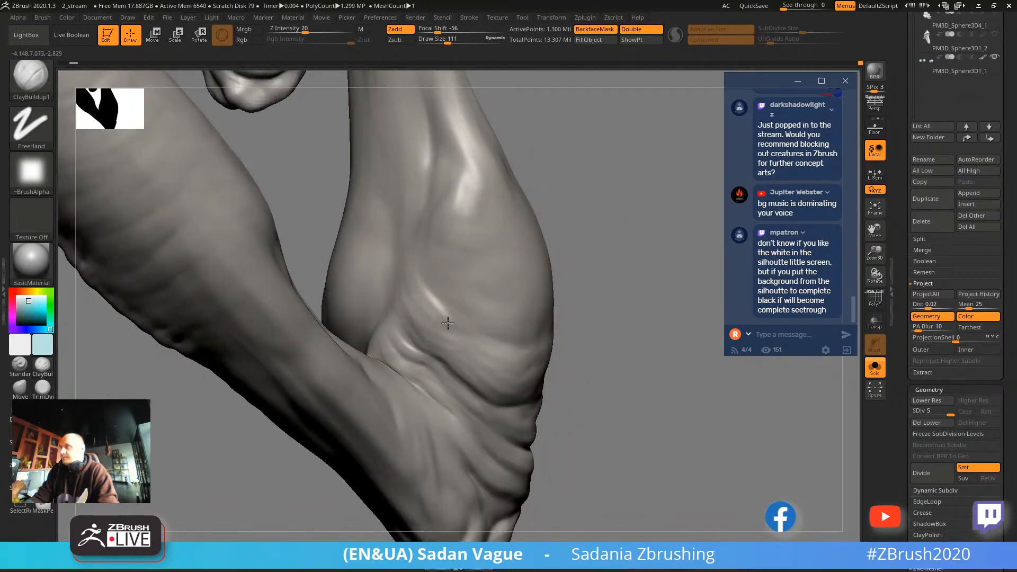
Build up the upper calf muscle and its tendon transition with ClayBuildup at draw size 291, softening the surface.
key(shift)
mouse_move(593, 275)
mouse_down()
mouse_move(565, 220)
mouse_move(488, 290)
mouse_up()
key(s)
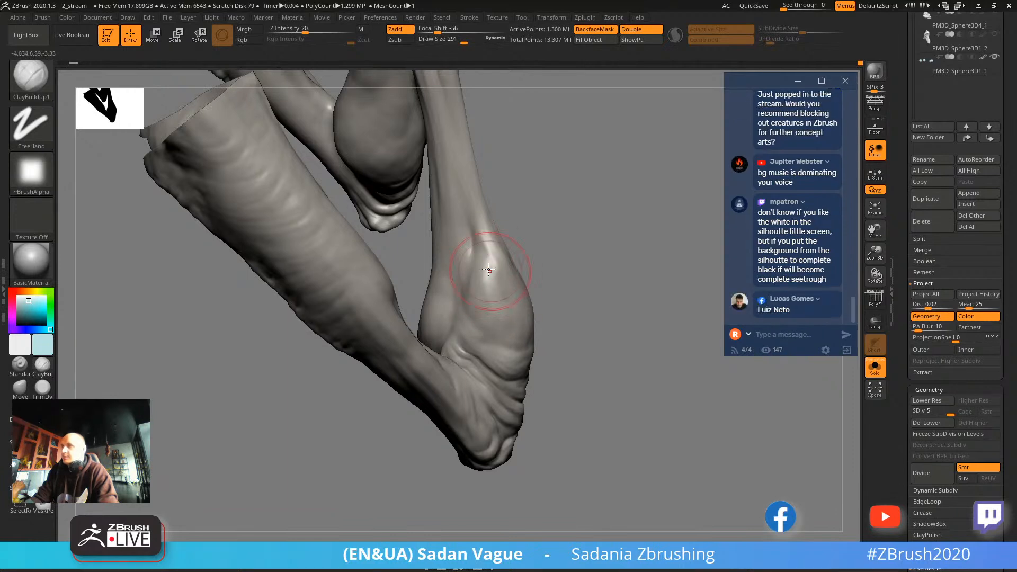
drag(570, 257, 558, 263)
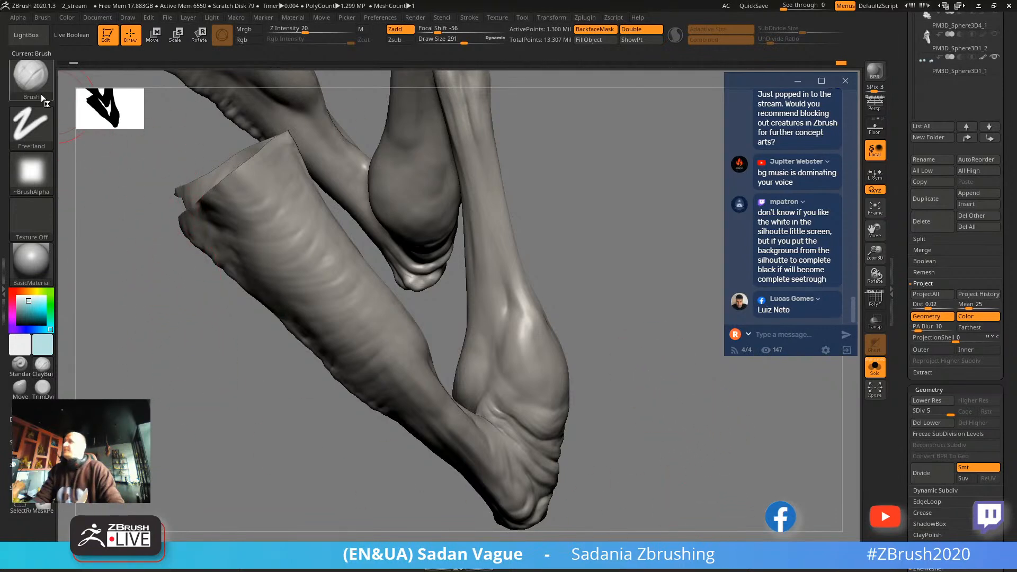
alt+drag(142, 301, 259, 329)
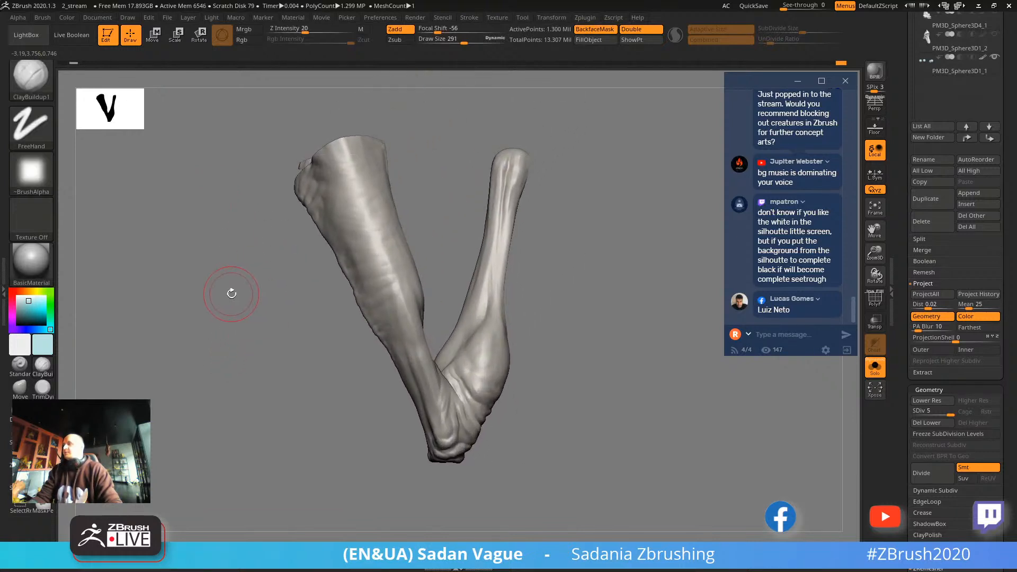
Shape the muscle forms down the thick leg segment towards the joint with ClayBuildup at draw size 202.
drag(624, 113, 233, 109)
mouse_move(500, 170)
mouse_down()
mouse_move(490, 170)
mouse_move(525, 236)
mouse_up()
key(s)
drag(444, 248, 436, 251)
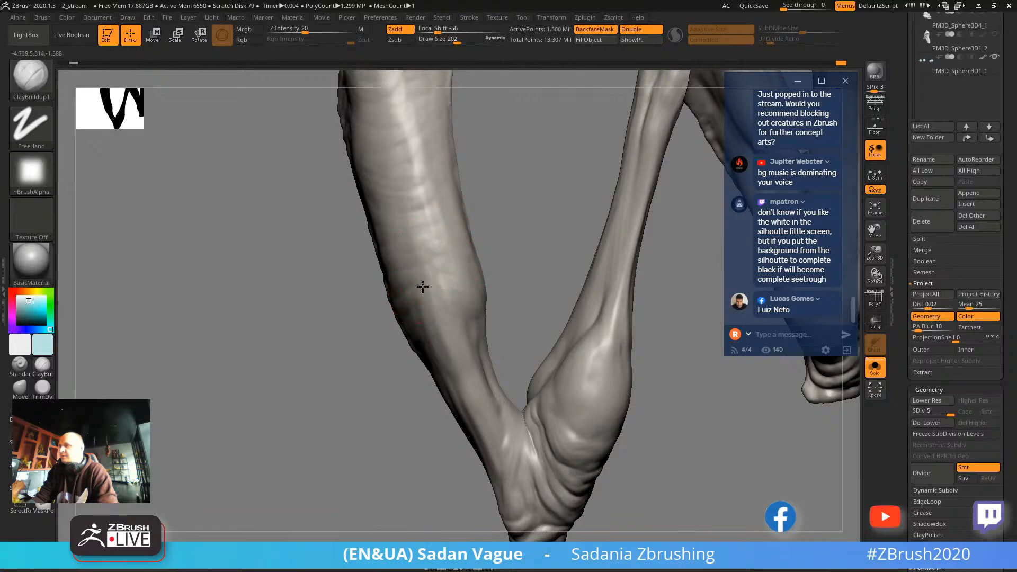
drag(513, 266, 476, 303)
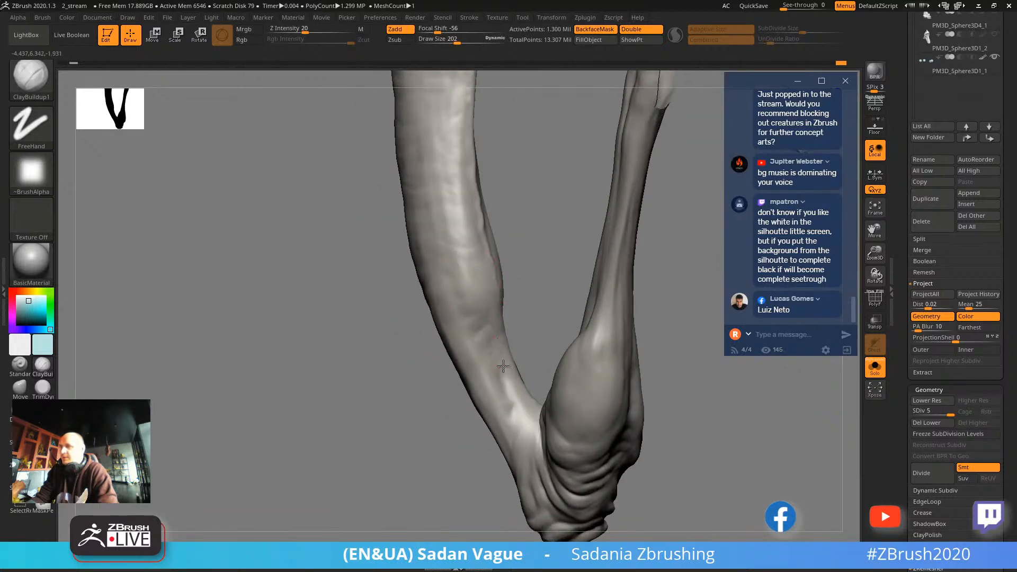
Sculpt wrinkles branching from the beaded ridge along the thick leg segment with ClayBuildup at draw size 94.
mouse_move(554, 313)
alt+mouse_down()
mouse_move(540, 243)
mouse_move(609, 198)
mouse_move(677, 205)
mouse_move(625, 381)
alt+mouse_up()
key(s)
drag(511, 138, 500, 144)
mouse_move(621, 84)
alt+mouse_down()
mouse_move(639, 182)
mouse_move(592, 168)
alt+mouse_up()
drag(668, 158, 595, 199)
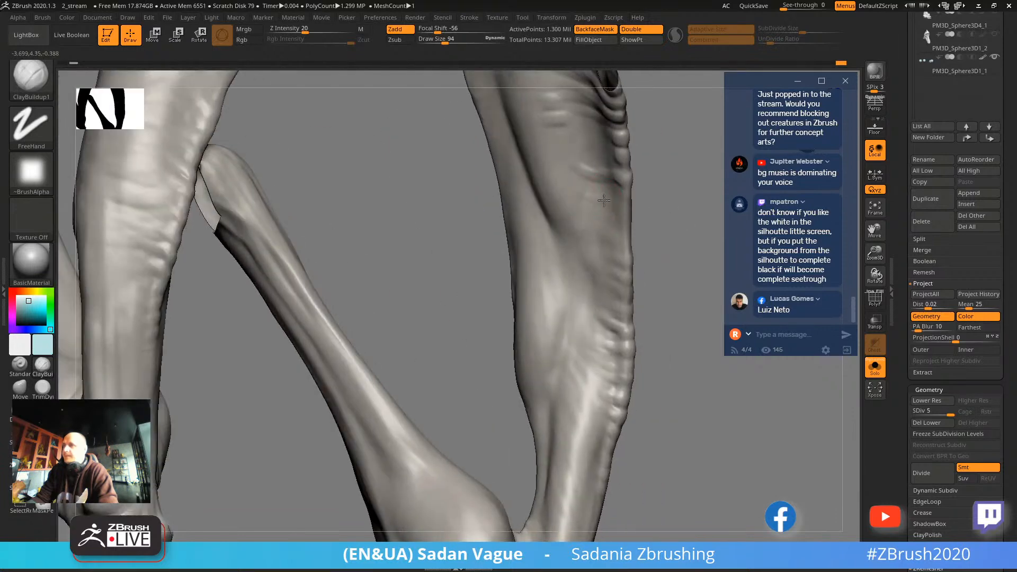
drag(671, 182, 621, 168)
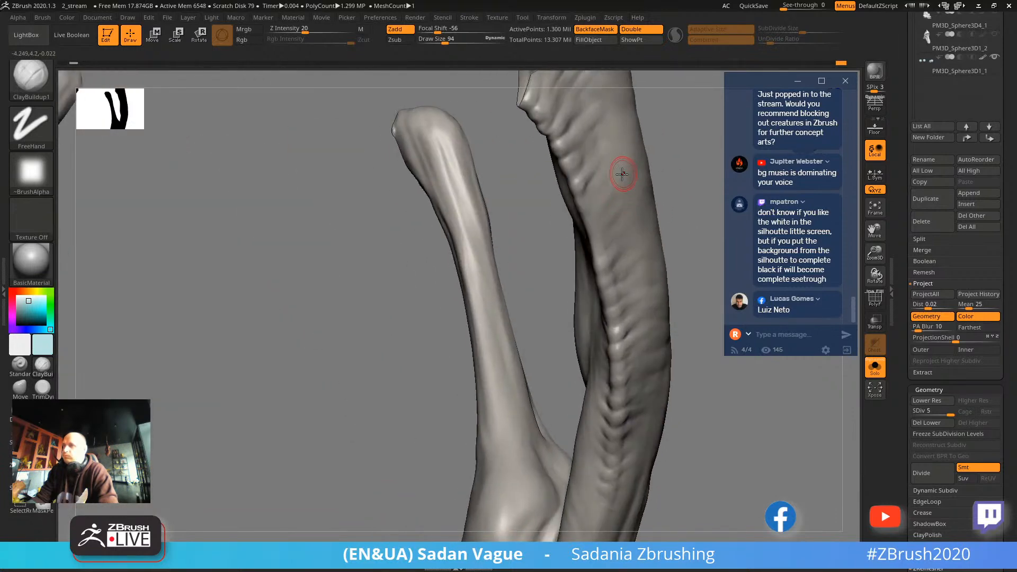
drag(545, 263, 567, 211)
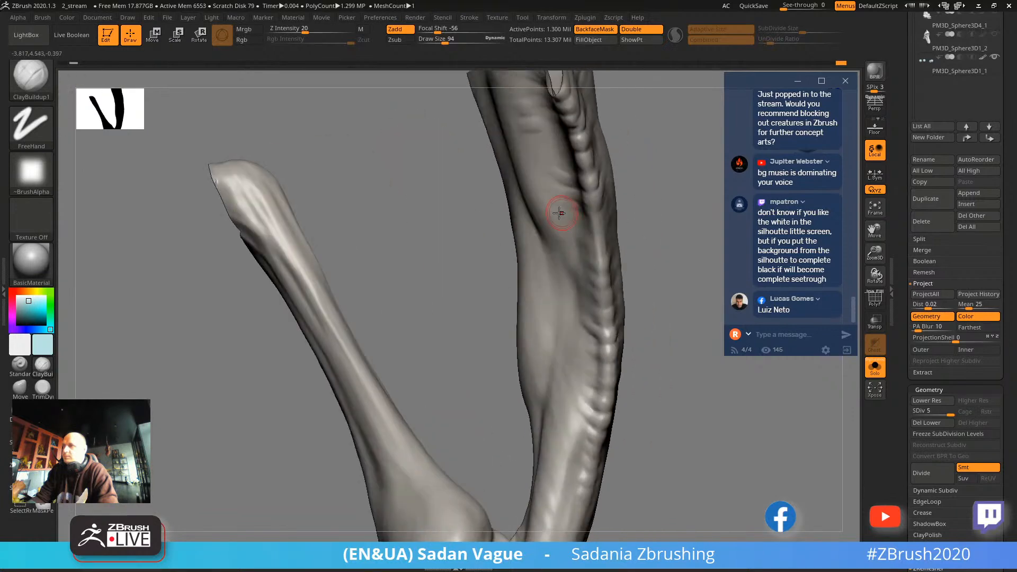
drag(647, 206, 598, 213)
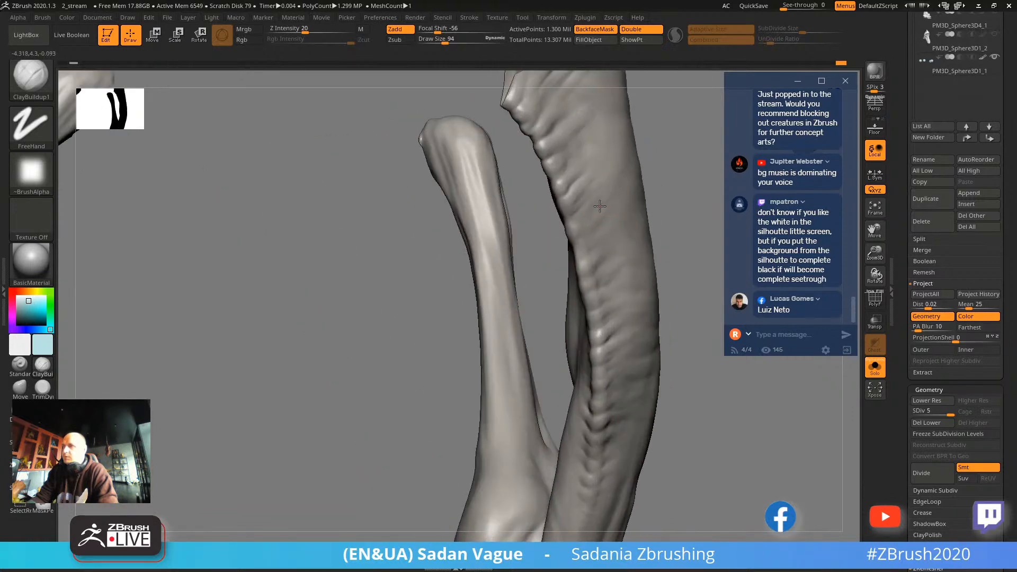
drag(561, 243, 581, 242)
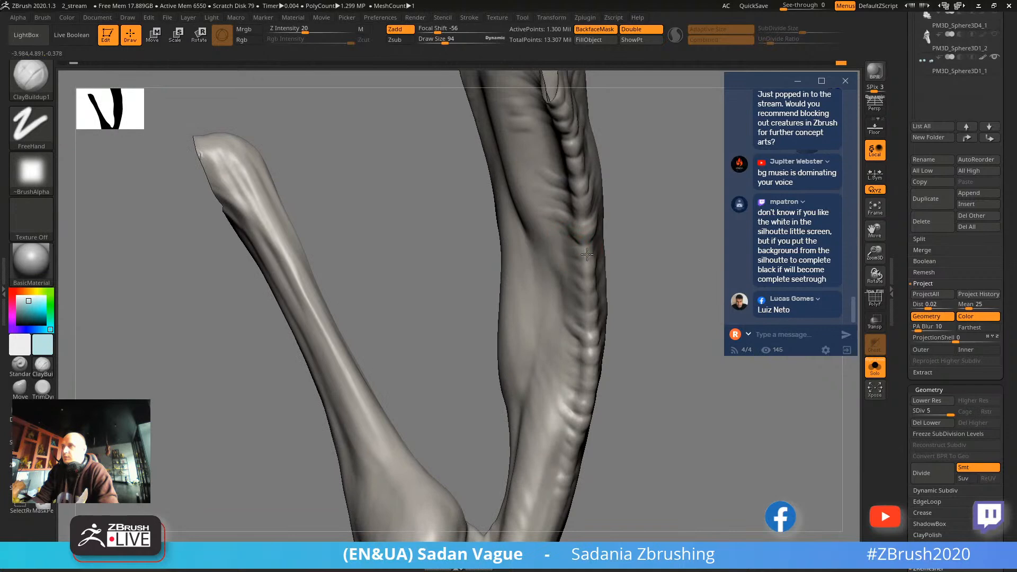
mouse_move(644, 246)
mouse_down()
mouse_move(642, 200)
mouse_move(574, 84)
mouse_up()
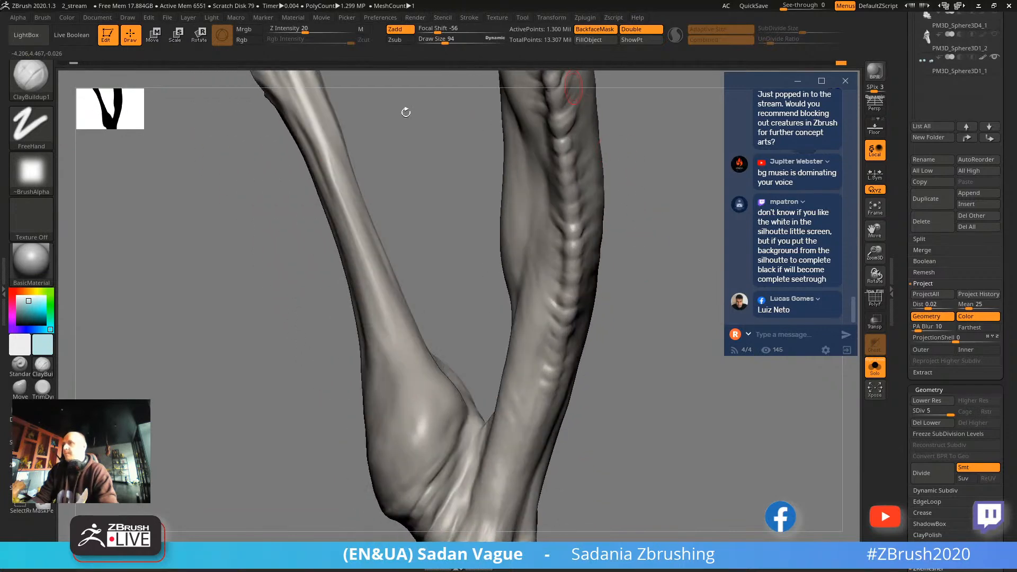
Raise and connect the bumps along the thick leg segment's ridge with the Standard brush at draw size 72.
key(b)
key(s)
key(t)
key(s)
drag(556, 127, 554, 127)
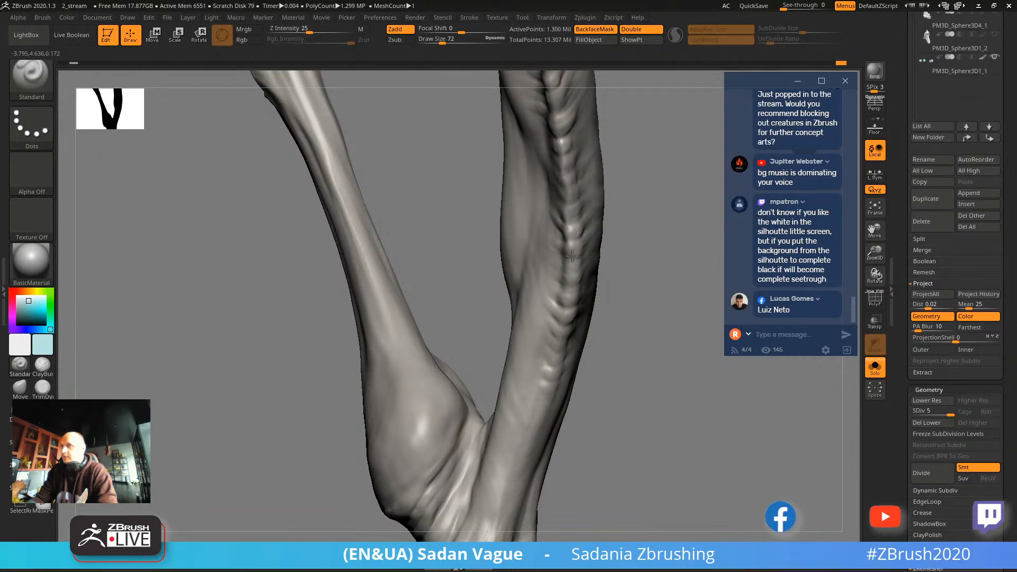
mouse_move(628, 265)
mouse_down()
mouse_move(656, 272)
mouse_move(494, 164)
mouse_move(534, 266)
mouse_up()
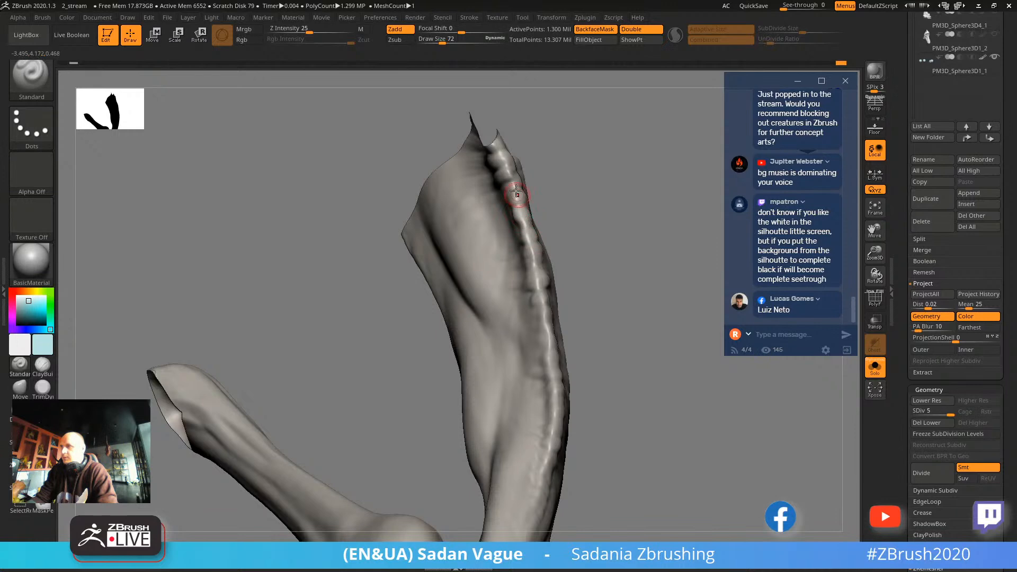
drag(521, 222, 540, 300)
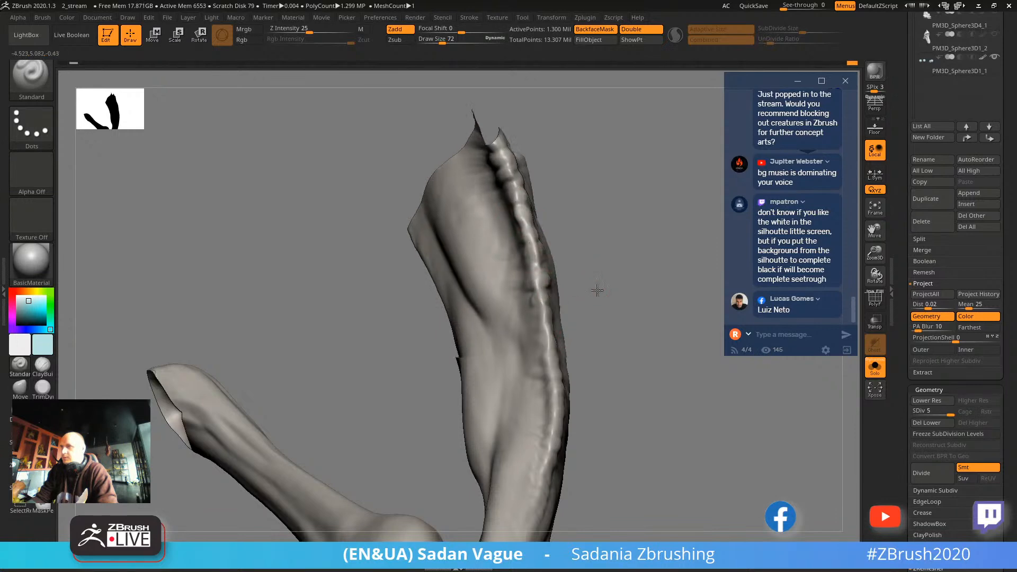
Refine the upper ridge bumps and the wrinkles beside them with the Standard brush at draw size 47.
drag(600, 279, 538, 284)
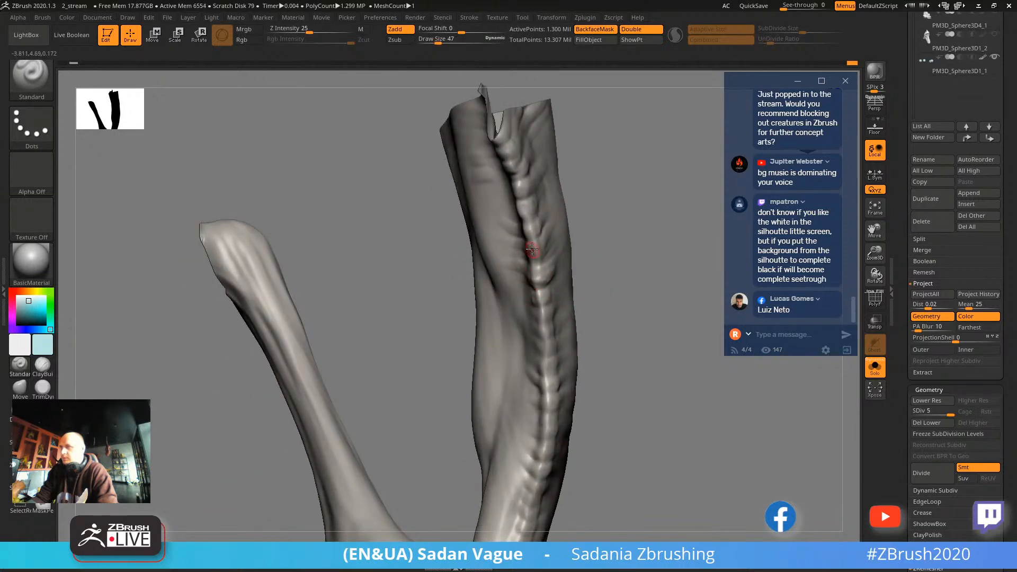
drag(608, 195, 574, 245)
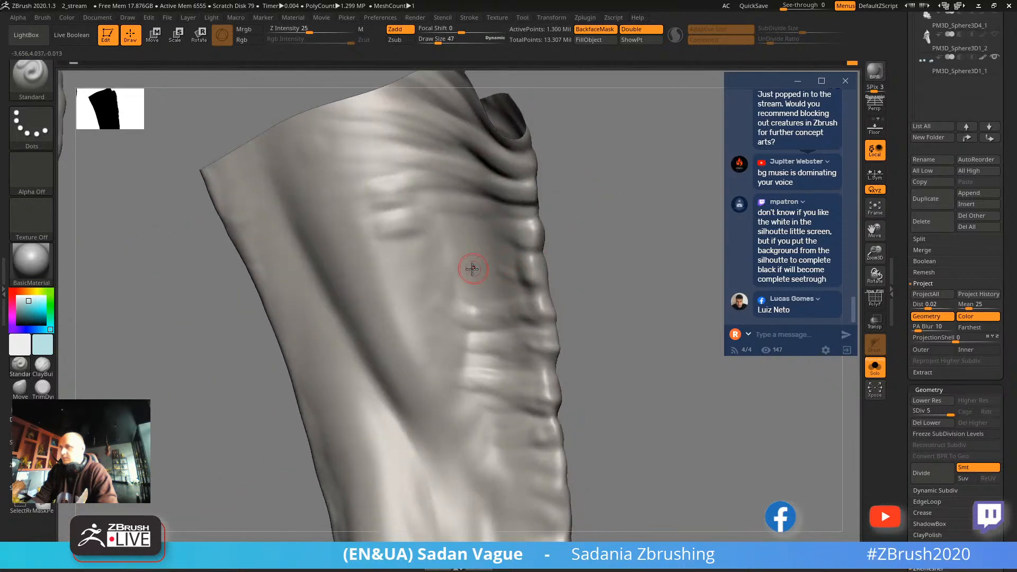
drag(539, 283, 512, 286)
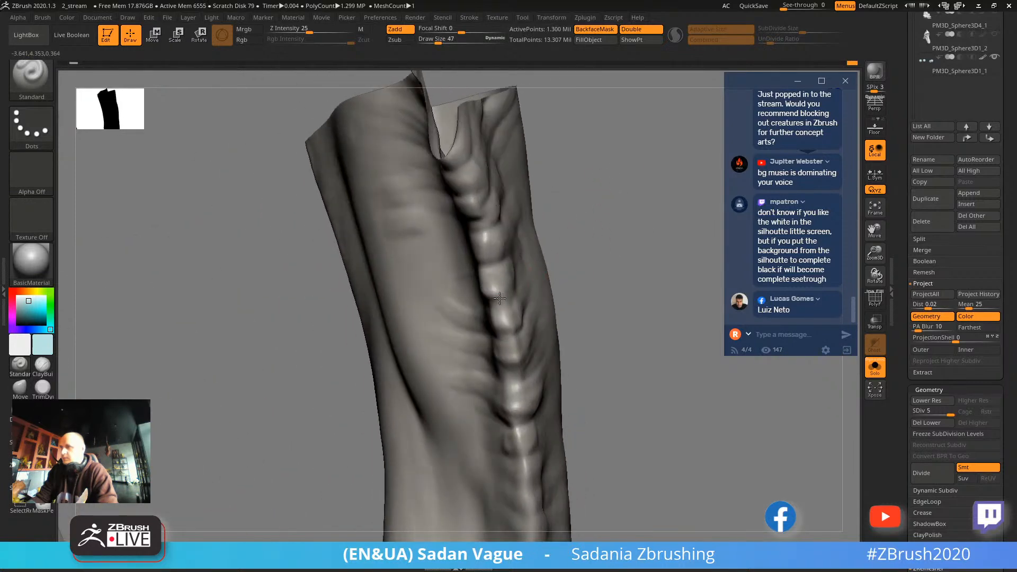
drag(552, 250, 596, 244)
mouse_move(462, 245)
mouse_down()
mouse_move(532, 258)
mouse_move(490, 252)
mouse_up()
mouse_move(463, 206)
mouse_down()
mouse_move(489, 213)
mouse_move(504, 149)
mouse_move(563, 230)
mouse_move(563, 319)
mouse_move(588, 297)
mouse_move(454, 364)
mouse_up()
drag(524, 389, 457, 289)
drag(514, 301, 466, 307)
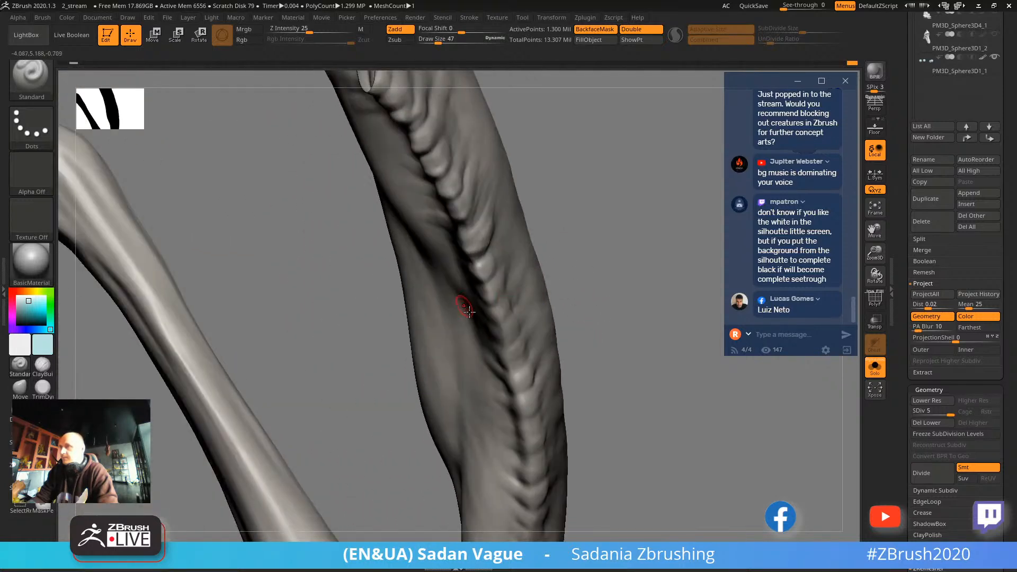
Continue the fine ridge bumps and side wrinkles down the leg segment towards the joint with the Standard brush.
drag(518, 332, 523, 258)
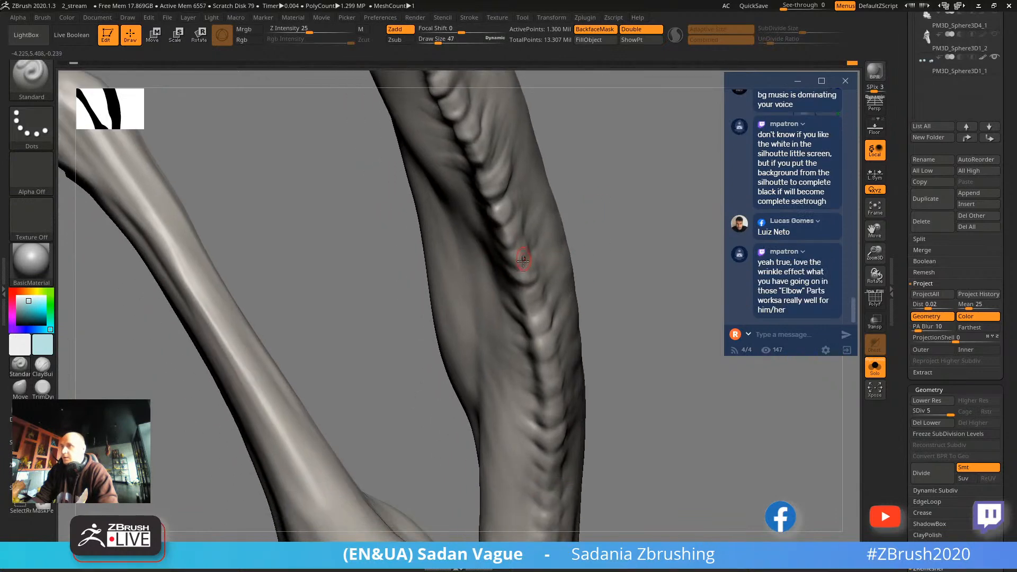
drag(590, 247, 468, 265)
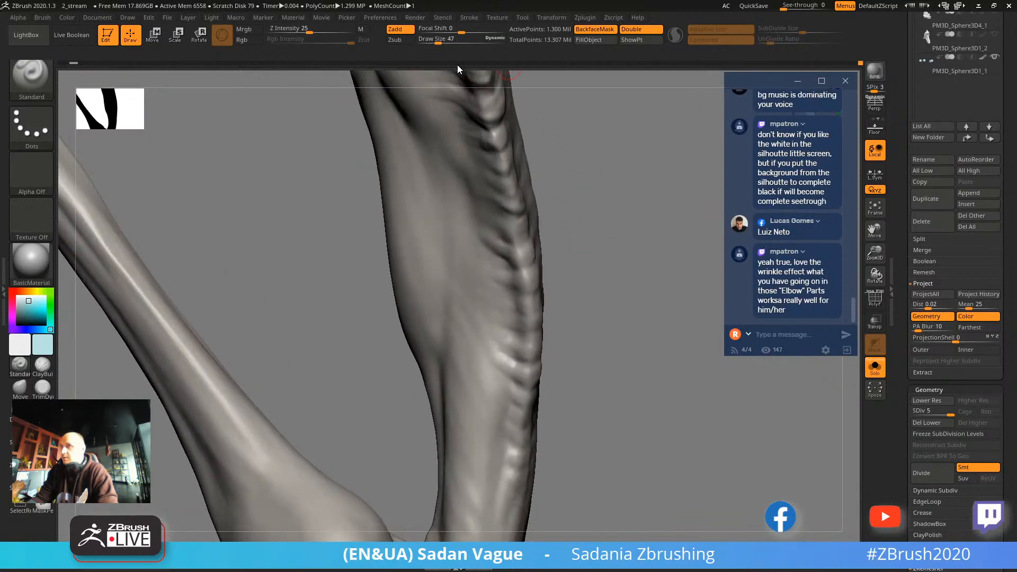
drag(503, 298, 536, 257)
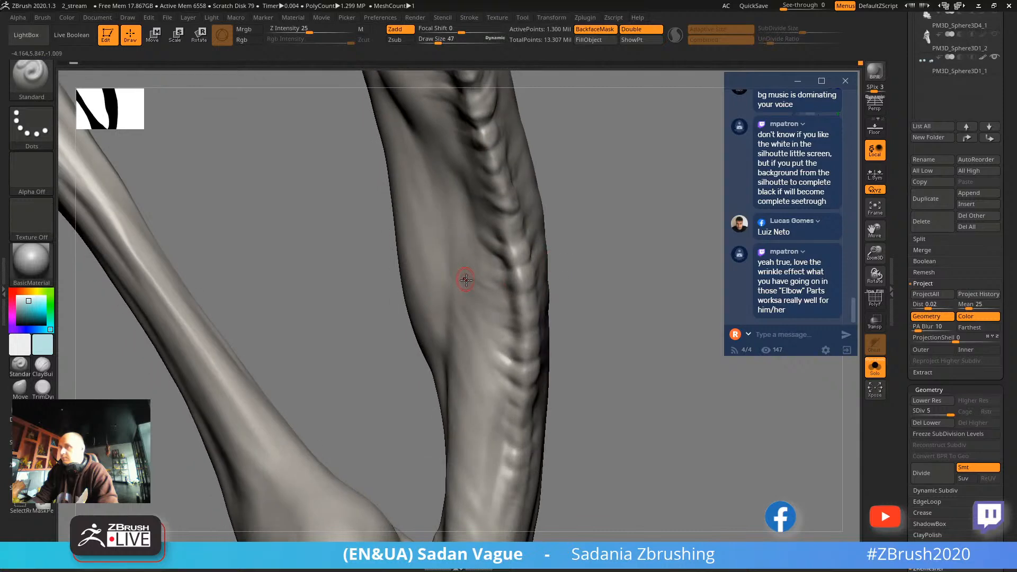
drag(486, 262, 484, 290)
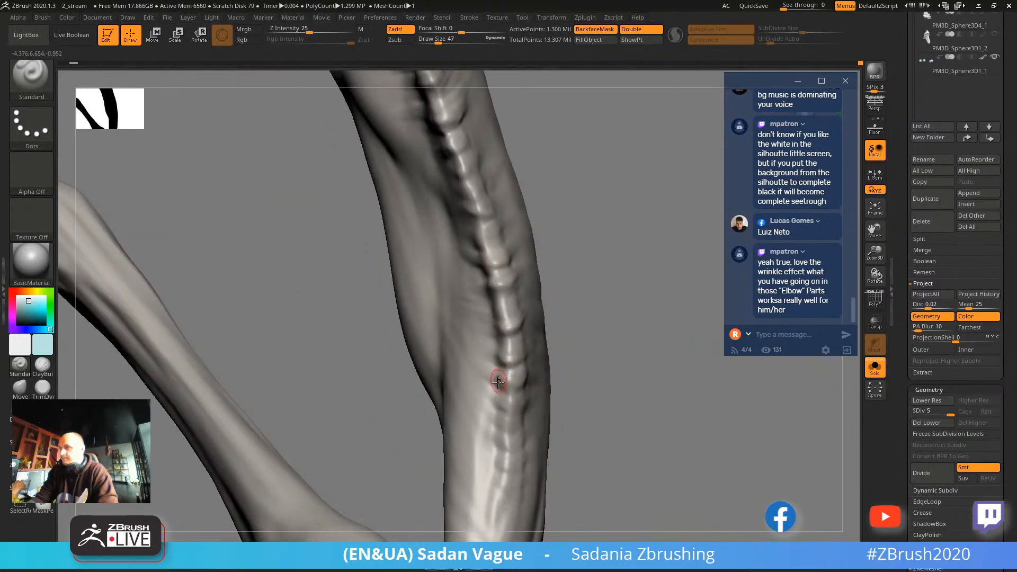
drag(526, 388, 521, 404)
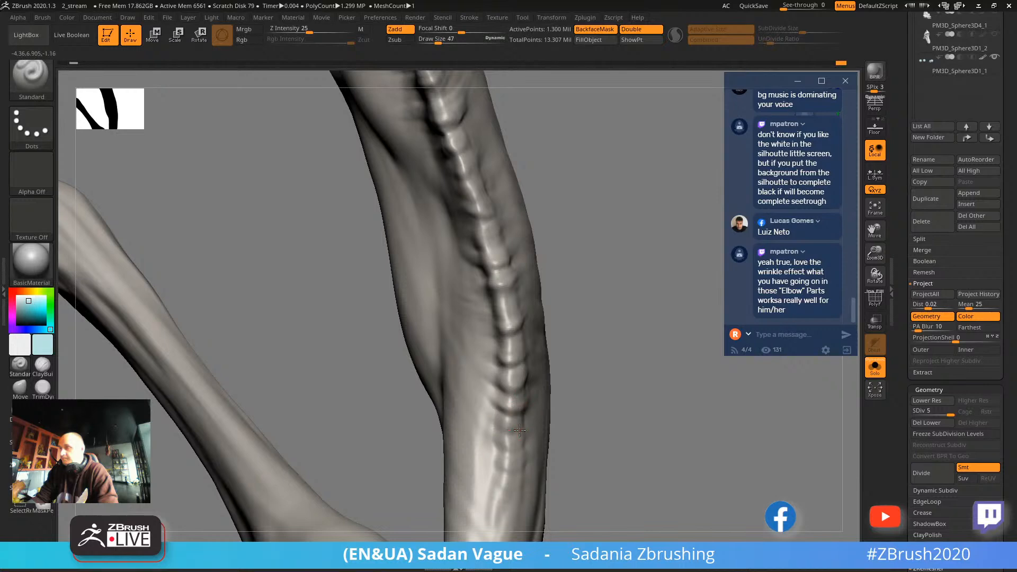
drag(502, 485, 495, 530)
mouse_move(595, 352)
alt+mouse_down()
mouse_move(612, 108)
mouse_move(629, 207)
alt+mouse_up()
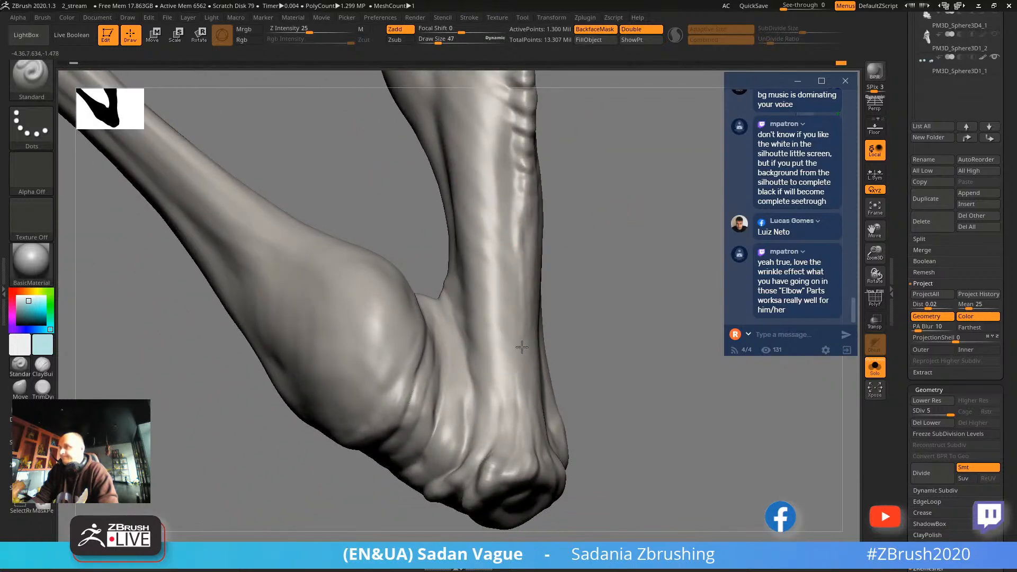
Carve deeper creases between the folds below the calf bulge with DamStandard at draw size 86.
mouse_move(576, 374)
mouse_down()
mouse_move(617, 352)
mouse_move(617, 245)
mouse_move(636, 204)
mouse_move(658, 348)
mouse_move(391, 272)
mouse_up()
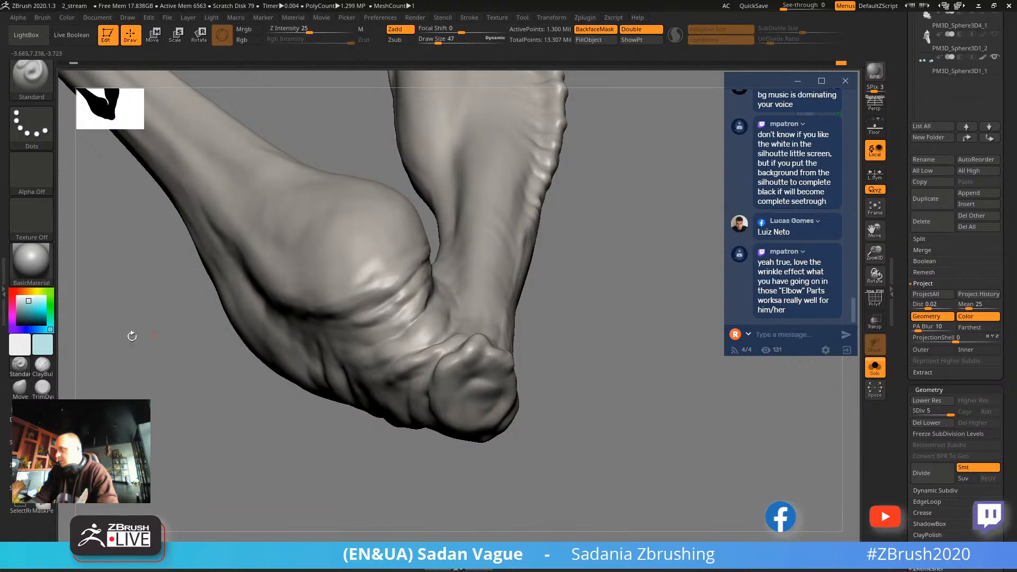
key(b)
key(d)
key(s)
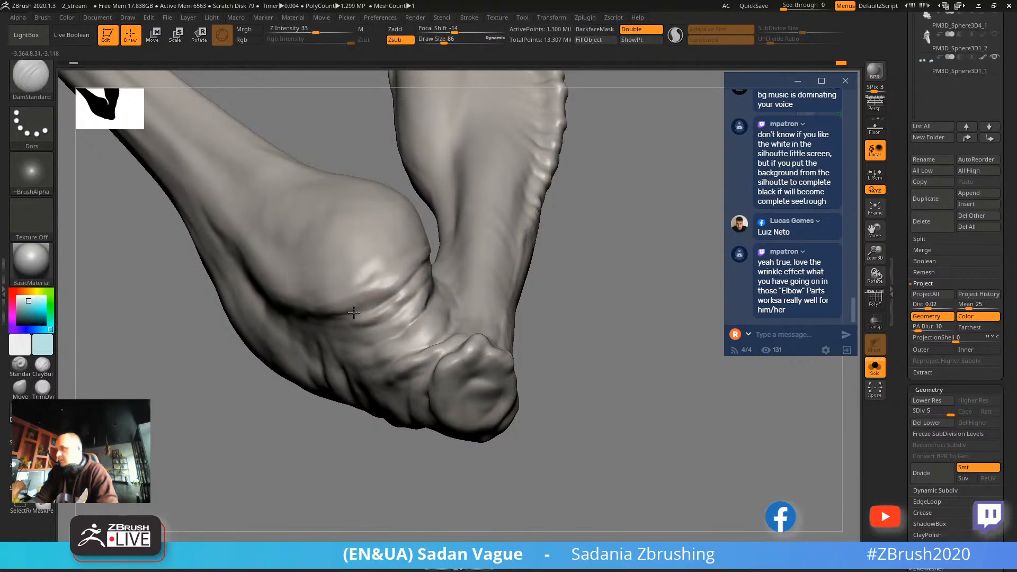
mouse_move(405, 189)
right_down()
mouse_move(484, 234)
mouse_move(386, 200)
right_up()
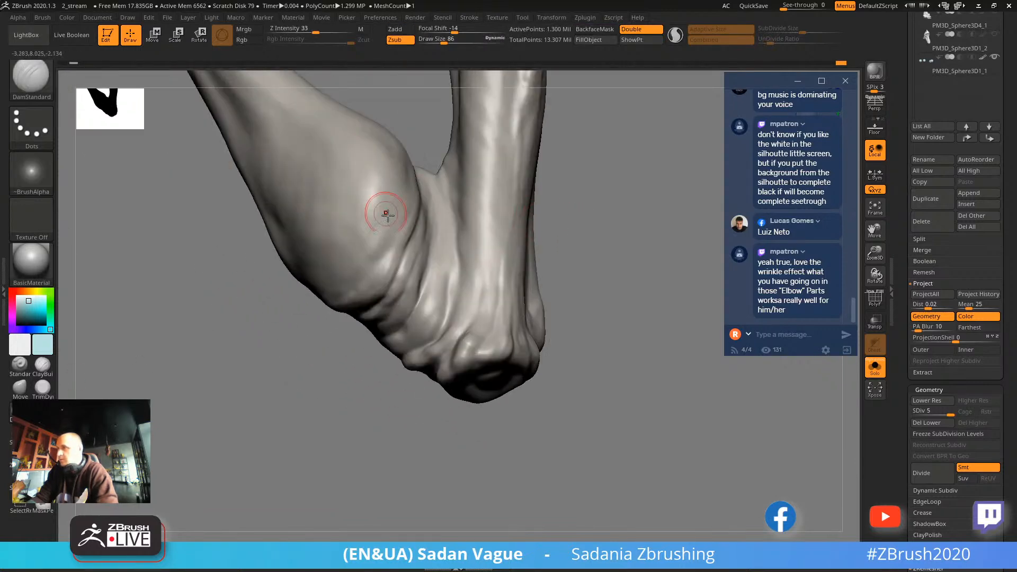
drag(431, 216, 420, 182)
mouse_move(413, 265)
mouse_down()
mouse_move(424, 244)
mouse_move(418, 276)
mouse_move(433, 233)
mouse_move(431, 295)
mouse_move(448, 278)
mouse_up()
drag(411, 386, 439, 289)
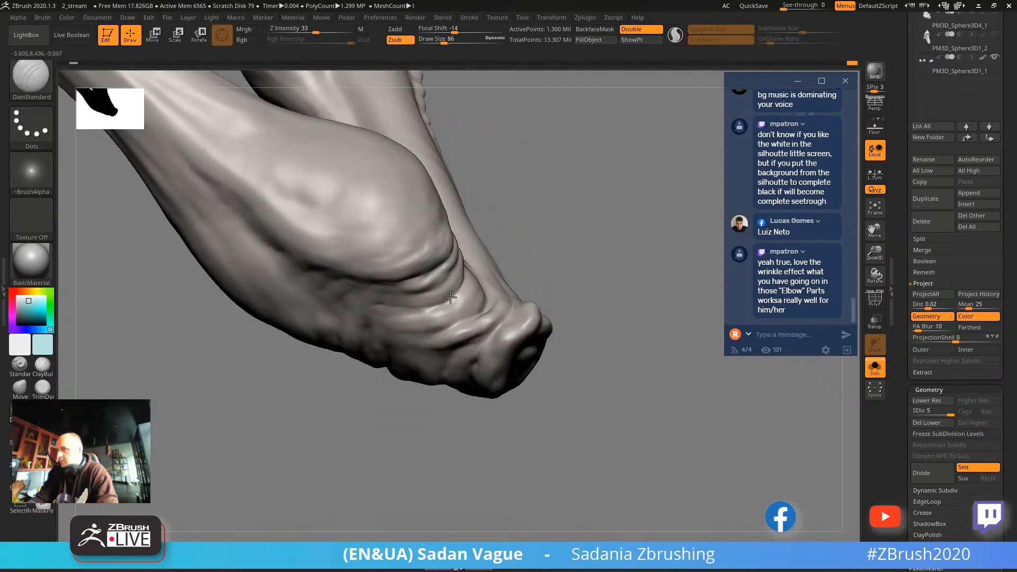
Deepen the creases around the lower edge of the calf bulge with DamStandard at draw size 86.
drag(521, 233, 540, 199)
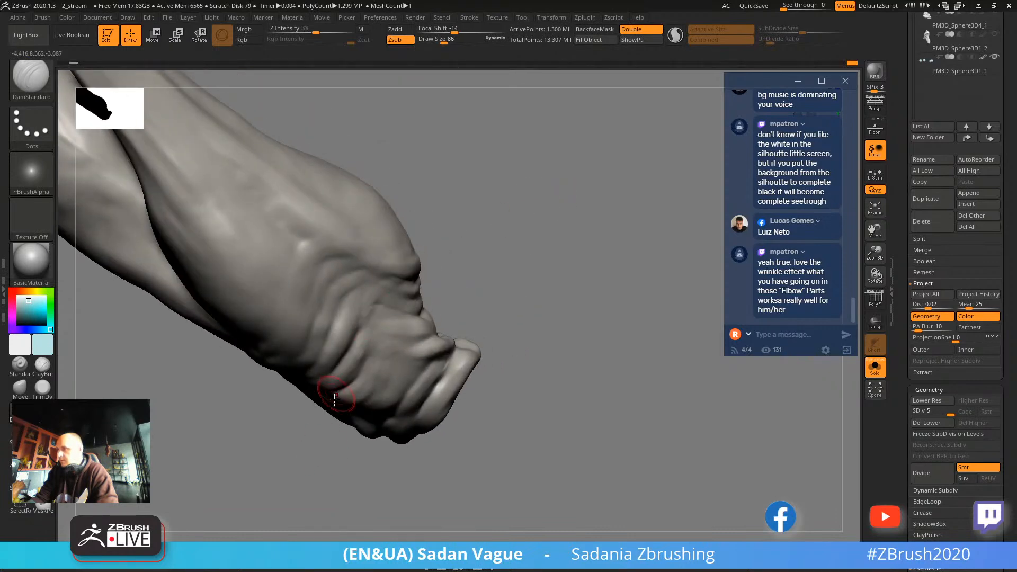
right_drag(346, 373, 343, 286)
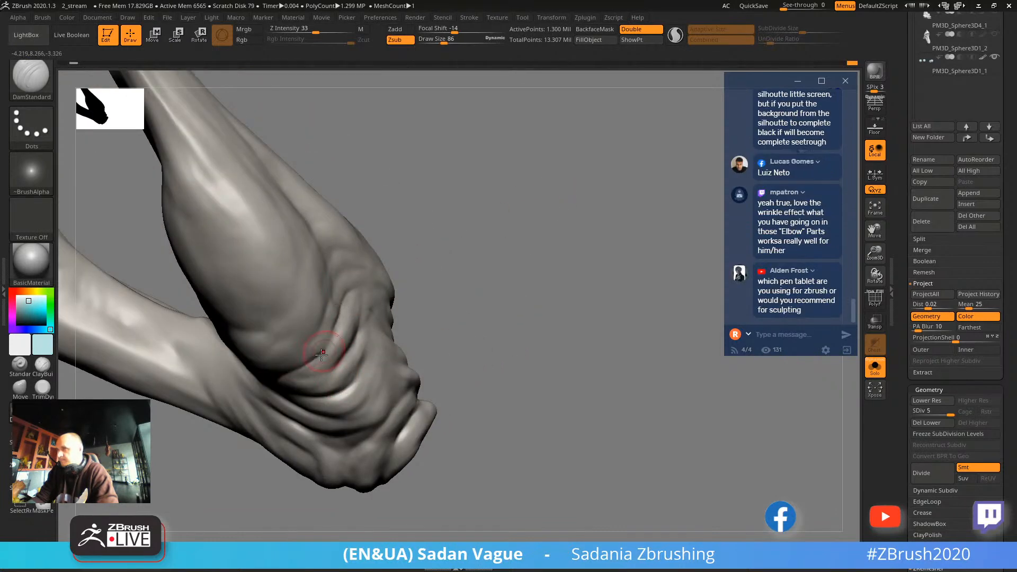
mouse_move(501, 240)
mouse_down()
mouse_move(574, 256)
mouse_move(583, 234)
mouse_up()
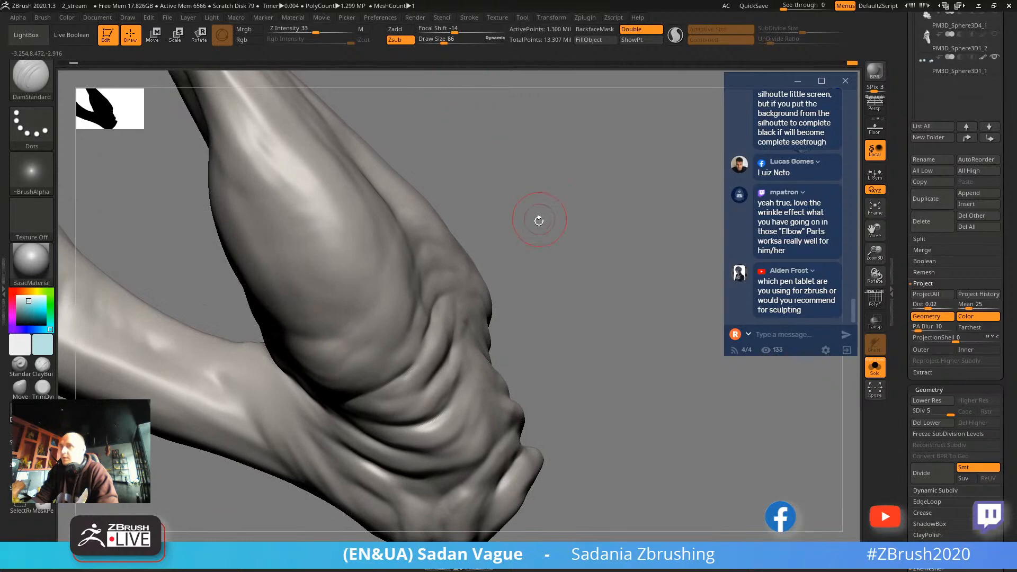
drag(538, 209, 570, 169)
mouse_move(577, 411)
mouse_down()
mouse_move(559, 357)
mouse_move(568, 343)
mouse_move(413, 356)
mouse_up()
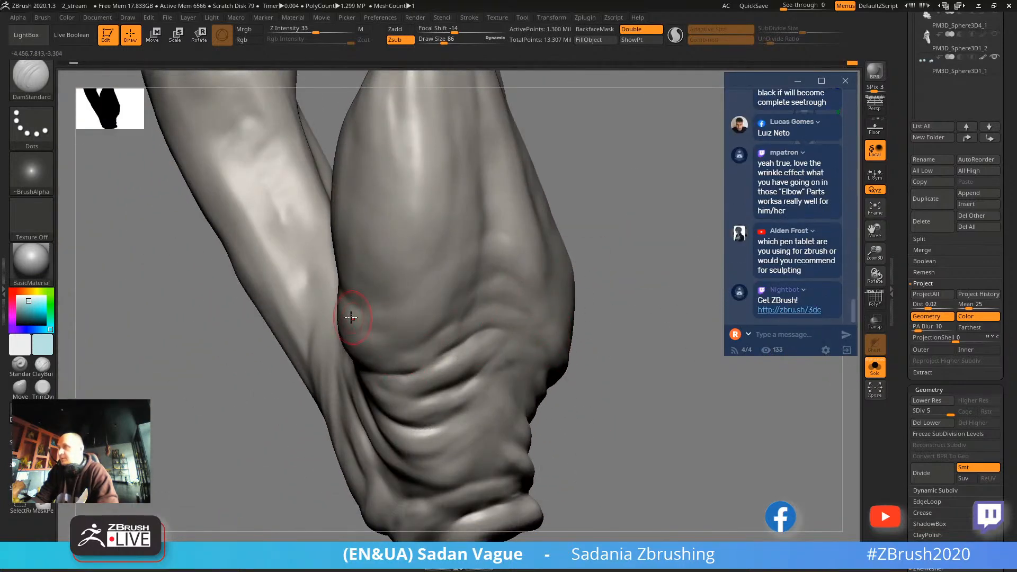
drag(343, 298, 397, 295)
drag(622, 209, 551, 223)
mouse_move(422, 304)
mouse_down()
mouse_move(455, 280)
mouse_move(504, 283)
mouse_move(432, 329)
mouse_move(485, 306)
mouse_move(515, 315)
mouse_up()
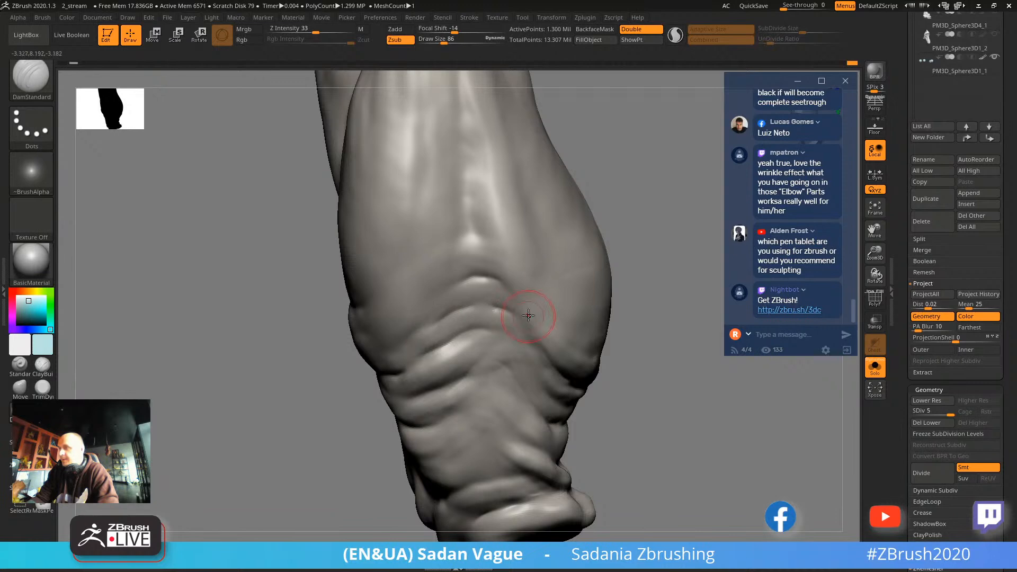
Carve the groove running down the calf to the uppermost fold with DamStandard and soften it with Smooth.
mouse_move(464, 168)
mouse_down()
mouse_move(468, 232)
mouse_move(443, 247)
mouse_up()
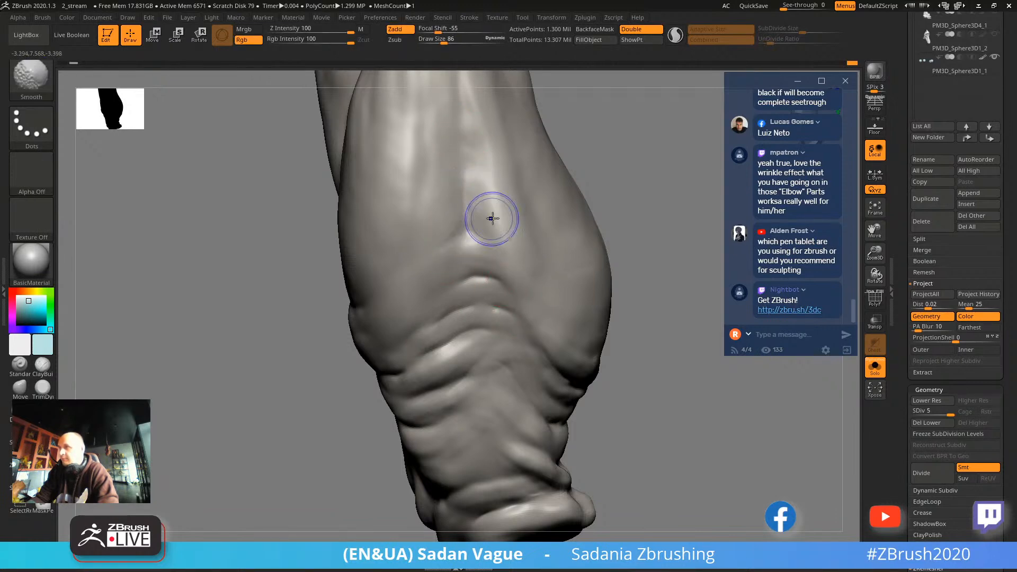
drag(464, 200, 464, 221)
drag(439, 254, 469, 231)
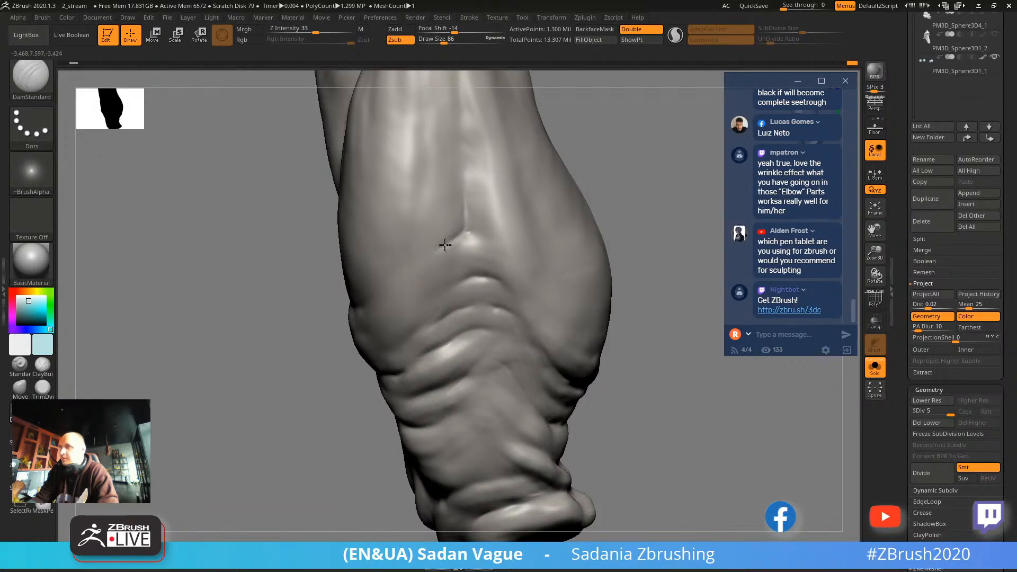
mouse_move(581, 189)
right_down()
mouse_move(552, 140)
mouse_move(479, 223)
right_up()
key(alt)
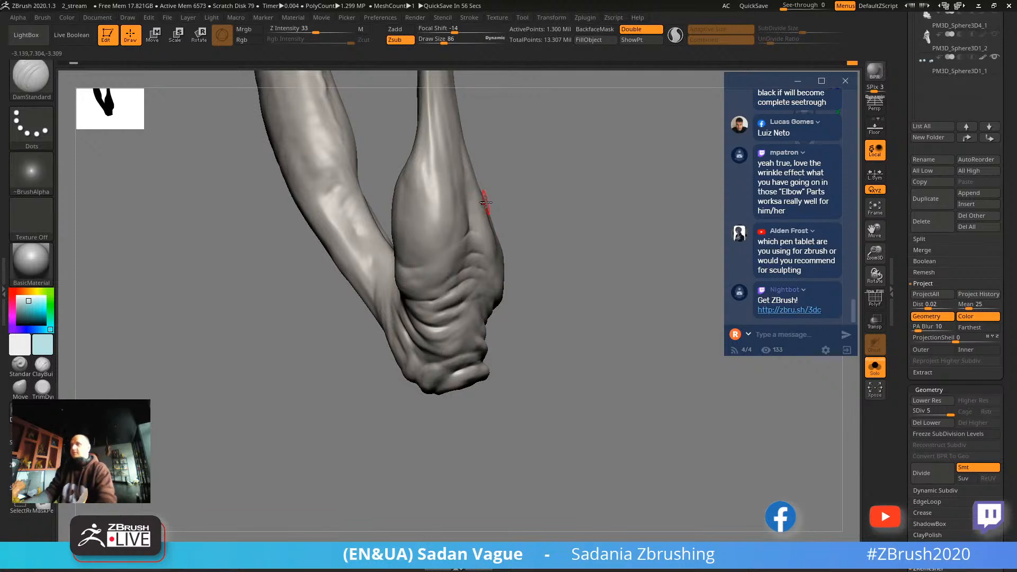
alt+drag(547, 205, 568, 318)
mouse_move(475, 237)
shift+mouse_down()
mouse_move(448, 248)
mouse_move(408, 300)
shift+mouse_up()
Raise thin wrinkles between the arched folds below the calf with the Standard brush at draw size 44.
click(20, 368)
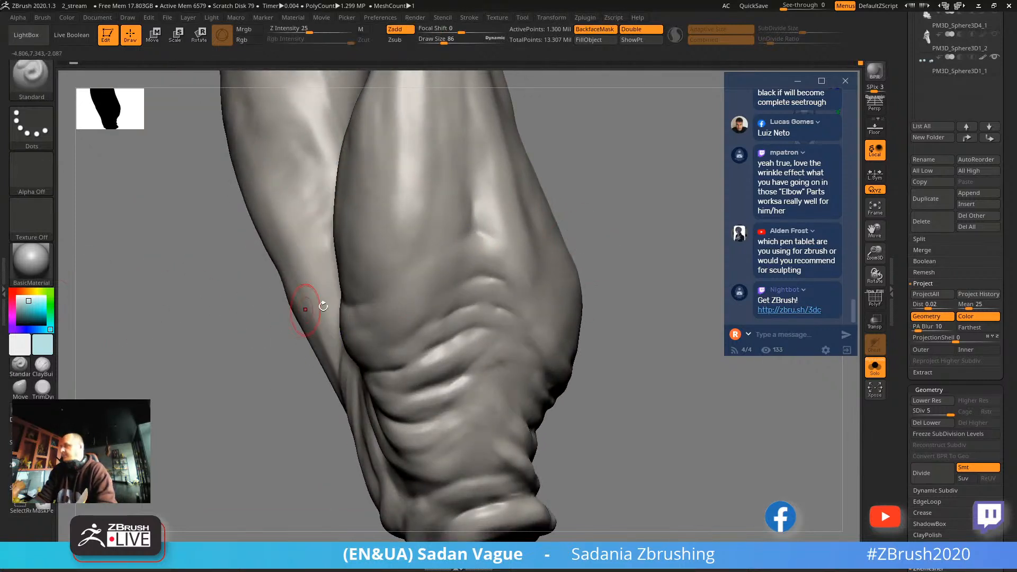
drag(365, 337, 284, 386)
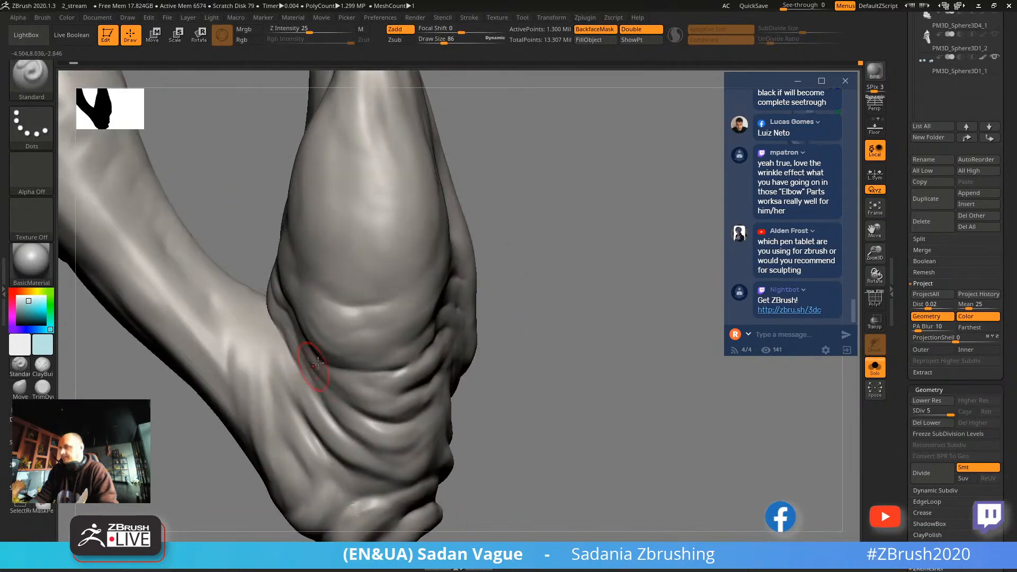
drag(522, 232, 497, 292)
key(s)
drag(473, 334, 457, 336)
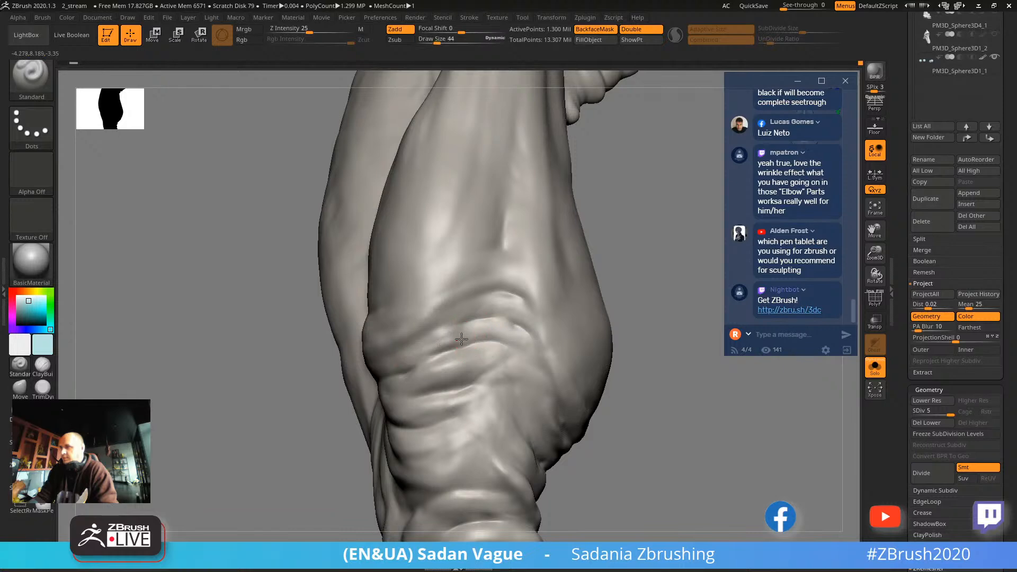
drag(599, 334, 464, 316)
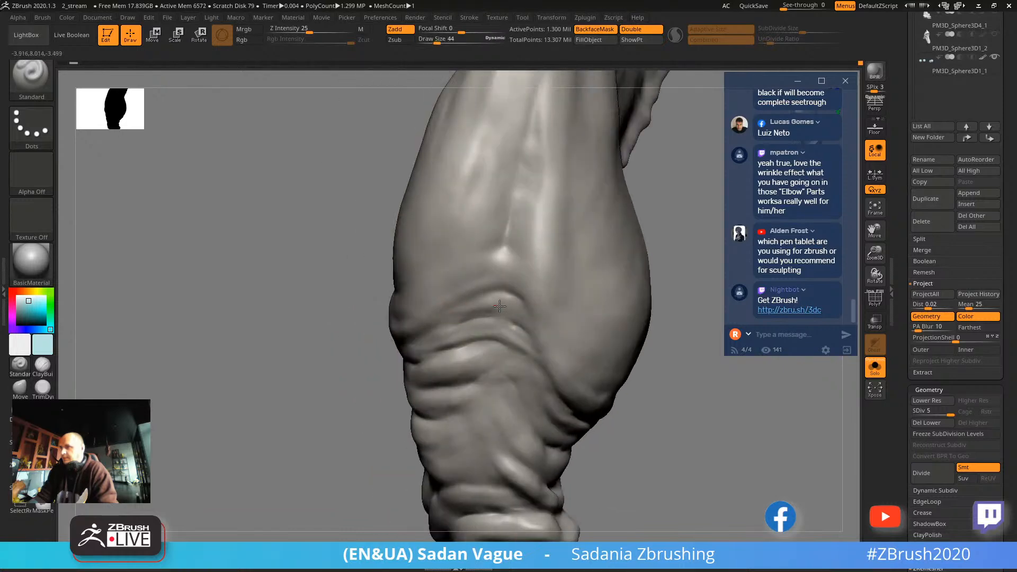
drag(506, 363, 513, 374)
drag(597, 451, 449, 271)
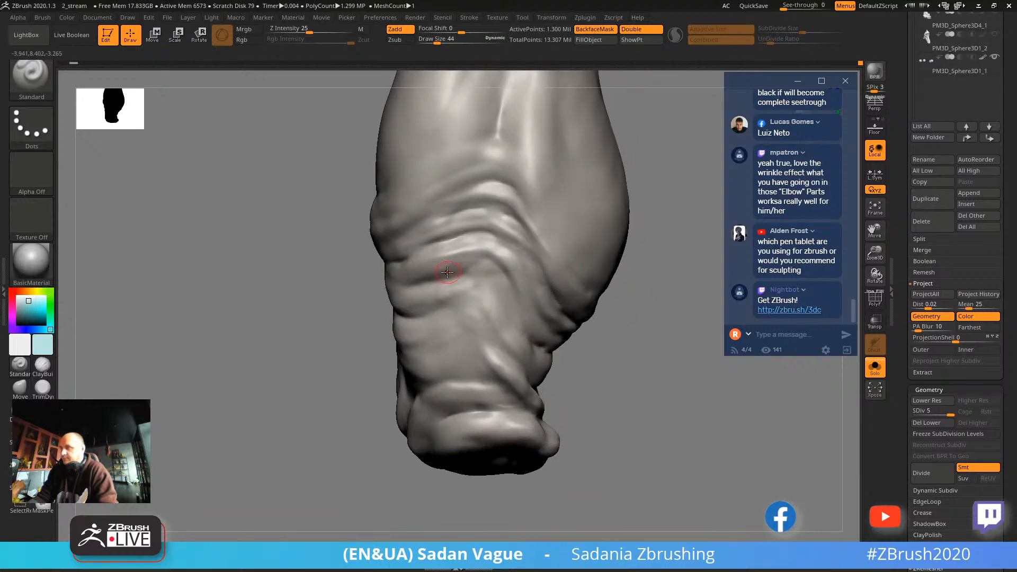
Build up the side folds wrapping under the calf bulge with the Standard brush at draw size 44.
drag(592, 371, 455, 320)
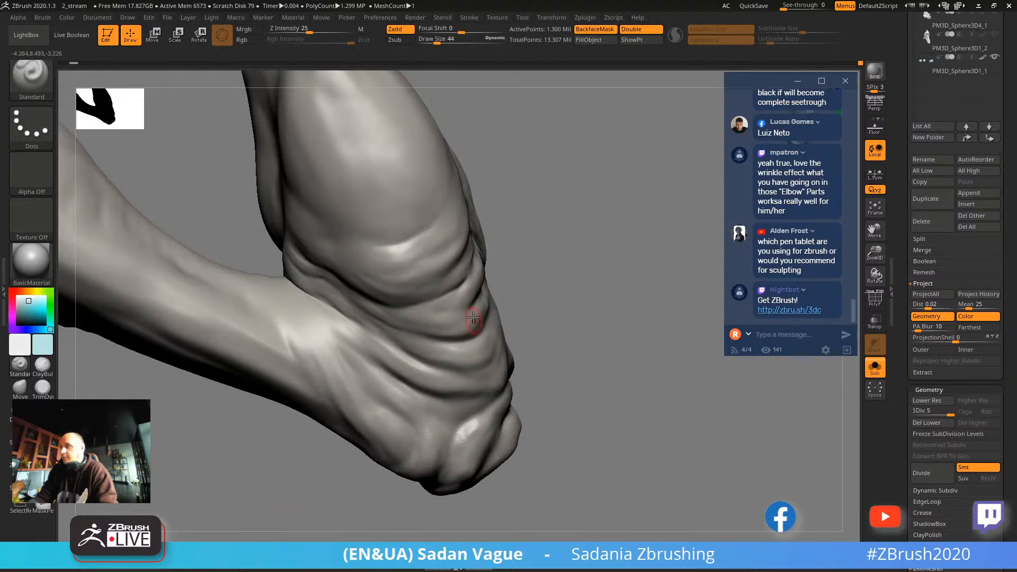
drag(524, 270, 503, 267)
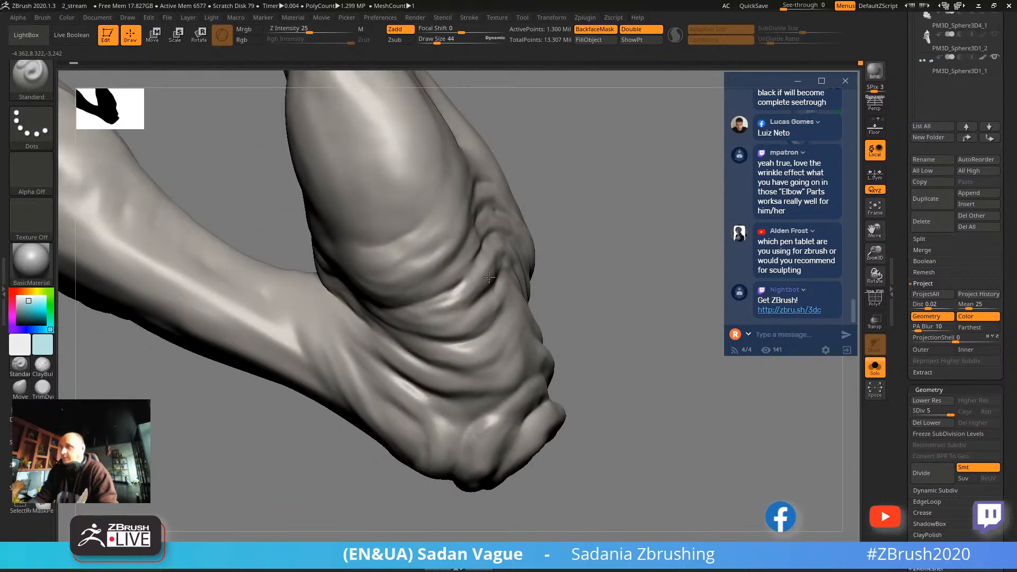
mouse_move(570, 203)
mouse_down()
mouse_move(645, 191)
mouse_move(413, 297)
mouse_up()
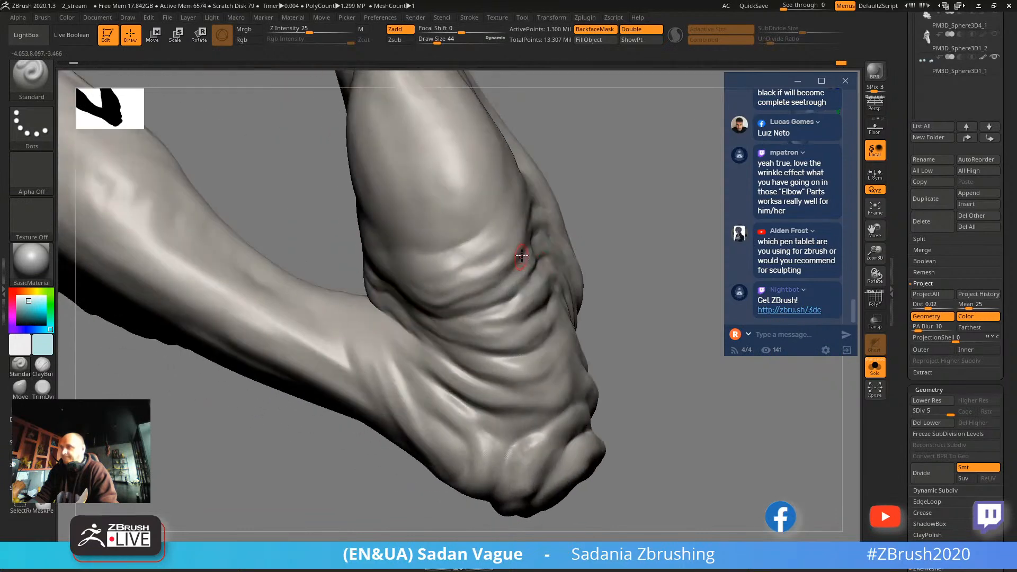
drag(592, 225, 419, 232)
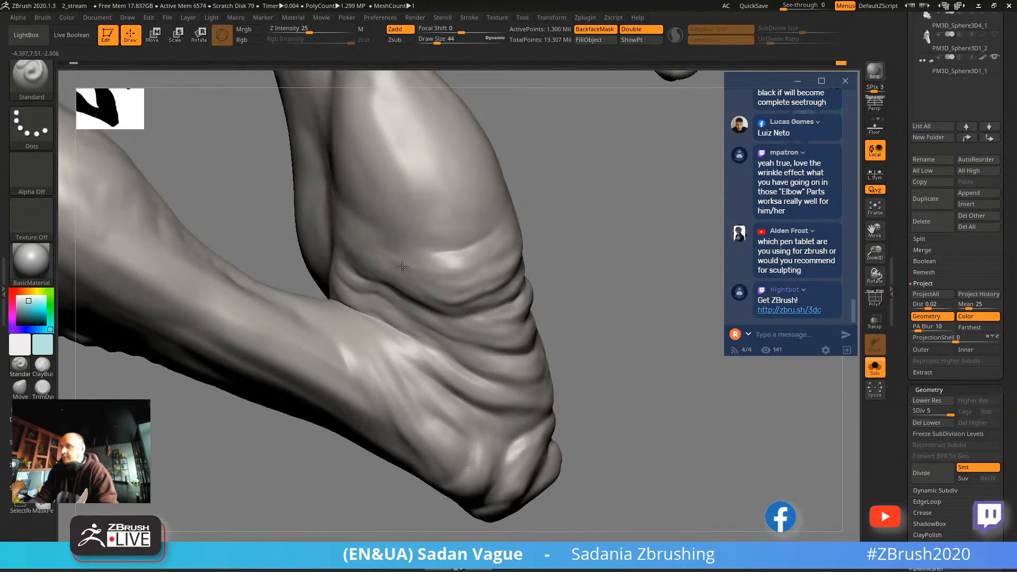
mouse_move(556, 227)
mouse_down()
mouse_move(604, 229)
mouse_move(635, 254)
mouse_move(653, 252)
mouse_move(454, 268)
mouse_up()
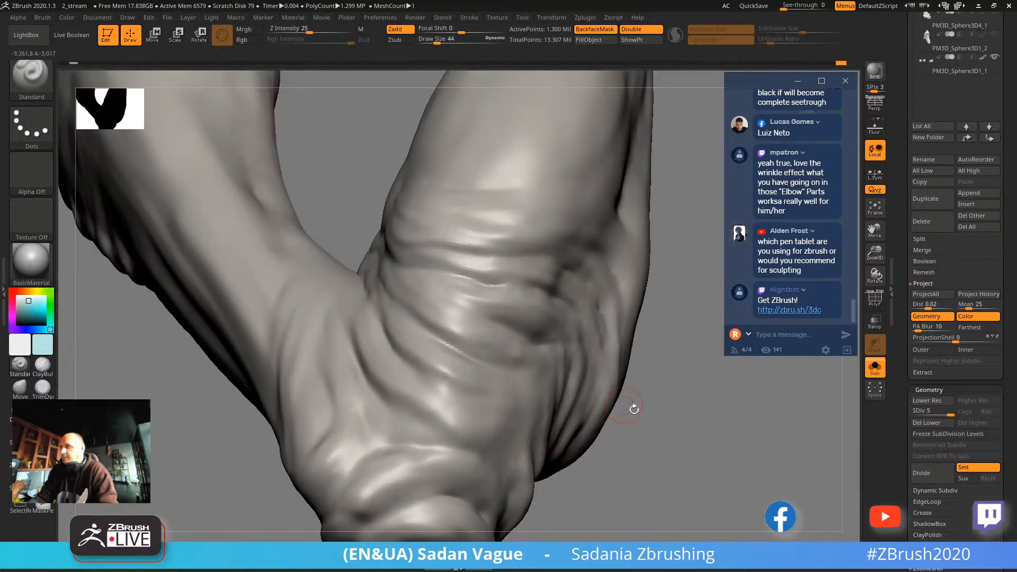
drag(619, 404, 366, 317)
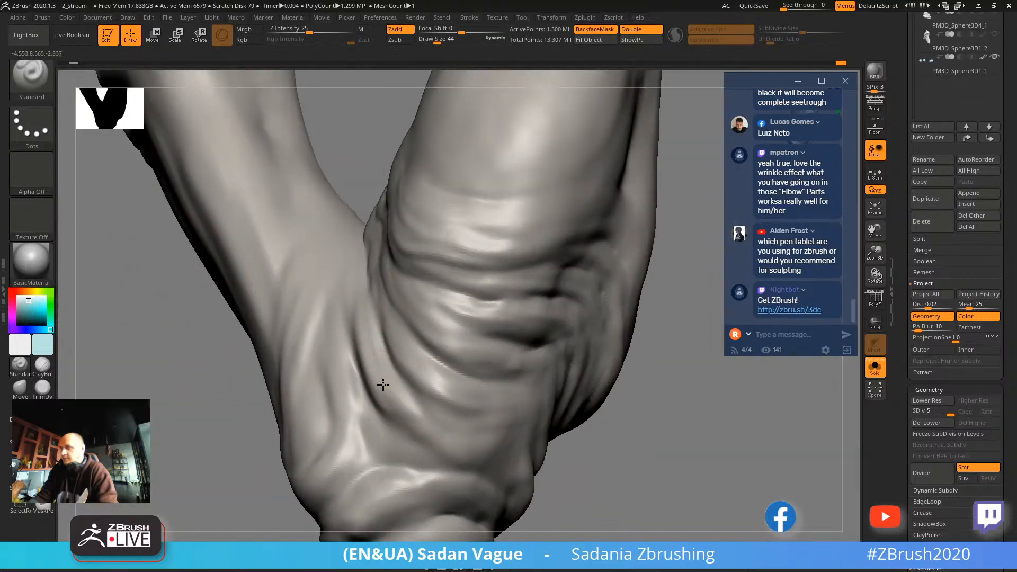
Extend the folds from the crook between the leg segments down to the joint's end, blending them with Standard and Smooth.
drag(574, 459, 473, 268)
drag(359, 292, 418, 300)
mouse_move(416, 369)
mouse_down()
mouse_move(349, 356)
mouse_move(455, 354)
mouse_up()
mouse_move(420, 482)
mouse_down()
mouse_move(513, 320)
mouse_move(424, 287)
mouse_up()
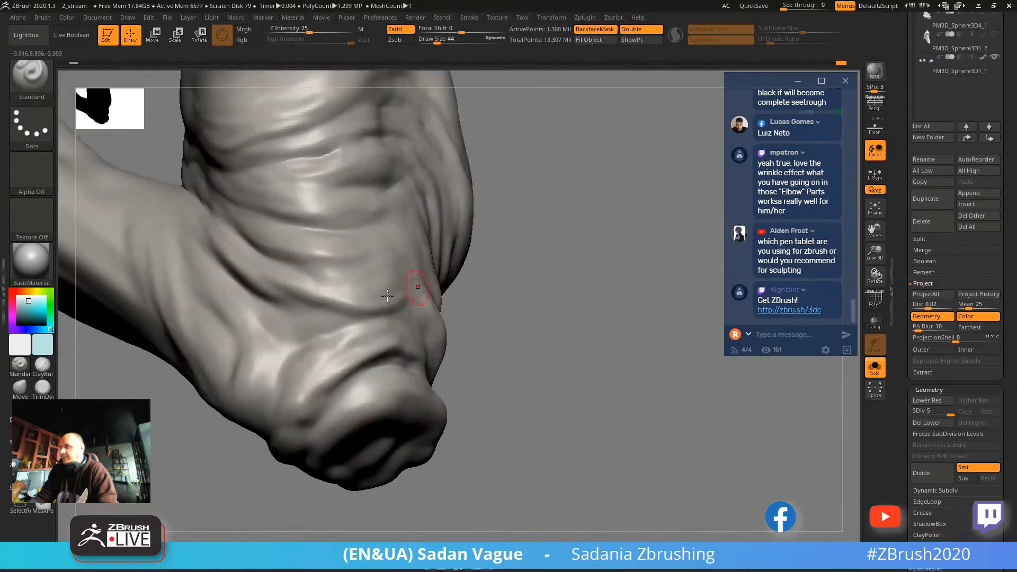
alt+drag(268, 494, 297, 403)
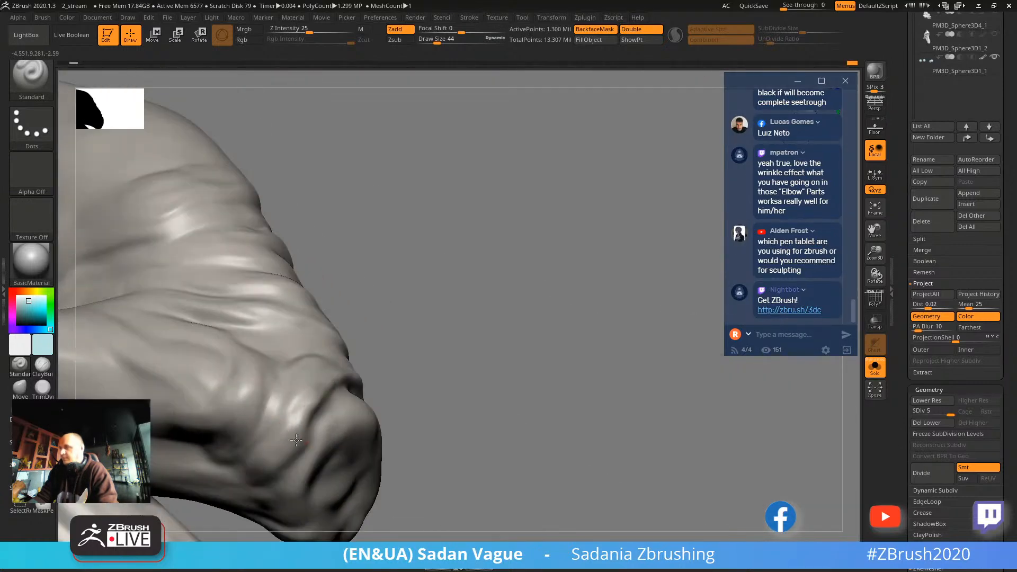
mouse_move(477, 302)
mouse_down()
mouse_move(422, 463)
mouse_move(461, 432)
mouse_move(358, 303)
mouse_up()
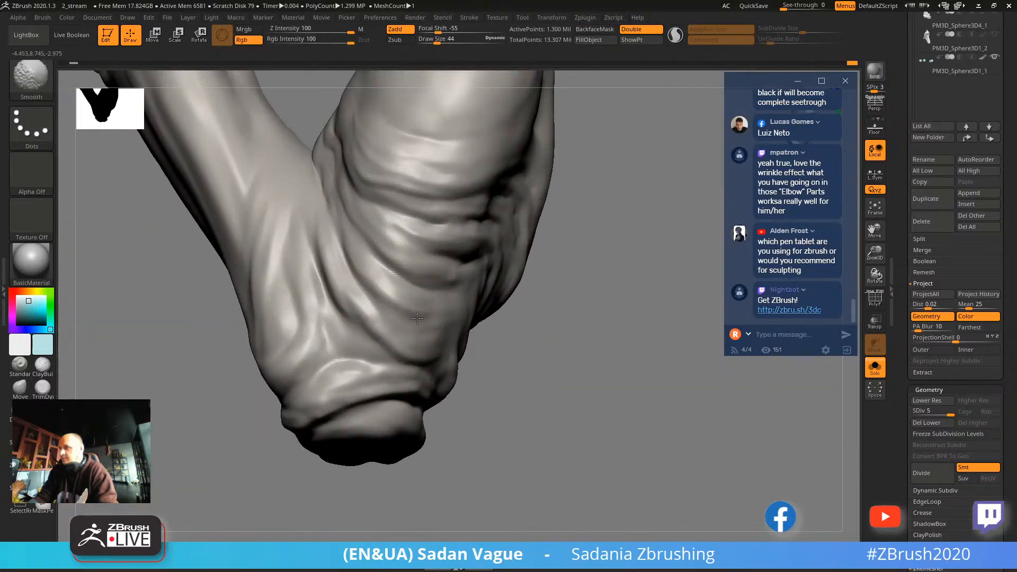
drag(527, 336, 624, 352)
drag(529, 297, 356, 320)
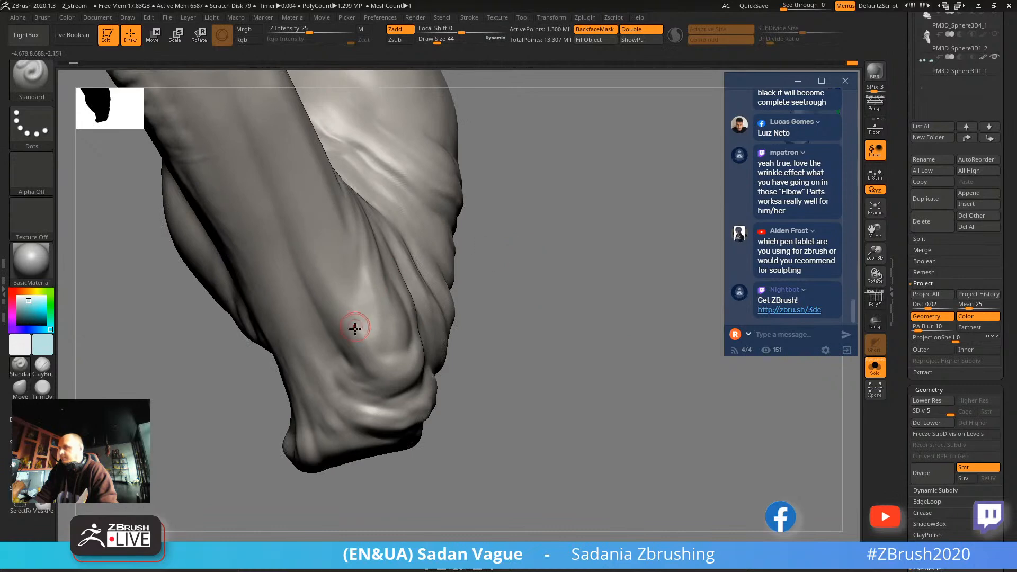
Add small wrinkles on the outer side of the joint with the Standard brush at draw size 32.
drag(439, 386, 325, 320)
key(s)
drag(300, 280, 305, 286)
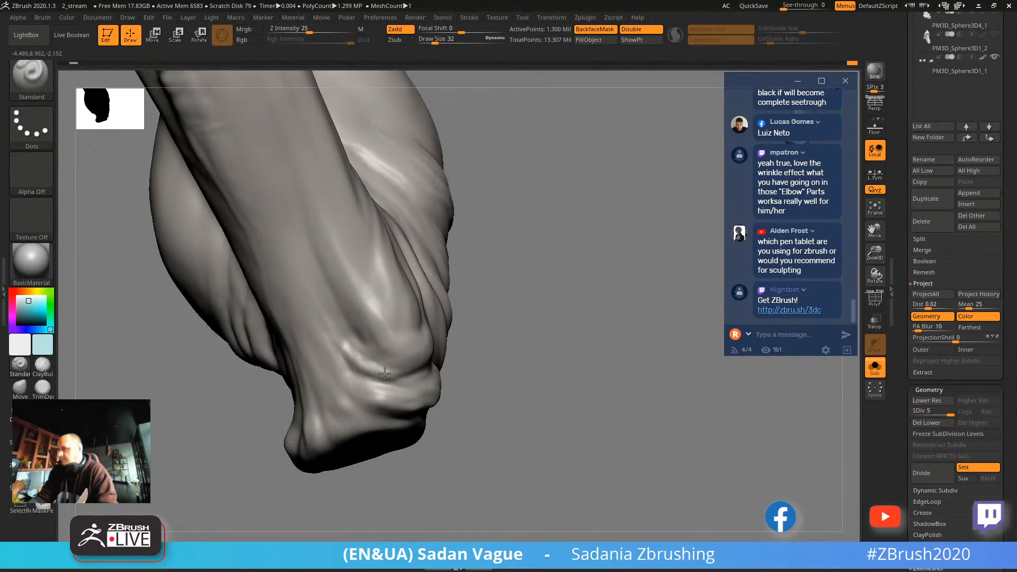
drag(490, 339, 316, 337)
drag(339, 381, 372, 405)
Draw fine lengthwise wrinkles from the thin leg segment down into the joint with Standard, softening them with Smooth.
mouse_move(408, 460)
mouse_down()
mouse_move(427, 360)
mouse_move(556, 248)
mouse_up()
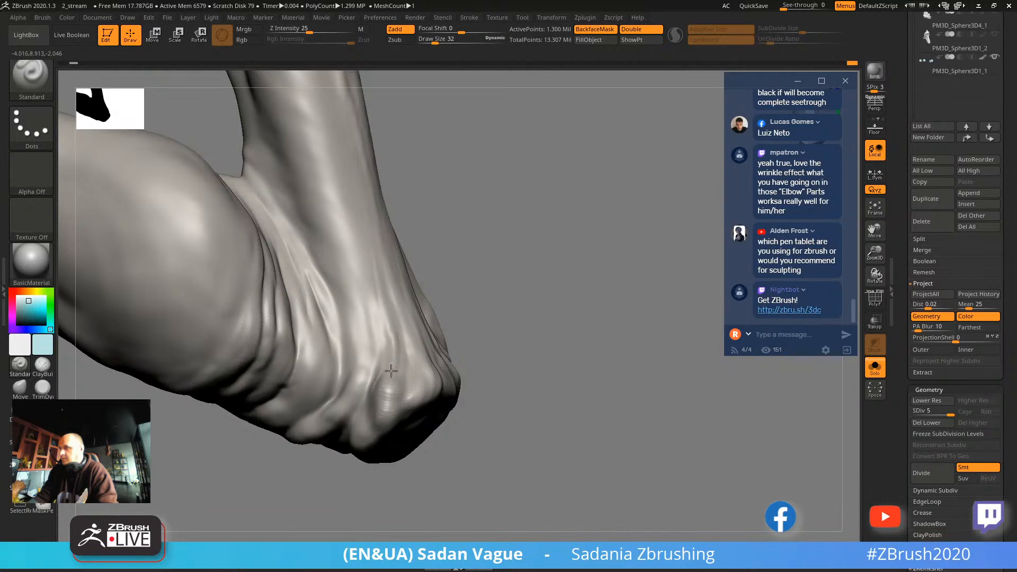
drag(360, 321, 360, 380)
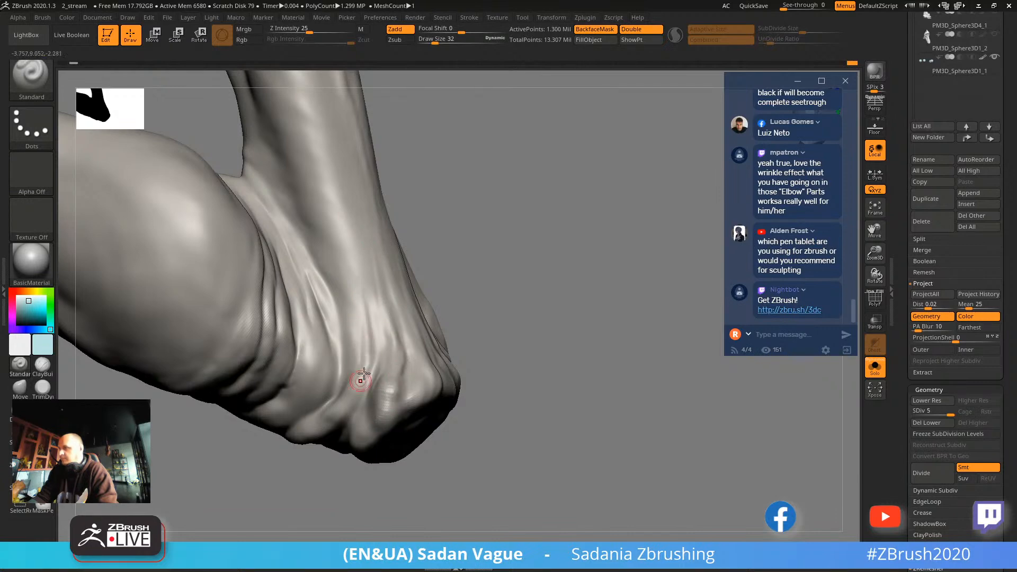
key(shift)
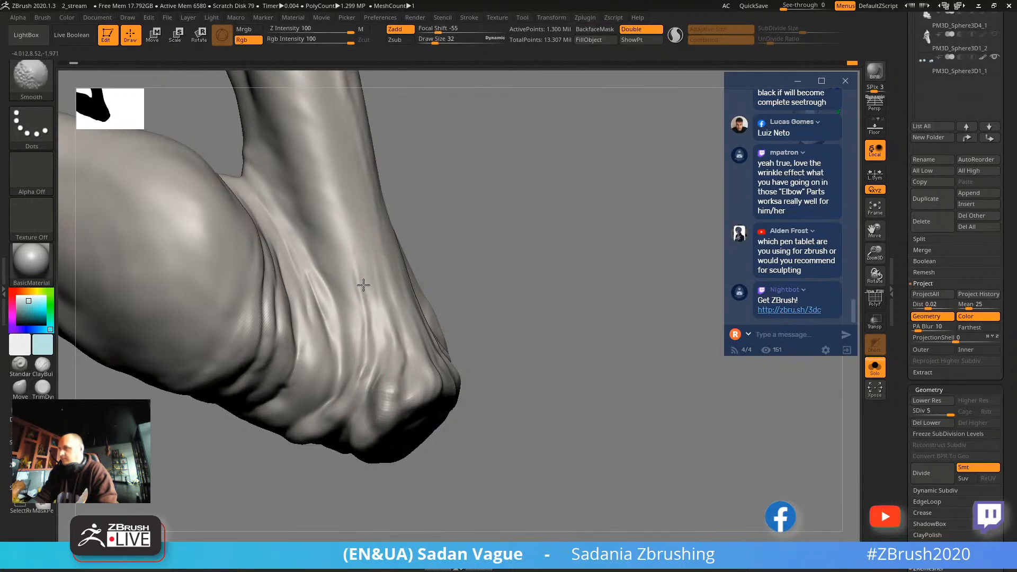
mouse_move(378, 290)
mouse_down()
mouse_move(481, 304)
mouse_move(381, 327)
mouse_up()
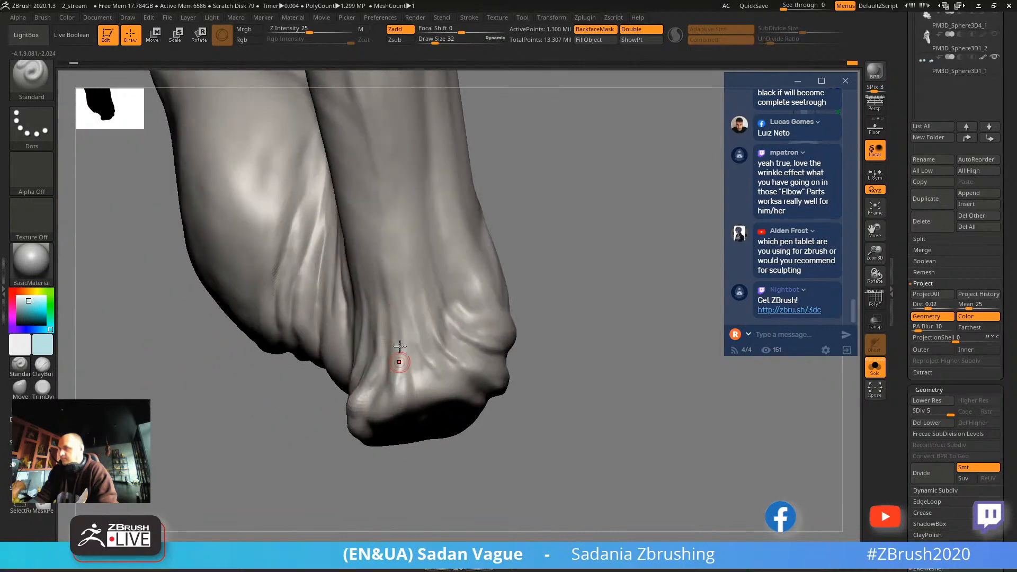
drag(417, 449, 391, 373)
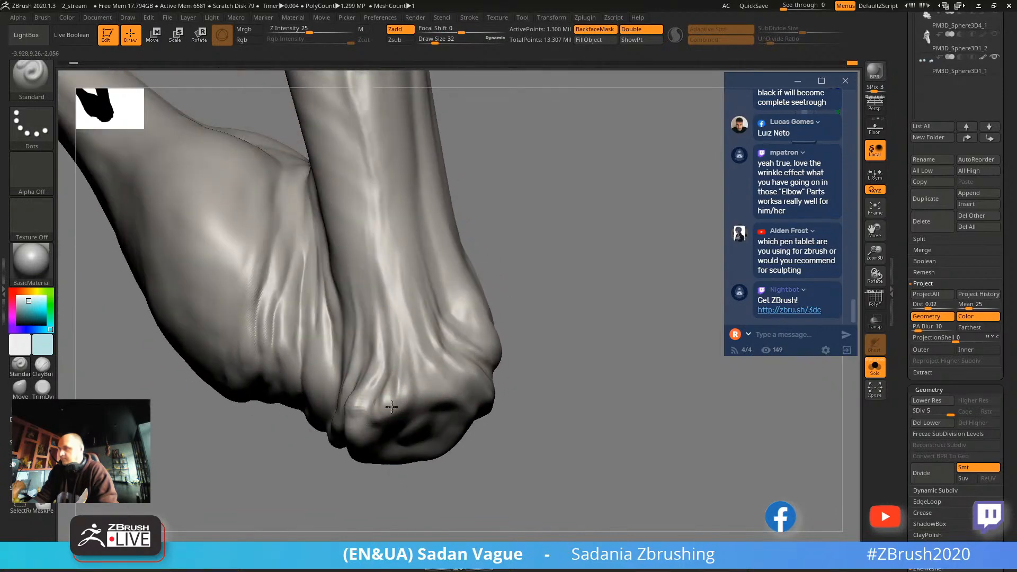
mouse_move(374, 410)
mouse_down()
mouse_move(493, 440)
mouse_move(509, 412)
mouse_move(484, 387)
mouse_up()
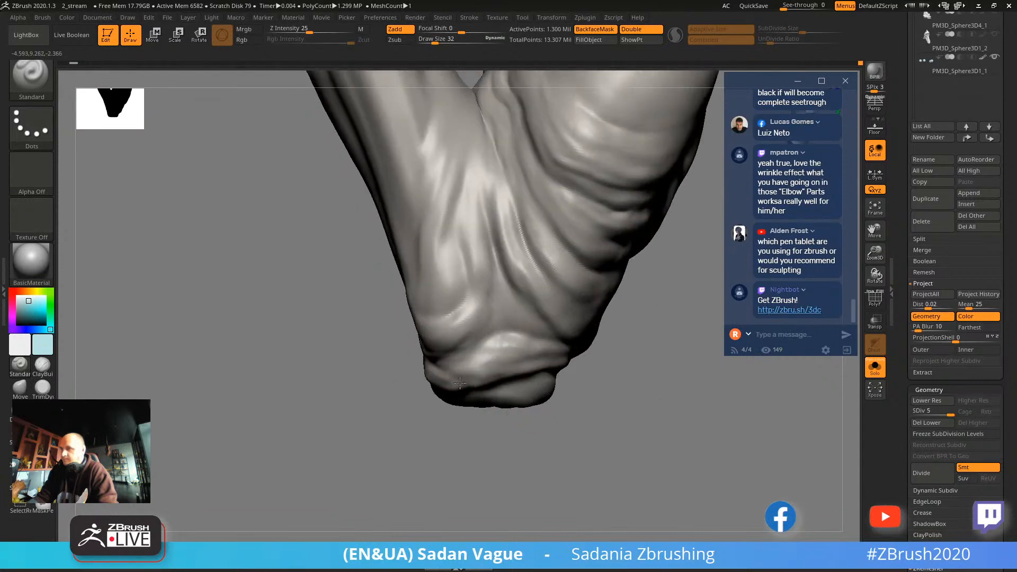
Refine the folds across the joint's end and the wrinkles above it with the Standard brush at draw size 32.
mouse_move(437, 366)
mouse_down()
mouse_move(550, 350)
mouse_move(483, 375)
mouse_up()
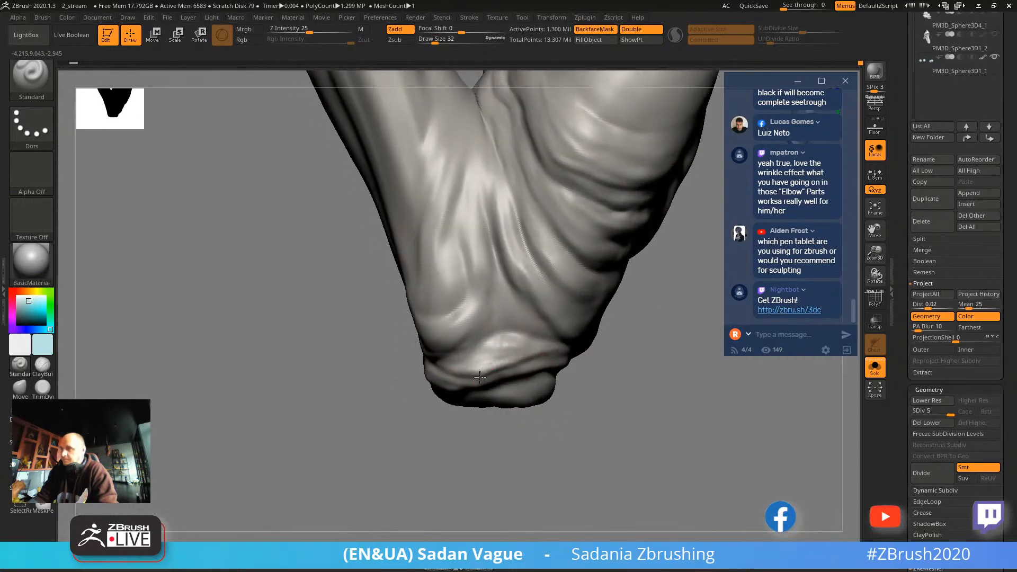
drag(430, 401, 473, 360)
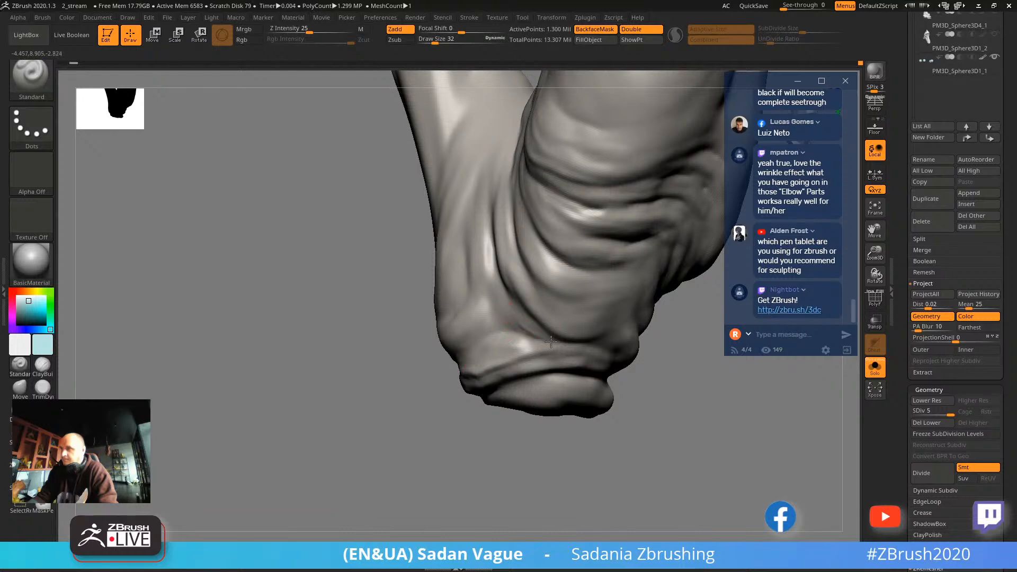
drag(524, 460, 519, 391)
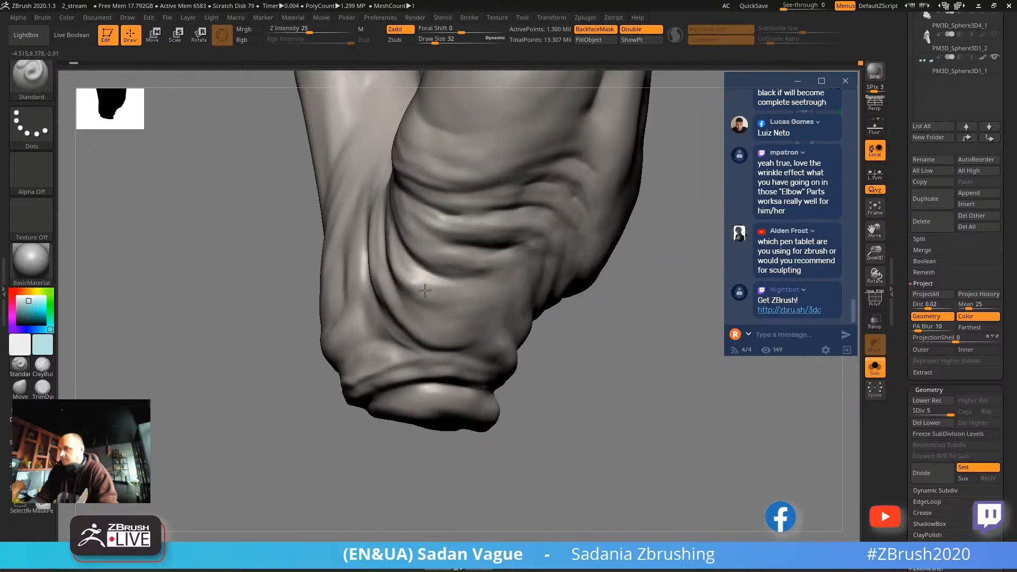
drag(461, 299, 497, 294)
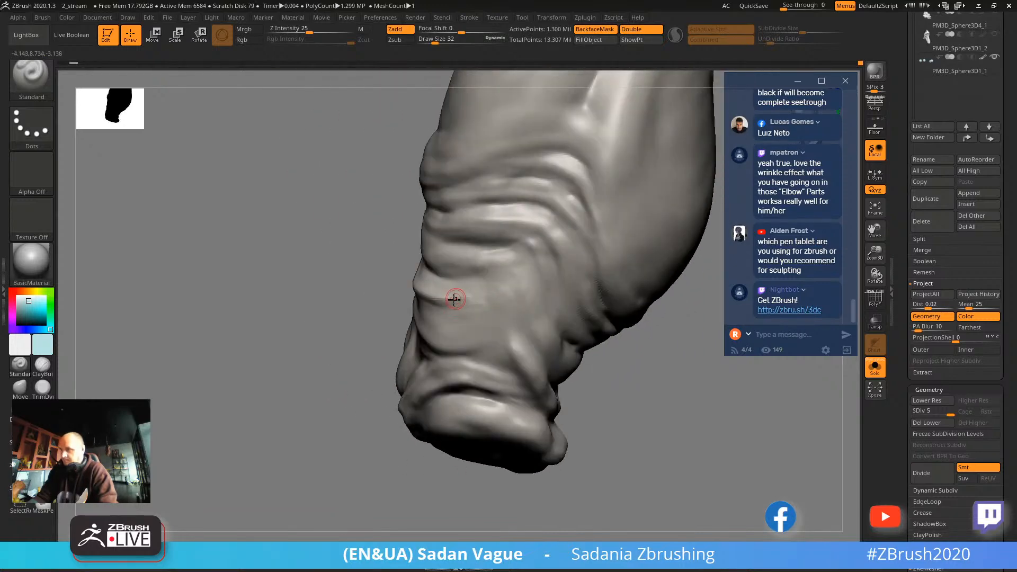
drag(556, 431, 540, 336)
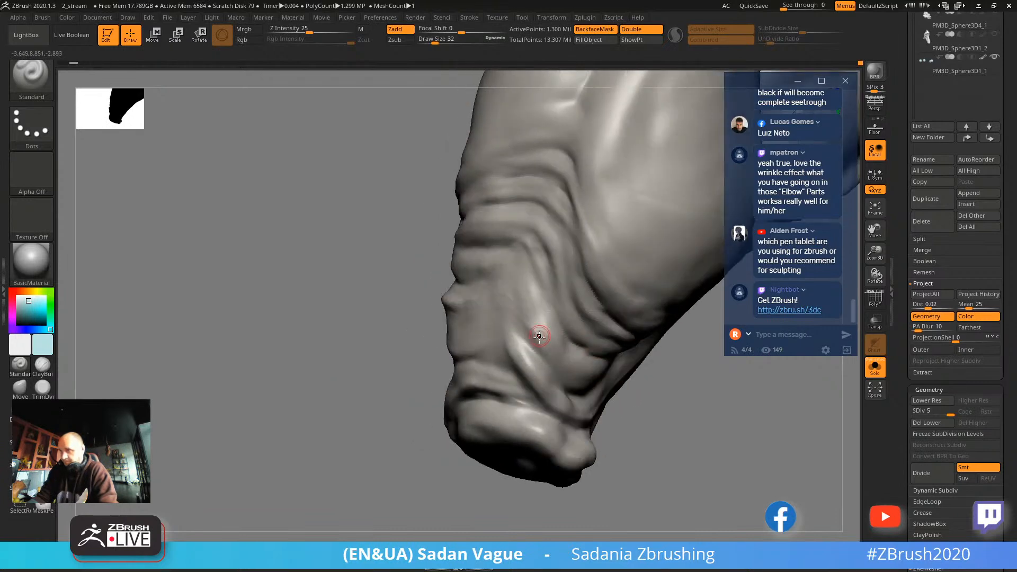
Refine the curved folds wrapping around the joint's outer side with the Standard brush at draw size 41.
mouse_move(672, 404)
mouse_down()
mouse_move(602, 363)
mouse_move(488, 325)
mouse_move(582, 328)
mouse_move(524, 339)
mouse_move(556, 342)
mouse_move(494, 333)
mouse_move(562, 352)
mouse_up()
drag(482, 340, 497, 350)
drag(437, 422, 411, 407)
key(s)
drag(501, 304, 560, 321)
alt+drag(398, 325, 365, 318)
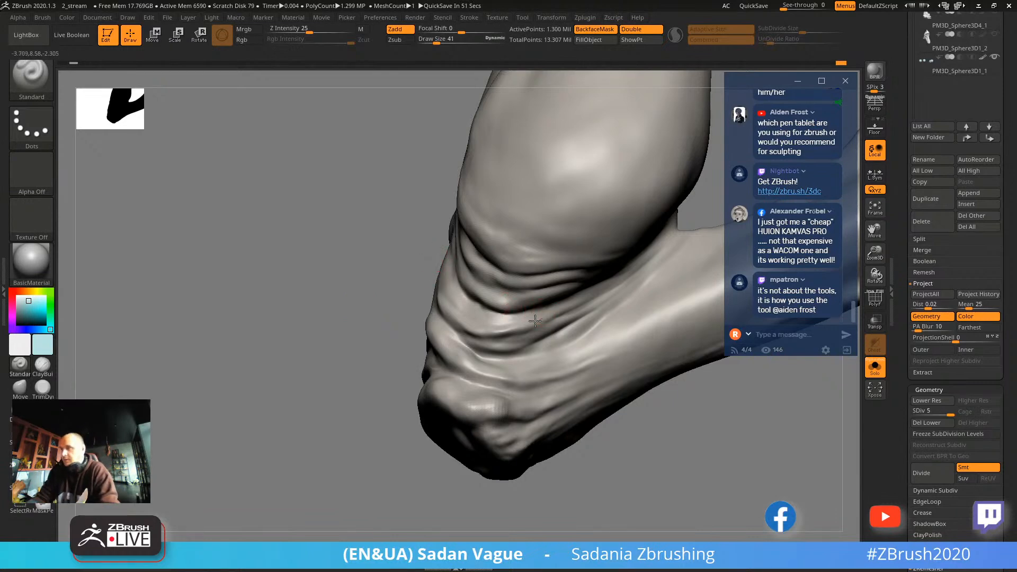
right_drag(567, 356, 674, 299)
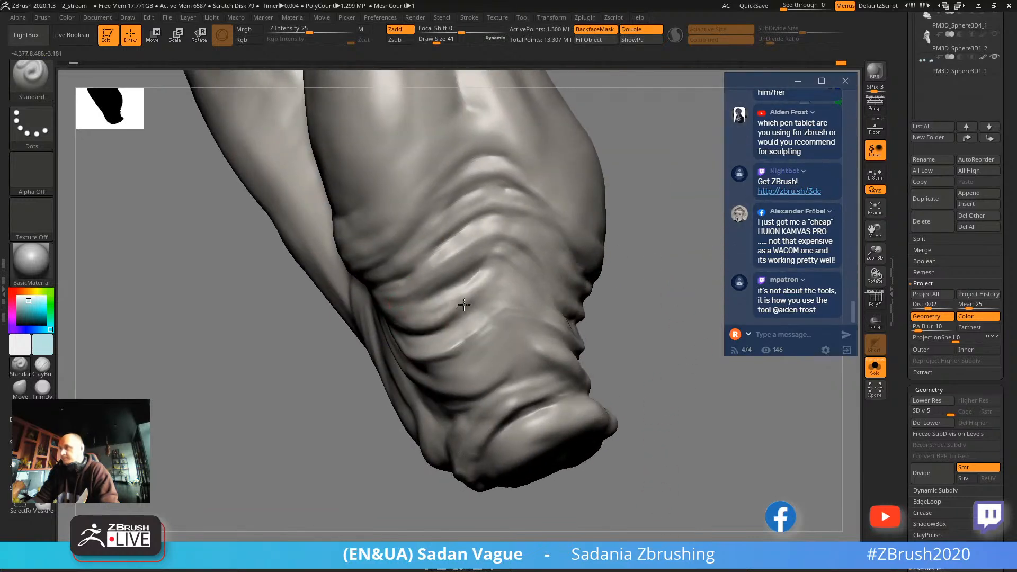
right_drag(665, 275, 636, 254)
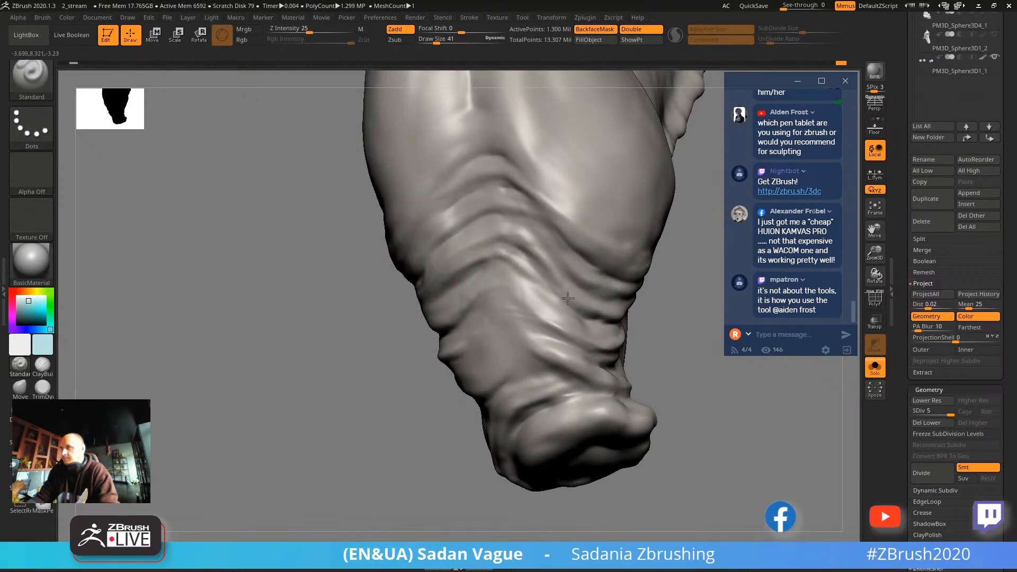
mouse_move(532, 262)
right_down()
mouse_move(529, 342)
mouse_move(538, 284)
right_up()
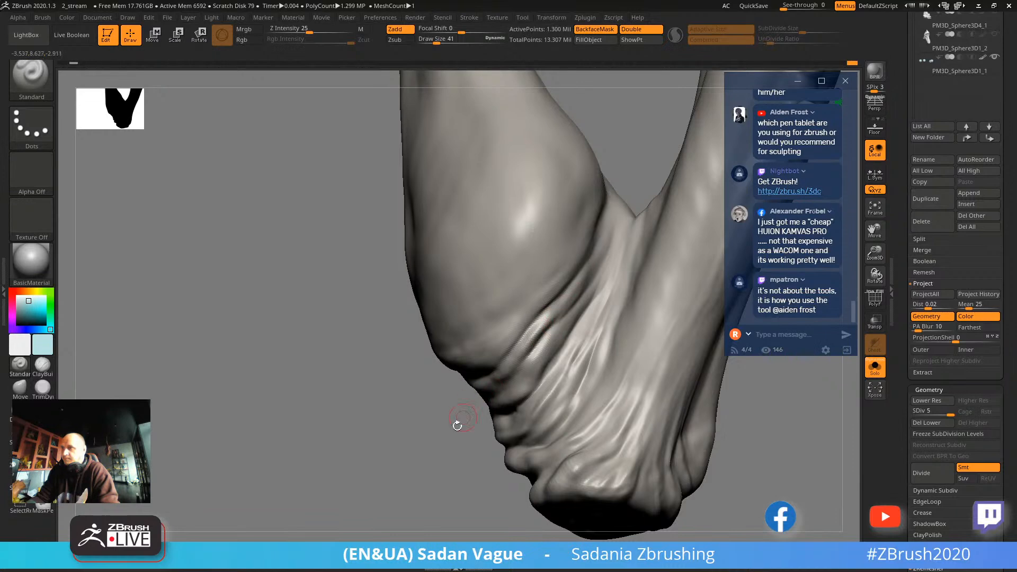
right_drag(466, 414, 553, 283)
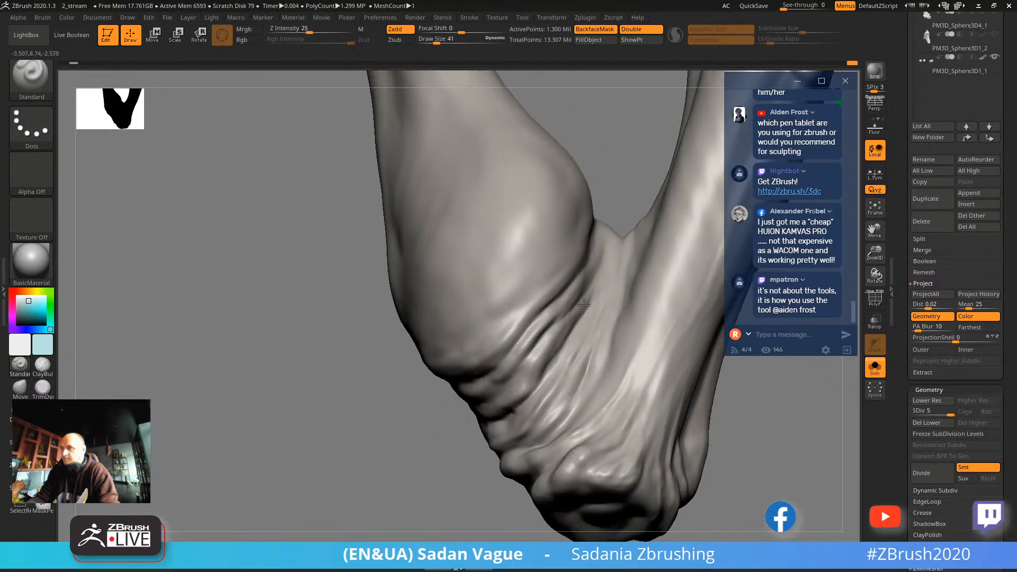
Draw fine lengthwise wrinkles in the crook between the leg segments with Standard at draw size 27, softening them with Smooth.
key(s)
drag(589, 288, 587, 288)
drag(578, 328, 545, 380)
mouse_move(456, 480)
mouse_down()
mouse_move(465, 495)
mouse_move(510, 490)
mouse_up()
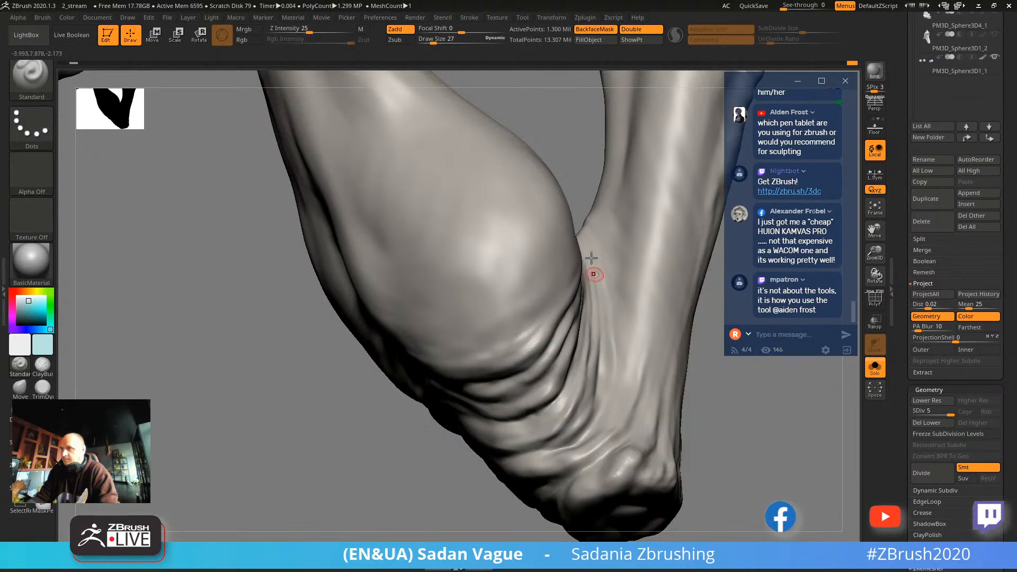
drag(717, 395, 599, 301)
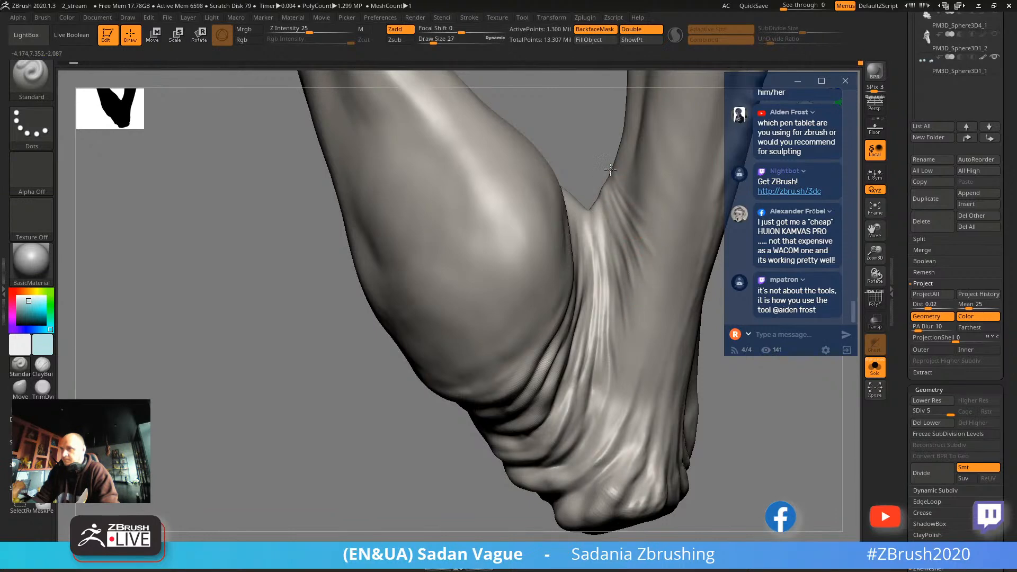
key(shift)
shift+drag(626, 286, 615, 339)
drag(580, 101, 519, 109)
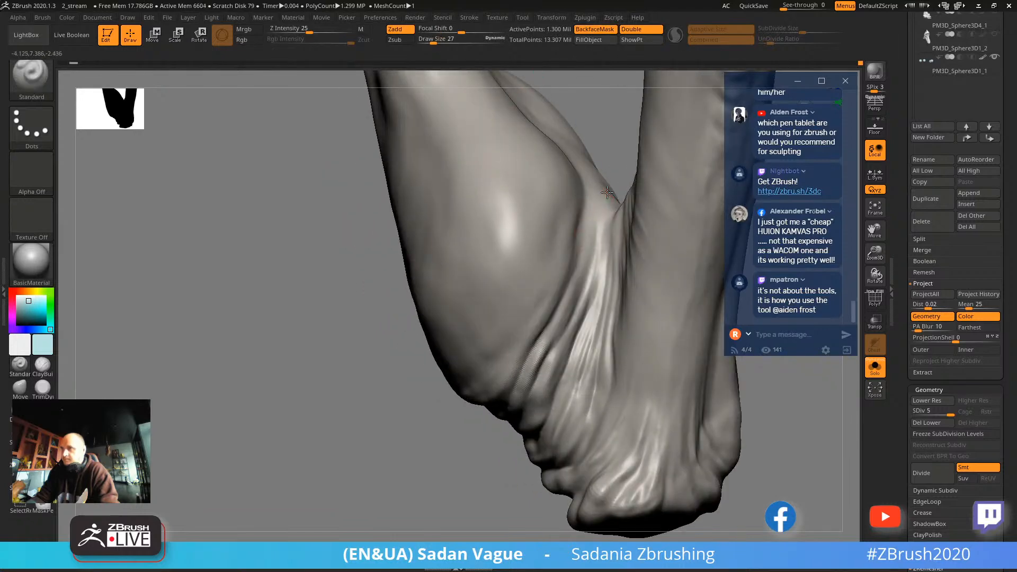
Continue the fine wrinkles over the skin web on both sides of the crook with Standard at draw size 27.
drag(612, 210, 568, 304)
drag(613, 134, 540, 193)
drag(589, 226, 631, 254)
drag(437, 459, 286, 473)
drag(459, 258, 552, 333)
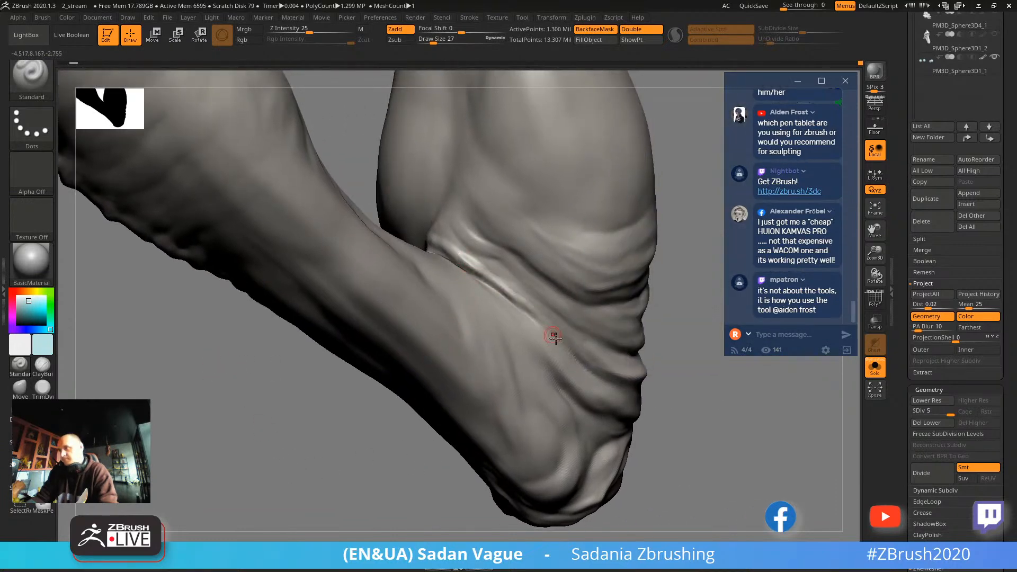
mouse_move(517, 394)
mouse_down()
mouse_move(441, 235)
mouse_move(482, 248)
mouse_up()
mouse_move(657, 366)
mouse_down()
mouse_move(688, 339)
mouse_move(654, 371)
mouse_up()
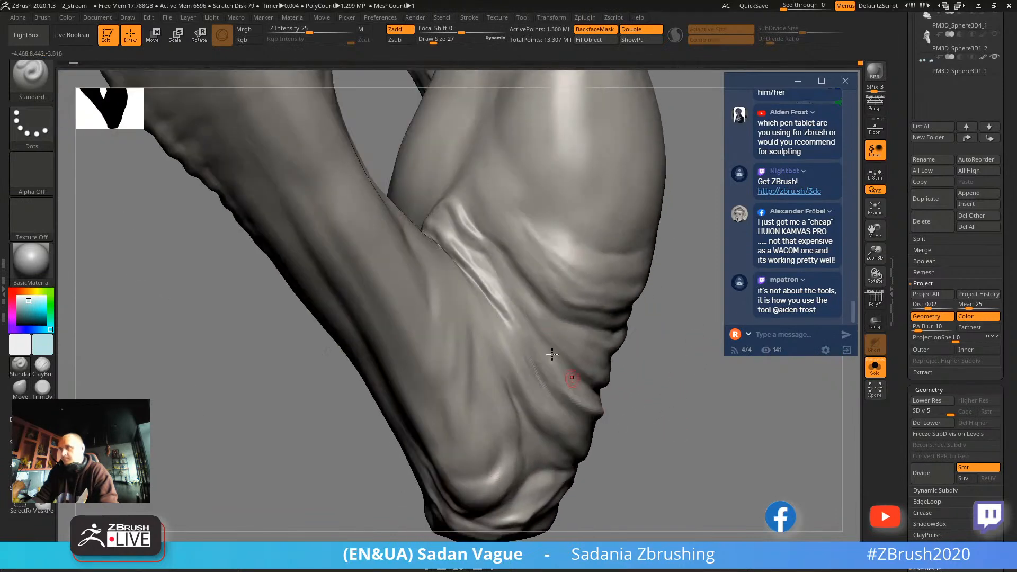
drag(453, 220, 529, 320)
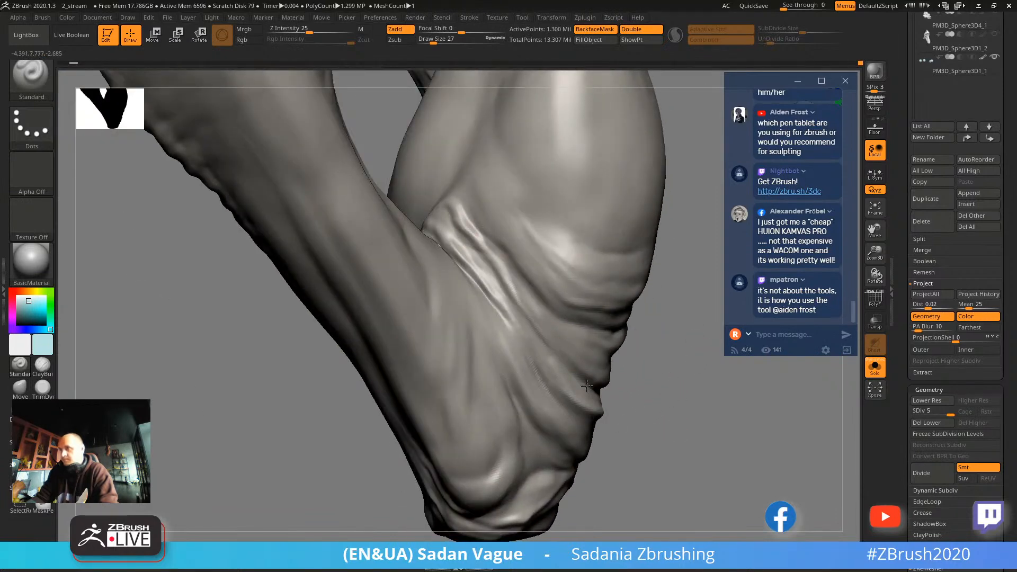
mouse_move(640, 389)
mouse_down()
mouse_move(647, 470)
mouse_move(479, 397)
mouse_up()
Build wider folds from the crook around the base of the muscle bulge with Standard at draw sizes 59 and 41.
key(bracketright)
key(bracketright)
drag(421, 284, 485, 365)
drag(637, 446, 453, 345)
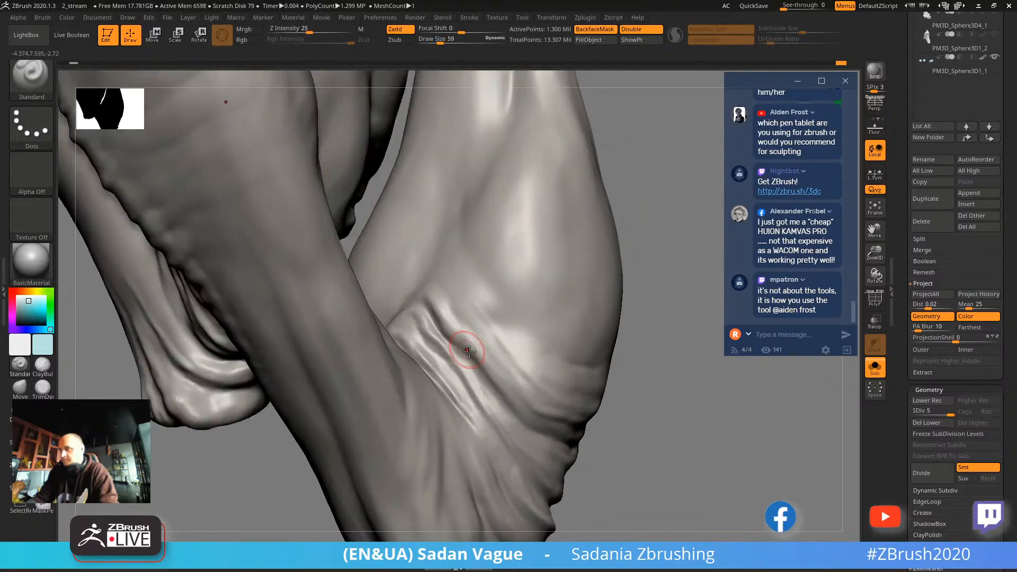
drag(633, 456, 480, 345)
key(bracketleft)
key(bracketleft)
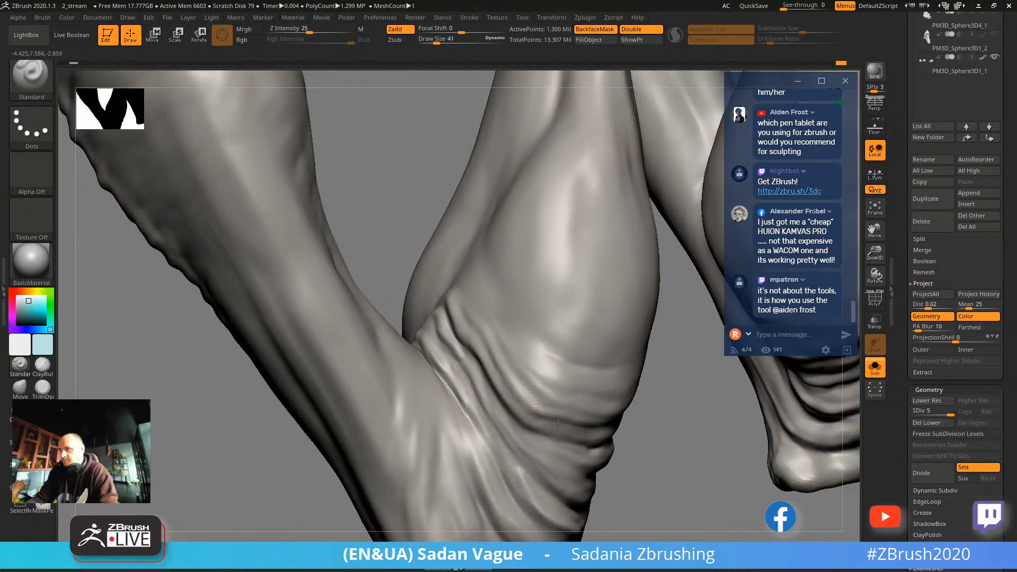
mouse_move(650, 424)
mouse_down()
mouse_move(609, 391)
mouse_move(636, 415)
mouse_move(601, 334)
mouse_move(540, 243)
mouse_up()
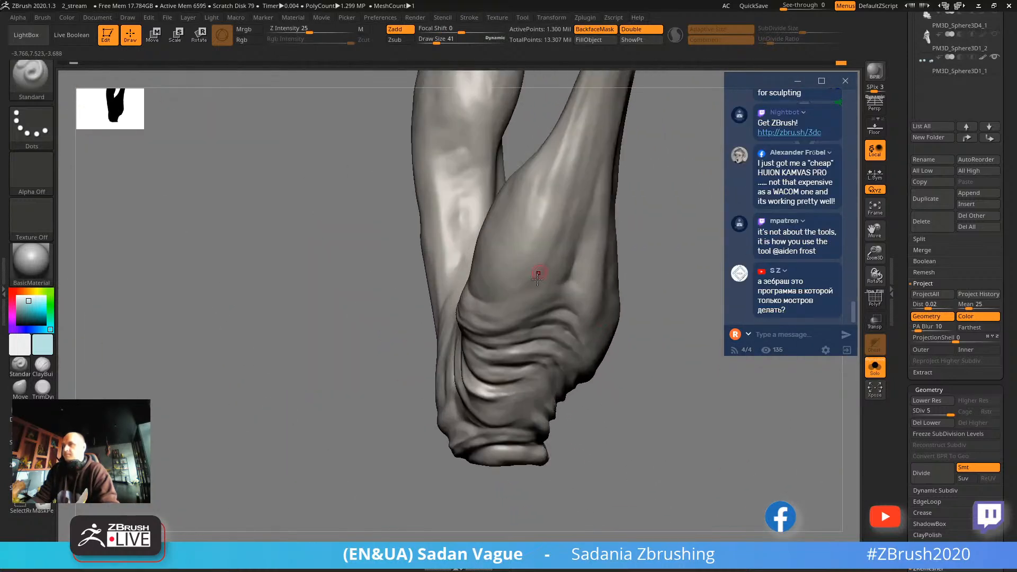
Sharpen and blend the folds beneath the muscle bulge and beside the crook with Standard and Smooth at draw size 41.
mouse_move(648, 260)
alt+mouse_down()
mouse_move(622, 279)
mouse_move(616, 312)
alt+mouse_up()
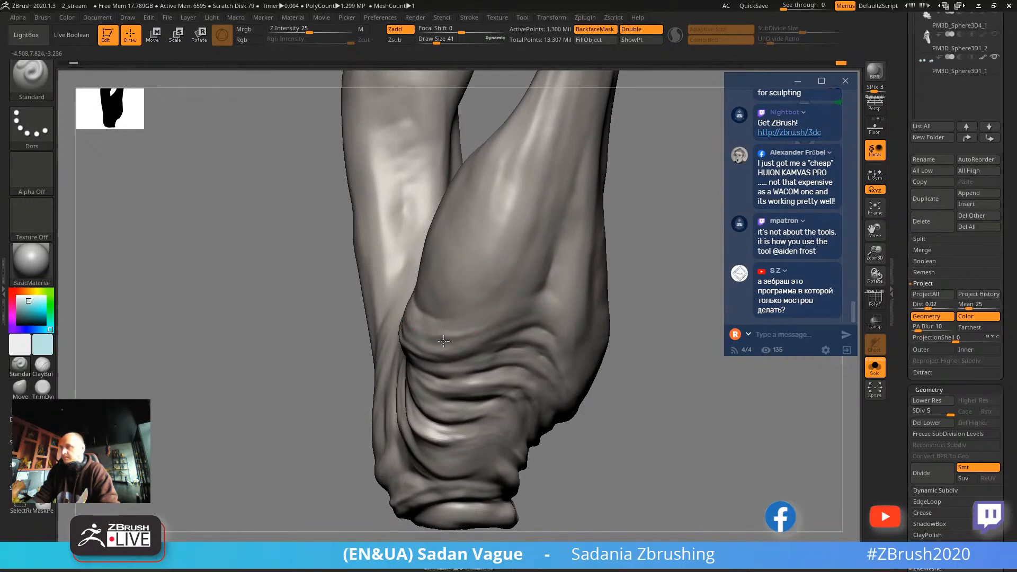
key(shift)
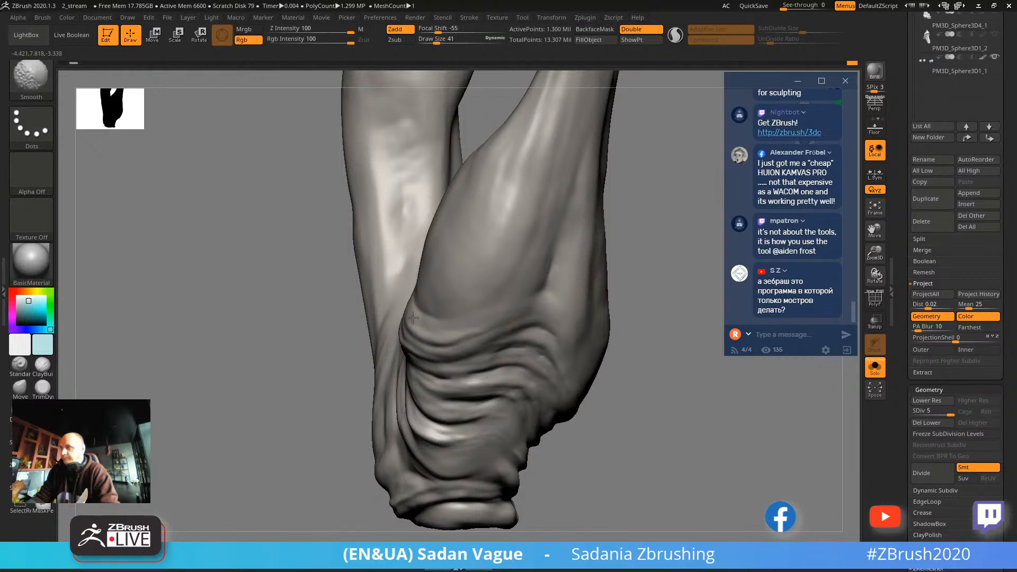
mouse_move(299, 384)
alt+mouse_down()
mouse_move(325, 422)
mouse_move(351, 418)
alt+mouse_up()
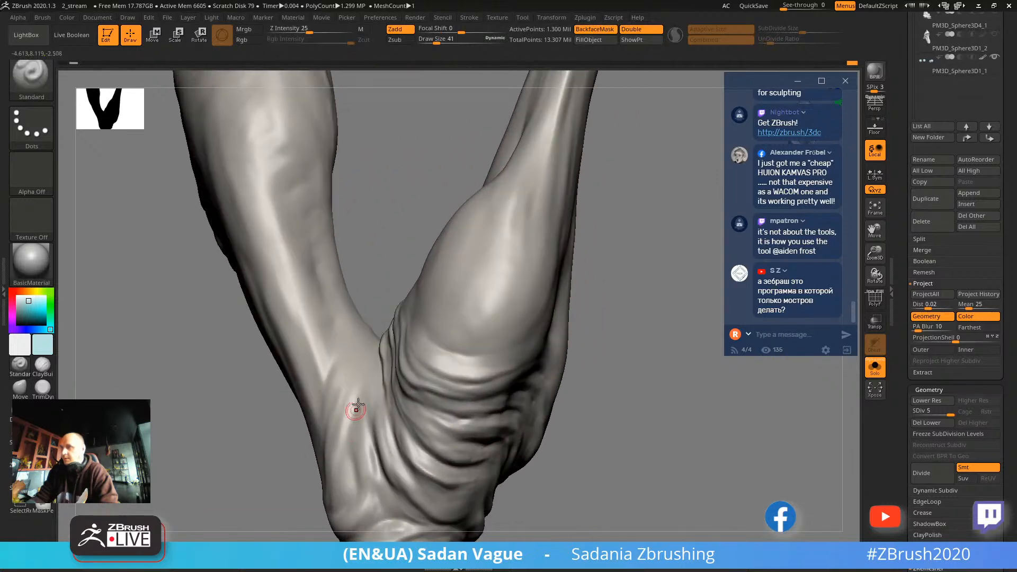
mouse_move(551, 320)
mouse_down()
mouse_move(674, 325)
mouse_move(470, 364)
mouse_up()
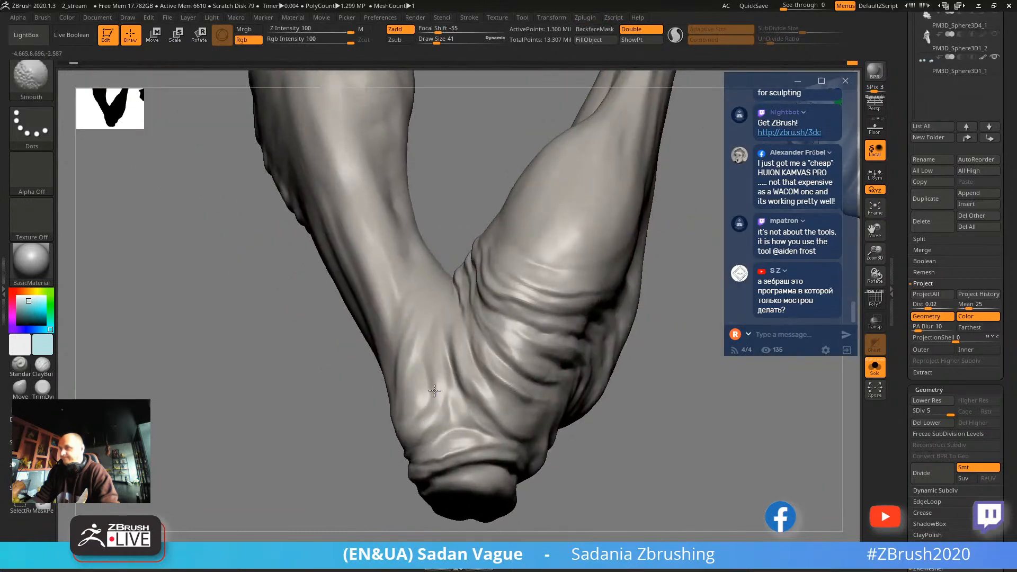
drag(367, 467, 468, 393)
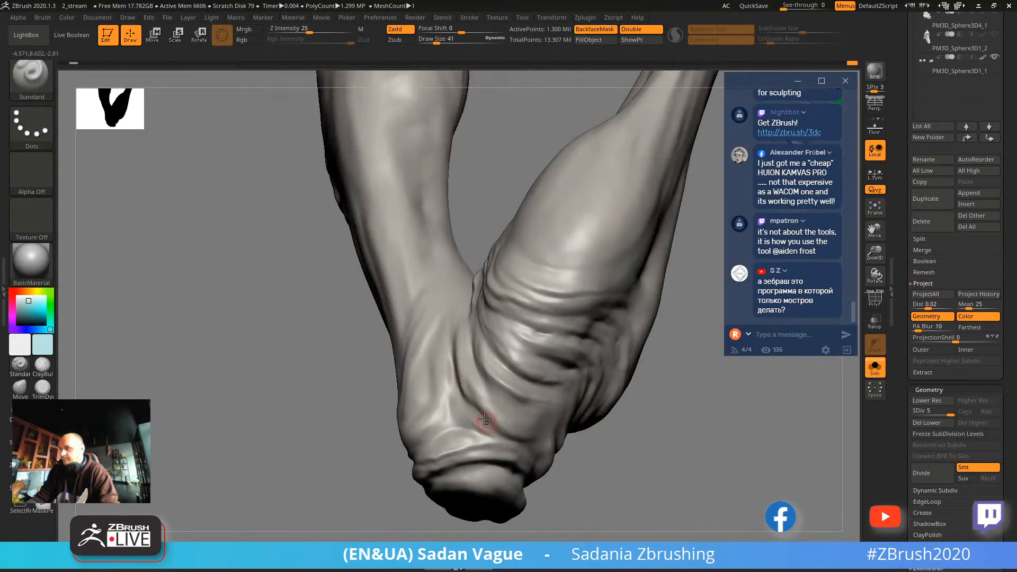
right_drag(490, 418, 486, 382)
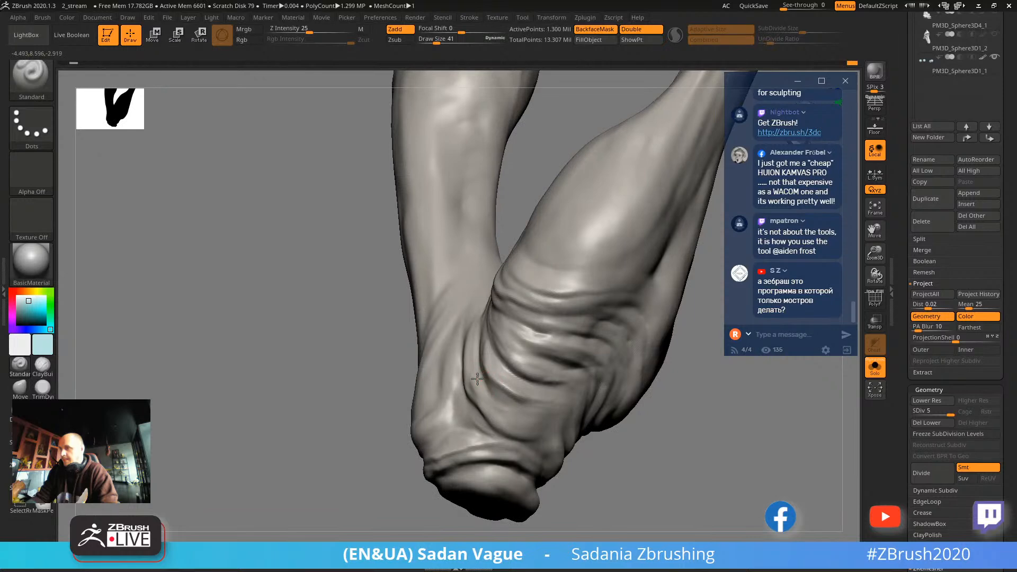
Work the wrinkles down toward the joint's end with Standard, blending them into the surrounding skin with Smooth.
mouse_move(636, 462)
mouse_down()
mouse_move(599, 354)
mouse_move(541, 289)
mouse_up()
mouse_move(399, 369)
mouse_down()
mouse_move(517, 270)
mouse_move(522, 310)
mouse_move(514, 275)
mouse_up()
key(shift)
mouse_move(572, 388)
mouse_down()
mouse_move(592, 434)
mouse_move(477, 341)
mouse_up()
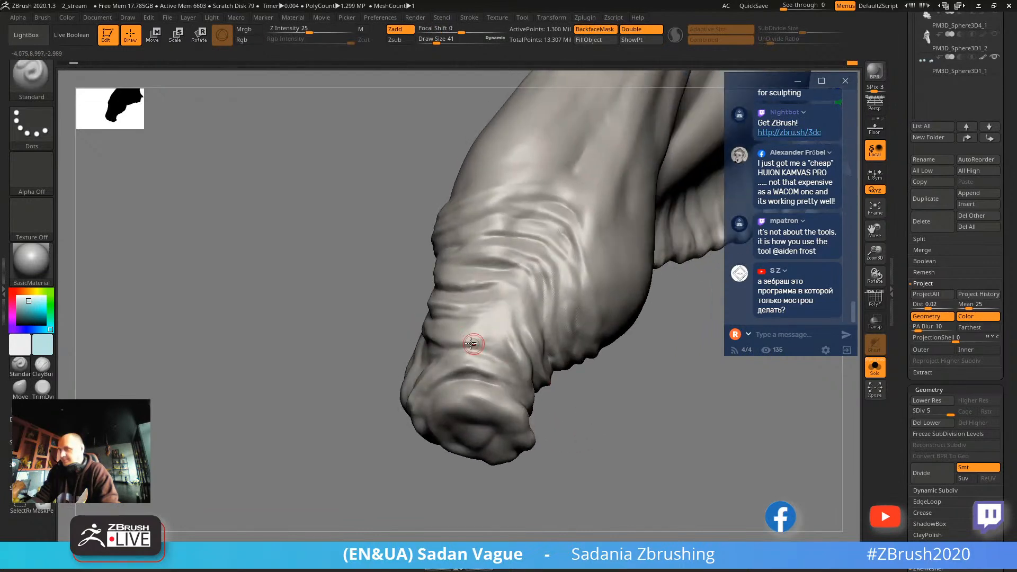
mouse_move(584, 400)
mouse_down()
mouse_move(624, 383)
mouse_move(568, 200)
mouse_move(468, 339)
mouse_move(556, 293)
mouse_move(381, 337)
mouse_up()
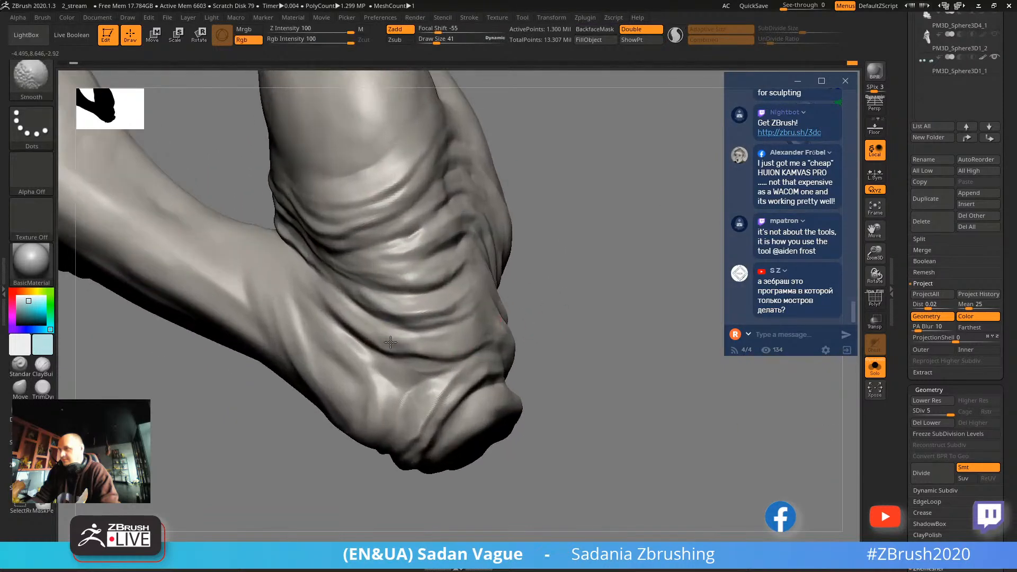
shift+drag(563, 291, 199, 339)
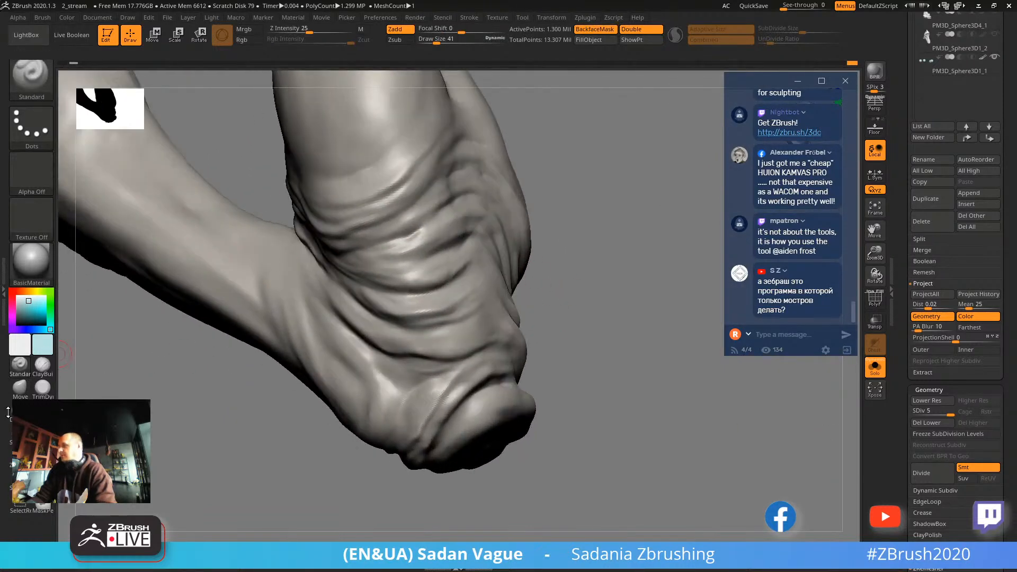
Cut creases between the crook's folds with the DamStandard brush at draw size 62.
mouse_move(276, 534)
mouse_down()
mouse_move(499, 356)
mouse_move(545, 291)
mouse_move(411, 287)
mouse_move(351, 307)
mouse_up()
key(s)
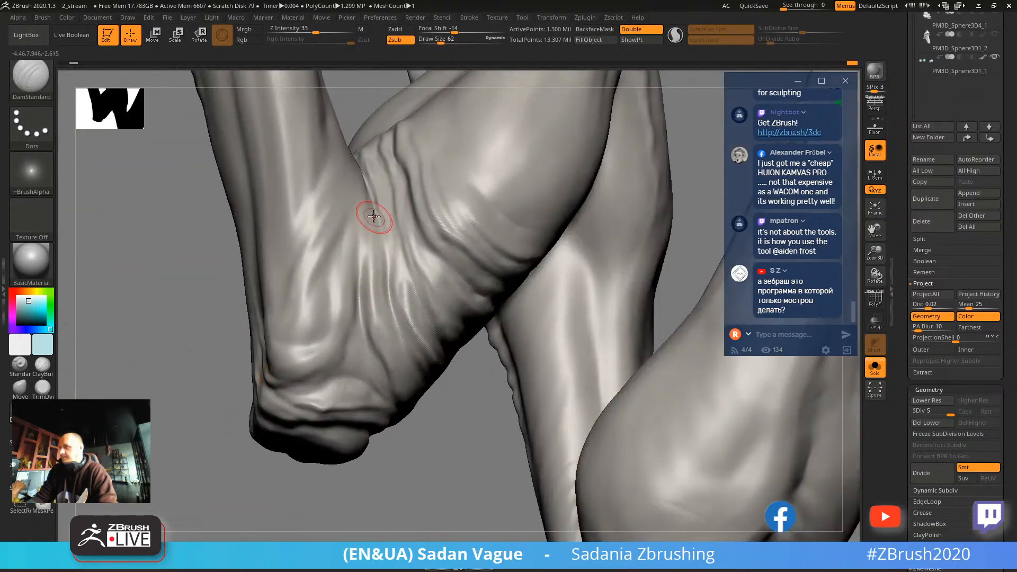
drag(431, 443, 537, 475)
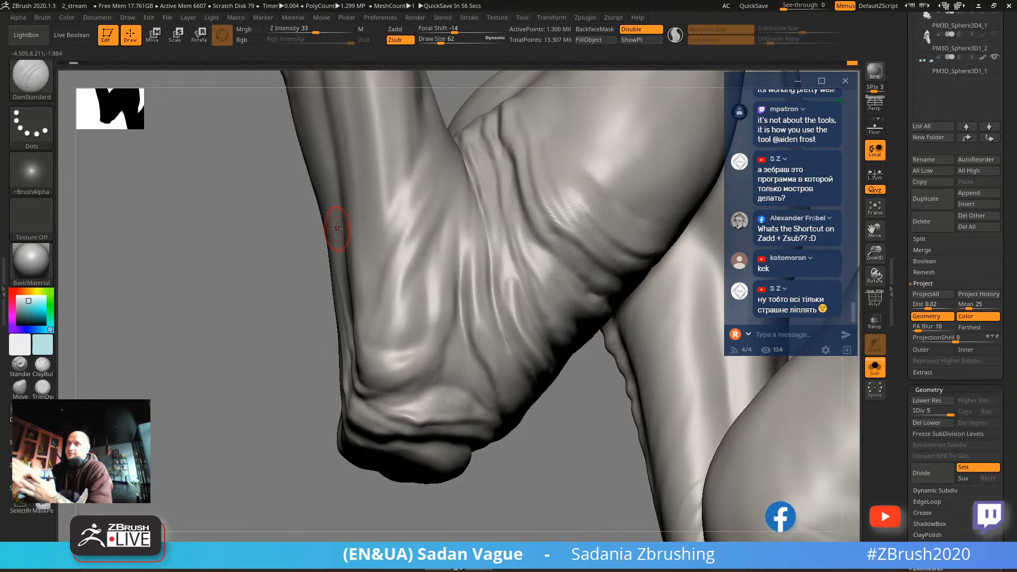
mouse_move(318, 344)
mouse_down()
mouse_move(288, 386)
mouse_move(619, 266)
mouse_move(545, 284)
mouse_move(646, 341)
mouse_move(595, 363)
mouse_up()
Reinforce the folds running from the crook across the joint with Standard at draw size 39, softening them with Smooth.
click(21, 365)
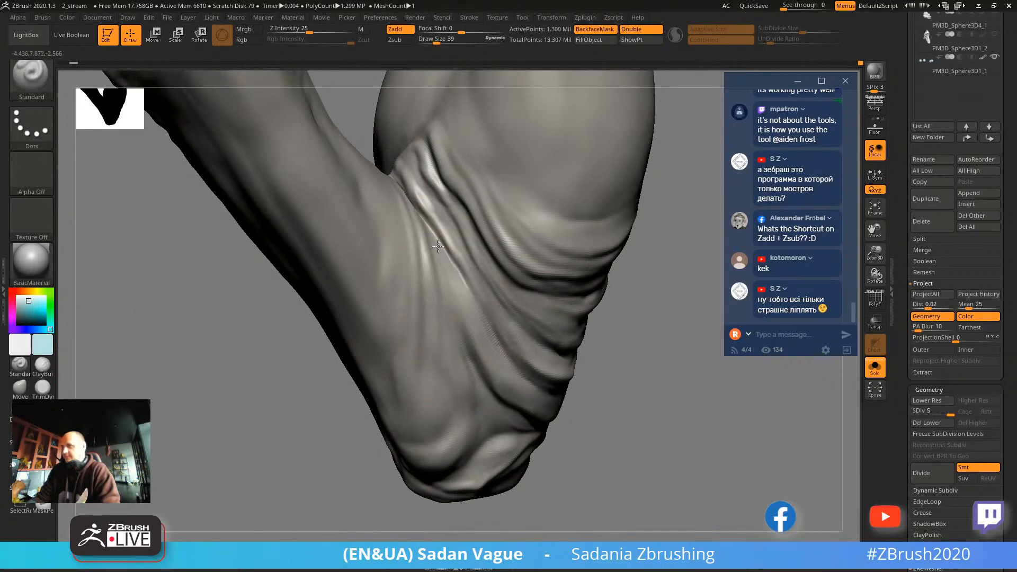
drag(625, 362, 540, 295)
mouse_move(618, 382)
mouse_down()
mouse_move(586, 370)
mouse_move(495, 274)
mouse_up()
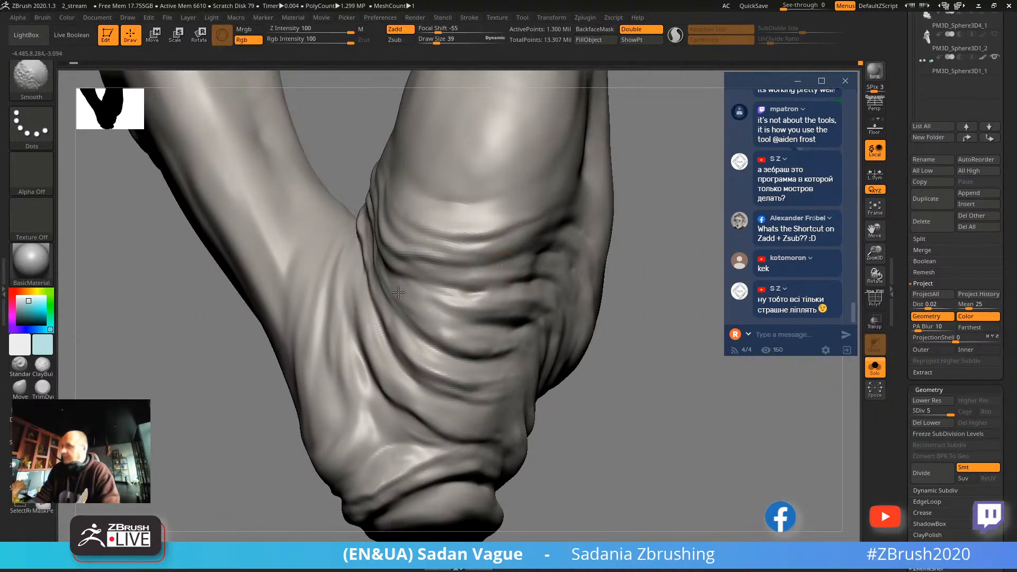
shift+drag(476, 355, 550, 345)
mouse_move(613, 355)
mouse_down()
mouse_move(522, 347)
mouse_move(554, 389)
mouse_move(564, 356)
mouse_up()
key(shift)
mouse_move(509, 336)
mouse_down()
mouse_move(548, 334)
mouse_move(577, 382)
mouse_up()
mouse_move(383, 379)
mouse_down()
mouse_move(645, 381)
mouse_move(565, 370)
mouse_move(527, 352)
mouse_up()
key(shift)
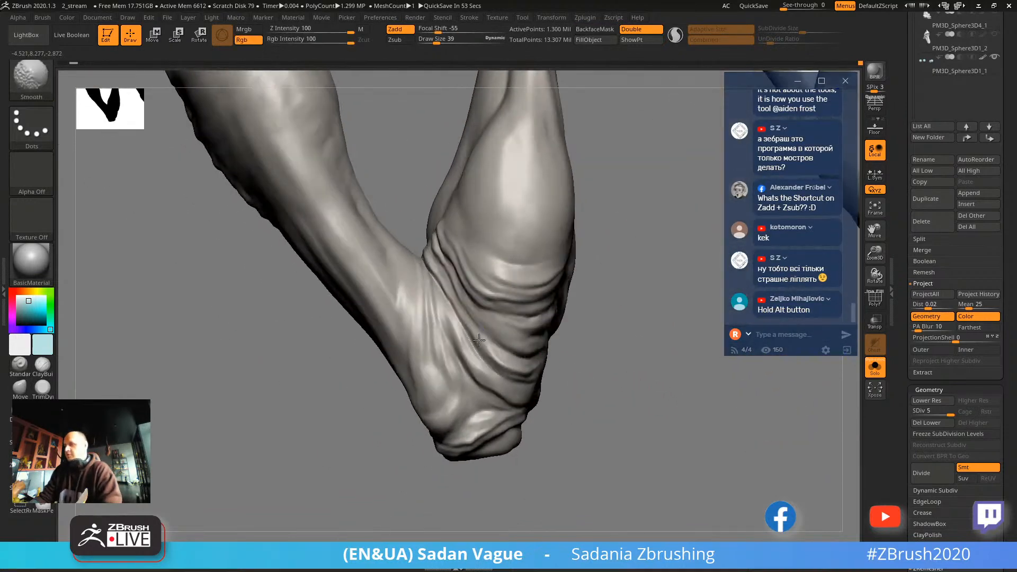
Build up the skin above the topmost fold with ClayBuildup at draw size 133 and soften it with Smooth.
mouse_move(595, 368)
alt+mouse_down()
mouse_move(624, 367)
mouse_move(617, 385)
alt+mouse_up()
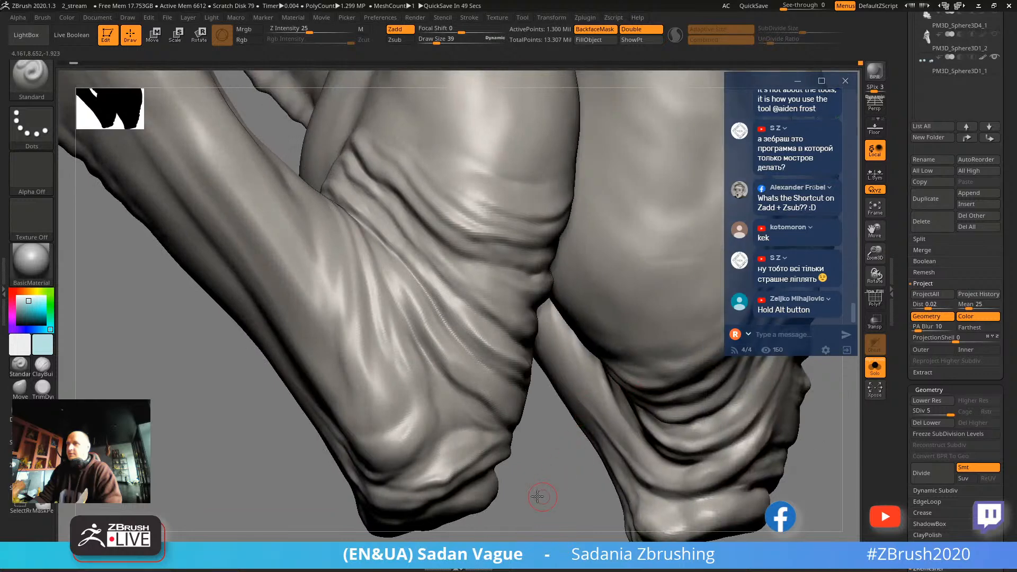
drag(540, 497, 525, 297)
mouse_move(503, 465)
mouse_down()
mouse_move(565, 390)
mouse_move(597, 390)
mouse_move(464, 249)
mouse_move(485, 255)
mouse_move(248, 201)
mouse_up()
click(42, 364)
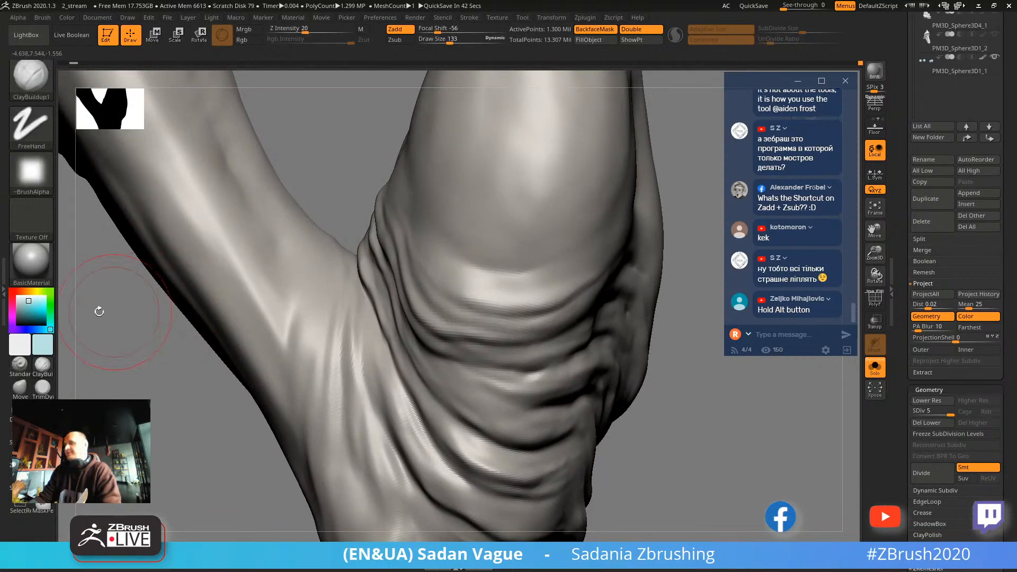
key(b)
key(Escape)
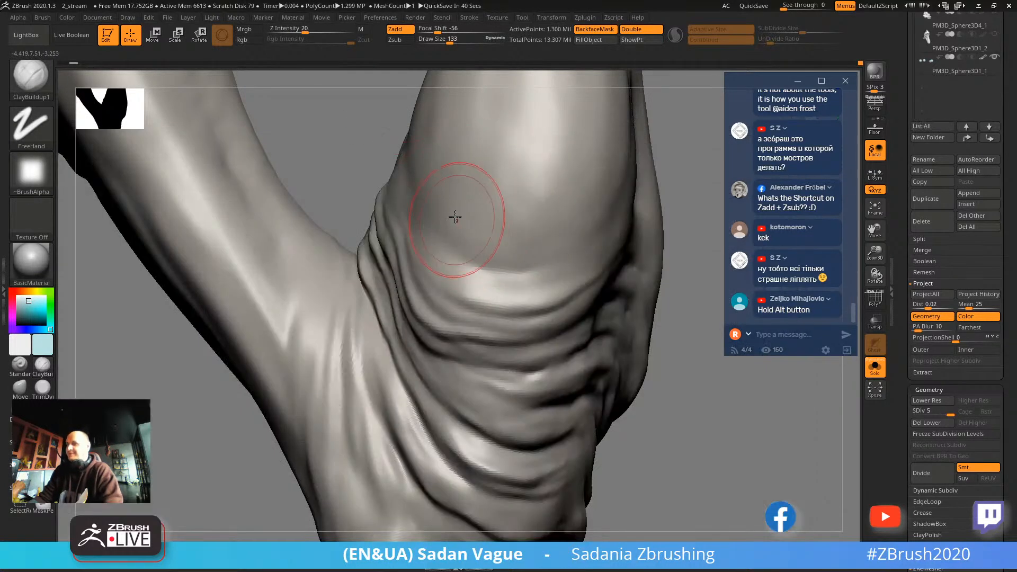
key(shift)
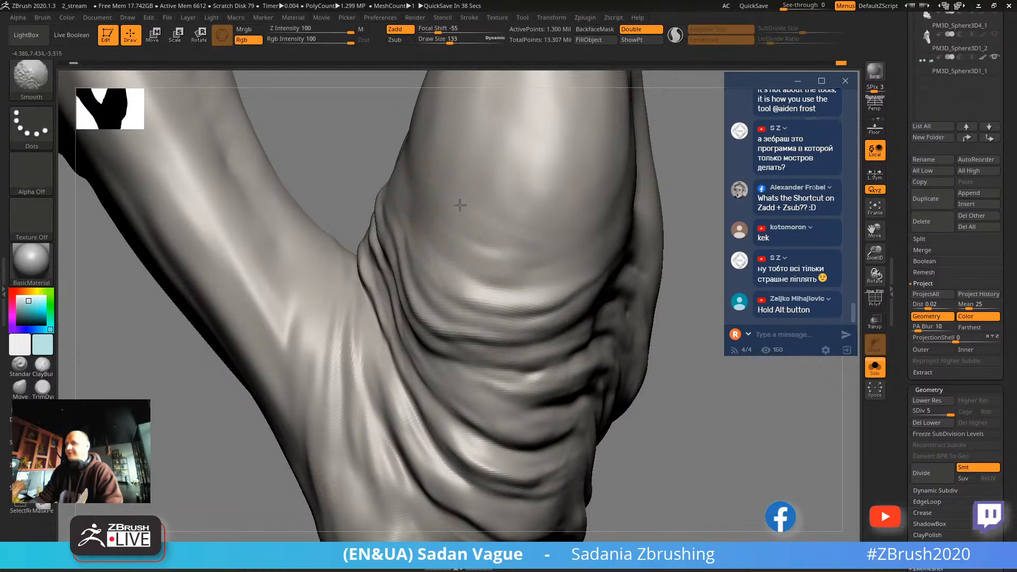
Shape and smooth the leg segments above the crook with ClayBuildup and Smooth, and unhide the rest of the mesh.
mouse_move(657, 365)
mouse_down()
mouse_move(631, 352)
mouse_move(523, 391)
mouse_move(613, 413)
mouse_move(642, 438)
mouse_move(472, 177)
mouse_up()
mouse_move(637, 283)
mouse_down()
mouse_move(651, 225)
mouse_move(642, 207)
mouse_move(505, 362)
mouse_up()
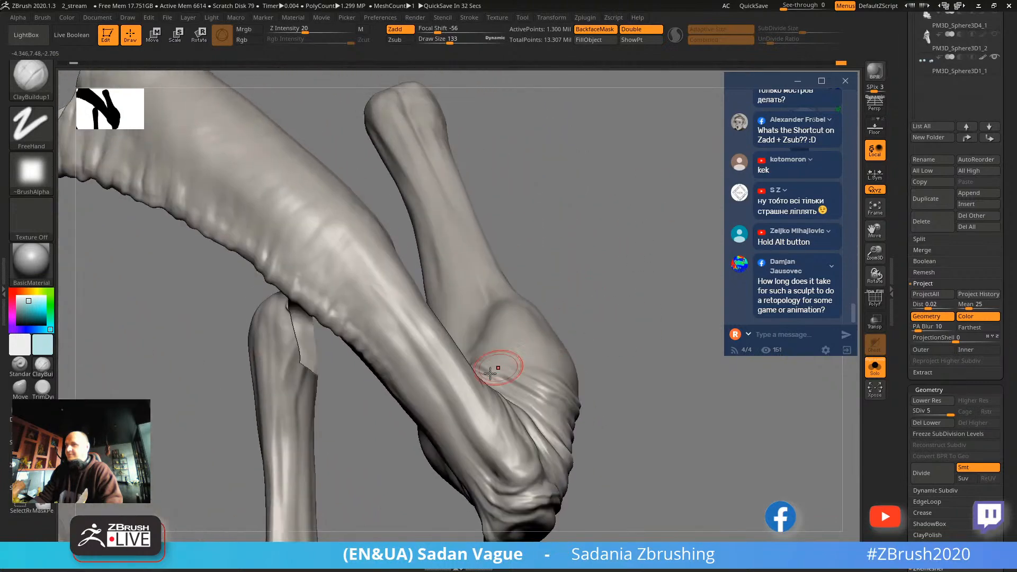
mouse_move(586, 186)
mouse_down()
mouse_move(545, 237)
mouse_move(520, 231)
mouse_move(511, 264)
mouse_up()
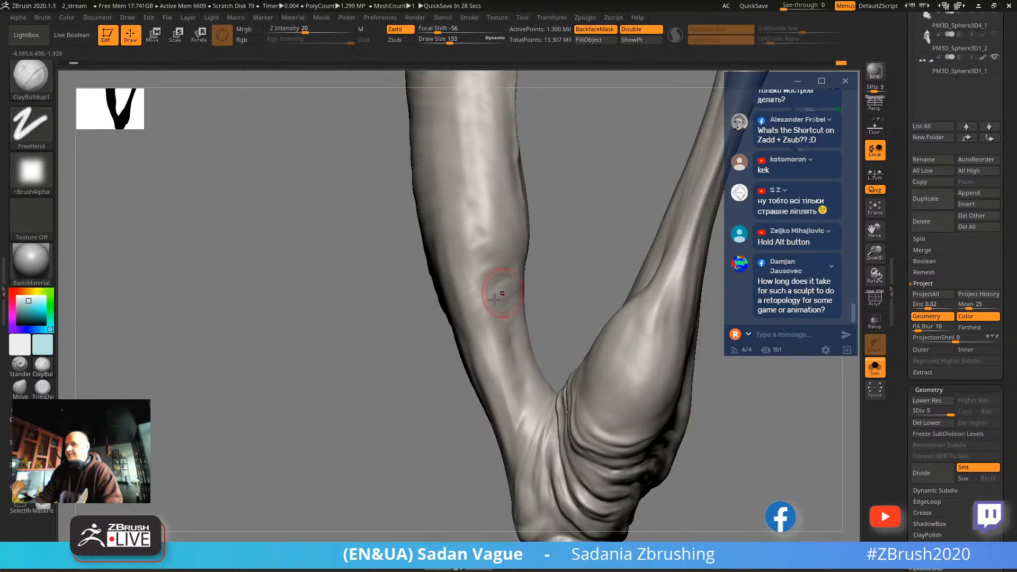
key(shift)
mouse_move(551, 255)
mouse_down()
mouse_move(607, 201)
mouse_move(492, 141)
mouse_move(585, 204)
mouse_up()
ctrl+shift+click(552, 158)
Add short wrinkles from the crook up onto the muscle bulge with ClayBuildup at draw size 59.
mouse_move(551, 159)
mouse_down()
mouse_move(599, 243)
mouse_move(363, 298)
mouse_move(306, 352)
mouse_move(254, 243)
mouse_move(311, 454)
mouse_move(341, 411)
mouse_move(272, 408)
mouse_move(404, 352)
mouse_move(653, 177)
mouse_move(664, 190)
mouse_move(578, 177)
mouse_move(624, 204)
mouse_move(585, 230)
mouse_move(649, 226)
mouse_move(513, 278)
mouse_up()
drag(582, 265, 669, 315)
mouse_move(654, 459)
mouse_down()
mouse_move(595, 247)
mouse_move(649, 419)
mouse_move(608, 356)
mouse_move(602, 408)
mouse_up()
key(s)
drag(572, 321, 567, 321)
mouse_move(384, 481)
mouse_down()
mouse_move(263, 368)
mouse_move(275, 429)
mouse_move(233, 365)
mouse_up()
mouse_move(443, 261)
mouse_down()
mouse_move(432, 238)
mouse_move(468, 253)
mouse_move(458, 223)
mouse_move(477, 233)
mouse_move(469, 216)
mouse_up()
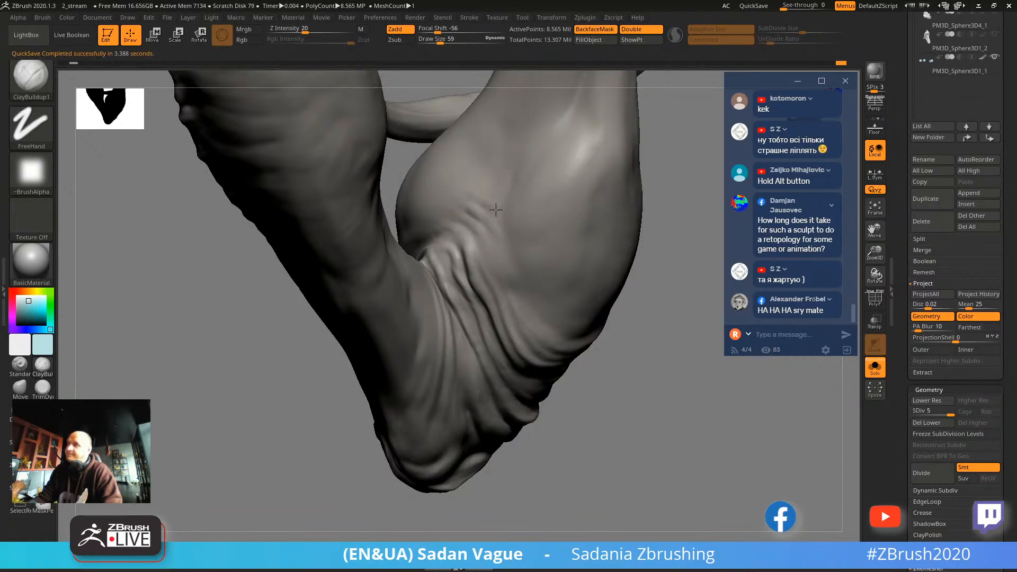
Extend the short wrinkles over the muscle bulge above the crook with ClayBuildup at draw size 59 and soften them with Smooth.
drag(498, 193, 519, 205)
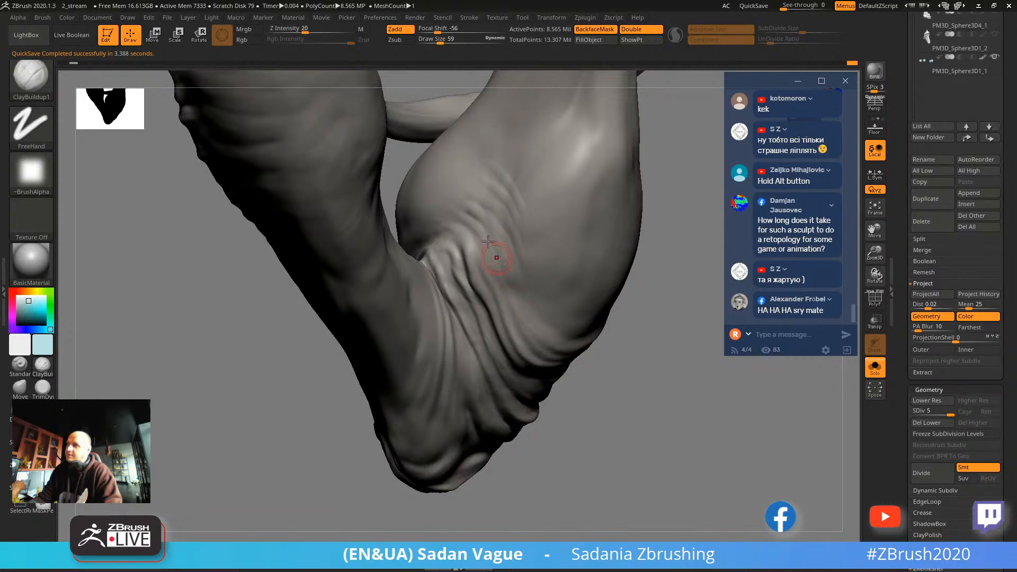
drag(480, 240, 501, 287)
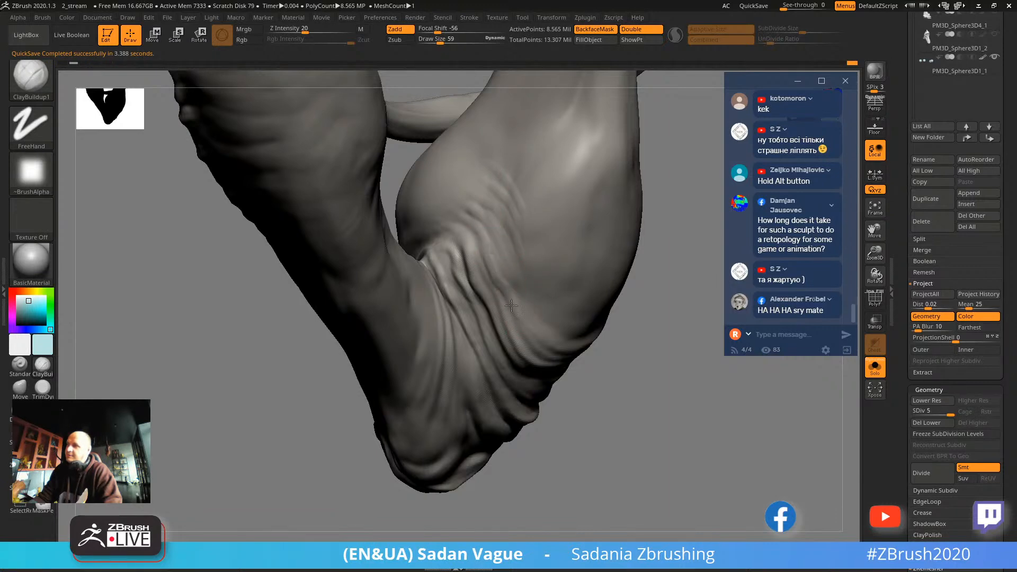
drag(586, 402, 527, 268)
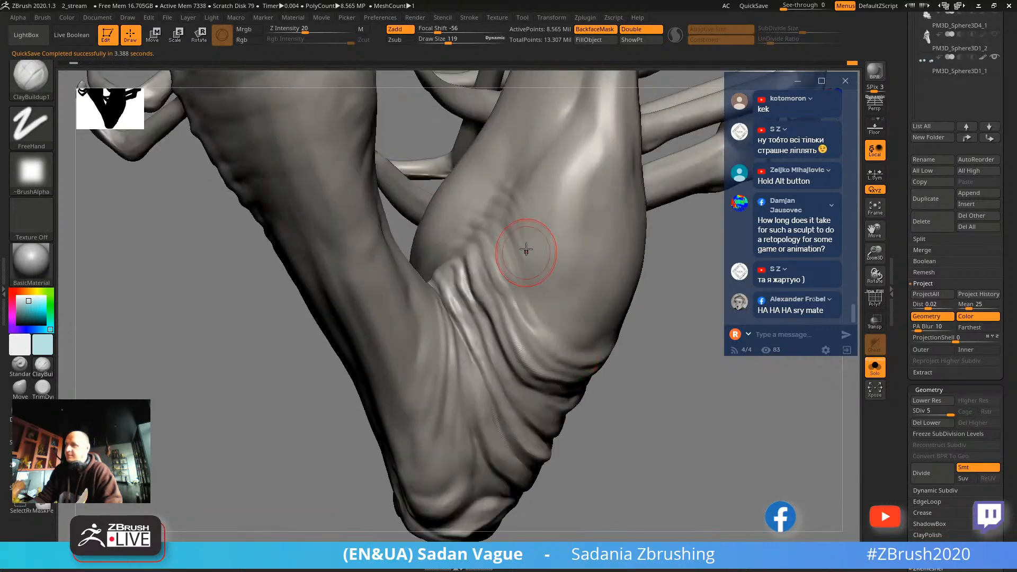
key(shift)
mouse_move(645, 402)
mouse_down()
mouse_move(674, 320)
mouse_move(606, 318)
mouse_move(582, 398)
mouse_up()
Add a row of short folds along the lower leg segment above the joint with ClayBuildup at draw size 75.
key(s)
drag(464, 249, 461, 298)
mouse_move(413, 395)
mouse_down()
mouse_move(420, 427)
mouse_move(466, 408)
mouse_up()
drag(470, 286, 461, 317)
mouse_move(588, 344)
mouse_down()
mouse_move(643, 327)
mouse_move(594, 272)
mouse_up()
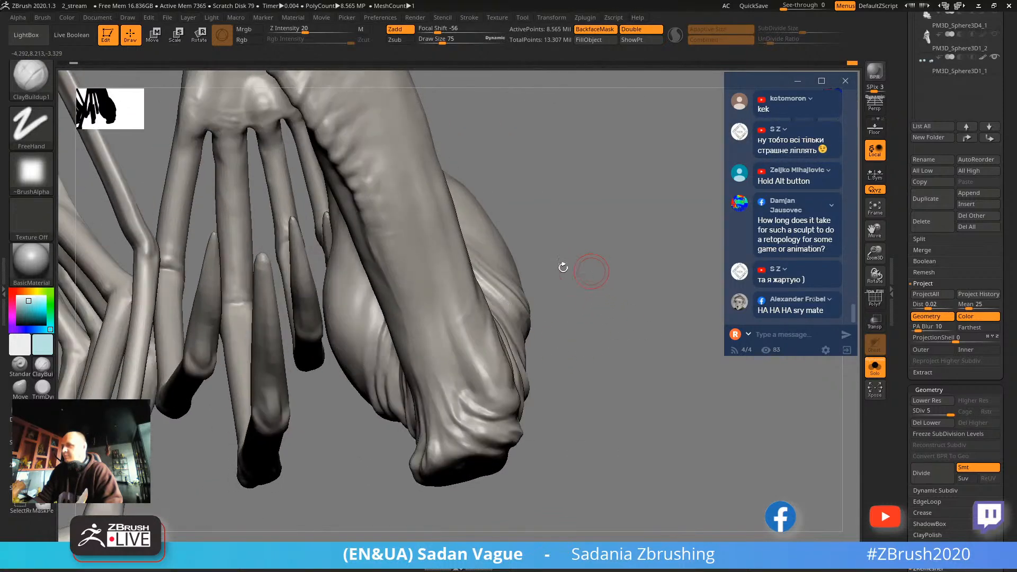
mouse_move(434, 318)
mouse_down()
mouse_move(441, 332)
mouse_move(464, 331)
mouse_move(462, 385)
mouse_up()
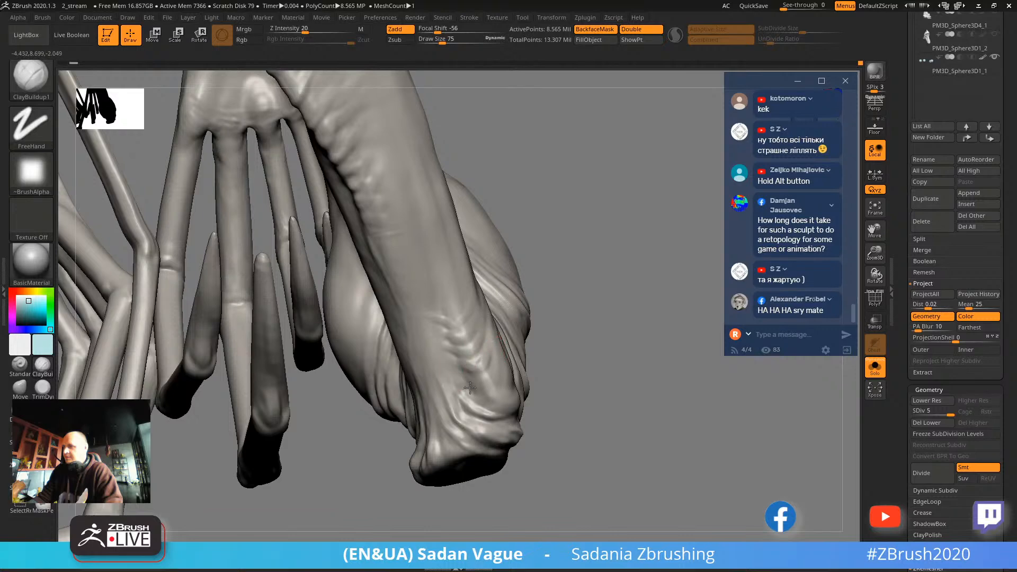
drag(513, 404, 432, 299)
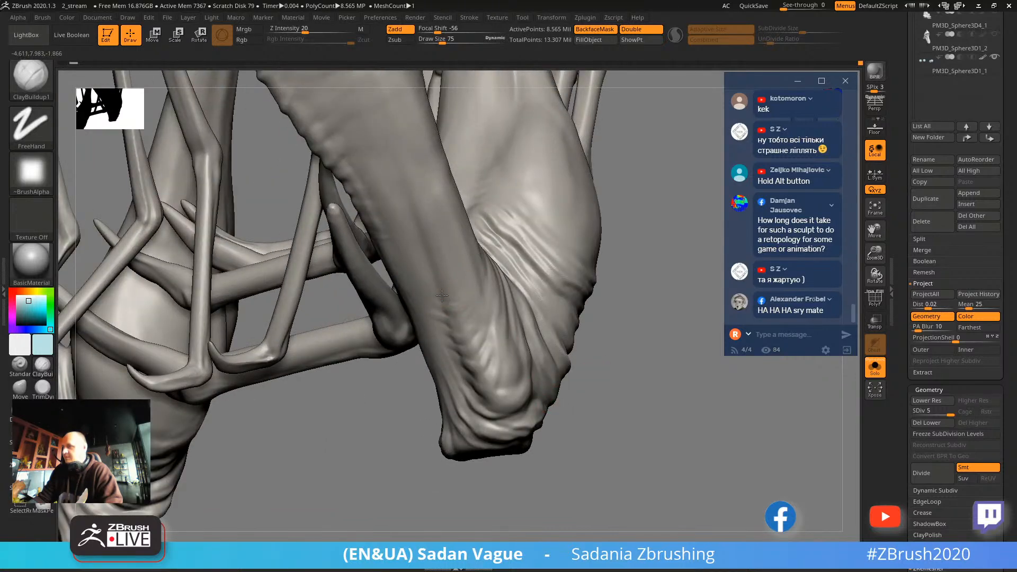
Sharpen and continue the row of folds down to the joint with Standard at draw size 36.
click(19, 364)
key(s)
drag(451, 286, 426, 272)
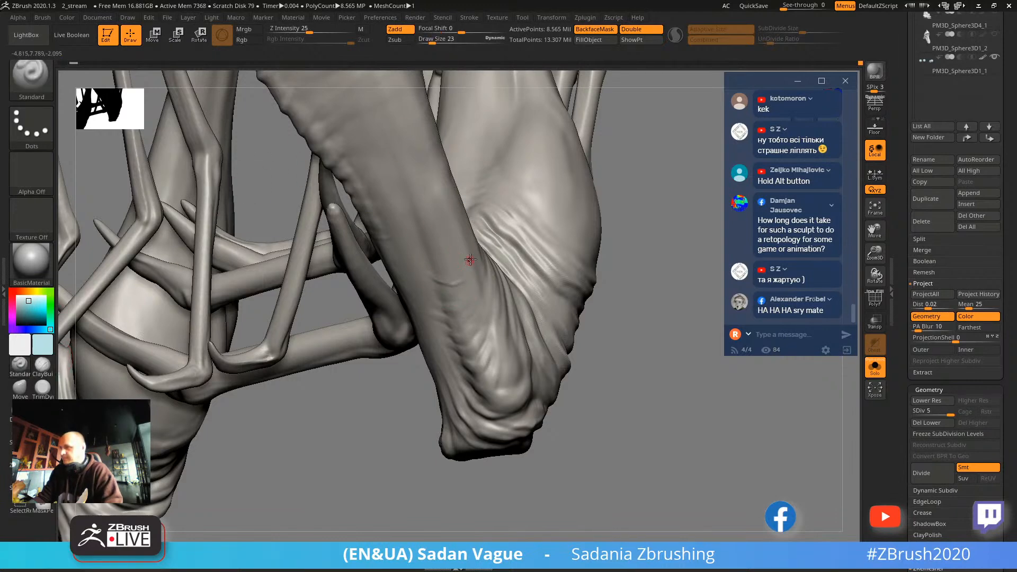
key(s)
drag(447, 297, 462, 294)
mouse_move(463, 327)
mouse_down()
mouse_move(478, 311)
mouse_move(478, 330)
mouse_up()
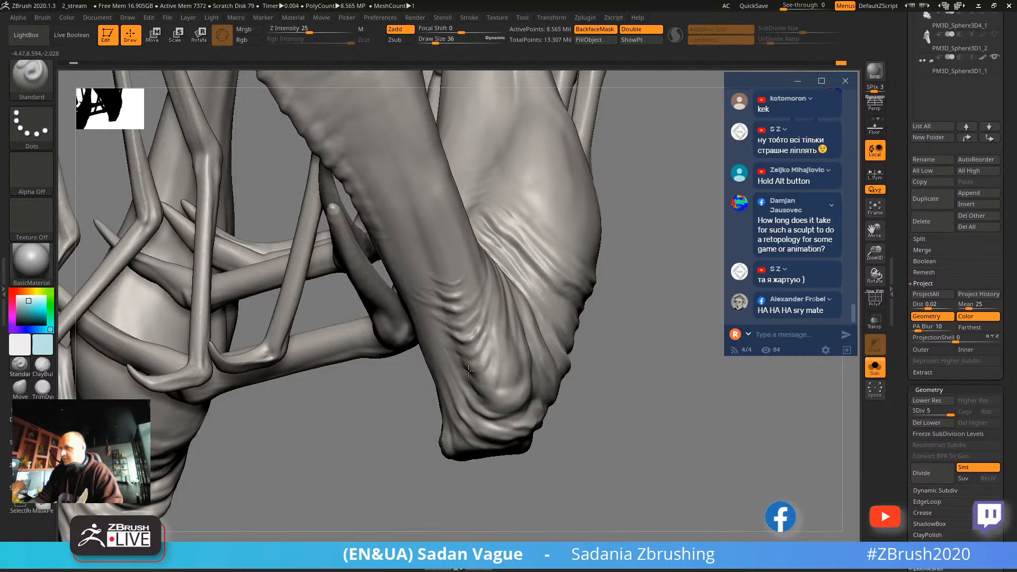
mouse_move(501, 306)
mouse_down()
mouse_move(485, 388)
mouse_move(499, 384)
mouse_up()
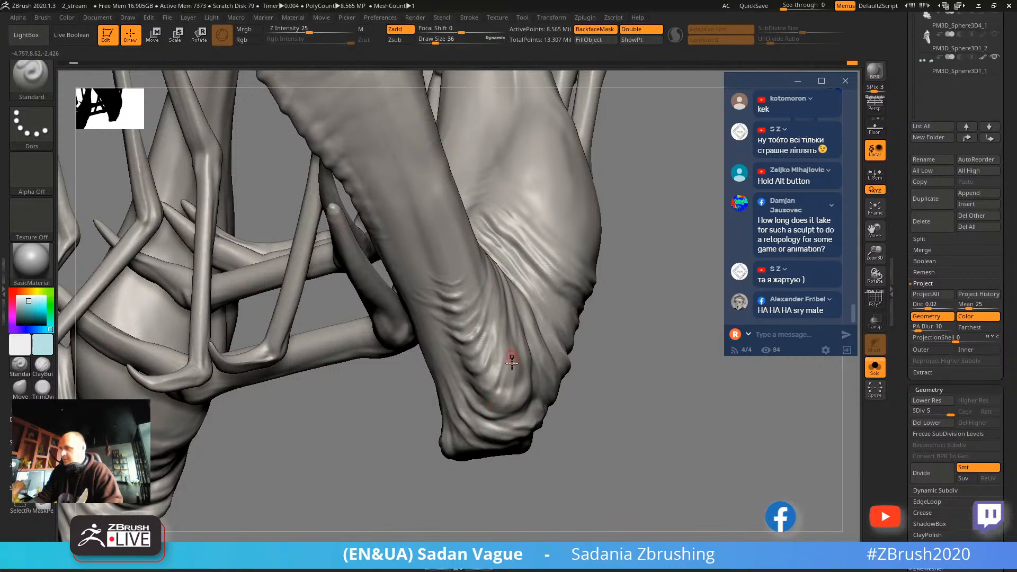
Reinforce the folds around the tip and back of the joint with Standard at draw size 53.
drag(603, 448, 532, 416)
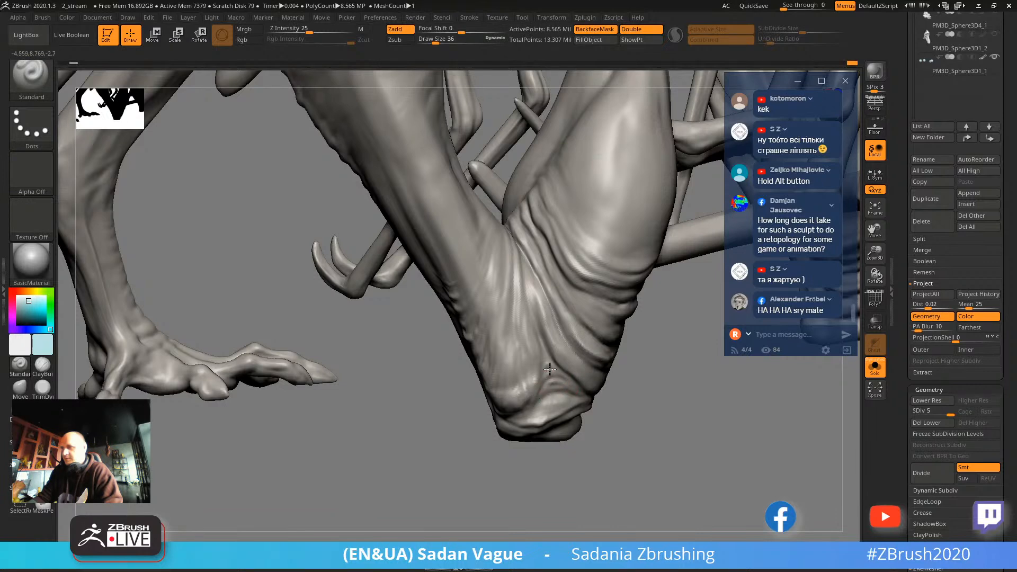
drag(652, 402, 582, 366)
key(s)
mouse_move(556, 352)
mouse_down()
mouse_move(604, 386)
mouse_move(641, 390)
mouse_move(604, 382)
mouse_move(643, 380)
mouse_up()
drag(513, 456, 454, 317)
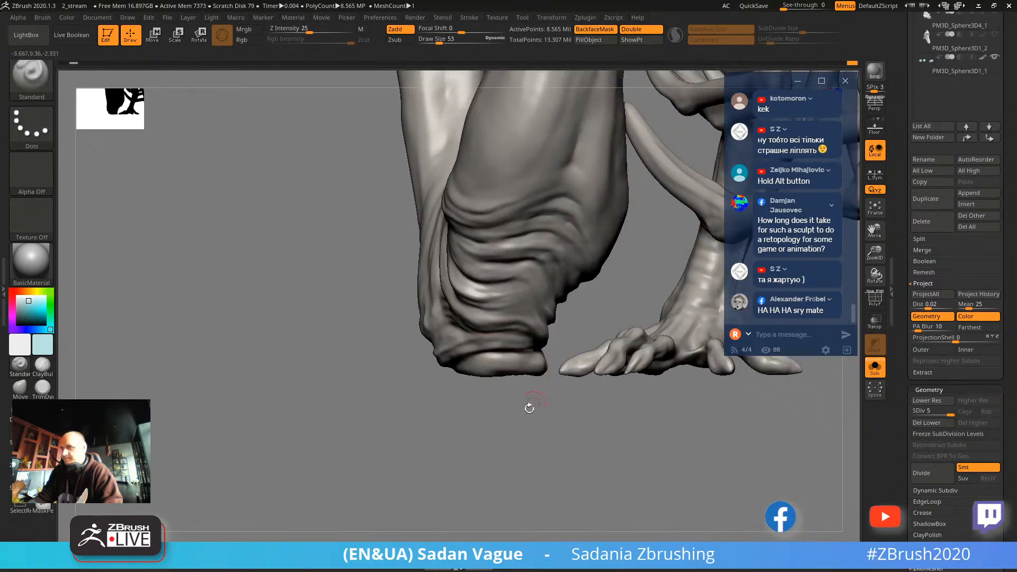
drag(539, 397, 444, 339)
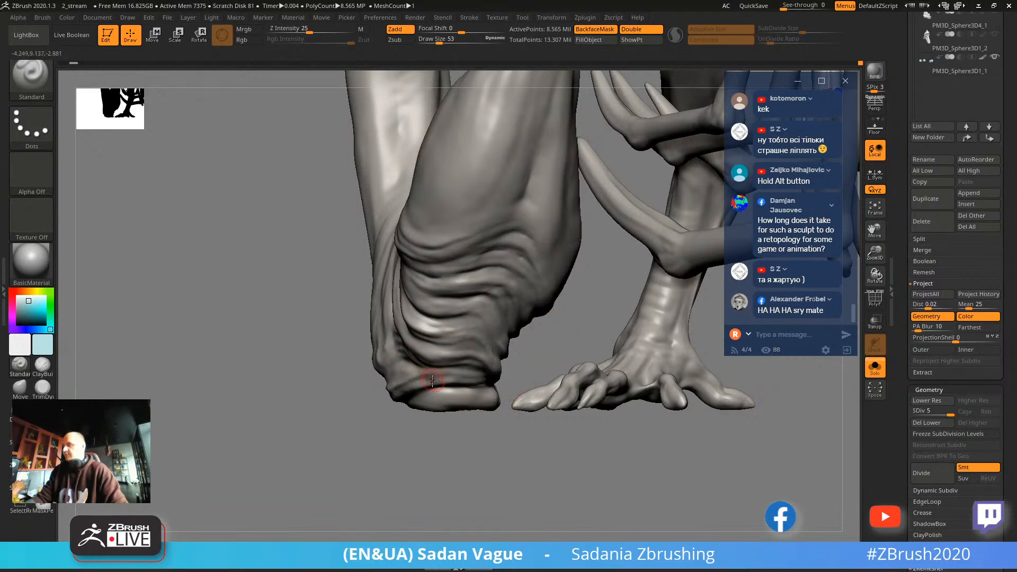
Switch to the AIMP music player, lower its volume to 15%, and return to the sculpt in ZBrush.
key(super)
click(114, 570)
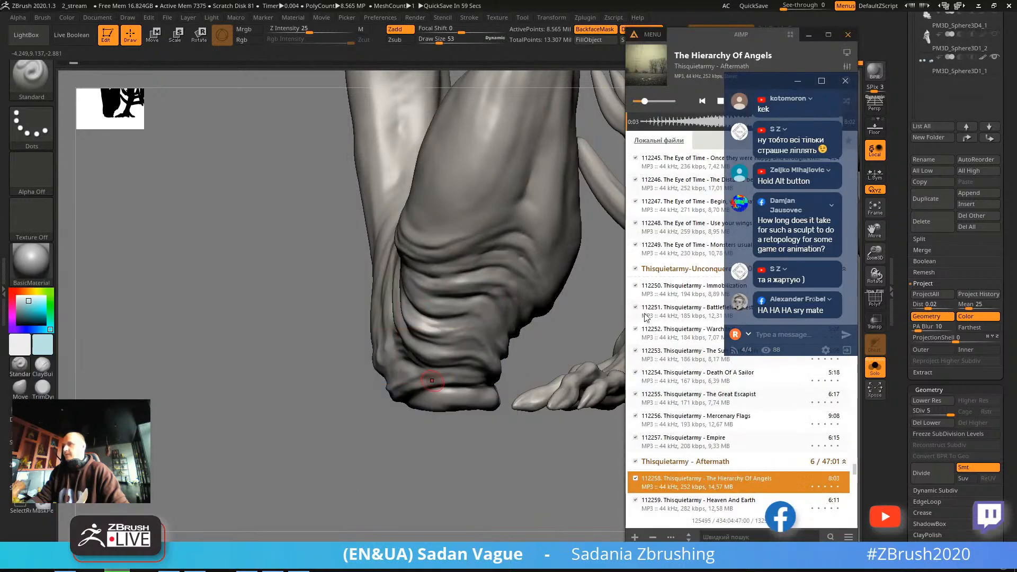
drag(644, 102, 642, 103)
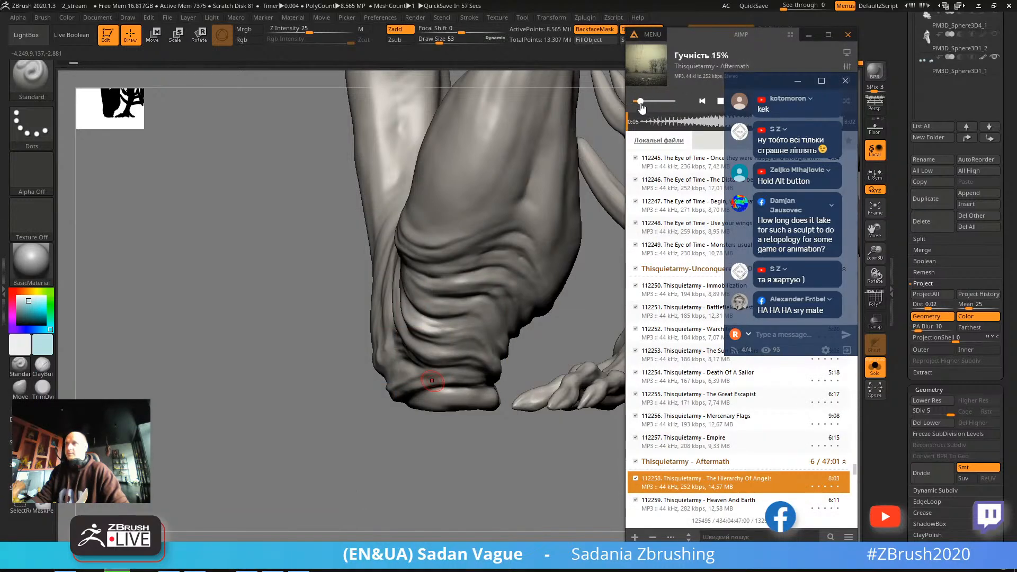
click(280, 344)
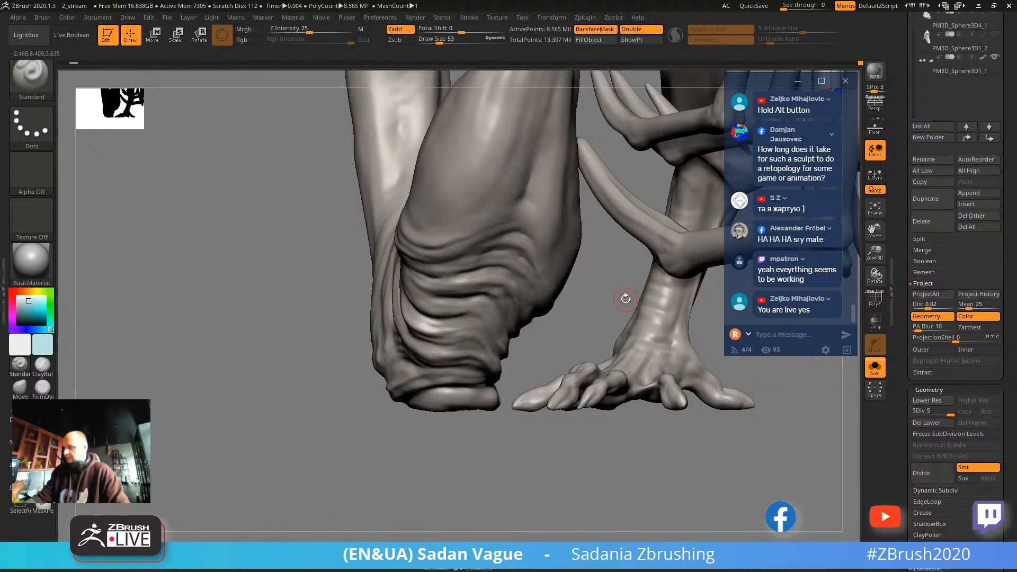
Isolate the folded legs by hiding the rest of the creature's mesh.
key(ctrl)
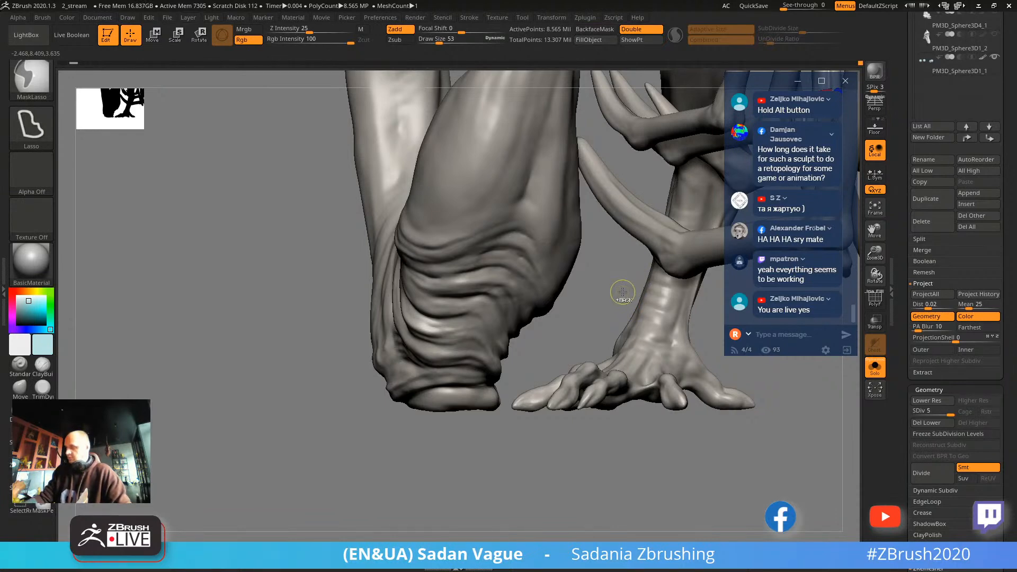
key(ctrl+shift)
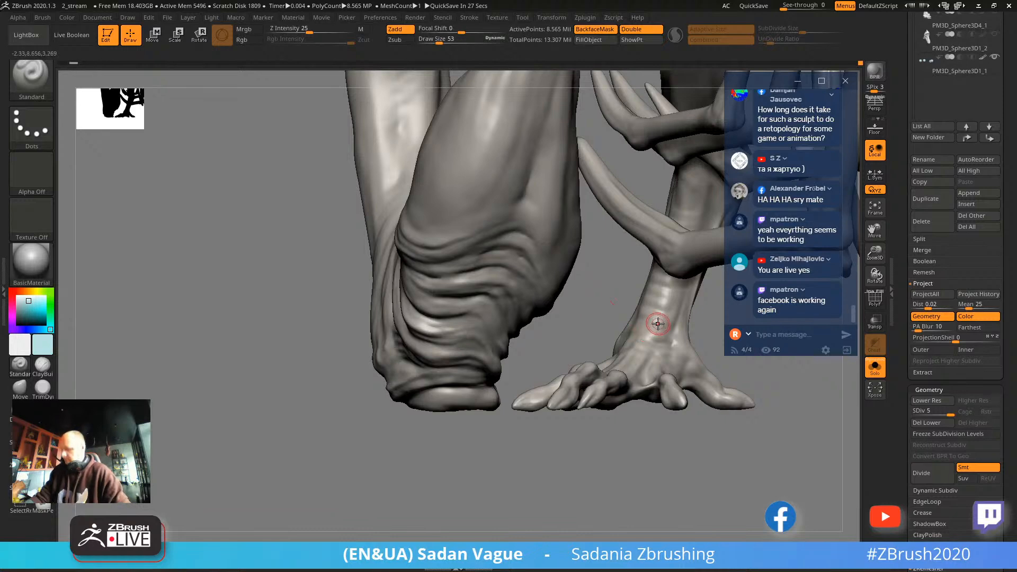
key(ctrl+shift)
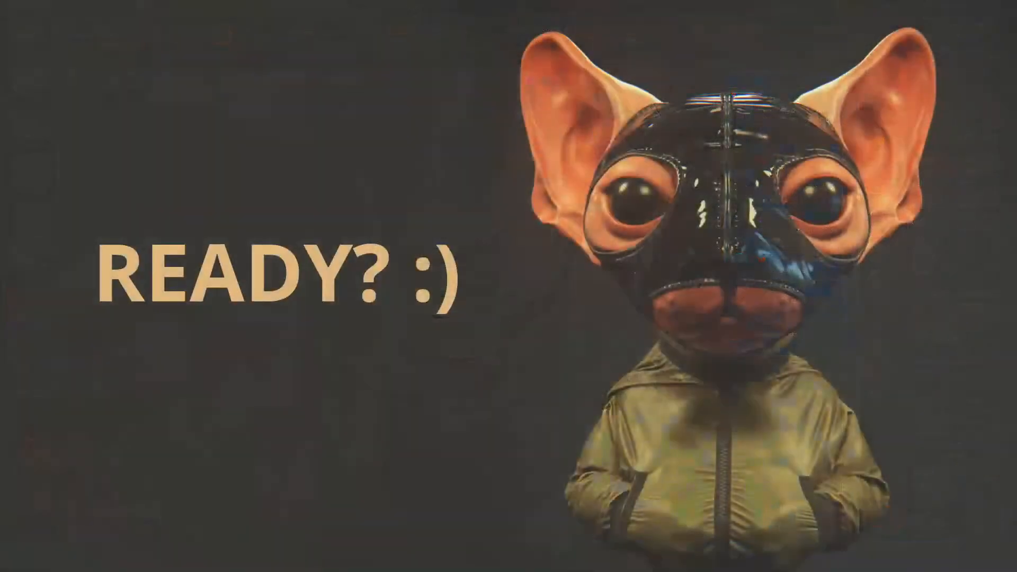
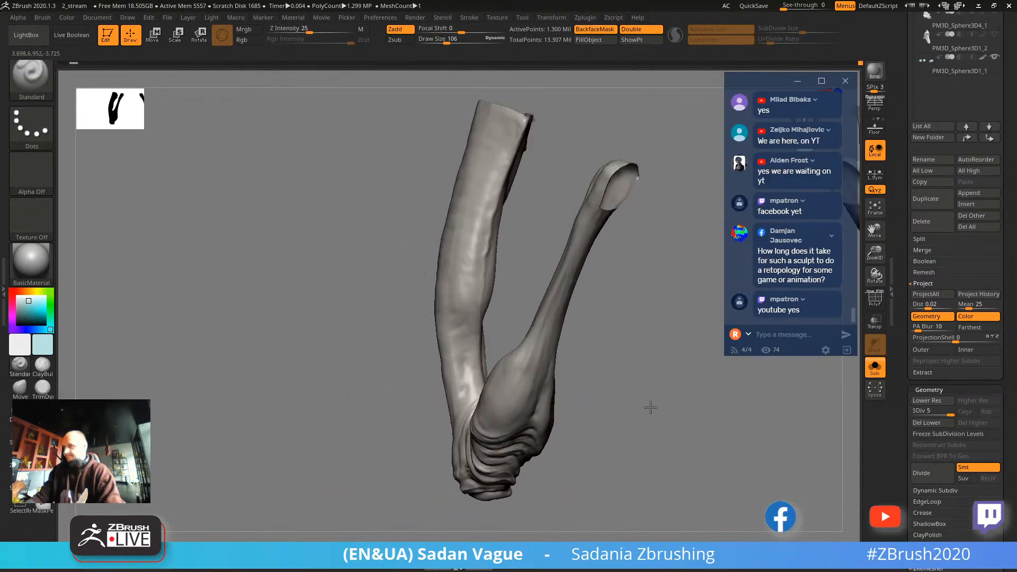
Prepare the ClayBuildup brush with a draw size of 232 for the isolated legs.
key(s)
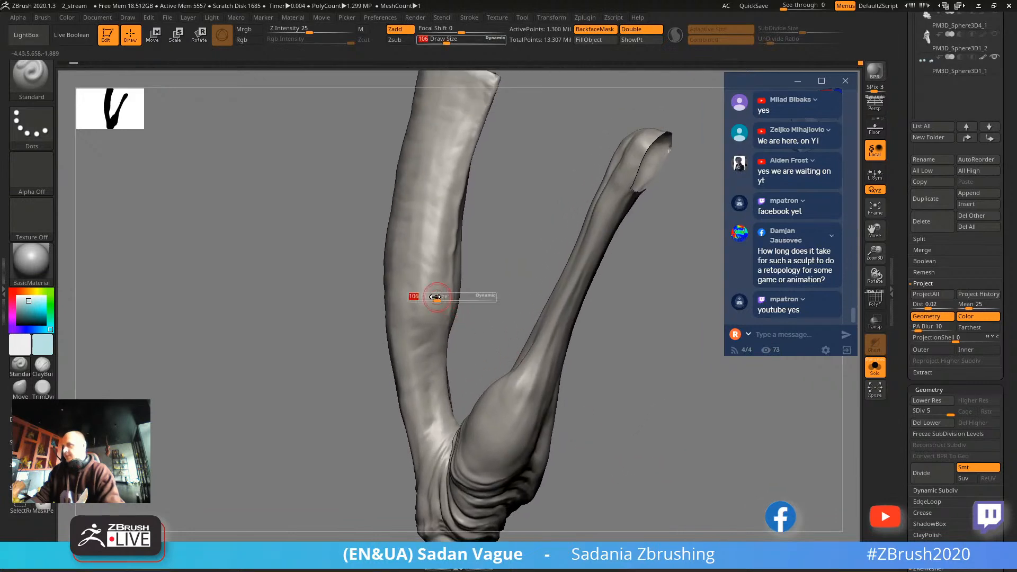
drag(437, 295, 450, 295)
click(42, 366)
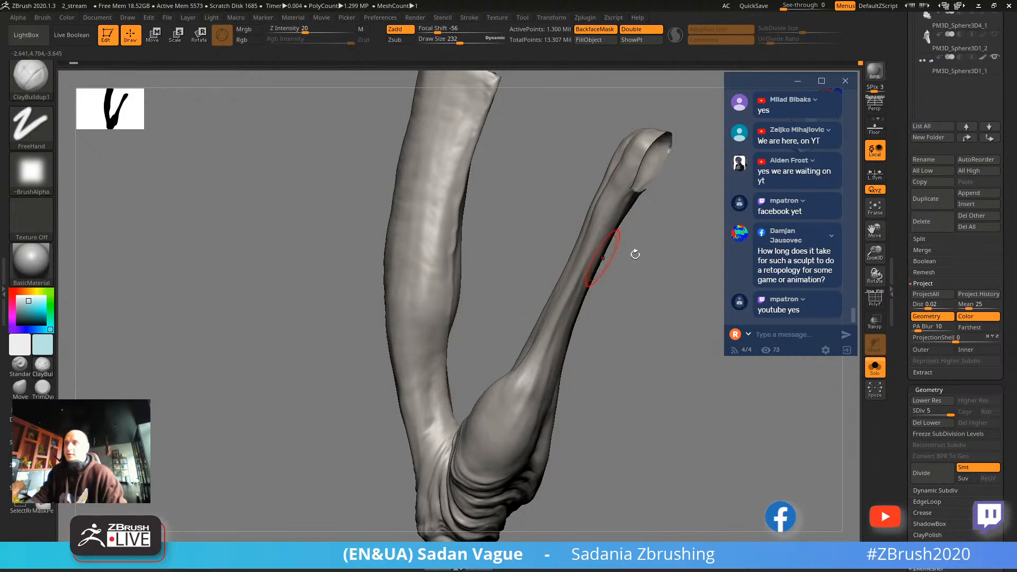
Read through the recent viewer messages in the live stream chat.
scroll(741, 226, up, 5)
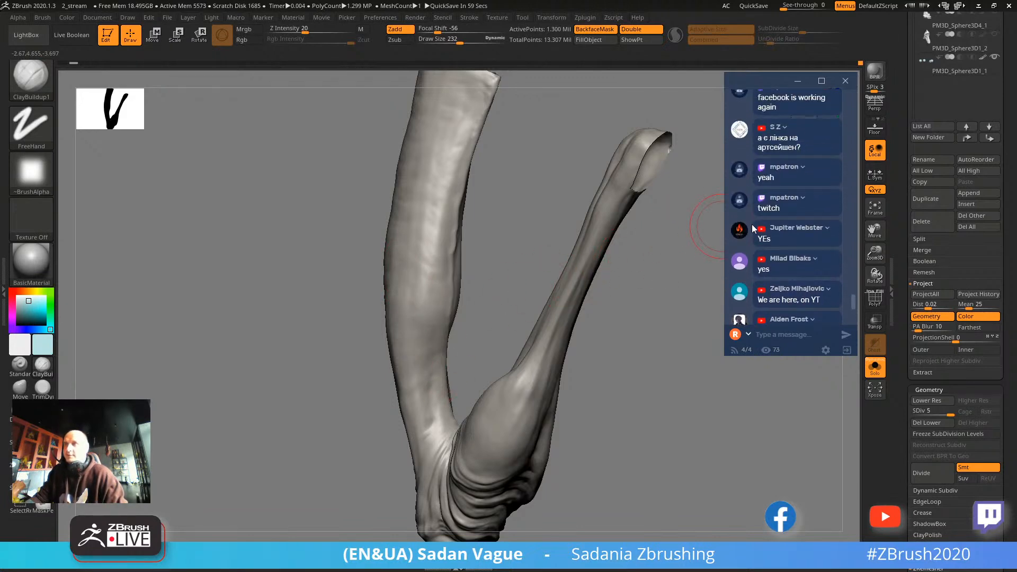
scroll(770, 225, up, 2)
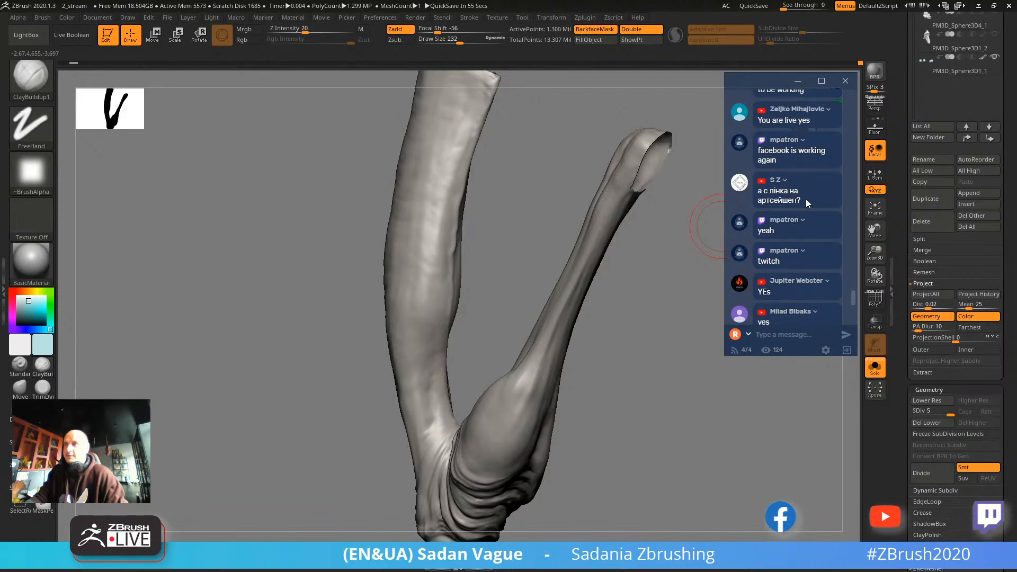
scroll(805, 199, down, 8)
scroll(818, 202, up, 6)
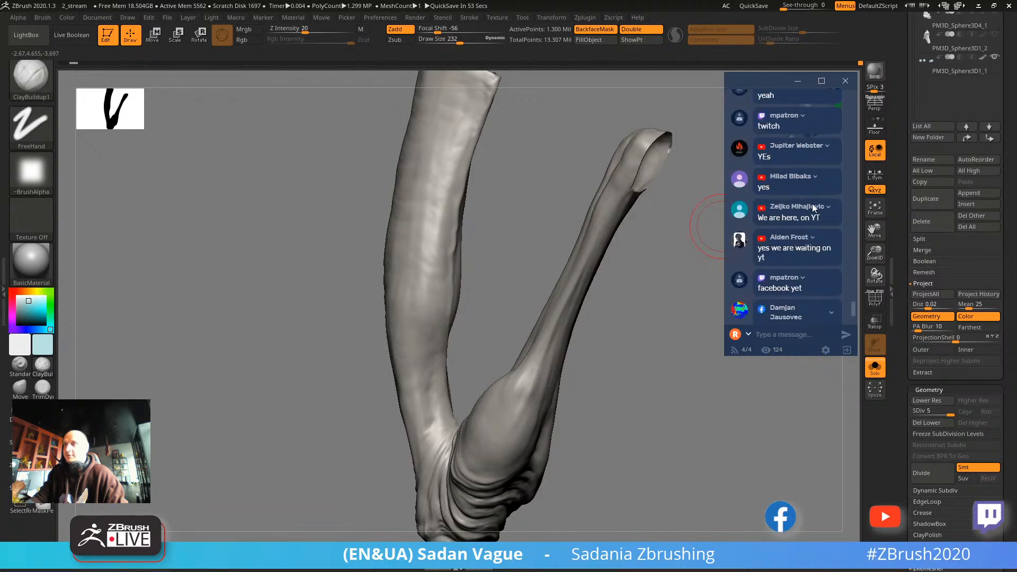
scroll(802, 200, up, 2)
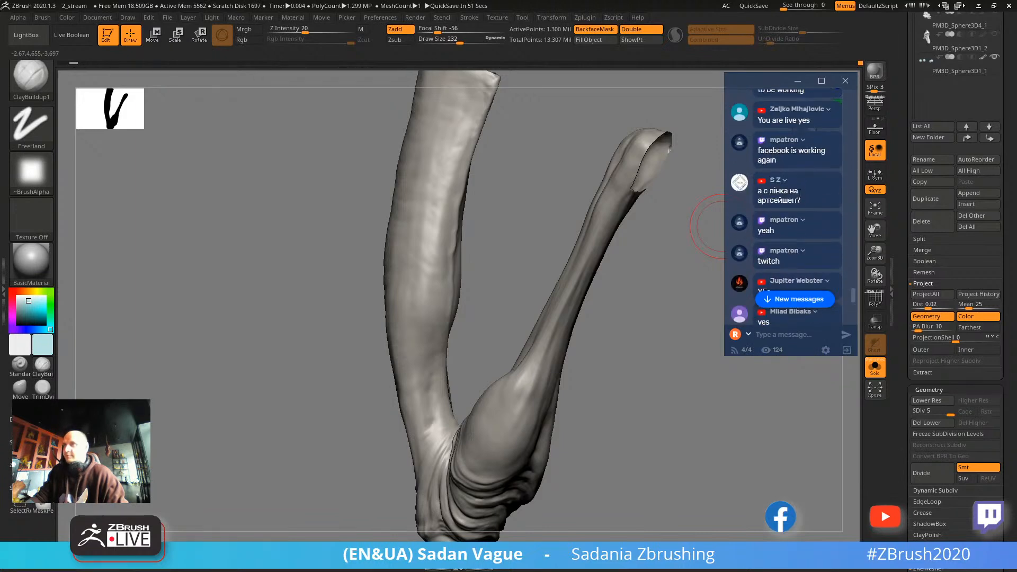
scroll(794, 200, down, 9)
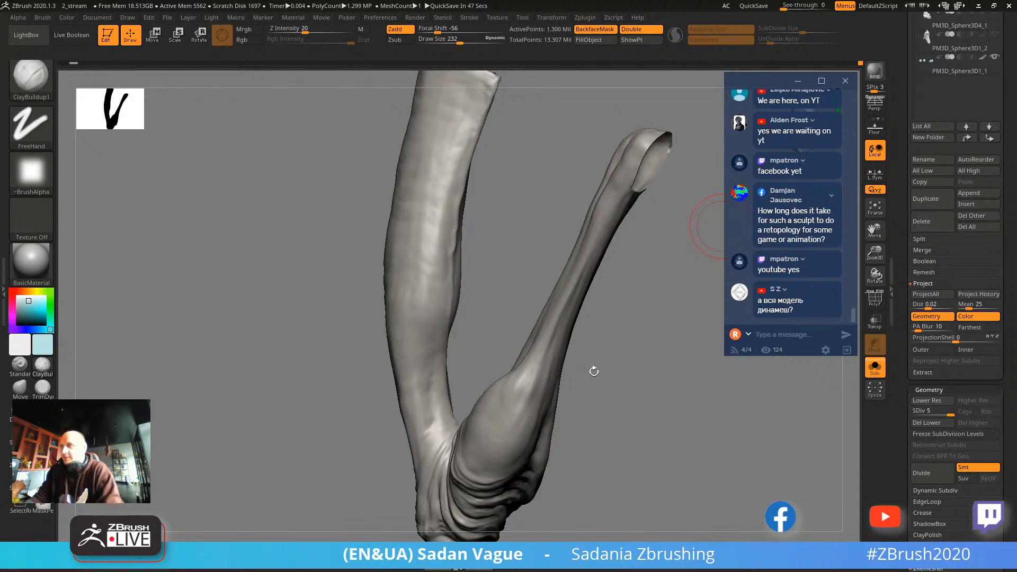
Inspect the mesh topology and polygroups of the legs with the polyframe temporarily displayed.
click(874, 299)
drag(629, 418, 583, 386)
ctrl+shift+click(513, 309)
drag(310, 294, 360, 188)
drag(559, 233, 715, 254)
click(874, 299)
drag(613, 170, 478, 318)
key(ctrl+shift)
ctrl+shift+click(478, 318)
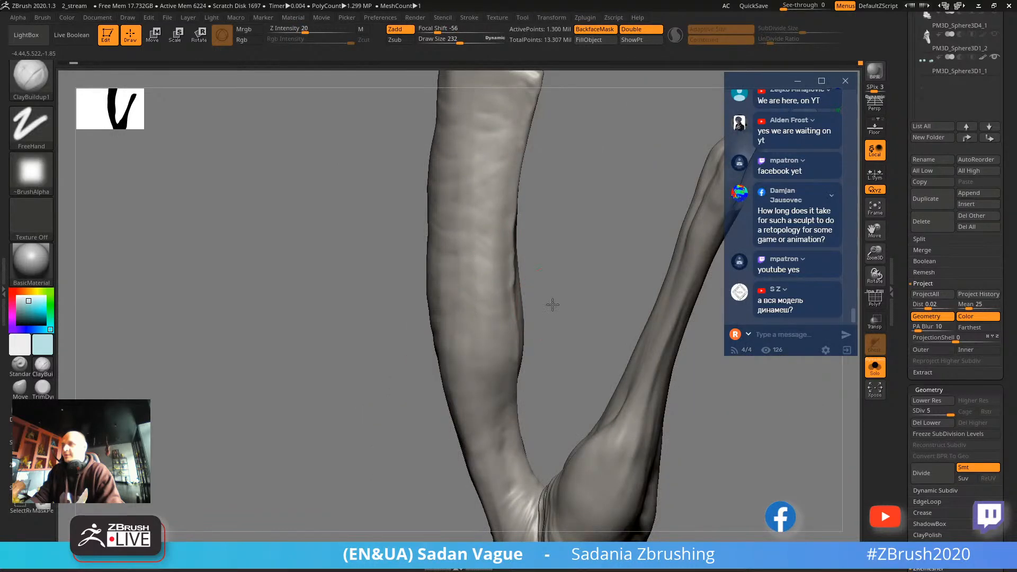
Build up the muscle form along the inner edge of the long leg segment with ClayBuildup at draw size 138.
mouse_move(551, 301)
mouse_down()
mouse_move(583, 320)
mouse_move(535, 154)
mouse_move(529, 161)
mouse_up()
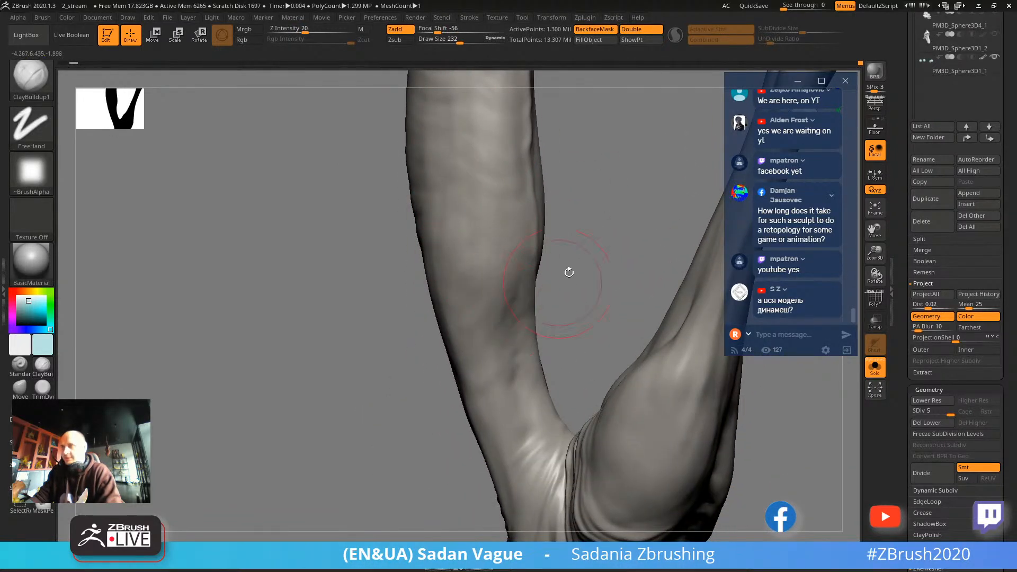
mouse_move(569, 273)
mouse_down()
mouse_move(570, 213)
mouse_move(538, 183)
mouse_move(565, 259)
mouse_move(587, 275)
mouse_move(598, 345)
mouse_move(733, 472)
mouse_move(676, 358)
mouse_move(661, 274)
mouse_move(474, 229)
mouse_up()
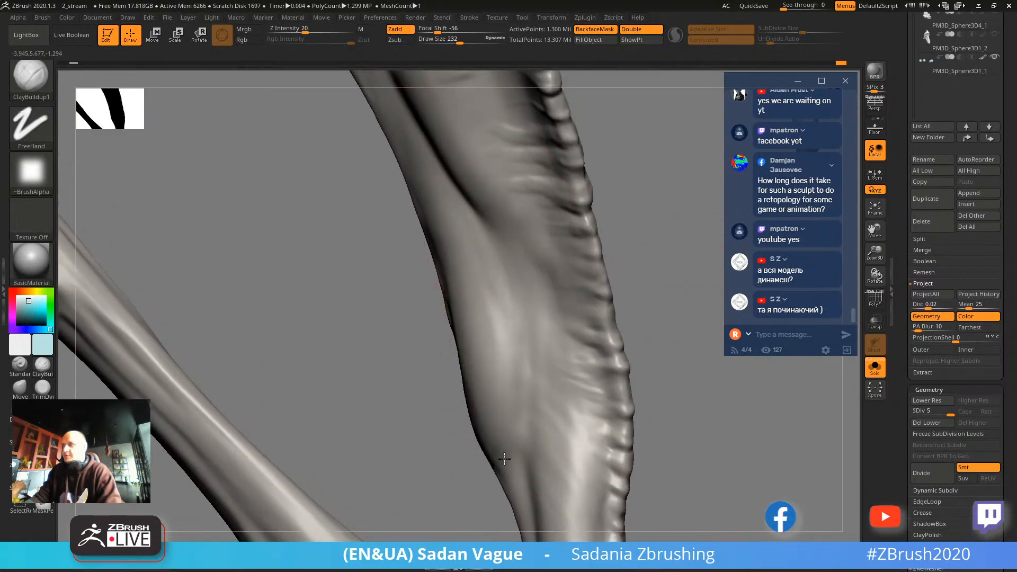
key(s)
drag(517, 454, 509, 455)
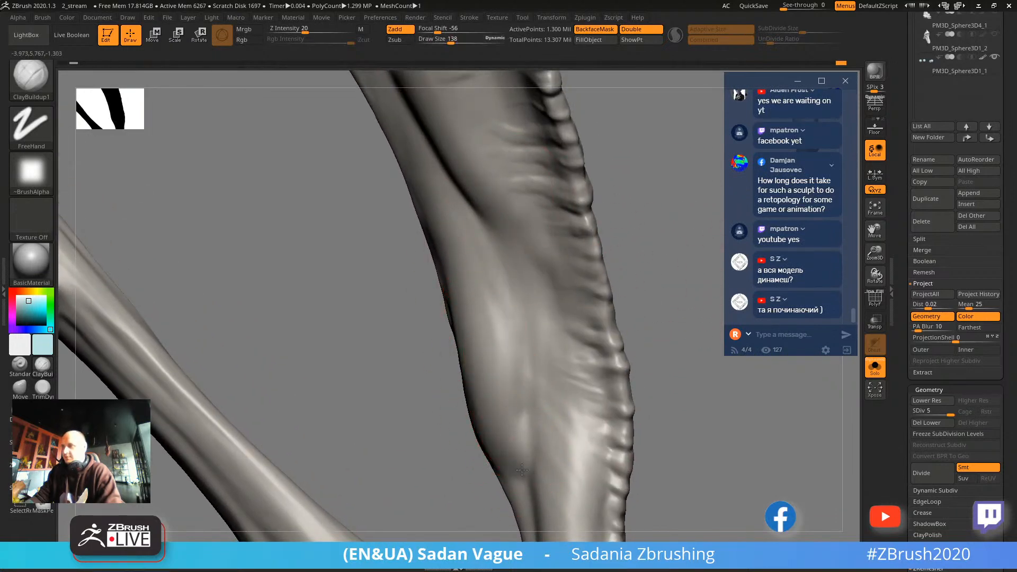
mouse_move(478, 494)
mouse_down()
mouse_move(432, 348)
mouse_move(420, 200)
mouse_up()
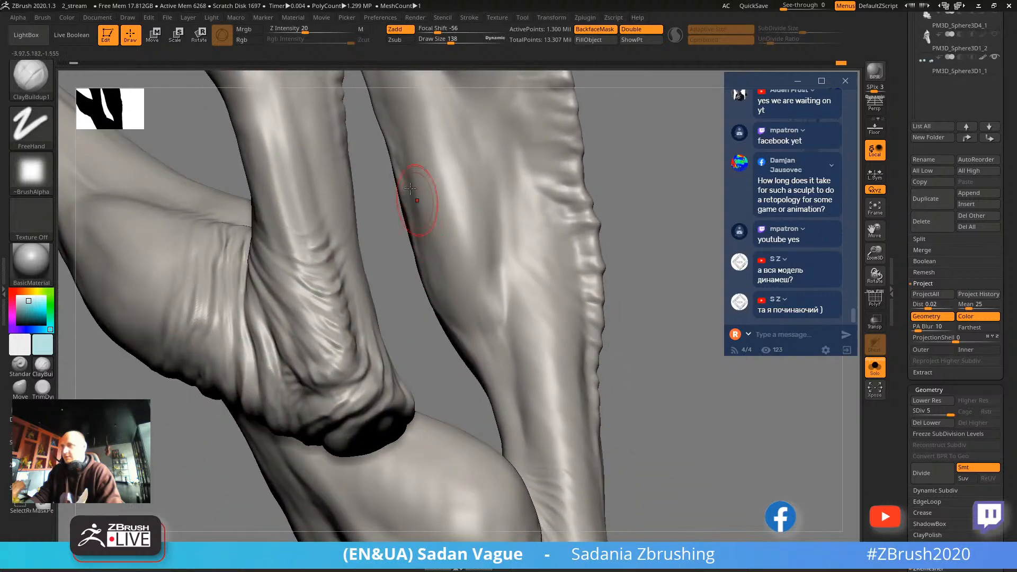
Define the tendon where the leg narrows above the crook with ClayBuildup at draw size 56 and soften it with Smooth.
key(s)
drag(504, 362, 482, 340)
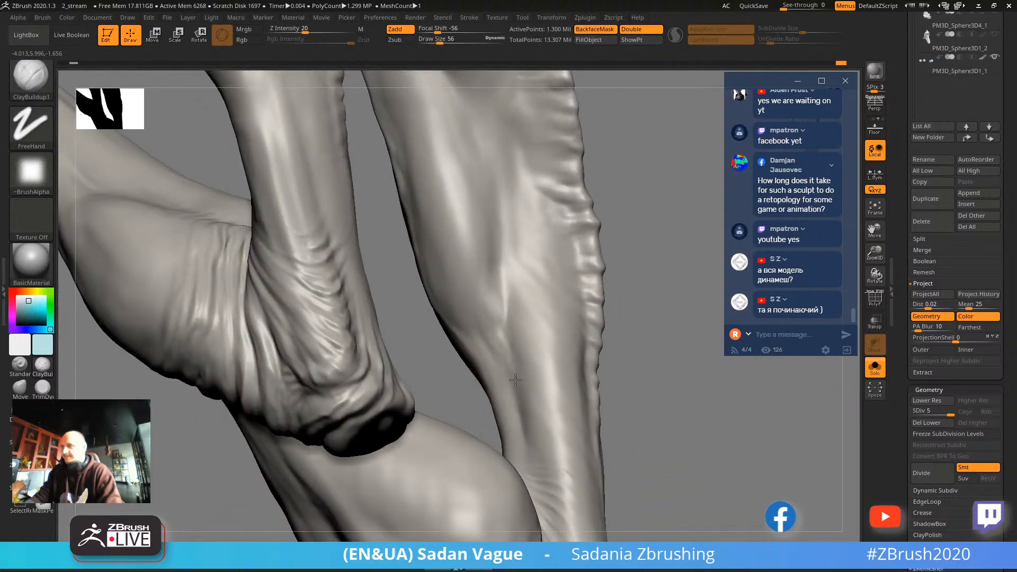
key(shift)
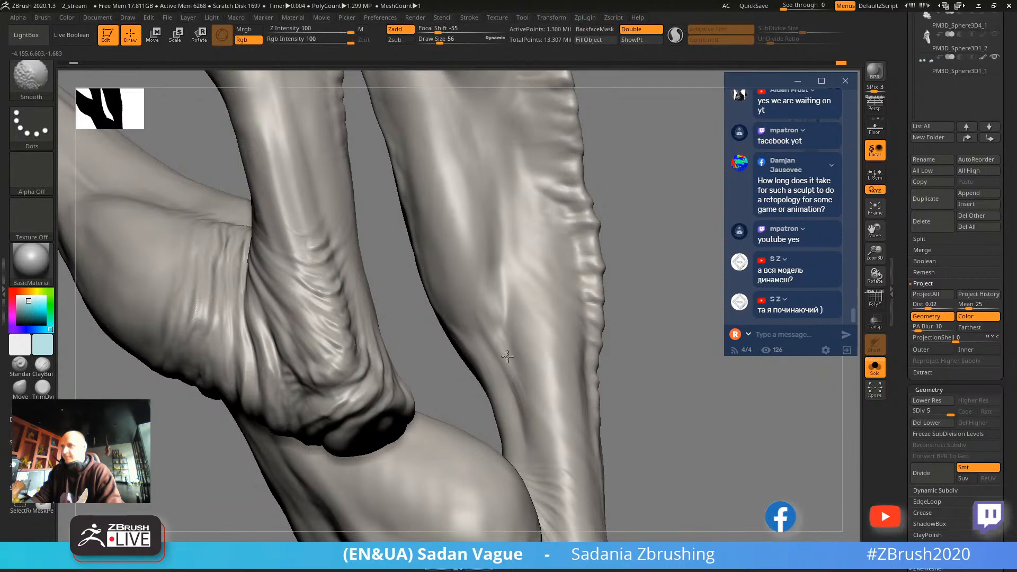
drag(445, 386, 503, 371)
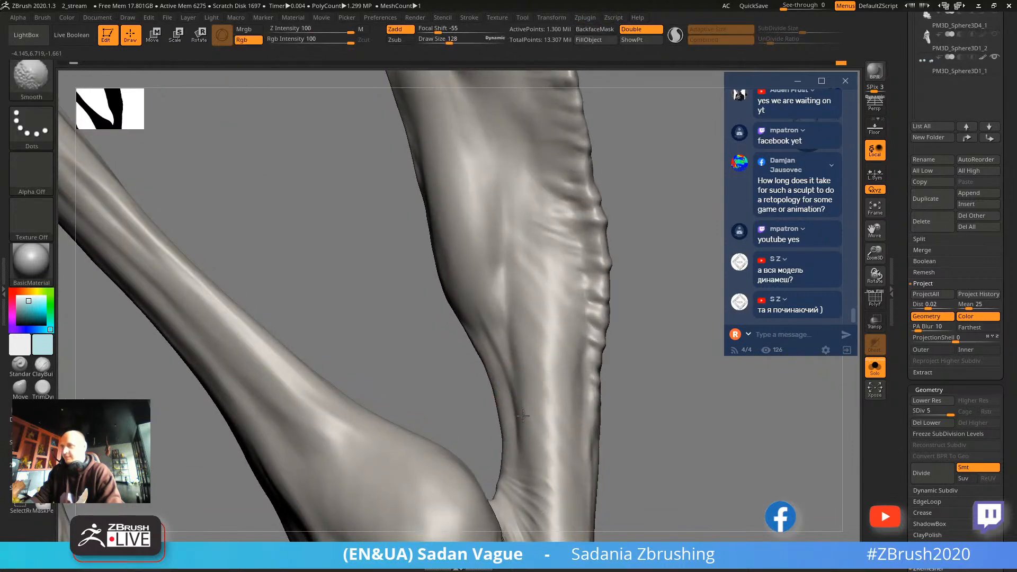
mouse_move(487, 413)
mouse_down()
mouse_move(447, 358)
mouse_move(530, 291)
mouse_up()
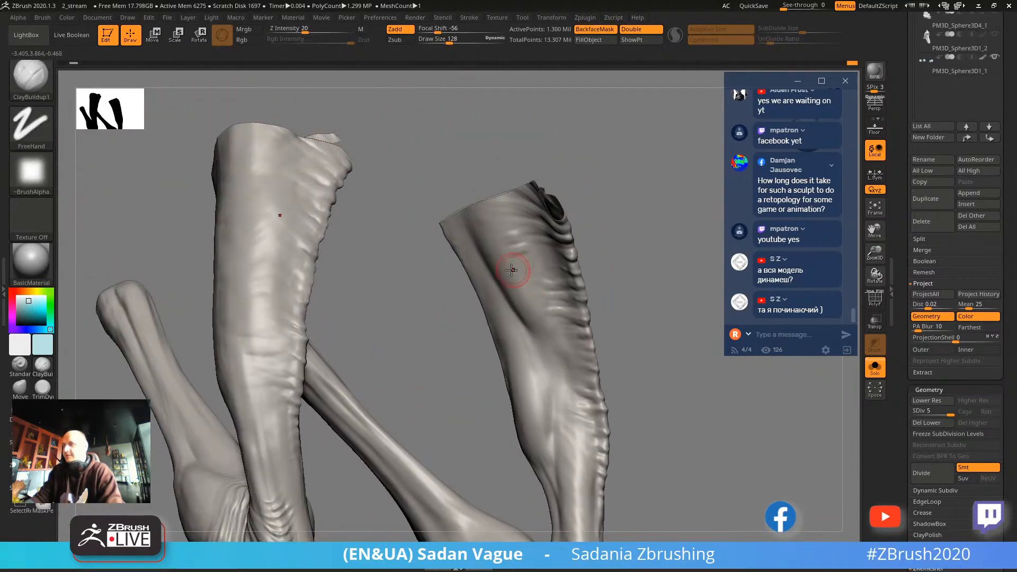
Build up skin folds along the ridged edge near the leg segment's open upper end with ClayBuildup at draw size 47.
alt+drag(612, 246, 636, 261)
alt+drag(647, 218, 616, 259)
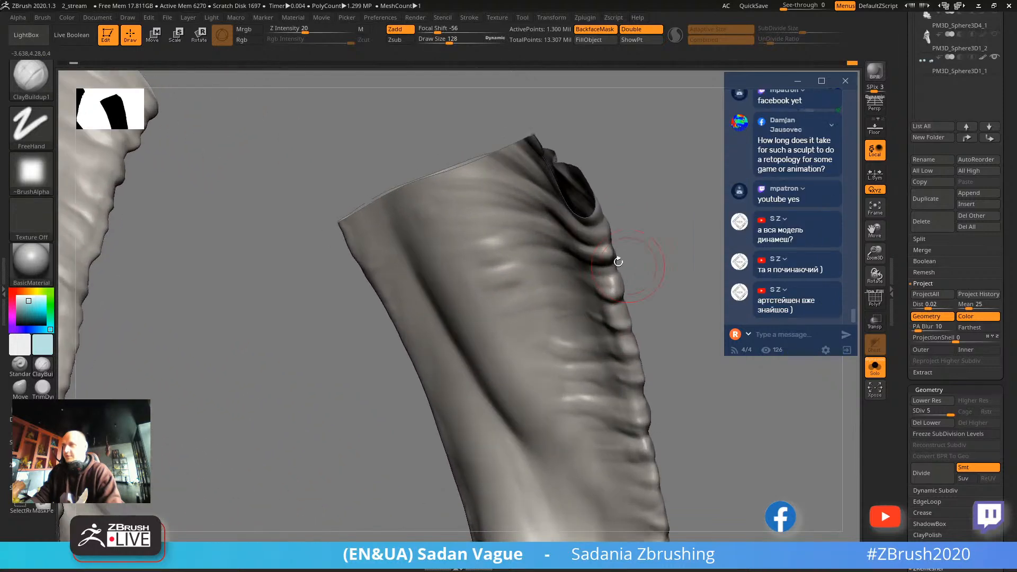
key(s)
drag(535, 285, 513, 284)
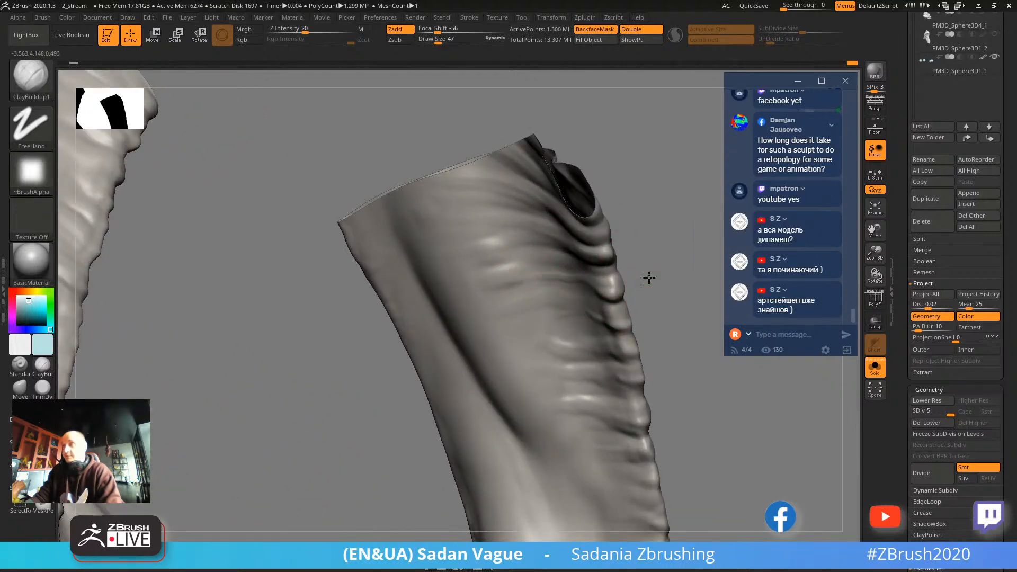
drag(649, 278, 492, 264)
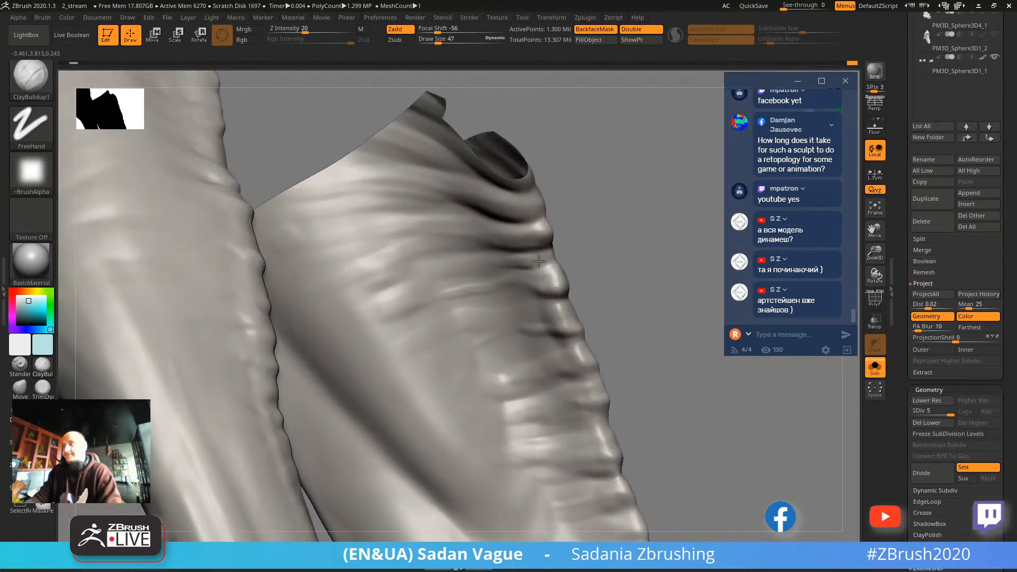
drag(597, 243, 540, 260)
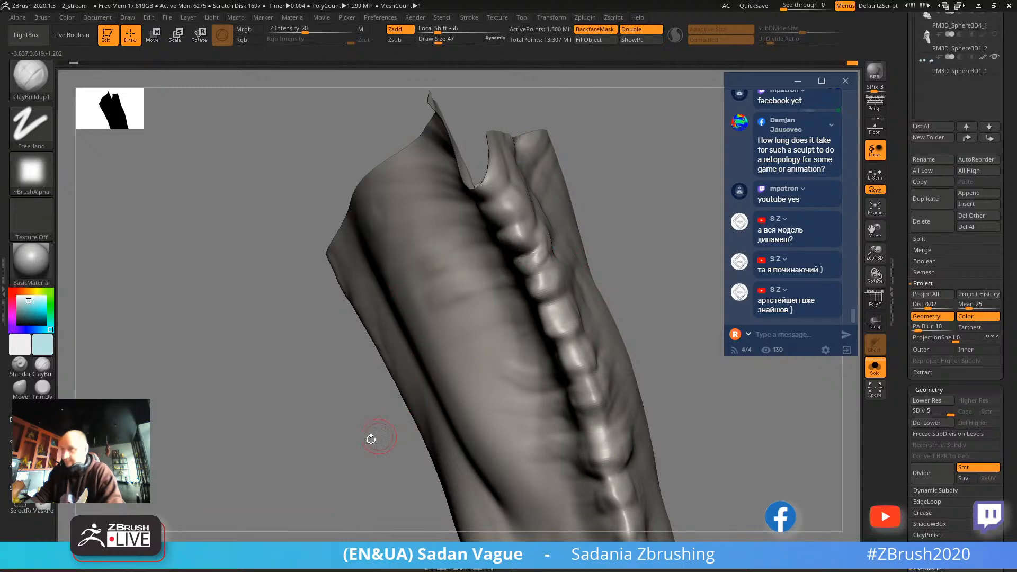
mouse_move(370, 438)
mouse_down()
mouse_move(337, 390)
mouse_move(375, 394)
mouse_move(546, 271)
mouse_up()
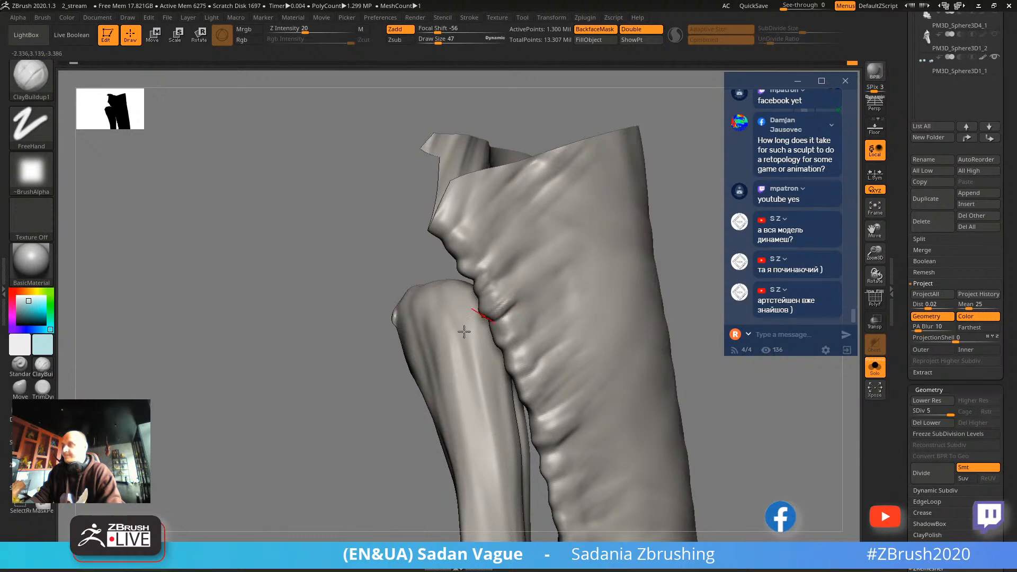
drag(464, 332, 450, 337)
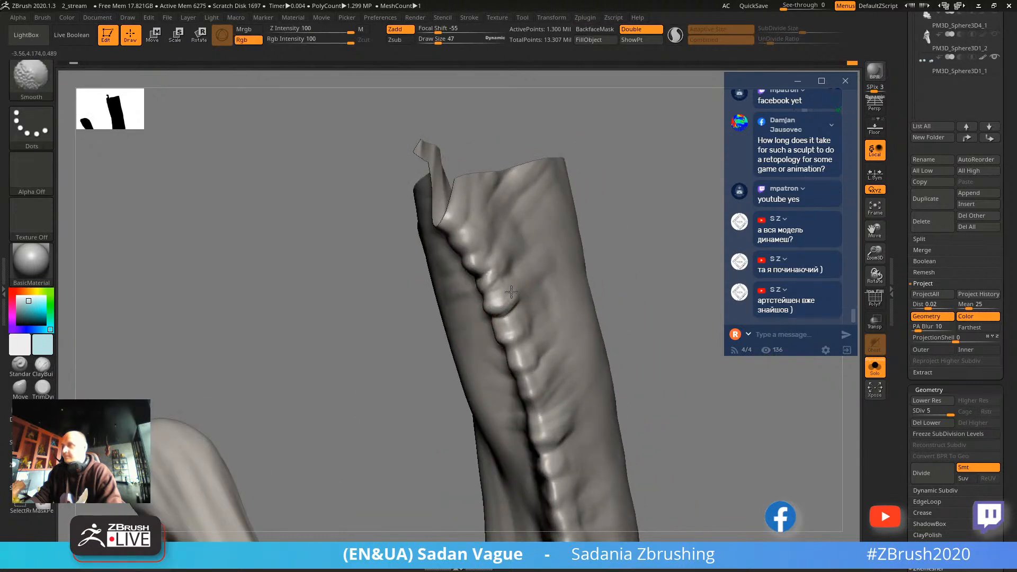
drag(374, 415, 493, 344)
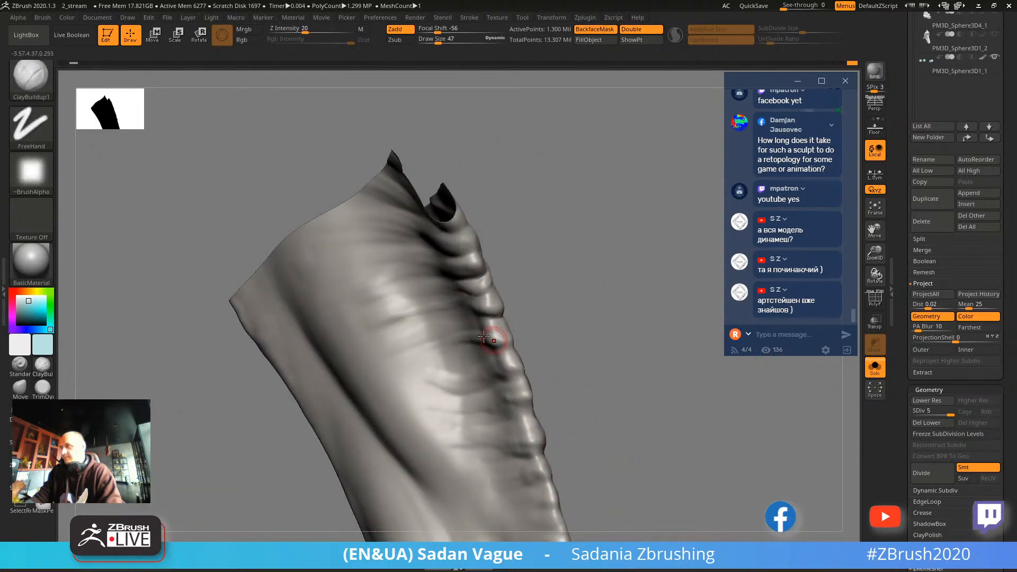
drag(551, 320, 487, 349)
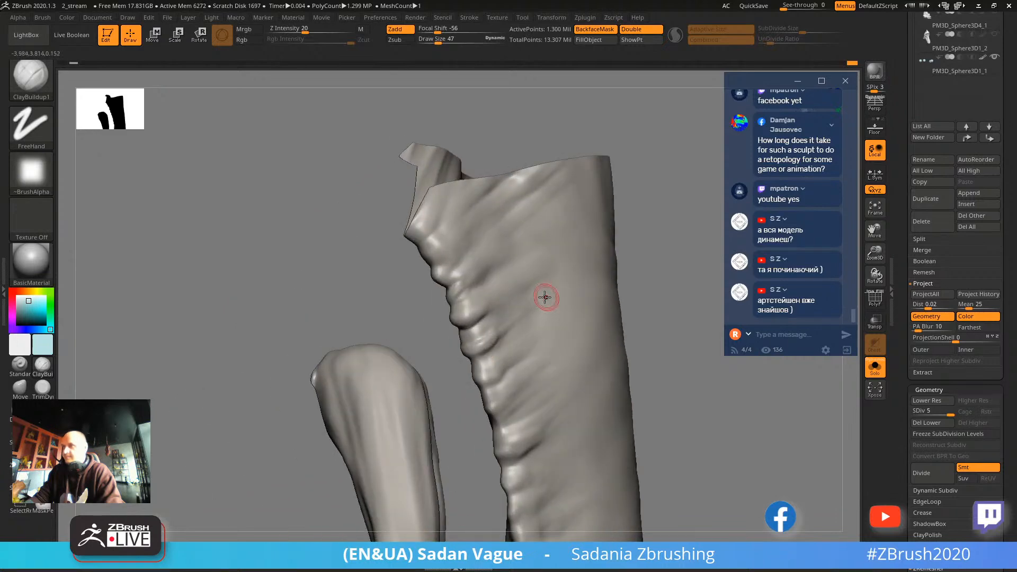
Soften the folds running from the ridge across the outer face of the leg with Smooth at draw size 102.
key(shift)
mouse_move(332, 313)
alt+mouse_down()
mouse_move(327, 211)
mouse_move(386, 306)
alt+mouse_up()
drag(473, 475, 529, 392)
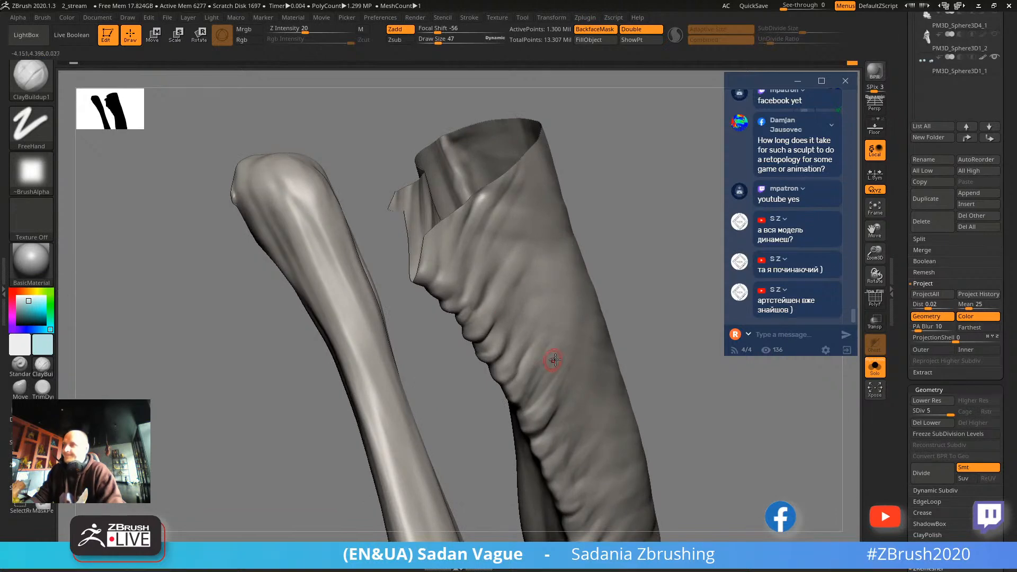
key(shift)
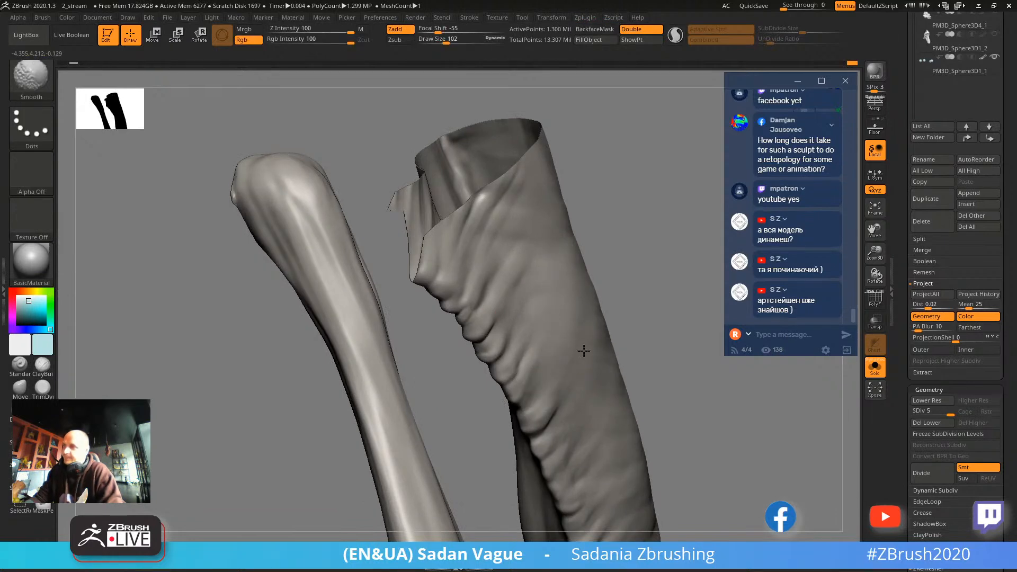
mouse_move(667, 340)
alt+mouse_down()
mouse_move(652, 197)
mouse_move(617, 183)
alt+mouse_up()
key(shift)
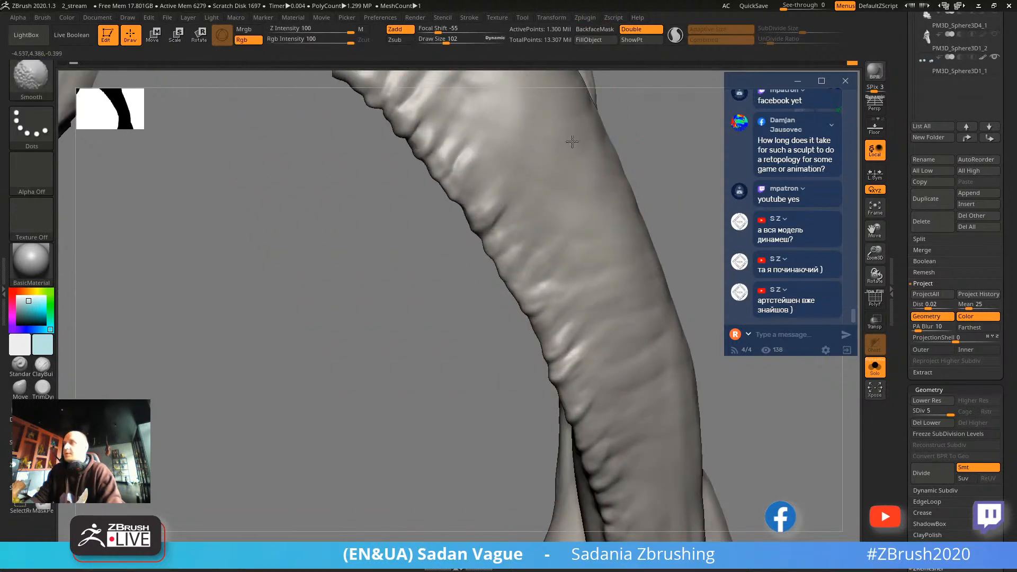
shift+drag(604, 314, 641, 321)
Sculpt wrinkles along the middle of the leg's ridged edge with ClayBuildup at draw size 65 and blend them with Smooth.
key(s)
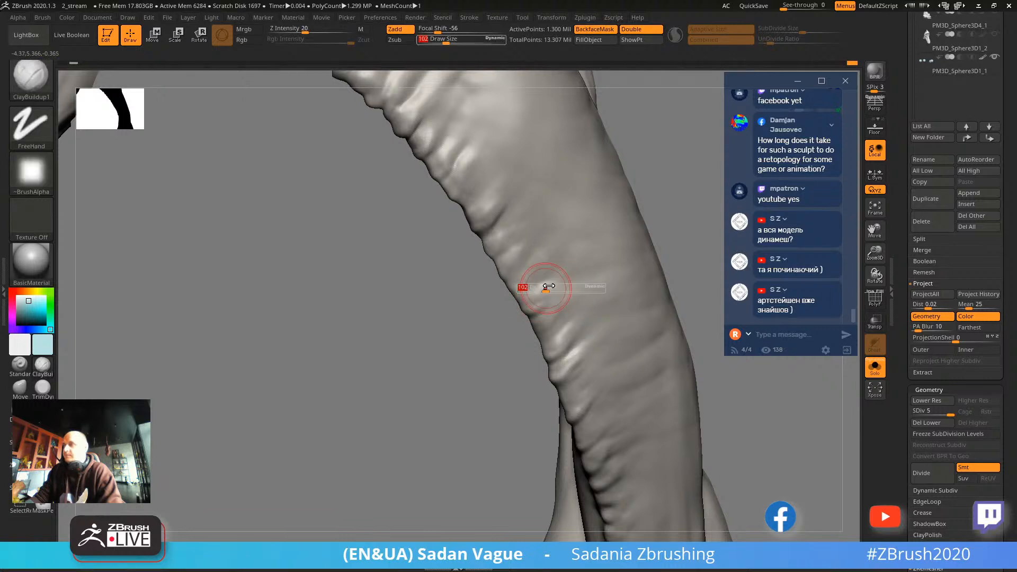
drag(549, 288, 541, 288)
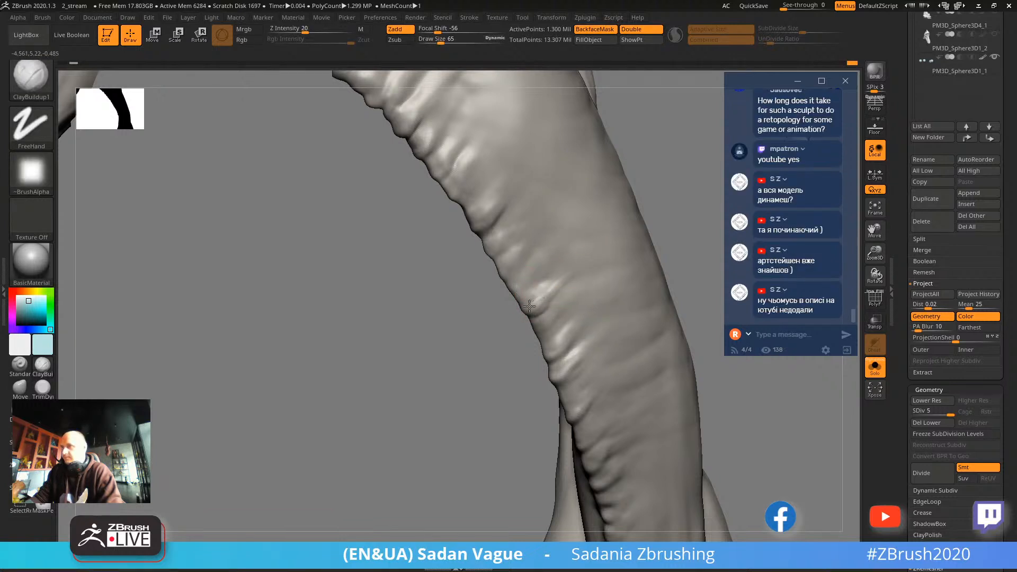
mouse_move(486, 390)
mouse_down()
mouse_move(450, 373)
mouse_move(509, 317)
mouse_up()
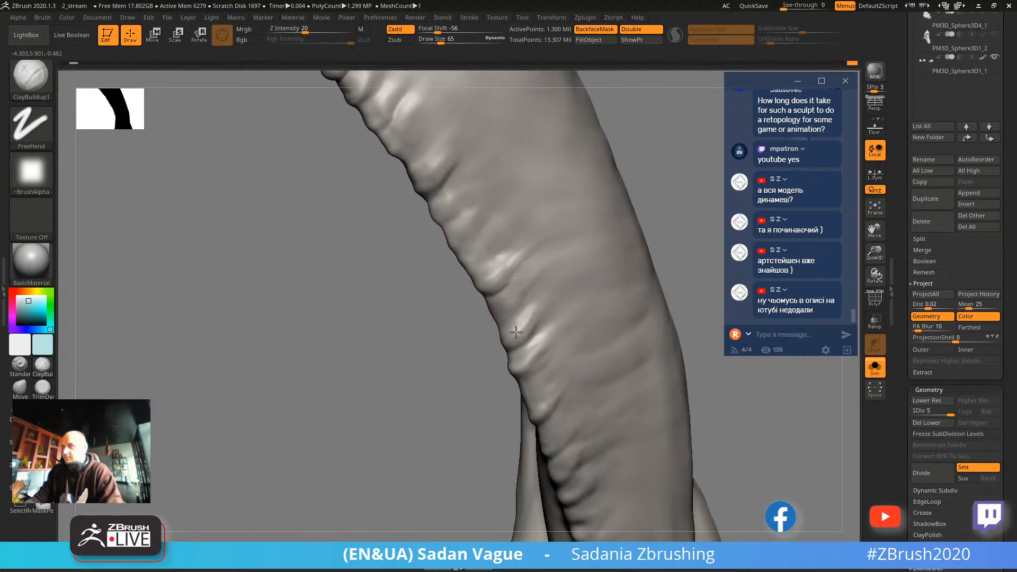
key(shift)
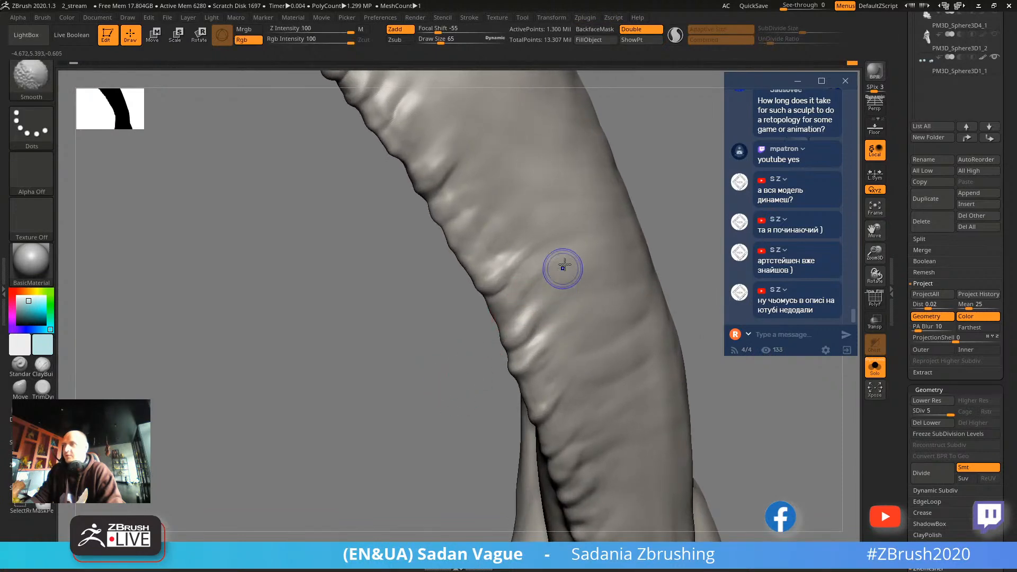
mouse_move(534, 284)
shift+mouse_down()
mouse_move(518, 262)
mouse_move(551, 197)
mouse_move(482, 265)
mouse_move(489, 242)
shift+mouse_up()
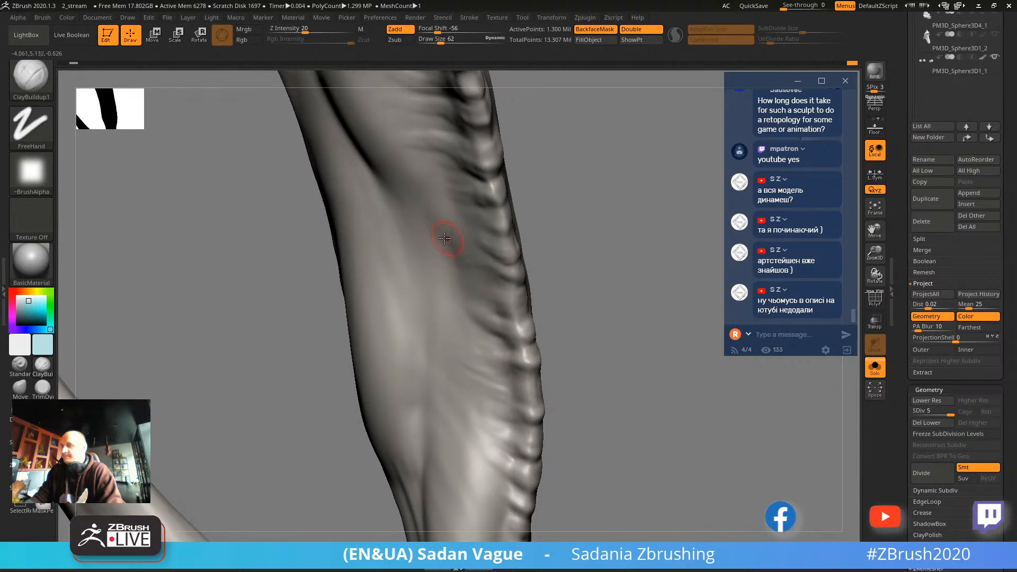
Refine the folds on both sides of the leg's ridge with ClayBuildup and Smooth at draw size 62.
key(shift)
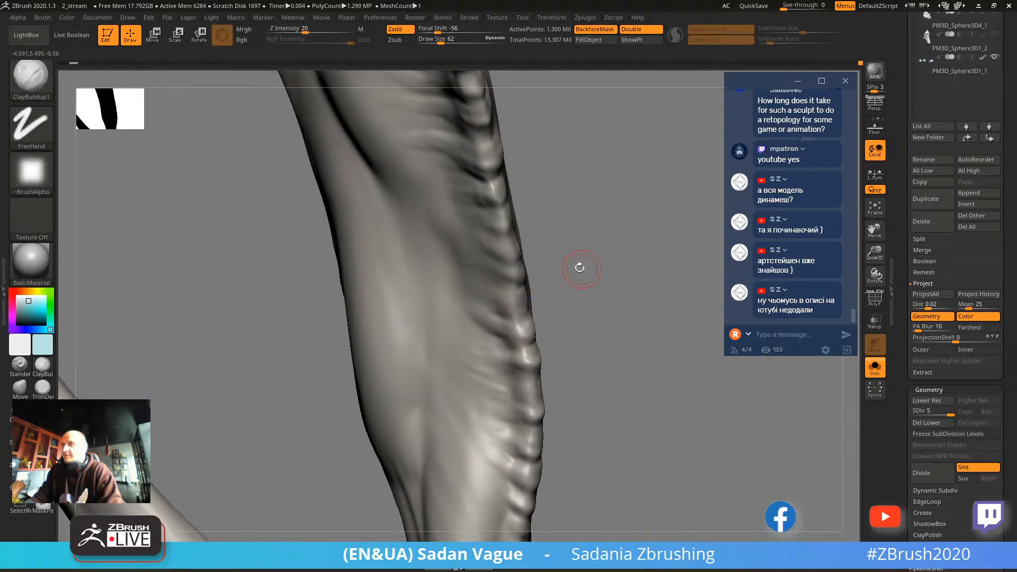
drag(579, 266, 585, 290)
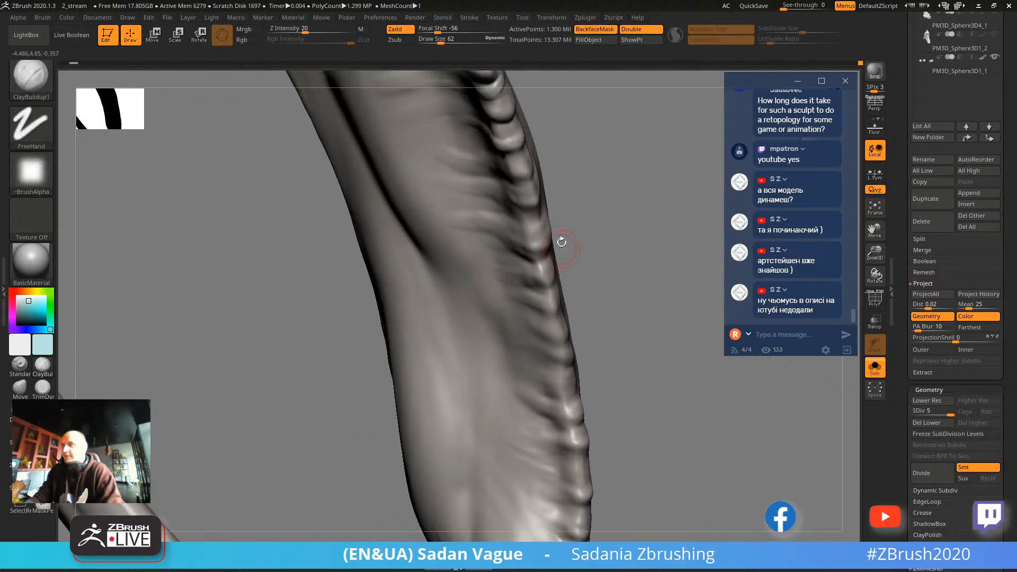
mouse_move(606, 234)
mouse_down()
mouse_move(561, 277)
mouse_move(508, 288)
mouse_move(522, 370)
mouse_up()
key(shift)
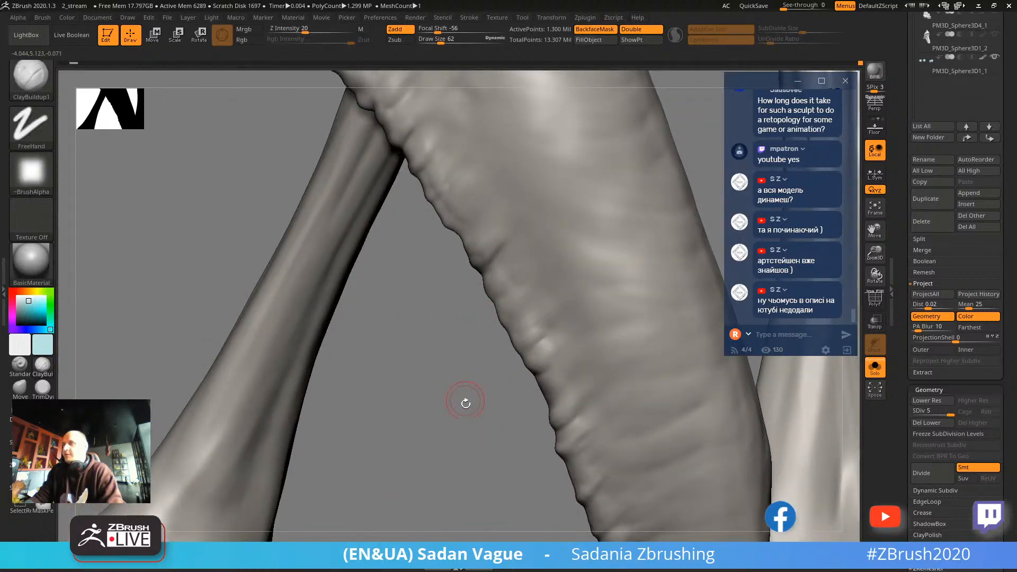
mouse_move(462, 405)
mouse_down()
mouse_move(569, 366)
mouse_move(543, 344)
mouse_move(523, 349)
mouse_up()
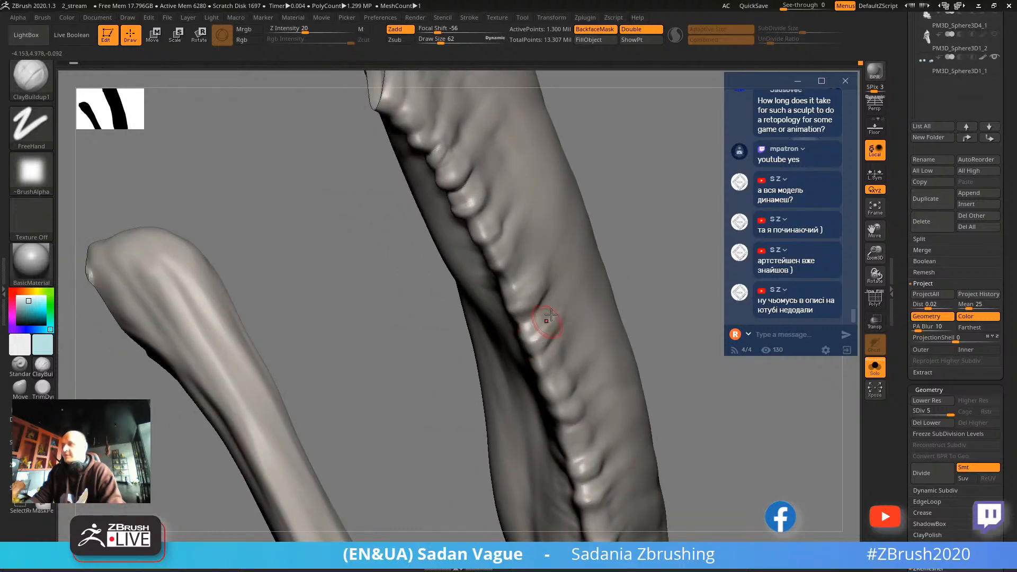
shift+drag(548, 311, 539, 347)
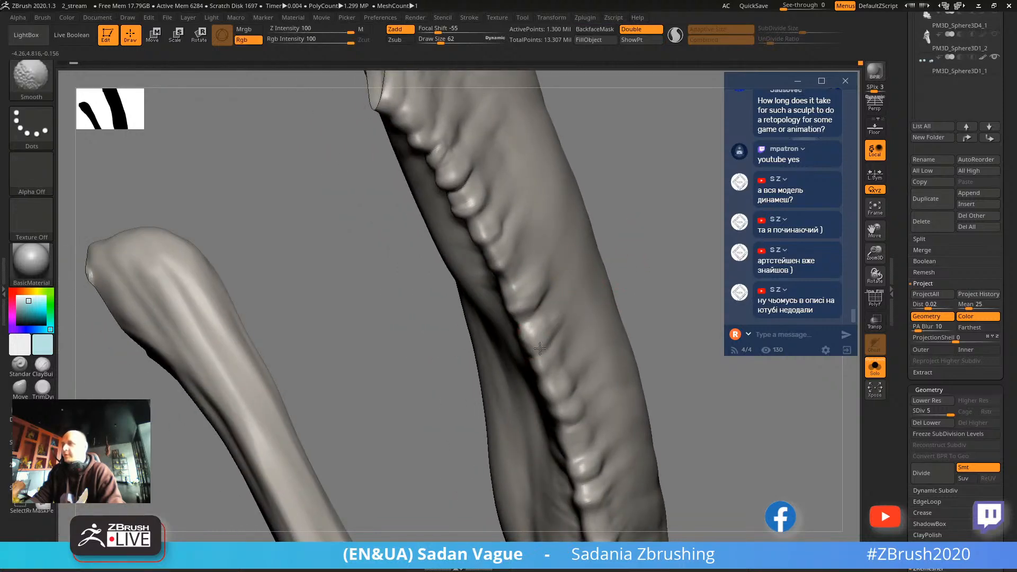
mouse_move(617, 233)
mouse_down()
mouse_move(662, 211)
mouse_move(626, 138)
mouse_up()
key(shift)
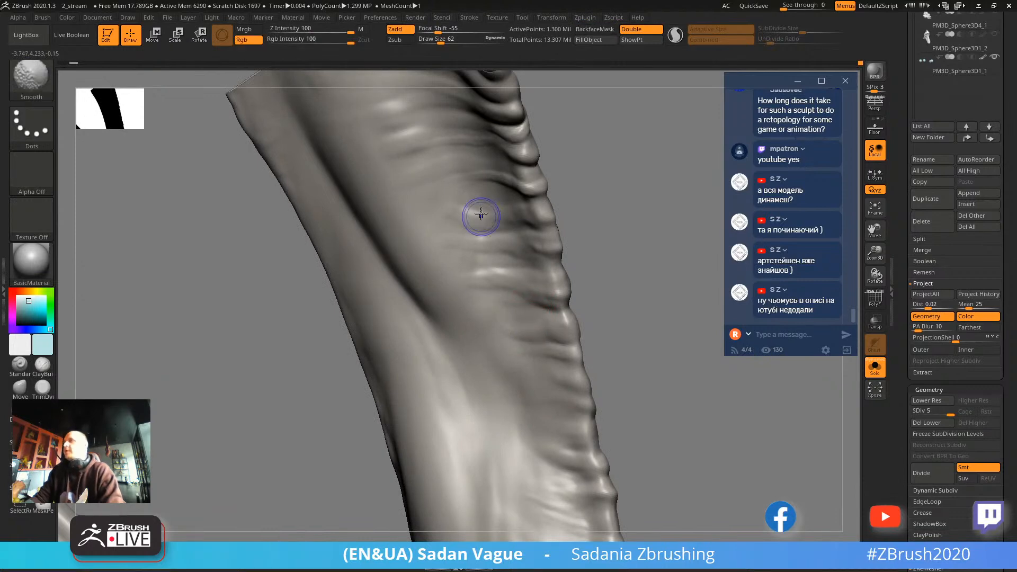
Smooth the wrinkles on the leg's inner face and rework the ridge folds below the upper opening at draw size 62.
shift+drag(518, 208, 544, 212)
alt+drag(590, 179, 647, 252)
shift+drag(536, 242, 597, 261)
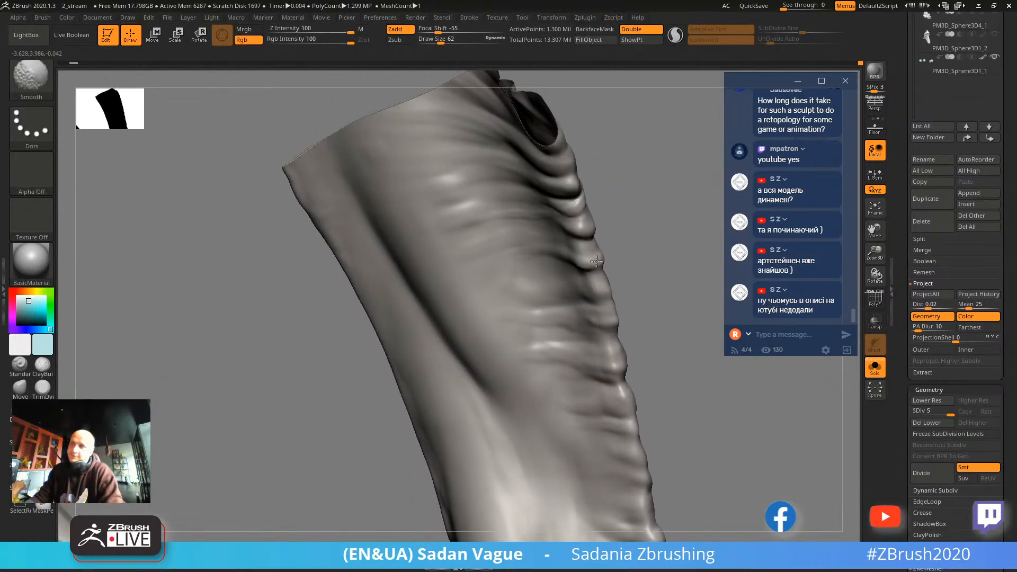
mouse_move(645, 229)
mouse_down()
mouse_move(603, 177)
mouse_move(649, 198)
mouse_move(520, 277)
mouse_up()
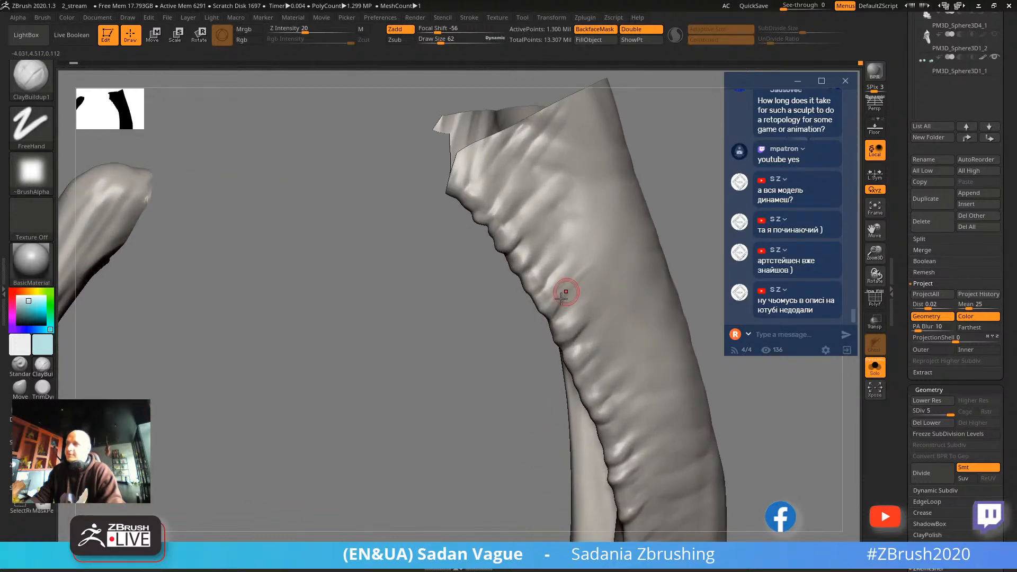
drag(516, 342, 566, 285)
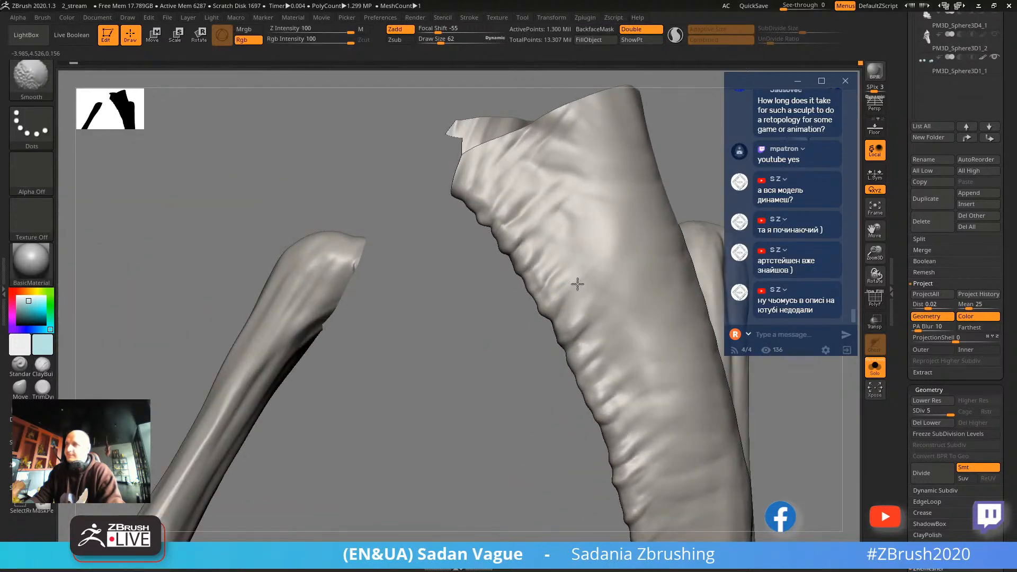
mouse_move(516, 418)
mouse_down()
mouse_move(487, 357)
mouse_move(515, 427)
mouse_move(587, 270)
mouse_up()
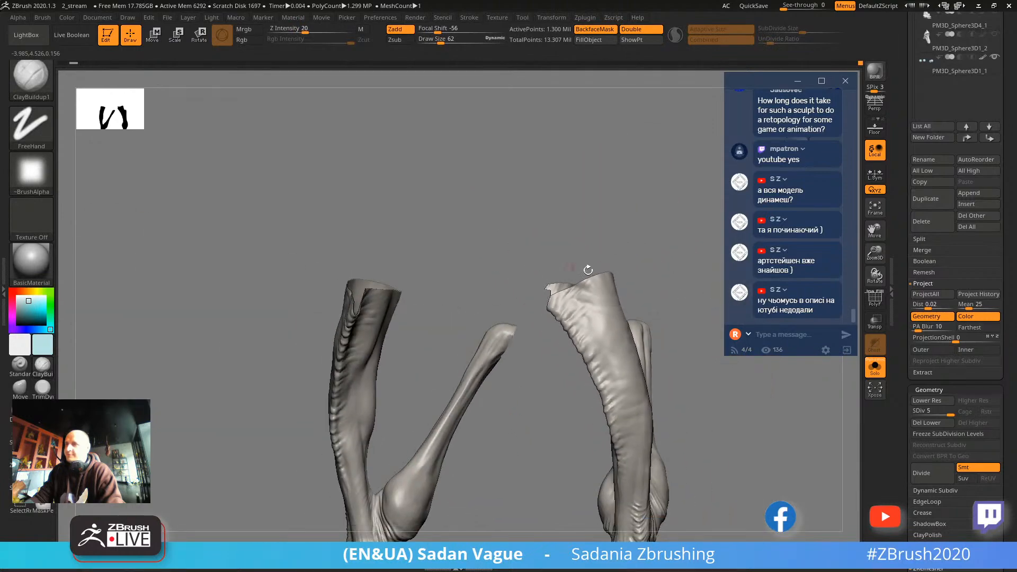
Unhide the full creature and work over the upper leg below the hip with ClayBuildup at draw size 305.
key(ctrl+shift)
ctrl+shift+click(669, 305)
alt+drag(659, 275, 585, 105)
mouse_move(624, 188)
mouse_down()
mouse_move(633, 129)
mouse_move(661, 320)
mouse_move(643, 317)
mouse_up()
key(s)
drag(487, 251, 511, 251)
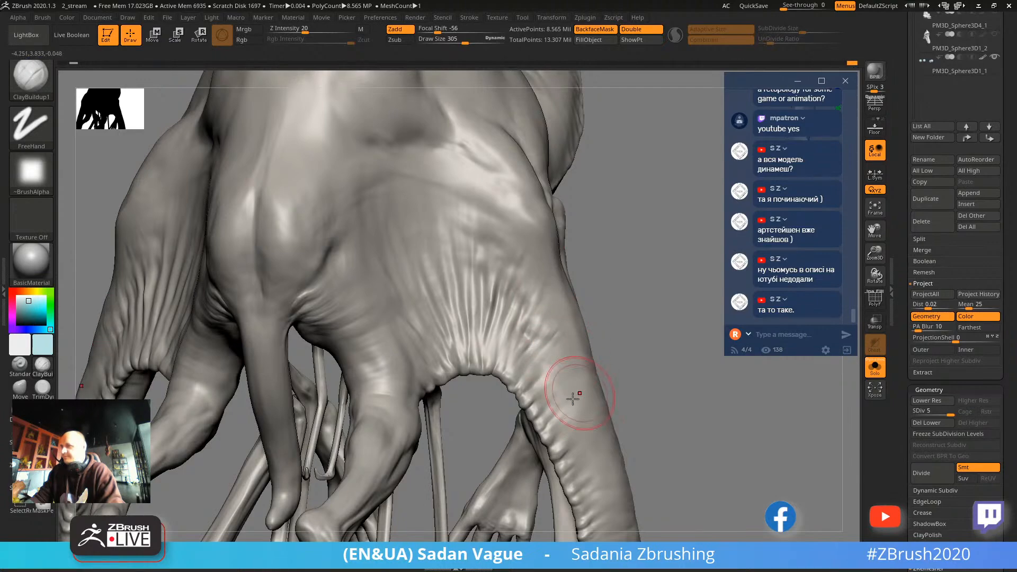
mouse_move(576, 400)
mouse_down()
mouse_move(647, 336)
mouse_move(620, 220)
mouse_move(681, 245)
mouse_move(597, 193)
mouse_move(508, 334)
mouse_move(472, 329)
mouse_move(481, 301)
mouse_move(470, 211)
mouse_move(398, 265)
mouse_move(369, 254)
mouse_move(442, 295)
mouse_up()
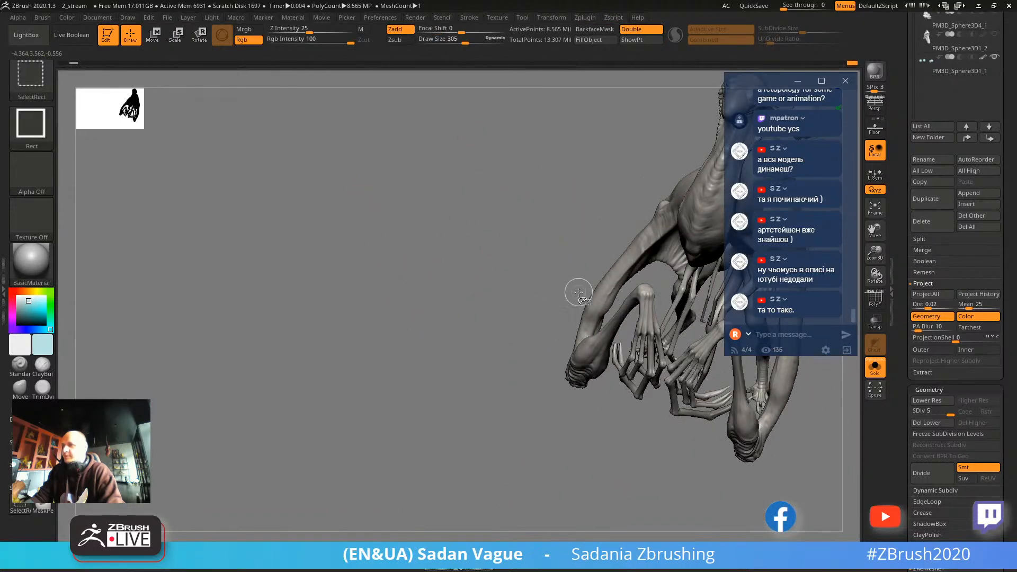
Reshape the contour of the long leg segment above the wrinkled crook with the Move brush at draw size 365.
ctrl+shift+click(581, 299)
mouse_move(551, 313)
mouse_down()
mouse_move(518, 387)
mouse_move(454, 341)
mouse_move(557, 413)
mouse_move(644, 432)
mouse_move(706, 501)
mouse_move(736, 500)
mouse_up()
ctrl+shift+click(474, 364)
click(20, 388)
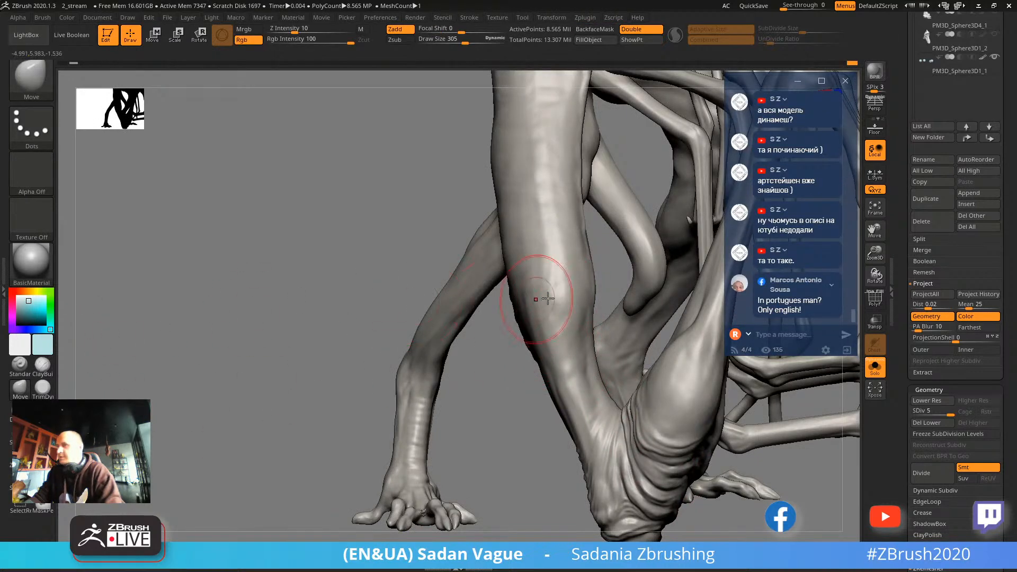
key(s)
drag(594, 345, 599, 345)
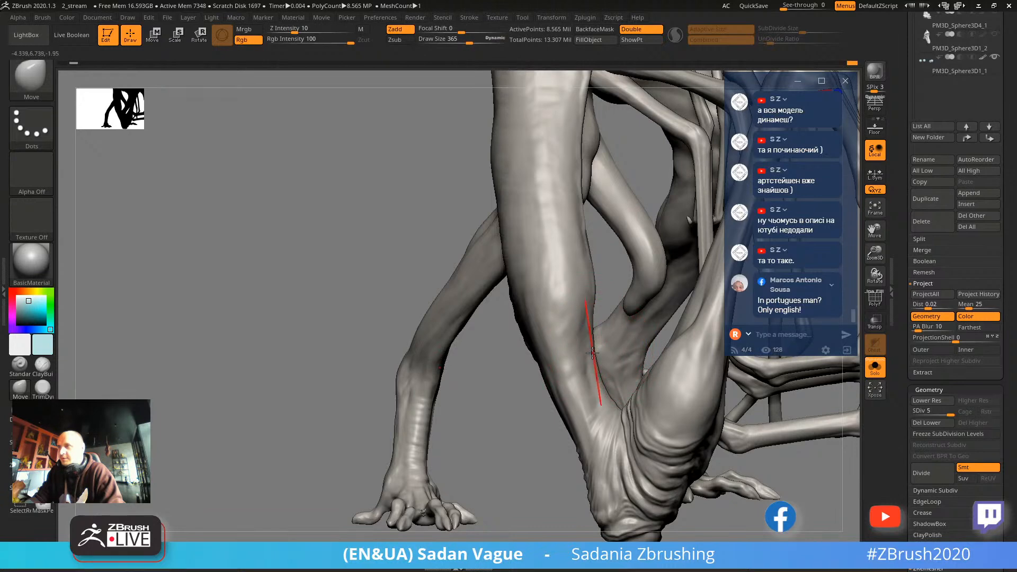
drag(522, 420, 673, 280)
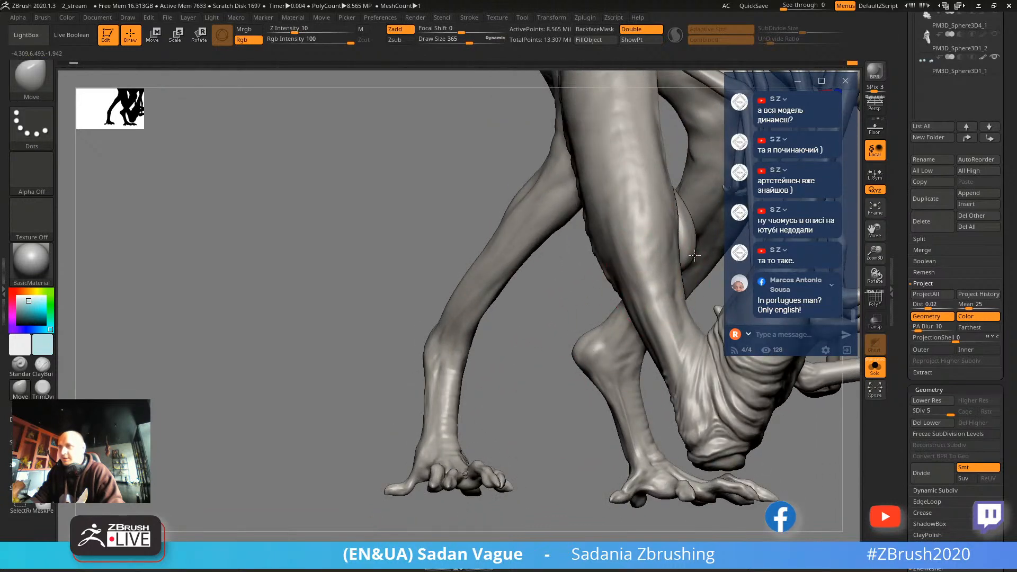
drag(688, 234, 683, 276)
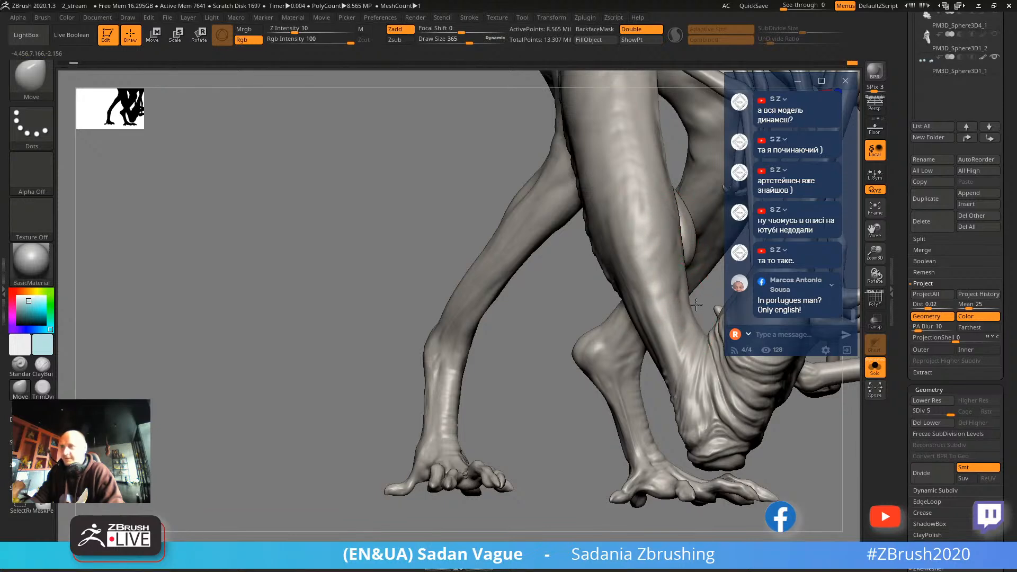
Adjust both edges of the long leg segment above the wrinkled crook with the Move brush at draw sizes 313 and 457.
mouse_move(553, 339)
alt+mouse_down()
mouse_move(470, 409)
mouse_move(476, 440)
alt+mouse_up()
key(s)
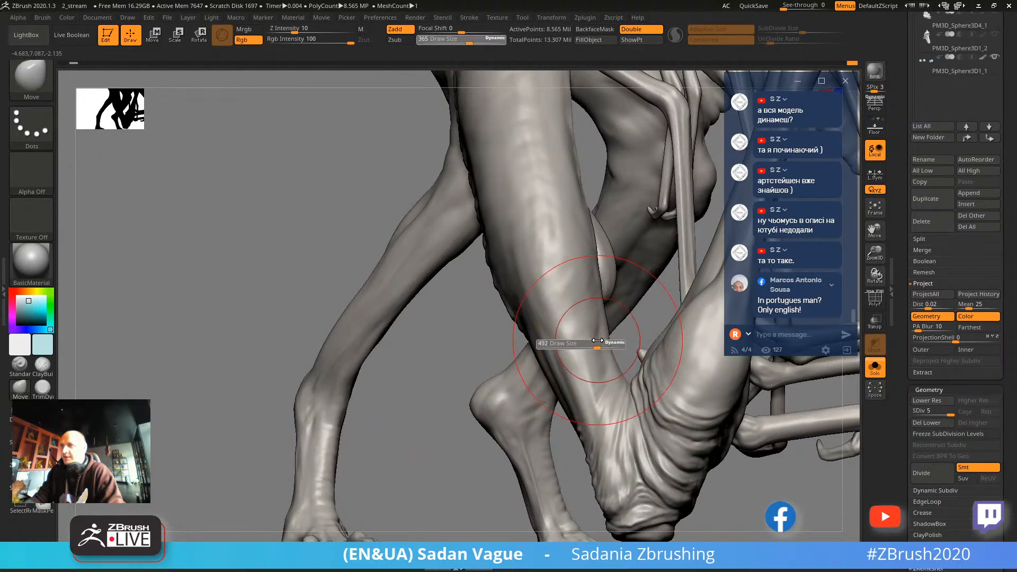
drag(590, 342, 617, 345)
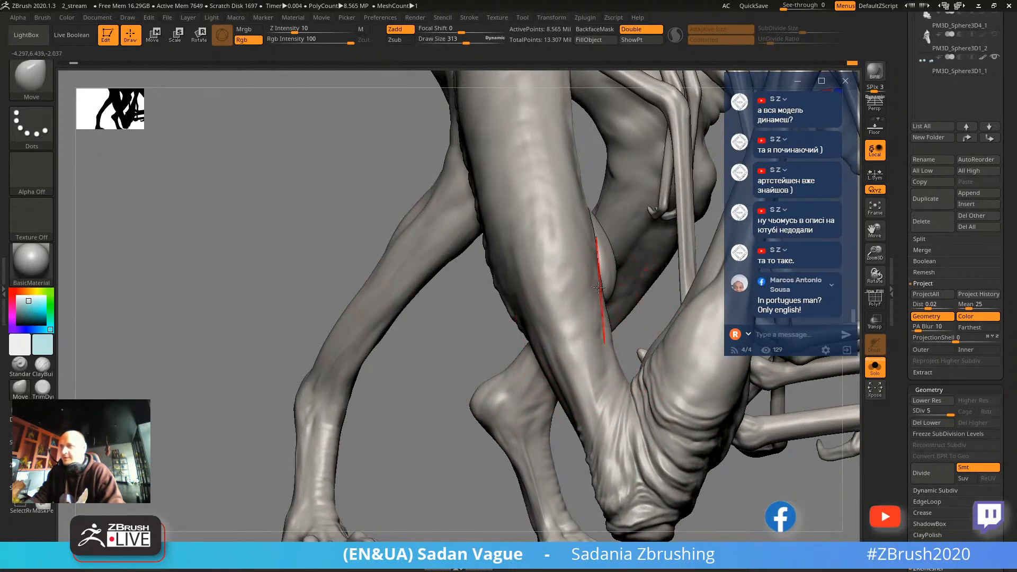
key(s)
drag(598, 286, 606, 285)
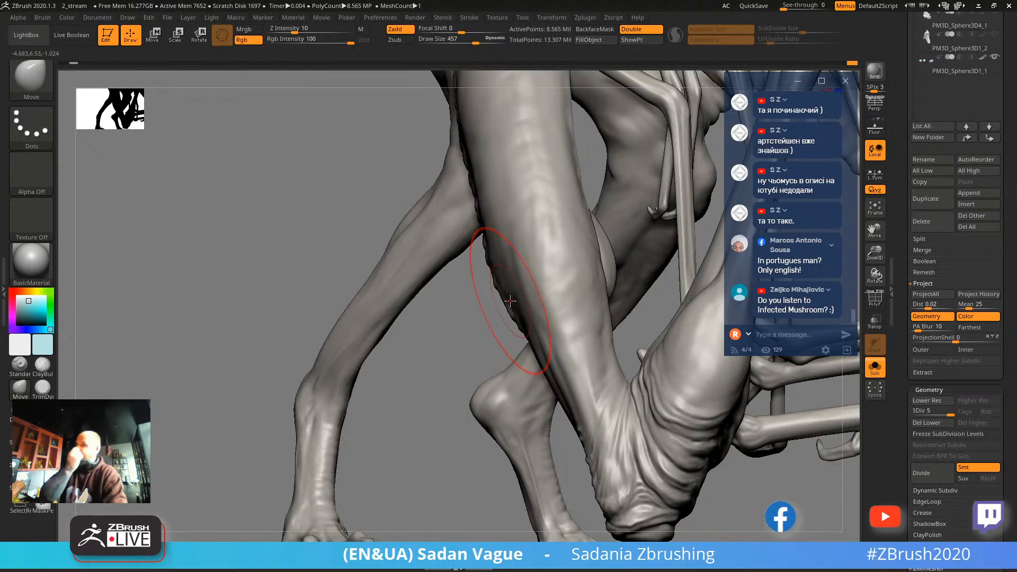
mouse_move(477, 328)
mouse_down()
mouse_move(431, 231)
mouse_move(517, 341)
mouse_up()
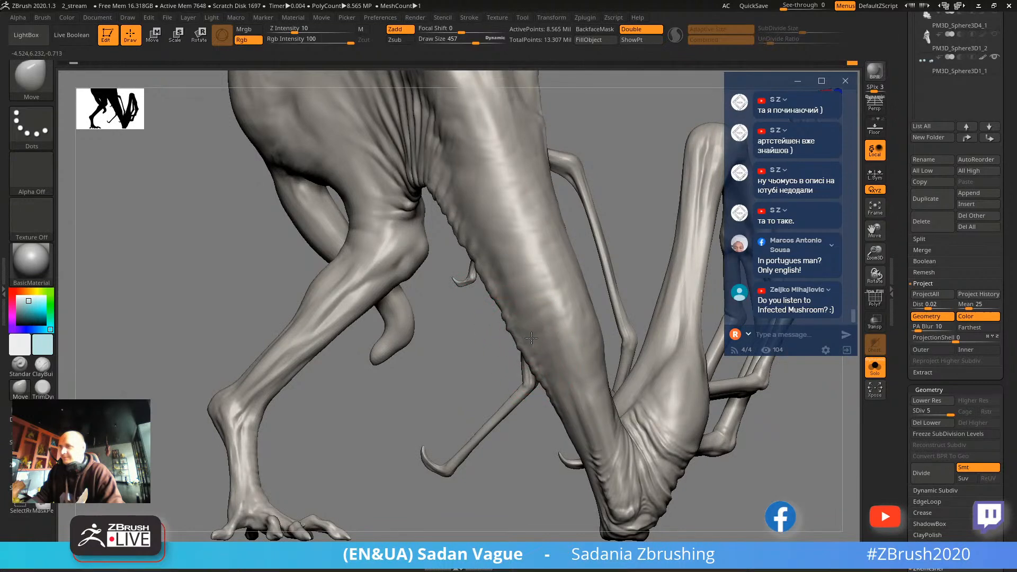
Refine the long leg segment's outer contour from the front with the Move brush at draw size 691.
key(s)
mouse_move(591, 329)
mouse_down()
mouse_move(605, 339)
mouse_move(573, 292)
mouse_move(612, 170)
mouse_move(656, 175)
mouse_move(525, 251)
mouse_move(538, 431)
mouse_move(592, 345)
mouse_up()
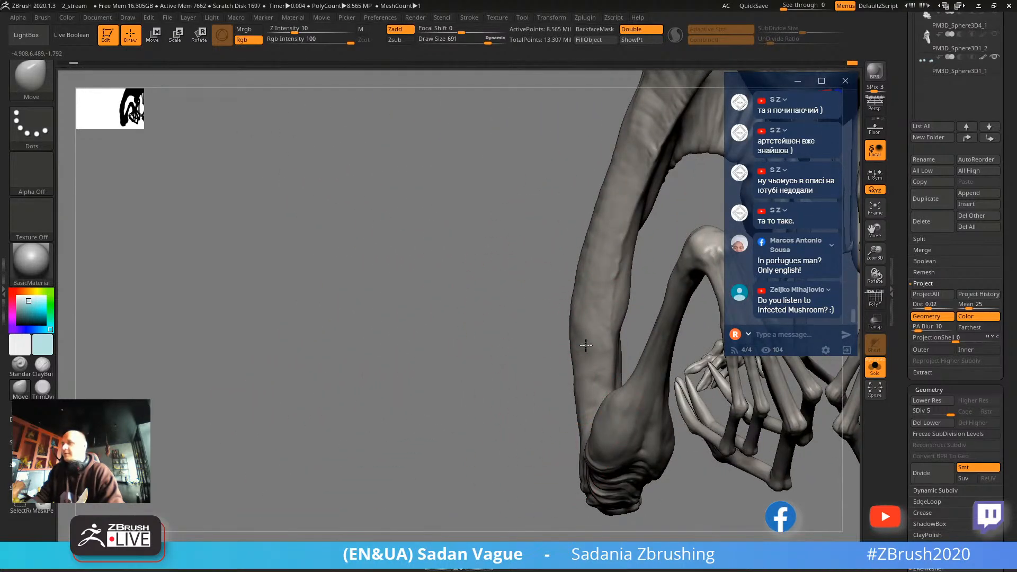
mouse_move(550, 416)
mouse_down()
mouse_move(575, 372)
mouse_move(539, 417)
mouse_up()
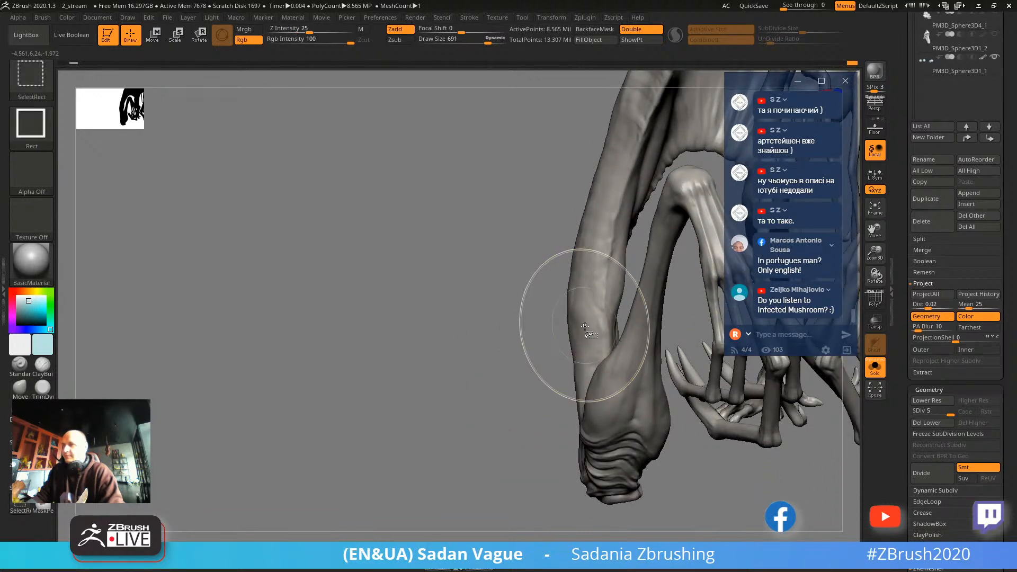
Isolate the bent leg's polygroup and prepare the ClayBuildup brush with a draw size of 284.
ctrl+shift+click(589, 329)
drag(688, 396, 657, 324)
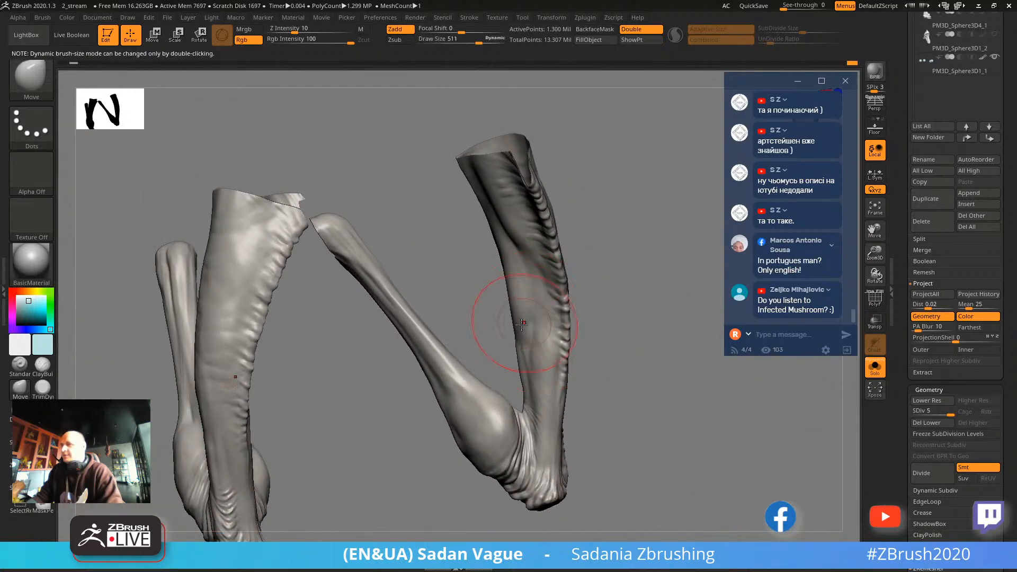
click(42, 364)
mouse_move(446, 276)
alt+mouse_down()
mouse_move(475, 311)
mouse_move(502, 307)
alt+mouse_up()
key(s)
drag(567, 297, 556, 297)
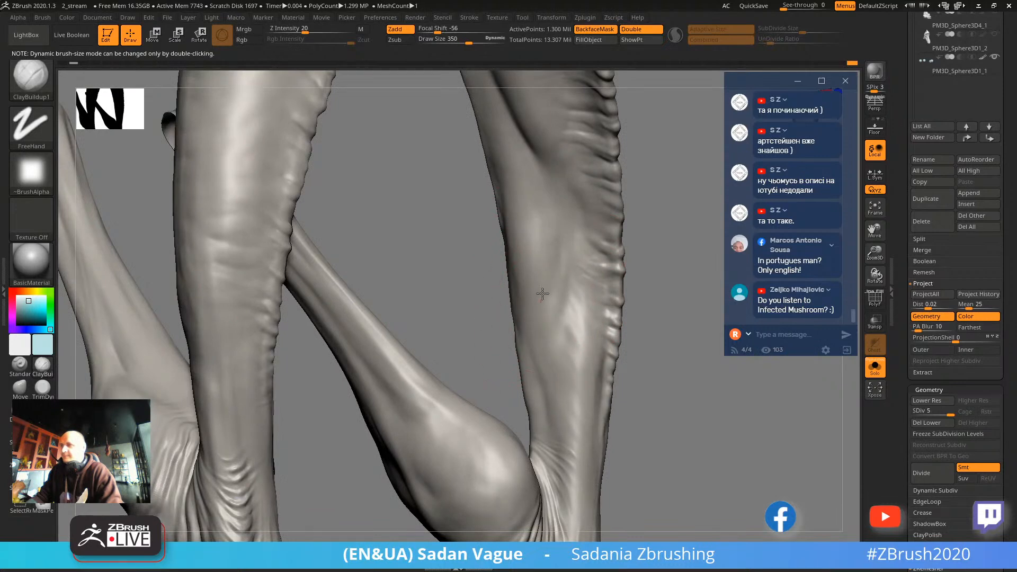
key(s)
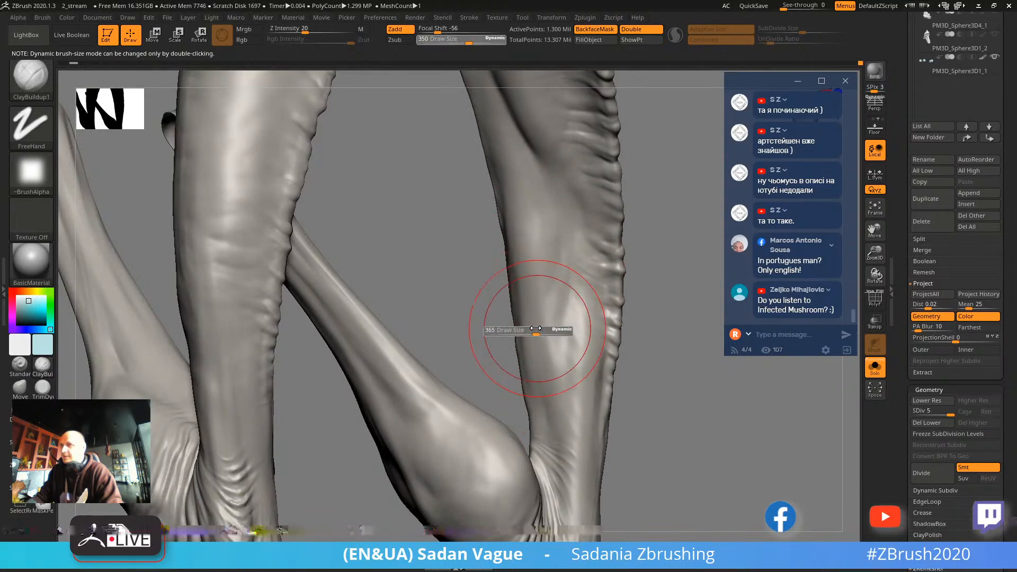
drag(535, 332, 522, 332)
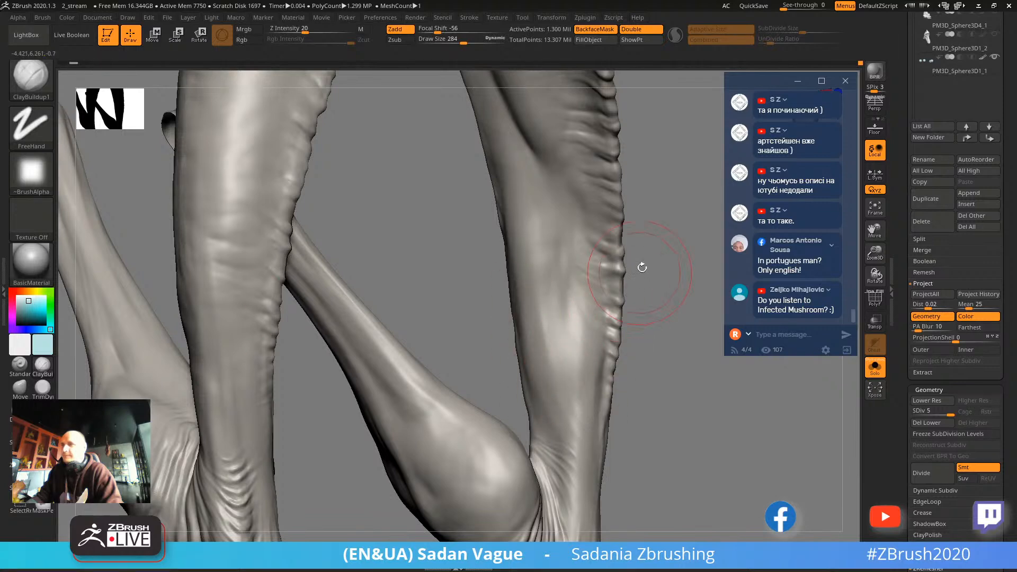
Build up soft muscle forms beside the ridge folds on the isolated leg's inner face with ClayBuildup.
mouse_move(642, 268)
mouse_down()
mouse_move(642, 286)
mouse_move(521, 247)
mouse_up()
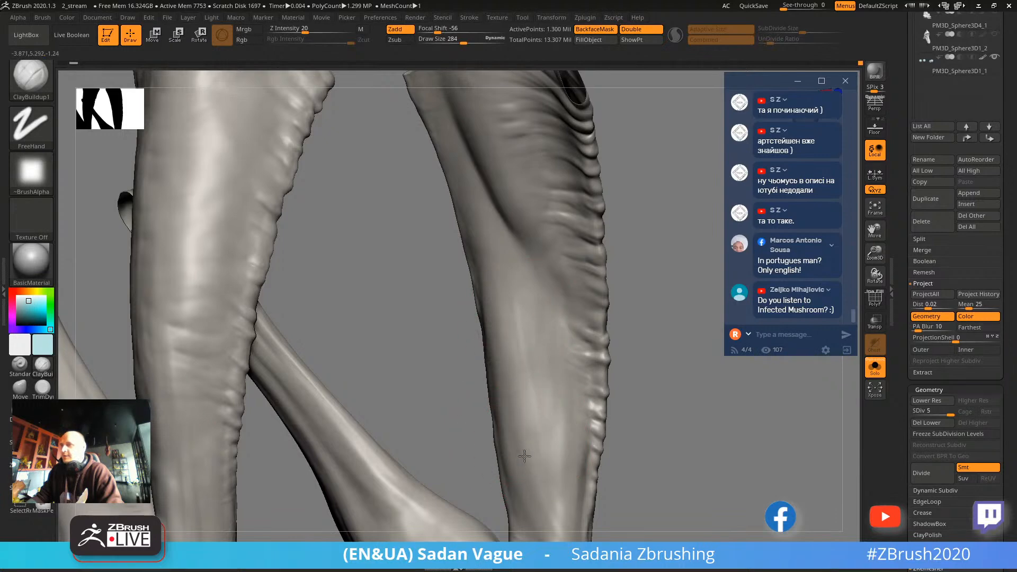
mouse_move(467, 452)
mouse_down()
mouse_move(437, 348)
mouse_move(453, 345)
mouse_move(447, 313)
mouse_move(516, 325)
mouse_move(465, 339)
mouse_move(457, 364)
mouse_move(504, 318)
mouse_move(551, 399)
mouse_move(547, 411)
mouse_move(512, 409)
mouse_move(543, 460)
mouse_move(540, 479)
mouse_up()
mouse_move(527, 386)
mouse_down()
mouse_move(533, 440)
mouse_move(477, 456)
mouse_up()
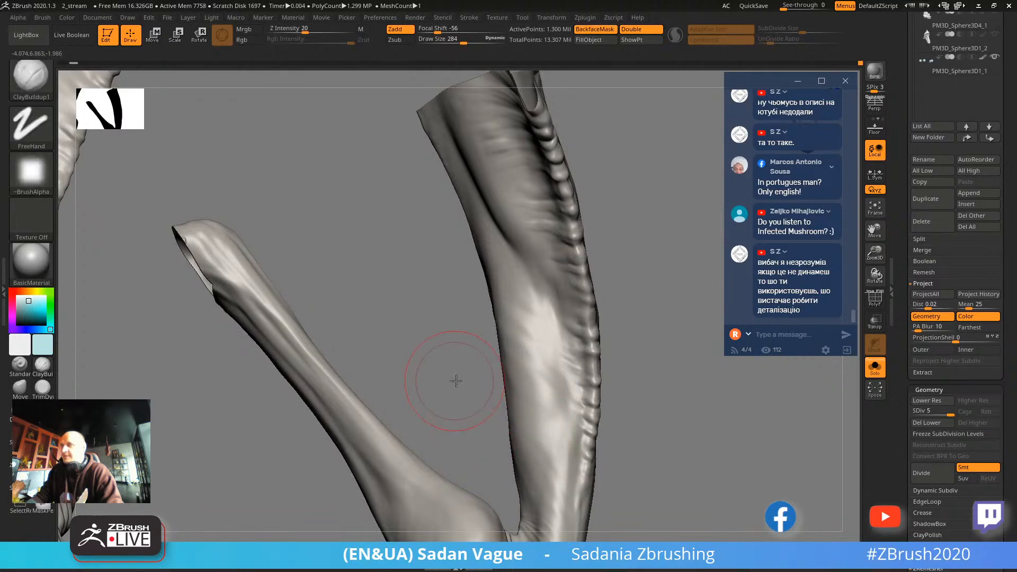
mouse_move(456, 380)
mouse_down()
mouse_move(535, 304)
mouse_move(517, 276)
mouse_move(583, 288)
mouse_move(610, 282)
mouse_up()
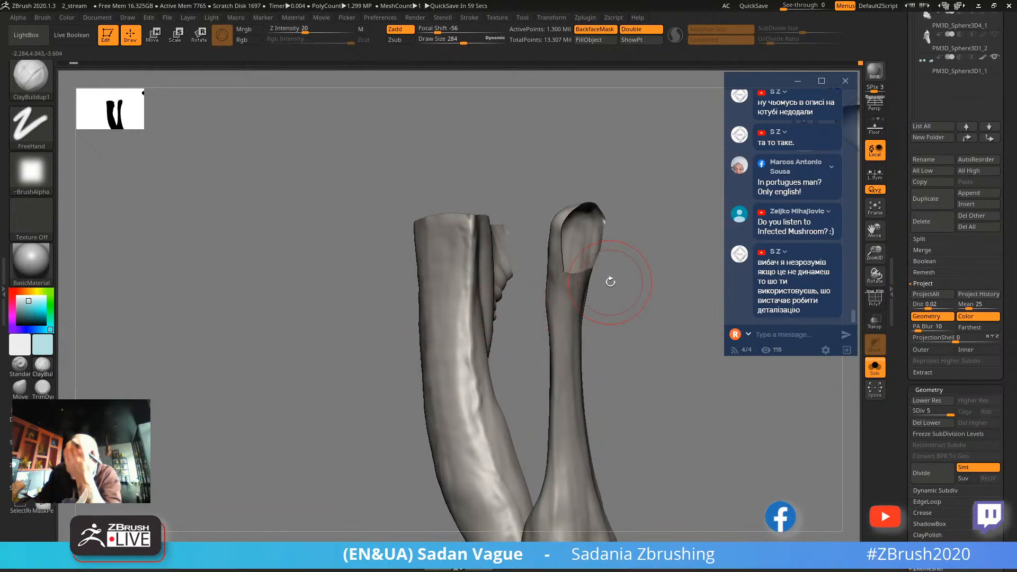
key(ctrl+shift)
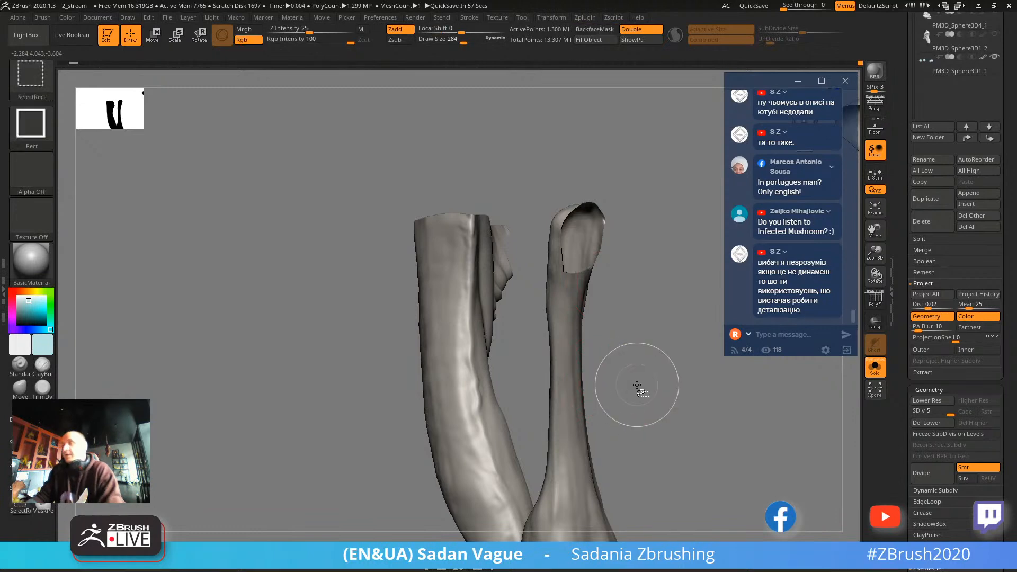
ctrl+shift+click(363, 408)
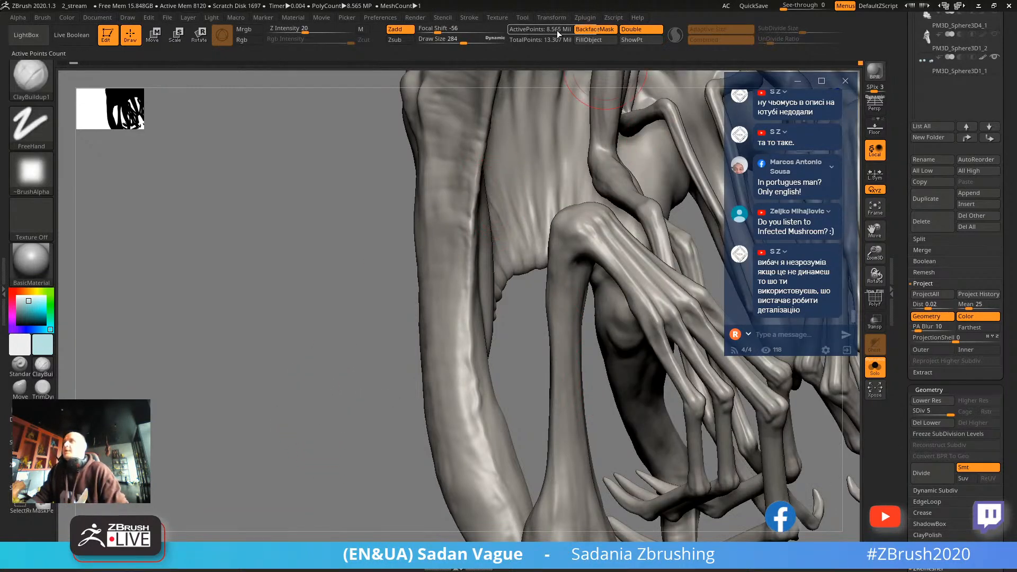
key(ctrl+z)
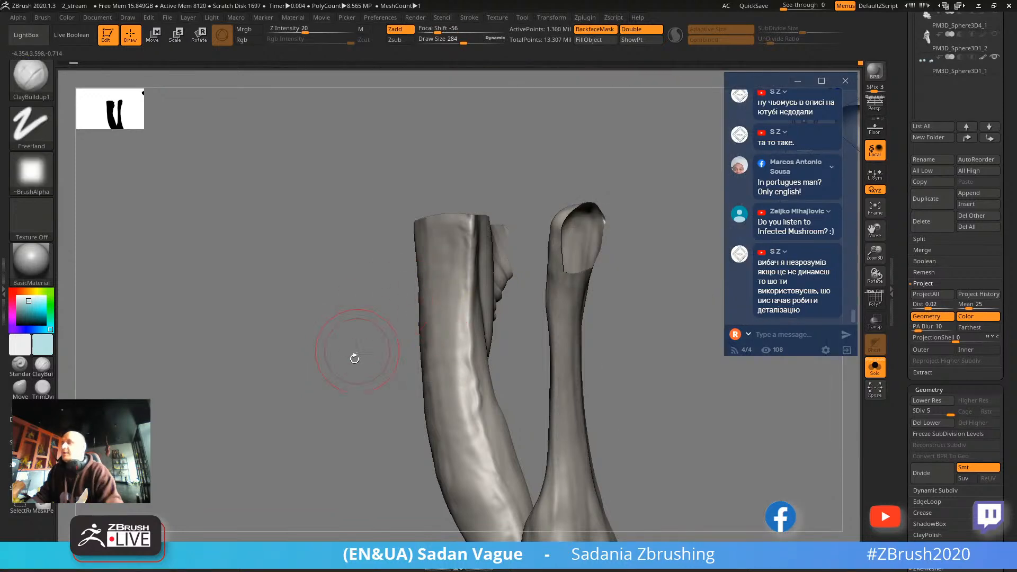
Refine the hollow and folds below the leg's upper opening with ClayBuildup and Smooth at draw size 284.
drag(352, 356, 490, 320)
drag(517, 361, 567, 493)
mouse_move(625, 462)
mouse_down()
mouse_move(606, 322)
mouse_move(562, 320)
mouse_move(466, 261)
mouse_move(518, 293)
mouse_move(492, 286)
mouse_move(455, 298)
mouse_move(488, 386)
mouse_move(489, 440)
mouse_up()
mouse_move(408, 457)
mouse_down()
mouse_move(395, 441)
mouse_move(482, 293)
mouse_move(529, 390)
mouse_move(574, 389)
mouse_move(571, 440)
mouse_up()
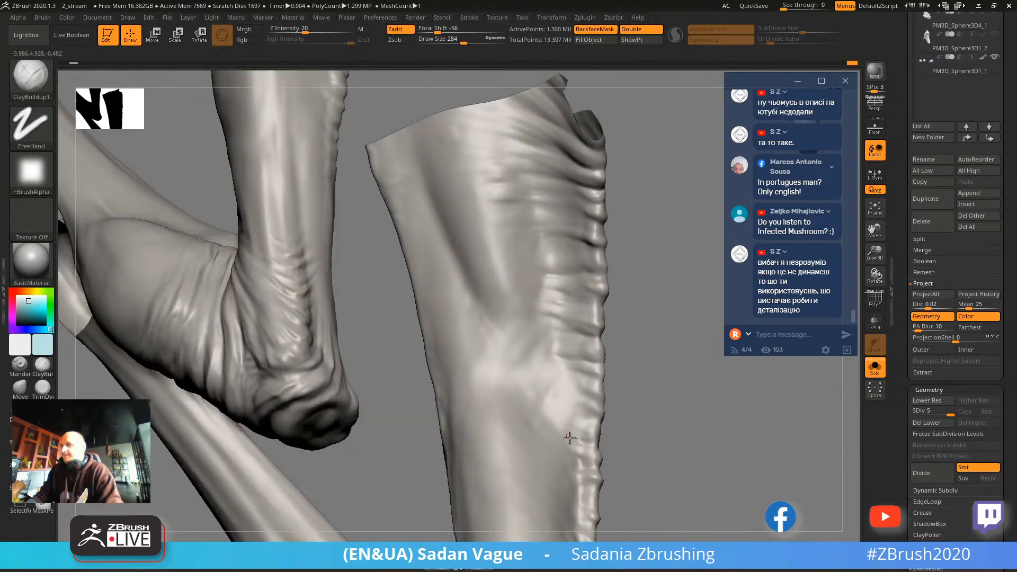
key(f)
mouse_move(556, 270)
mouse_down()
mouse_move(688, 375)
mouse_move(678, 348)
mouse_move(624, 301)
mouse_move(633, 386)
mouse_move(612, 387)
mouse_move(647, 287)
mouse_move(510, 257)
mouse_up()
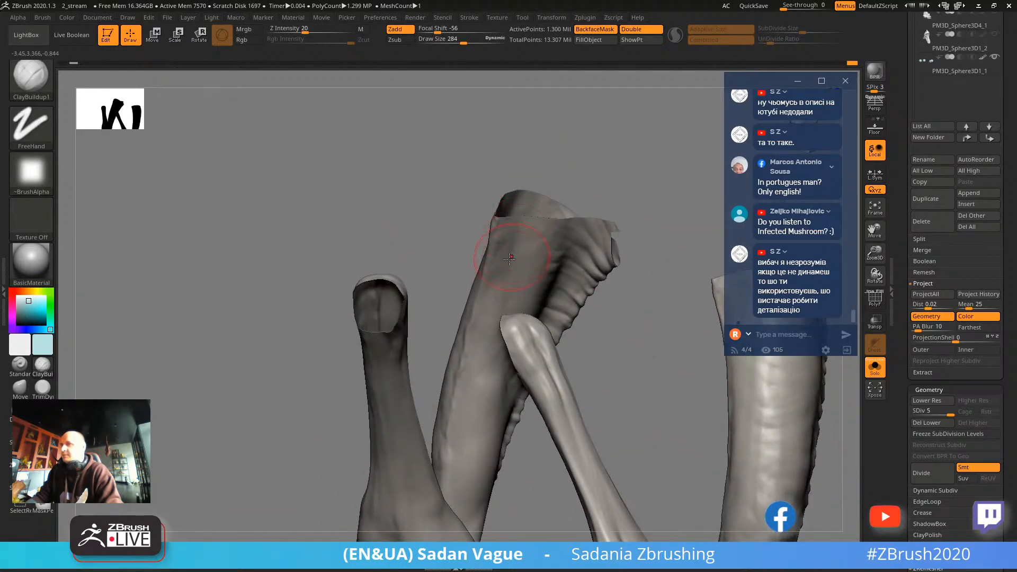
drag(498, 293, 530, 271)
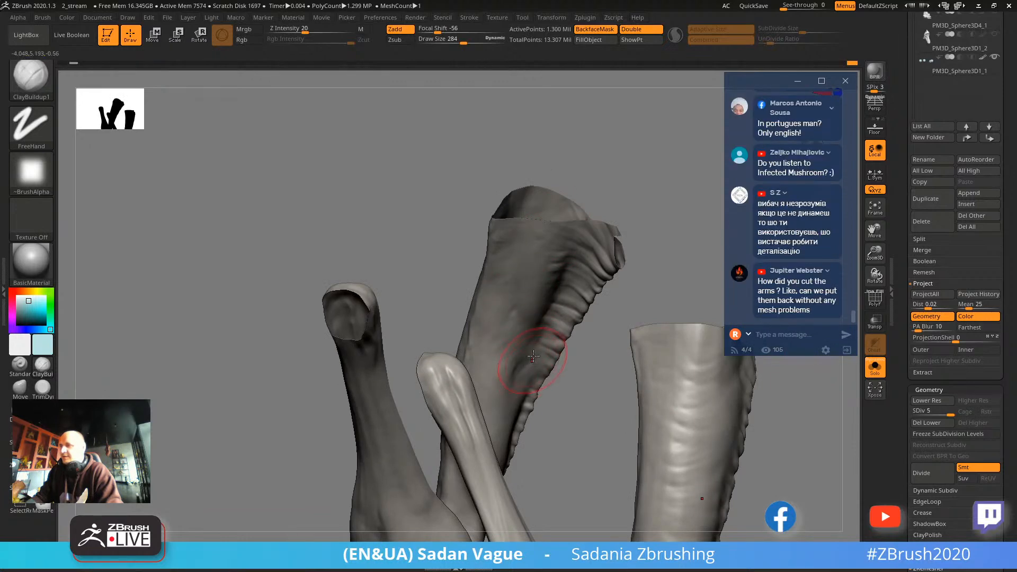
right_drag(530, 380, 517, 334)
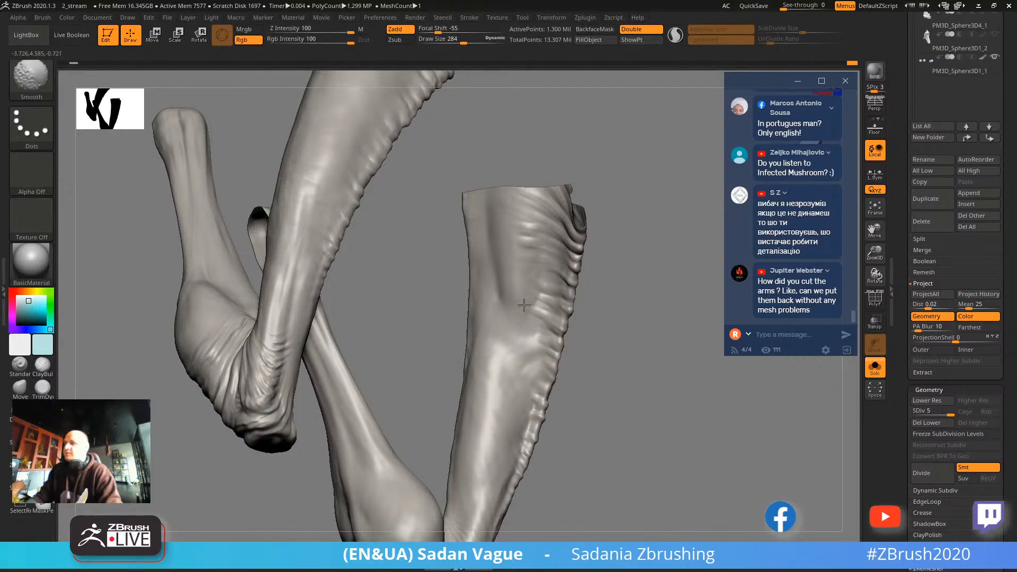
right_drag(601, 374, 590, 235)
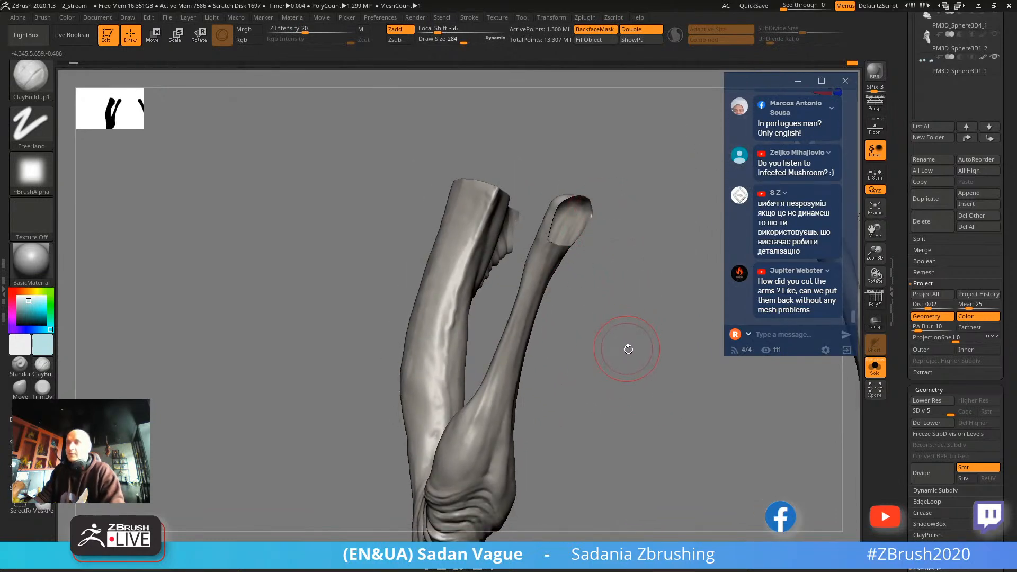
Turn on PolyFrame and switch the visibility between the bent leg's polygroup and the full creature.
click(876, 300)
right_drag(612, 403, 541, 394)
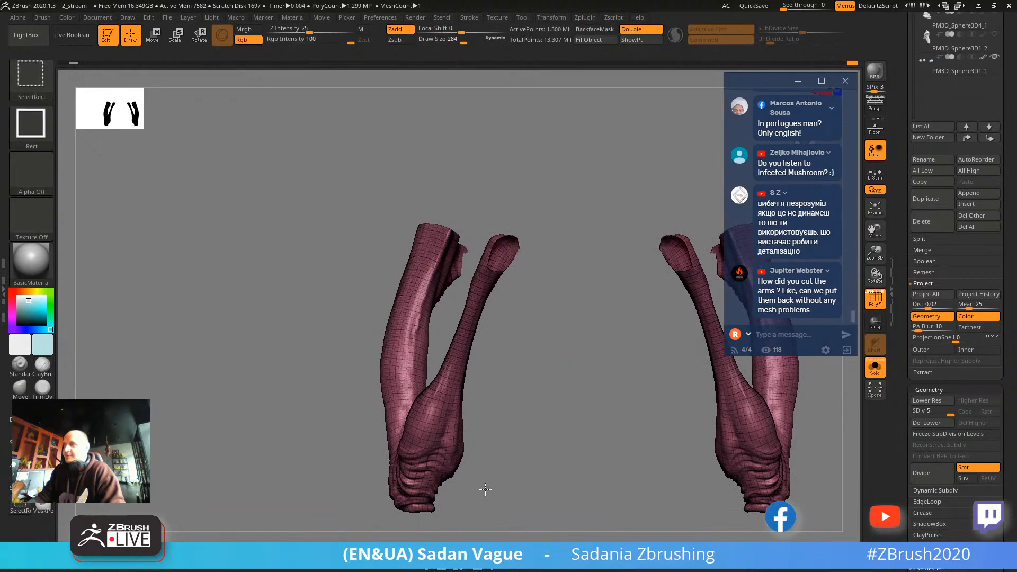
ctrl+shift+click(469, 436)
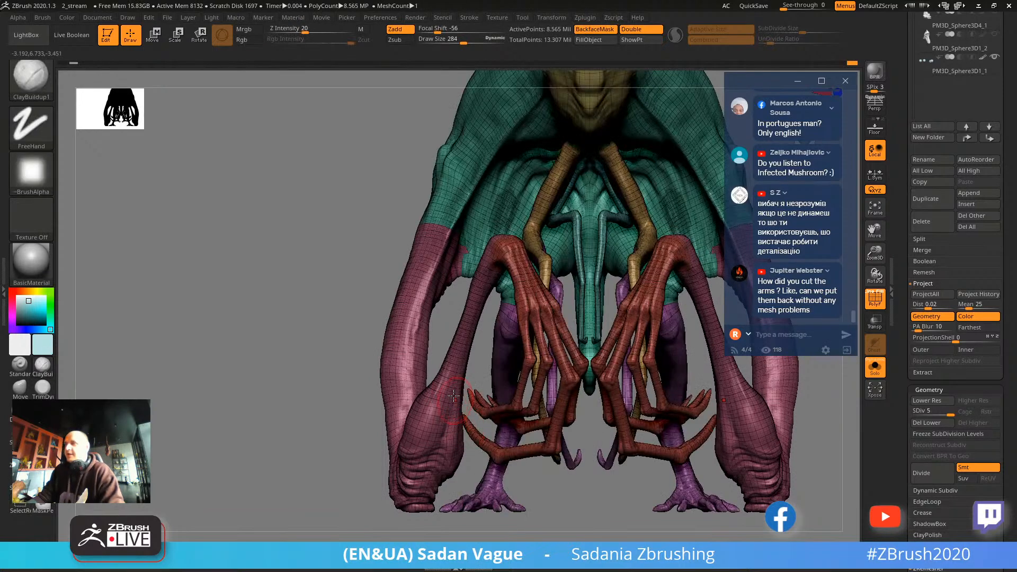
ctrl+shift+click(392, 352)
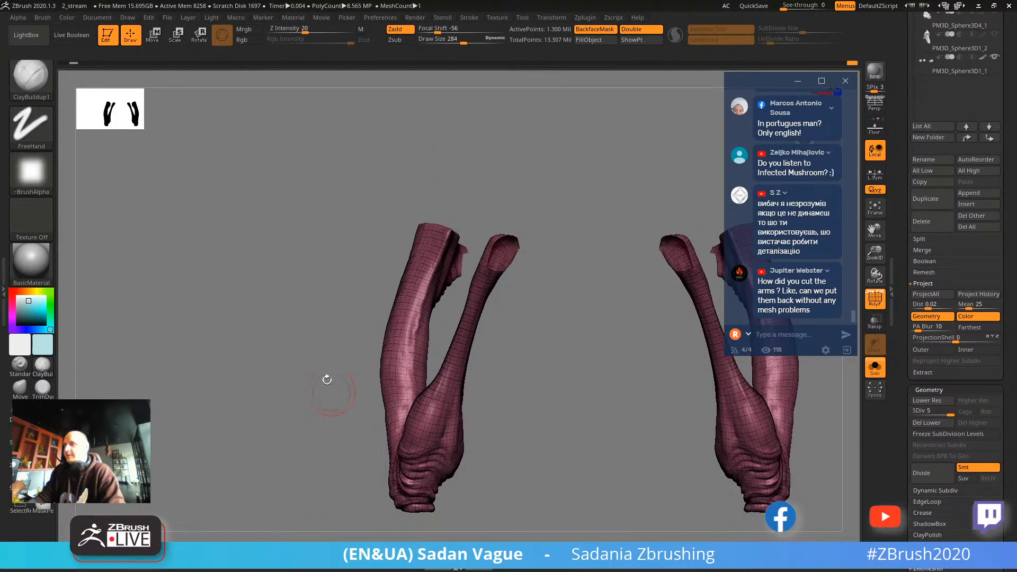
key(ctrl+shift)
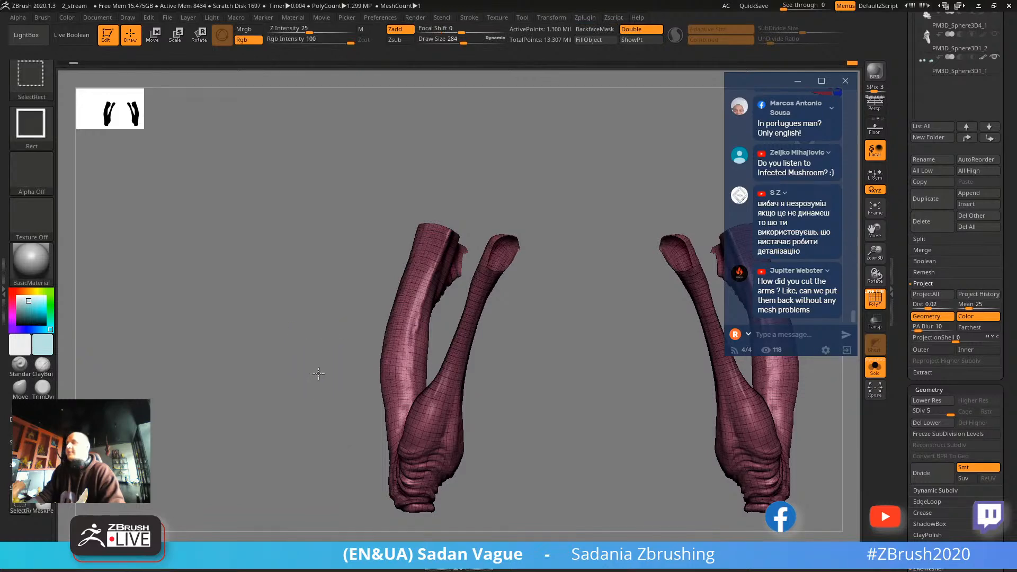
ctrl+shift+click(354, 414)
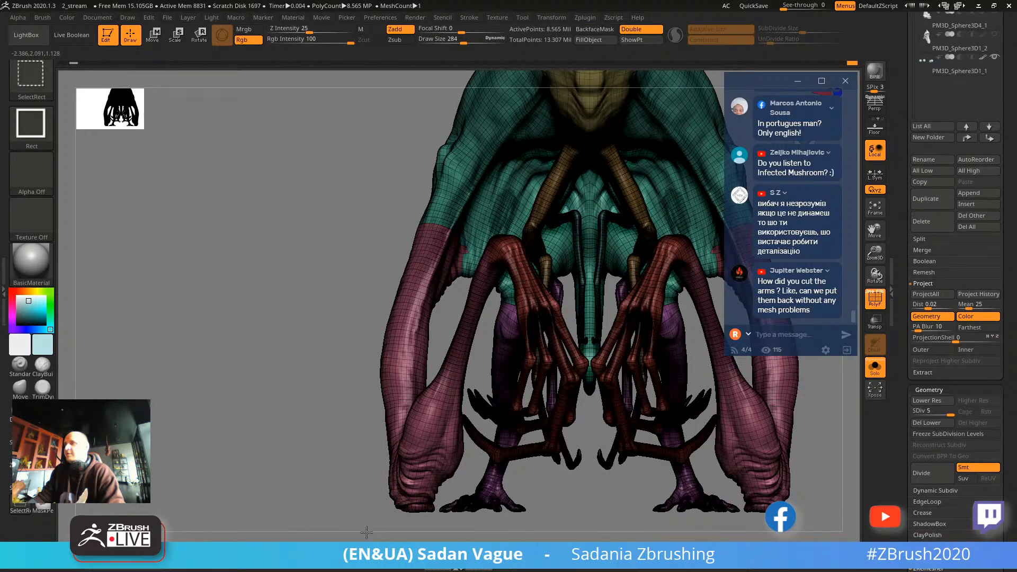
Isolate the torso polygroup, then invert the visibility to examine the remaining polygroups.
mouse_move(365, 532)
mouse_down()
mouse_move(341, 332)
mouse_move(338, 486)
mouse_up()
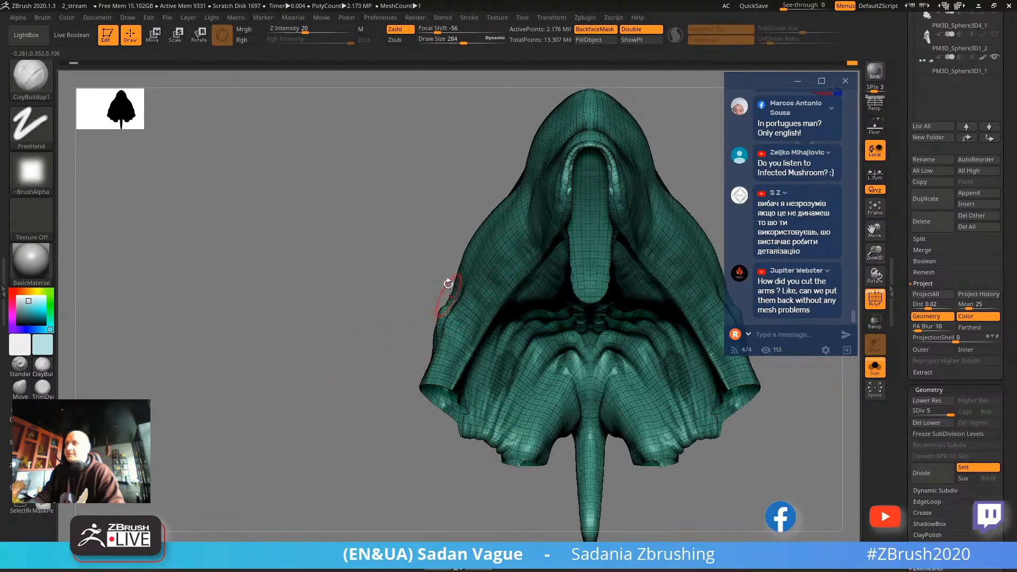
key(ctrl+shift)
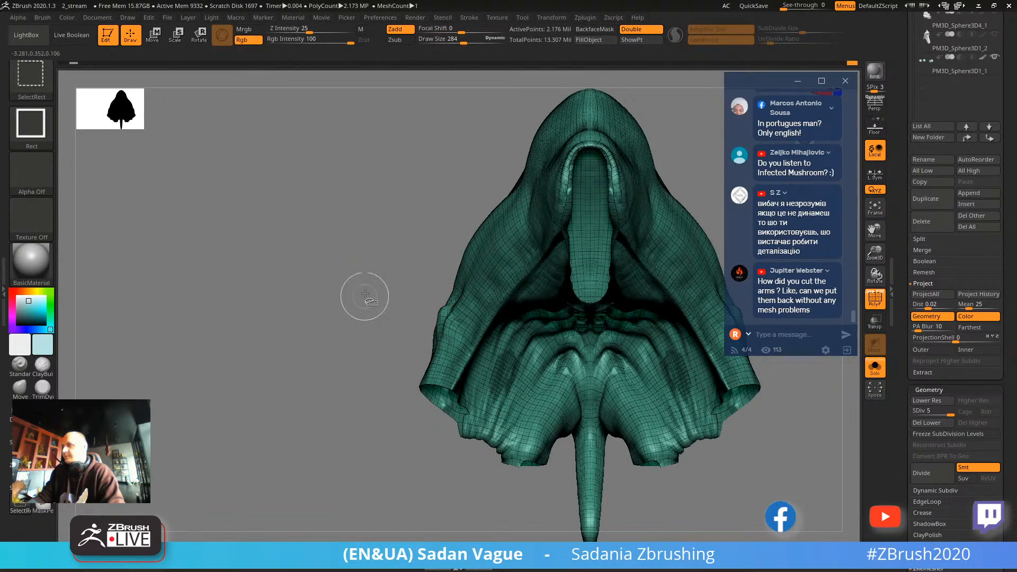
ctrl+shift+drag(372, 282, 411, 435)
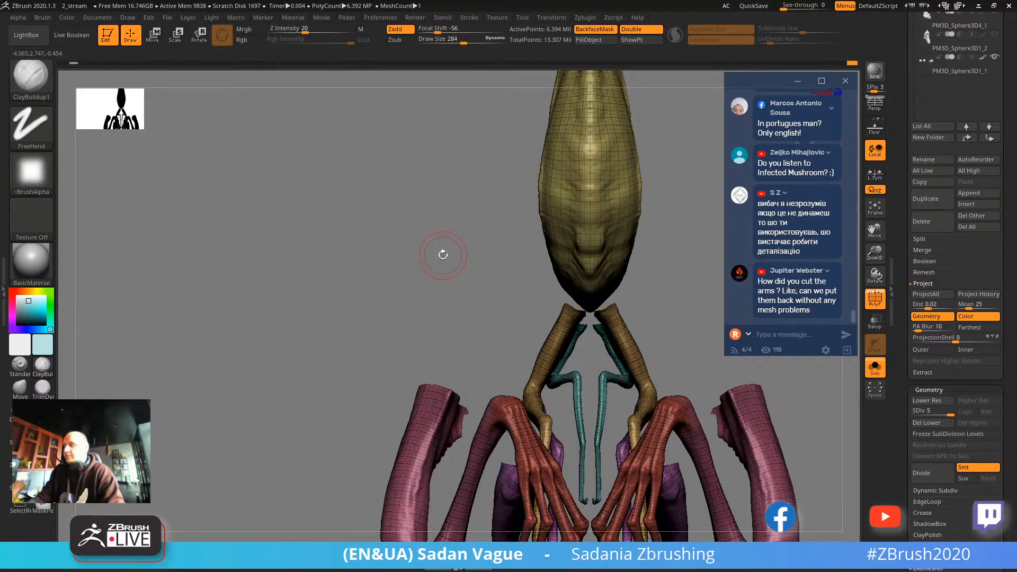
mouse_move(428, 278)
mouse_down()
mouse_move(503, 255)
mouse_move(482, 237)
mouse_up()
key(shift)
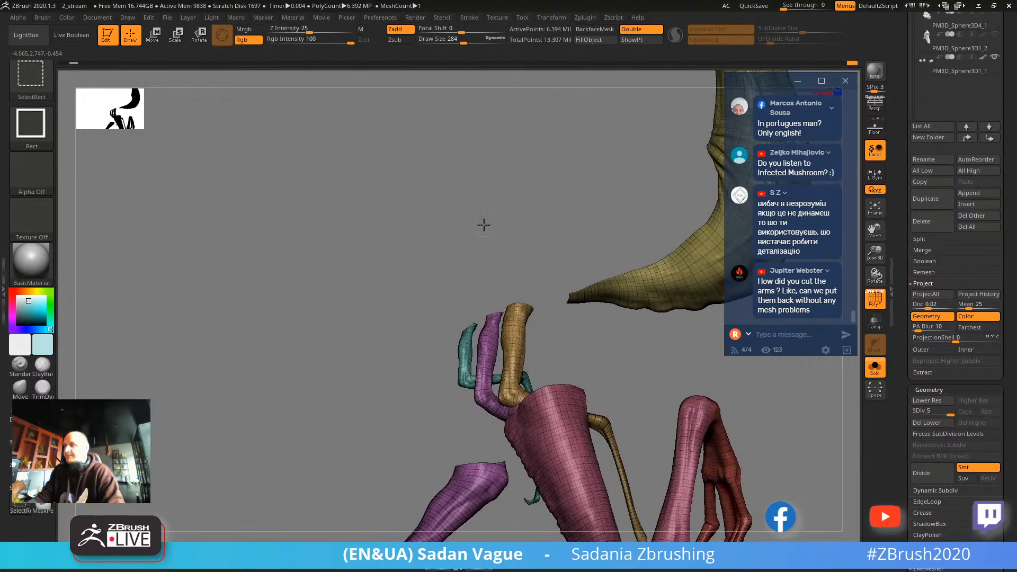
Unhide the full creature, isolate the bent leg's polygroup again and turn off PolyFrame.
ctrl+shift+click(424, 460)
mouse_move(424, 445)
mouse_down()
mouse_move(633, 345)
mouse_move(586, 242)
mouse_move(418, 313)
mouse_move(466, 256)
mouse_move(487, 285)
mouse_move(493, 370)
mouse_move(484, 216)
mouse_move(475, 259)
mouse_up()
ctrl+shift+click(404, 387)
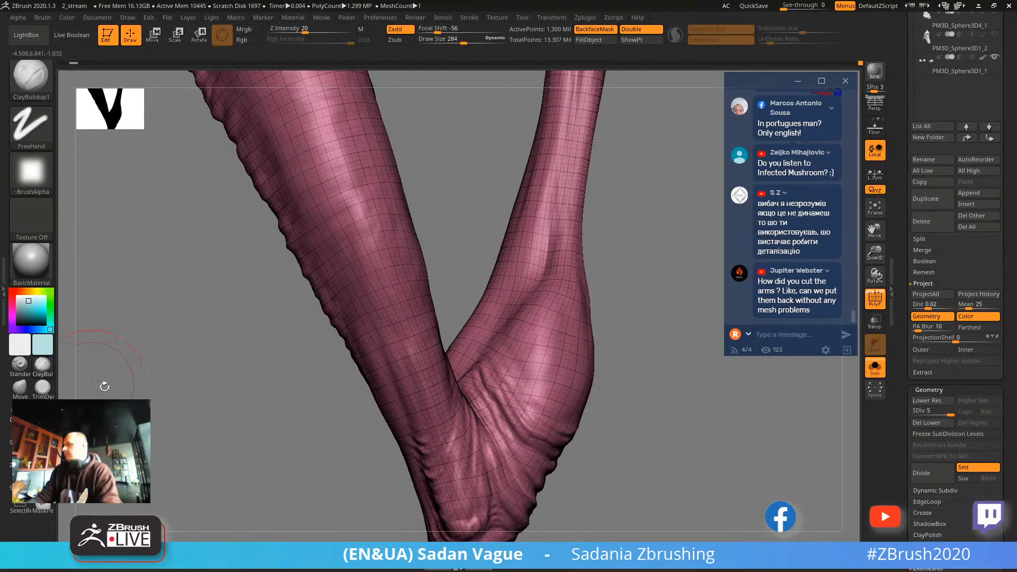
key(shift+f)
Sculpt the bulge of the thinner leg segment above the wrinkled crook with ClayBuildup at draw size 196.
key(bracketleft)
key(bracketleft)
key(bracketleft)
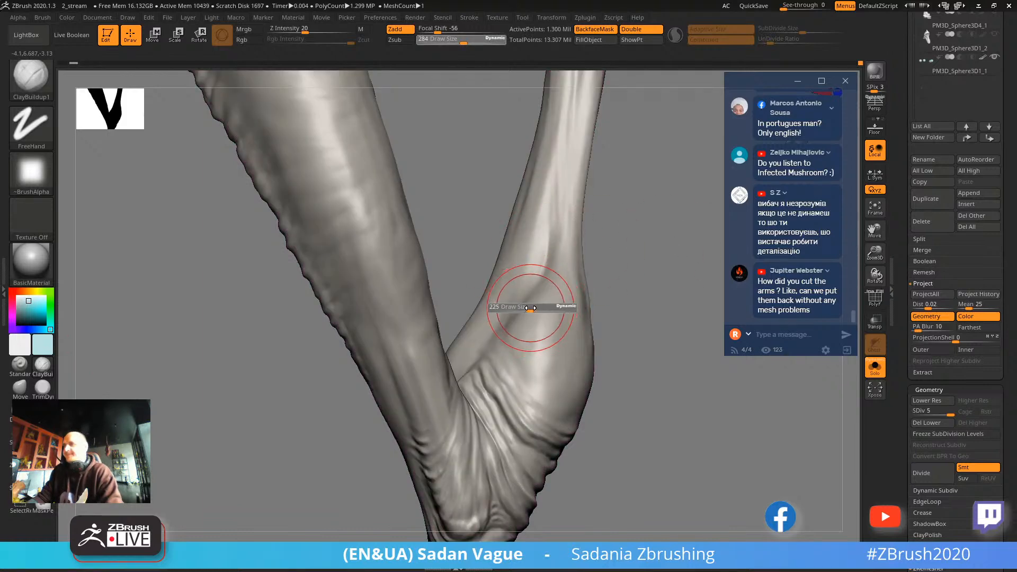
key(bracketright)
key(bracketright)
key(bracketright)
mouse_move(527, 302)
mouse_down()
mouse_move(530, 286)
mouse_move(502, 335)
mouse_move(529, 297)
mouse_move(515, 313)
mouse_up()
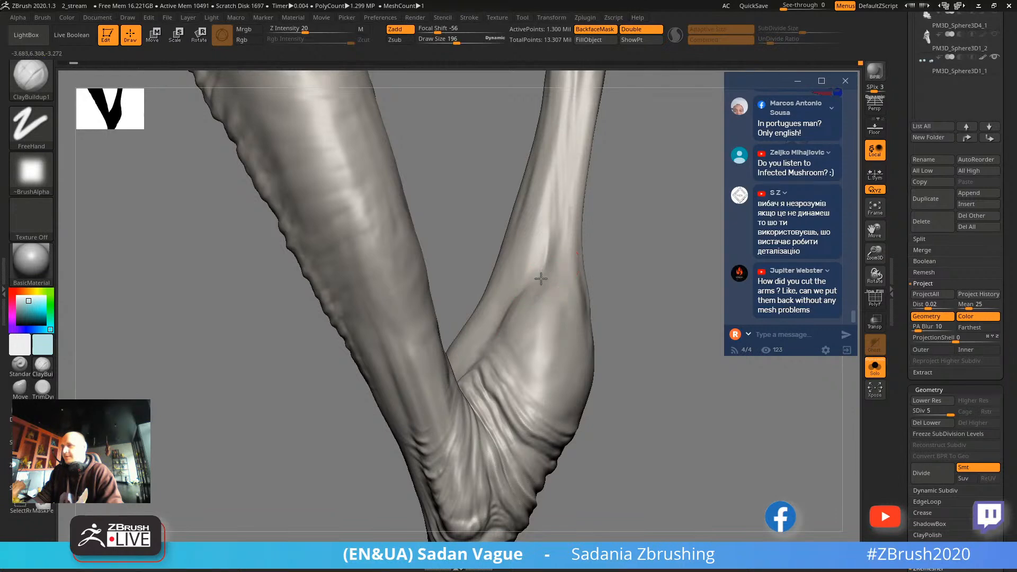
drag(541, 279, 546, 276)
Unhide the full creature and bring the hip and upper legs into close view.
mouse_move(625, 236)
alt+mouse_down()
mouse_move(628, 267)
mouse_move(672, 277)
alt+mouse_up()
ctrl+shift+click(639, 257)
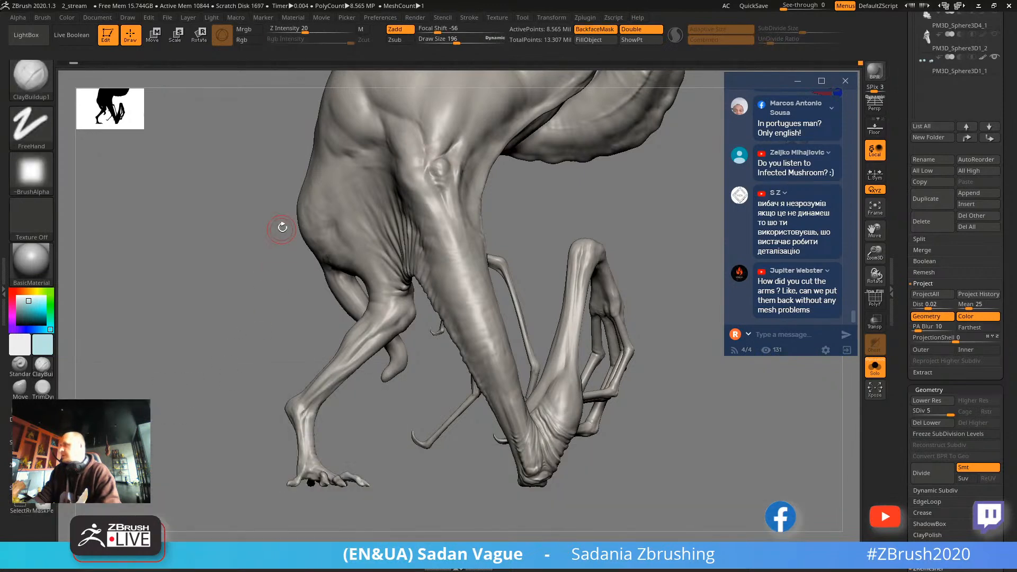
mouse_move(256, 166)
alt+mouse_down()
mouse_move(318, 273)
mouse_move(325, 306)
mouse_move(297, 411)
mouse_move(268, 387)
alt+mouse_up()
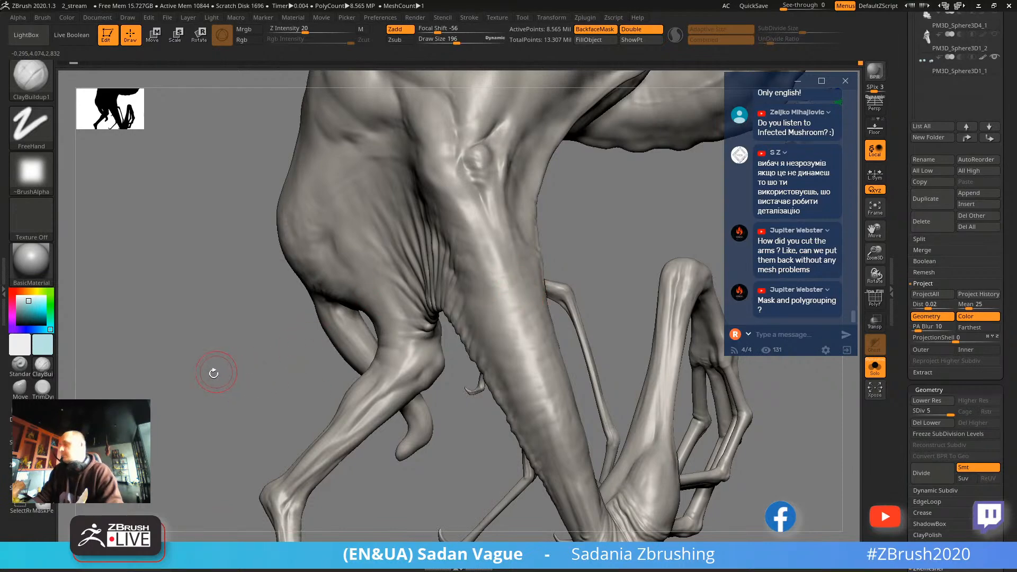
Turn on PolyFrame over the full creature and isolate the pink polygroup of the bent legs.
mouse_move(212, 368)
mouse_down()
mouse_move(273, 344)
mouse_move(268, 418)
mouse_move(211, 370)
mouse_move(254, 399)
mouse_move(219, 285)
mouse_move(203, 351)
mouse_up()
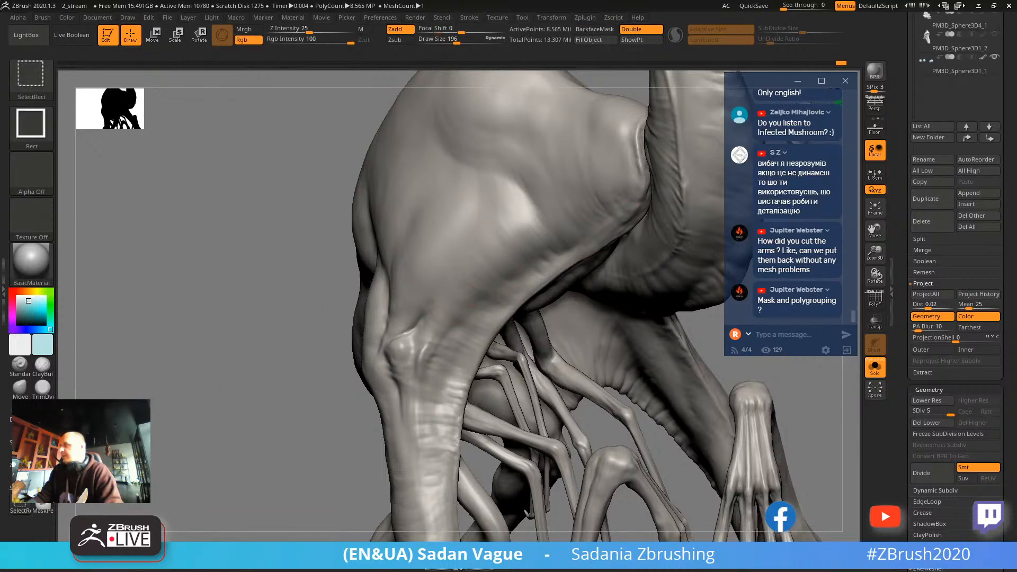
mouse_move(280, 418)
mouse_down()
mouse_move(228, 484)
mouse_move(277, 480)
mouse_up()
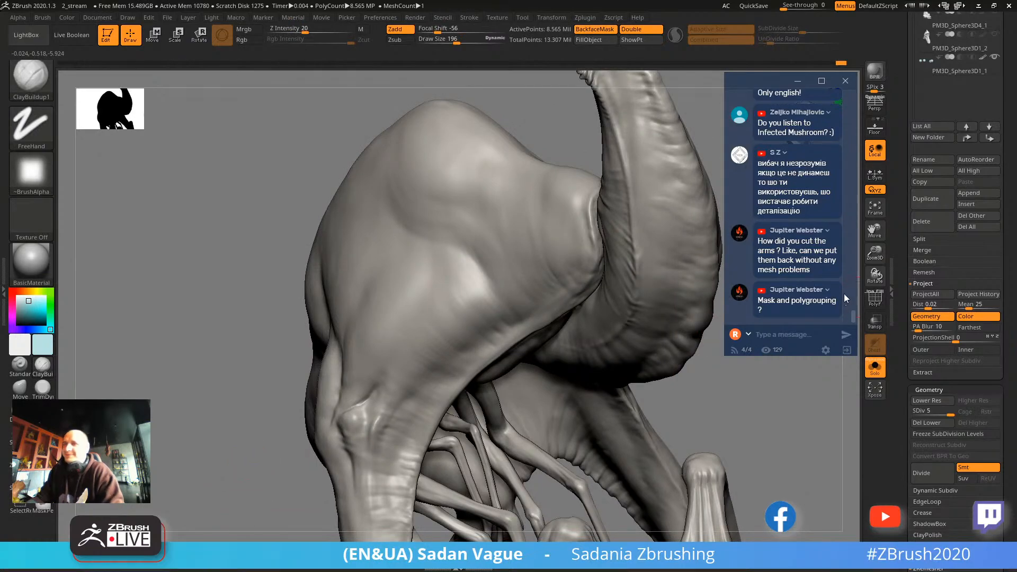
click(862, 300)
drag(748, 419, 741, 361)
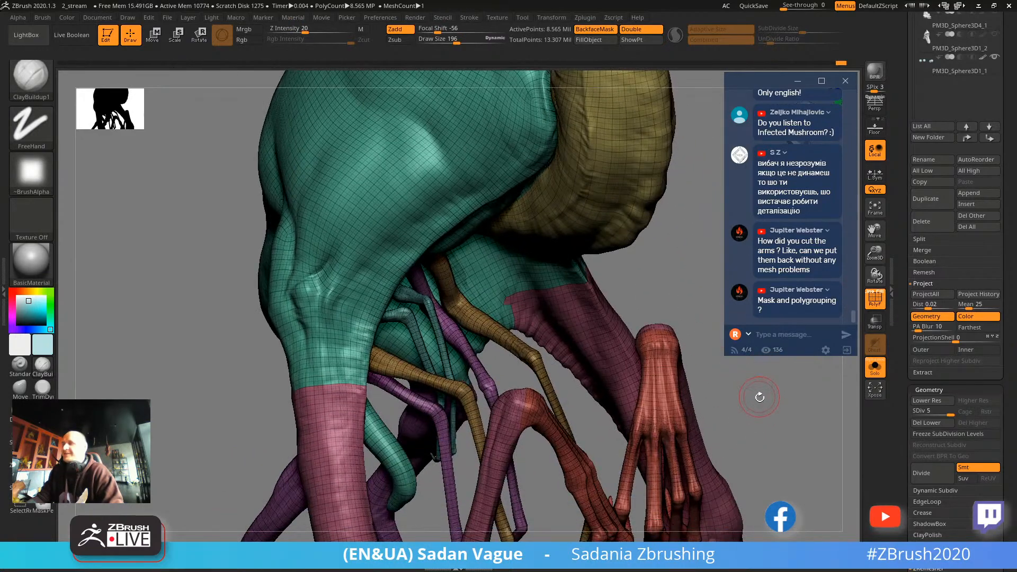
mouse_move(759, 397)
mouse_down()
mouse_move(601, 326)
mouse_move(580, 175)
mouse_move(637, 218)
mouse_move(659, 200)
mouse_move(643, 243)
mouse_move(654, 261)
mouse_move(577, 283)
mouse_move(297, 415)
mouse_move(424, 325)
mouse_up()
key(ctrl+shift)
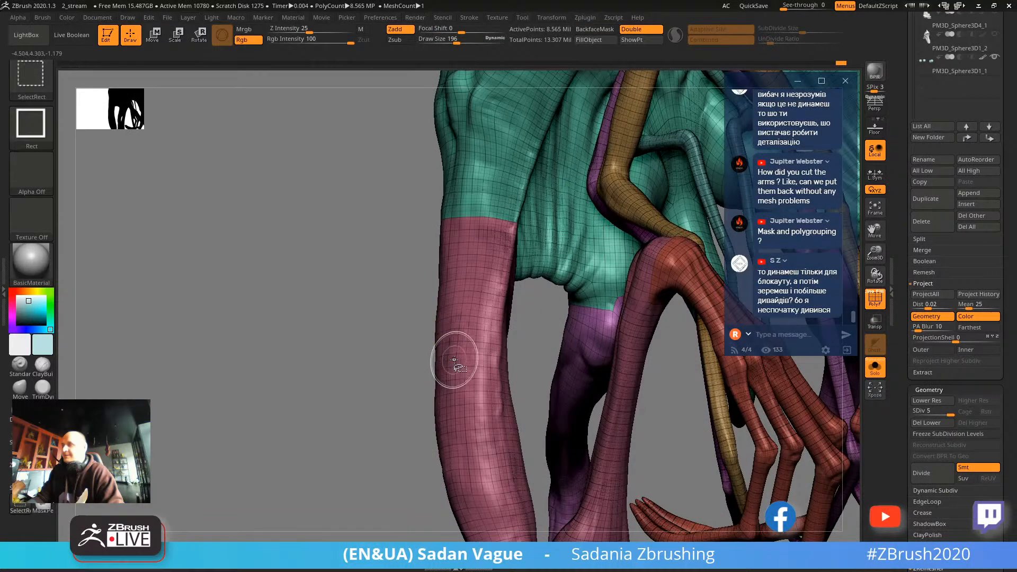
ctrl+shift+click(454, 360)
Turn off PolyFrame, then sculpt and smooth slanted skin folds on the broad upper leg segment with ClayBuildup at draw size 124.
drag(386, 415, 556, 339)
mouse_move(537, 238)
mouse_down()
mouse_move(645, 243)
mouse_move(670, 201)
mouse_move(574, 242)
mouse_up()
key(s)
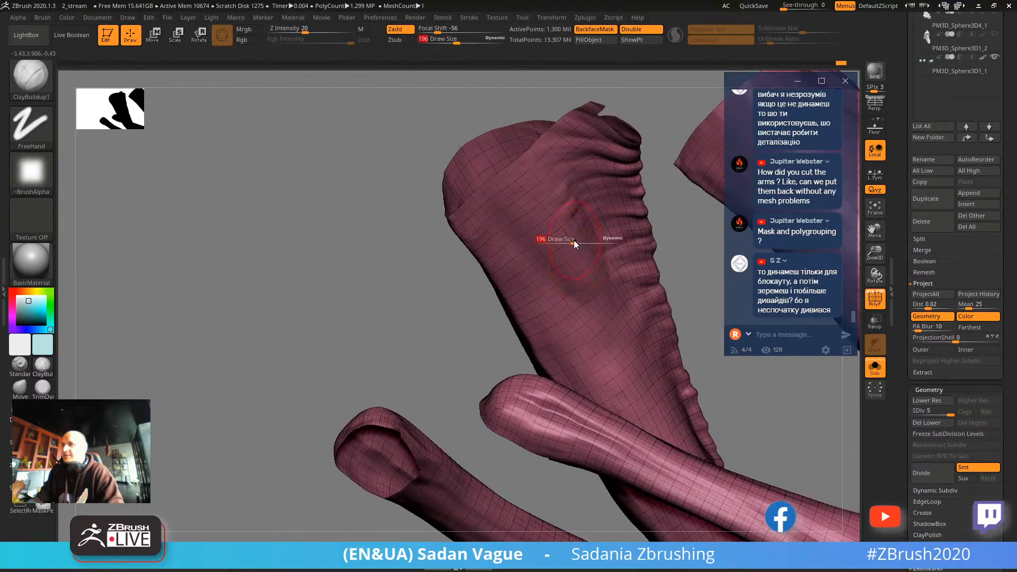
click(877, 296)
key(s)
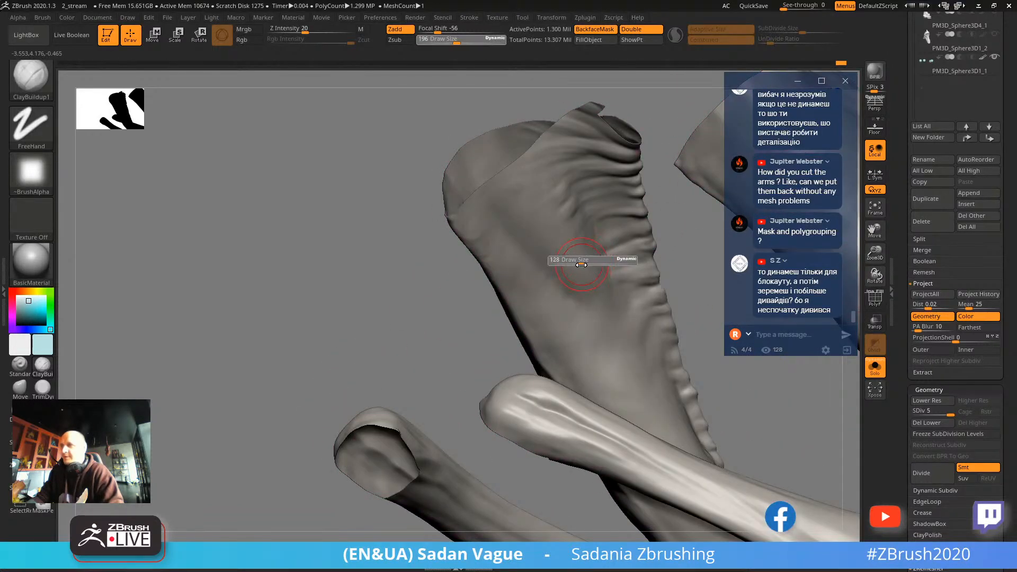
click(580, 263)
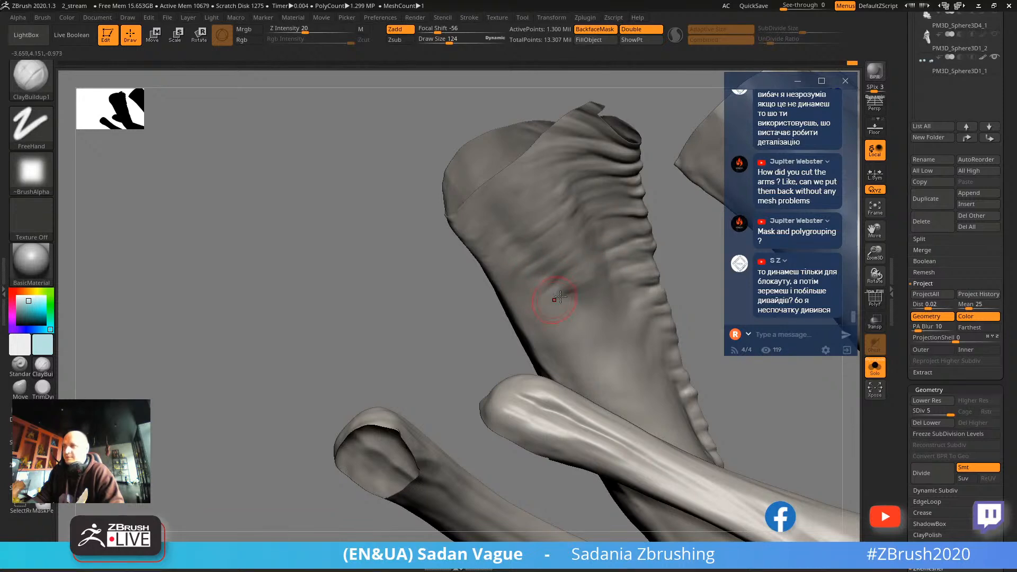
key(shift)
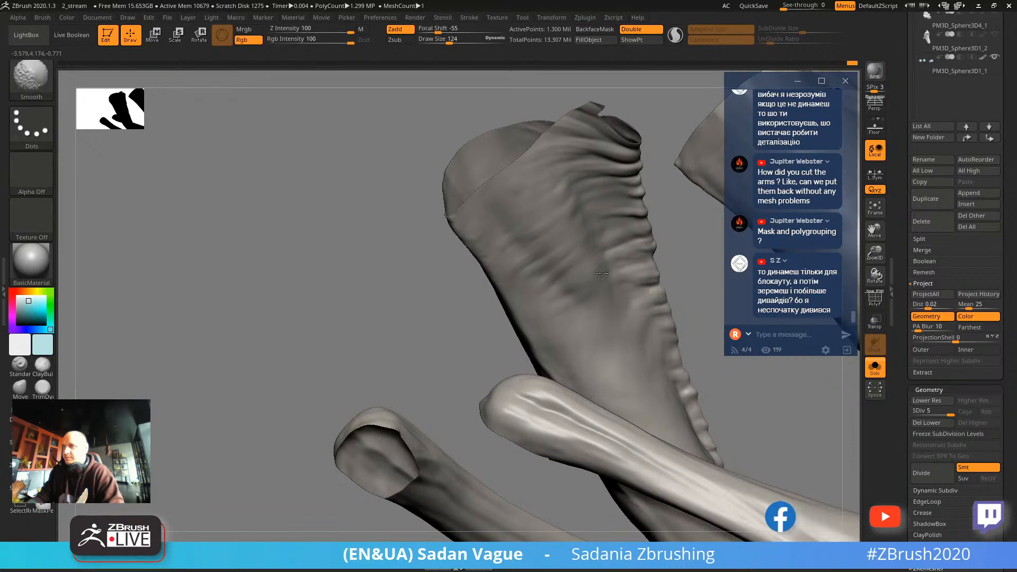
alt+right_drag(619, 220, 517, 268)
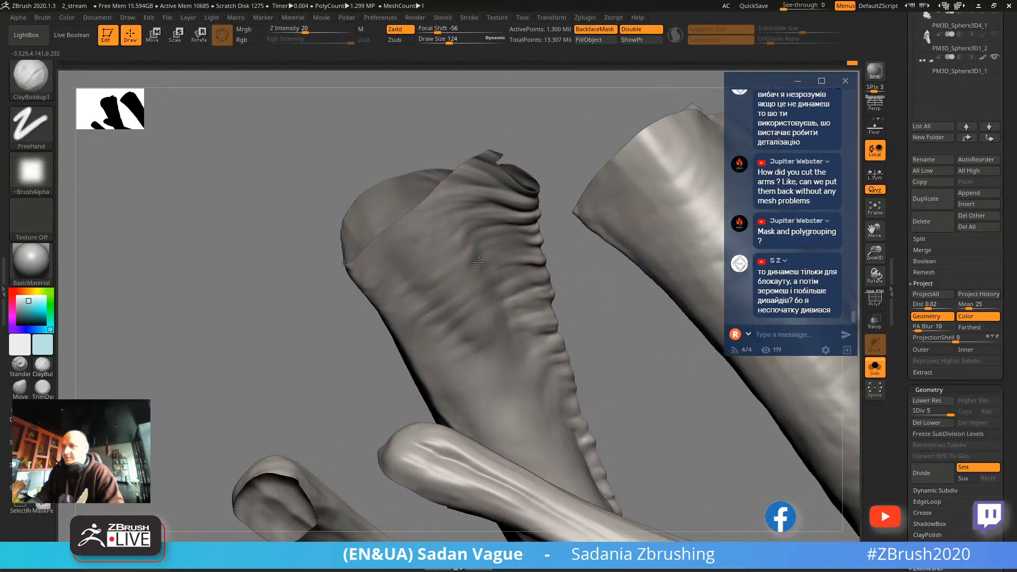
Enlarge the ClayBuildup brush to draw size 213 and bring the ridged inner edge of the bent leg into close view.
ctrl+right_drag(602, 344, 645, 152)
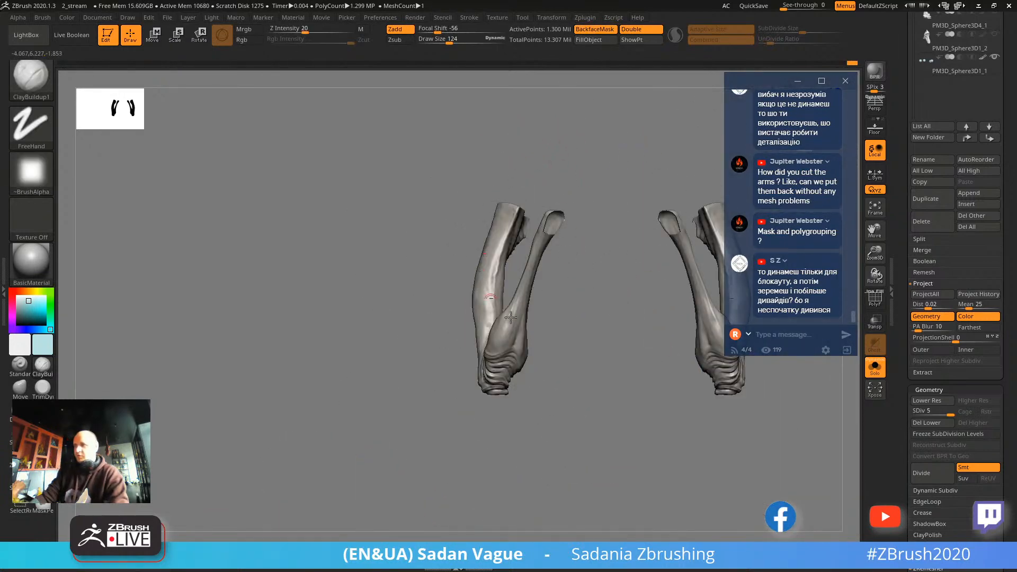
right_drag(598, 380, 594, 376)
mouse_move(517, 344)
ctrl+right_down()
mouse_move(615, 438)
mouse_move(658, 436)
mouse_move(627, 391)
ctrl+right_up()
key(s)
drag(541, 401, 551, 401)
mouse_move(552, 401)
right_down()
mouse_move(585, 317)
mouse_move(590, 271)
mouse_move(518, 290)
right_up()
right_drag(393, 457, 424, 431)
right_drag(667, 391, 639, 277)
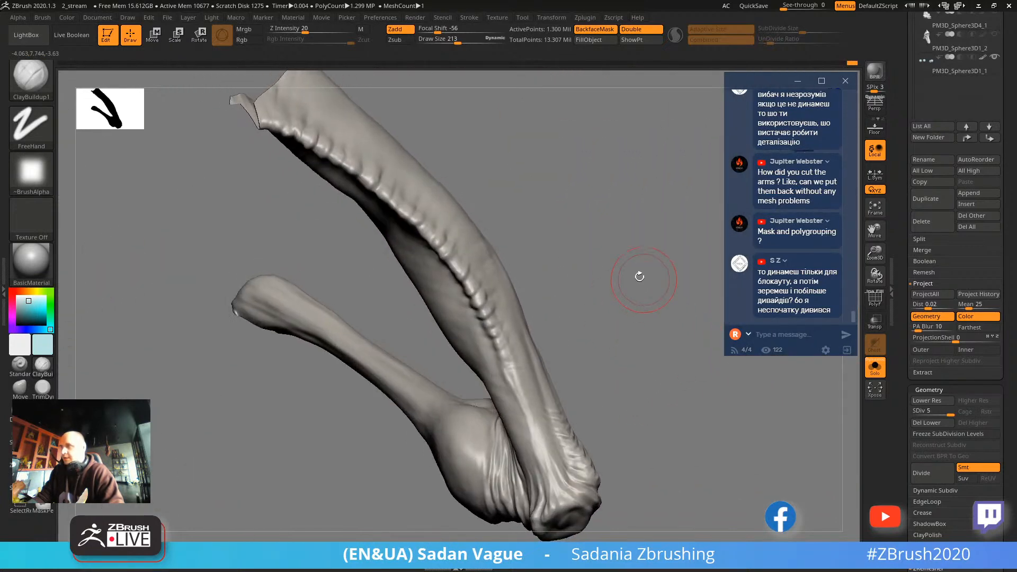
Refine the narrow lower stretch of the upper leg segment above the wrinkled joint with the Standard brush at draw size 158.
click(19, 364)
key(s)
key(s)
drag(519, 382, 514, 382)
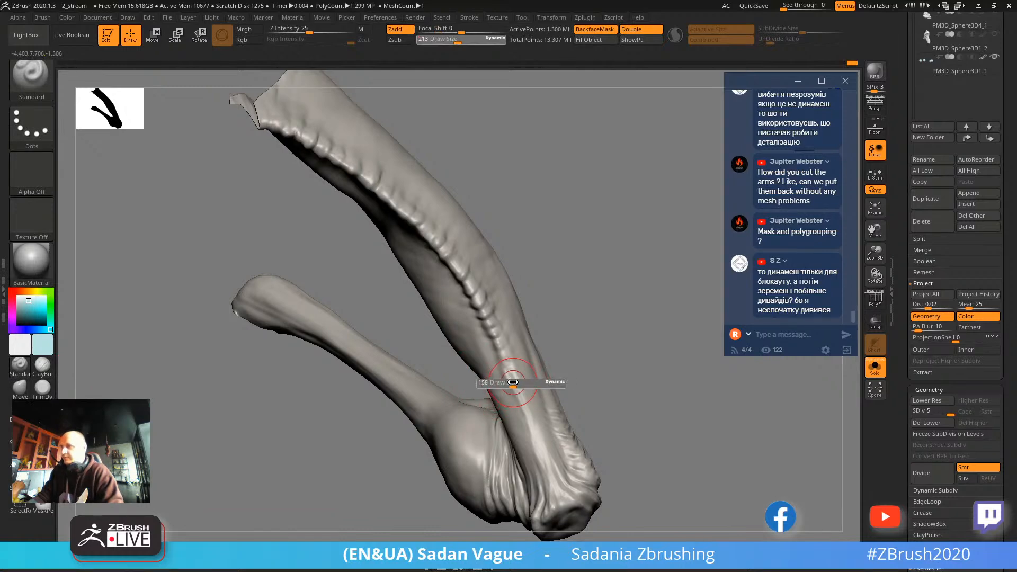
right_drag(578, 319, 551, 362)
right_drag(555, 470, 502, 373)
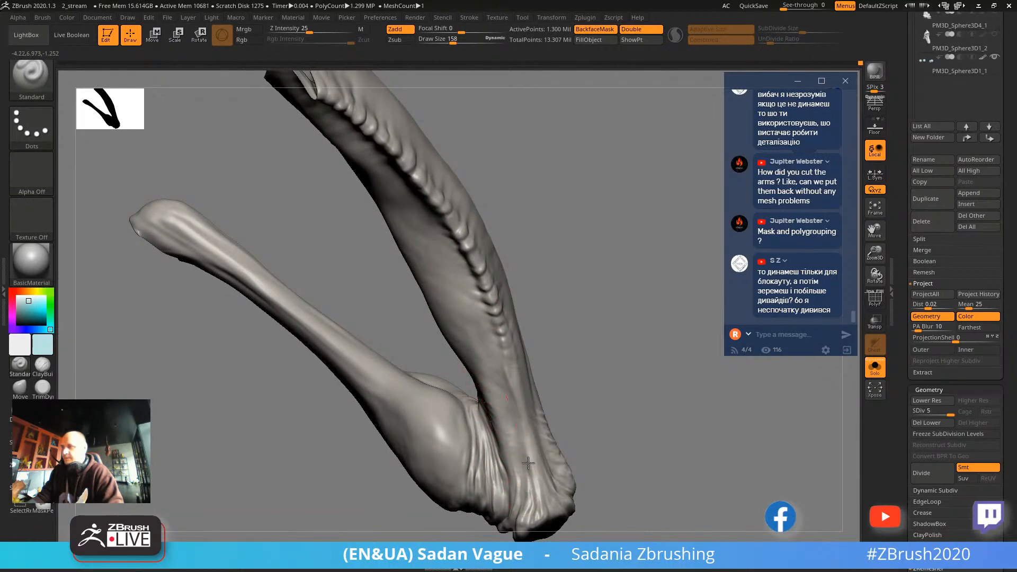
drag(566, 374, 499, 410)
mouse_move(572, 318)
mouse_down()
mouse_move(554, 329)
mouse_move(545, 270)
mouse_move(516, 266)
mouse_up()
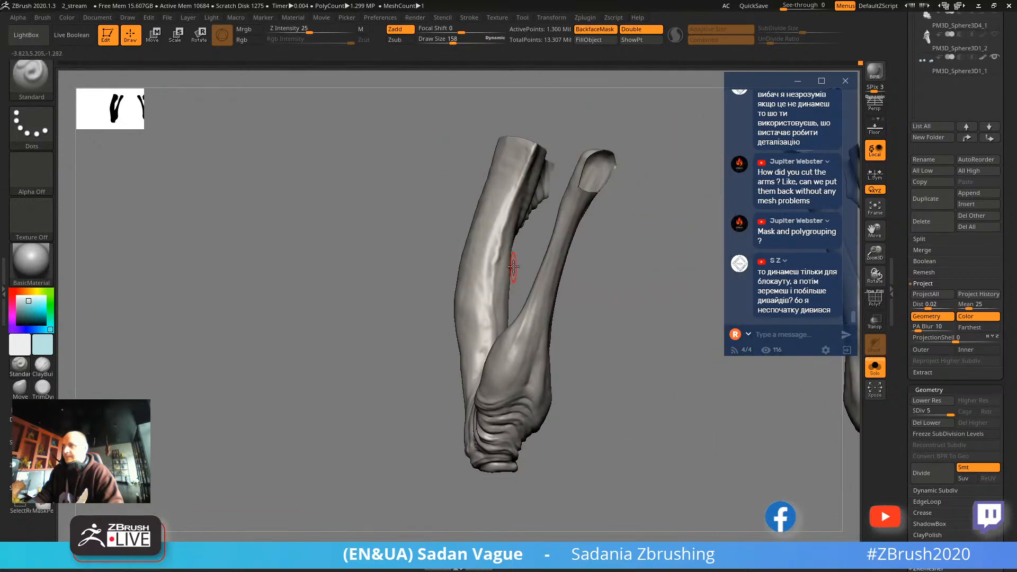
Build up the outer face of the thick leg segment with ClayBuildup at draw size 271 and smooth the surface.
click(43, 365)
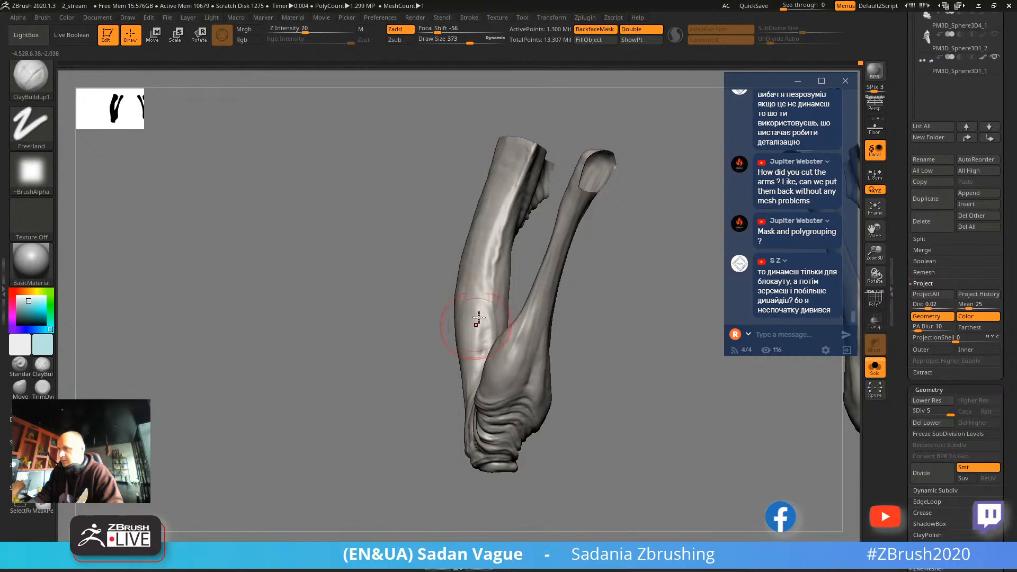
drag(413, 404, 454, 318)
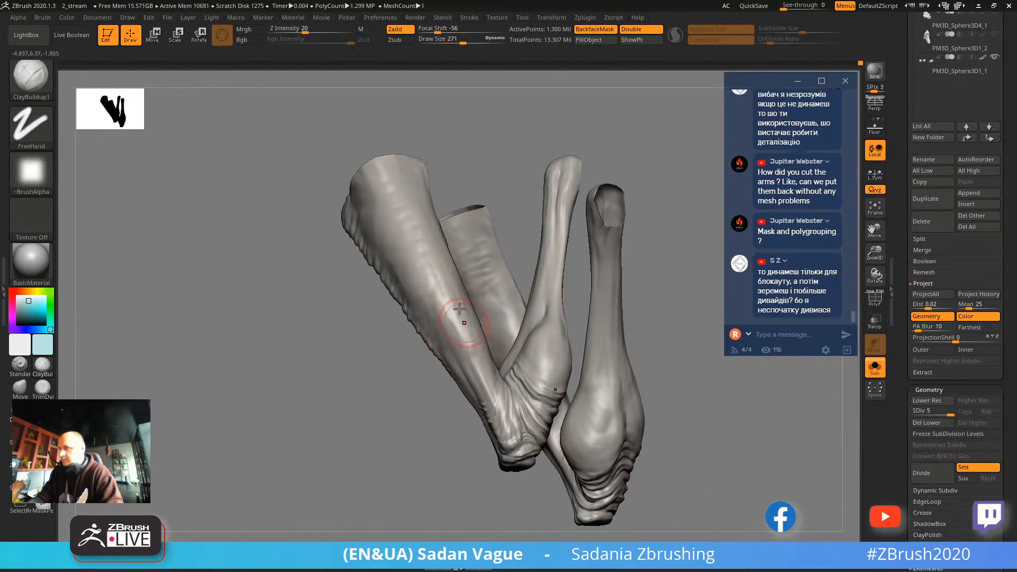
drag(466, 273, 448, 266)
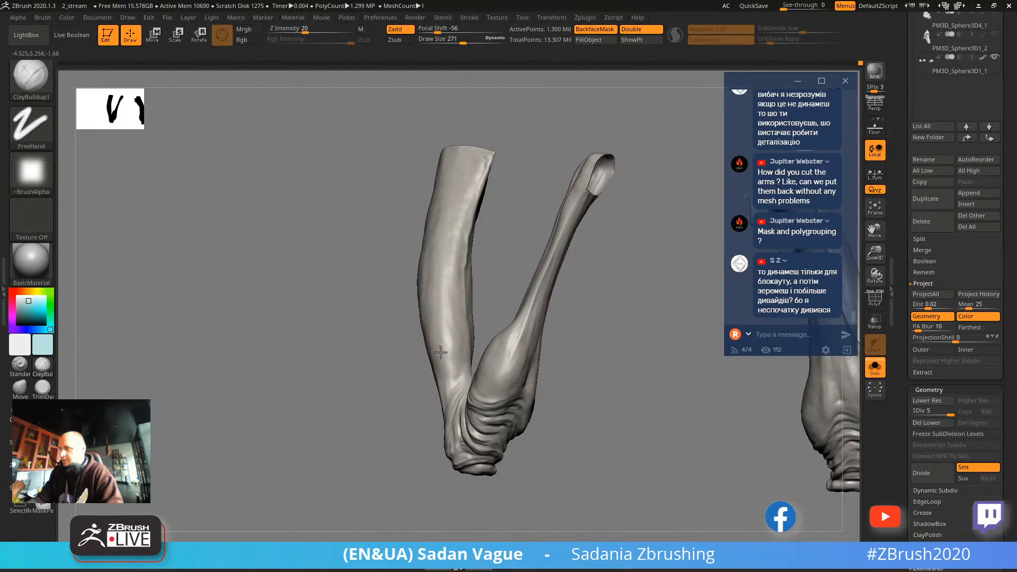
key(shift)
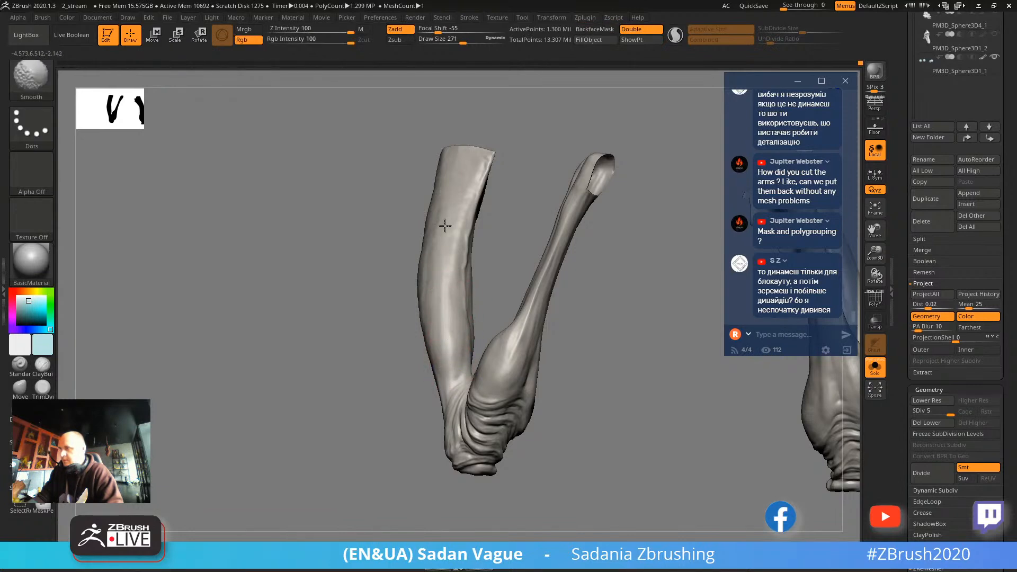
drag(397, 438, 371, 424)
Unhide the full creature, then isolate the torso polygroup.
key(ctrl+shift)
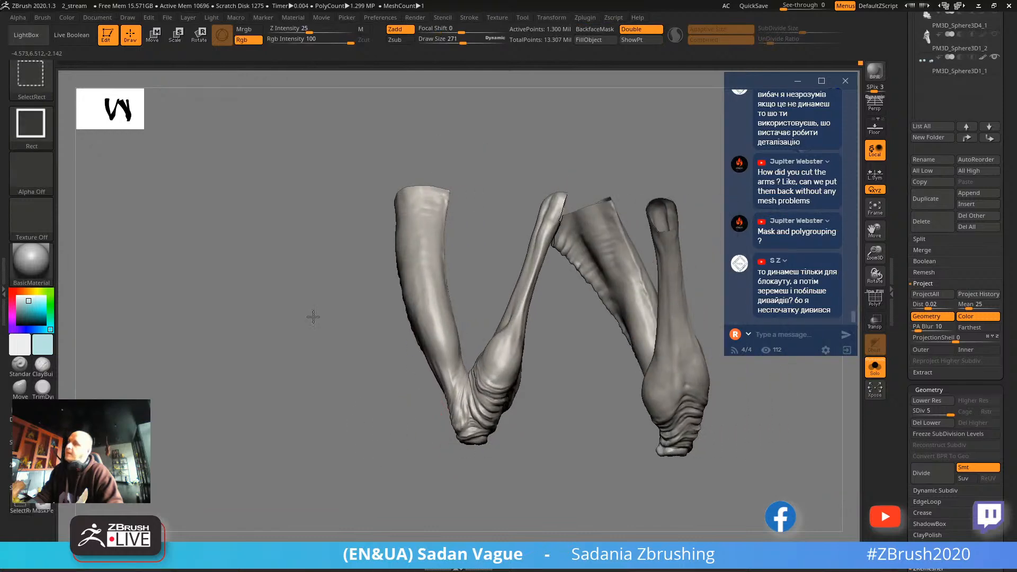
ctrl+shift+click(313, 317)
alt+drag(211, 341, 570, 337)
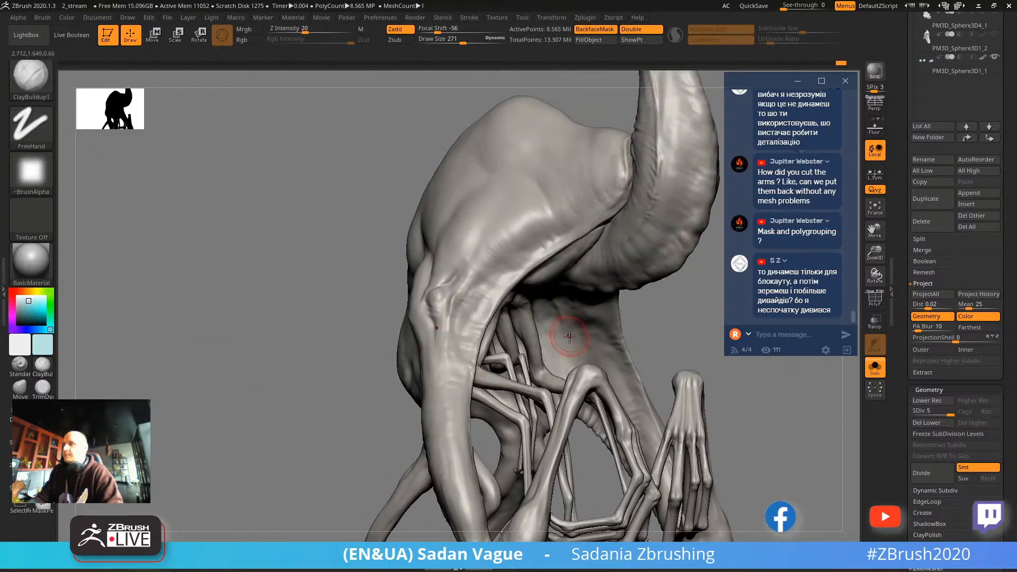
drag(670, 319, 436, 347)
key(ctrl+shift)
ctrl+shift+click(486, 285)
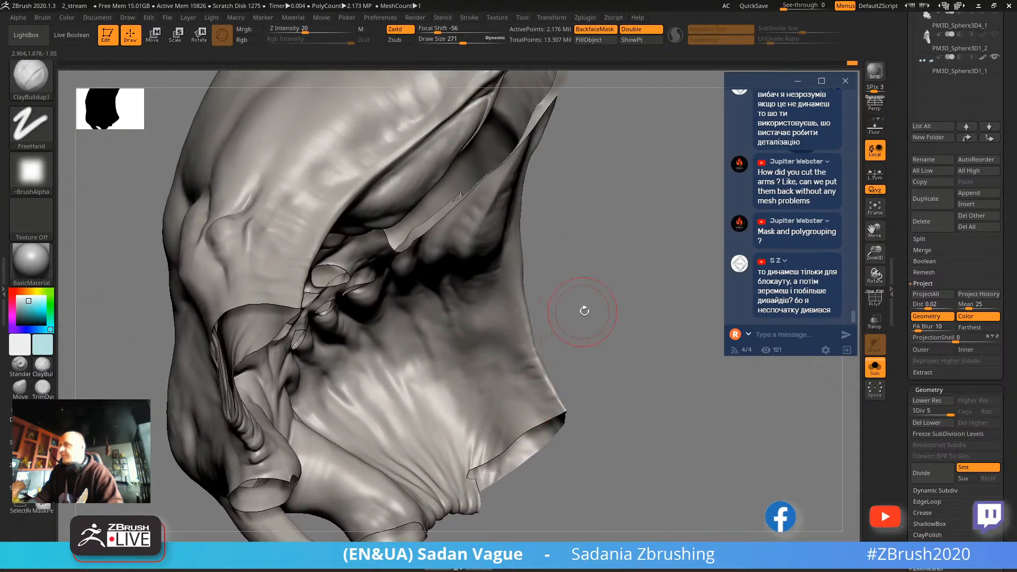
Smooth the crease along the torso's open neck edge at draw size 98, then unhide the full creature.
mouse_move(583, 304)
mouse_down()
mouse_move(577, 270)
mouse_move(572, 345)
mouse_move(618, 386)
mouse_move(395, 287)
mouse_move(358, 291)
mouse_up()
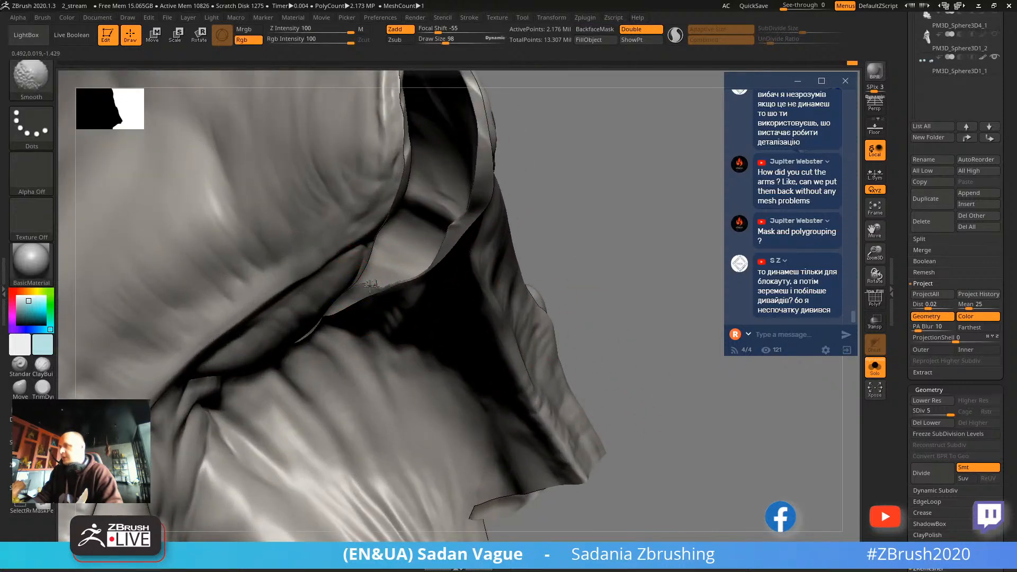
key(f)
drag(576, 241, 509, 186)
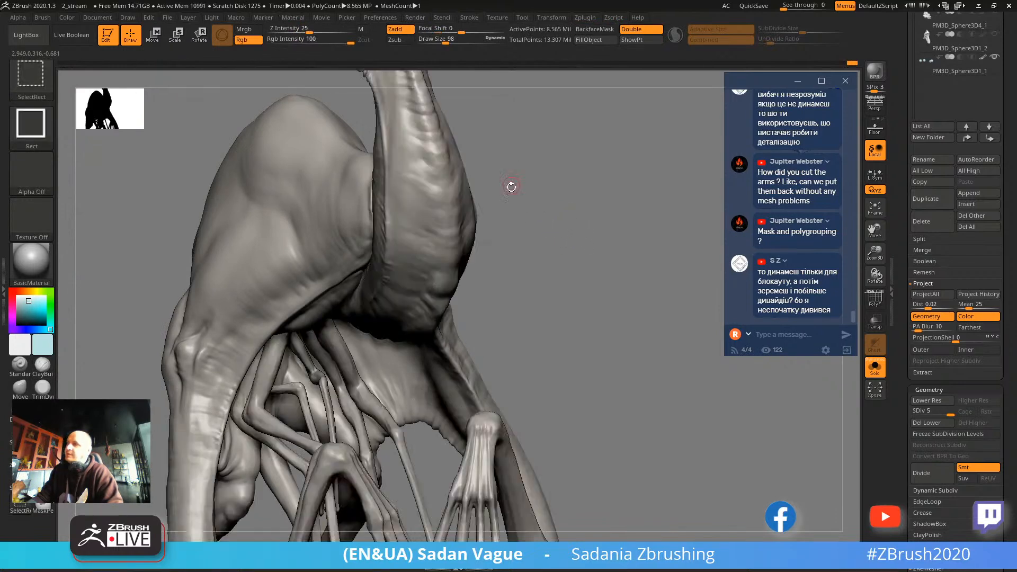
Sculpt and smooth the diagonal muscle fold on the torso above the hip with ClayBuildup at draw size 98.
drag(575, 278, 357, 420)
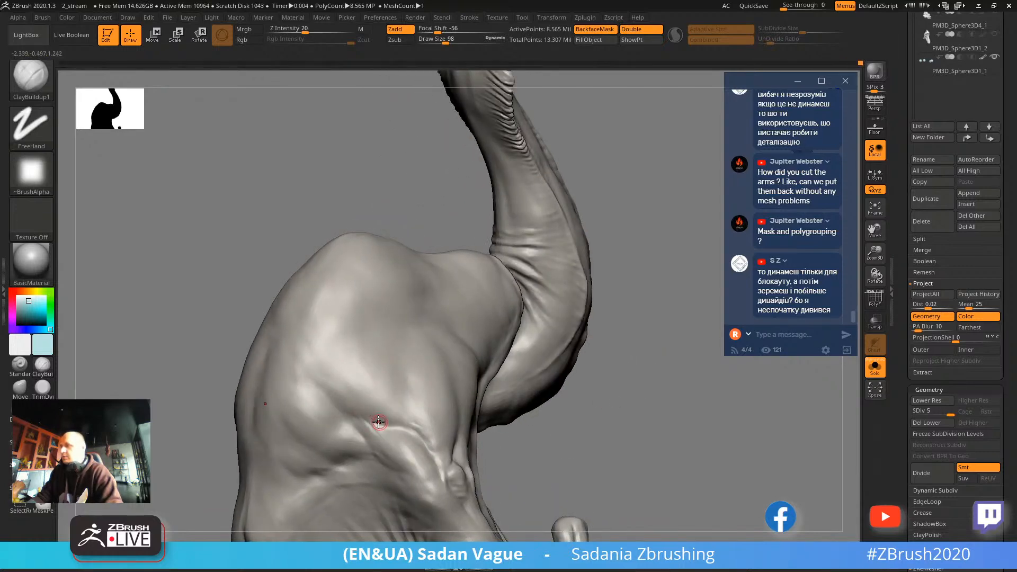
key(shift)
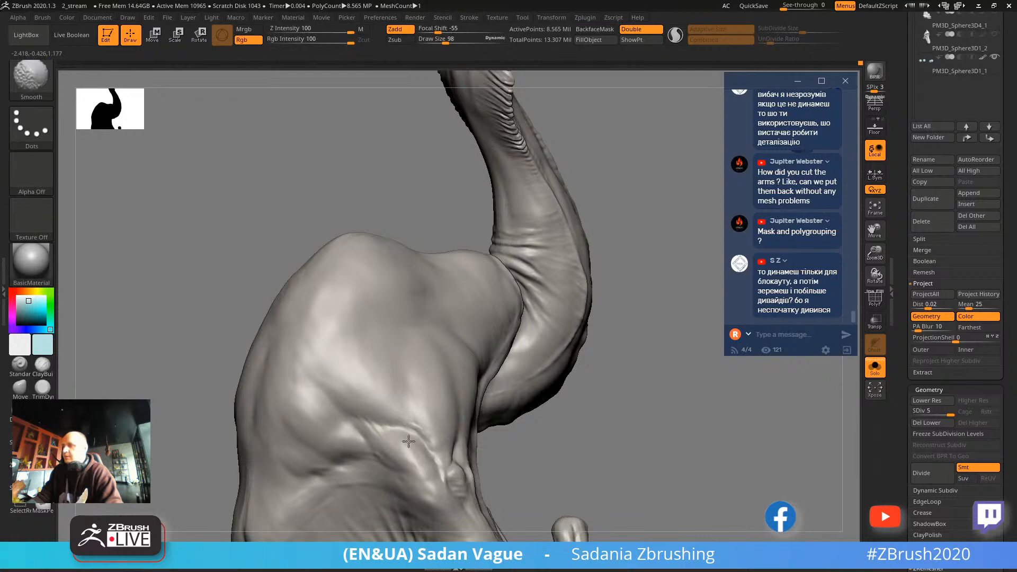
mouse_move(228, 424)
mouse_down()
mouse_move(268, 379)
mouse_move(205, 464)
mouse_move(431, 313)
mouse_up()
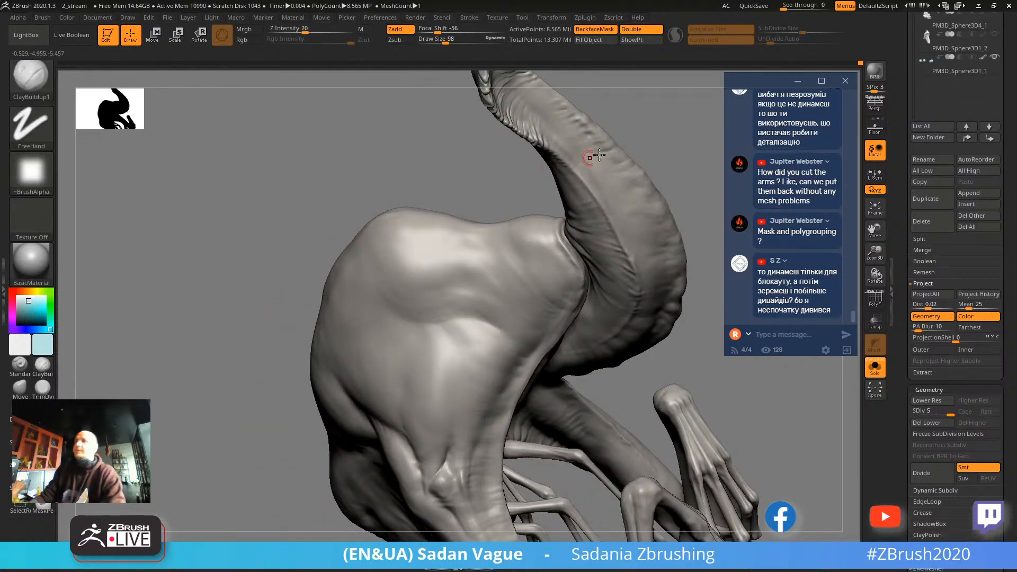
right_drag(595, 157, 647, 179)
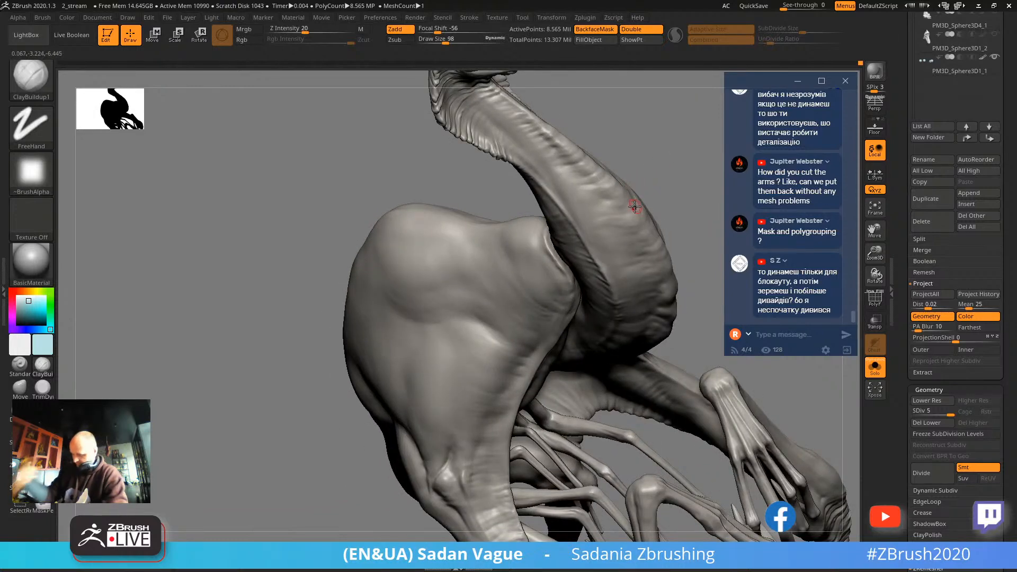
drag(634, 223, 644, 207)
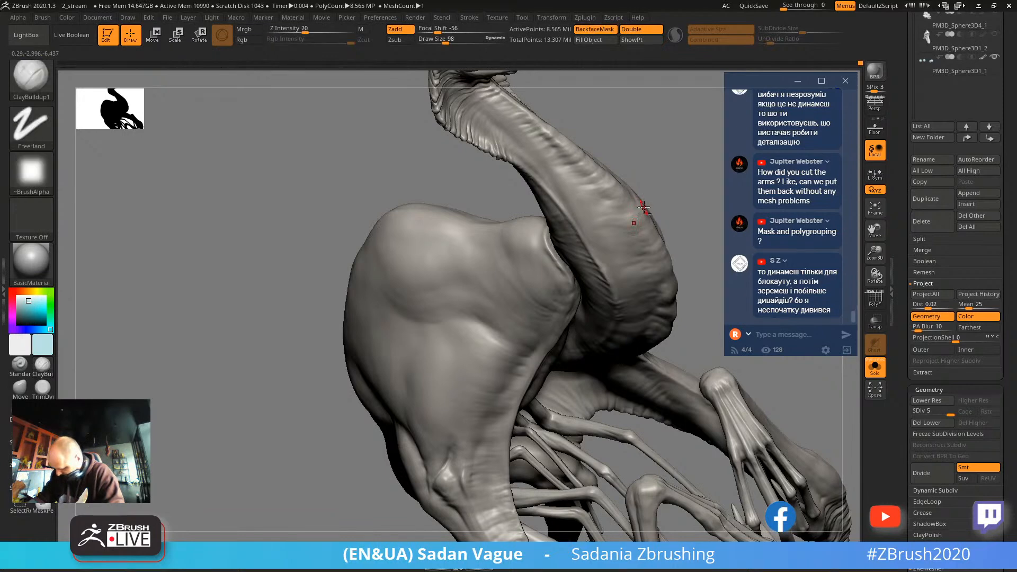
key(ctrl+z)
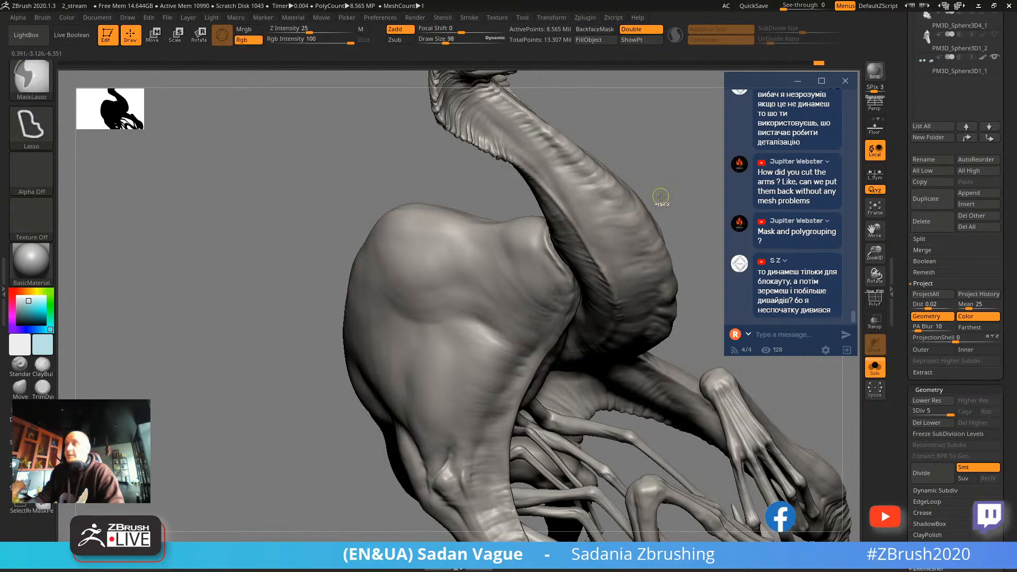
Sculpt slanted wrinkles along the inner side of the neck above its junction with the torso using ClayBuildup.
right_drag(619, 227, 447, 166)
mouse_move(498, 180)
mouse_down()
mouse_move(503, 212)
mouse_move(449, 191)
mouse_move(490, 218)
mouse_up()
right_drag(638, 208, 477, 239)
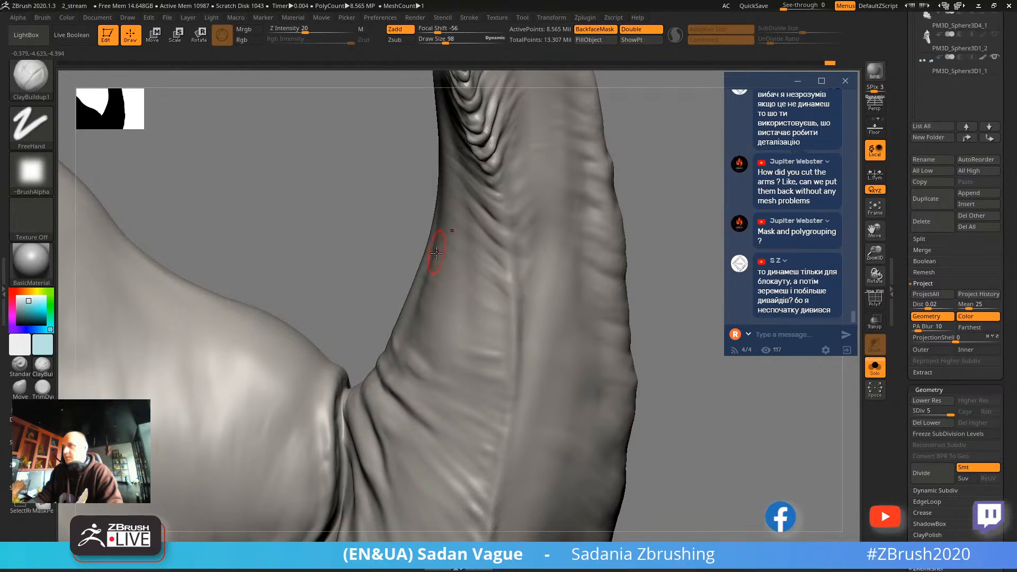
mouse_move(478, 283)
mouse_down()
mouse_move(515, 316)
mouse_move(486, 313)
mouse_move(513, 337)
mouse_move(482, 310)
mouse_move(509, 324)
mouse_move(503, 363)
mouse_move(512, 375)
mouse_up()
mouse_move(416, 335)
mouse_down()
mouse_move(424, 390)
mouse_move(409, 370)
mouse_move(499, 488)
mouse_up()
drag(449, 445, 486, 482)
Carve long wrinkles radiating from the crook between torso and neck toward the neck's outer ridge.
alt+right_drag(614, 393, 621, 230)
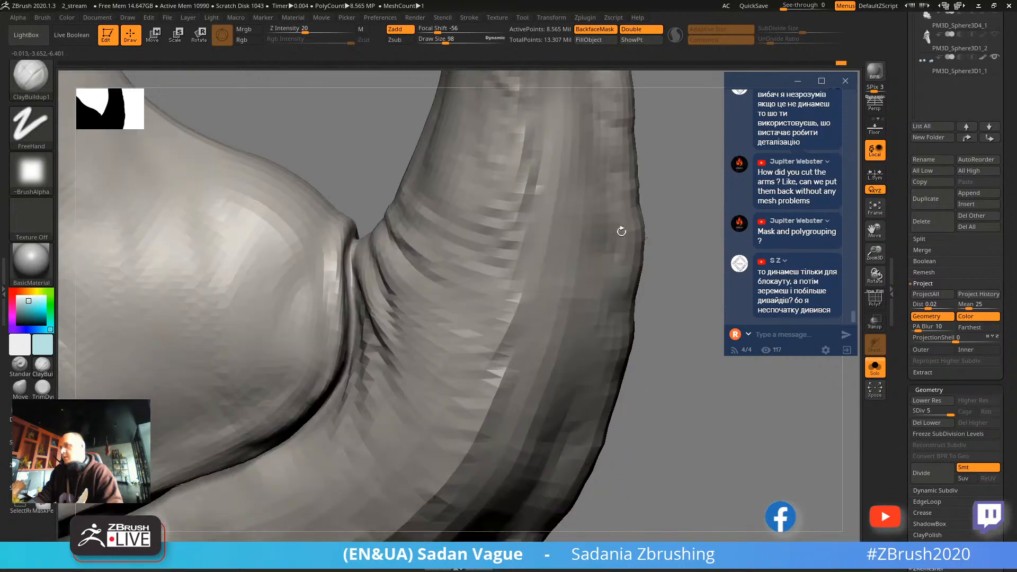
drag(395, 236, 496, 379)
mouse_move(405, 257)
mouse_down()
mouse_move(489, 405)
mouse_move(463, 459)
mouse_up()
drag(413, 319, 448, 418)
drag(410, 348, 431, 446)
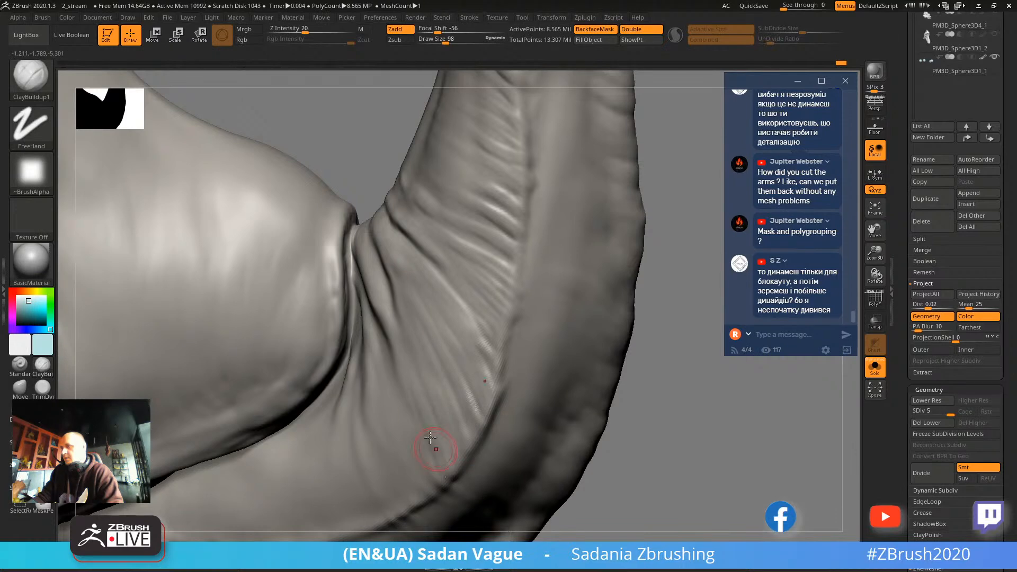
Continue the ClayBuildup wrinkles along the lower neck bend beneath the torso, running them down to the outer ridge.
drag(387, 326, 429, 484)
mouse_move(403, 424)
mouse_down()
mouse_move(423, 504)
mouse_move(404, 506)
mouse_up()
drag(376, 454, 390, 526)
drag(360, 440, 376, 514)
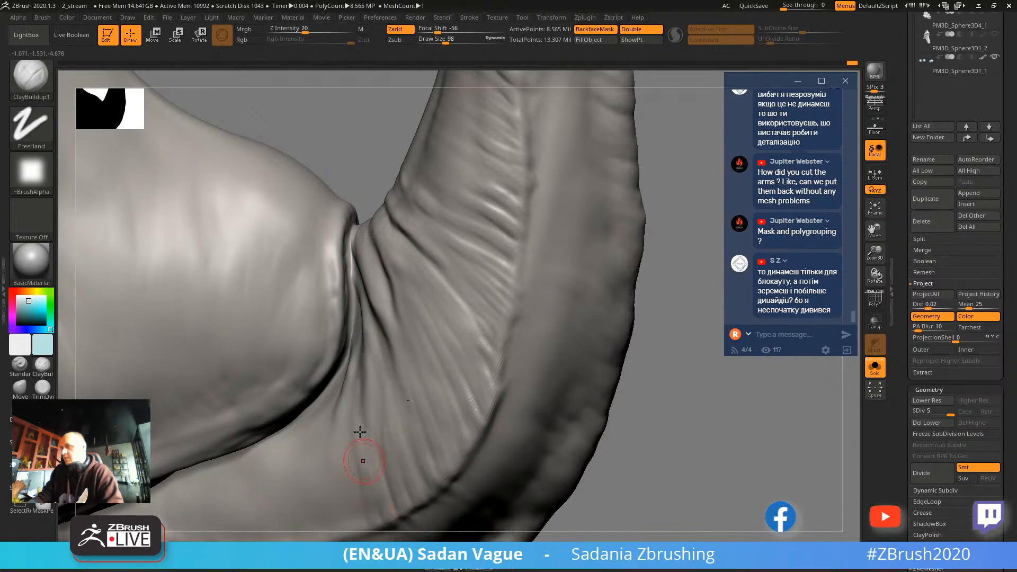
drag(363, 460, 361, 532)
mouse_move(625, 478)
alt+mouse_down()
mouse_move(611, 461)
mouse_move(530, 424)
mouse_move(392, 373)
alt+mouse_up()
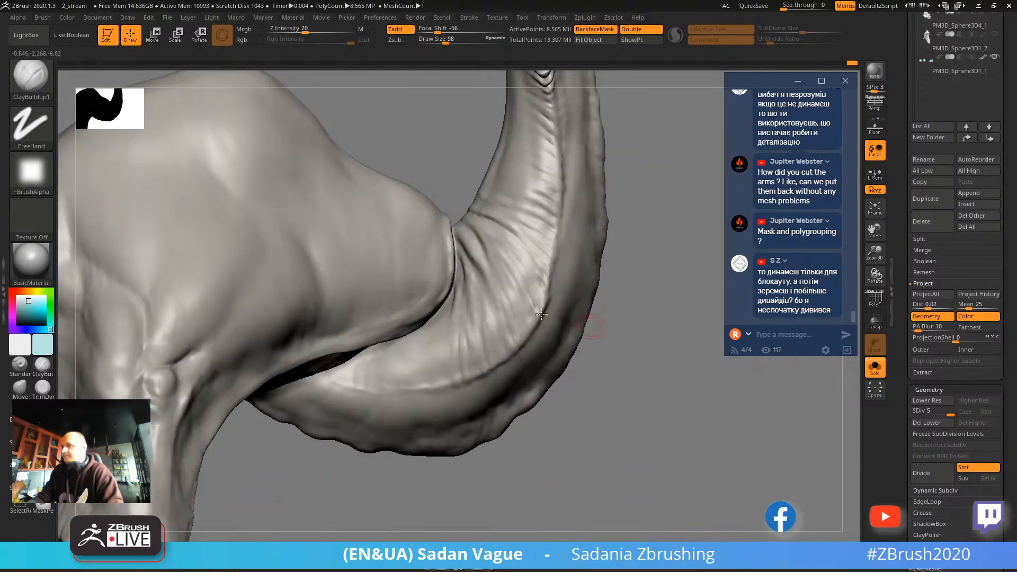
drag(413, 337, 408, 393)
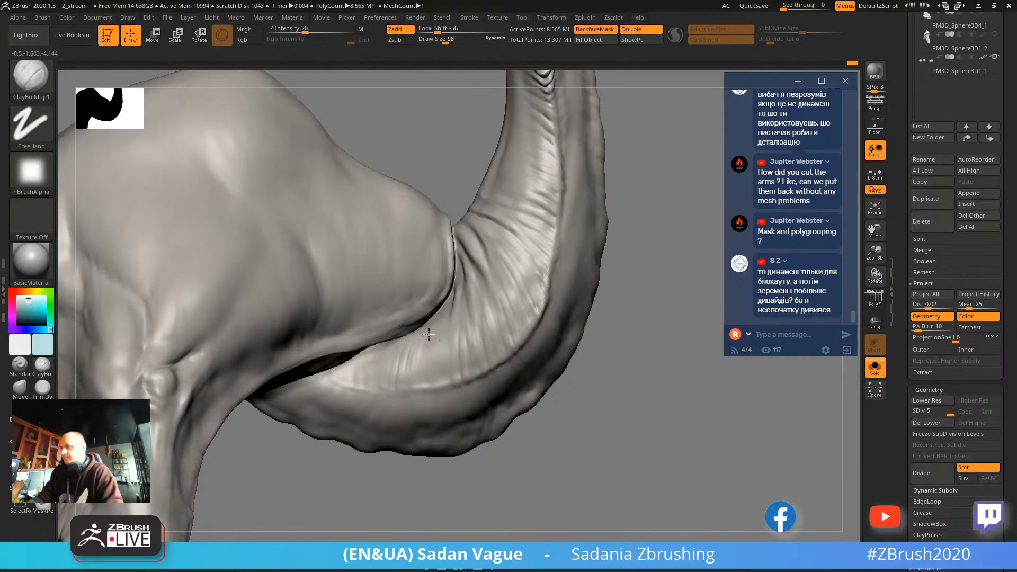
Examine the skin folds around the neck from the side, back and front, from the torso junction up to the head.
mouse_move(534, 371)
mouse_down()
mouse_move(600, 385)
mouse_move(474, 261)
mouse_up()
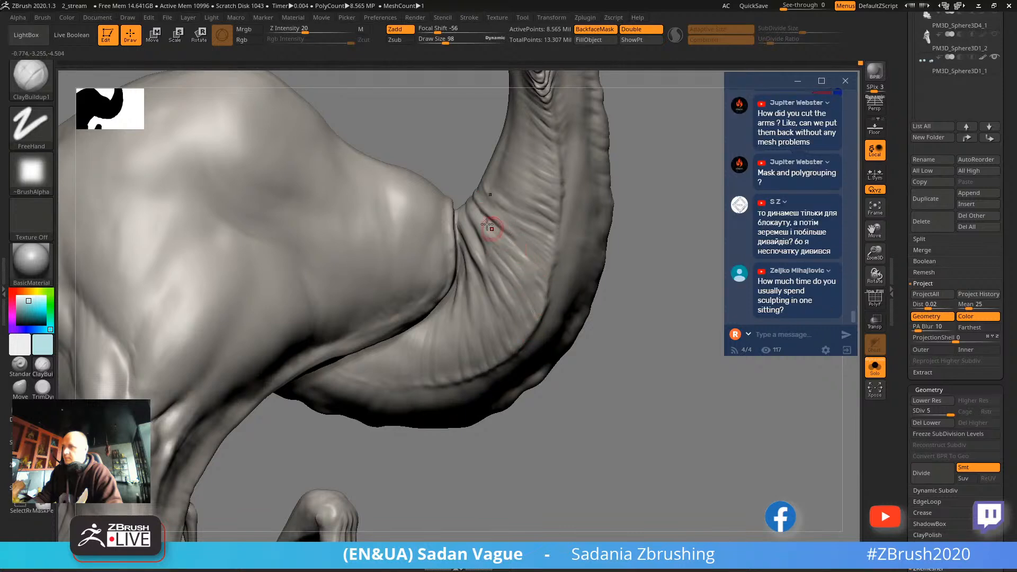
mouse_move(631, 259)
mouse_down()
mouse_move(612, 324)
mouse_move(546, 311)
mouse_up()
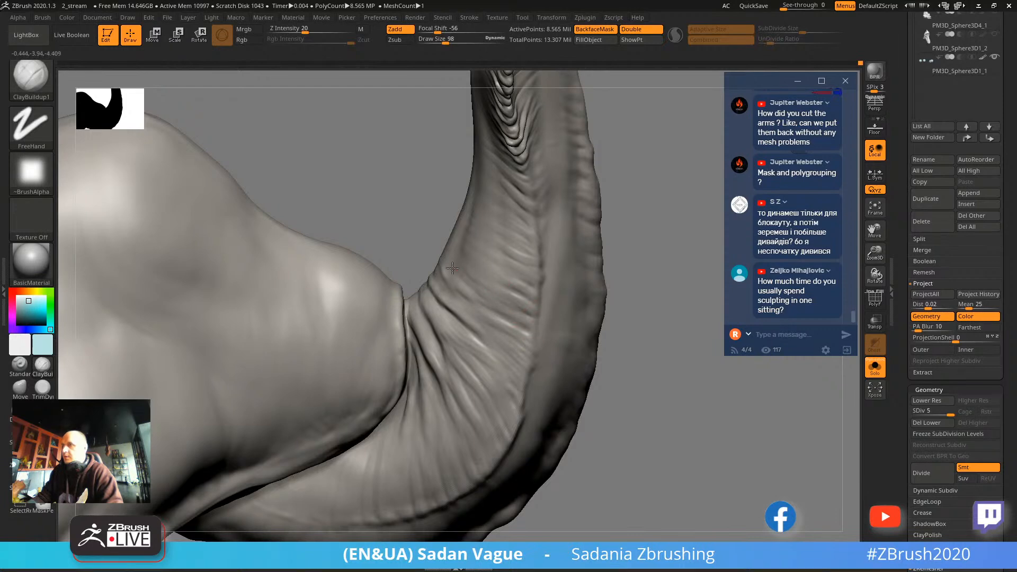
drag(526, 254, 476, 319)
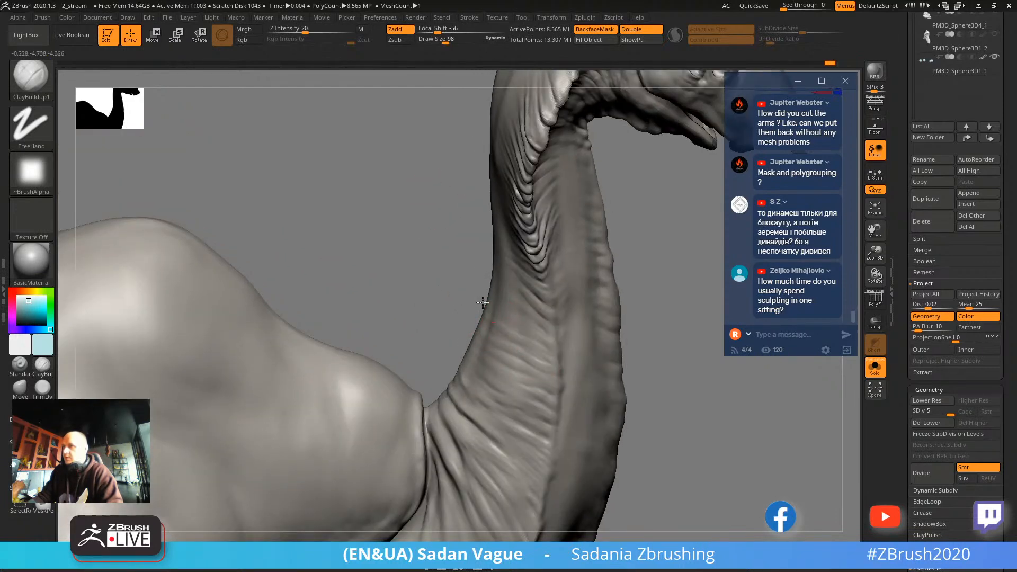
drag(454, 273, 490, 272)
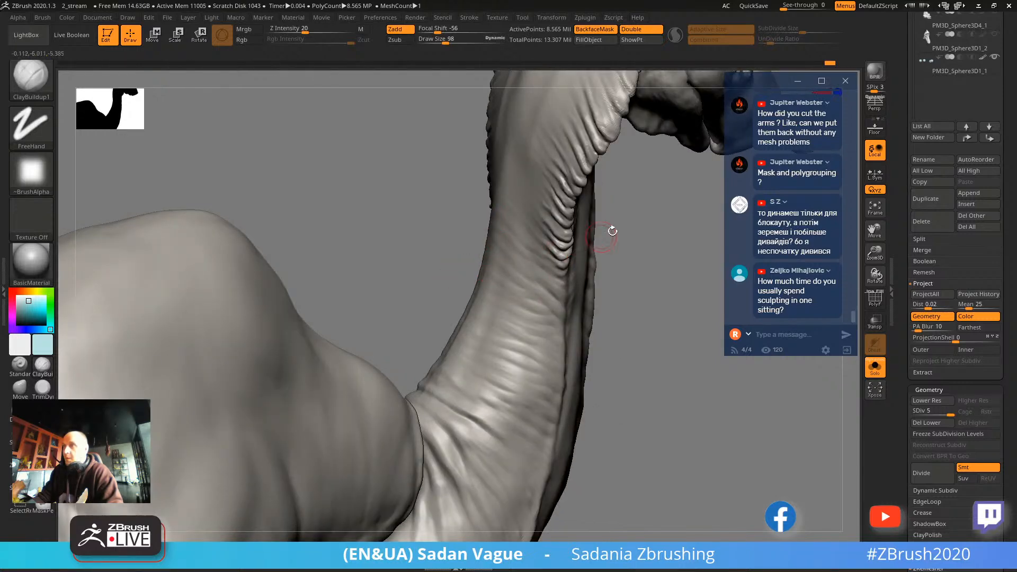
drag(612, 231, 544, 326)
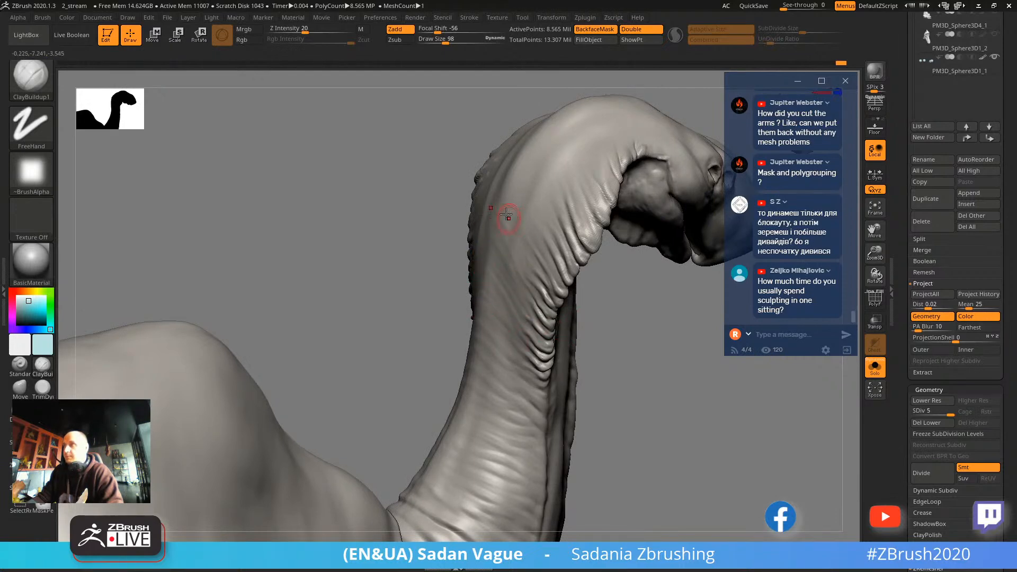
mouse_move(598, 265)
mouse_down()
mouse_move(658, 302)
mouse_move(638, 134)
mouse_move(482, 200)
mouse_up()
drag(555, 153, 530, 263)
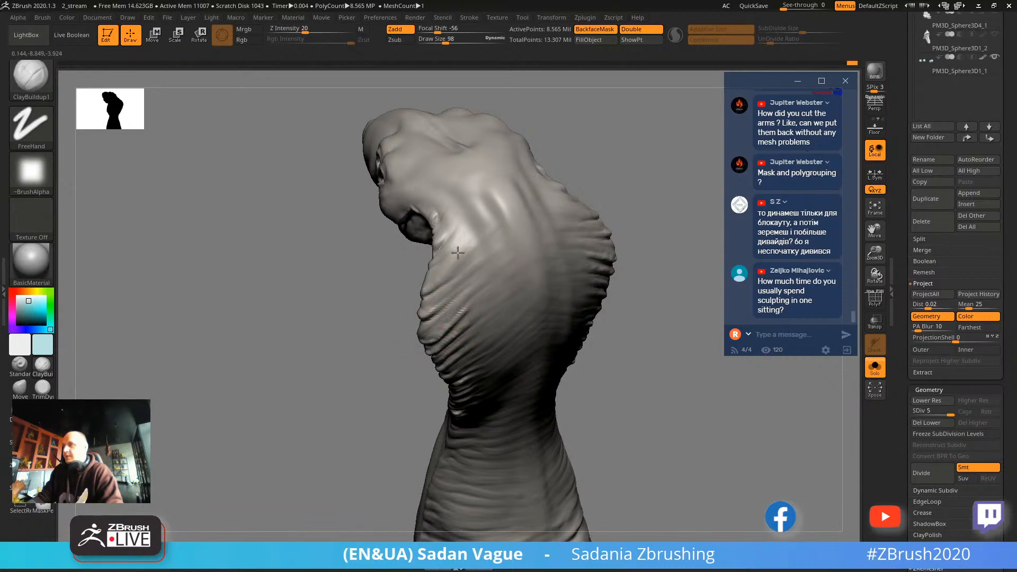
mouse_move(539, 183)
right_down()
mouse_move(597, 137)
mouse_move(581, 188)
mouse_move(460, 212)
right_up()
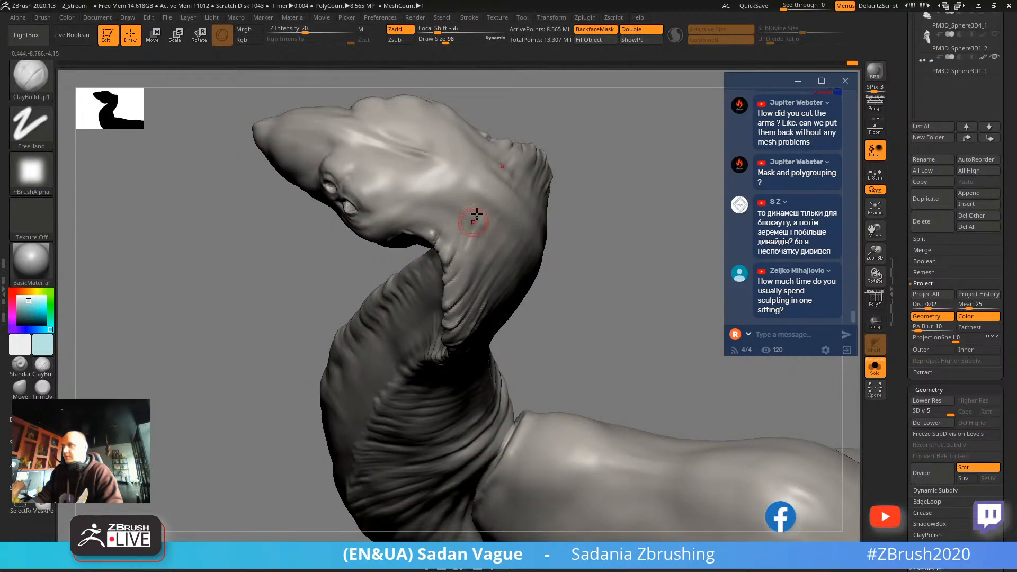
mouse_move(559, 243)
mouse_down()
mouse_move(629, 154)
mouse_move(643, 225)
mouse_up()
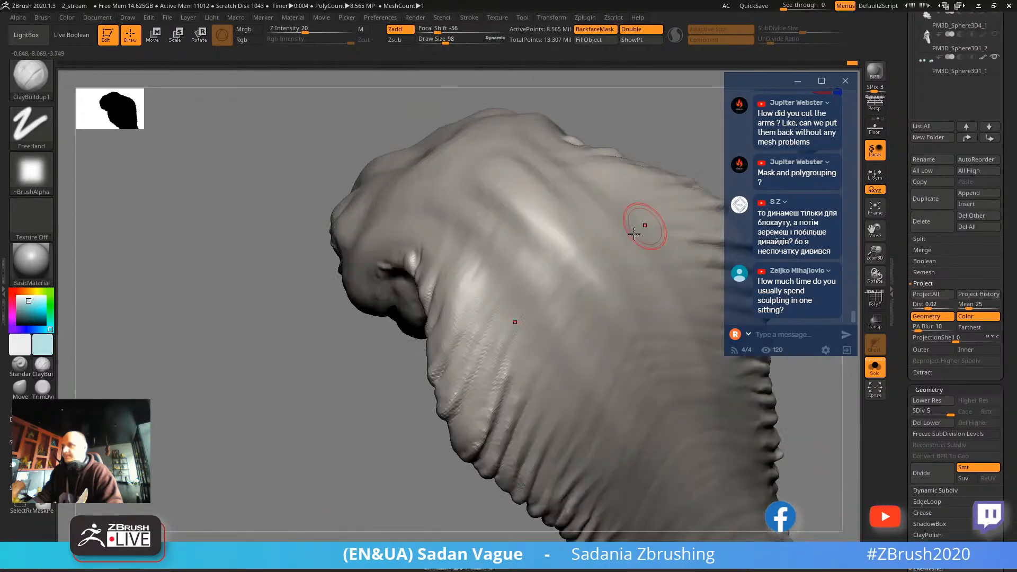
mouse_move(212, 381)
mouse_down()
mouse_move(236, 420)
mouse_move(255, 397)
mouse_up()
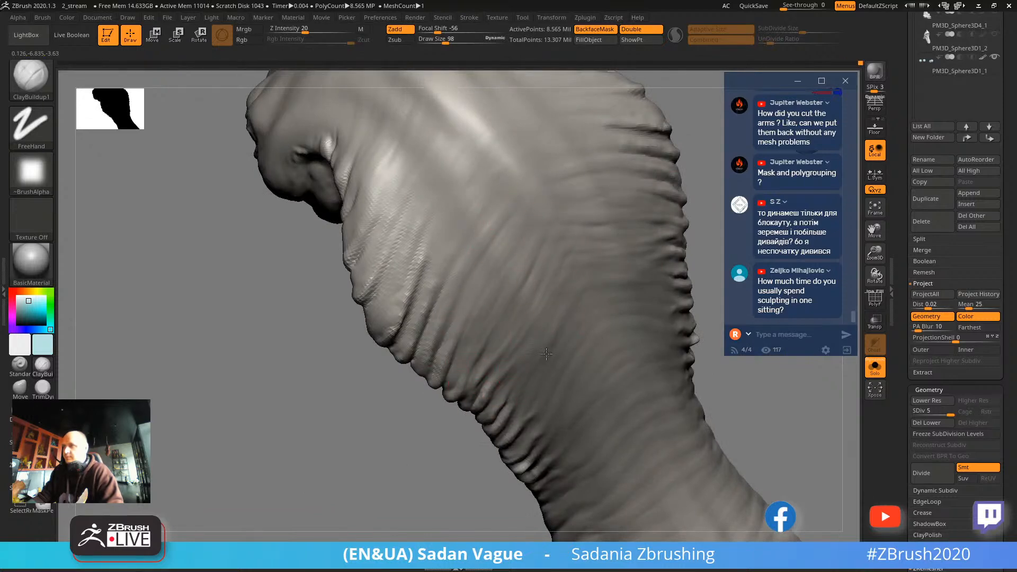
drag(391, 476, 465, 271)
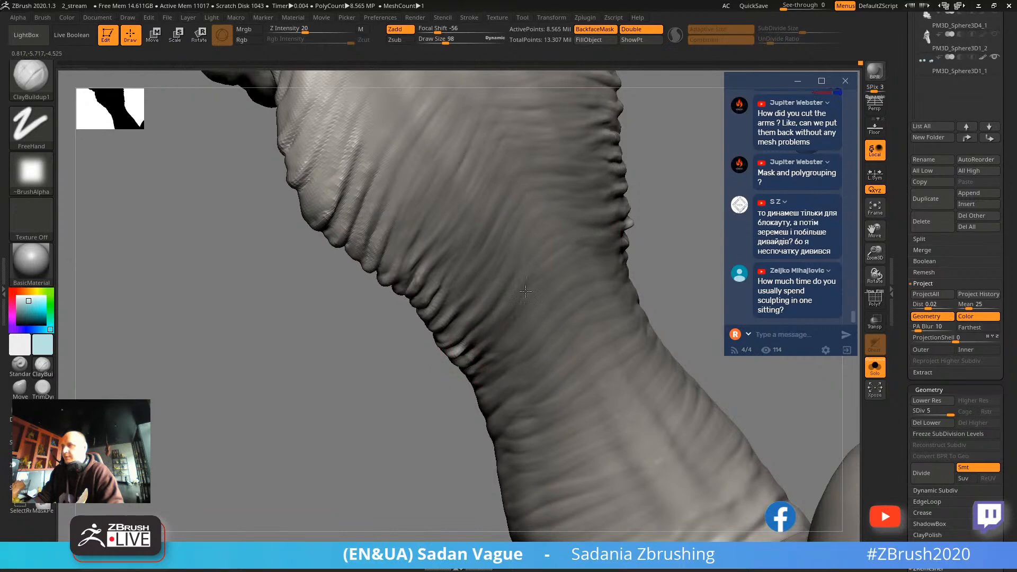
alt+drag(398, 467, 354, 343)
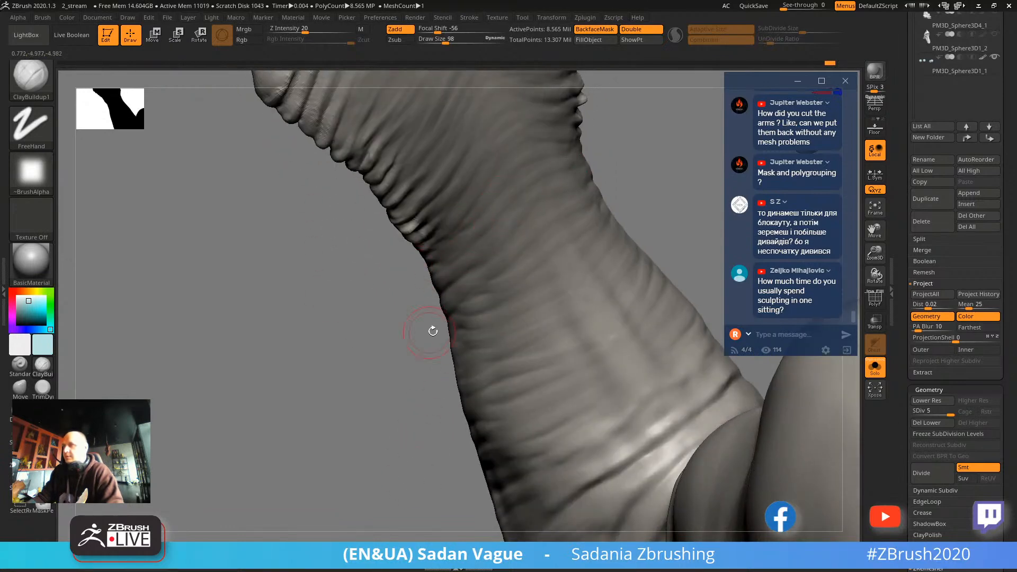
drag(423, 367, 488, 345)
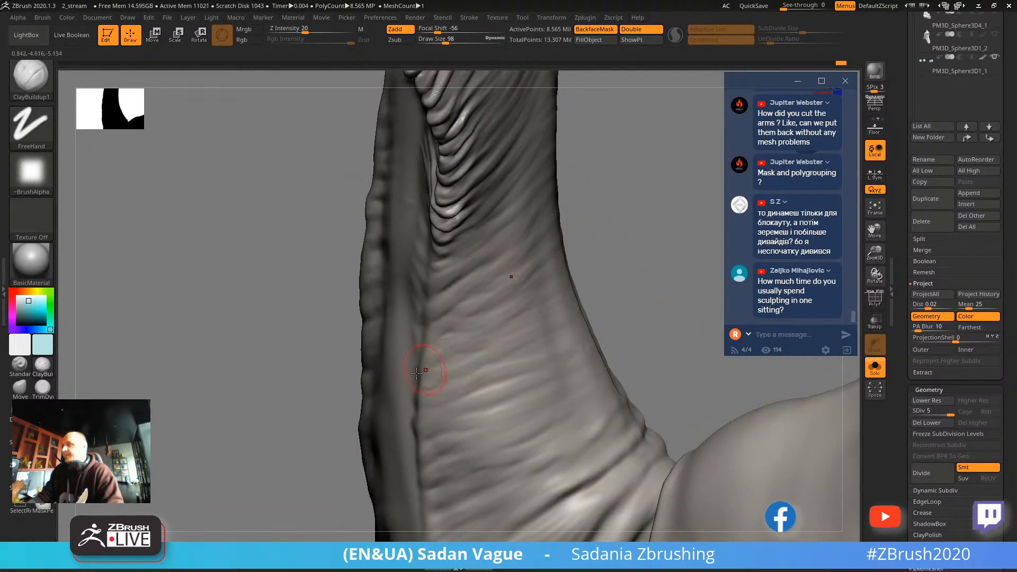
Switch to the Standard brush at draw size 44 and smooth the small bump on the throat below the eyes.
drag(588, 276, 620, 259)
key(s)
drag(434, 360, 426, 359)
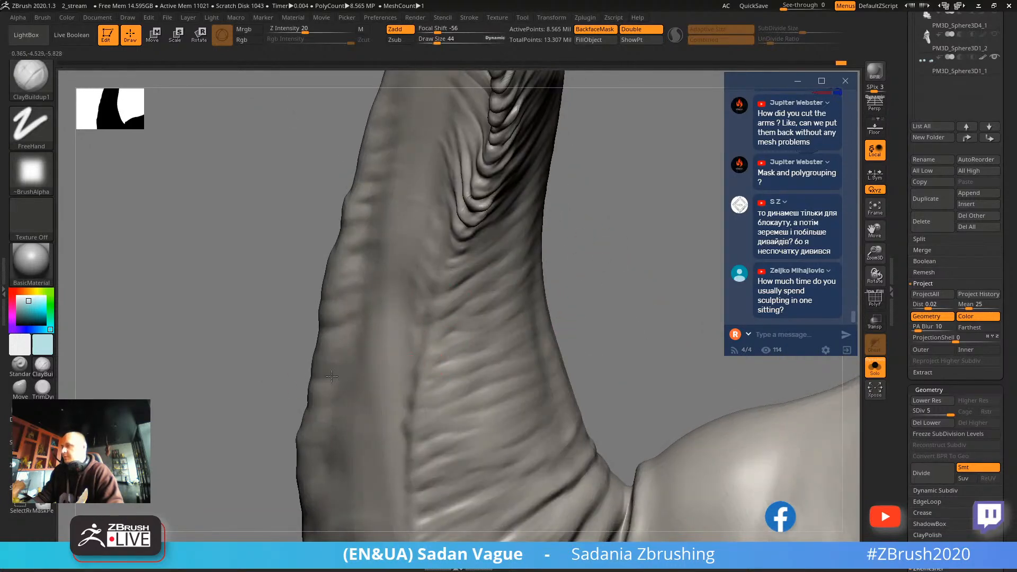
click(20, 365)
mouse_move(629, 322)
mouse_down()
mouse_move(623, 269)
mouse_move(550, 313)
mouse_up()
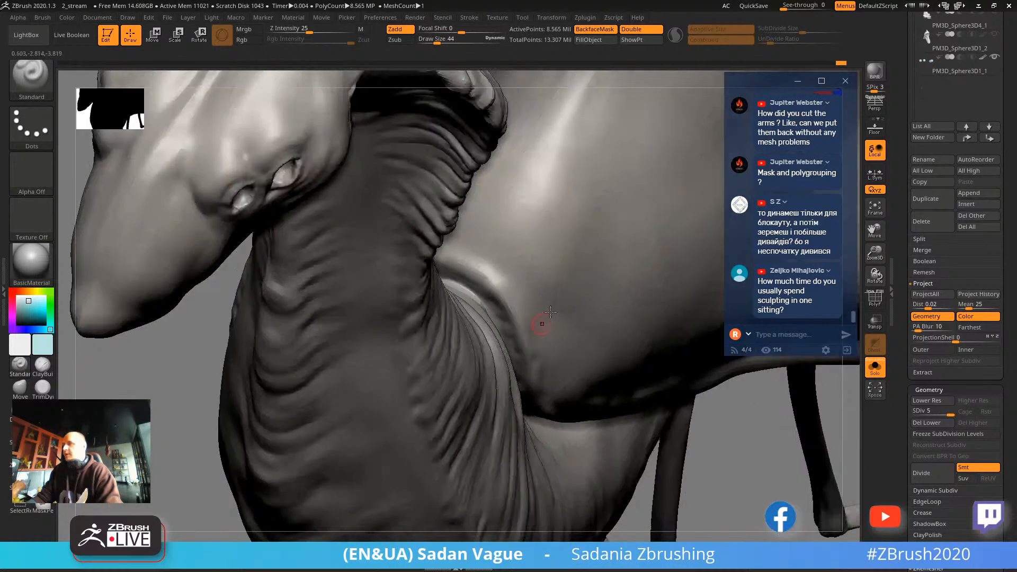
key(shift)
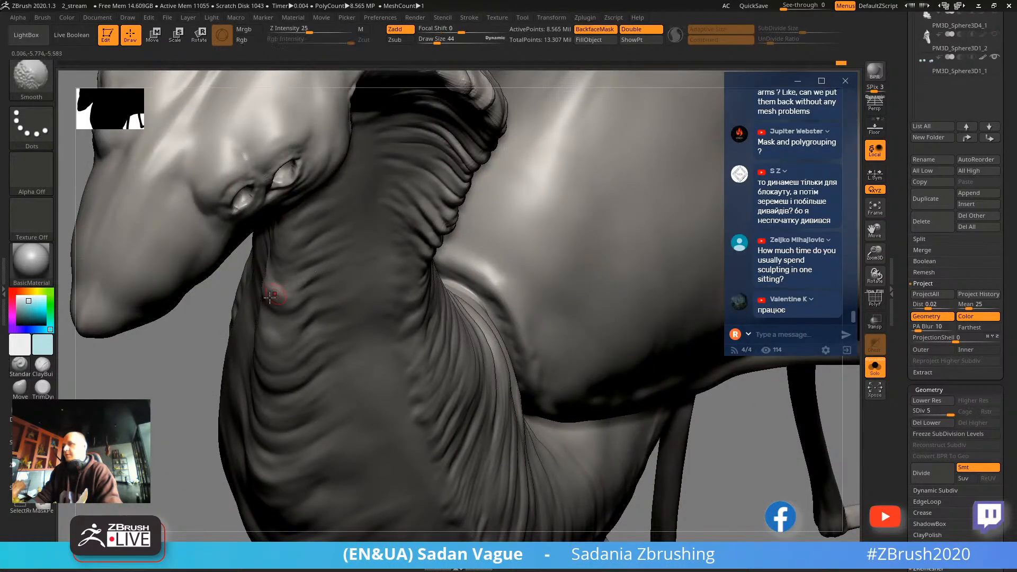
Sculpt slanted wrinkles with the Standard brush at draw size 44 along the side of the neck toward its outer ridge.
mouse_move(210, 344)
mouse_down()
mouse_move(197, 383)
mouse_move(205, 409)
mouse_move(207, 361)
mouse_up()
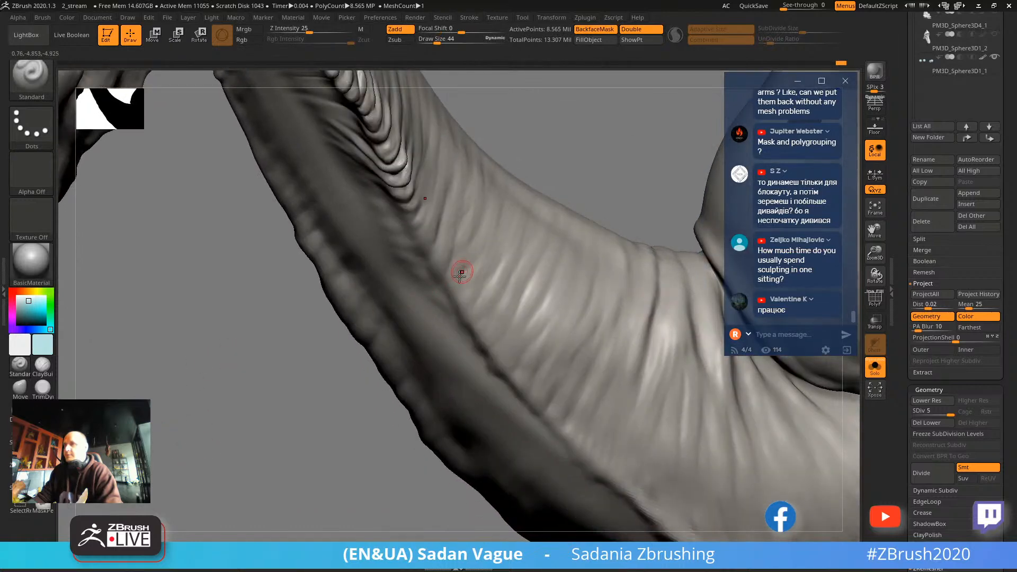
drag(309, 431, 456, 260)
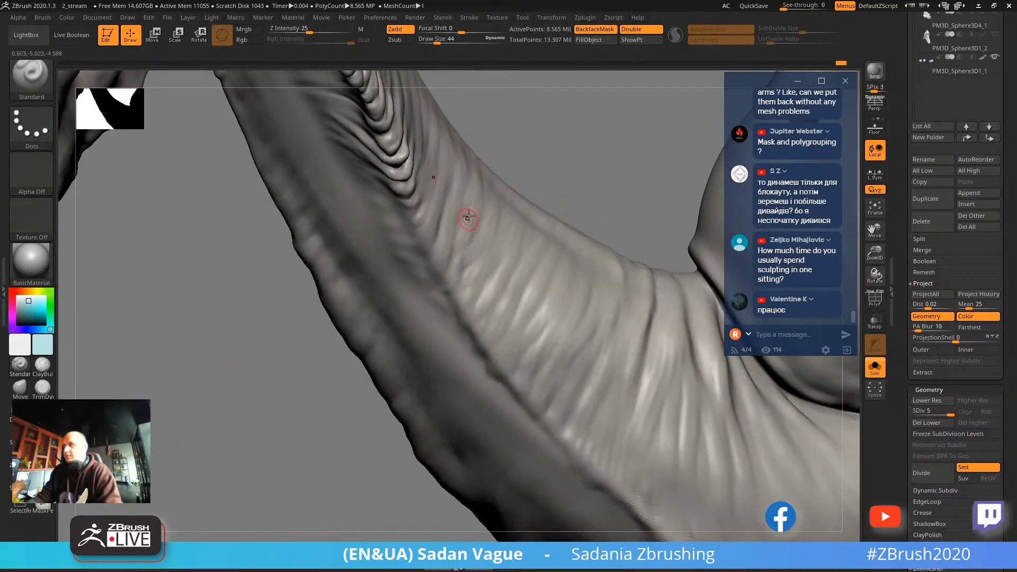
drag(465, 282, 465, 329)
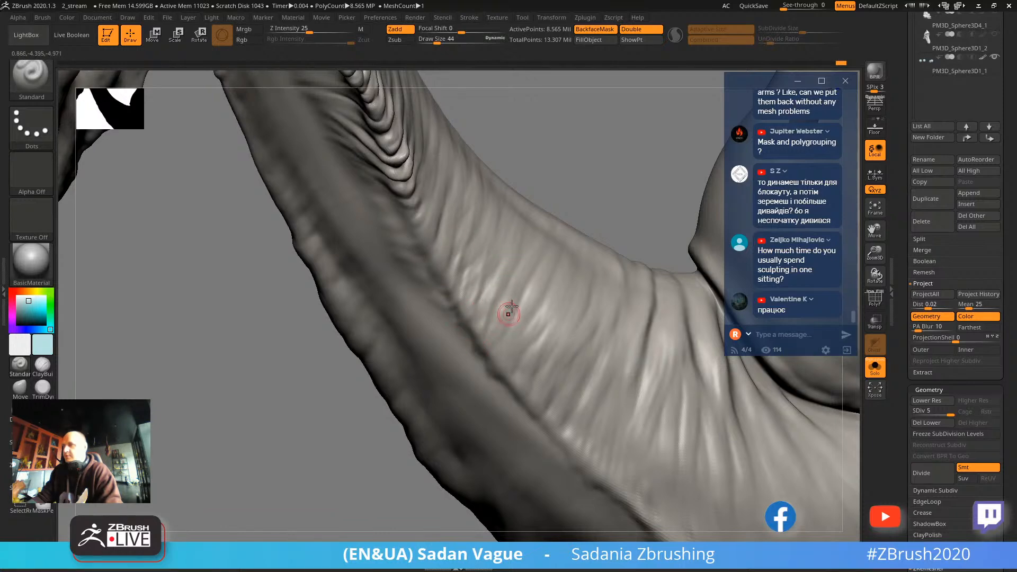
drag(528, 277, 487, 353)
drag(543, 272, 513, 348)
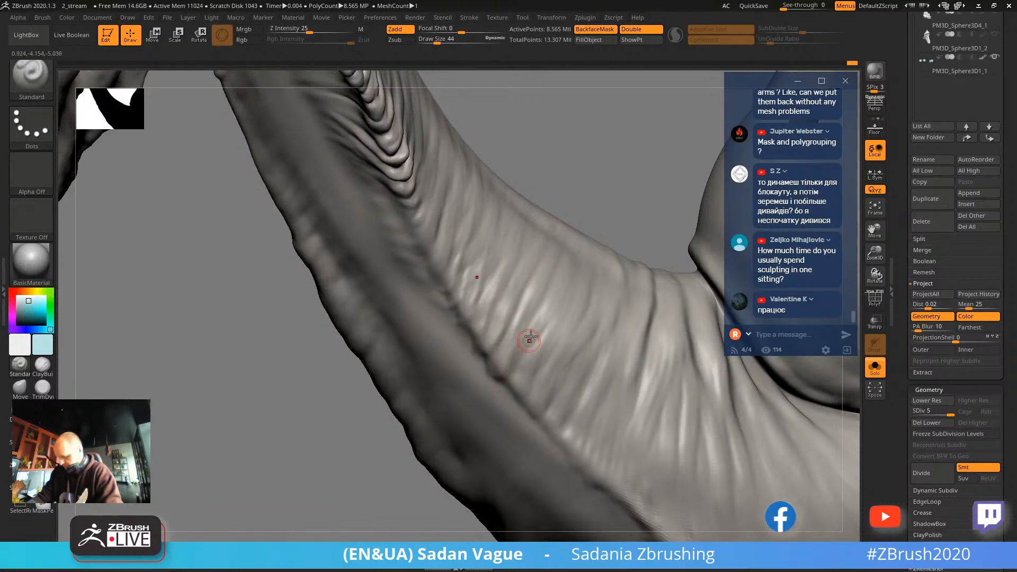
drag(351, 480, 390, 216)
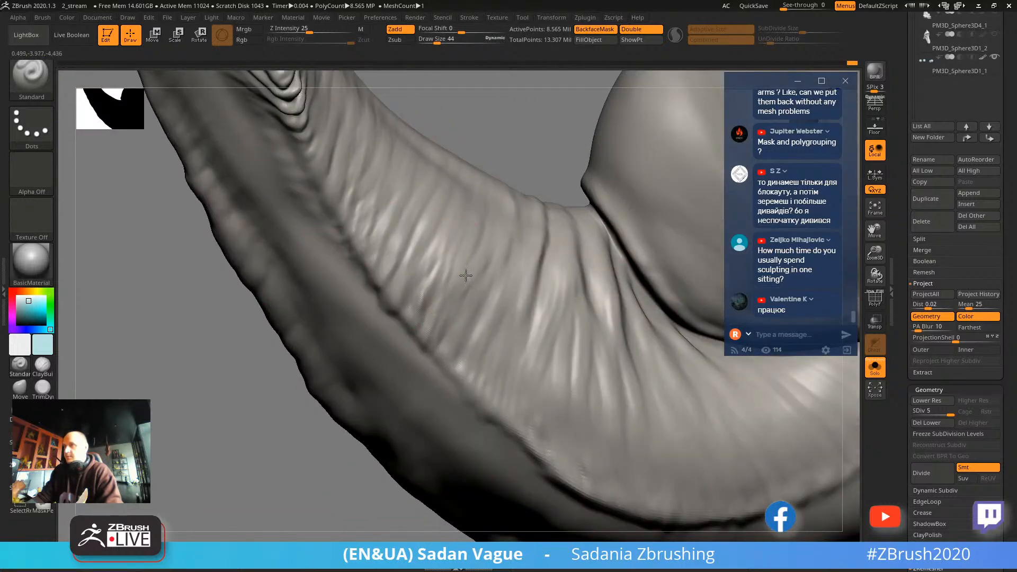
mouse_move(475, 303)
mouse_down()
mouse_move(453, 363)
mouse_move(490, 382)
mouse_up()
drag(519, 312, 507, 385)
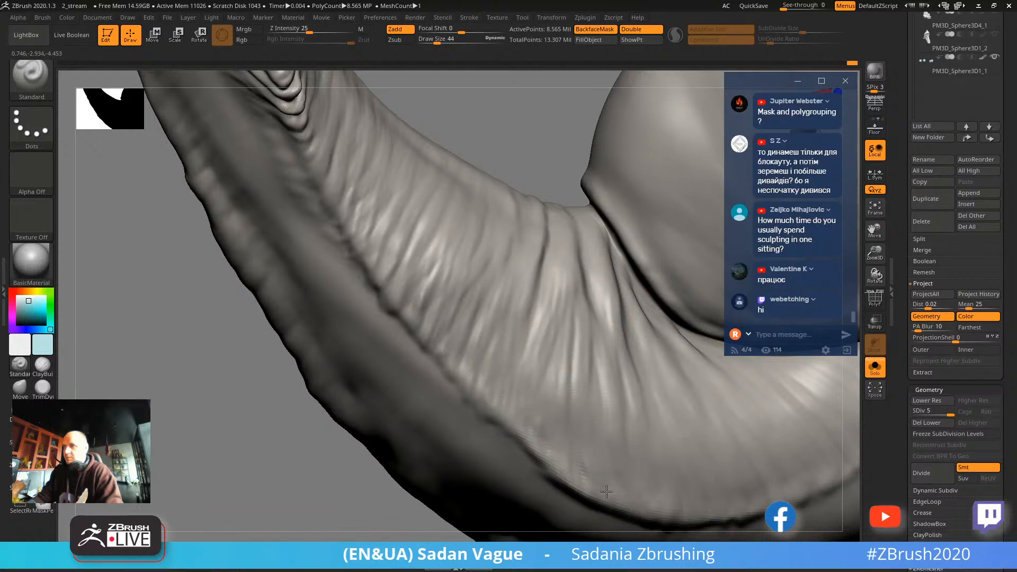
Sculpt fine wrinkles fanning from the neck-torso crook across the lower neck bend, reducing the Standard brush to draw size 25.
alt+drag(225, 445, 86, 367)
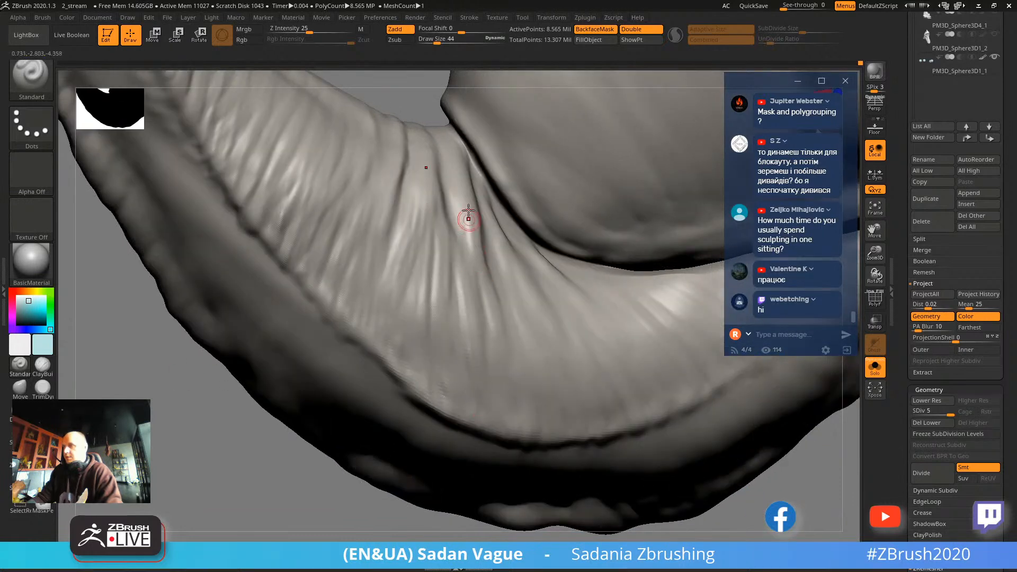
drag(461, 198, 491, 371)
drag(479, 217, 511, 378)
key(s)
drag(502, 334, 498, 335)
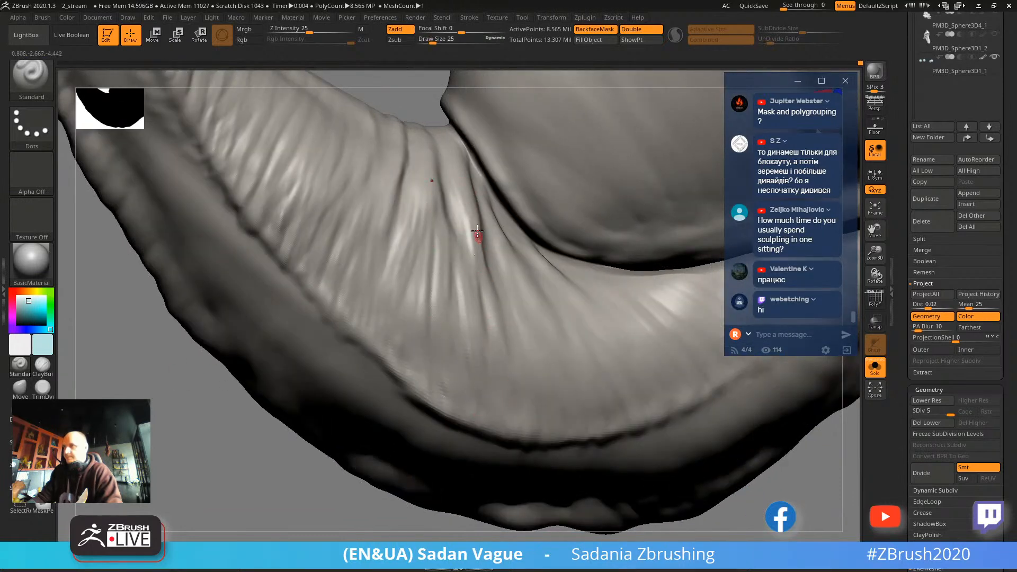
drag(477, 232, 514, 369)
drag(504, 295, 523, 356)
drag(485, 228, 540, 360)
drag(504, 255, 540, 308)
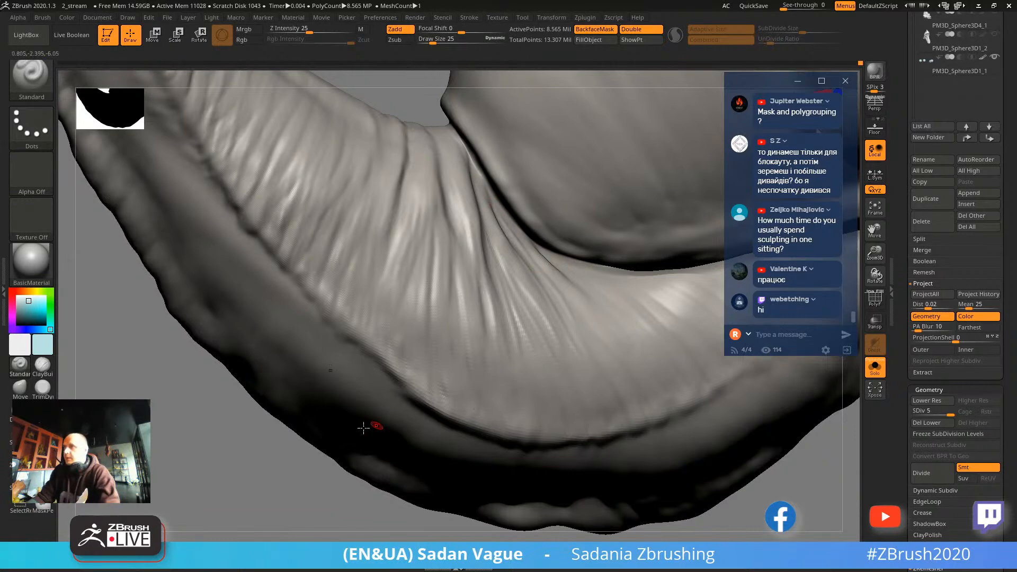
Refine the wrinkles beside the ridge on the neck's opposite side and smooth the fold at the torso junction.
mouse_move(281, 491)
mouse_down()
mouse_move(320, 399)
mouse_move(413, 317)
mouse_up()
drag(425, 252, 457, 318)
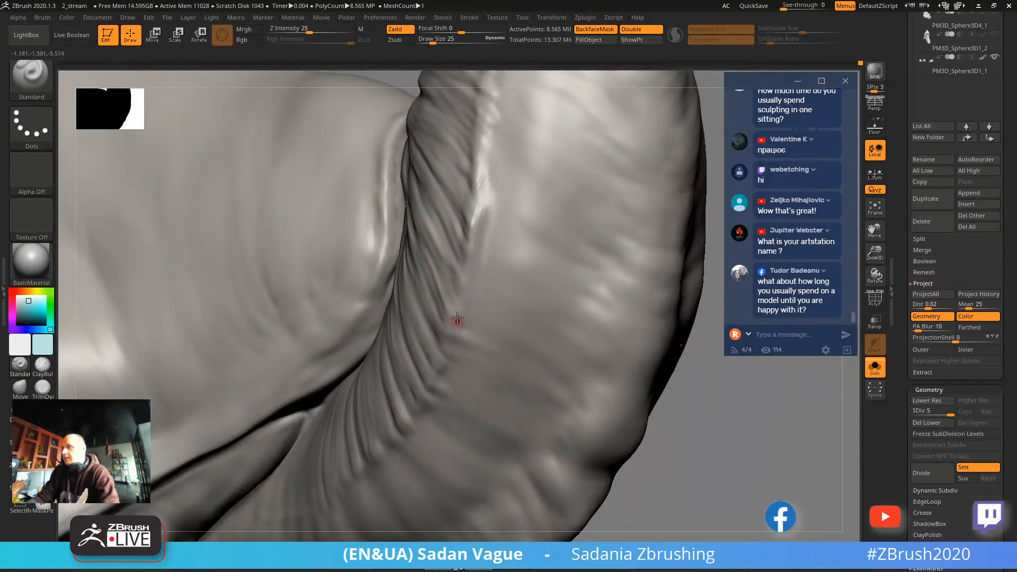
drag(688, 400, 630, 365)
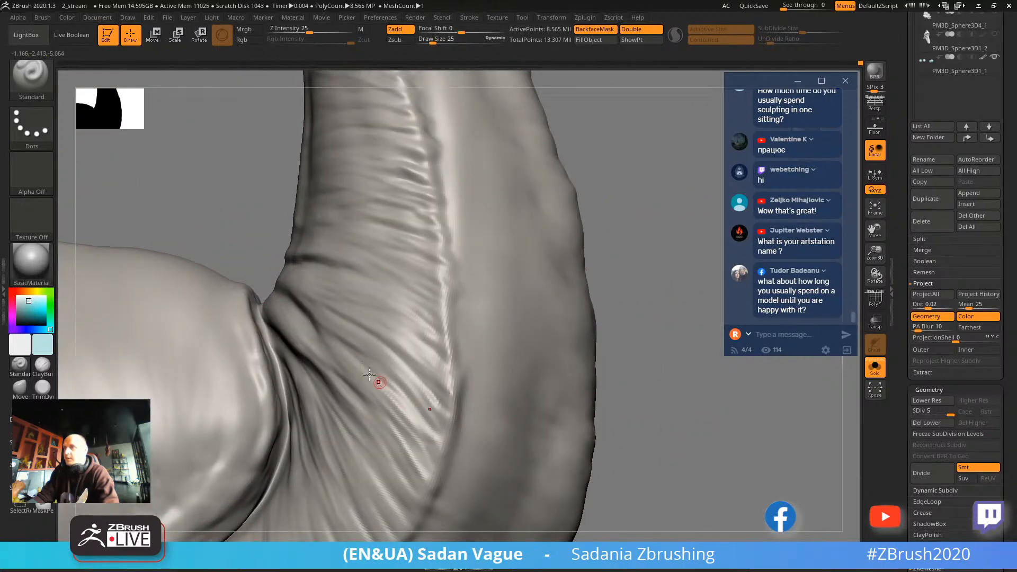
key(shift)
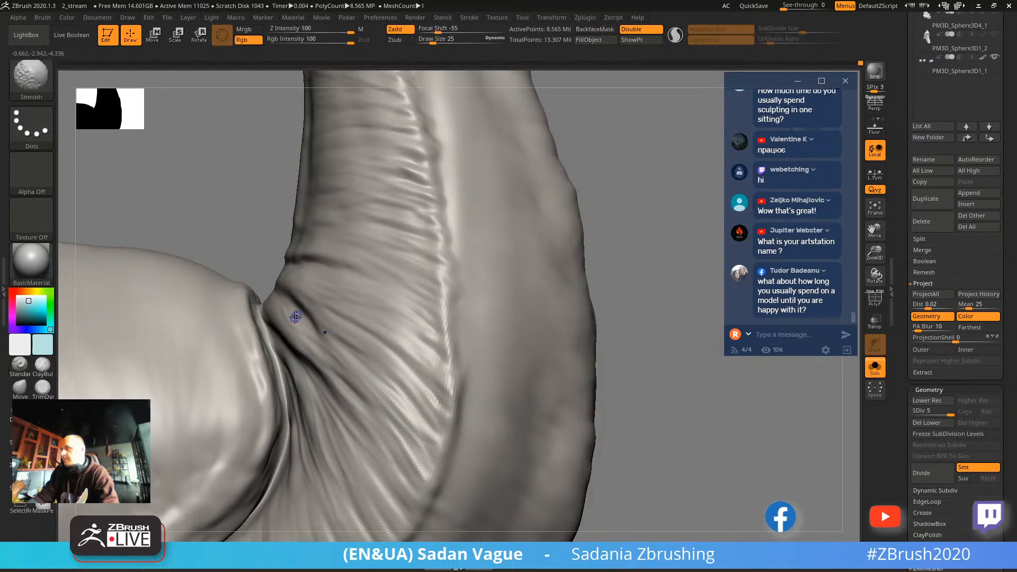
Add thin diagonal wrinkles between the existing folds on the mid-neck beside the ridge with the Standard brush at draw size 25.
mouse_move(644, 240)
mouse_down()
mouse_move(620, 302)
mouse_move(556, 222)
mouse_move(393, 202)
mouse_move(578, 134)
mouse_move(430, 256)
mouse_up()
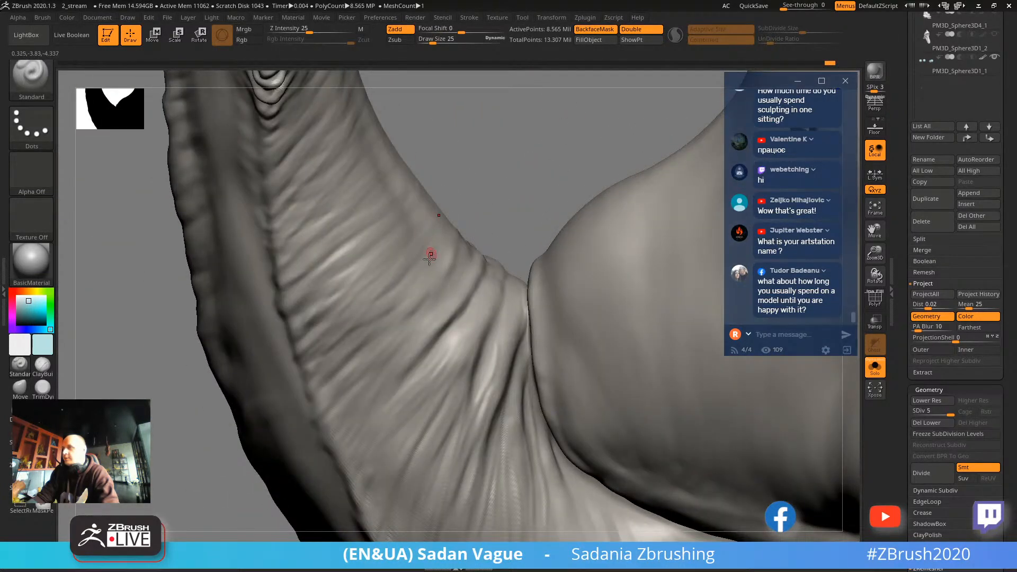
alt+drag(529, 186, 637, 138)
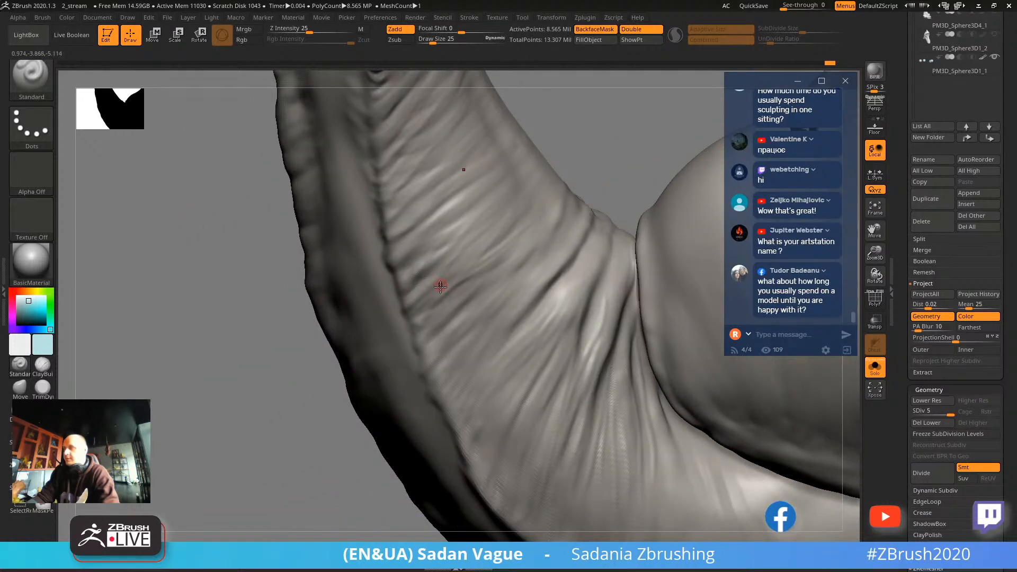
drag(476, 234, 483, 228)
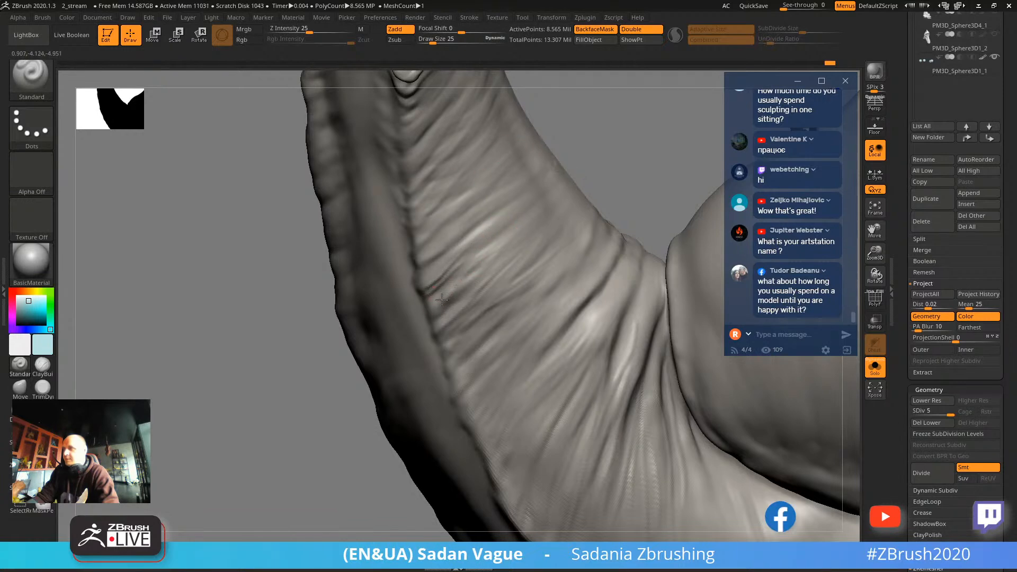
drag(539, 227, 562, 195)
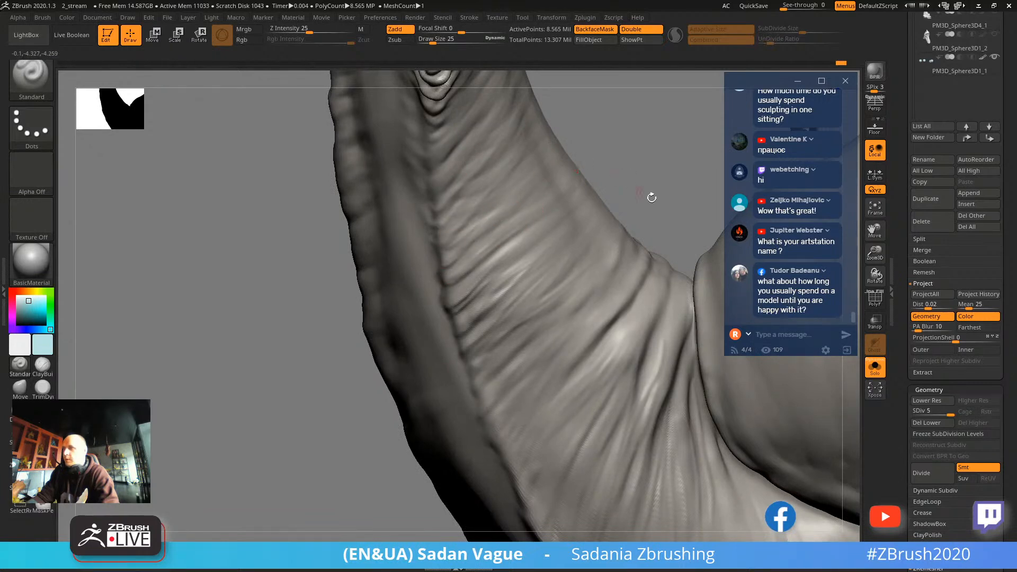
drag(651, 197, 462, 172)
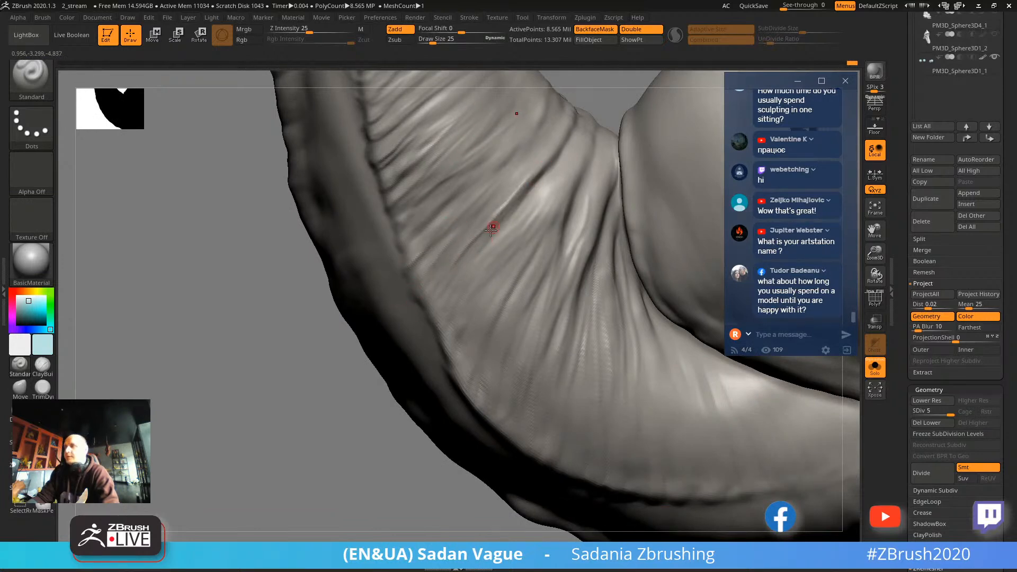
Inspect the neck wrinkles along the ridge from the opposite side, from the mid-neck folds down to the lower bend.
mouse_move(320, 440)
mouse_down()
mouse_move(301, 363)
mouse_move(579, 188)
mouse_move(608, 198)
mouse_move(599, 243)
mouse_move(561, 249)
mouse_move(656, 284)
mouse_move(650, 252)
mouse_move(578, 236)
mouse_up()
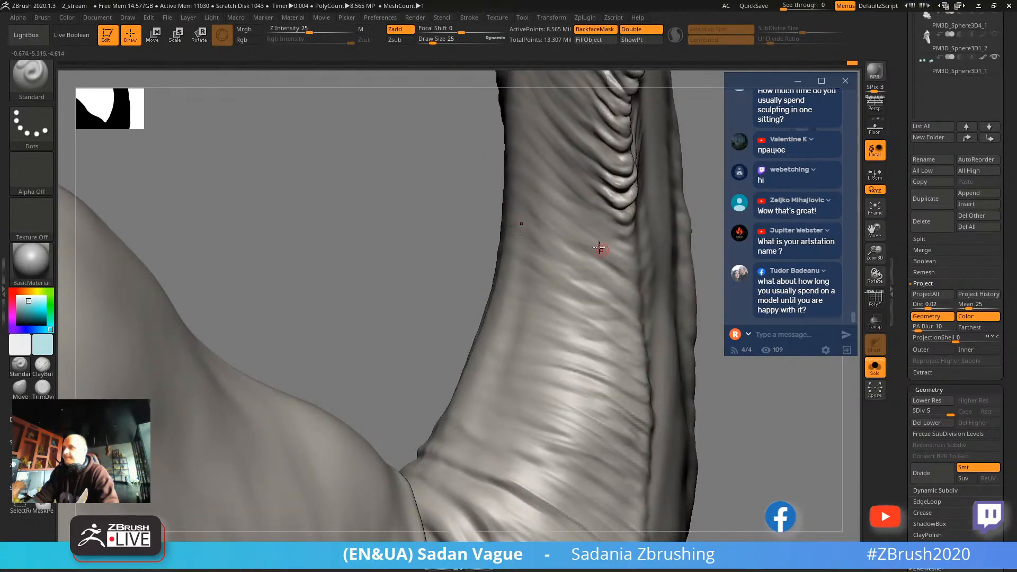
drag(649, 275, 406, 185)
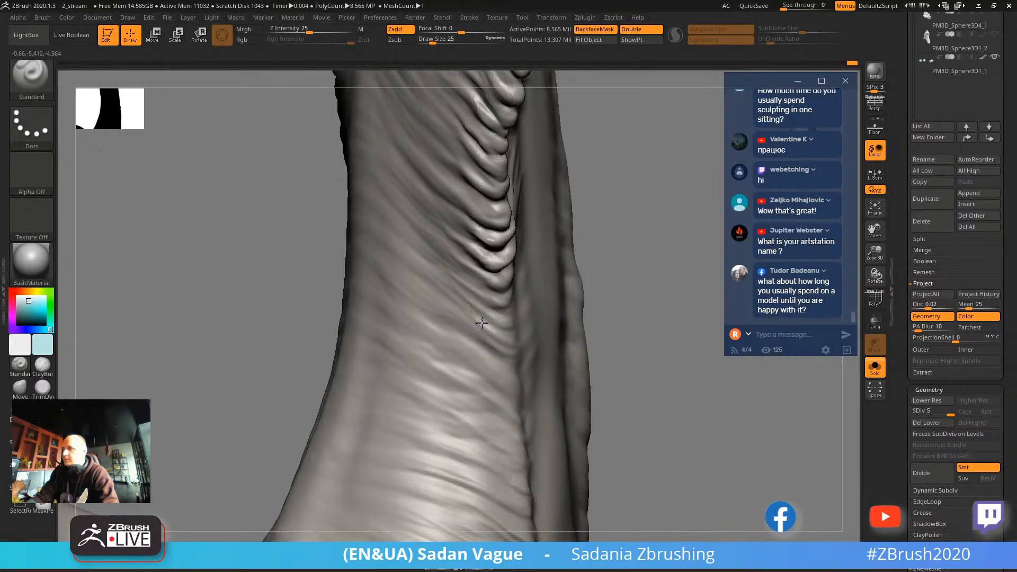
right_drag(482, 322, 459, 344)
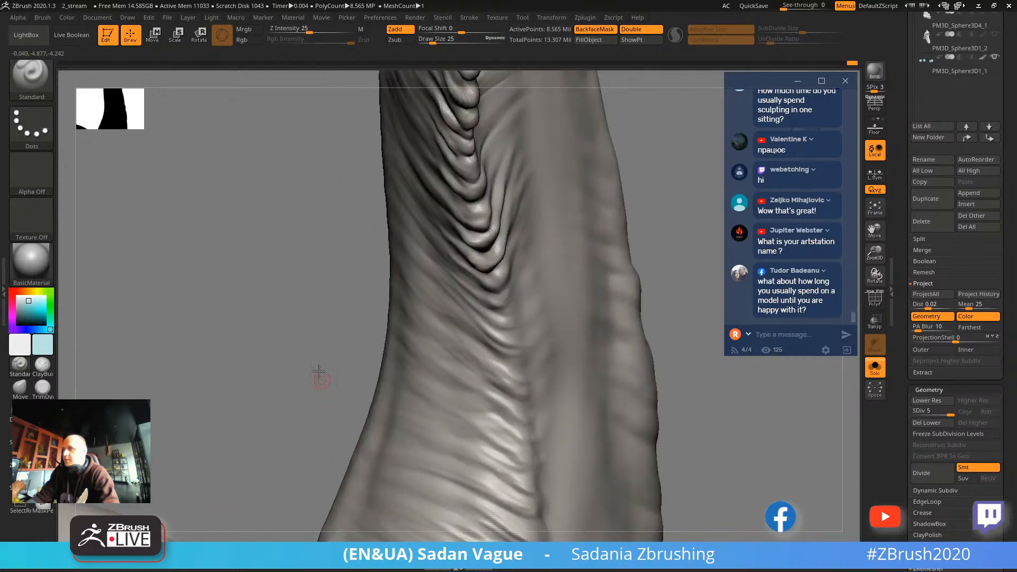
right_drag(319, 371, 397, 364)
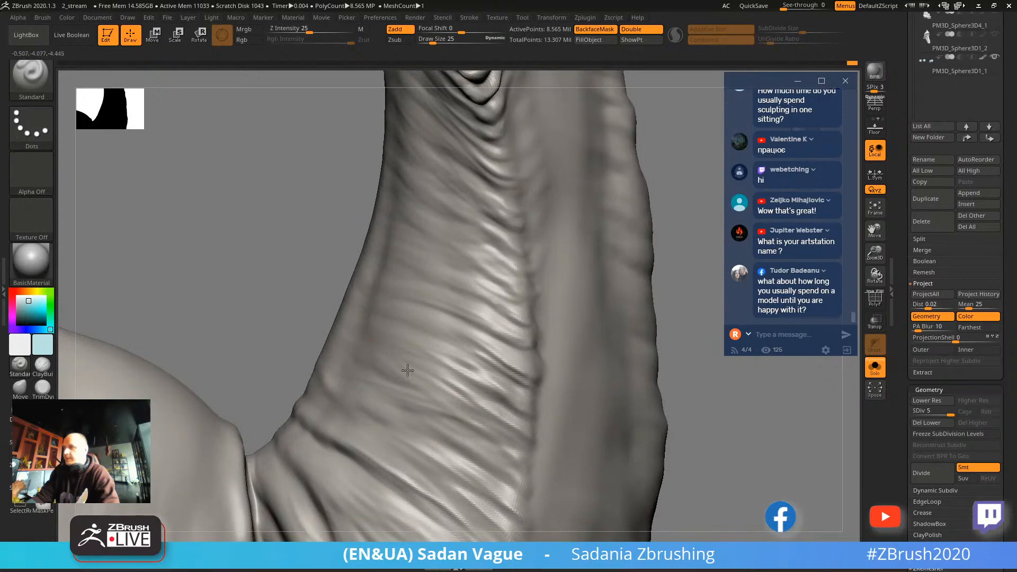
right_drag(495, 455, 556, 323)
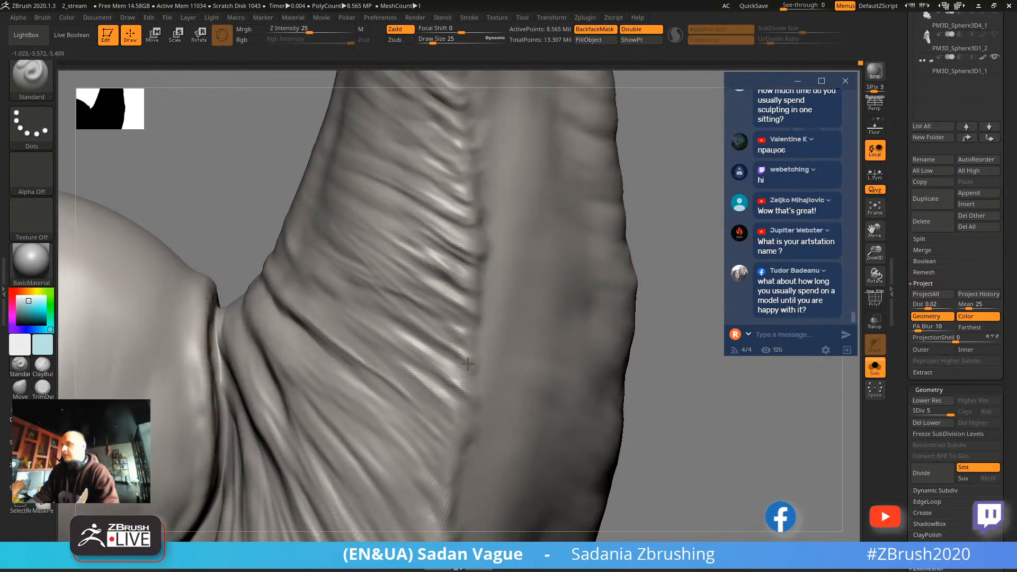
right_drag(630, 405, 663, 291)
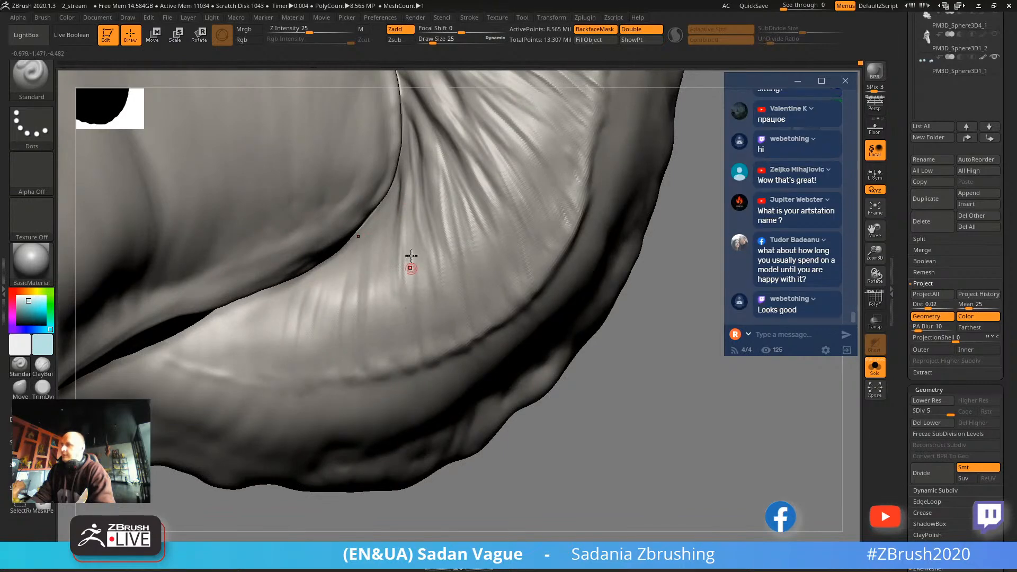
mouse_move(409, 270)
right_down()
mouse_move(601, 431)
mouse_move(425, 274)
right_up()
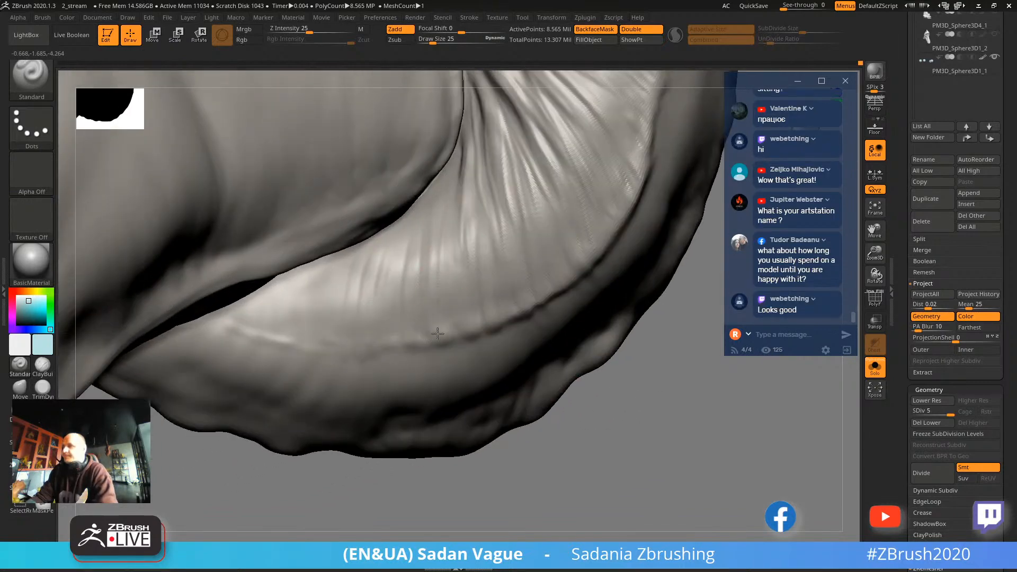
Open the Standard brush's draw size for editing with the torso and lower neck in view.
mouse_move(436, 344)
ctrl+right_down()
mouse_move(551, 352)
mouse_move(583, 329)
mouse_move(685, 370)
mouse_move(635, 351)
mouse_move(283, 341)
ctrl+right_up()
key(s)
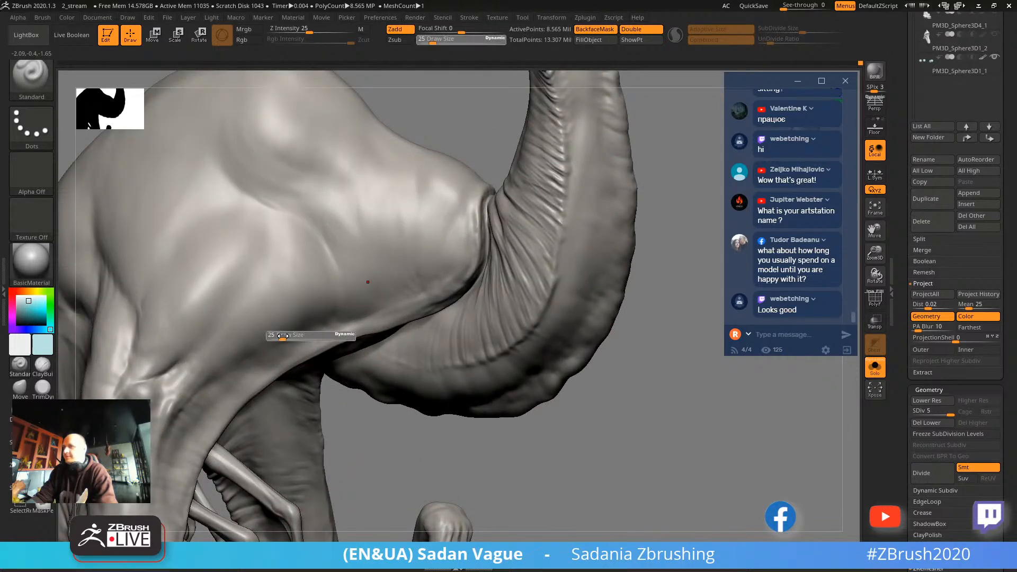
Smooth the creature's flank near the base of the neck using a draw size of 62.
drag(288, 334, 313, 310)
key(shift)
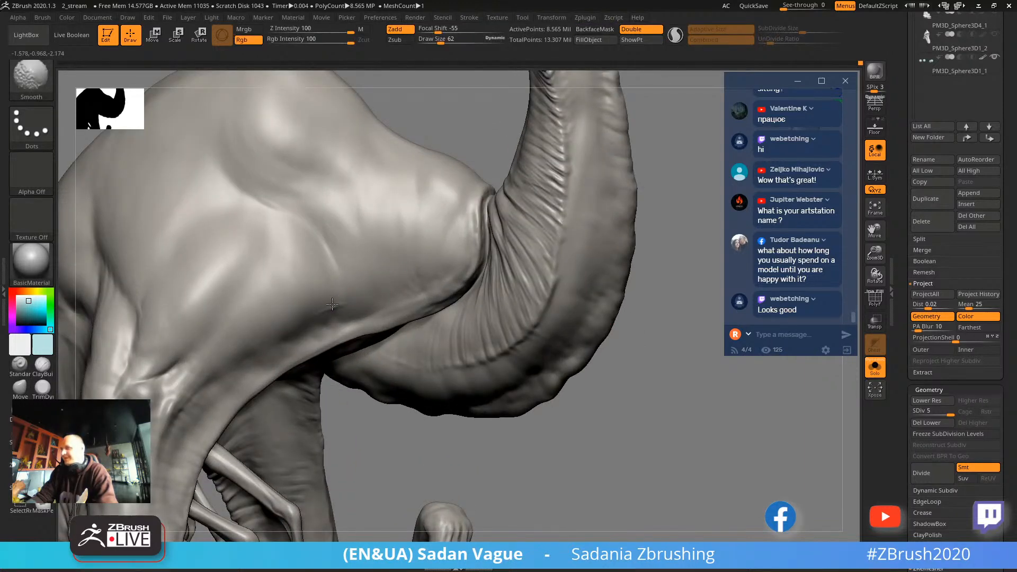
mouse_move(640, 291)
right_down()
mouse_move(635, 238)
mouse_move(594, 234)
right_up()
Build up the hump and upper back near the shoulders with the ClayBuildup brush at draw size 448.
key(b)
key(c)
key(b)
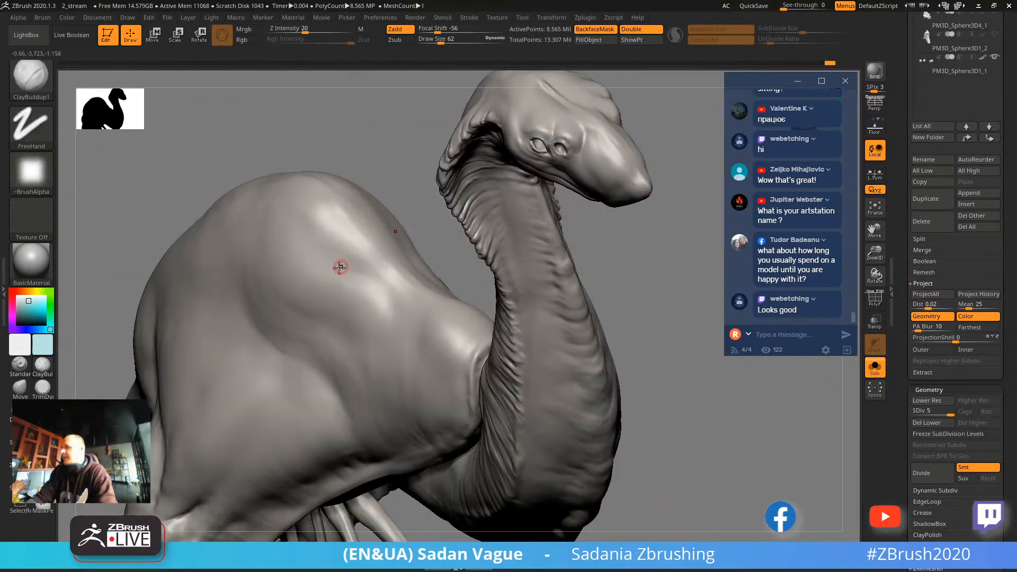
key(s)
drag(345, 255, 363, 255)
mouse_move(311, 229)
mouse_down()
mouse_move(332, 238)
mouse_move(338, 284)
mouse_move(369, 287)
mouse_up()
drag(358, 136, 424, 140)
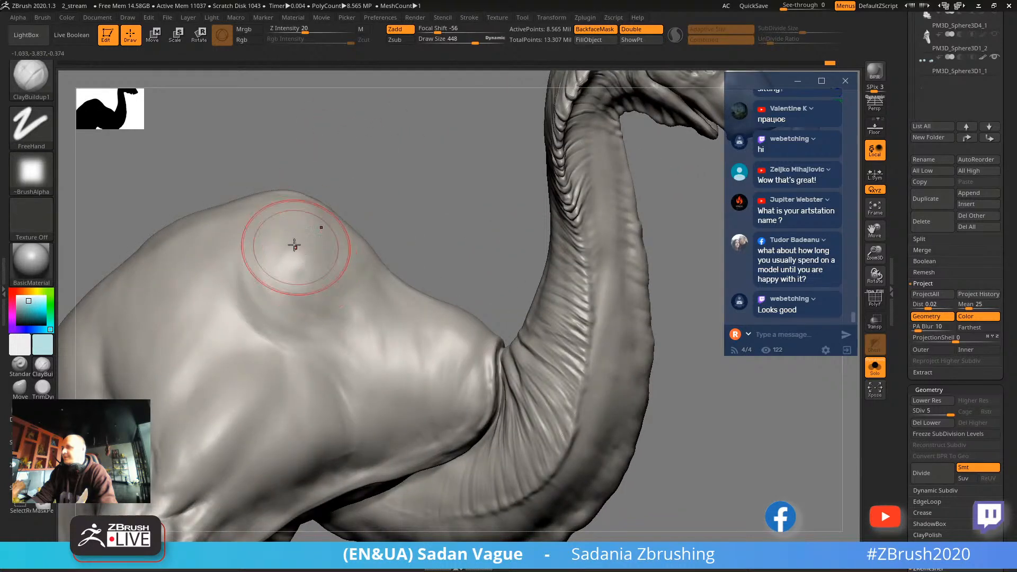
drag(294, 246, 360, 238)
drag(393, 208, 318, 216)
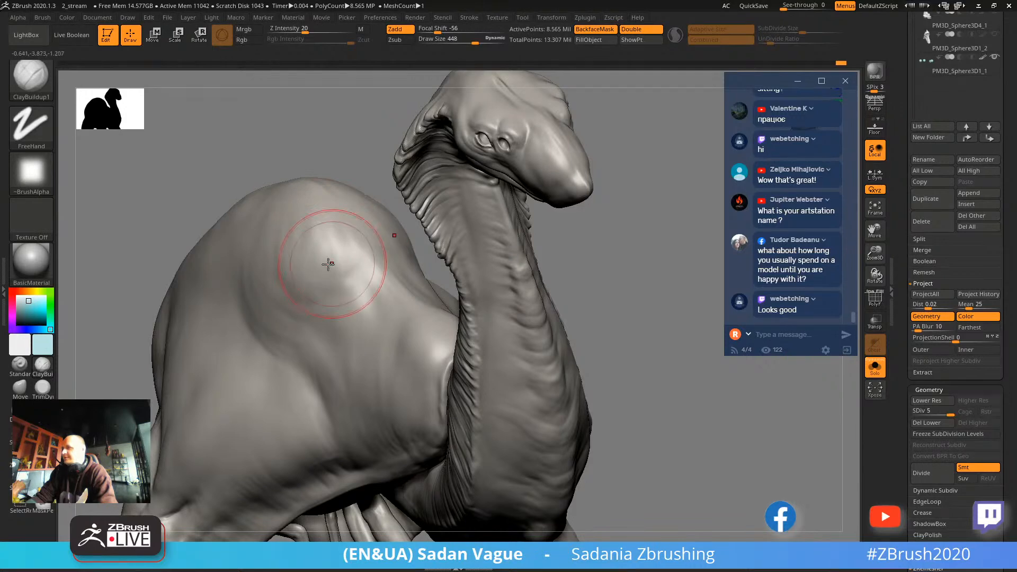
drag(325, 257, 329, 308)
mouse_move(556, 286)
alt+mouse_down()
mouse_move(557, 228)
mouse_move(579, 272)
mouse_move(636, 227)
mouse_move(545, 154)
mouse_move(615, 219)
mouse_move(597, 300)
alt+mouse_up()
alt+drag(597, 300, 371, 233)
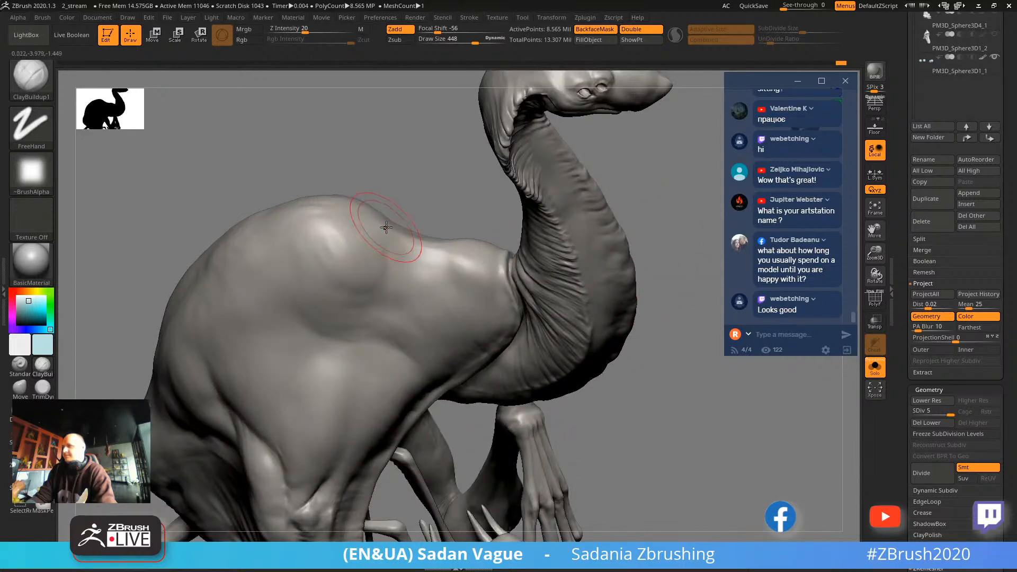
drag(432, 230, 281, 301)
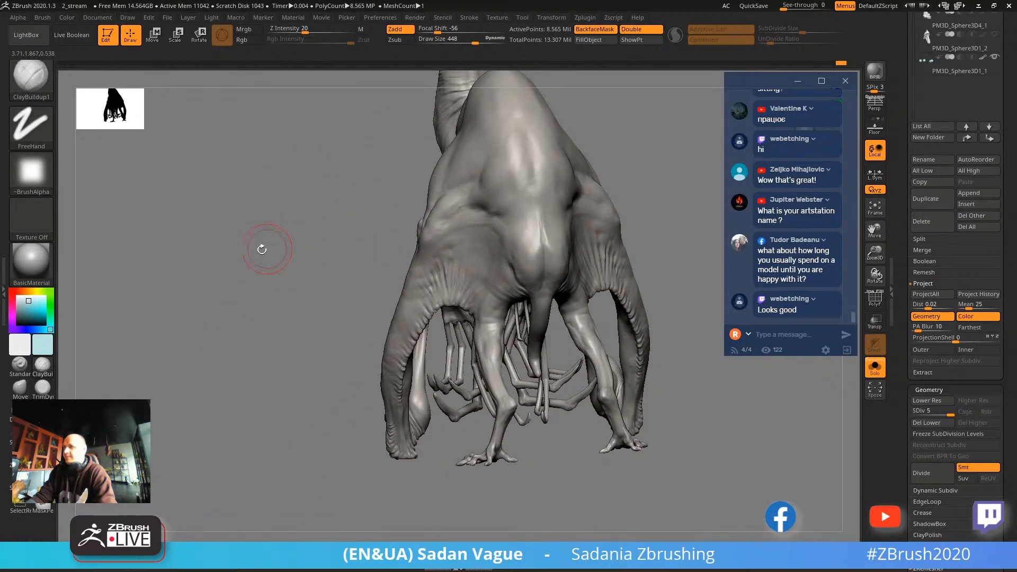
Add clay volume to the rear flank above the hind leg with draw size 305.
drag(261, 245, 318, 300)
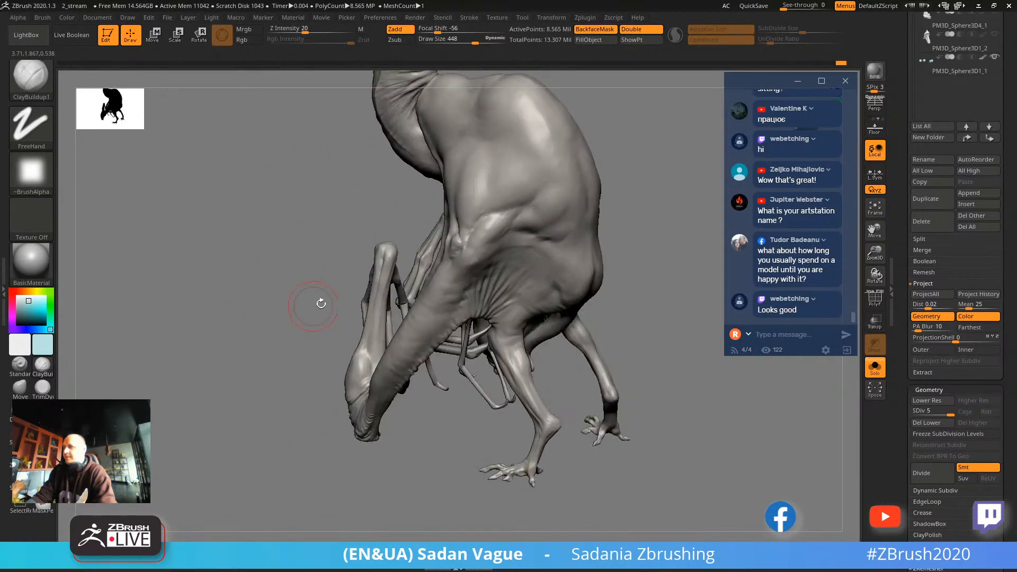
key(s)
click(554, 253)
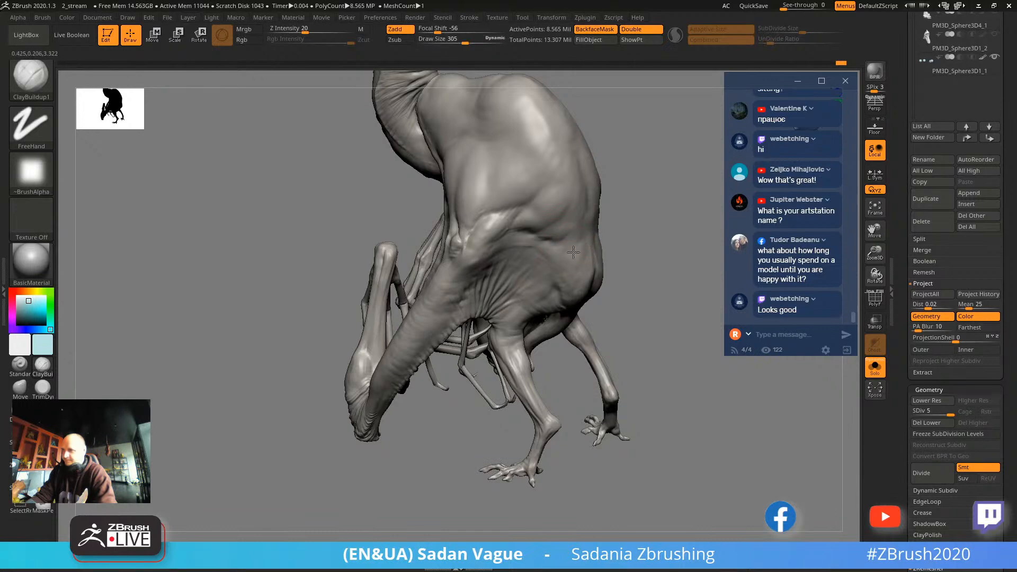
drag(652, 173, 609, 236)
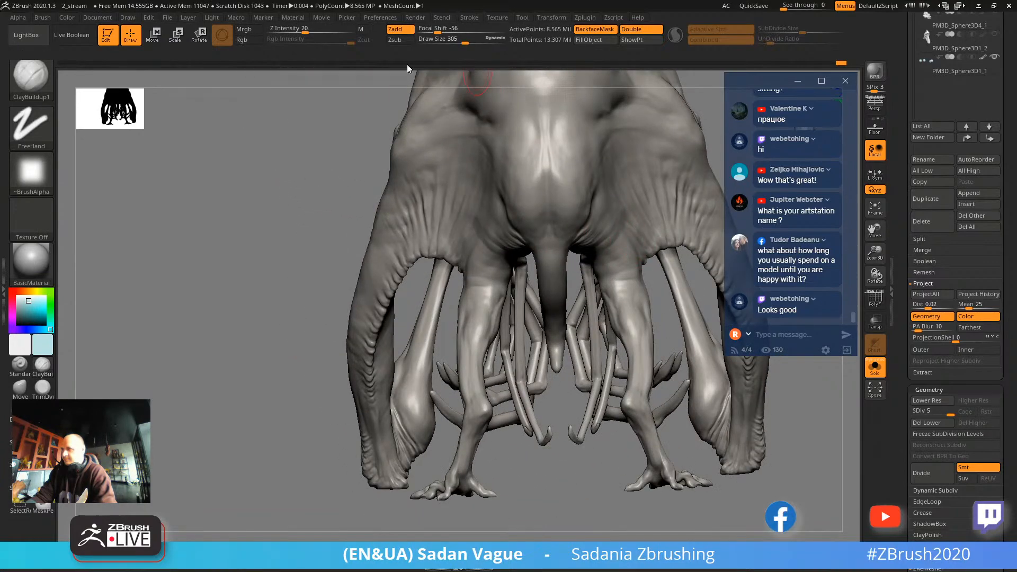
Isolate the creature's hands under the body and build up a finger's knuckle with draw size 102.
drag(256, 328, 643, 237)
key(ctrl+shift)
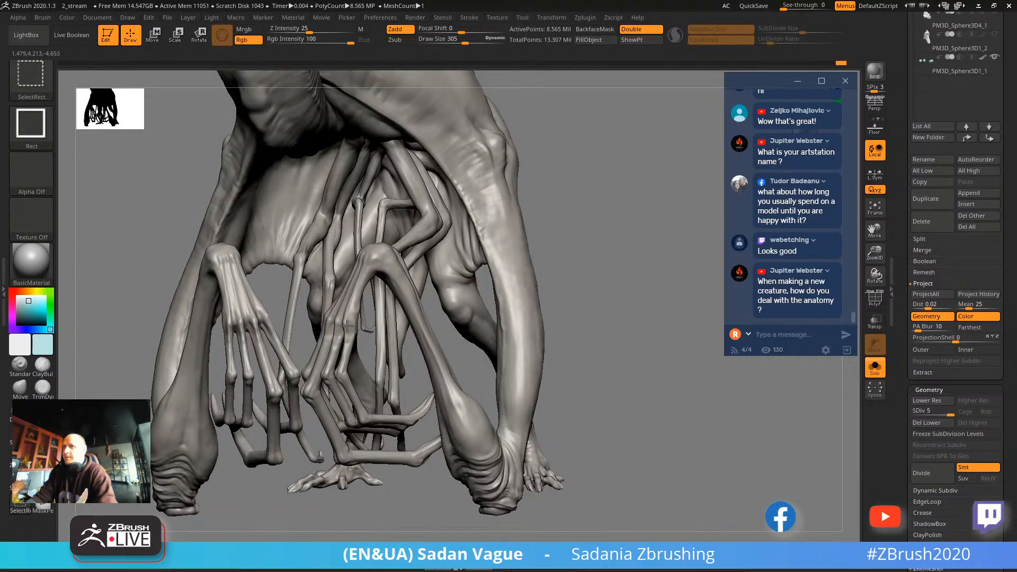
ctrl+shift+click(347, 325)
mouse_move(523, 277)
mouse_down()
mouse_move(628, 173)
mouse_move(593, 178)
mouse_up()
key(s)
drag(517, 268, 442, 247)
drag(446, 291, 525, 245)
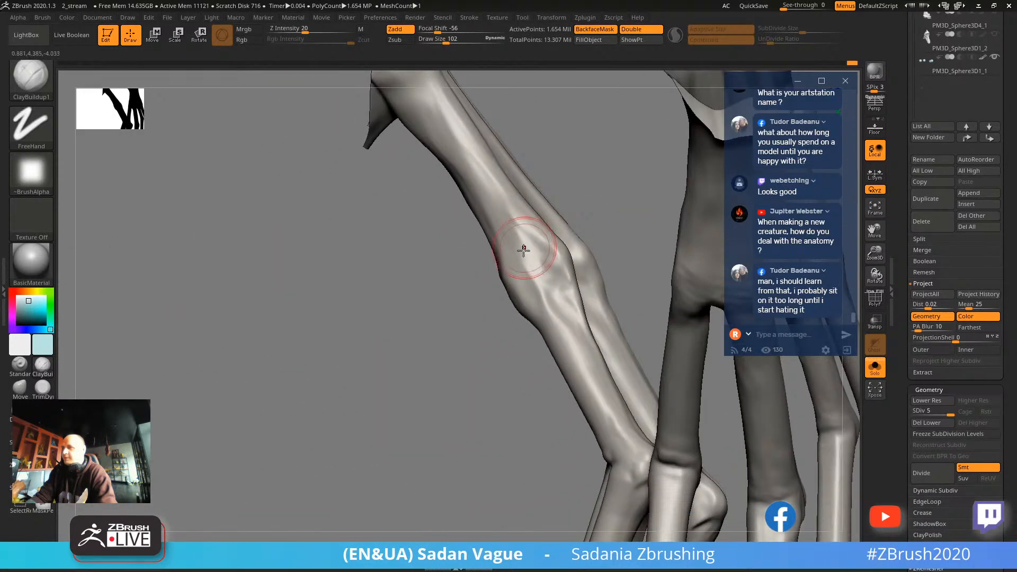
drag(508, 343, 411, 341)
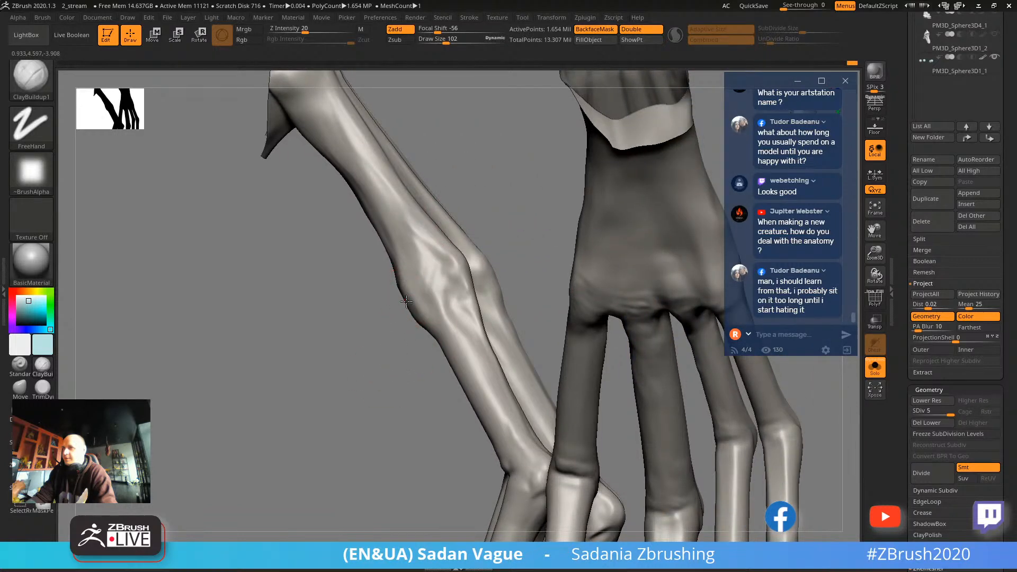
Refine the bony forms around the same knuckle using draw sizes 62 and 106.
alt+drag(422, 406, 387, 397)
key(s)
drag(407, 302, 401, 302)
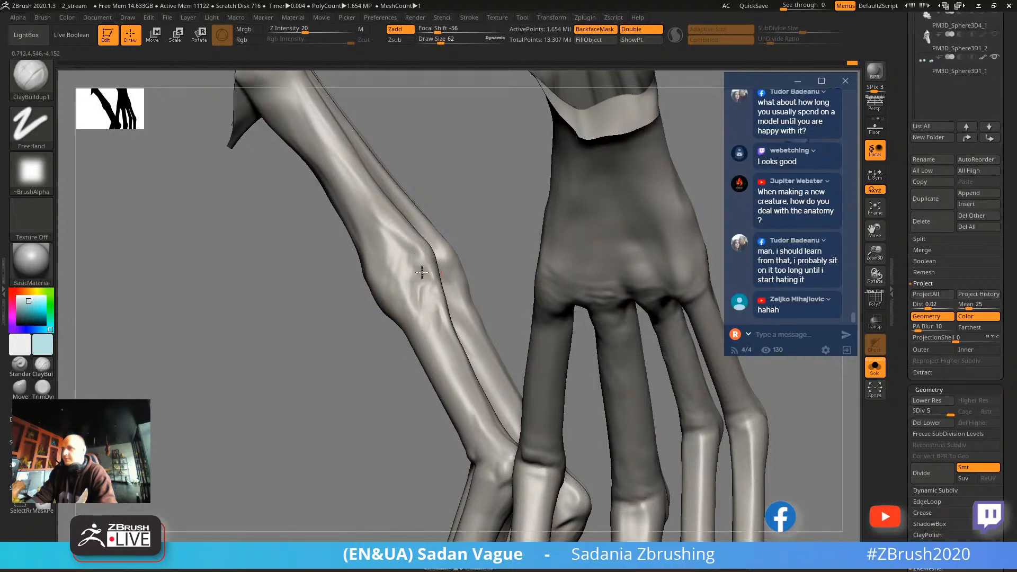
key(s)
mouse_move(412, 277)
mouse_down()
mouse_move(390, 279)
mouse_move(397, 295)
mouse_up()
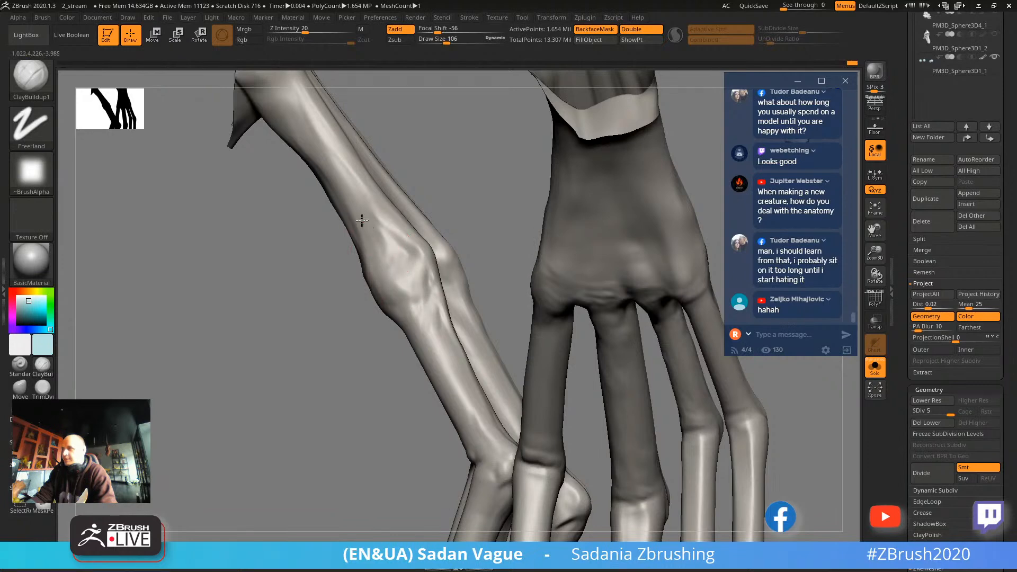
Build up the palm above the finger bases and along its edge toward the outermost finger with draw size 163.
mouse_move(432, 267)
right_down()
mouse_move(416, 207)
mouse_move(538, 198)
mouse_move(397, 252)
right_up()
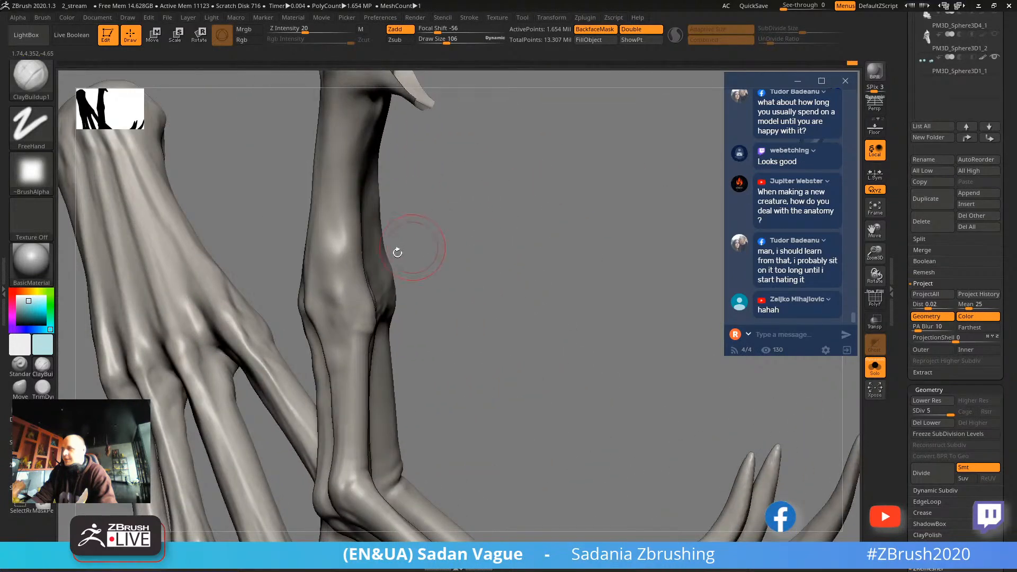
right_drag(343, 301, 359, 258)
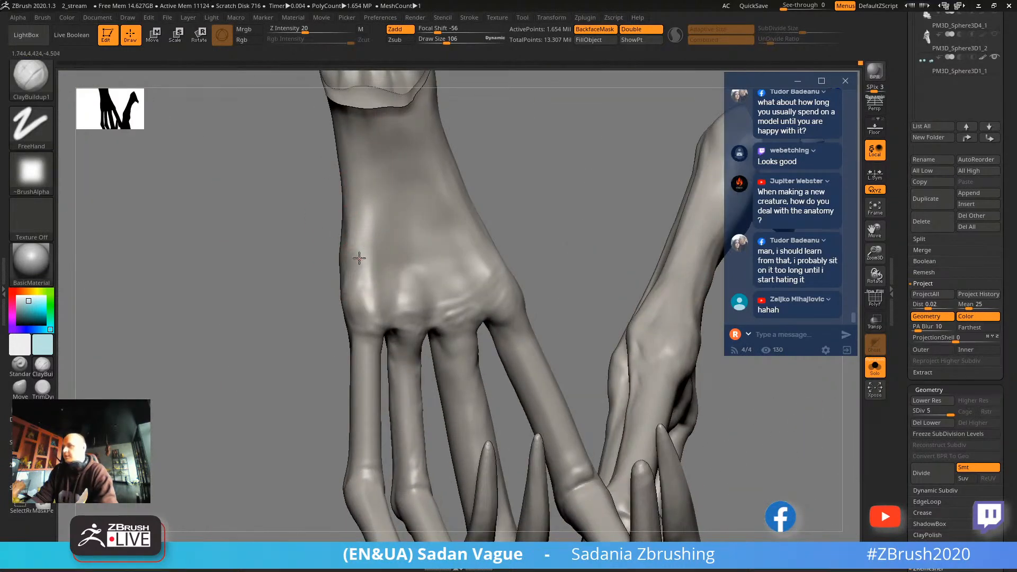
right_drag(408, 294, 461, 275)
key(s)
drag(428, 368, 417, 387)
drag(411, 347, 390, 372)
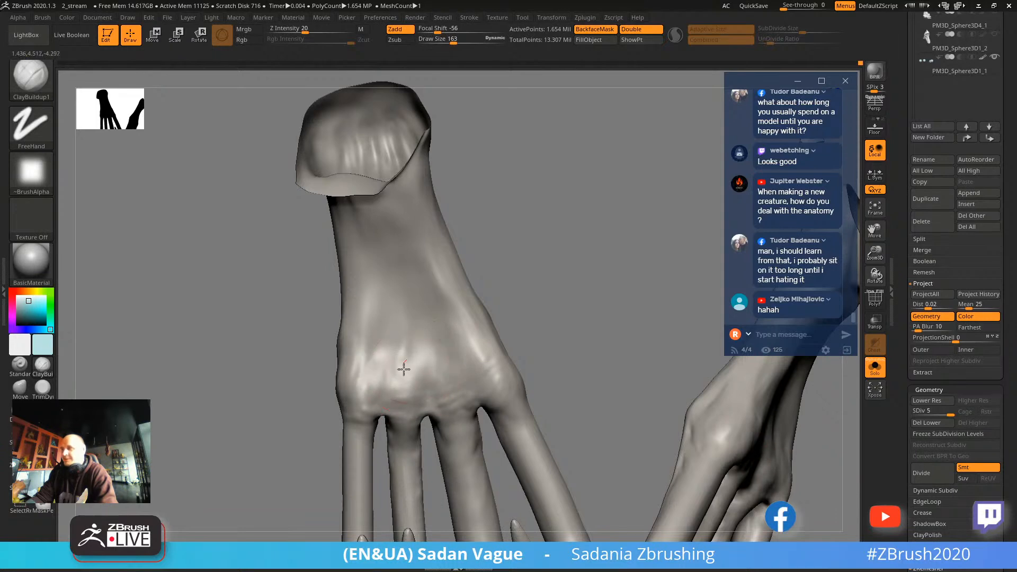
right_drag(476, 362, 478, 319)
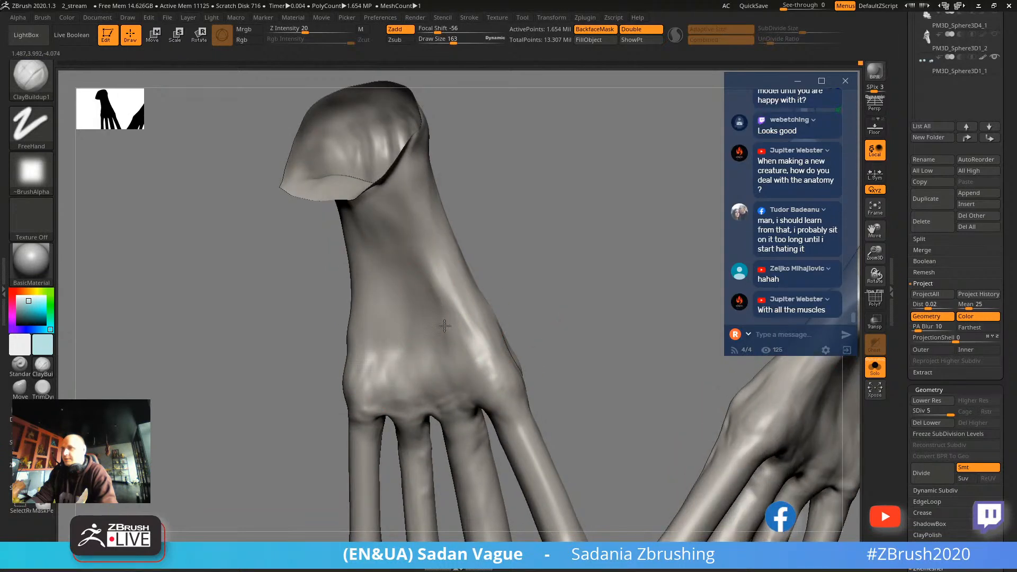
drag(428, 260, 459, 344)
mouse_move(433, 245)
mouse_down()
mouse_move(478, 356)
mouse_move(470, 360)
mouse_move(501, 387)
mouse_up()
Sculpt the first joint of the inner finger on its palm side using draw sizes 90 and 62.
key(s)
mouse_move(588, 382)
alt+right_down()
mouse_move(586, 195)
mouse_move(553, 311)
alt+right_up()
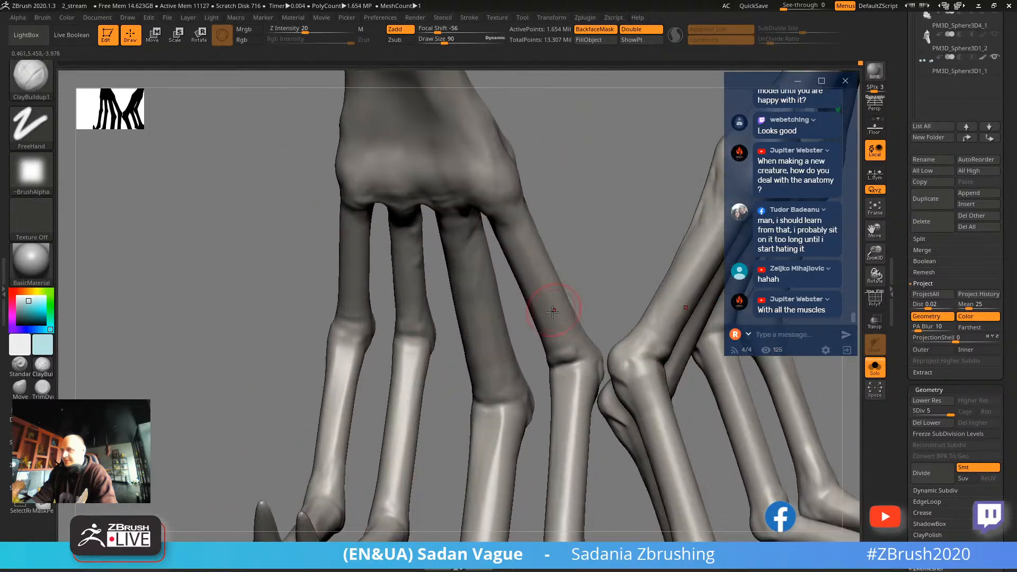
drag(557, 348, 579, 363)
mouse_move(574, 212)
right_down()
mouse_move(533, 198)
mouse_move(503, 233)
right_up()
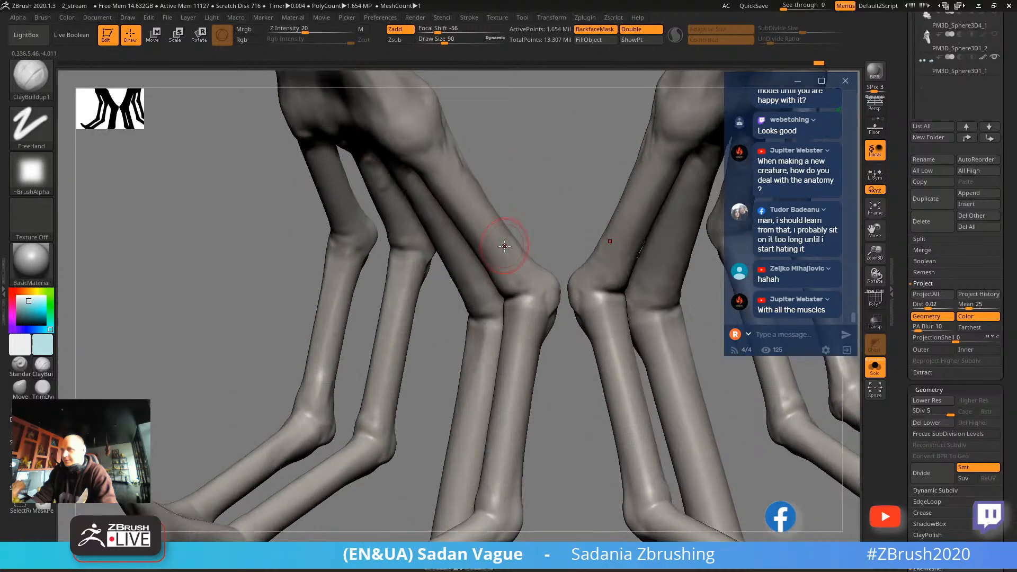
key(s)
mouse_move(511, 274)
mouse_down()
mouse_move(502, 273)
mouse_move(536, 281)
mouse_up()
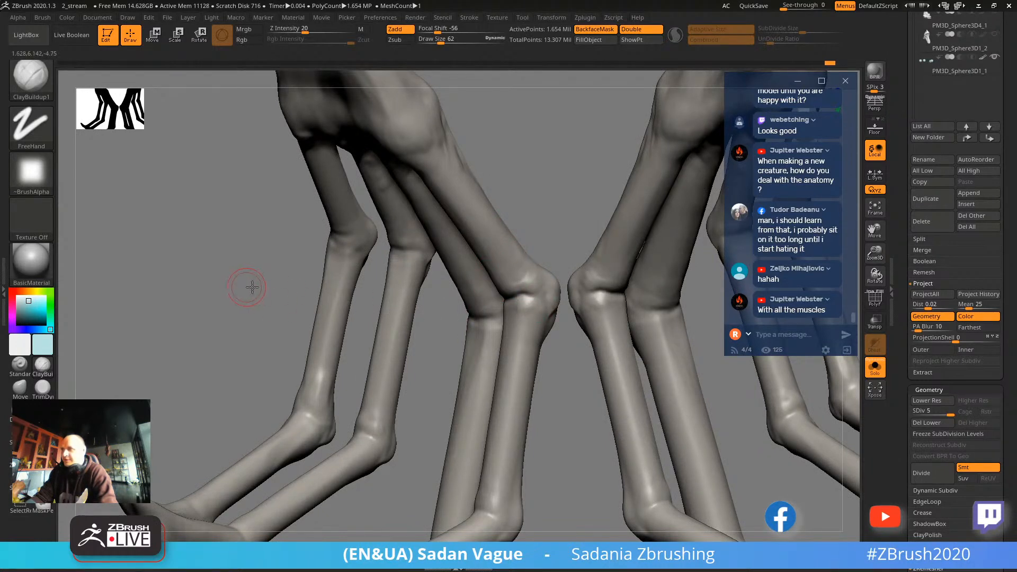
Add volume to the joint and middle segment of the outer finger with draw size 90.
right_drag(252, 287, 352, 268)
right_drag(529, 249, 523, 239)
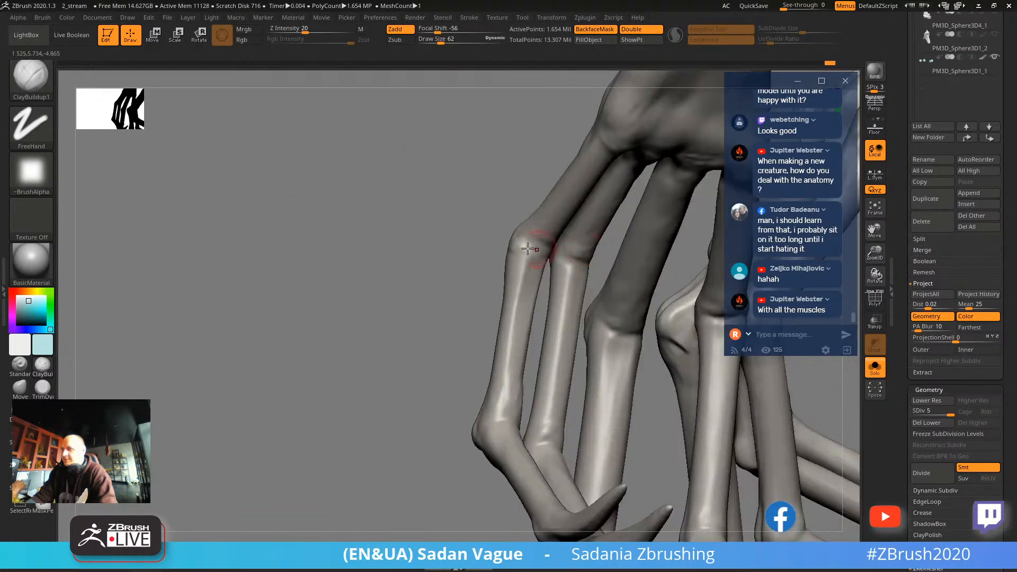
key(s)
drag(522, 239, 528, 235)
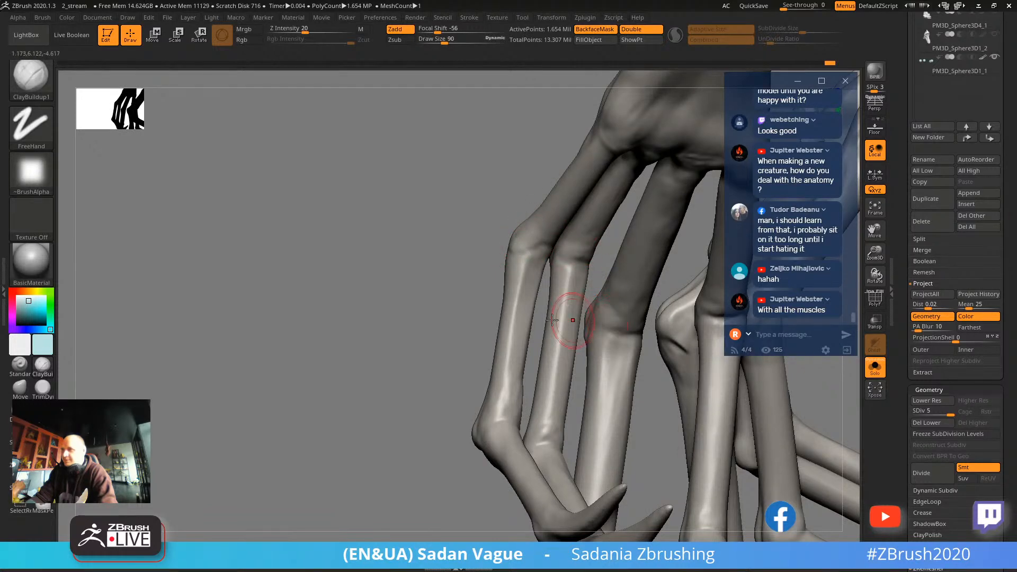
right_drag(420, 427, 405, 236)
drag(460, 233, 470, 288)
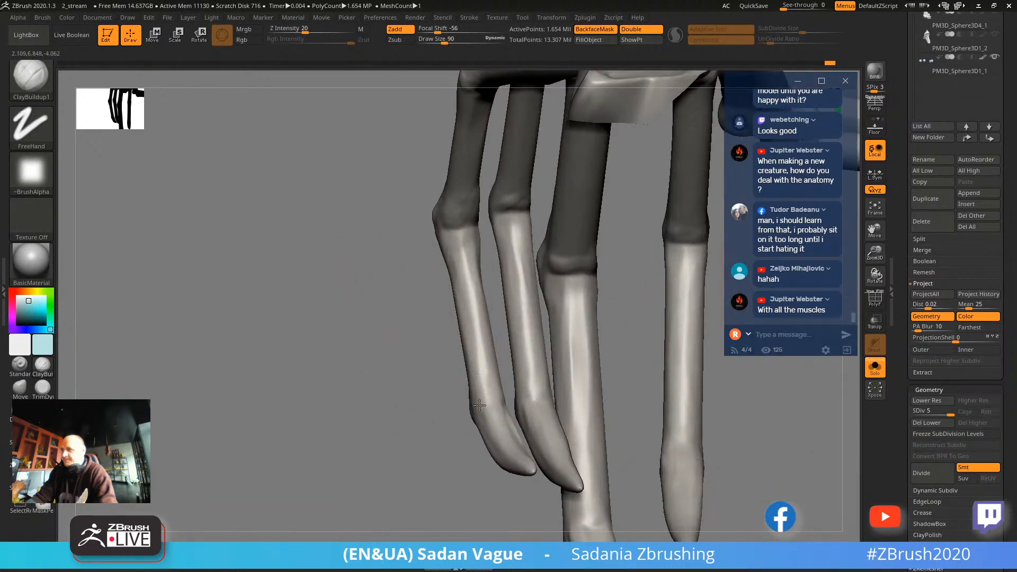
Sculpt bony ridges along the middle segments of the larger fingers with draw size 138.
mouse_move(479, 405)
right_down()
mouse_move(556, 295)
mouse_move(579, 234)
mouse_move(593, 274)
mouse_move(575, 279)
right_up()
key(s)
drag(431, 291, 438, 292)
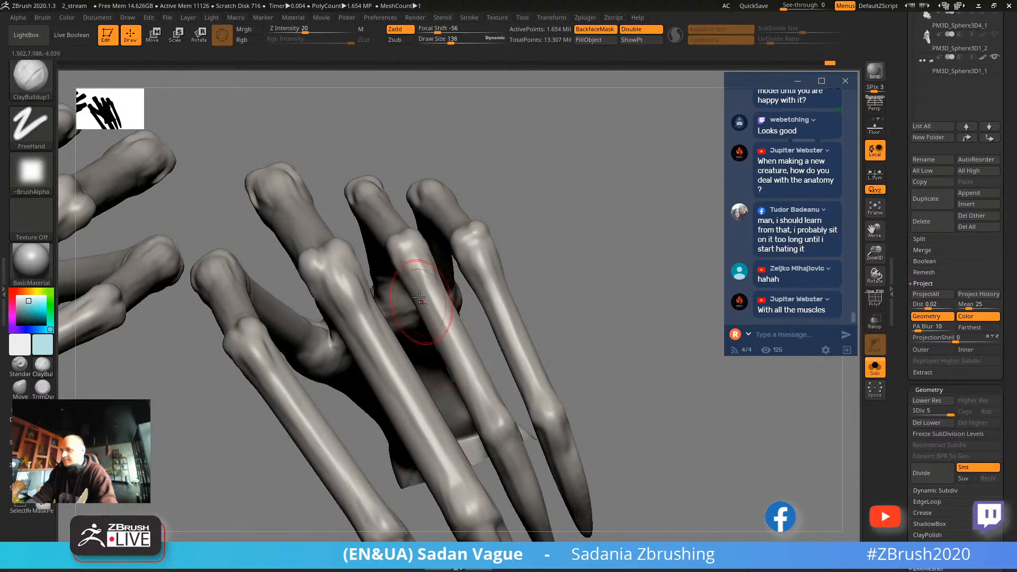
mouse_move(419, 298)
right_down()
mouse_move(651, 243)
mouse_move(609, 259)
right_up()
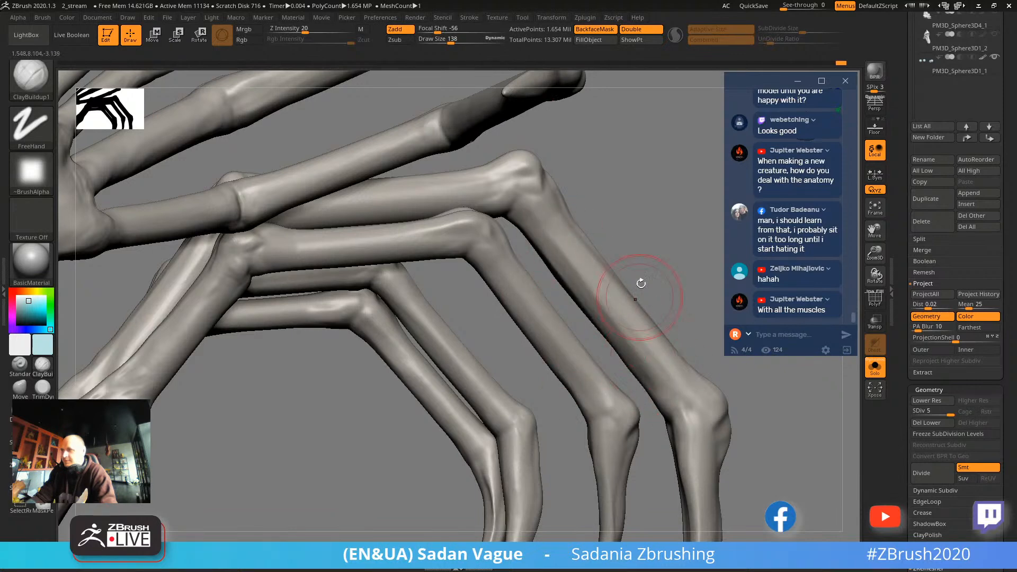
right_drag(640, 283, 545, 228)
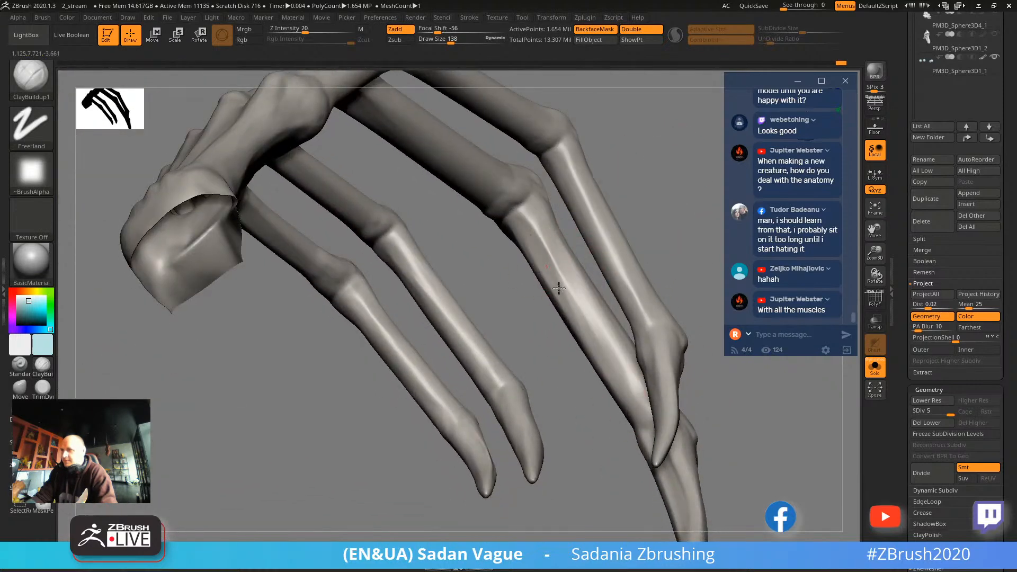
right_drag(588, 349, 556, 295)
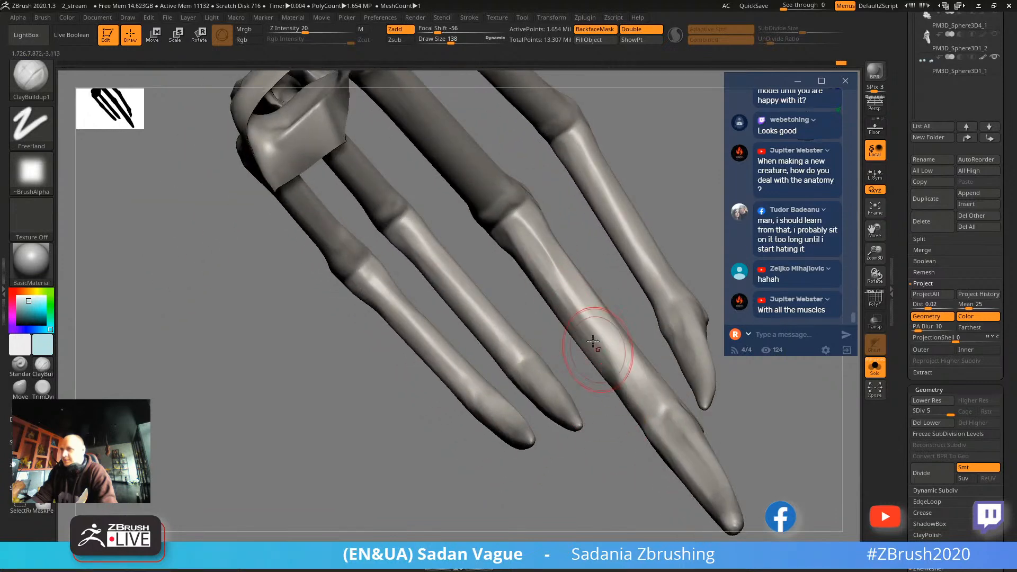
mouse_move(609, 201)
right_down()
mouse_move(645, 180)
mouse_move(555, 234)
right_up()
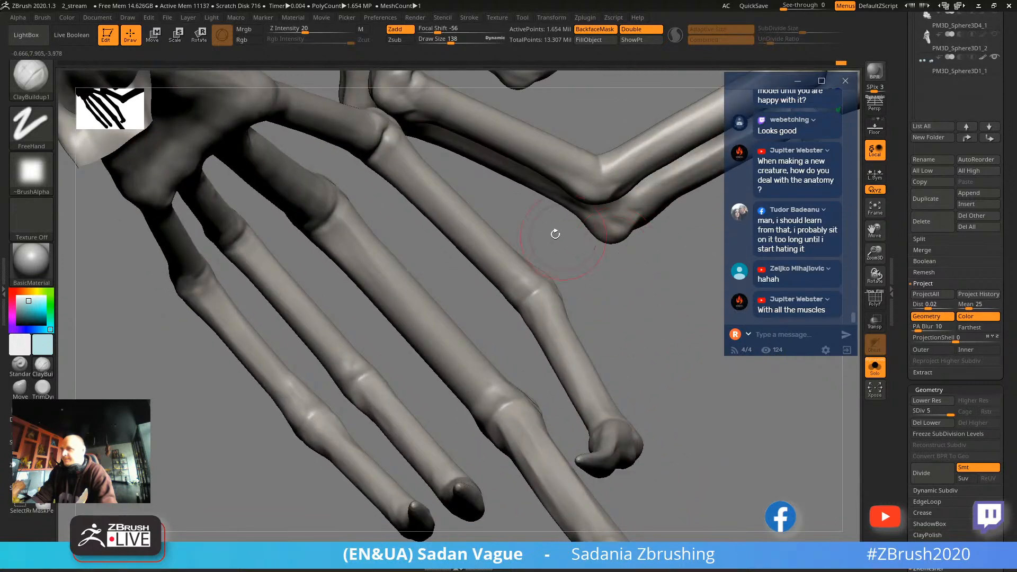
Build up the inner finger's segment between the middle joint and the claw.
mouse_move(404, 256)
right_down()
mouse_move(456, 332)
mouse_move(476, 288)
mouse_move(583, 312)
mouse_move(409, 272)
right_up()
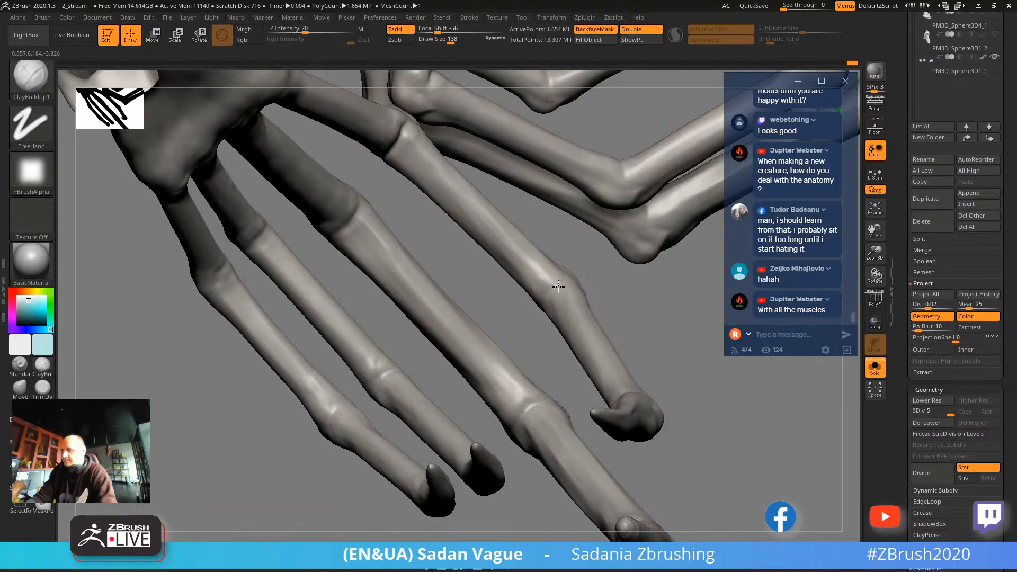
right_drag(556, 286, 598, 313)
drag(553, 310, 611, 431)
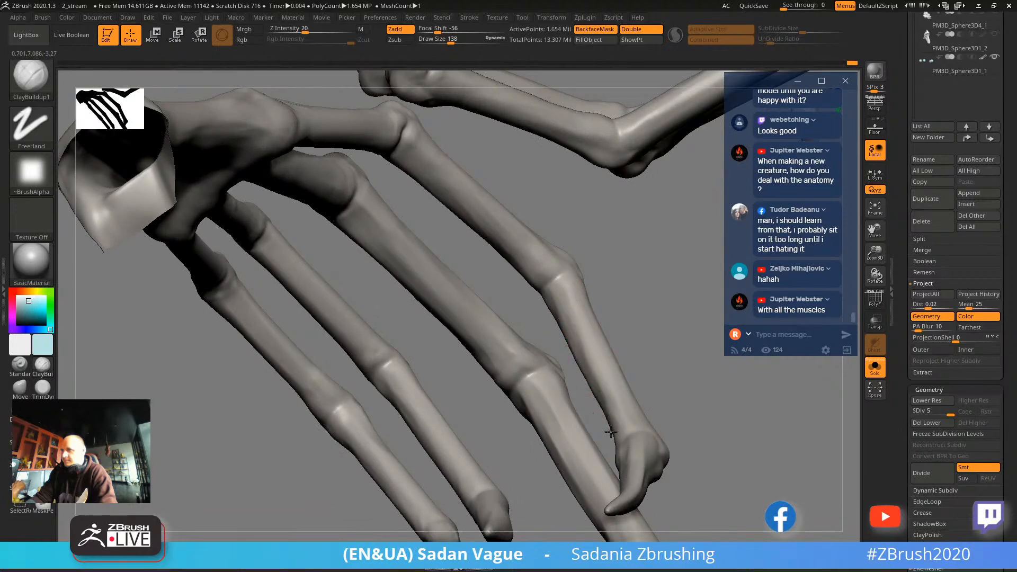
Shape the middle segments of the two smaller fingers with long clay strokes between their joints.
right_drag(609, 382, 470, 222)
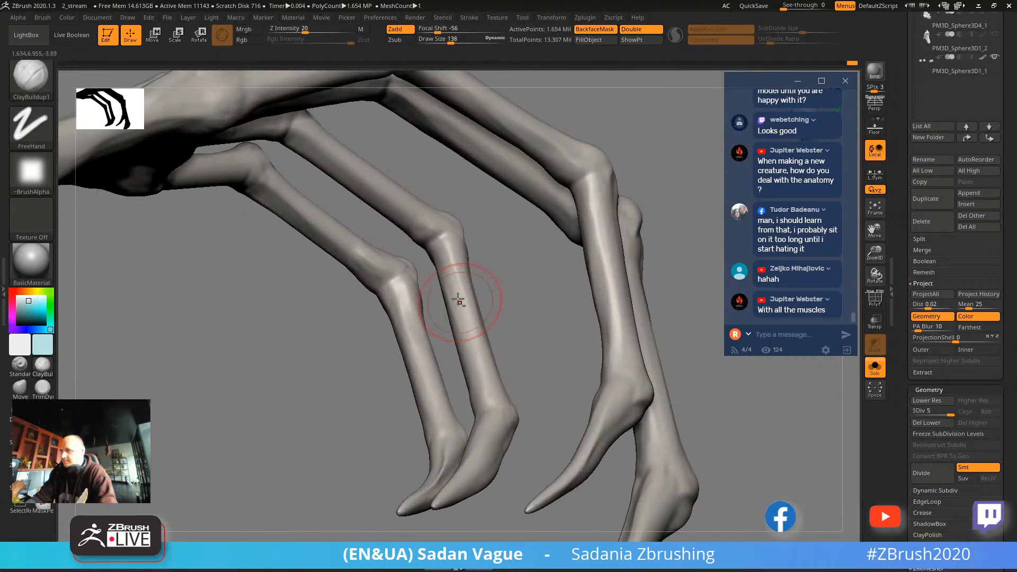
drag(455, 345, 464, 375)
mouse_move(448, 277)
mouse_down()
mouse_move(461, 367)
mouse_move(478, 395)
mouse_up()
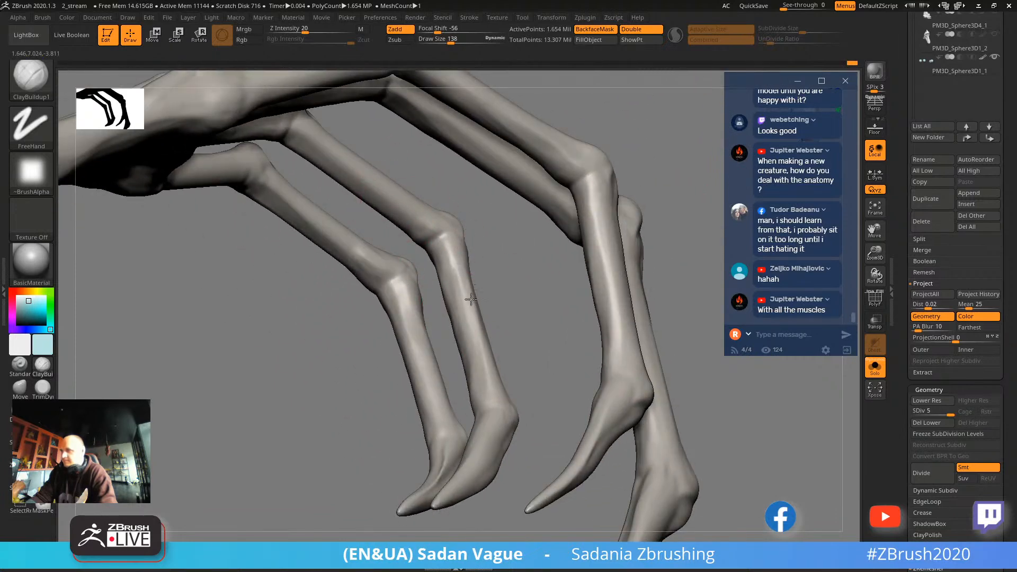
mouse_move(471, 300)
right_down()
mouse_move(508, 313)
mouse_move(392, 350)
right_up()
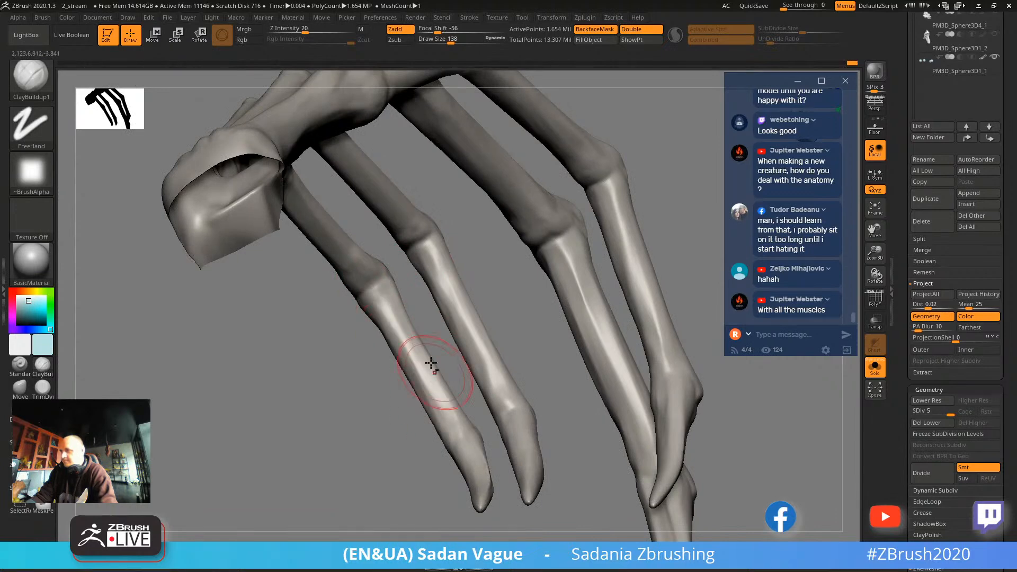
mouse_move(391, 431)
right_down()
mouse_move(383, 354)
mouse_move(300, 386)
mouse_move(443, 193)
right_up()
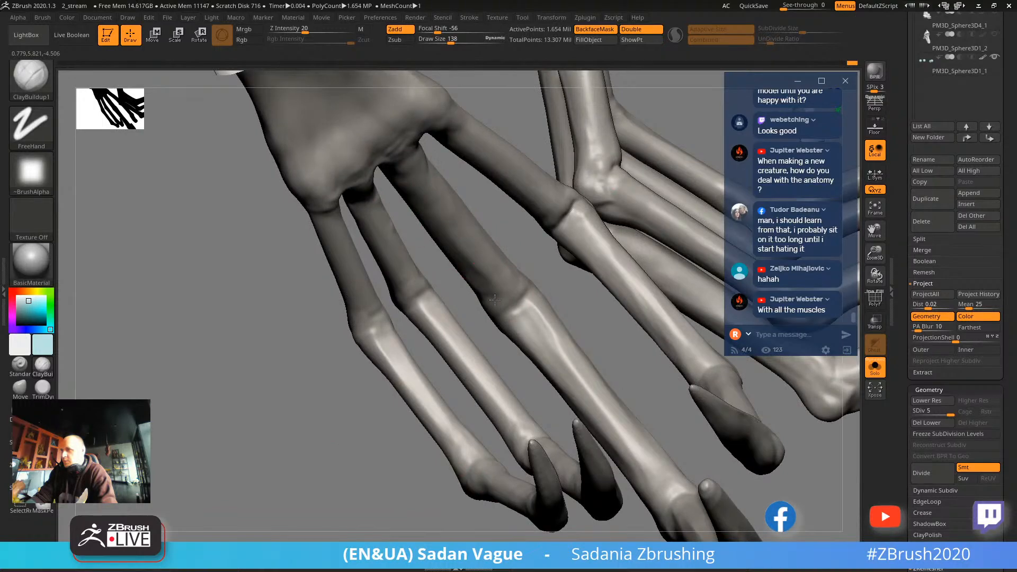
Examine the fingers, palms, knuckles and back of the hand from several angles.
right_drag(504, 256, 465, 227)
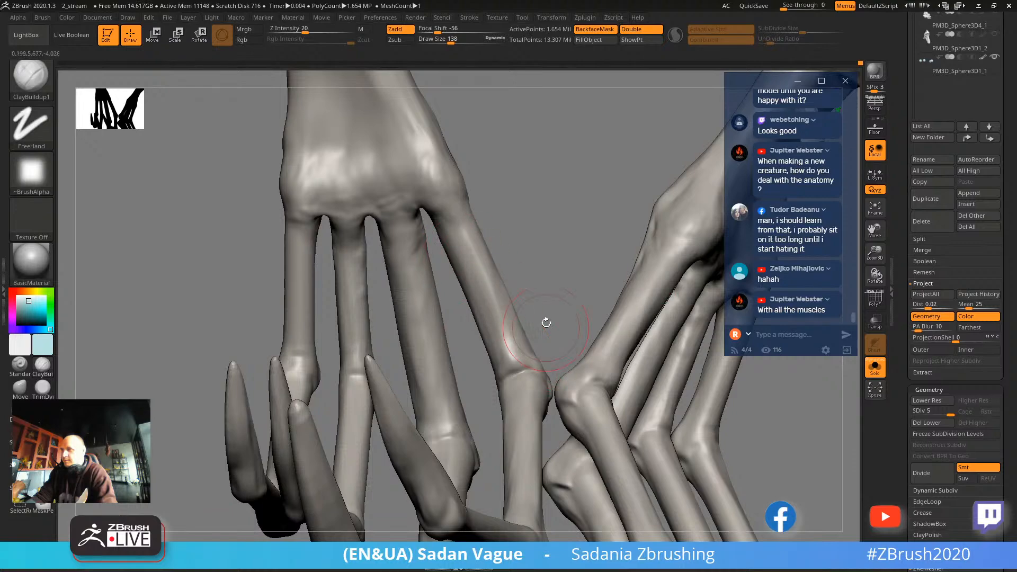
right_drag(546, 322, 544, 232)
right_drag(421, 223, 503, 149)
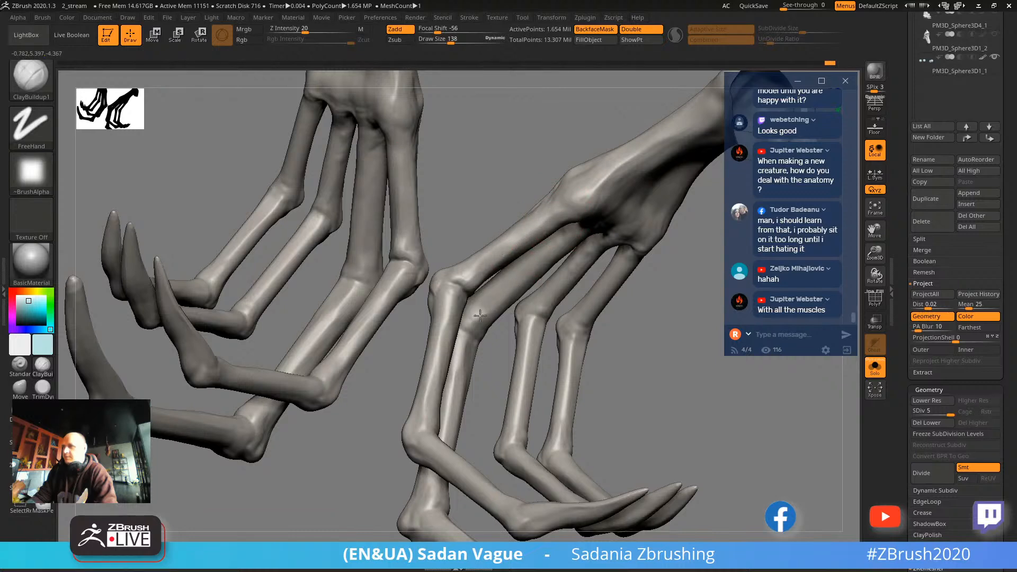
right_drag(501, 312, 537, 266)
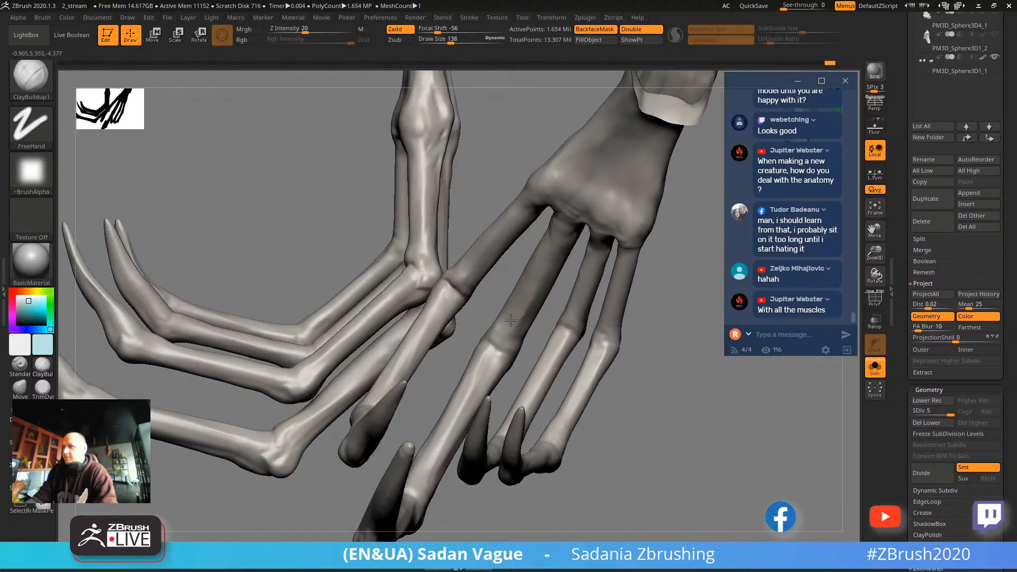
mouse_move(528, 191)
right_down()
mouse_move(672, 186)
mouse_move(647, 211)
mouse_move(622, 193)
mouse_move(634, 175)
mouse_move(606, 297)
right_up()
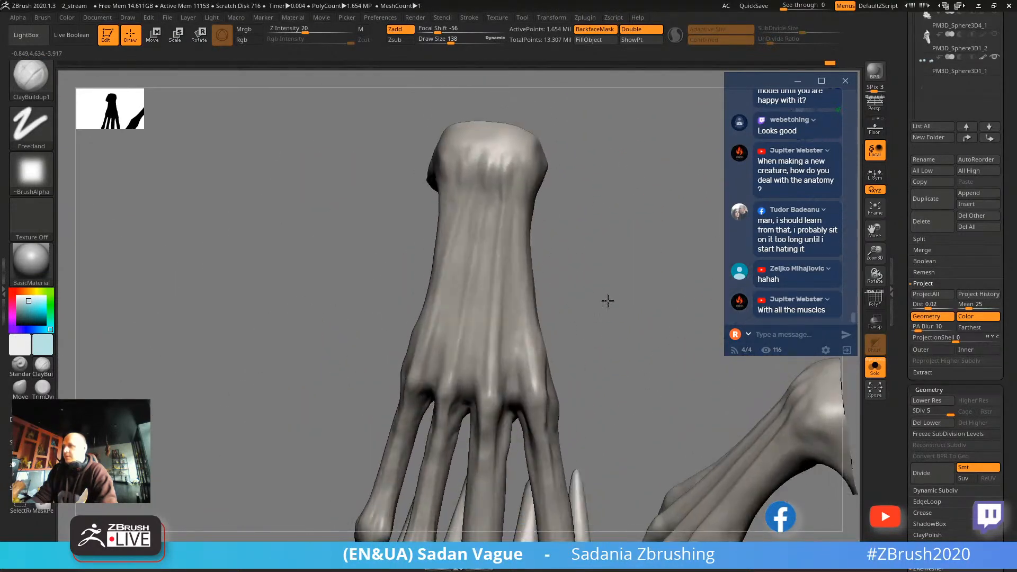
key(bracketleft)
key(bracketleft)
right_drag(449, 310, 437, 346)
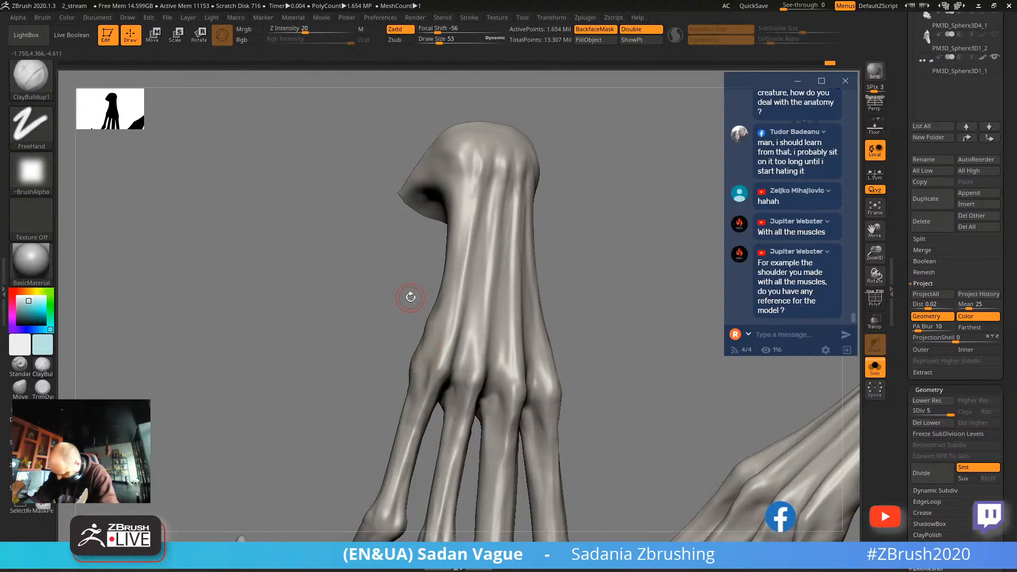
mouse_move(379, 348)
right_down()
mouse_move(363, 354)
mouse_move(349, 321)
mouse_move(318, 300)
right_up()
Unhide the rest of the creature's body and soften the forearm above the folded wrist with draw size 271.
key(ctrl+shift)
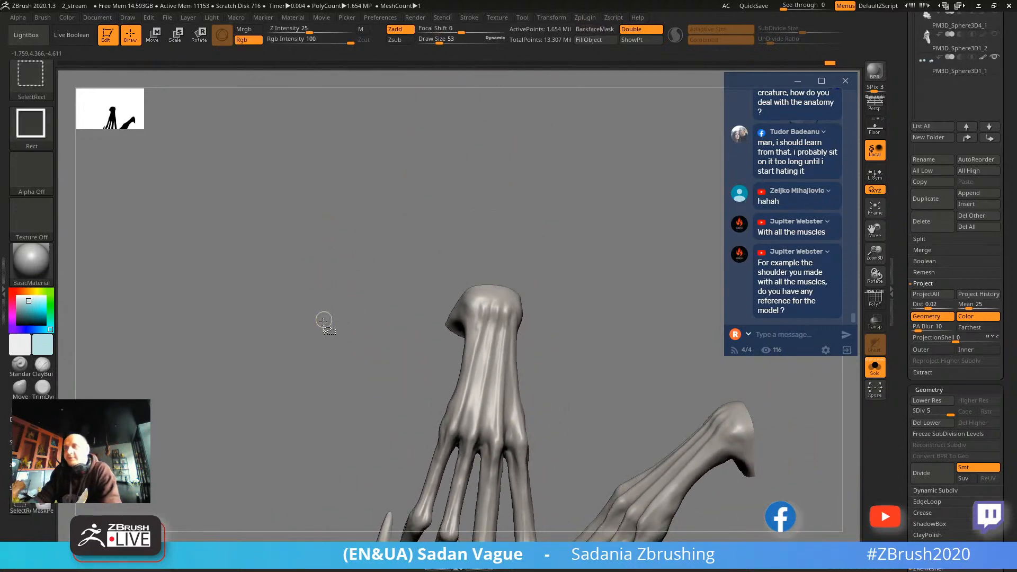
ctrl+shift+click(336, 359)
mouse_move(336, 359)
right_down()
mouse_move(284, 290)
mouse_move(542, 226)
mouse_move(598, 275)
mouse_move(626, 277)
right_up()
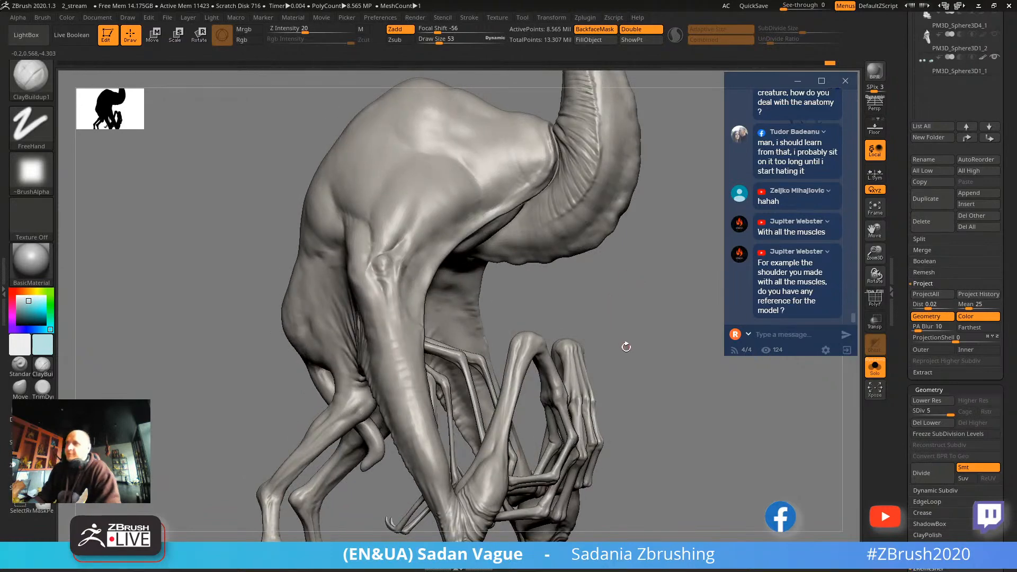
mouse_move(626, 346)
right_down()
mouse_move(641, 345)
mouse_move(597, 207)
mouse_move(570, 283)
mouse_move(618, 408)
mouse_move(551, 408)
mouse_move(633, 539)
mouse_move(625, 330)
right_up()
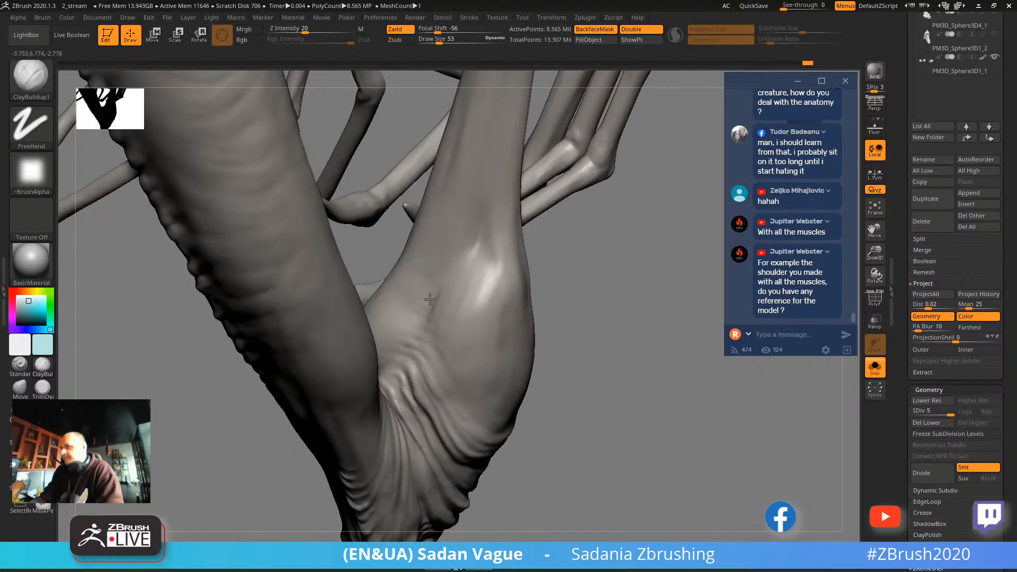
key(shift)
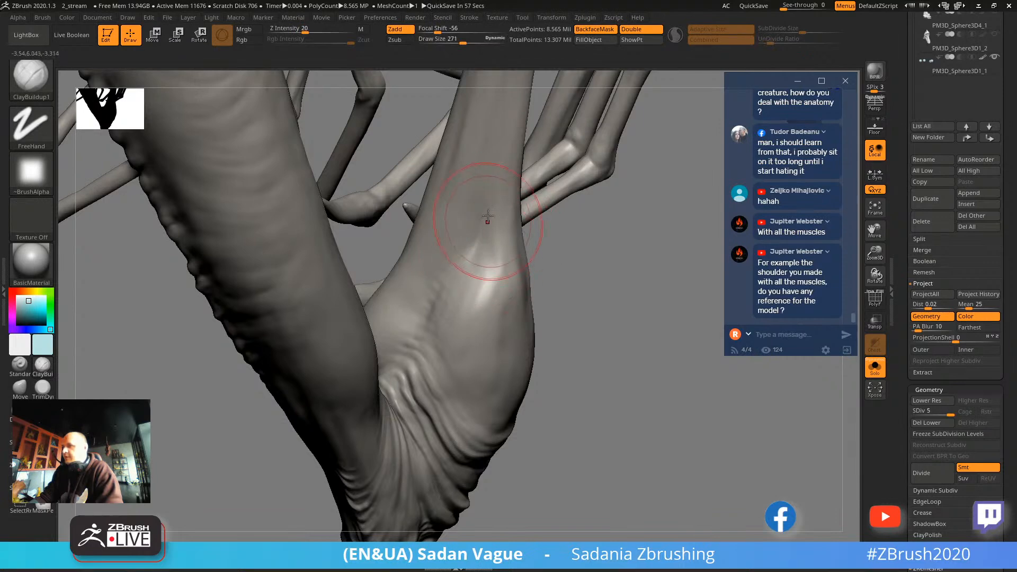
mouse_move(452, 256)
mouse_down()
mouse_move(448, 306)
mouse_move(472, 265)
mouse_move(475, 312)
mouse_up()
Touch up the wrinkled surface of the upper forelimb with a short stroke at draw size 271.
alt+drag(600, 337, 532, 116)
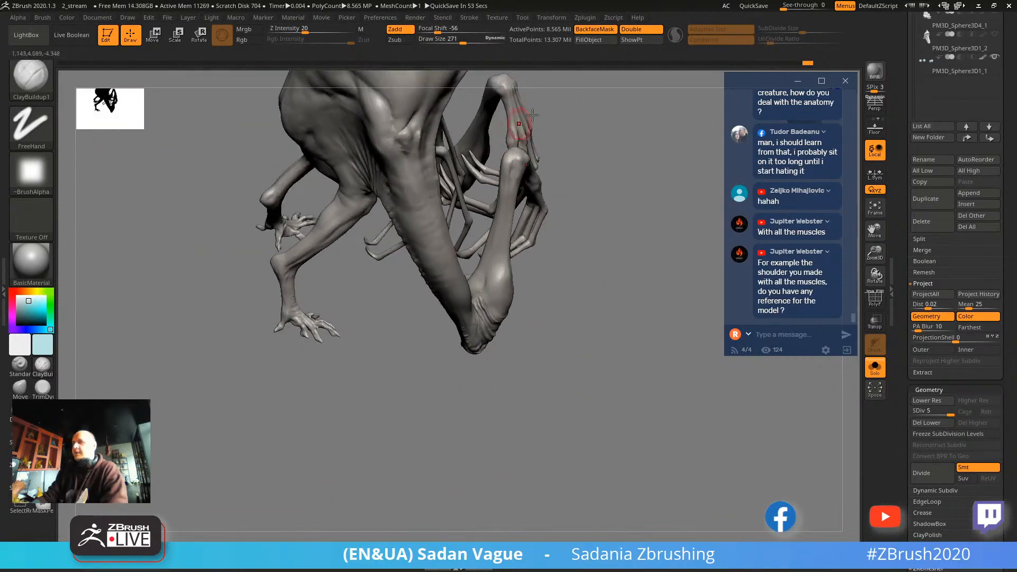
drag(604, 316, 646, 172)
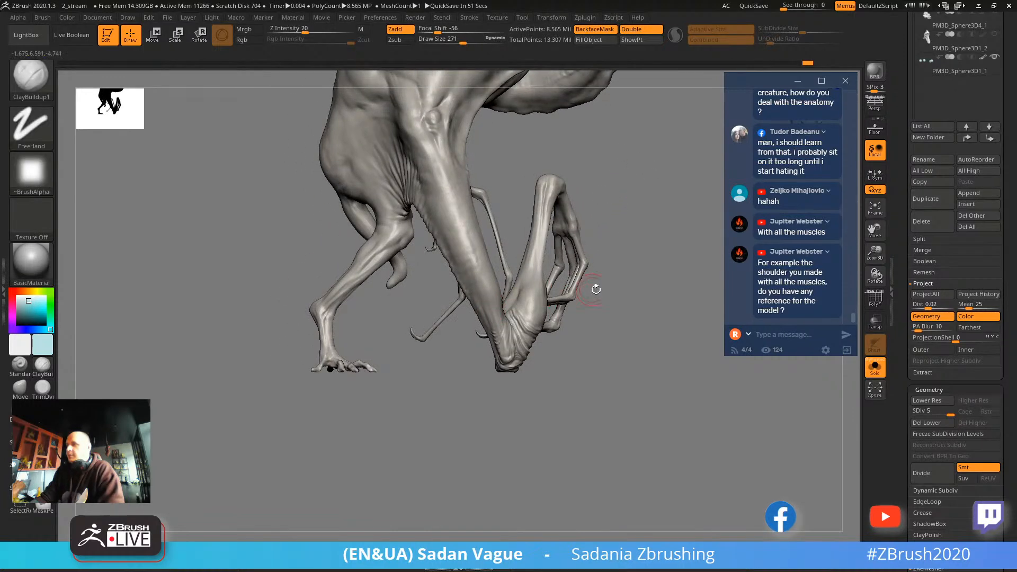
mouse_move(596, 289)
mouse_down()
mouse_move(652, 397)
mouse_move(592, 443)
mouse_up()
mouse_move(340, 301)
alt+mouse_down()
mouse_move(402, 384)
mouse_move(407, 339)
alt+mouse_up()
drag(519, 162, 523, 170)
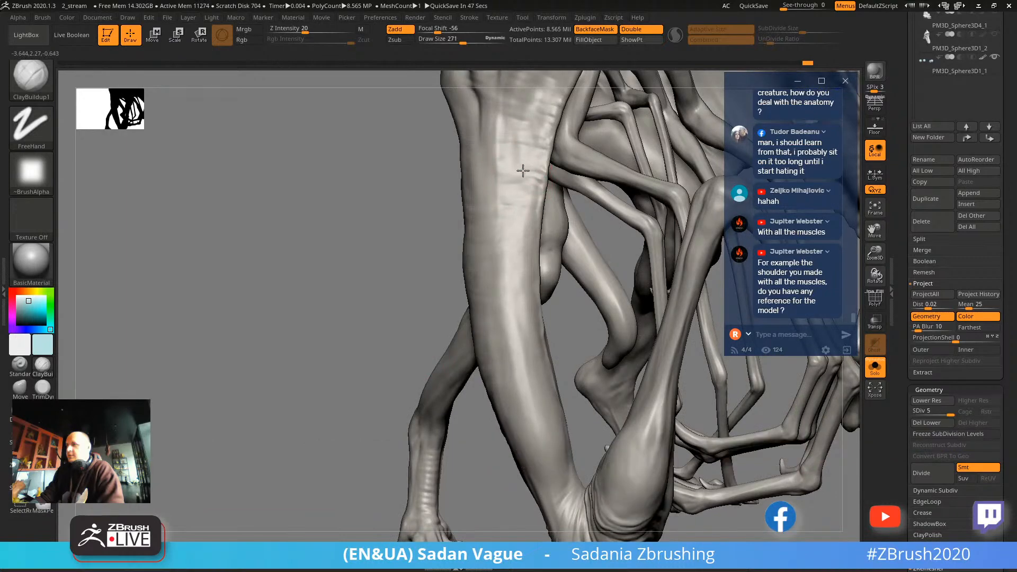
Stroke the upper back behind the shoulder blade with the Standard brush at draw size 431.
mouse_move(429, 290)
mouse_down()
mouse_move(406, 262)
mouse_move(525, 286)
mouse_up()
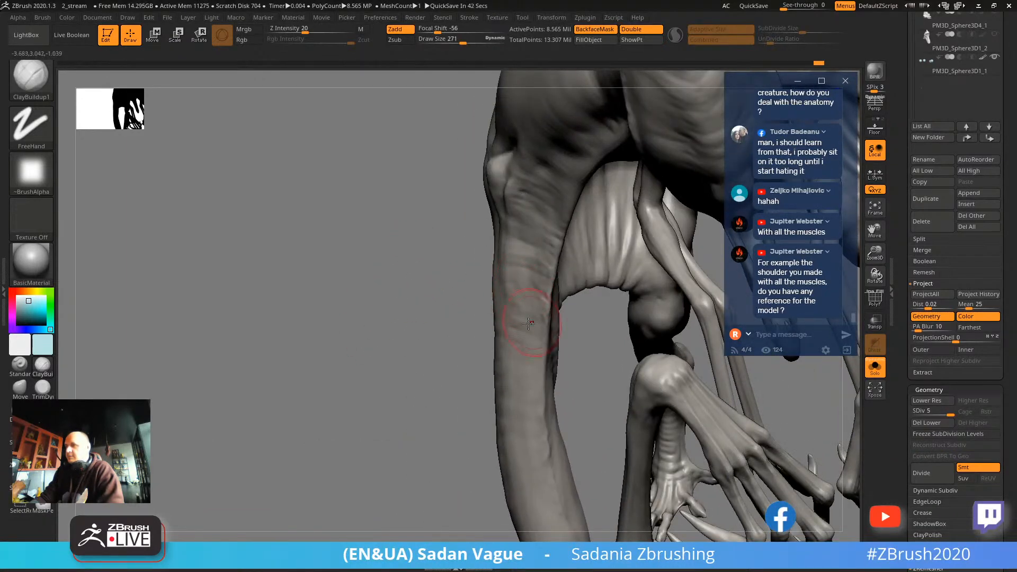
mouse_move(528, 323)
alt+mouse_down()
mouse_move(386, 302)
mouse_move(644, 316)
mouse_move(622, 220)
mouse_move(652, 212)
mouse_move(590, 193)
mouse_move(458, 335)
alt+mouse_up()
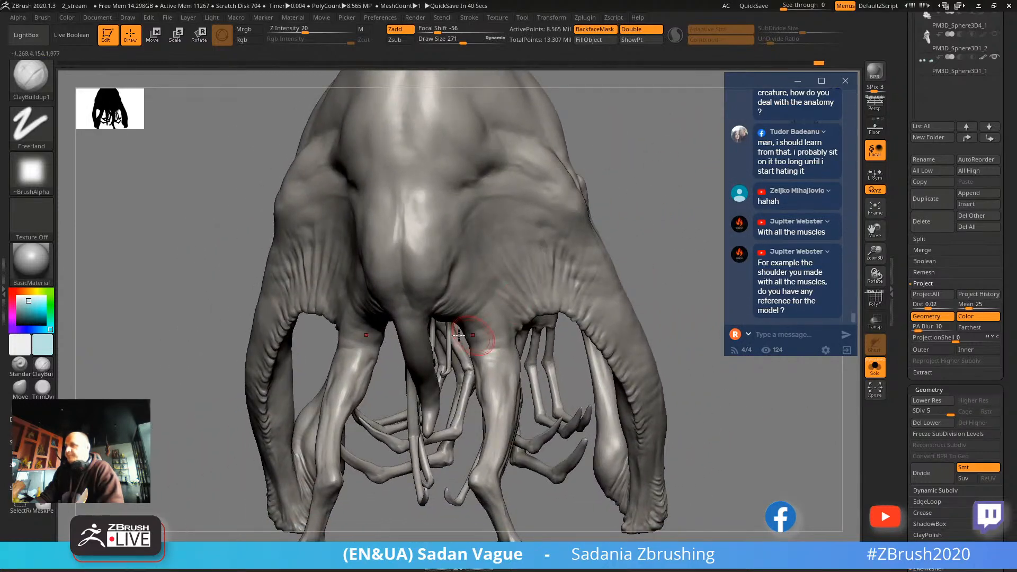
mouse_move(657, 174)
mouse_down()
mouse_move(609, 215)
mouse_move(390, 350)
mouse_move(359, 331)
mouse_move(357, 364)
mouse_move(617, 222)
mouse_move(487, 263)
mouse_up()
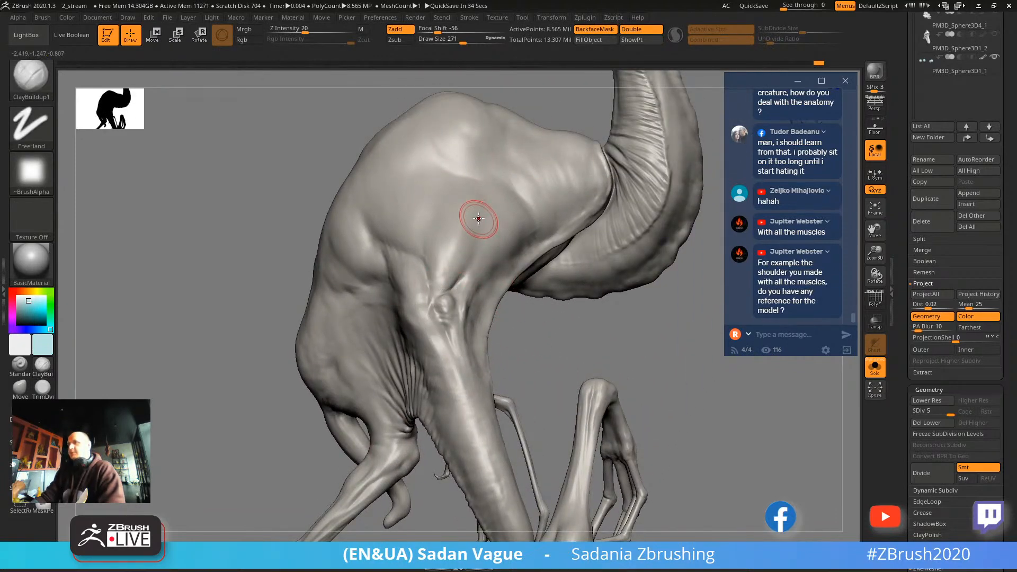
mouse_move(555, 349)
mouse_down()
mouse_move(613, 231)
mouse_move(606, 224)
mouse_move(685, 252)
mouse_move(509, 134)
mouse_up()
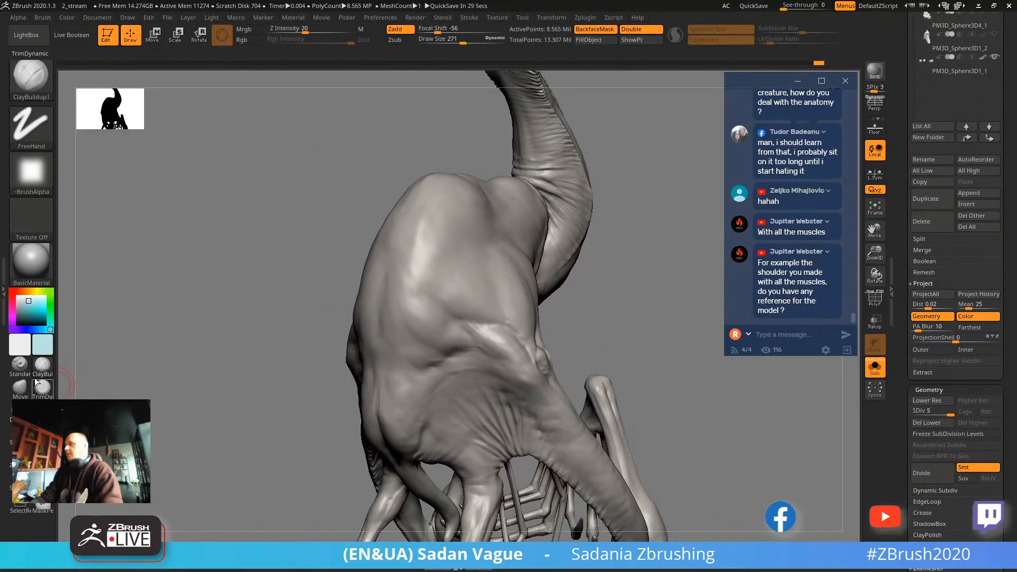
key(b)
key(s)
key(t)
key(s)
drag(438, 262, 439, 262)
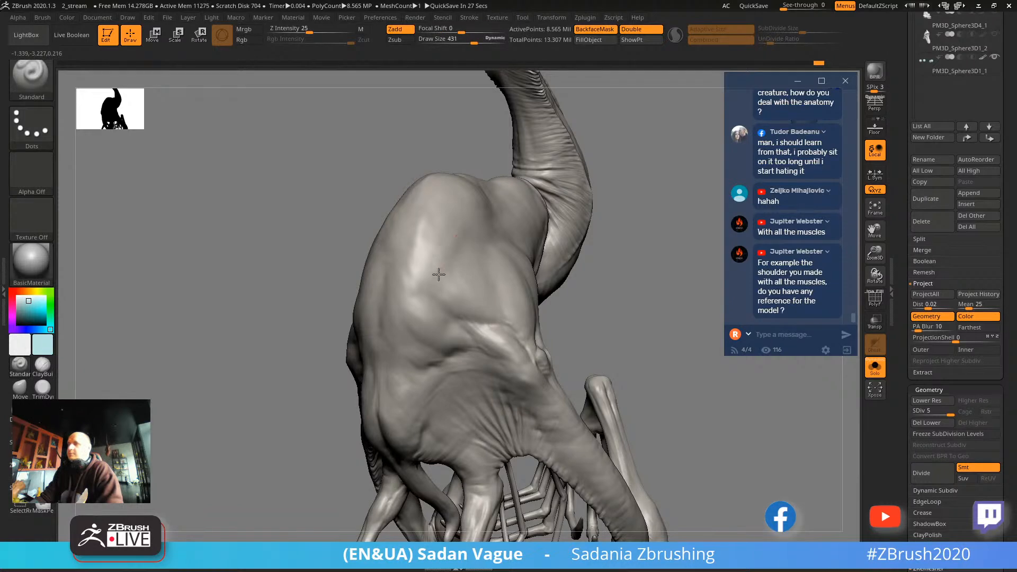
Raise a ridge along the shoulder blade's rear edge with the Standard brush at draw size 350 and smooth it.
drag(607, 302, 554, 293)
key(s)
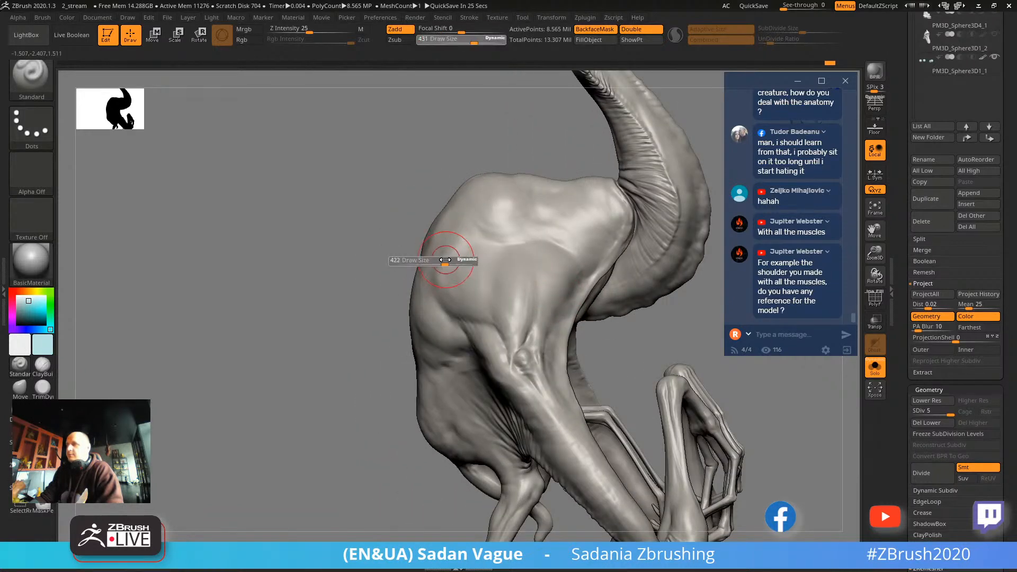
click(444, 262)
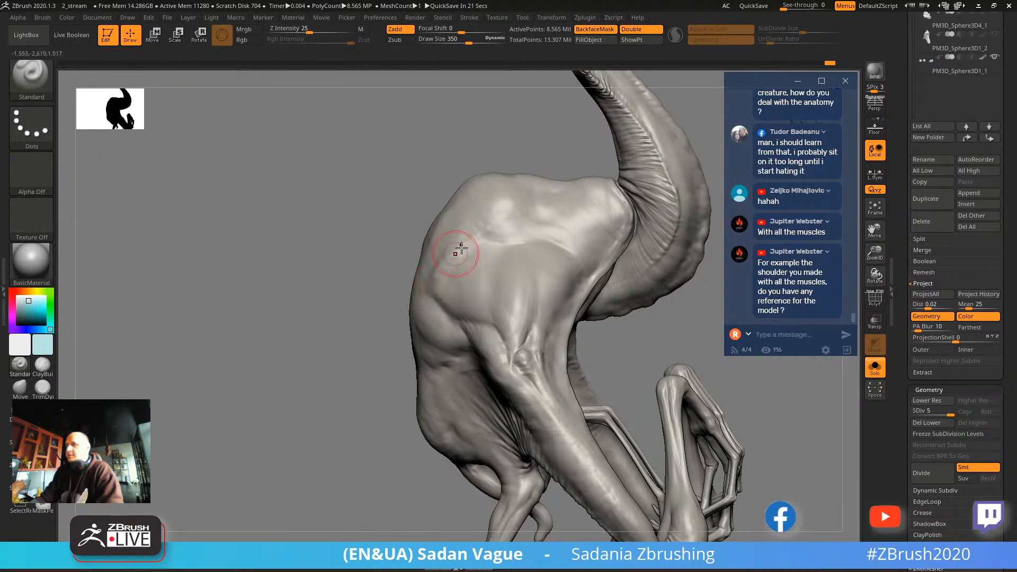
drag(393, 299, 424, 276)
key(shift)
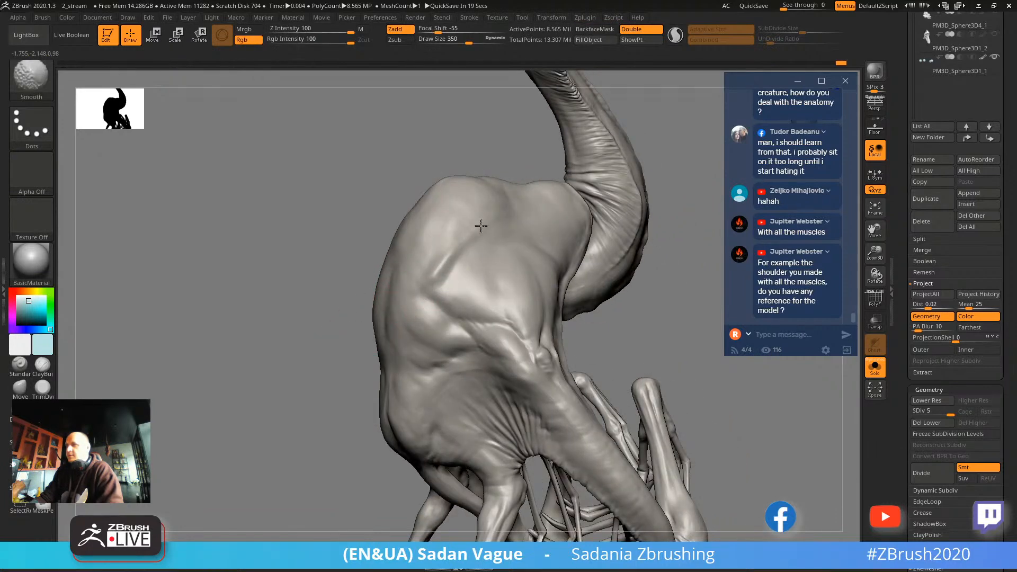
Build up volume over the shoulder blade with the ClayBuildup brush at draw size 649.
click(43, 365)
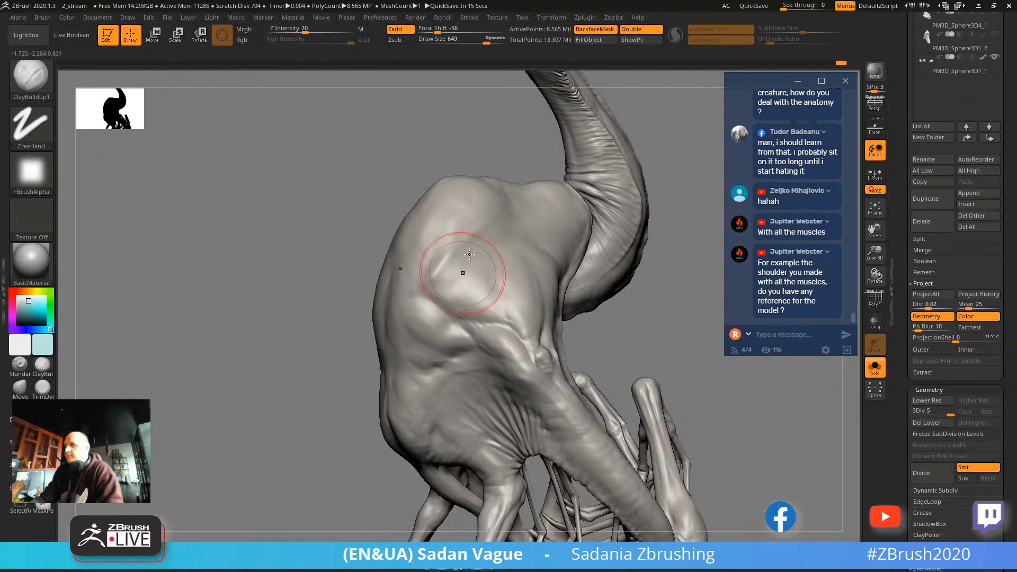
drag(524, 152, 495, 252)
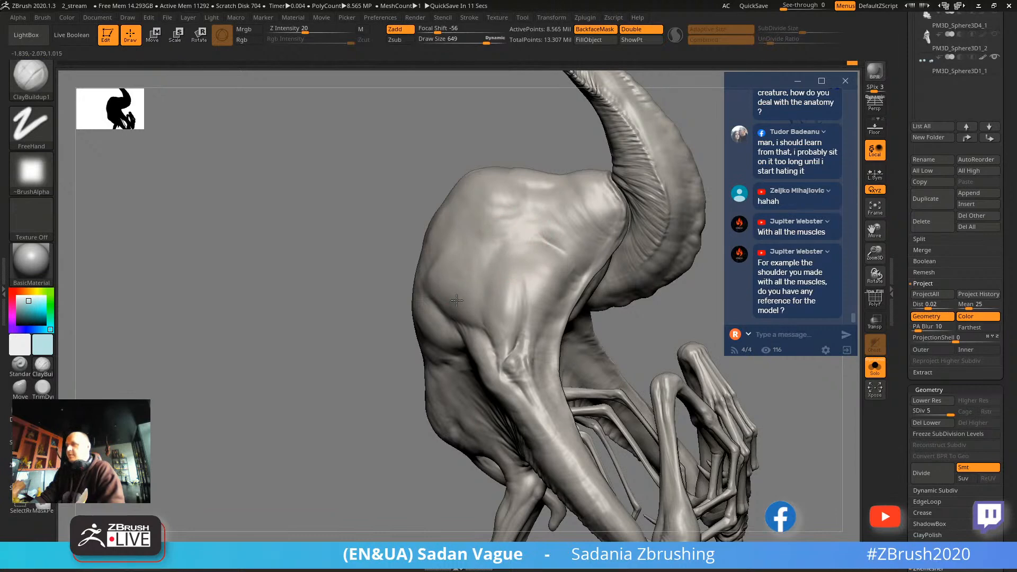
right_drag(456, 300, 433, 298)
Strengthen the ridge at the shoulder blade's rear corner with clay strokes at draw size 350 and smooth around it.
text(s)
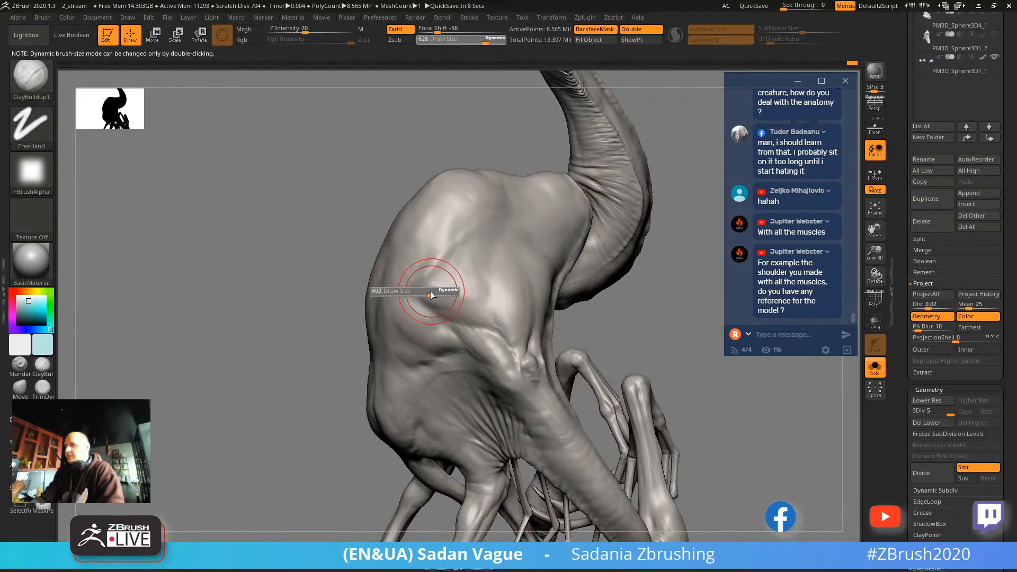
text(350)
key(Return)
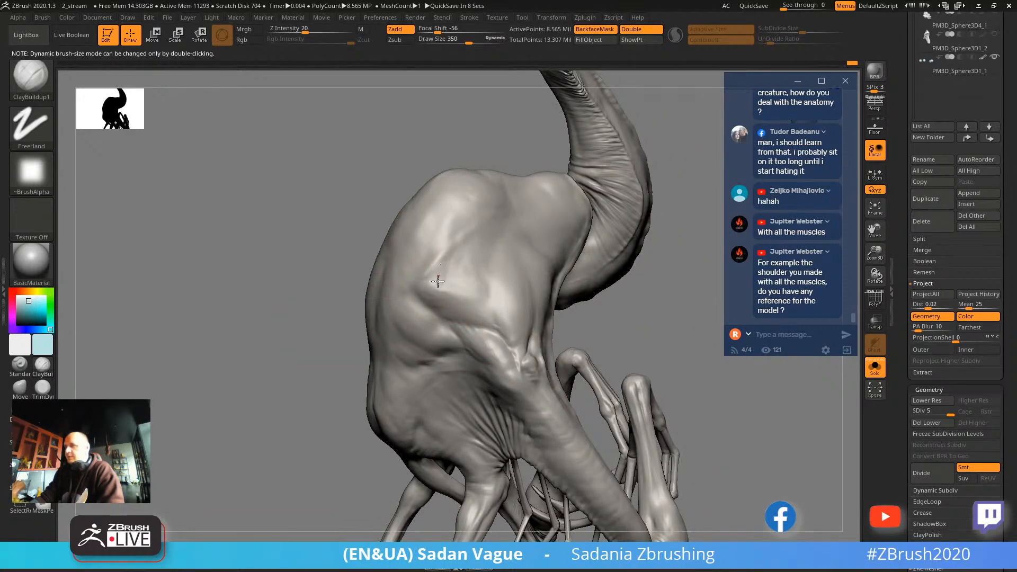
key(shift)
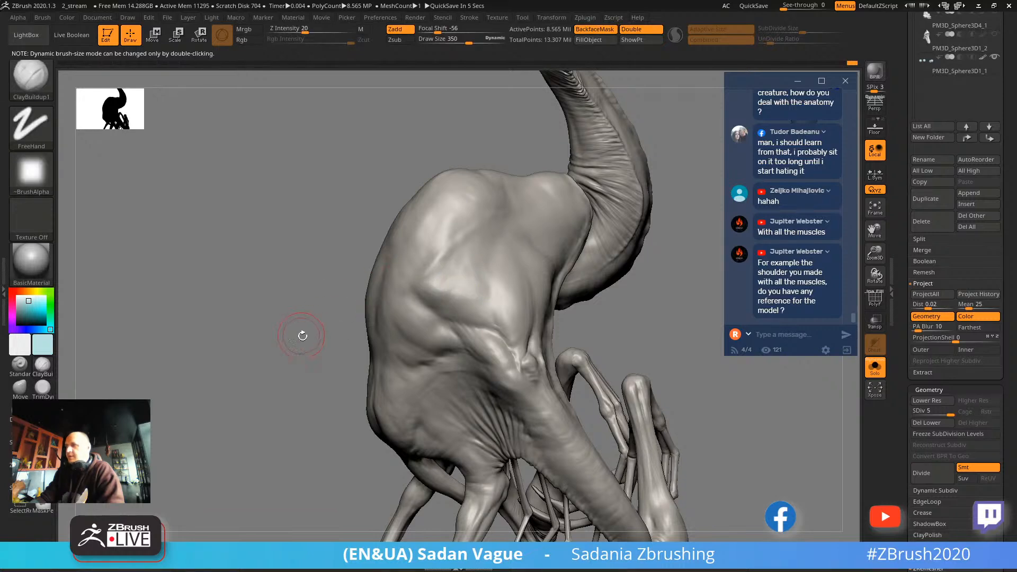
mouse_move(302, 333)
mouse_down()
mouse_move(503, 229)
mouse_move(529, 228)
mouse_move(537, 247)
mouse_move(527, 266)
mouse_up()
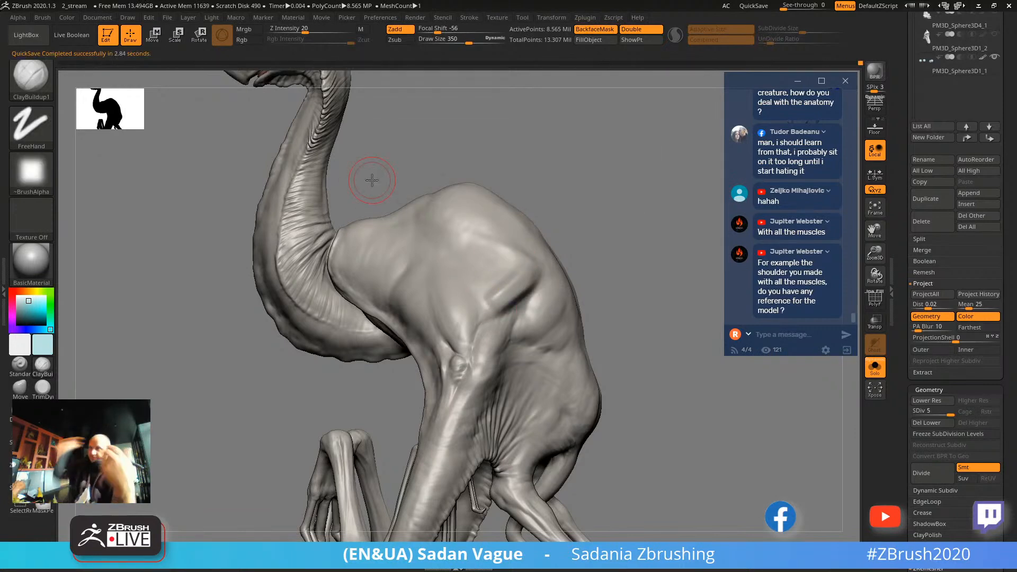
Undo the last stroke on the shoulder blade's ridge, rework its rear edge and blend it into the back by smoothing.
key(ctrl)
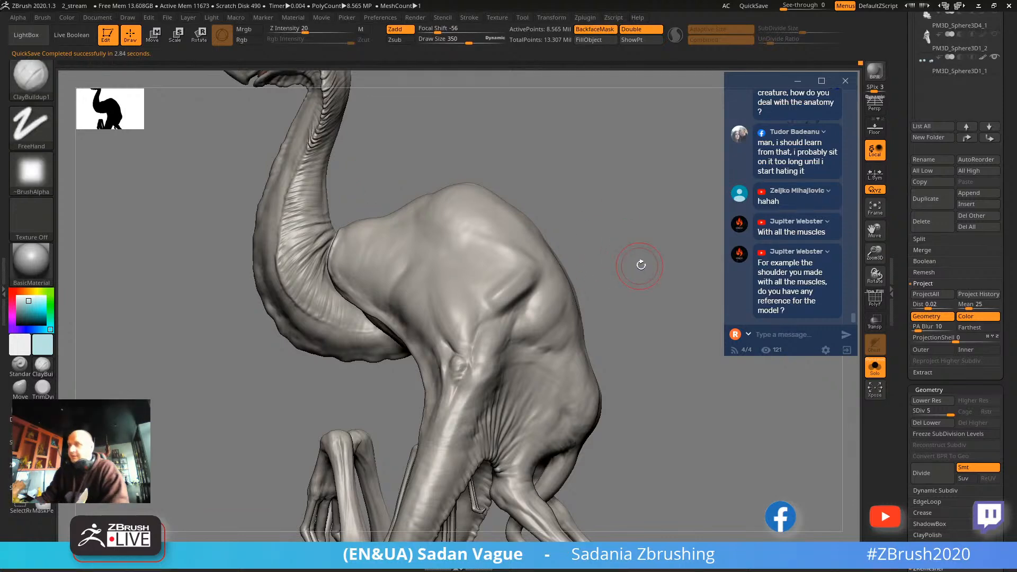
key(ctrl)
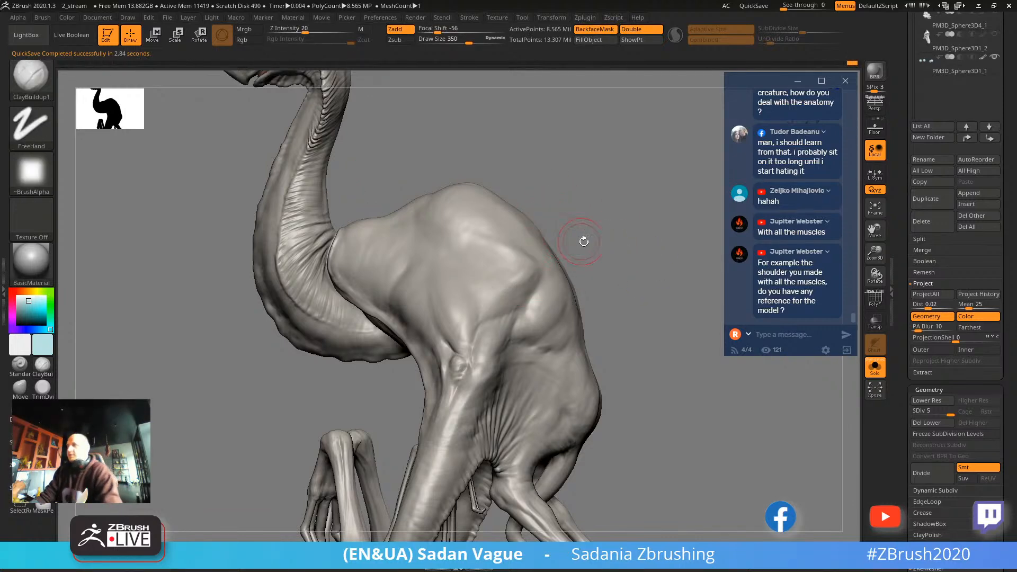
mouse_move(583, 238)
mouse_down()
mouse_move(652, 244)
mouse_move(635, 254)
mouse_move(569, 216)
mouse_move(504, 233)
mouse_up()
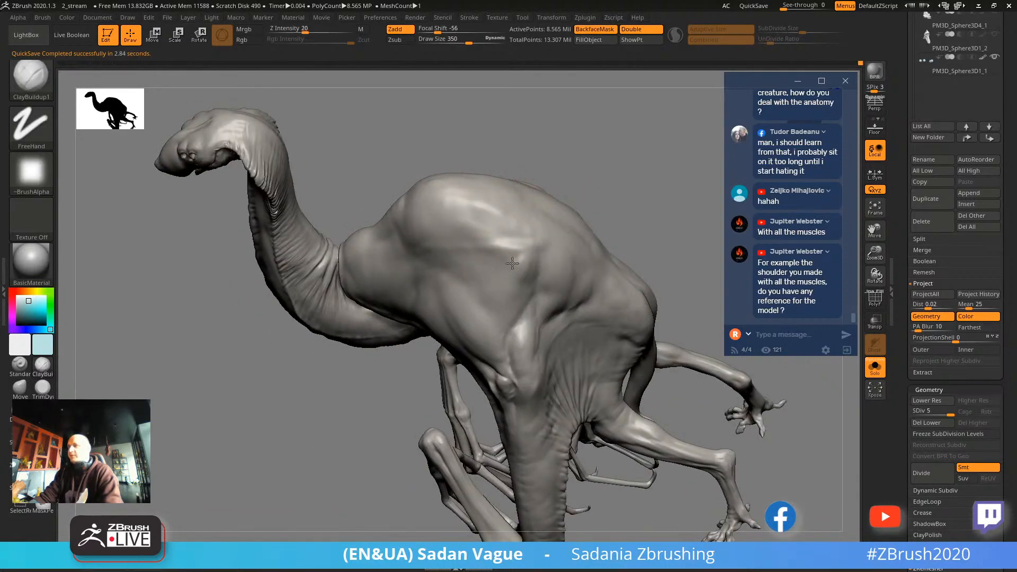
drag(581, 205, 511, 272)
key(shift)
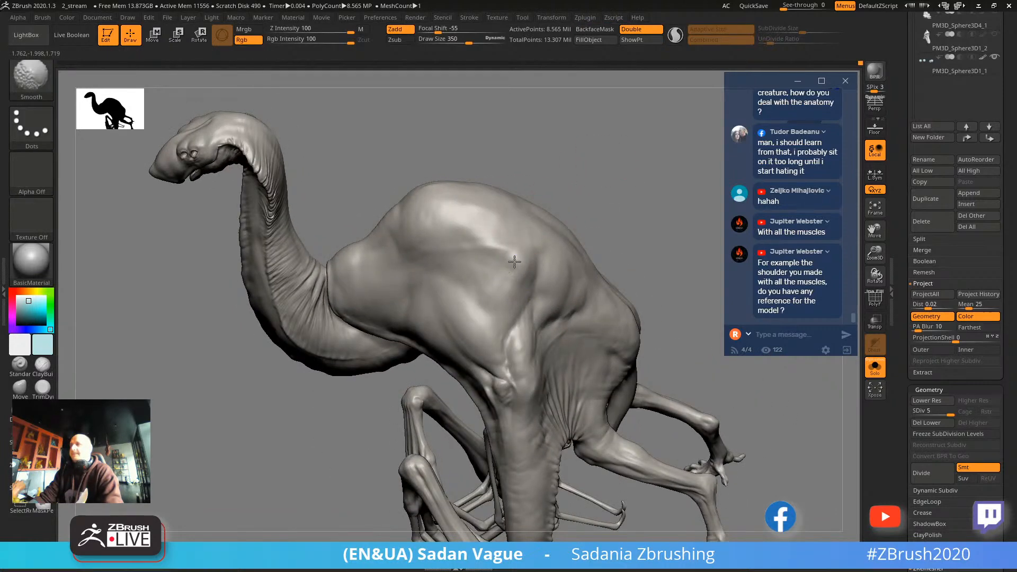
mouse_move(575, 193)
mouse_down()
mouse_move(615, 180)
mouse_move(593, 226)
mouse_move(625, 192)
mouse_move(548, 225)
mouse_move(567, 211)
mouse_move(586, 224)
mouse_move(538, 215)
mouse_up()
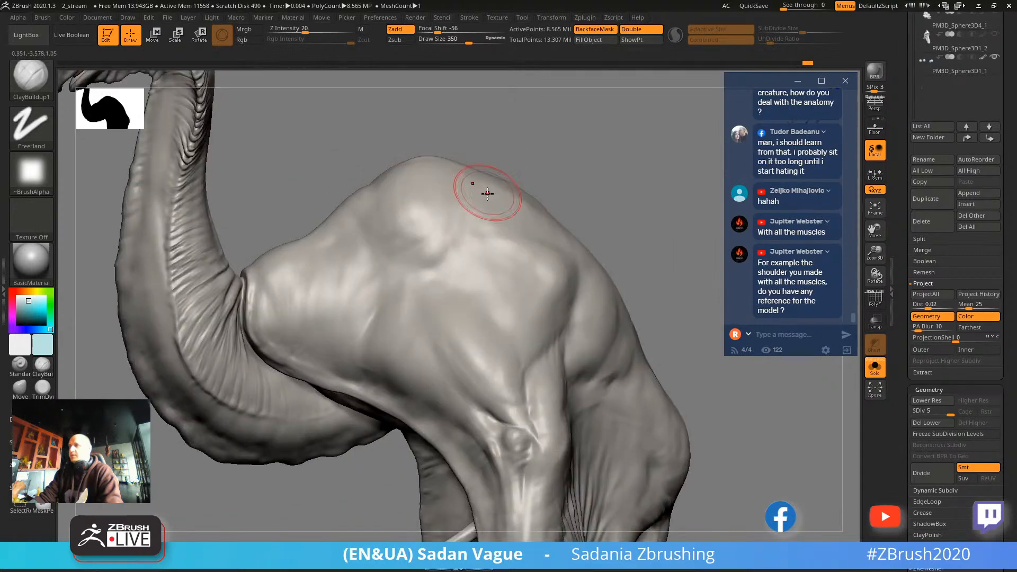
Build up muscle forms along both sides of the back with clay strokes at draw size 628.
mouse_move(585, 166)
mouse_down()
mouse_move(679, 171)
mouse_move(662, 230)
mouse_up()
alt+drag(634, 375, 650, 409)
key(s)
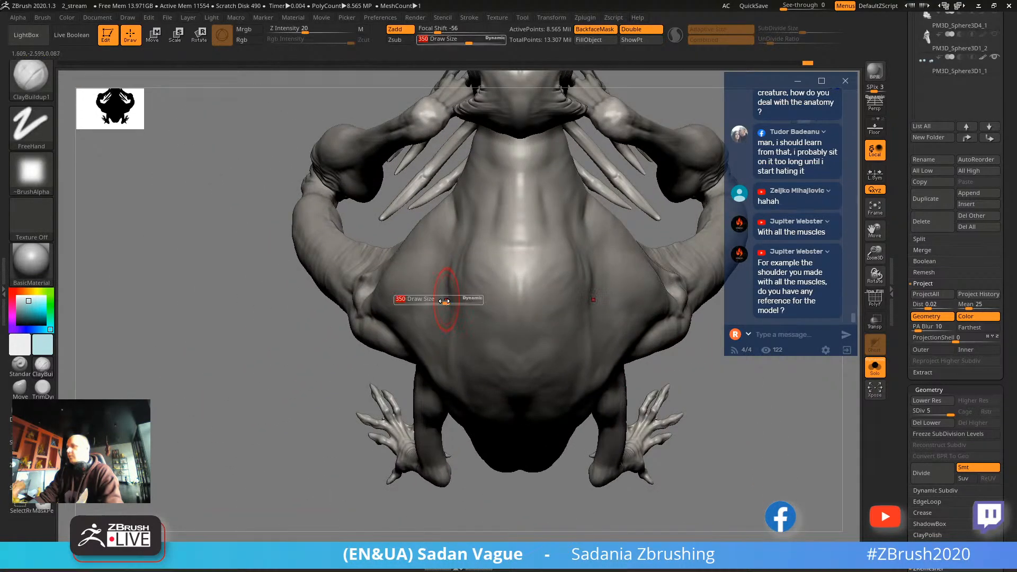
drag(446, 300, 468, 301)
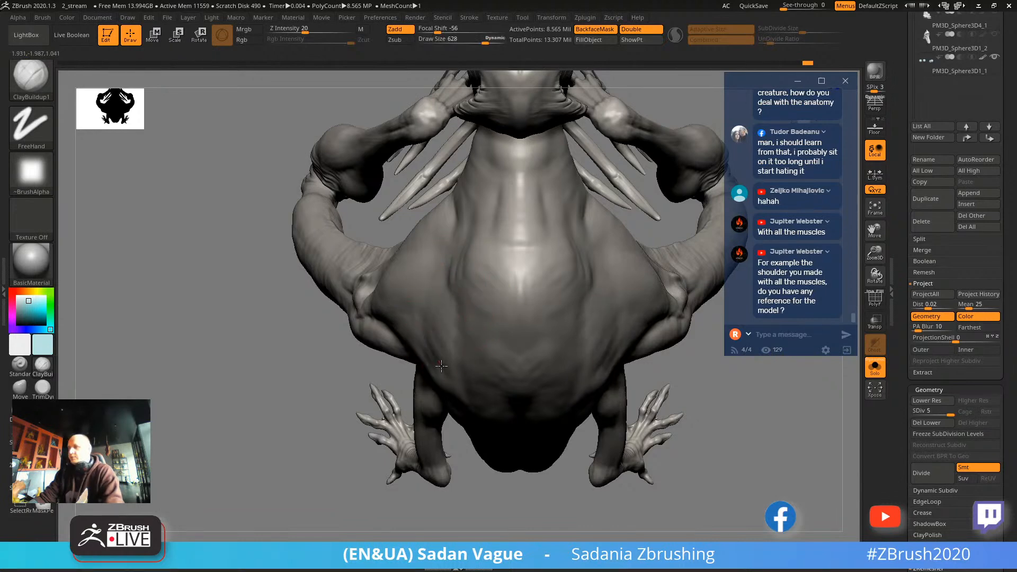
drag(345, 424, 592, 302)
Sculpt muscle creases between the spine and the shoulder blade with the Standard brush at draw size 213.
click(21, 366)
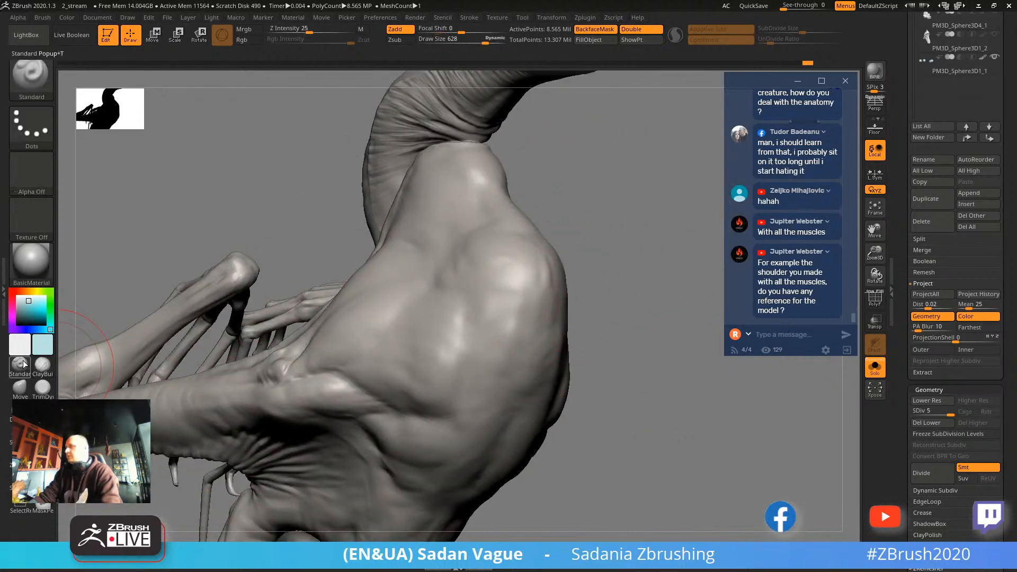
key(s)
mouse_move(455, 325)
mouse_down()
mouse_move(444, 326)
mouse_move(433, 403)
mouse_move(439, 395)
mouse_move(420, 363)
mouse_move(375, 371)
mouse_move(424, 396)
mouse_up()
drag(694, 249, 598, 233)
drag(296, 159, 412, 150)
key(s)
drag(451, 261, 430, 258)
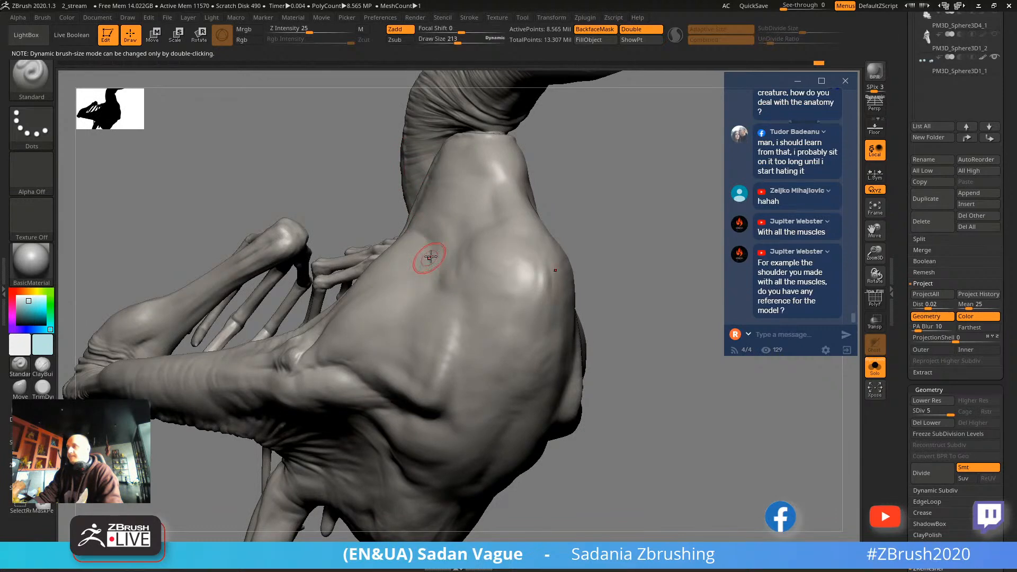
drag(569, 387, 592, 281)
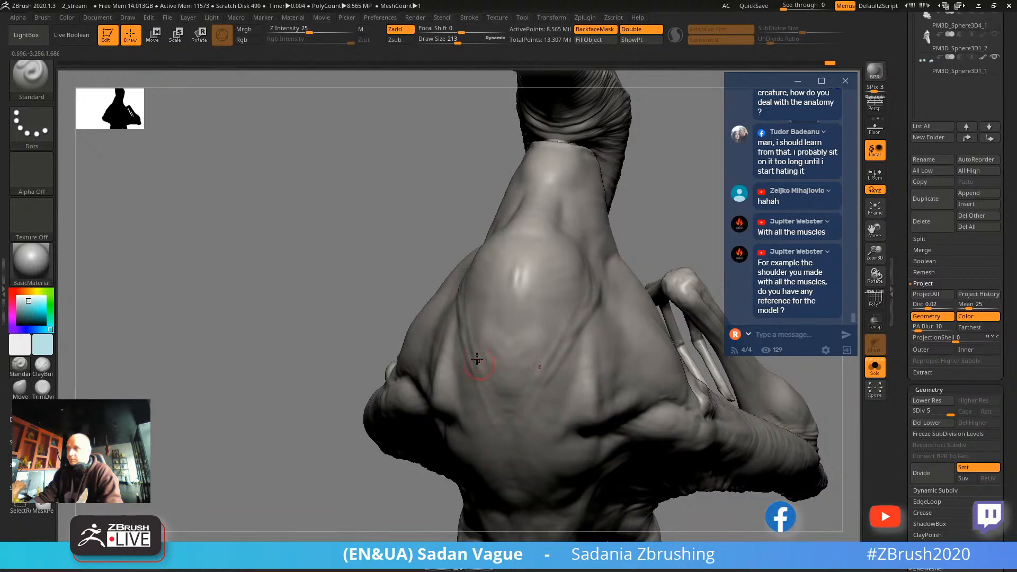
Smooth the creases along the spine and blend them into the shoulder blade.
key(shift)
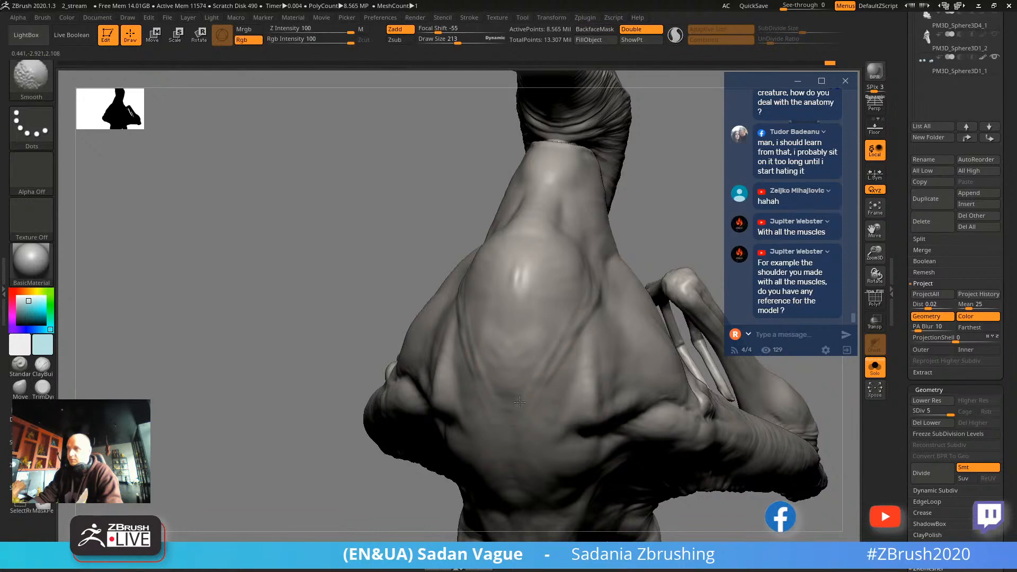
drag(667, 229, 617, 240)
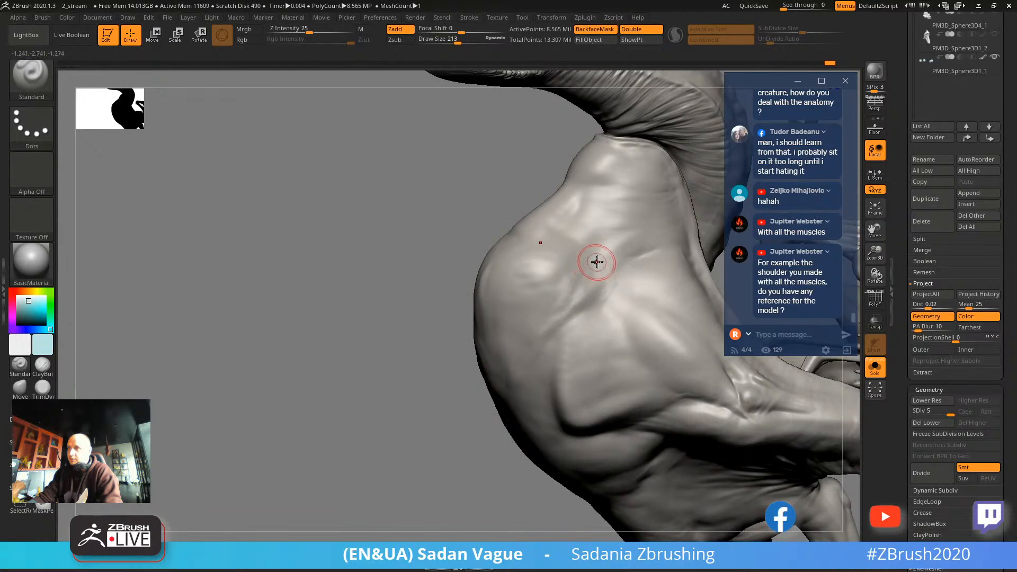
key(shift)
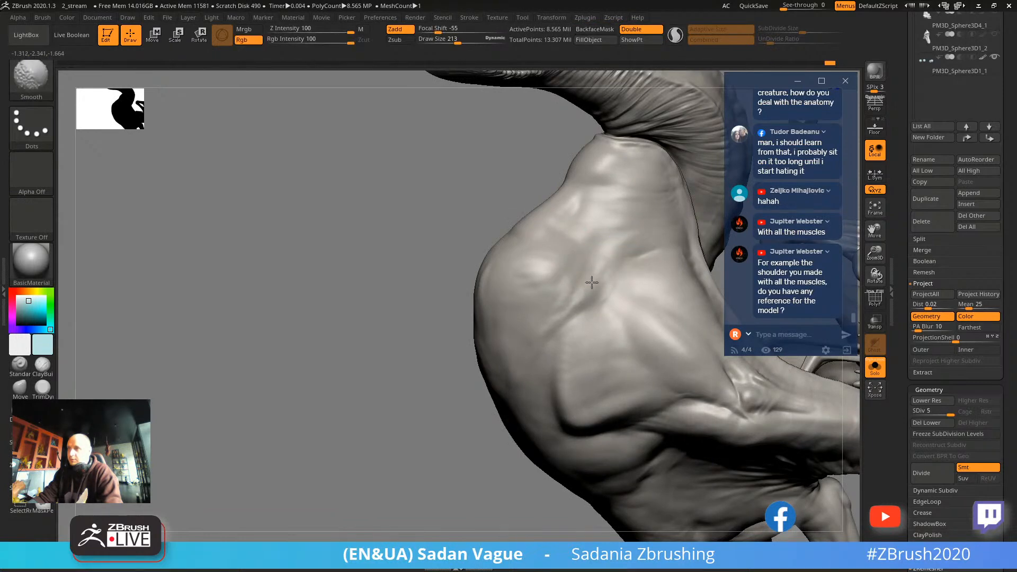
mouse_move(453, 292)
mouse_down()
mouse_move(543, 268)
mouse_move(578, 272)
mouse_up()
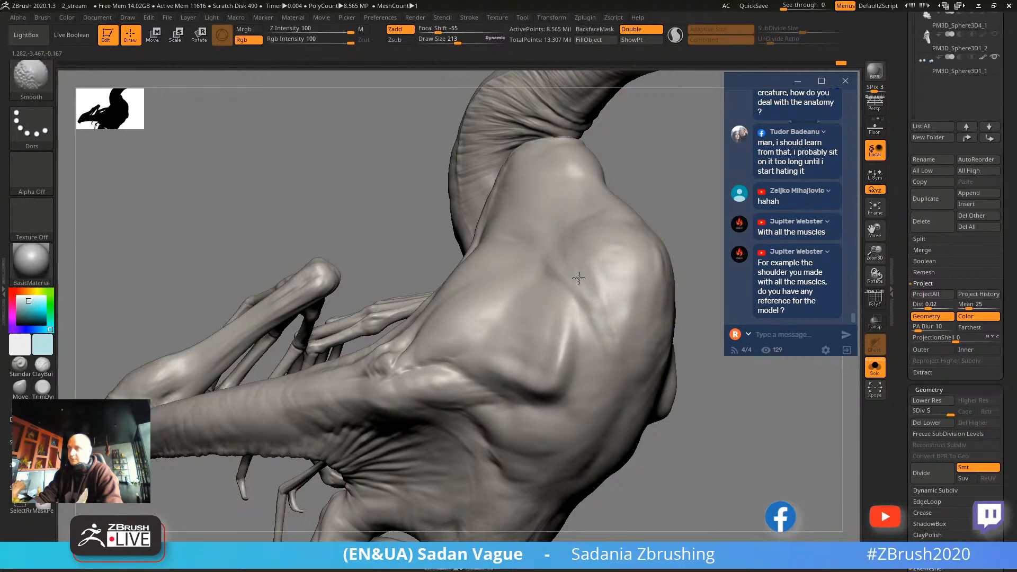
mouse_move(670, 161)
mouse_down()
mouse_move(699, 240)
mouse_move(658, 292)
mouse_move(531, 253)
mouse_up()
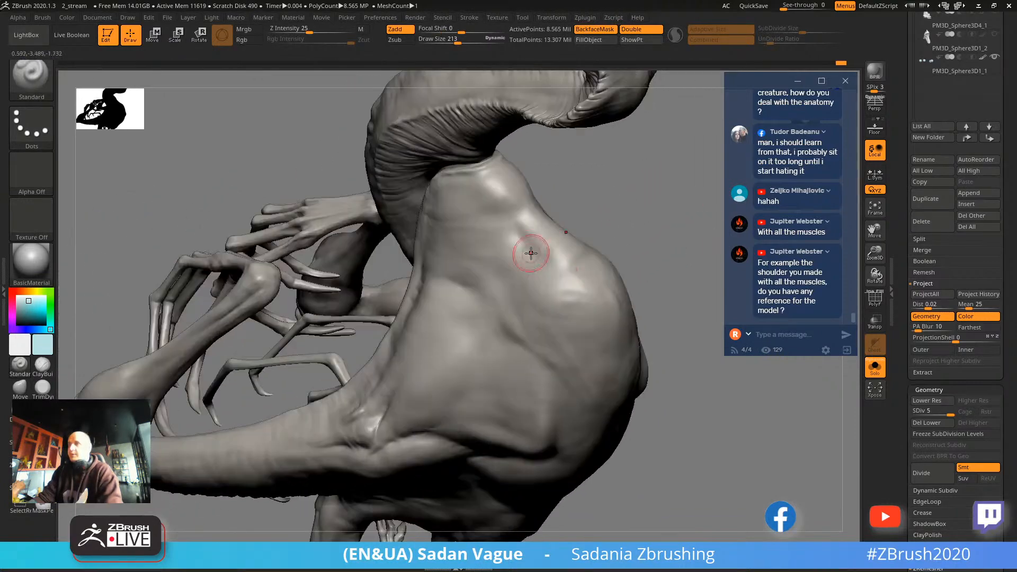
Strengthen the muscle forms beside the shoulder blade with the ClayBuildup brush, reducing the draw size to 320.
mouse_move(638, 245)
mouse_down()
mouse_move(651, 200)
mouse_move(590, 246)
mouse_up()
click(42, 364)
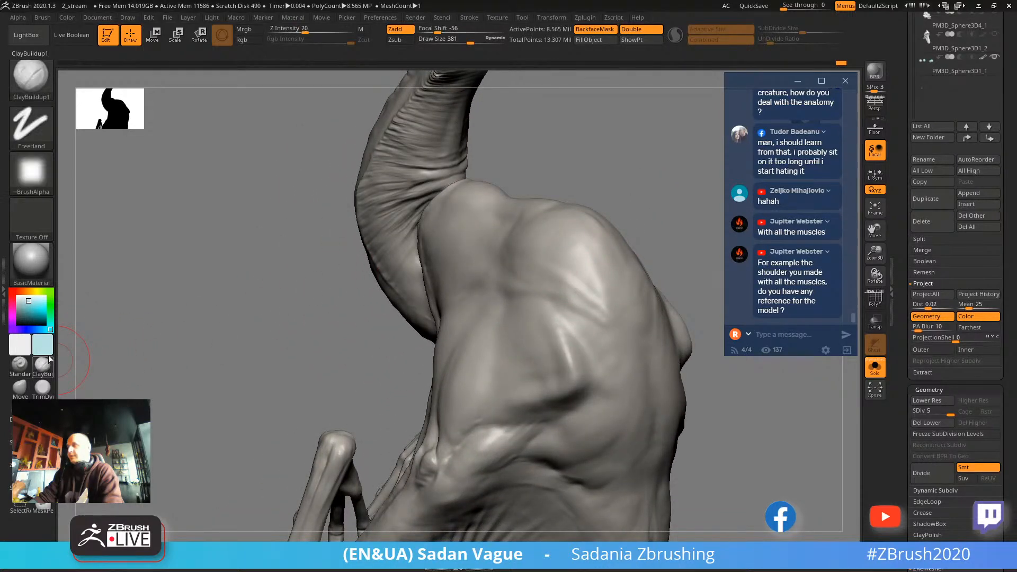
key(s)
drag(556, 256, 583, 275)
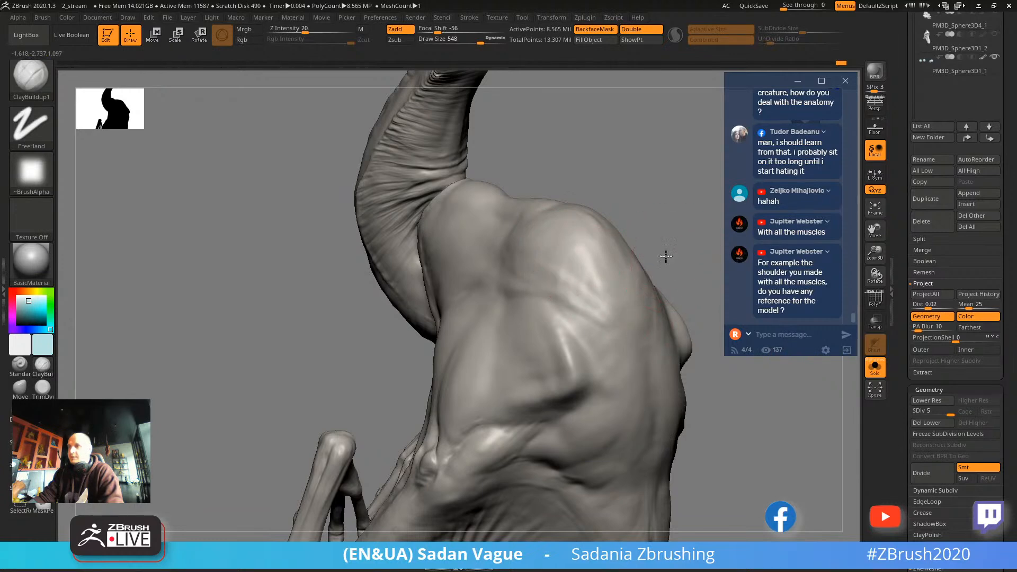
drag(666, 256, 586, 314)
key(s)
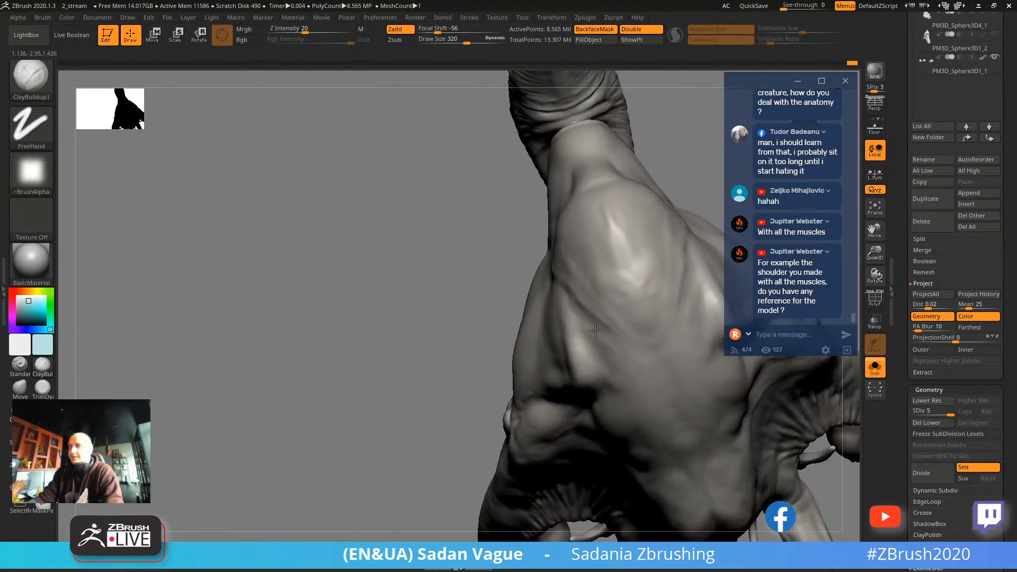
alt+drag(277, 350, 193, 373)
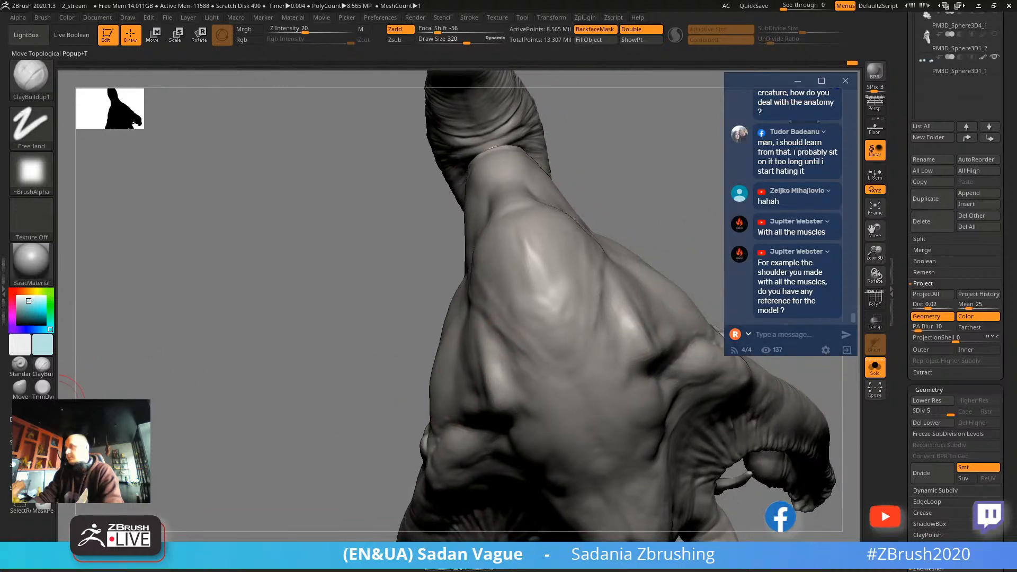
Carve the separations between the back muscles with the DamStandard brush at draw size 422.
click(20, 410)
key(s)
drag(496, 323, 495, 357)
mouse_move(416, 396)
mouse_down()
mouse_move(454, 332)
mouse_move(496, 317)
mouse_up()
mouse_move(592, 281)
mouse_down()
mouse_move(626, 263)
mouse_move(626, 197)
mouse_move(645, 235)
mouse_move(676, 210)
mouse_up()
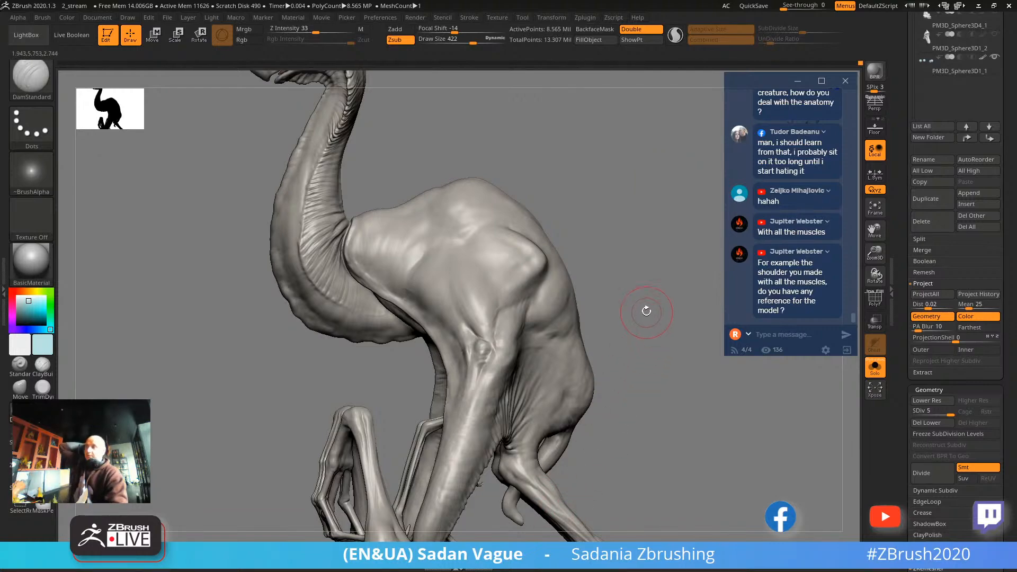
Review the whole creature, lower the mesh to subdivision level 2 and isolate the arms together with the hands.
mouse_move(646, 311)
mouse_down()
mouse_move(631, 288)
mouse_move(694, 288)
mouse_move(661, 279)
mouse_move(658, 222)
mouse_move(663, 274)
mouse_move(598, 304)
mouse_up()
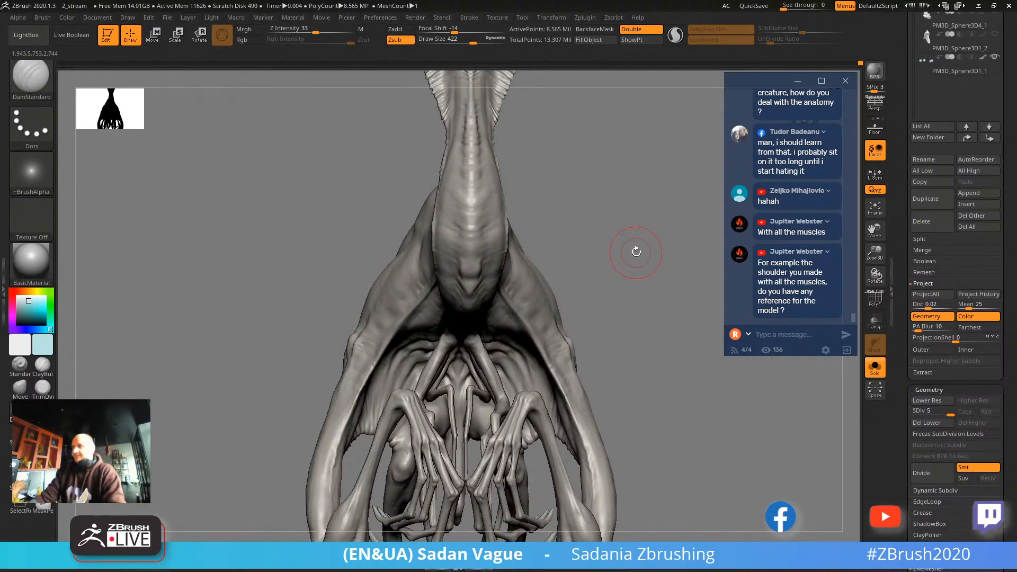
mouse_move(636, 251)
mouse_down()
mouse_move(647, 258)
mouse_move(640, 246)
mouse_move(639, 279)
mouse_move(655, 261)
mouse_move(692, 284)
mouse_move(666, 345)
mouse_move(634, 346)
mouse_move(652, 263)
mouse_move(660, 316)
mouse_move(634, 332)
mouse_move(668, 292)
mouse_move(699, 287)
mouse_move(669, 276)
mouse_move(665, 333)
mouse_move(691, 427)
mouse_move(685, 422)
mouse_move(676, 460)
mouse_move(683, 397)
mouse_move(730, 386)
mouse_move(731, 433)
mouse_move(643, 386)
mouse_up()
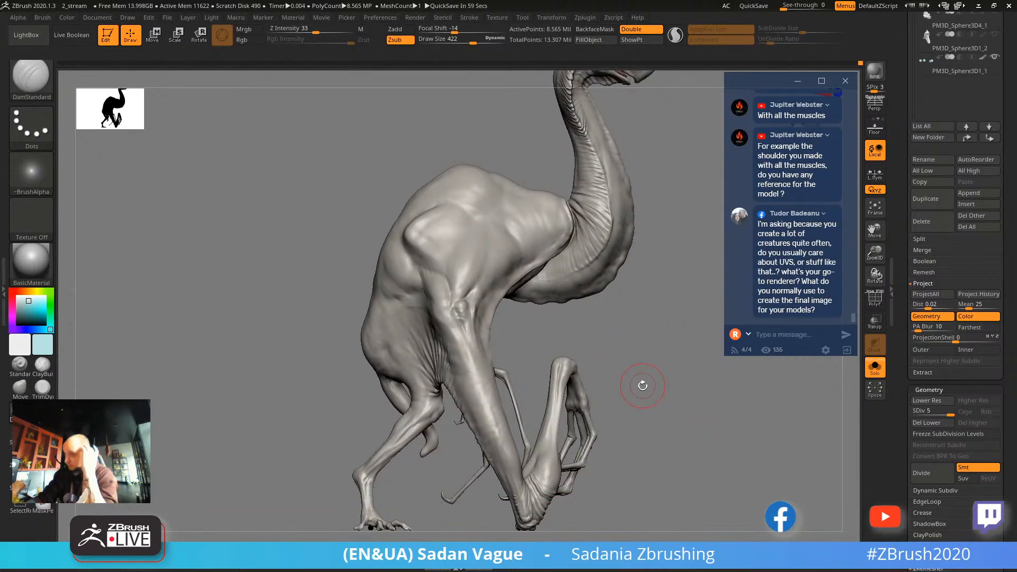
alt+drag(653, 350, 667, 405)
right_drag(507, 161, 585, 464)
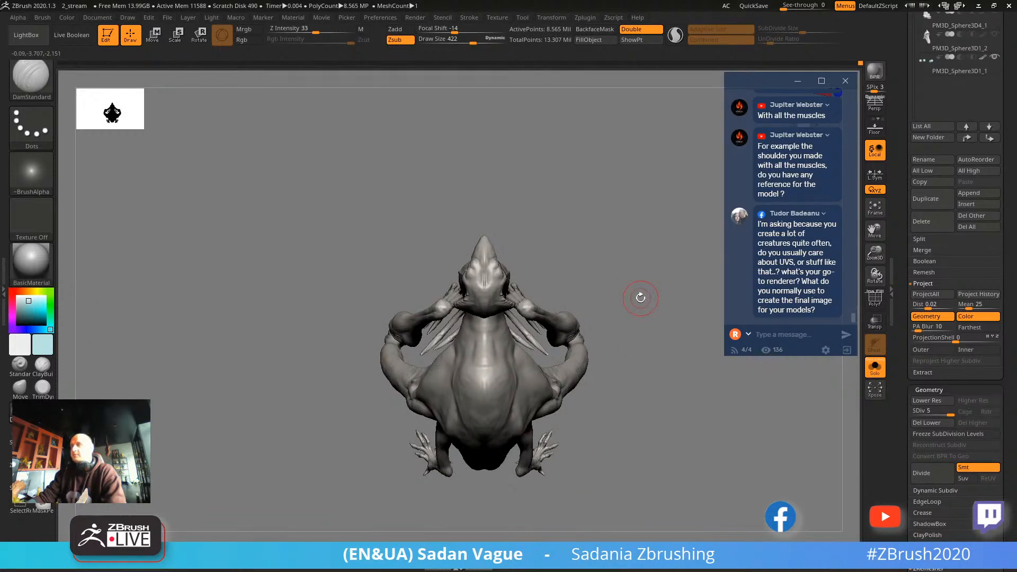
ctrl+right_drag(644, 324, 386, 310)
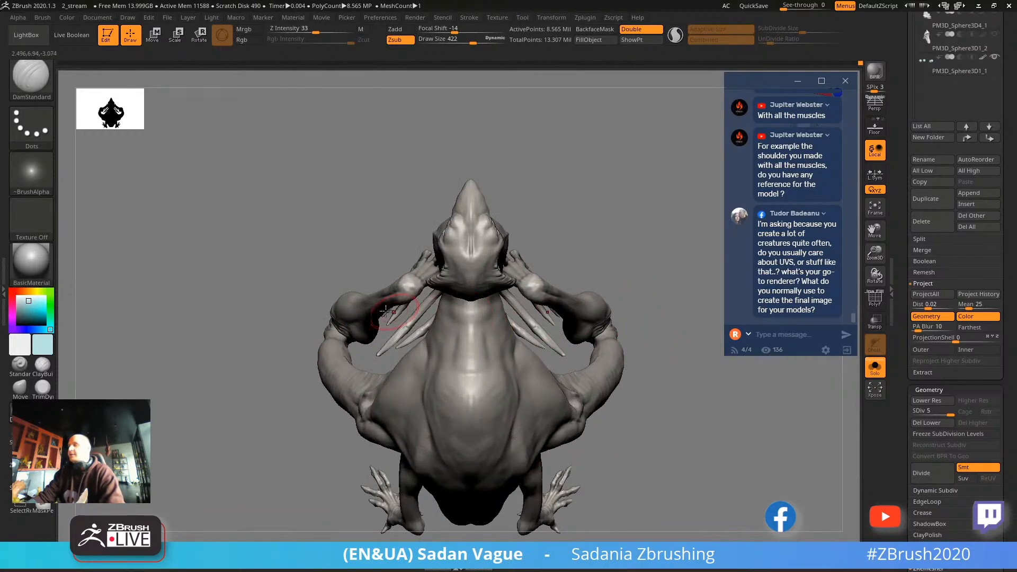
click(922, 413)
mouse_move(329, 339)
right_down()
mouse_move(325, 252)
mouse_move(300, 349)
mouse_move(318, 331)
right_up()
ctrl+shift+click(328, 318)
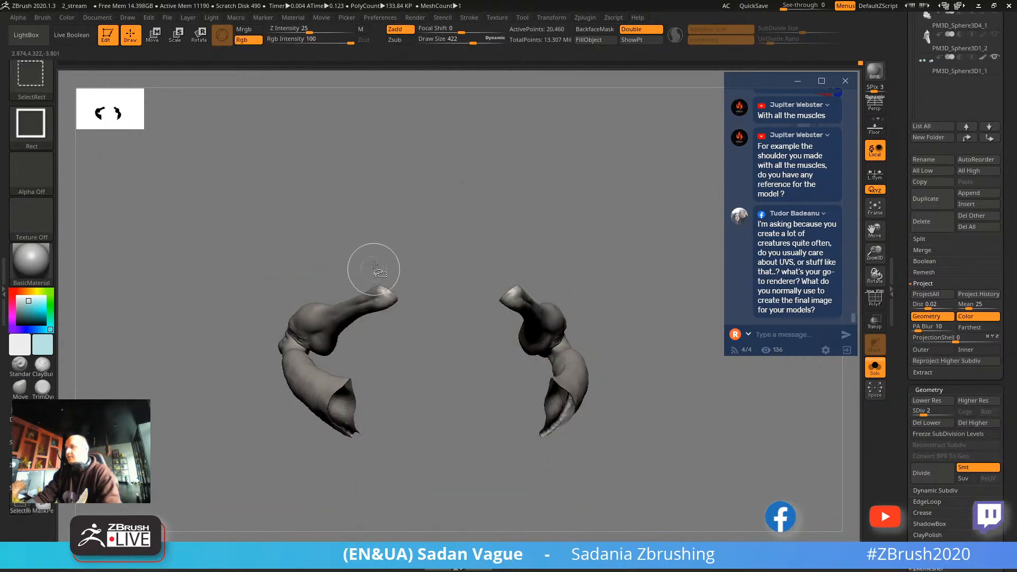
ctrl+shift+click(371, 268)
ctrl+shift+click(354, 293)
right_drag(357, 243, 377, 224)
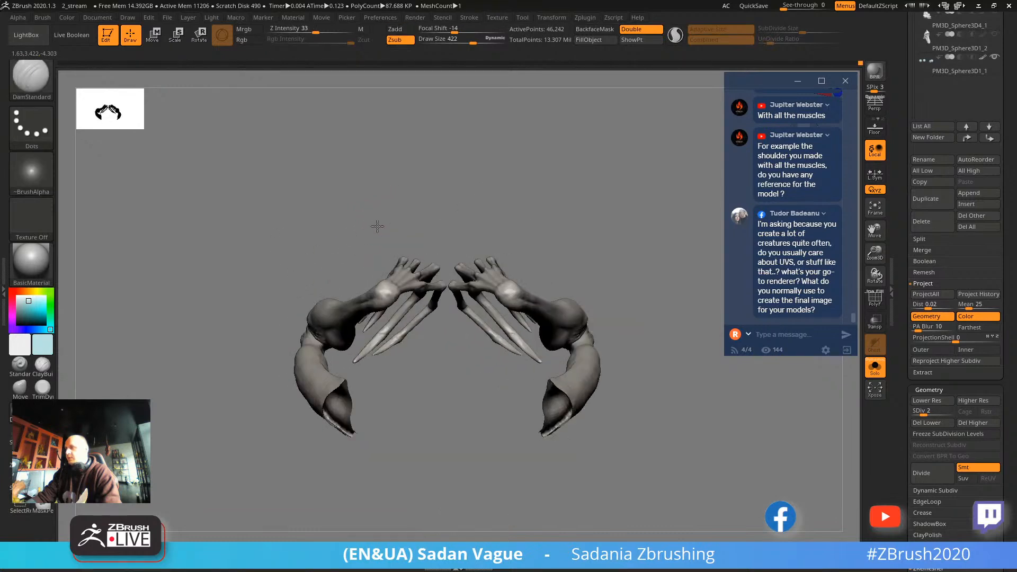
Mask the upper arms and rotate the forearms and hands outward about the elbows, then unhide the rest of the body.
mouse_move(309, 276)
ctrl+mouse_down()
mouse_move(296, 331)
mouse_move(365, 371)
mouse_move(443, 316)
ctrl+mouse_up()
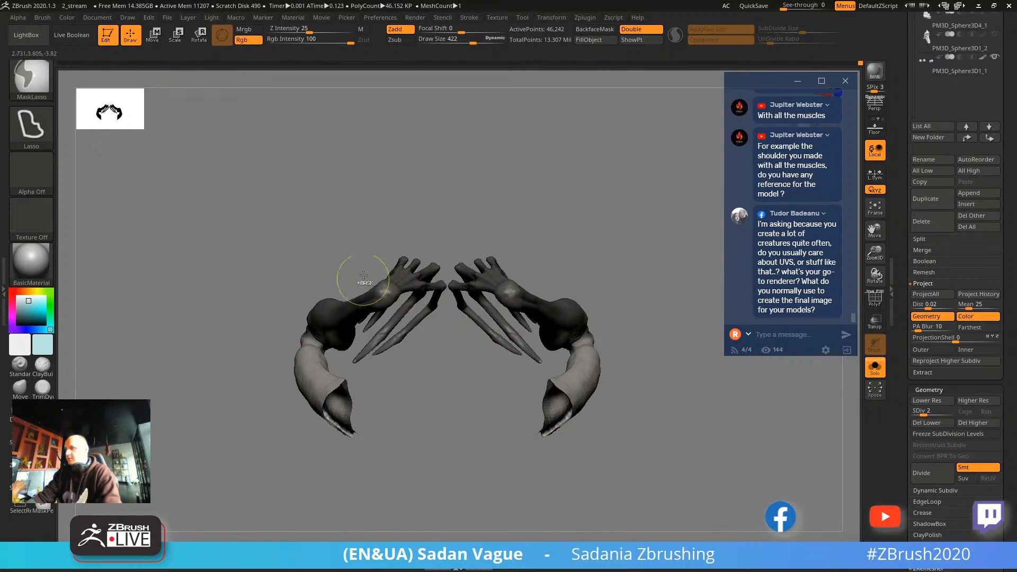
ctrl+click(364, 274)
key(r)
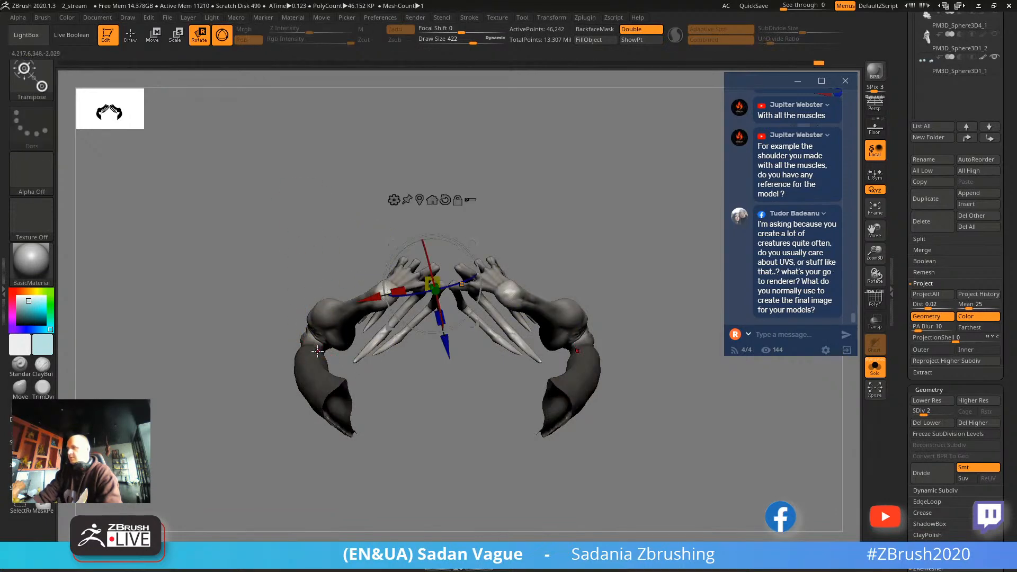
click(317, 347)
drag(354, 372, 335, 283)
ctrl+shift+click(418, 268)
drag(638, 365, 602, 292)
alt+drag(590, 218, 657, 273)
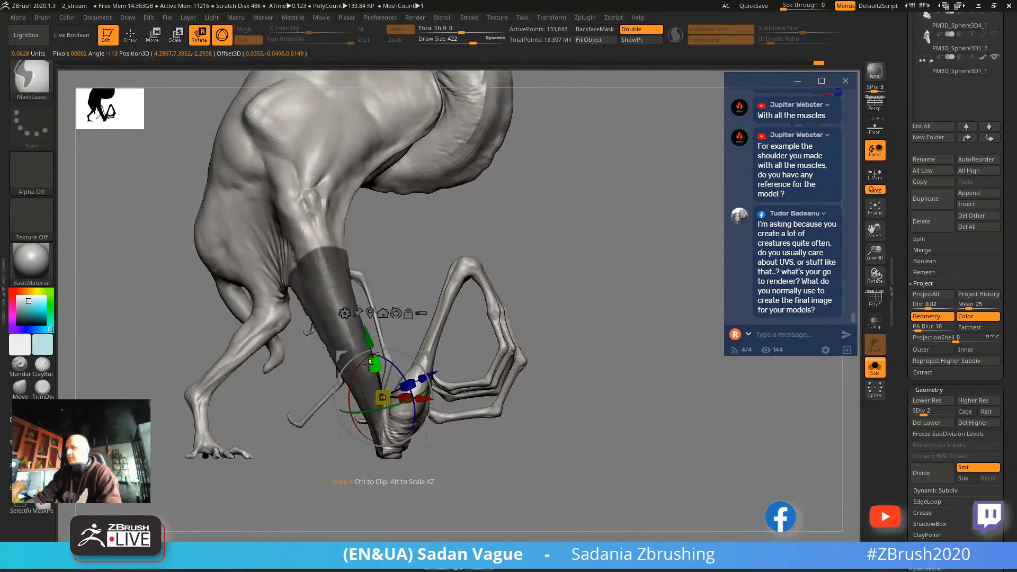
Isolate the arms without the hands, mask both arm segments and unhide the rest of the body.
drag(379, 495, 346, 488)
key(q)
ctrl+shift+click(377, 386)
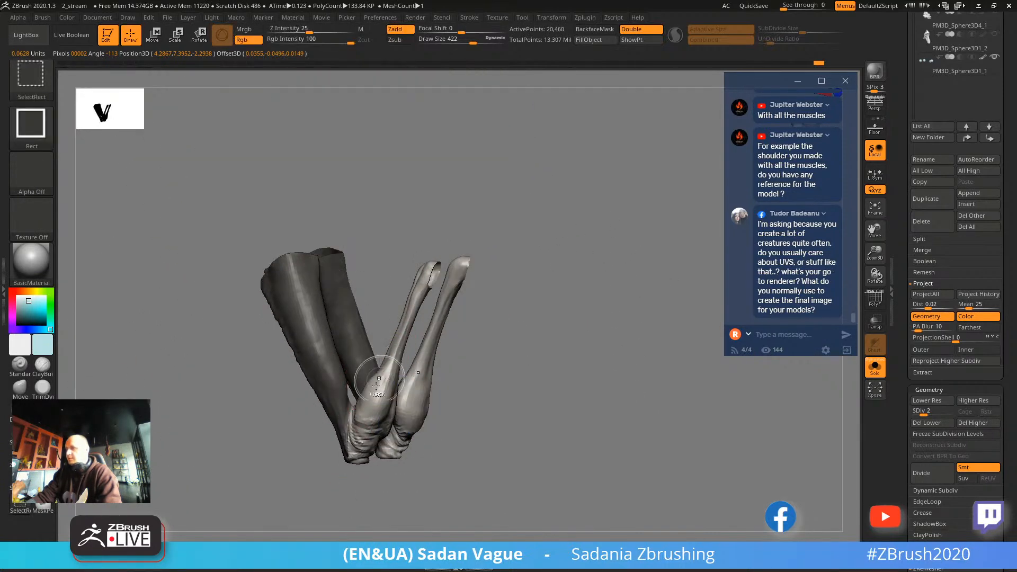
ctrl+drag(219, 389, 229, 118)
ctrl+shift+click(530, 178)
drag(534, 190, 583, 231)
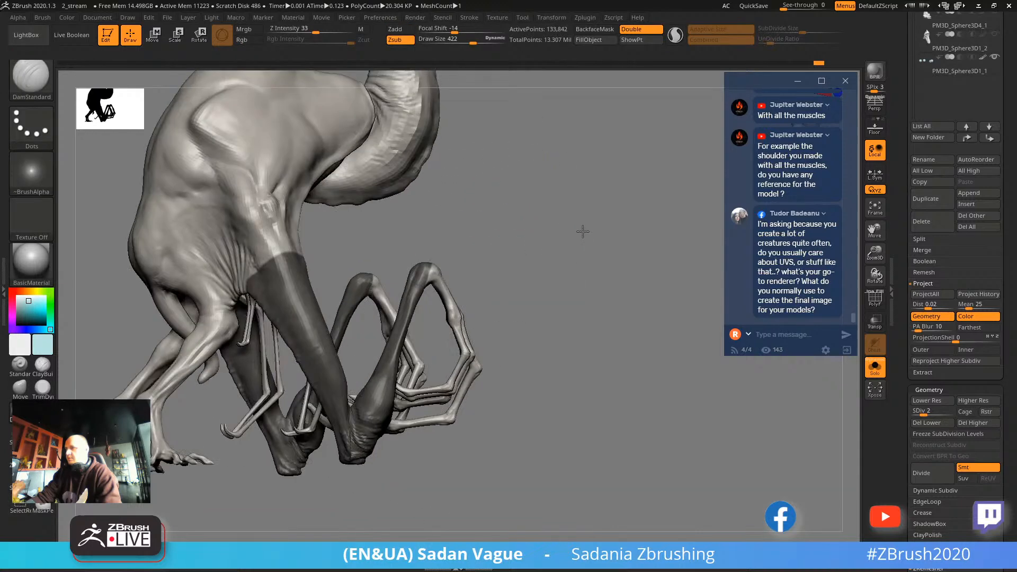
Turn the masked upper arms and forearms into a single polygroup.
key(ctrl)
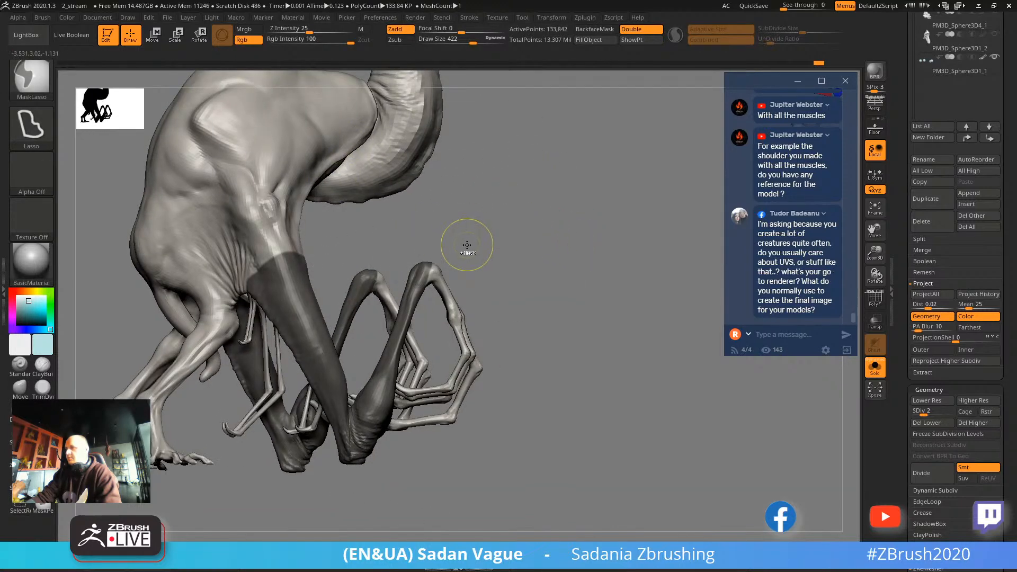
key(ctrl+z)
ctrl+shift+click(502, 247)
key(ctrl+w)
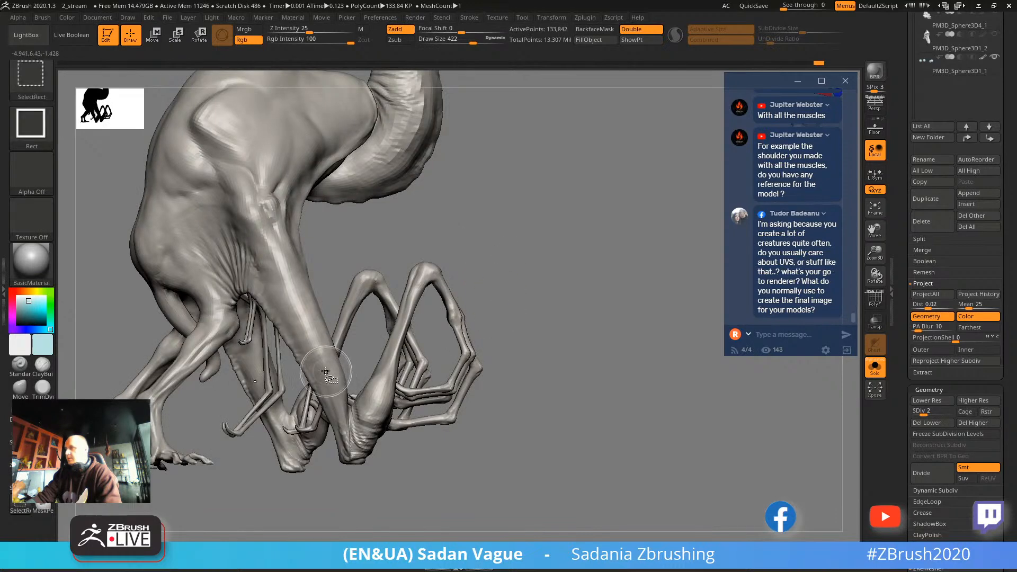
Isolate the arms with their hands and mask the arms so that only the hands stay editable.
ctrl+shift+click(326, 373)
mouse_move(295, 167)
ctrl+mouse_down()
mouse_move(162, 289)
mouse_move(479, 288)
mouse_move(488, 260)
ctrl+mouse_up()
mouse_move(510, 207)
ctrl+shift+mouse_down()
mouse_move(503, 270)
mouse_move(486, 284)
mouse_move(487, 217)
ctrl+shift+mouse_up()
ctrl+shift+click(457, 313)
ctrl+click(450, 300)
ctrl+click(450, 299)
Place the rotation gizmo at the wrist and try rotating the hands by about 10 degrees from the front.
key(r)
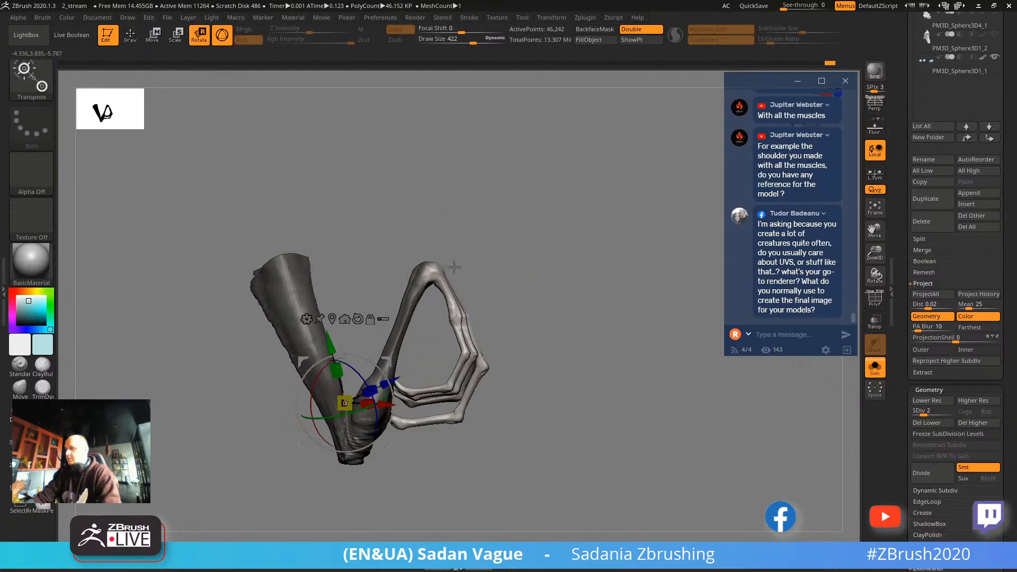
alt+click(430, 270)
drag(440, 265, 464, 245)
shift+drag(598, 246, 548, 244)
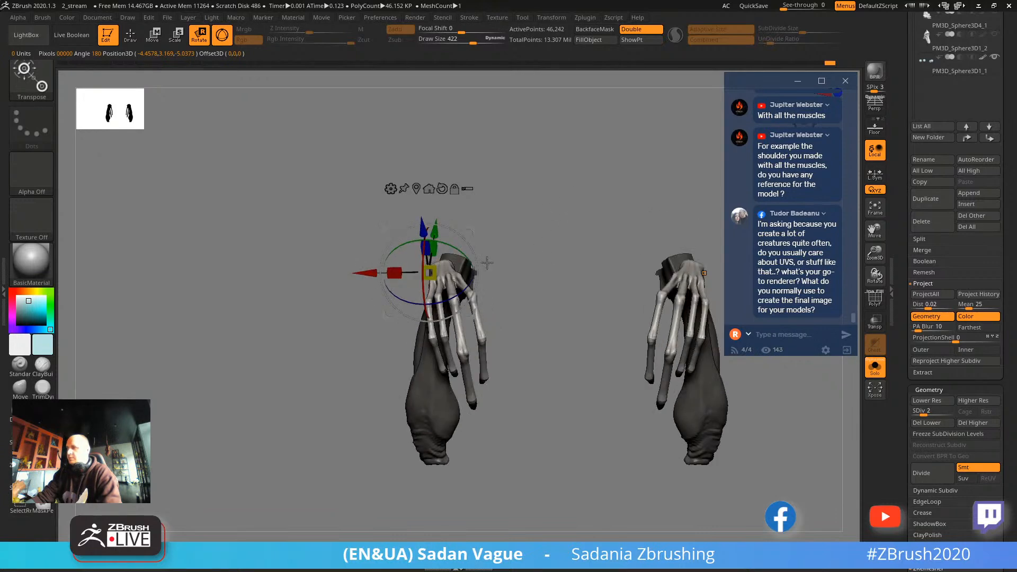
mouse_move(487, 262)
mouse_down()
mouse_move(489, 271)
mouse_move(494, 259)
mouse_up()
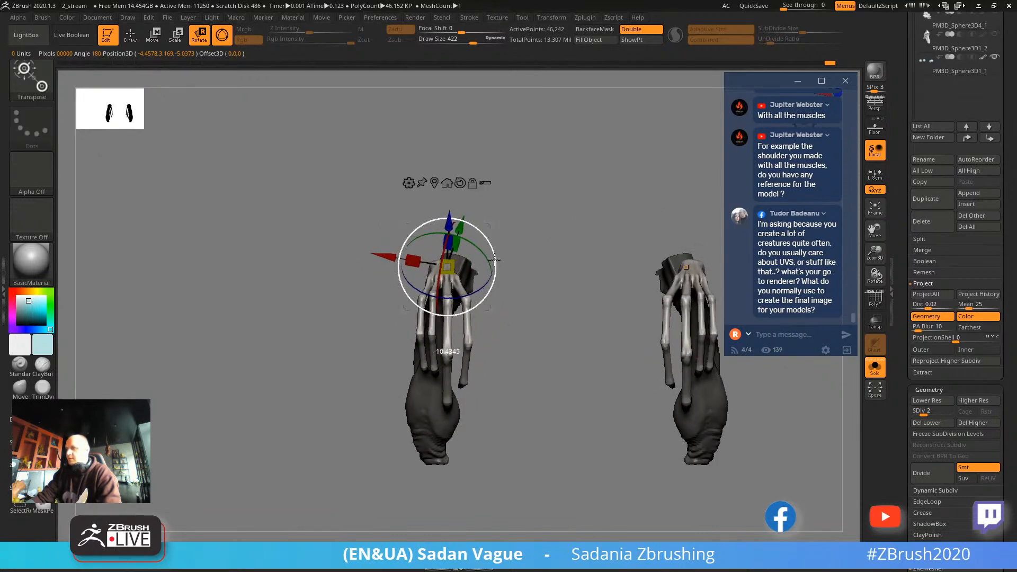
Undo the hand rotation together with the preceding masking and isolation of the arms and hands.
key(ctrl+z)
key(ctrl+z)
key(ctrl+z)
key(ctrl+z)
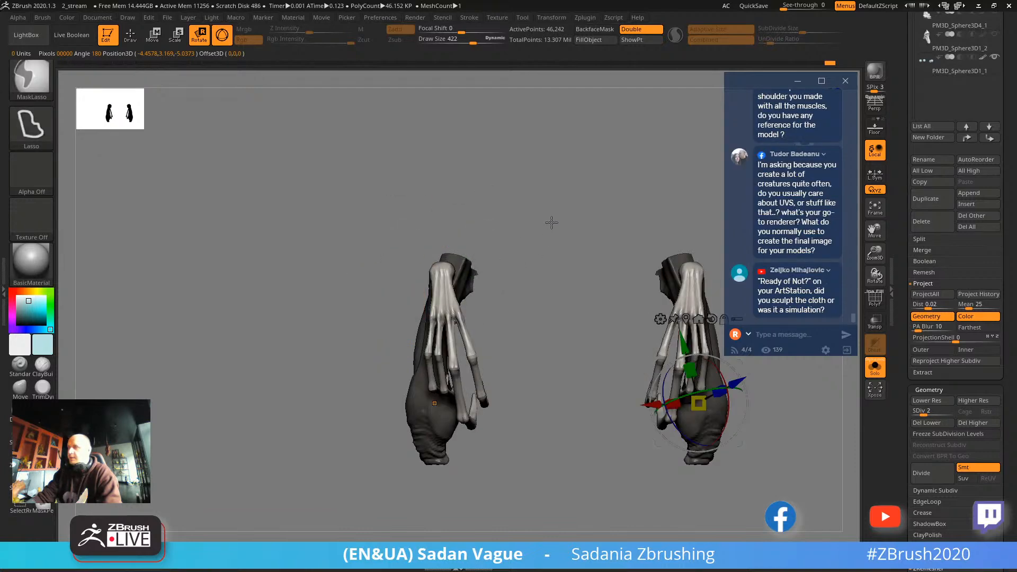
key(ctrl+z)
key(ctrl+z)
key(ctrl+z)
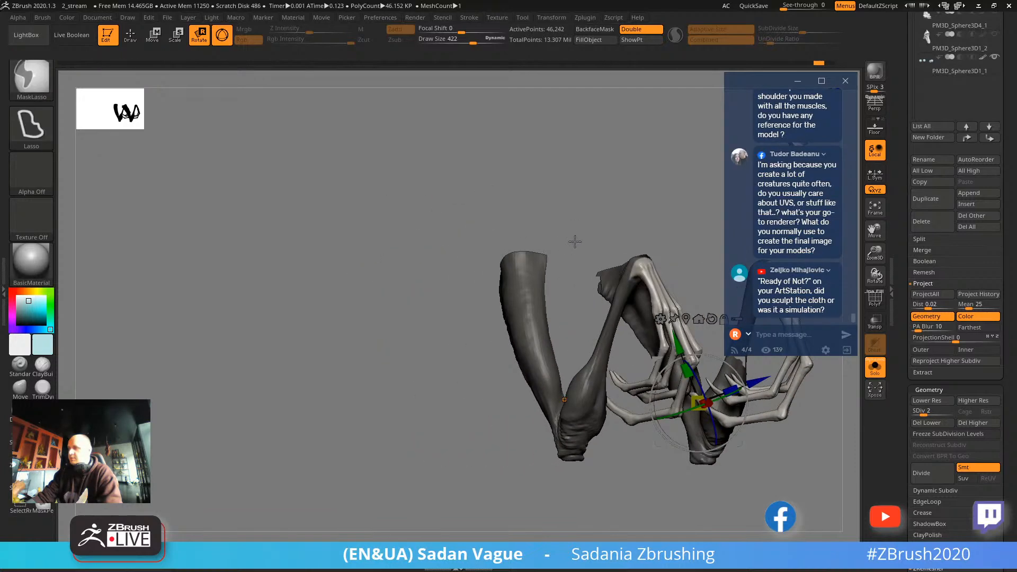
key(ctrl+z)
key(ctrl+z)
key(ctrl+z)
key(ctrl+z)
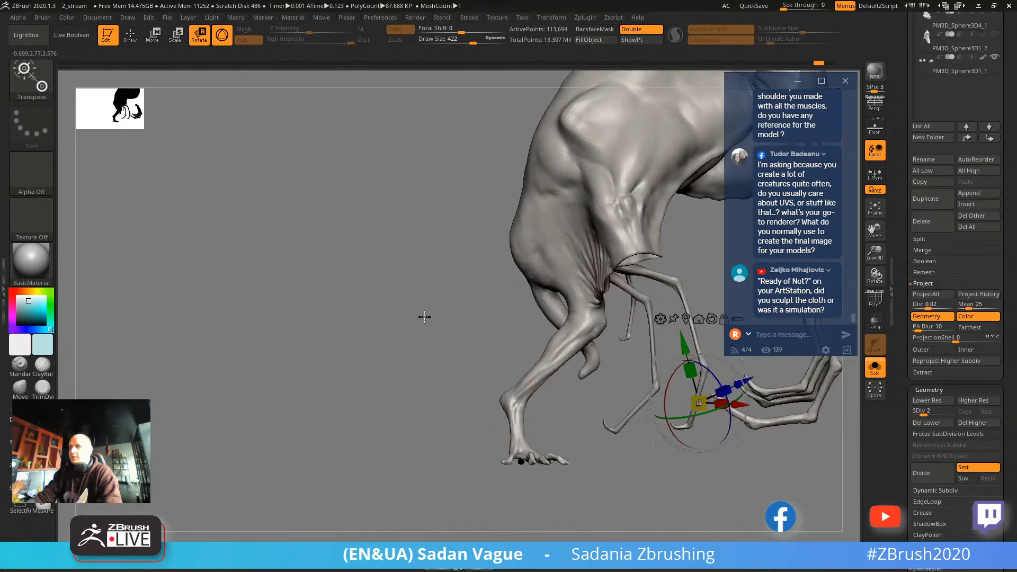
Undo the hiding and masking of the arm segments and frame the whole creature.
drag(280, 348, 351, 347)
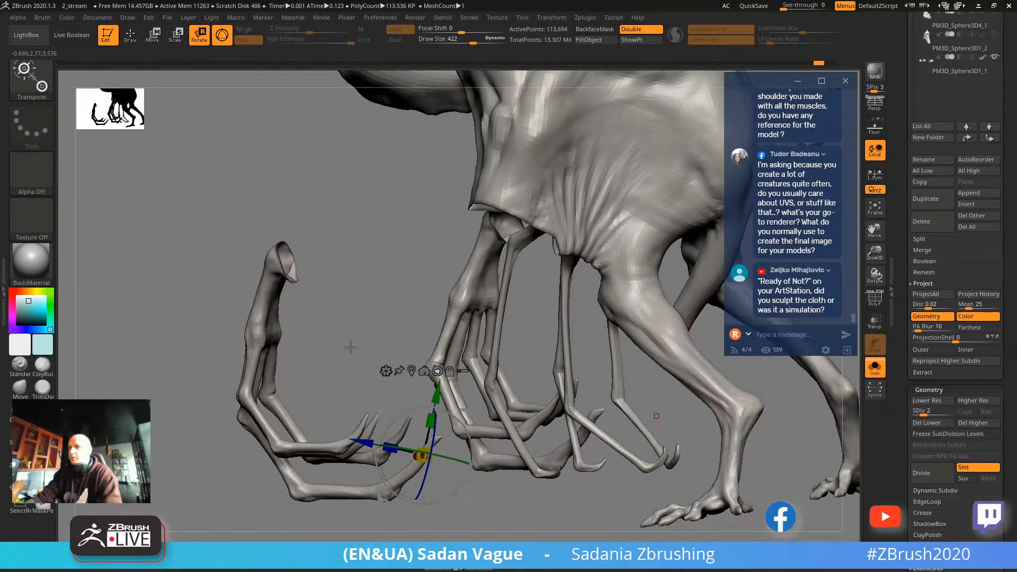
key(ctrl+z)
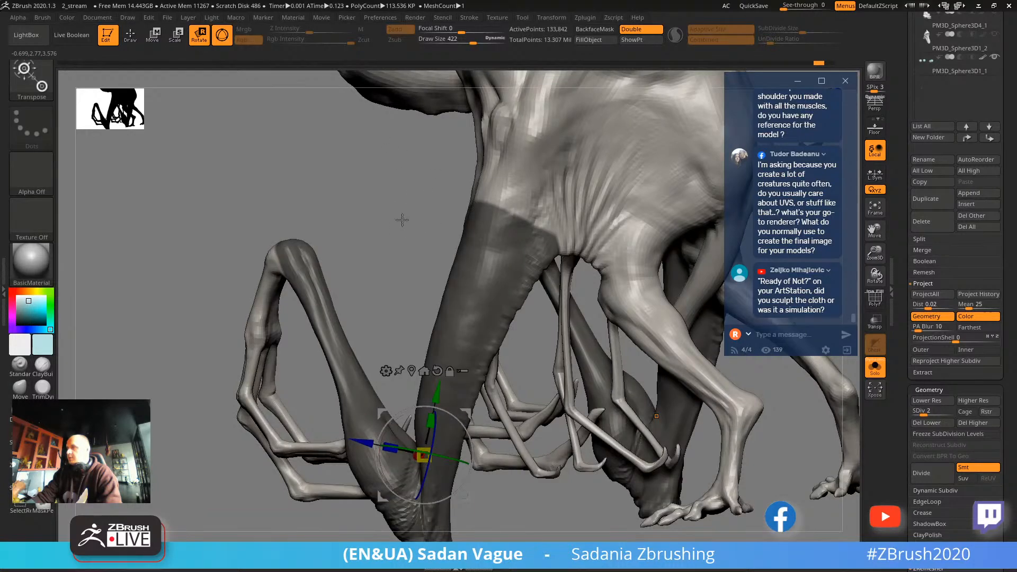
key(ctrl+z)
key(ctrl+z)
key(ctrl+z)
key(f)
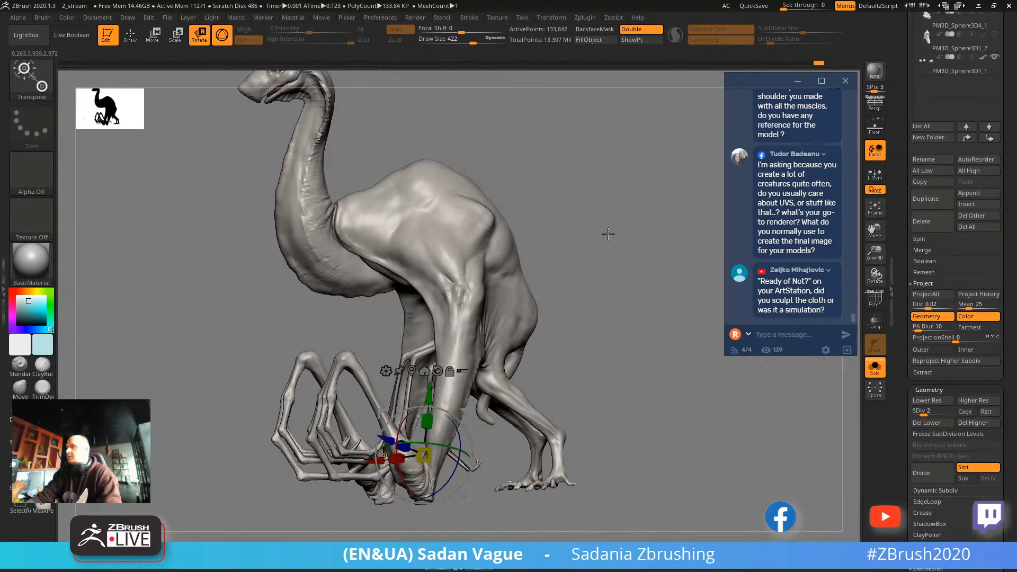
Return the creature's body to subdivision level 5 and switch from rotation to drawing to resume sculpting the shoulder and back.
mouse_move(608, 234)
mouse_down()
mouse_move(669, 220)
mouse_move(533, 235)
mouse_move(624, 211)
mouse_move(617, 175)
mouse_move(620, 249)
mouse_up()
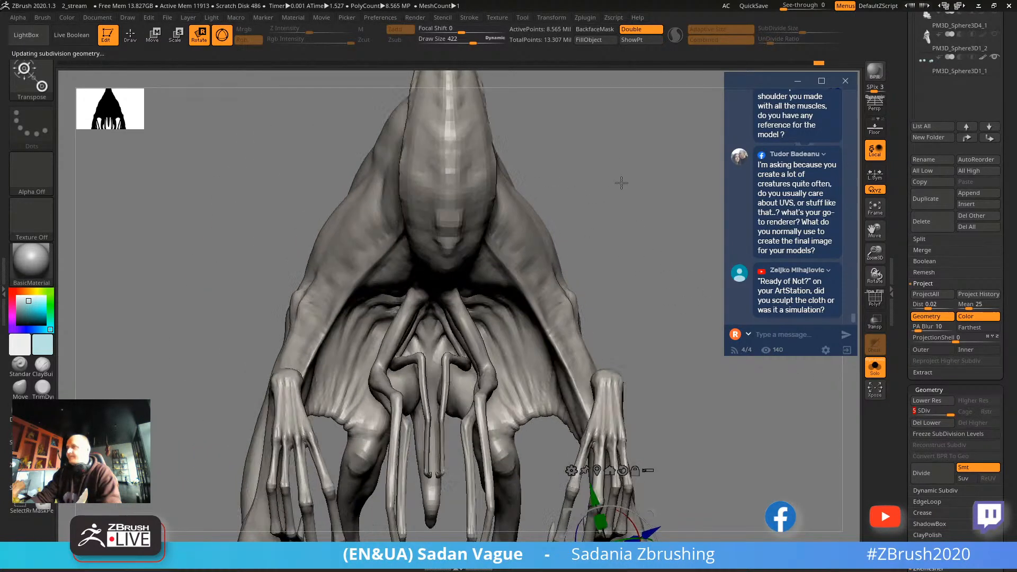
drag(592, 191, 486, 180)
key(q)
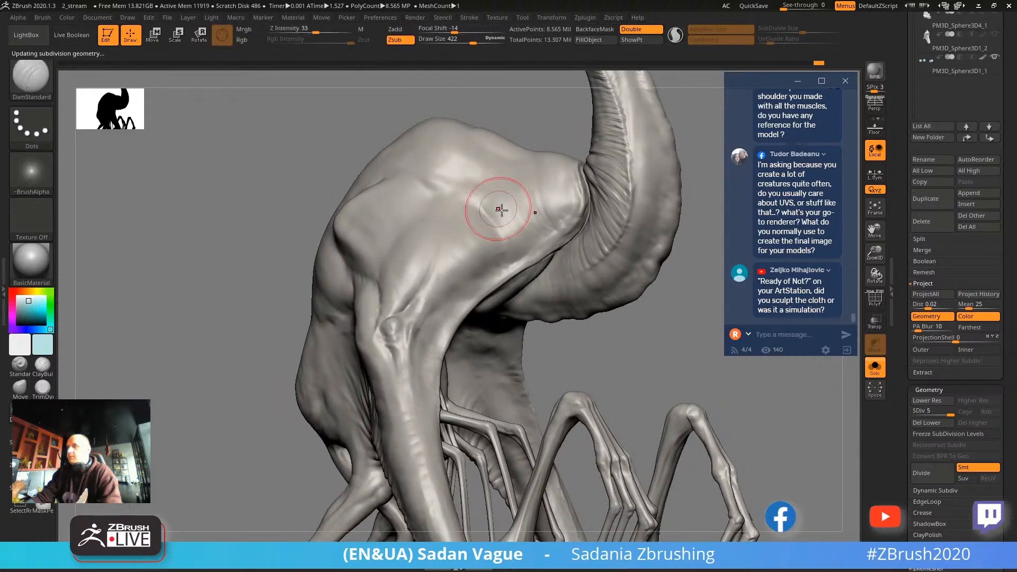
drag(638, 318, 560, 379)
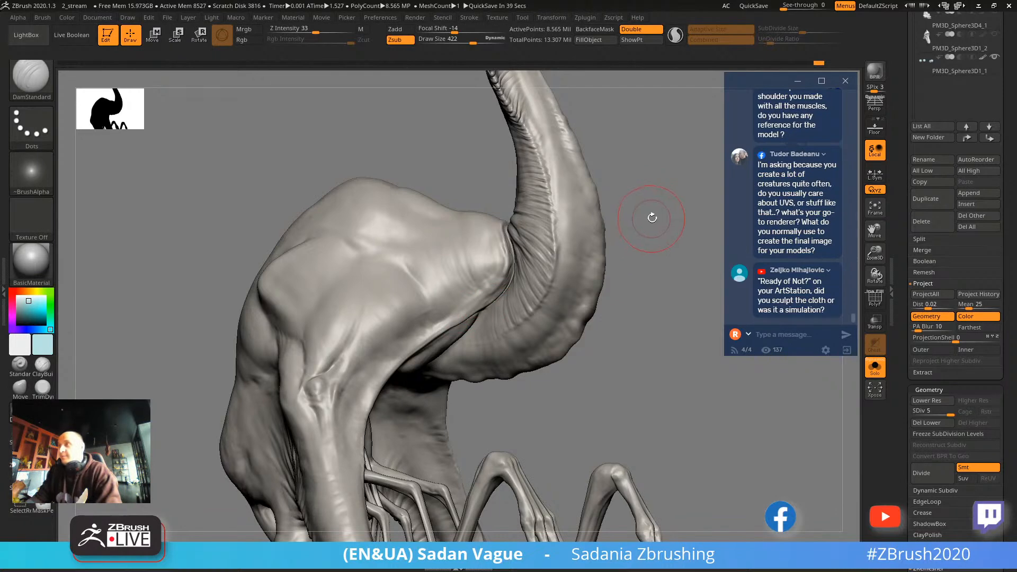
mouse_move(652, 218)
mouse_down()
mouse_move(665, 229)
mouse_move(633, 261)
mouse_move(654, 345)
mouse_move(645, 312)
mouse_up()
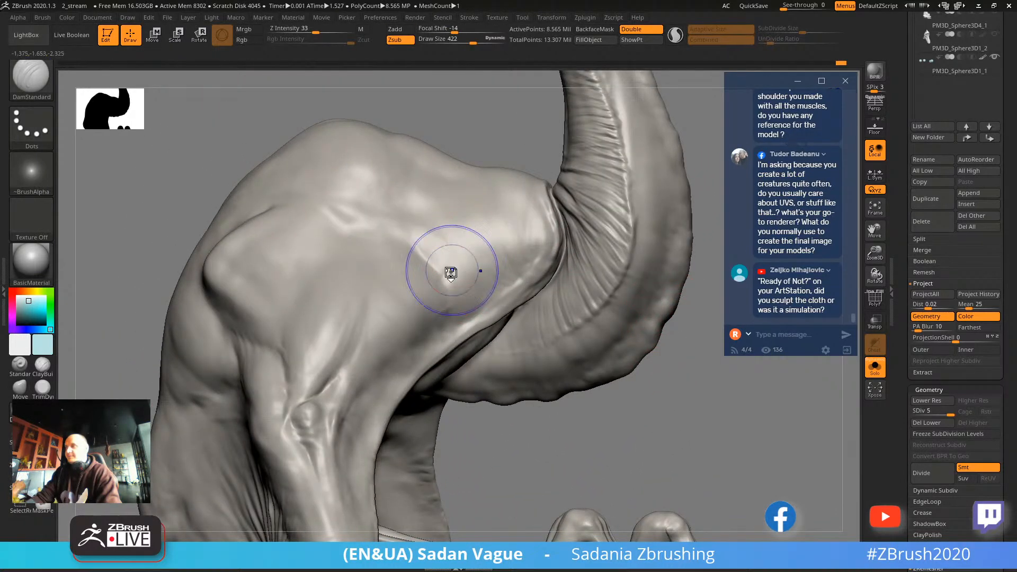
mouse_move(509, 132)
mouse_down()
mouse_move(574, 118)
mouse_move(603, 265)
mouse_move(633, 159)
mouse_up()
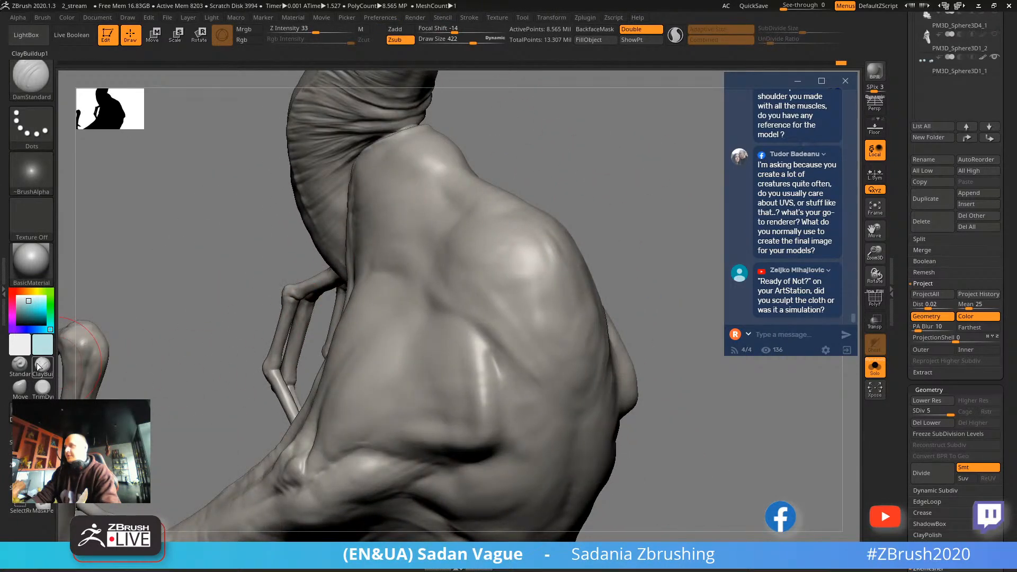
Define the muscles beside the spine on the upper back with the Standard brush at draw size 238, smoothing the strokes.
click(20, 365)
key(s)
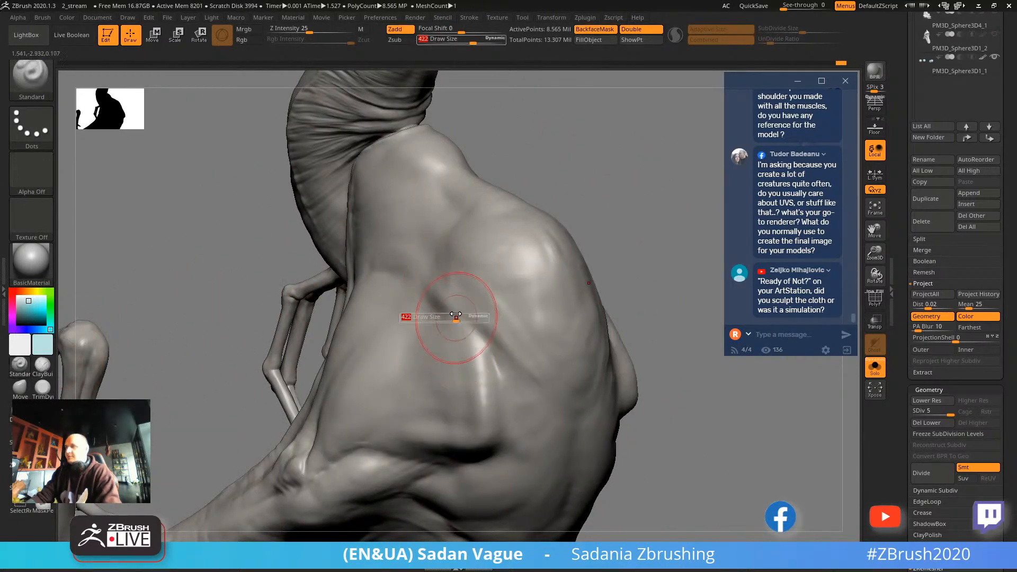
mouse_move(458, 319)
mouse_down()
mouse_move(446, 291)
mouse_move(426, 285)
mouse_move(465, 317)
mouse_move(483, 395)
mouse_up()
key(s)
mouse_move(577, 175)
mouse_down()
mouse_move(582, 210)
mouse_move(620, 170)
mouse_move(500, 257)
mouse_up()
key(shift)
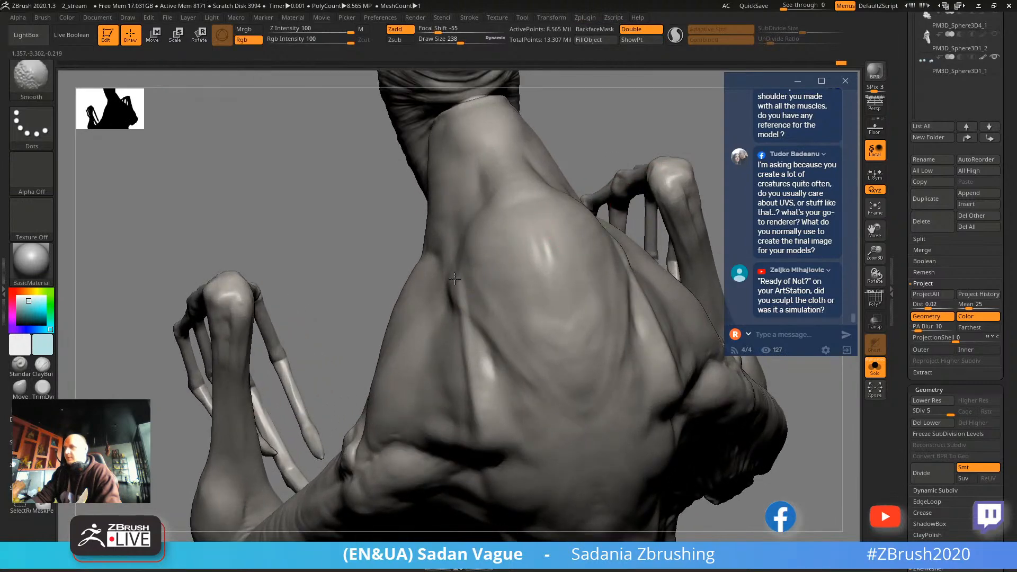
mouse_move(375, 251)
mouse_down()
mouse_move(494, 236)
mouse_move(620, 201)
mouse_move(631, 209)
mouse_move(654, 154)
mouse_move(657, 83)
mouse_move(575, 189)
mouse_move(545, 193)
mouse_move(577, 150)
mouse_move(576, 114)
mouse_up()
Build up skin folds on the shoulder's front edge near the neck base with the ClayBuildup brush at draw size 153.
mouse_move(577, 165)
alt+mouse_down()
mouse_move(581, 248)
mouse_move(561, 207)
mouse_move(597, 209)
mouse_move(588, 197)
alt+mouse_up()
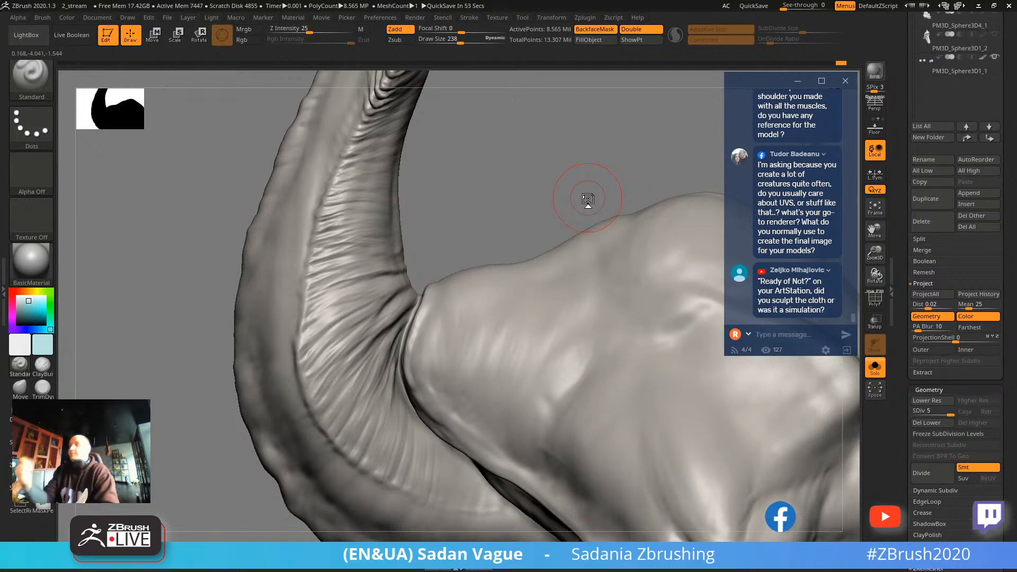
key(b)
key(c)
key(b)
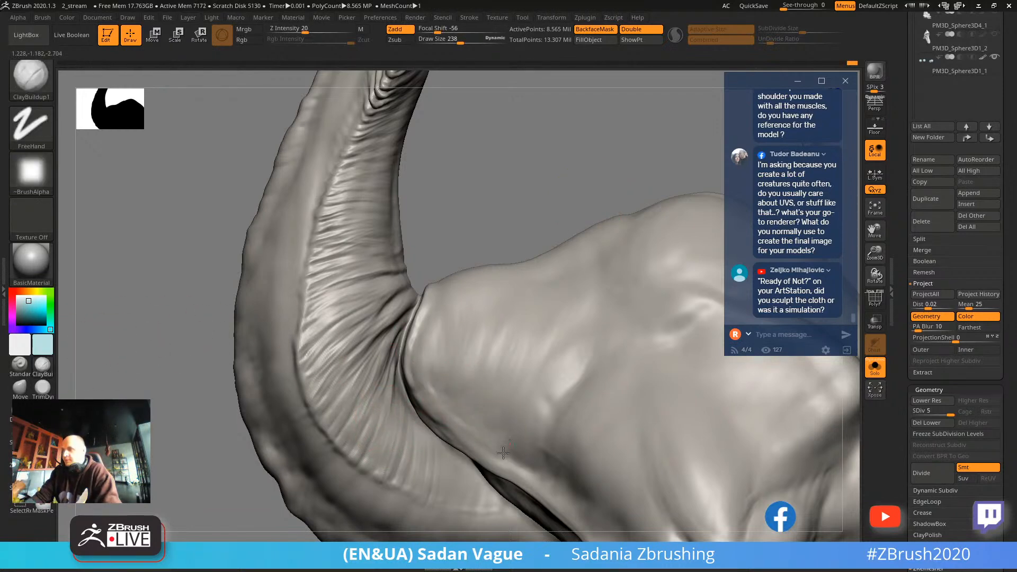
mouse_move(240, 489)
mouse_down()
mouse_move(199, 454)
mouse_move(238, 410)
mouse_move(383, 365)
mouse_move(413, 337)
mouse_up()
key(s)
drag(472, 168, 456, 272)
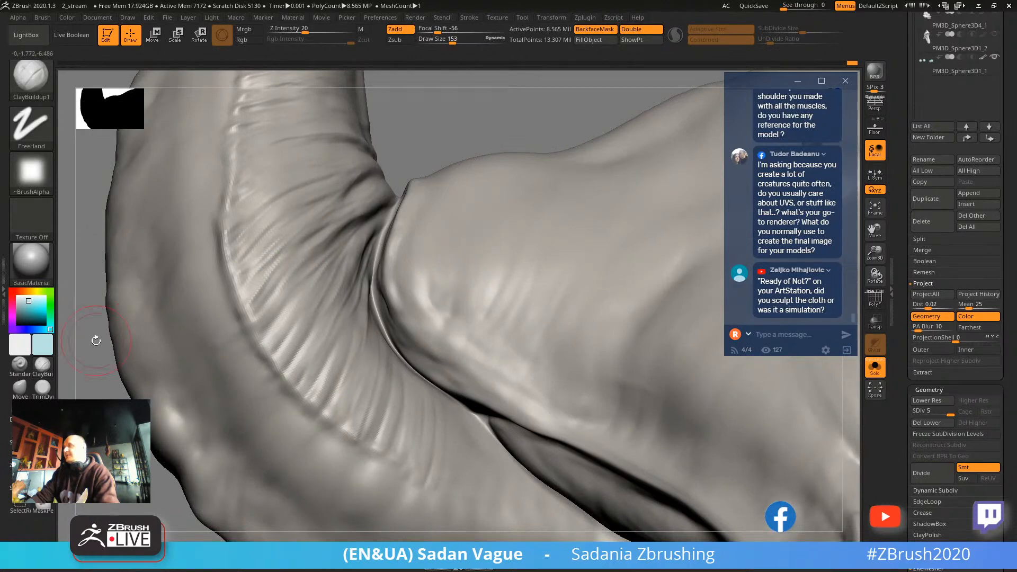
key(b)
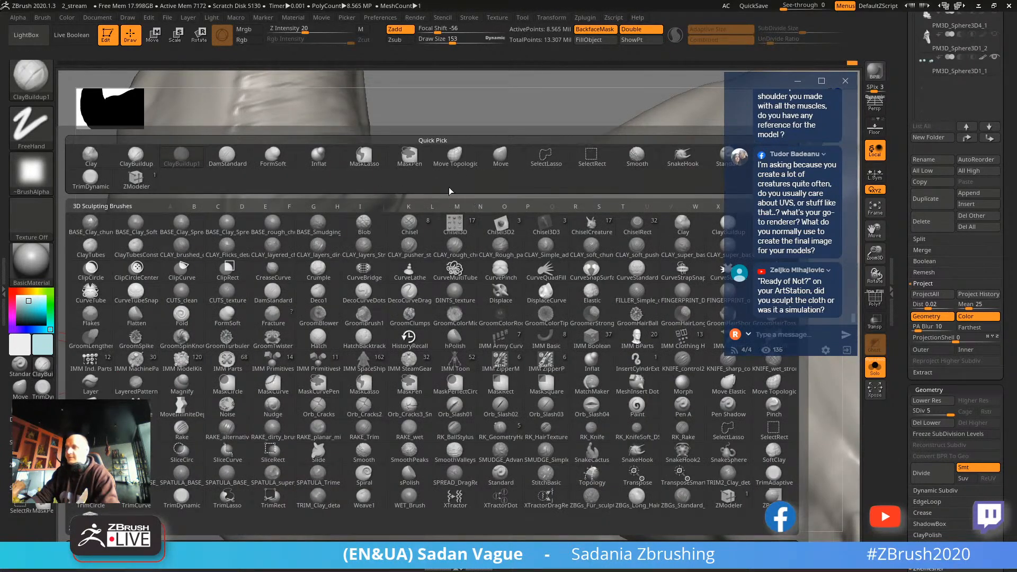
key(Escape)
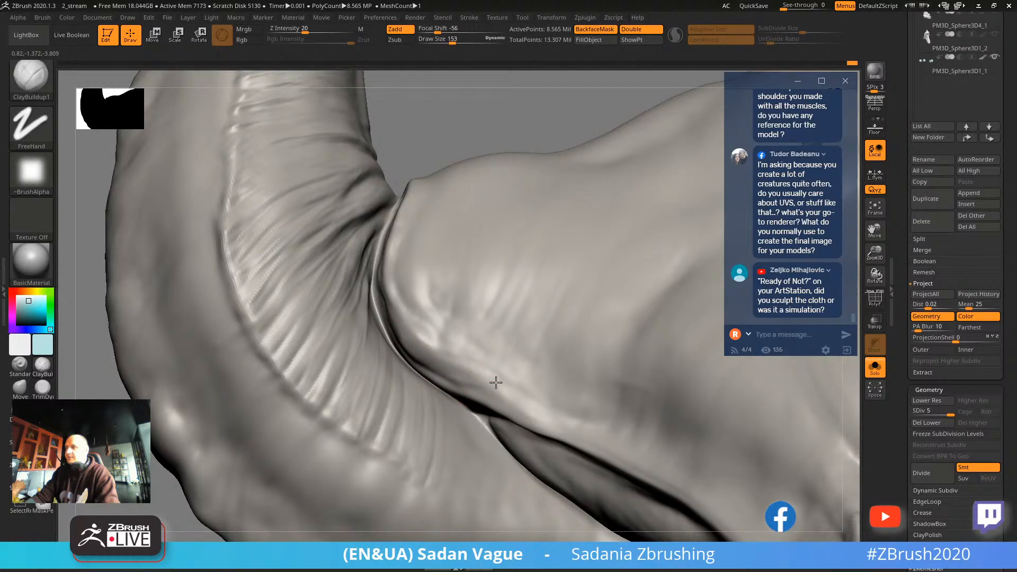
Smooth the folds on the front of the shoulder and add ClayBuildup strokes down toward the crease under it.
key(shift)
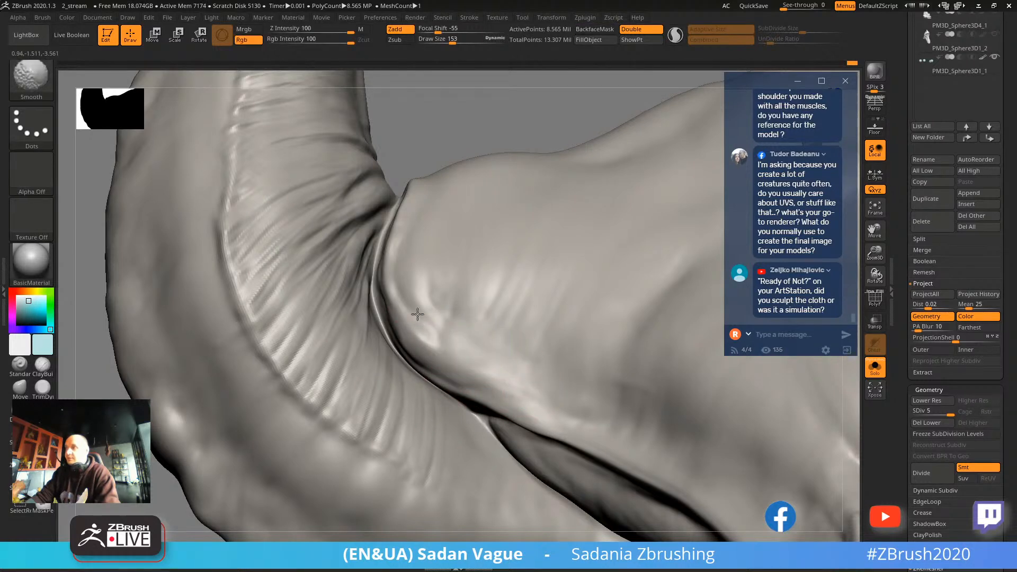
shift+drag(442, 307, 459, 275)
drag(499, 124, 445, 141)
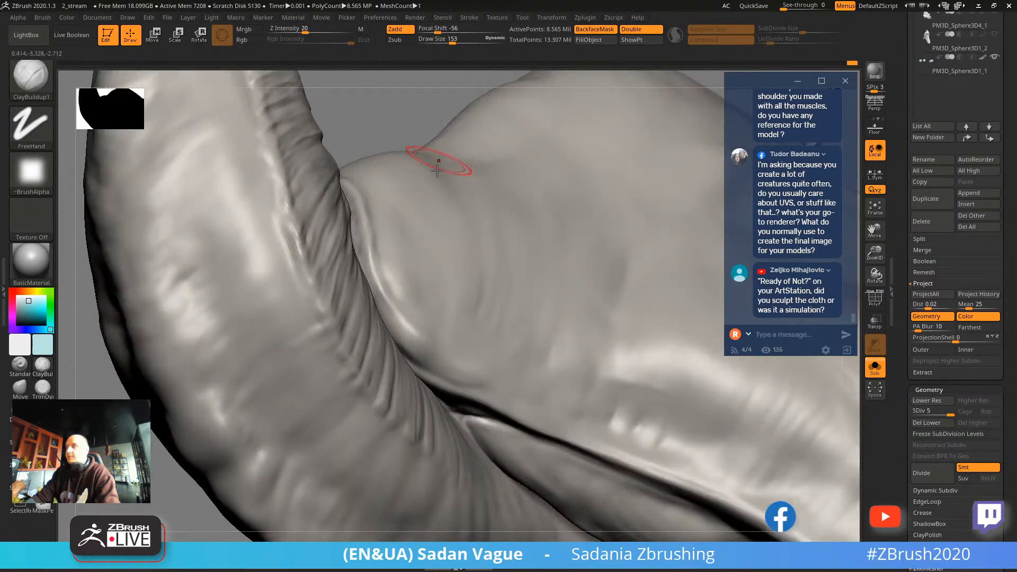
mouse_move(436, 277)
mouse_down()
mouse_move(440, 308)
mouse_move(465, 311)
mouse_move(501, 366)
mouse_up()
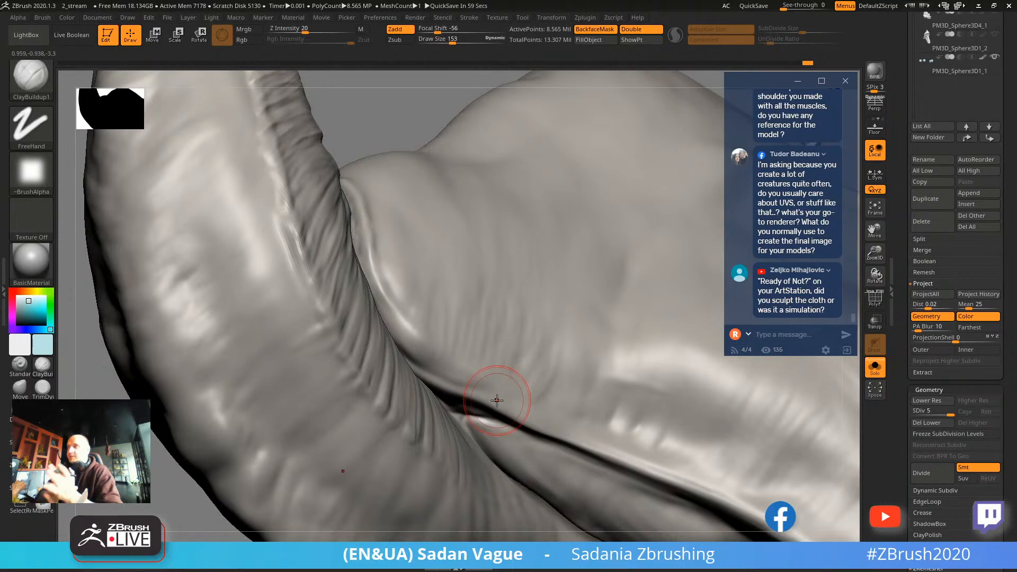
Sculpt small bumps along the shoulder rim beside the neck crease with the Standard brush at draw size 106.
mouse_move(403, 118)
alt+mouse_down()
mouse_move(261, 251)
mouse_move(350, 271)
mouse_move(440, 193)
mouse_move(444, 223)
mouse_move(445, 196)
mouse_move(504, 309)
alt+mouse_up()
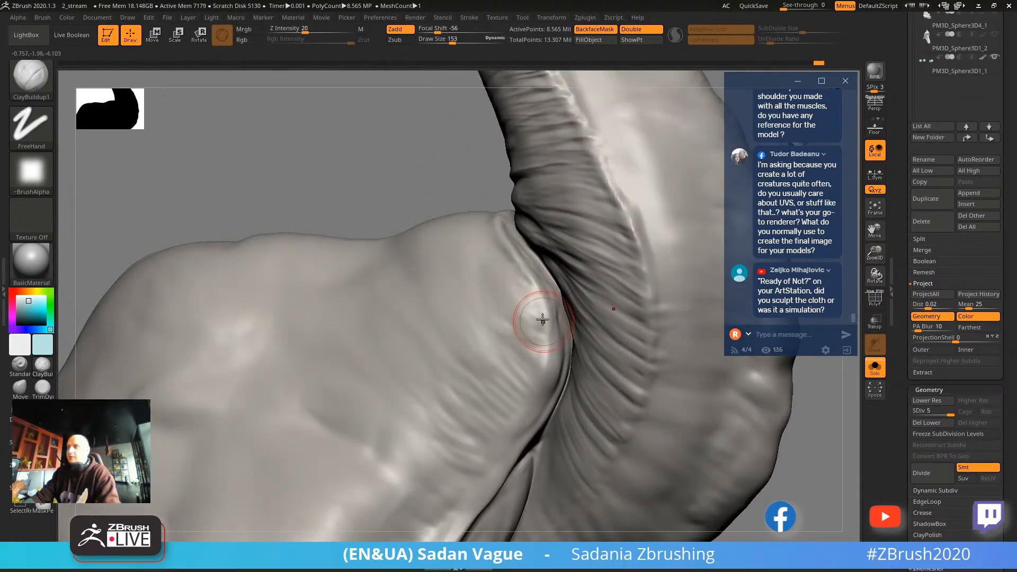
click(19, 364)
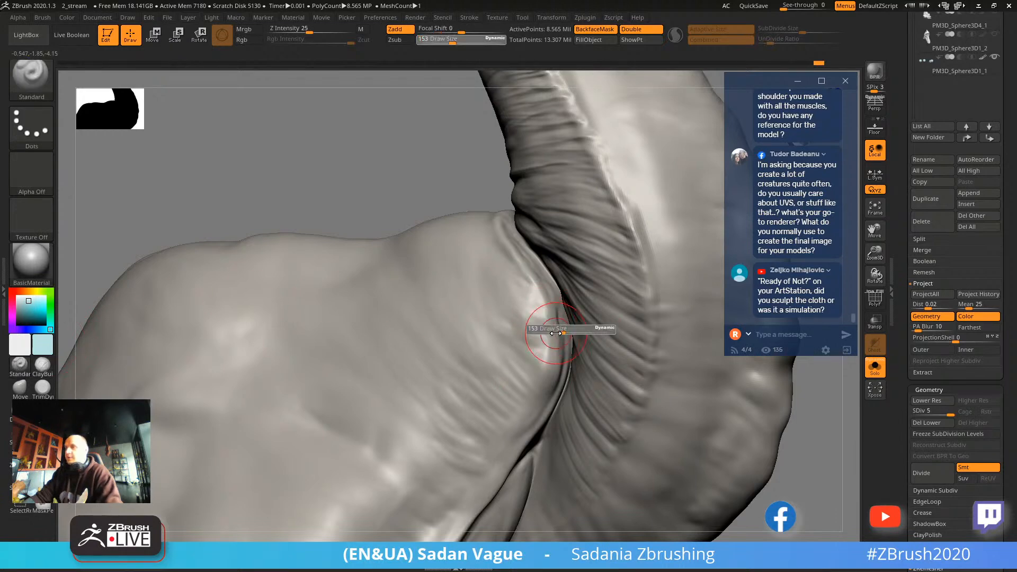
key(s)
drag(548, 309, 538, 280)
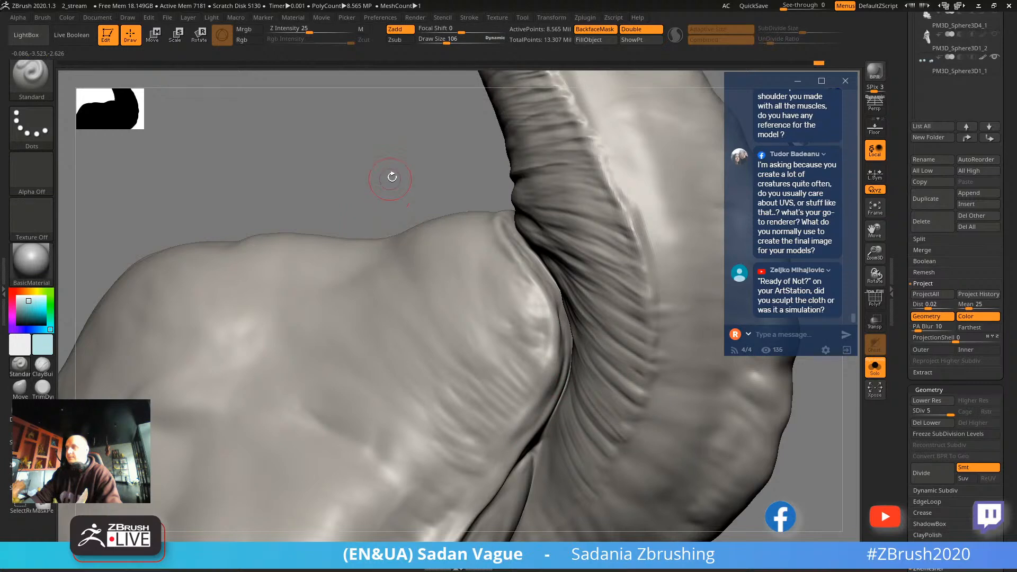
Add fine wrinkles radiating across the base of the neck with the Standard brush at draw size 34.
alt+drag(392, 176, 429, 157)
mouse_move(451, 233)
alt+mouse_down()
mouse_move(431, 277)
mouse_move(452, 293)
mouse_move(455, 339)
mouse_move(483, 348)
alt+mouse_up()
key(s)
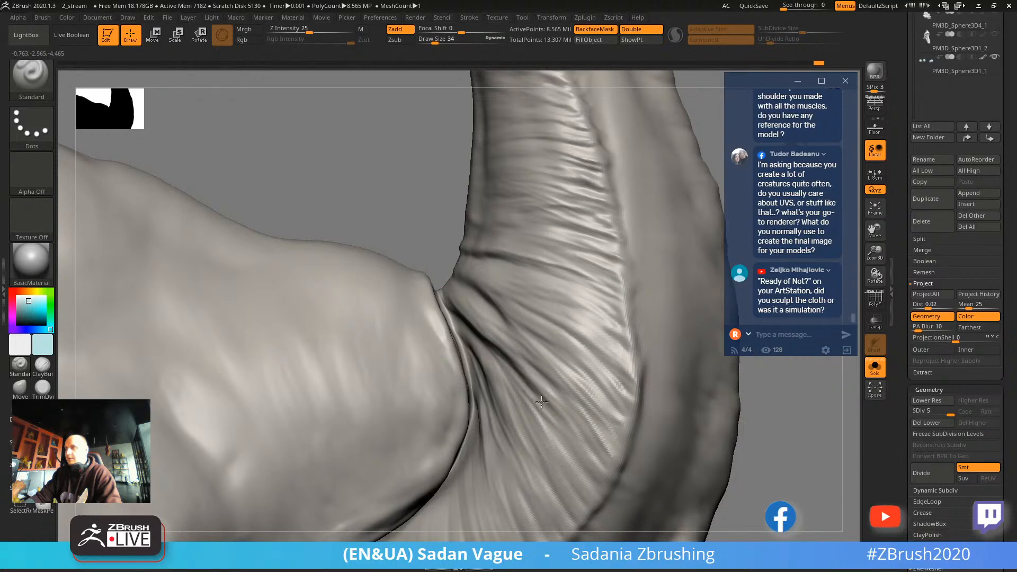
drag(541, 402, 579, 450)
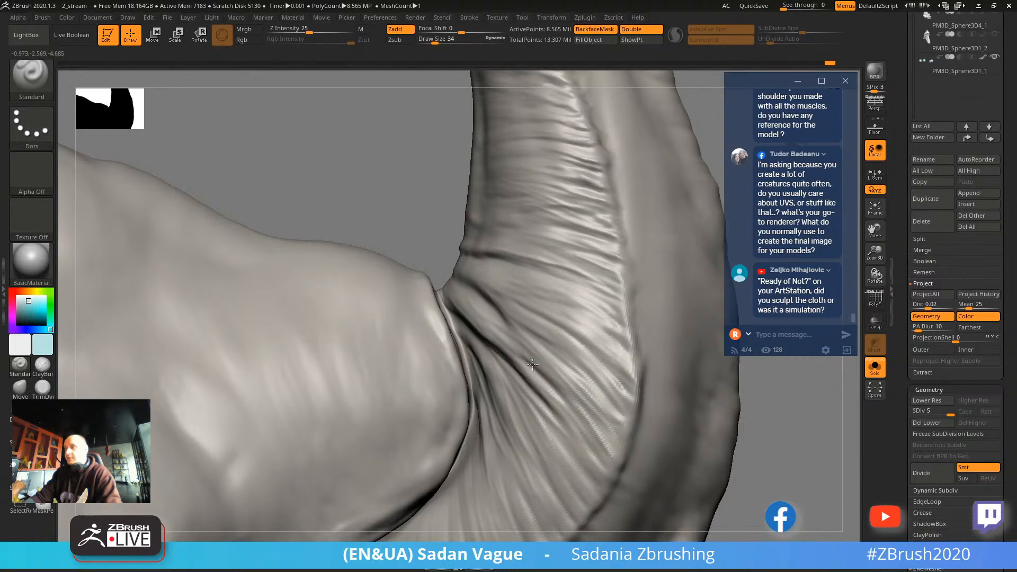
Extend the side wrinkles of the lower neck onto its smooth front strip and soften their ends.
alt+drag(393, 215, 317, 250)
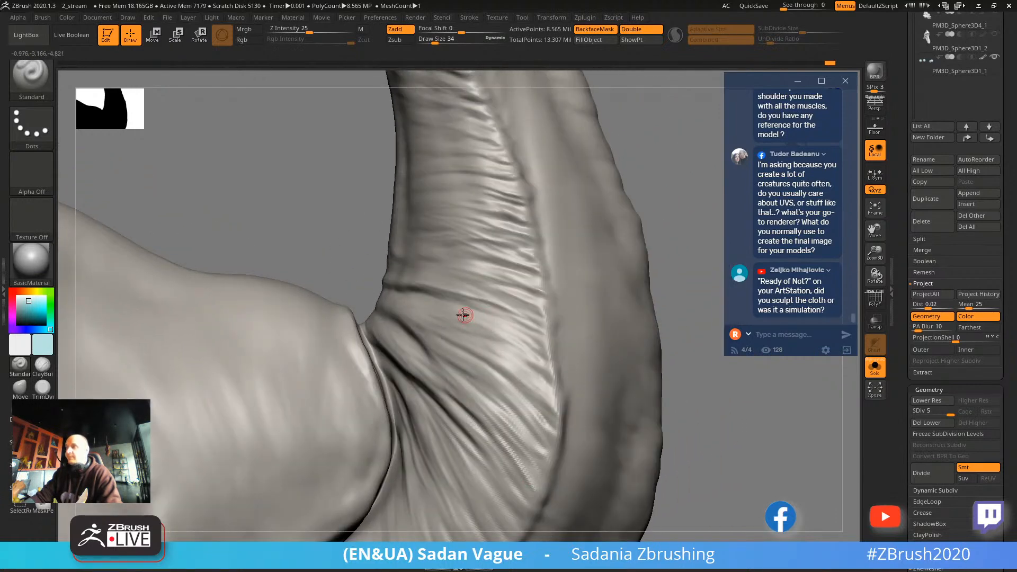
mouse_move(318, 211)
mouse_down()
mouse_move(281, 145)
mouse_move(554, 140)
mouse_move(579, 216)
mouse_move(399, 219)
mouse_up()
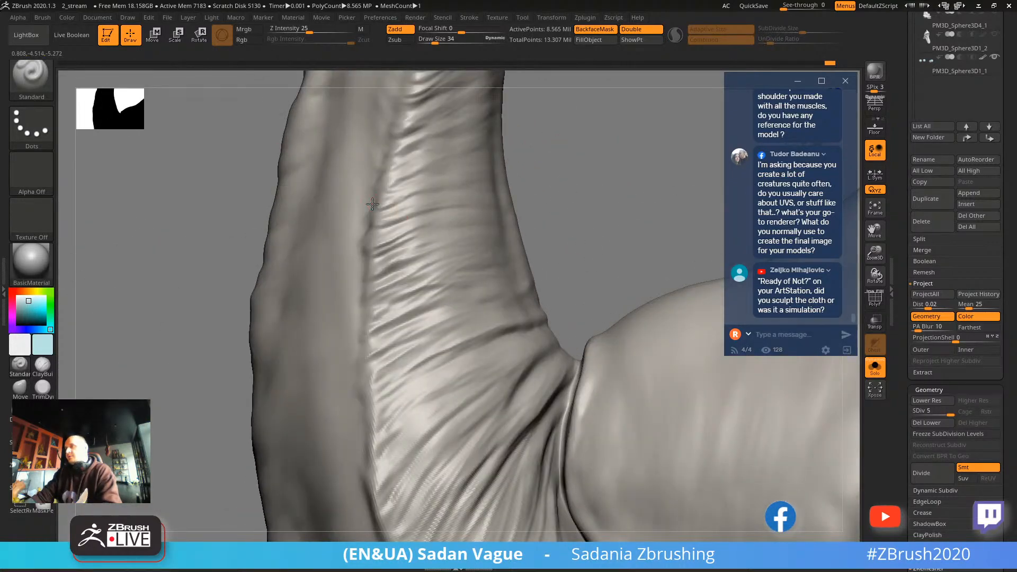
mouse_move(518, 173)
mouse_down()
mouse_move(509, 164)
mouse_move(432, 272)
mouse_up()
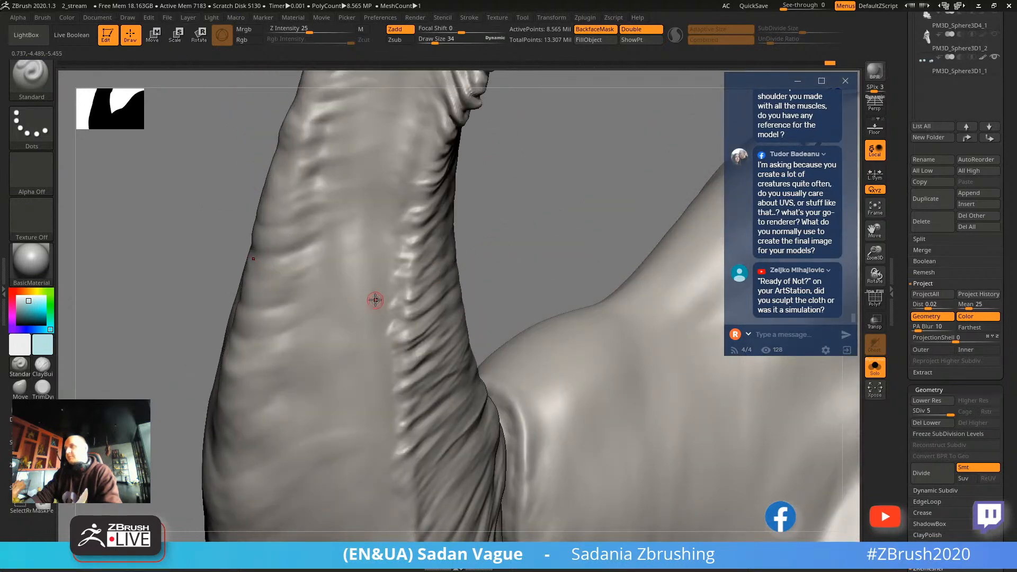
key(shift)
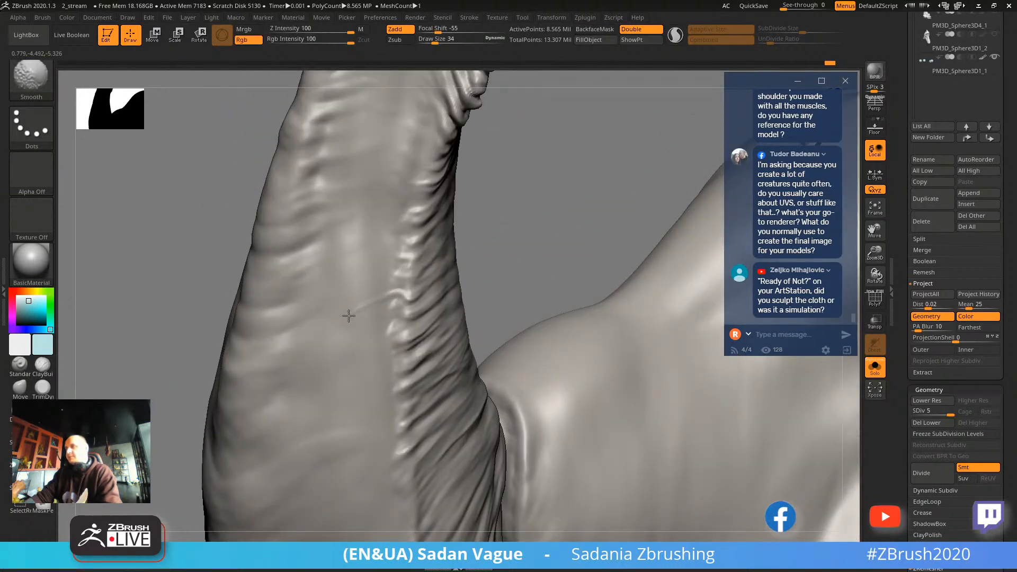
shift+drag(349, 316, 379, 301)
drag(496, 259, 435, 170)
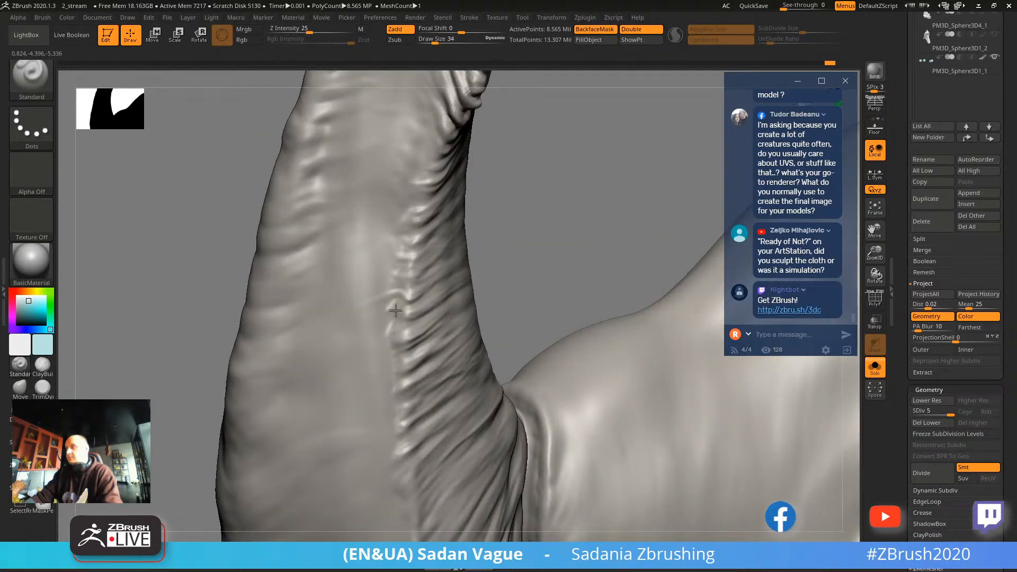
key(shift)
Draw fine wrinkles on the opposite side of the neck's front strip and smooth them into the surface.
mouse_move(496, 265)
mouse_down()
mouse_move(569, 216)
mouse_move(608, 218)
mouse_up()
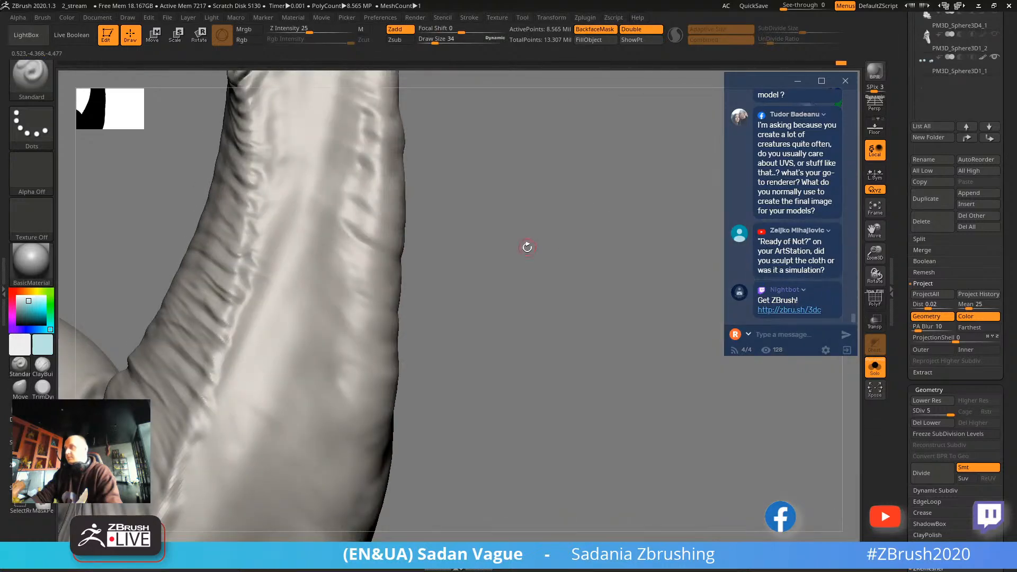
mouse_move(526, 247)
mouse_down()
mouse_move(647, 309)
mouse_move(619, 332)
mouse_up()
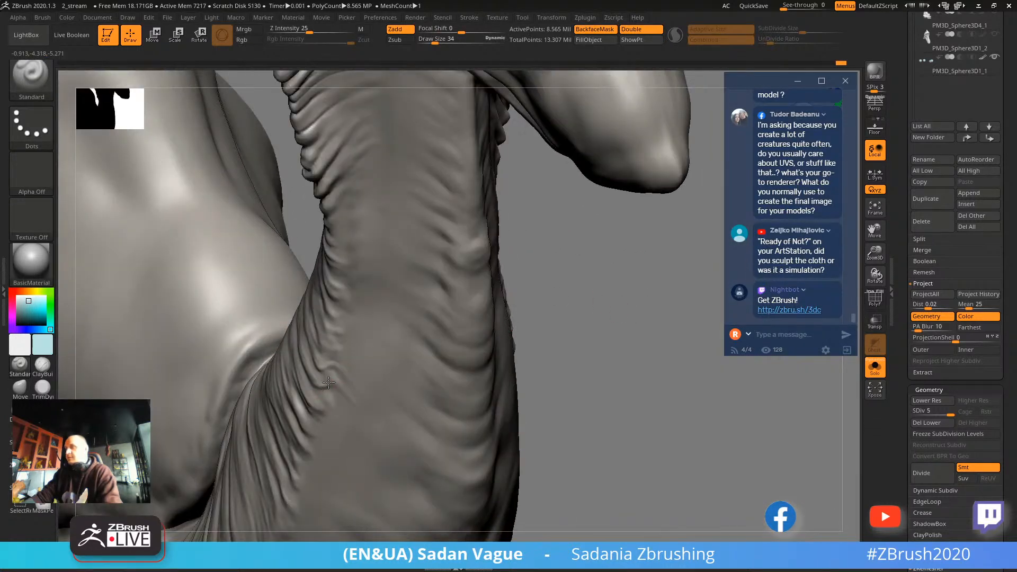
key(shift)
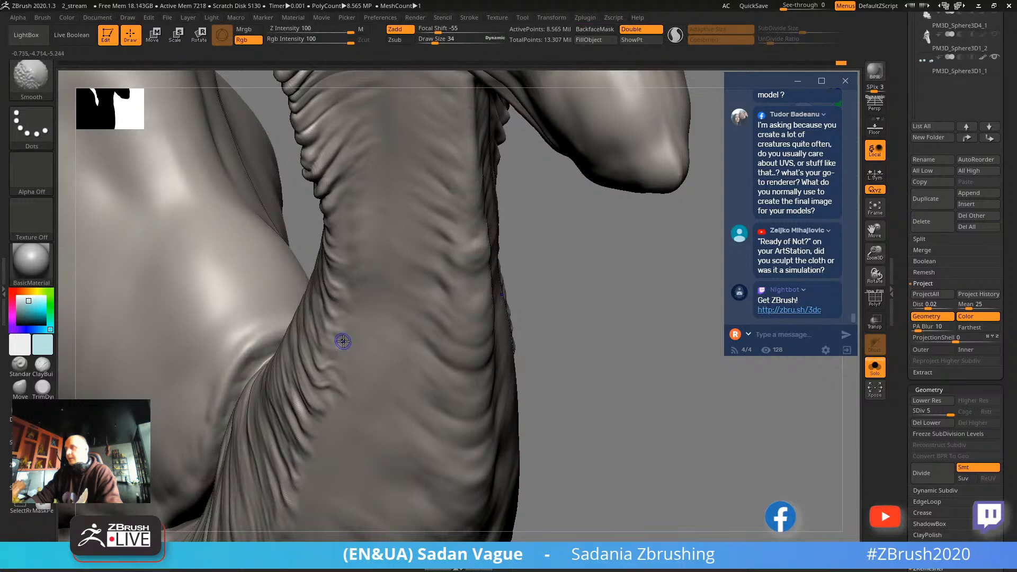
key(shift)
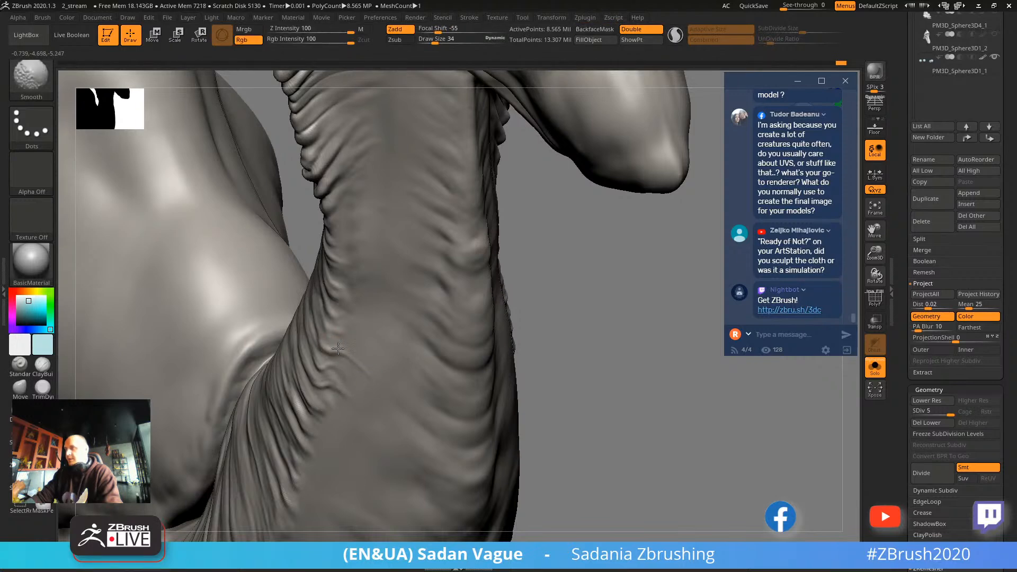
drag(614, 312, 614, 313)
drag(676, 344, 401, 355)
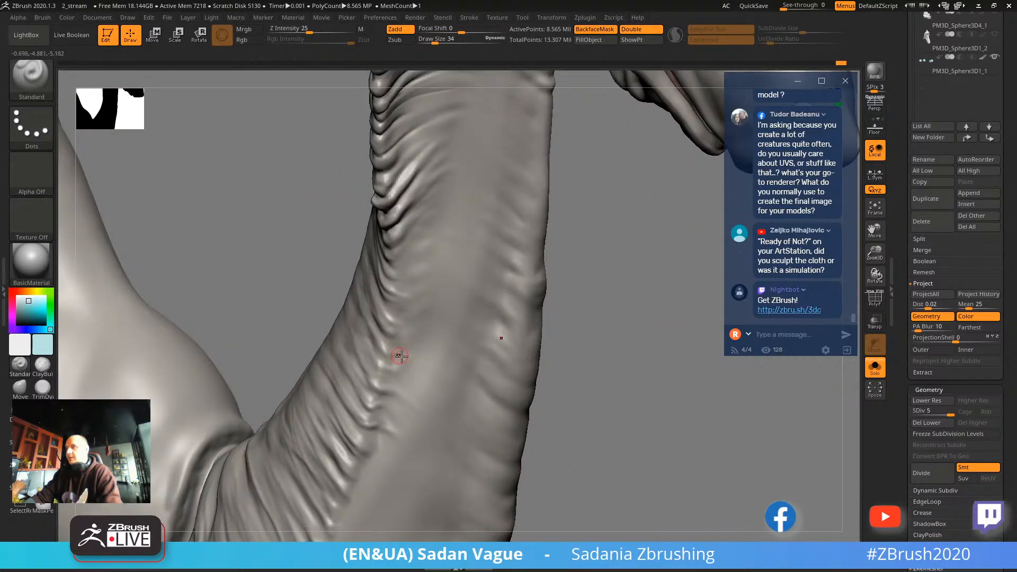
key(shift)
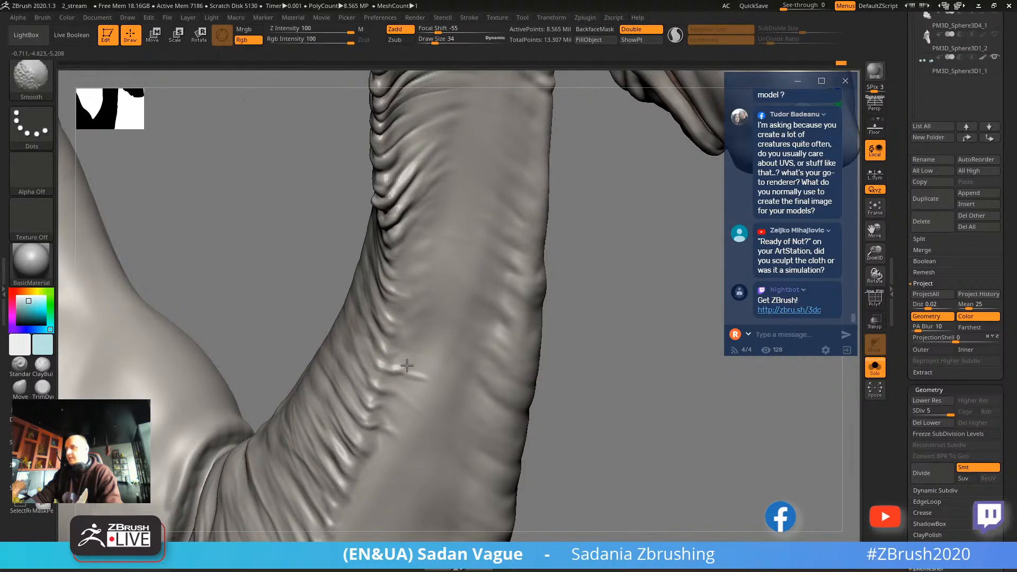
mouse_move(404, 367)
mouse_down()
mouse_move(436, 392)
mouse_move(406, 369)
mouse_up()
Draw fine skin folds across the upper neck beneath the head and smooth their transitions.
mouse_move(620, 337)
mouse_down()
mouse_move(526, 302)
mouse_move(565, 290)
mouse_move(535, 318)
mouse_move(629, 329)
mouse_move(604, 436)
mouse_move(494, 261)
mouse_up()
key(shift)
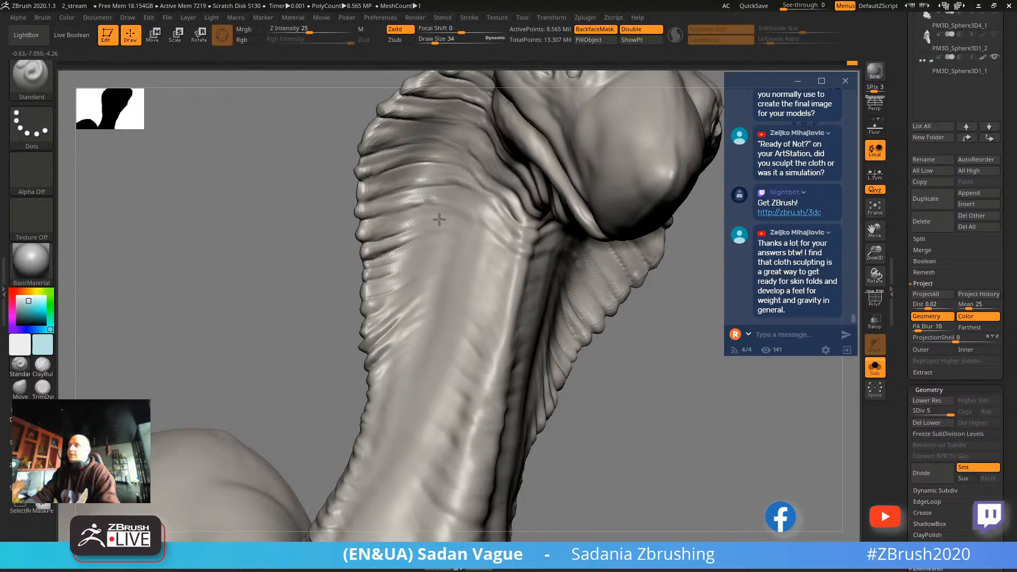
drag(626, 363, 469, 252)
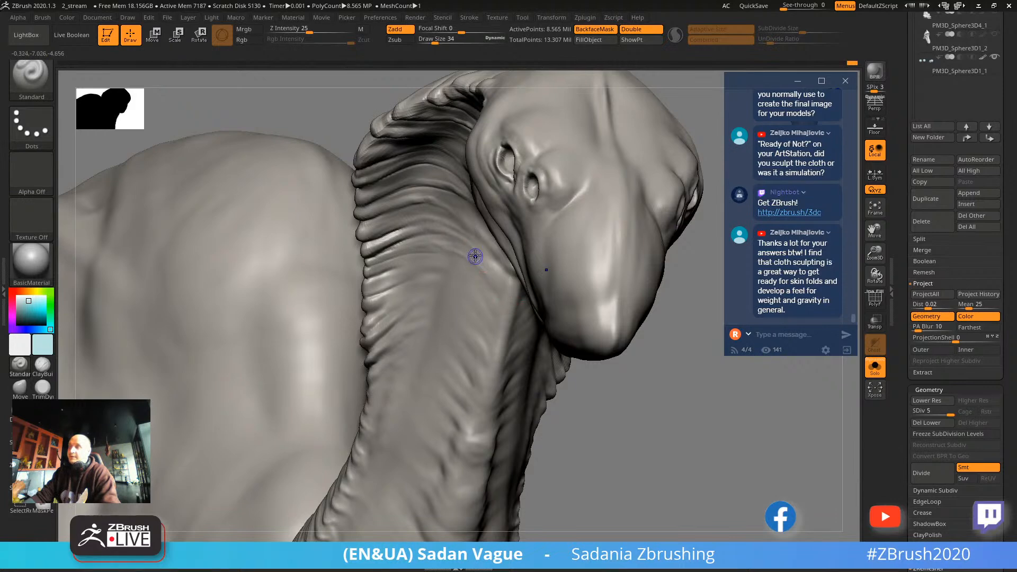
key(shift)
drag(521, 322, 554, 310)
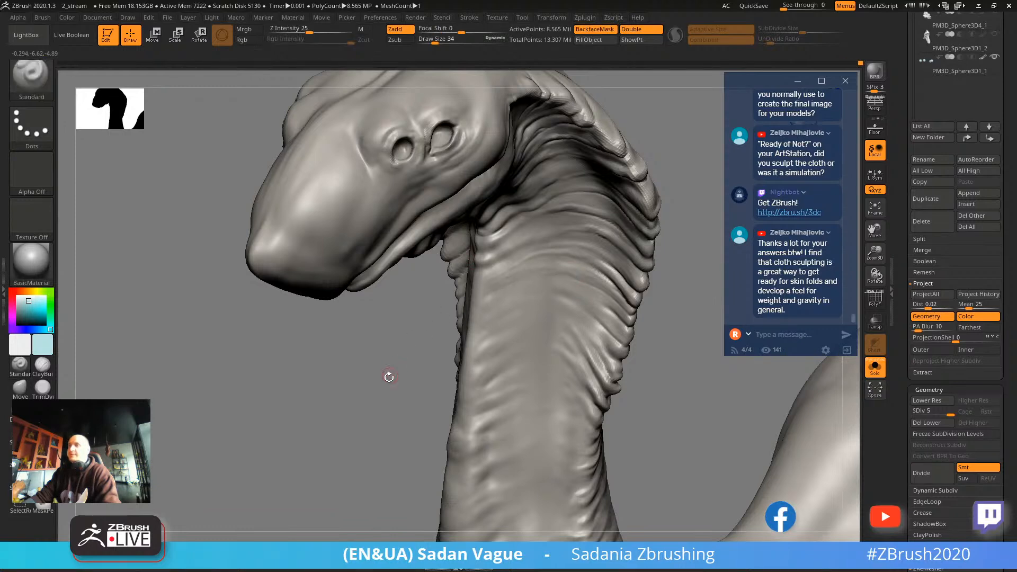
Extend the folds below the jaw toward the middle of the upper neck and soften them.
drag(389, 377, 461, 375)
mouse_move(660, 310)
alt+mouse_down()
mouse_move(602, 357)
mouse_move(608, 383)
mouse_move(583, 360)
alt+mouse_up()
drag(364, 274, 412, 304)
drag(620, 455, 580, 423)
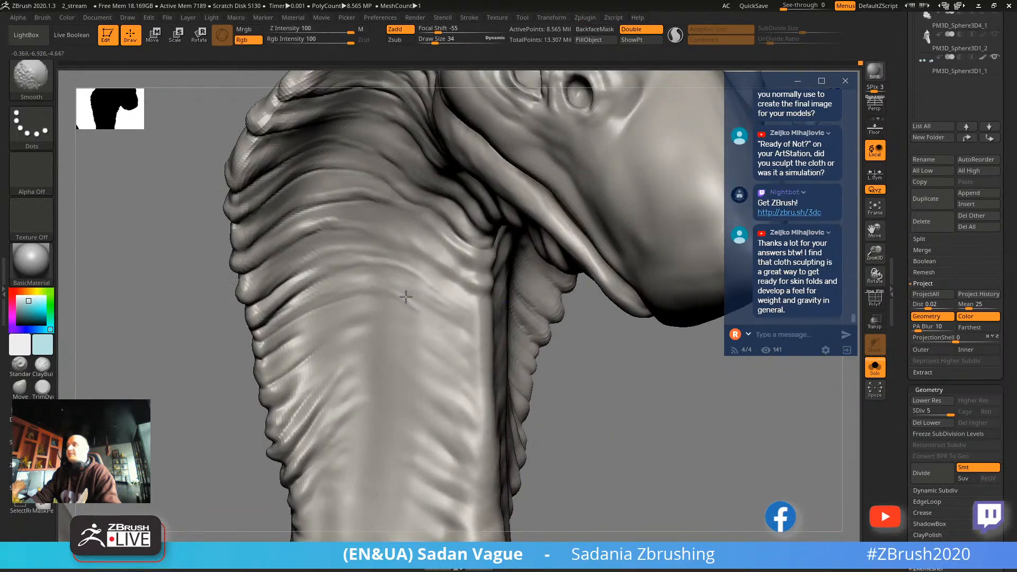
Refine the skin folds beneath the jaw where they meet the neck's front strip and smooth them.
key(shift)
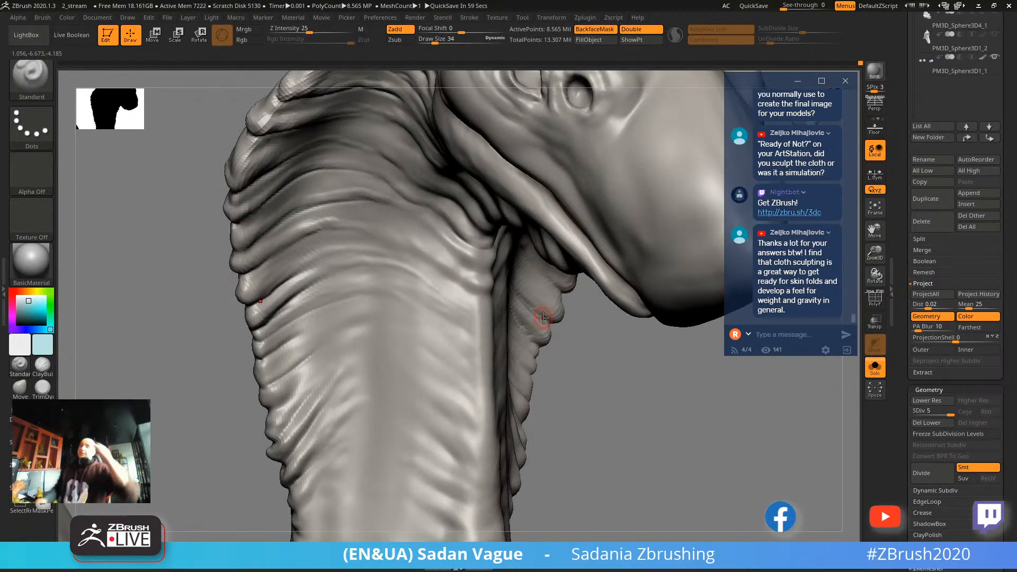
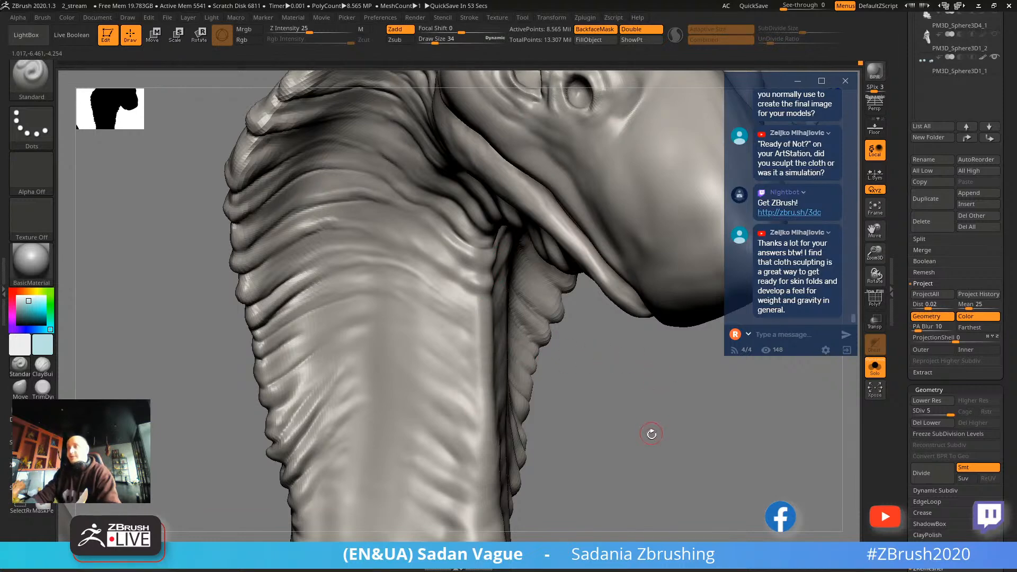
alt+drag(651, 434, 609, 387)
mouse_move(624, 348)
mouse_down()
mouse_move(595, 391)
mouse_move(642, 369)
mouse_up()
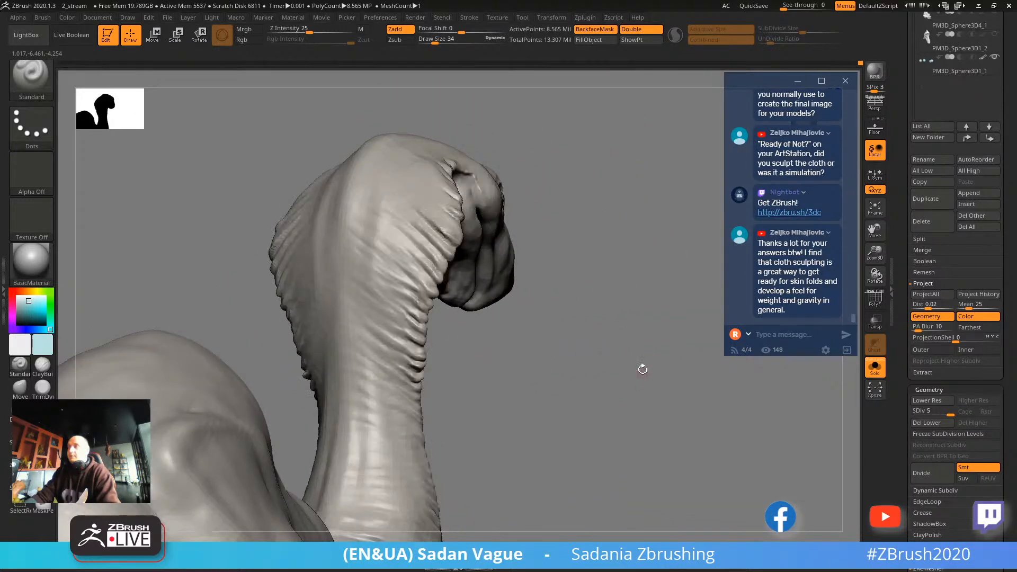
mouse_move(596, 333)
mouse_down()
mouse_move(604, 349)
mouse_move(639, 329)
mouse_move(701, 256)
mouse_move(683, 243)
mouse_move(685, 307)
mouse_move(366, 269)
mouse_up()
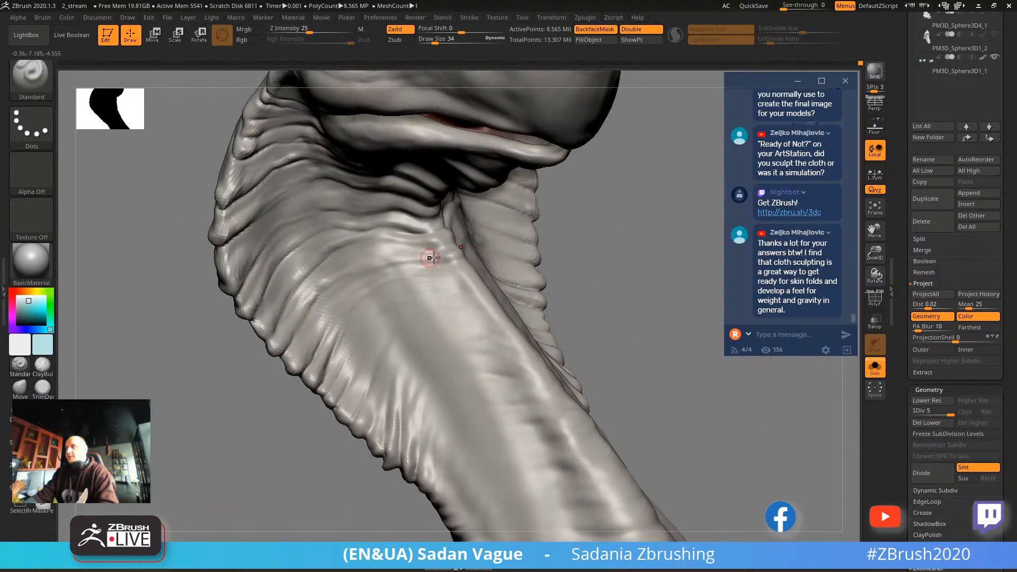
mouse_move(594, 245)
mouse_down()
mouse_move(601, 269)
mouse_move(336, 239)
mouse_up()
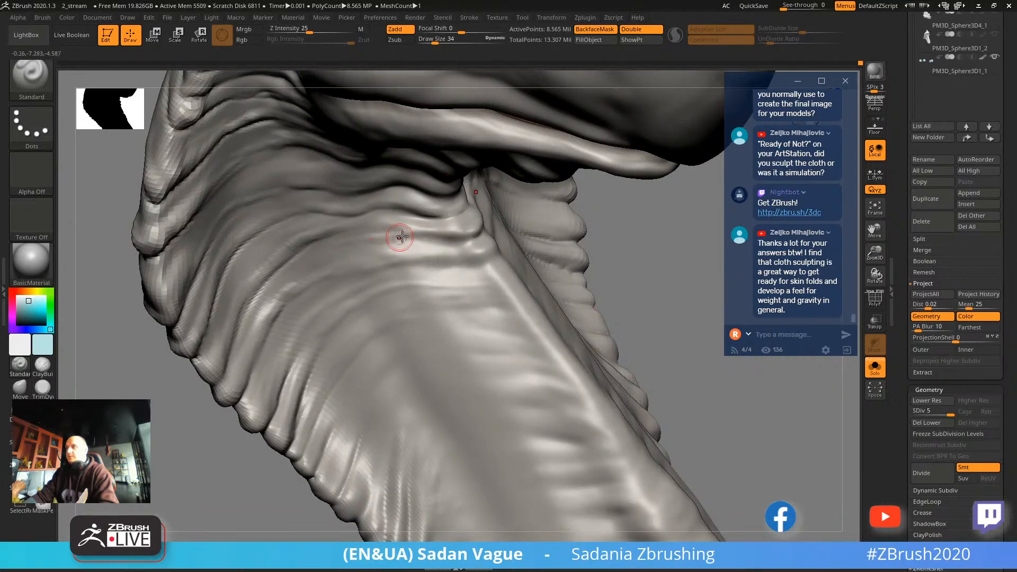
key(shift)
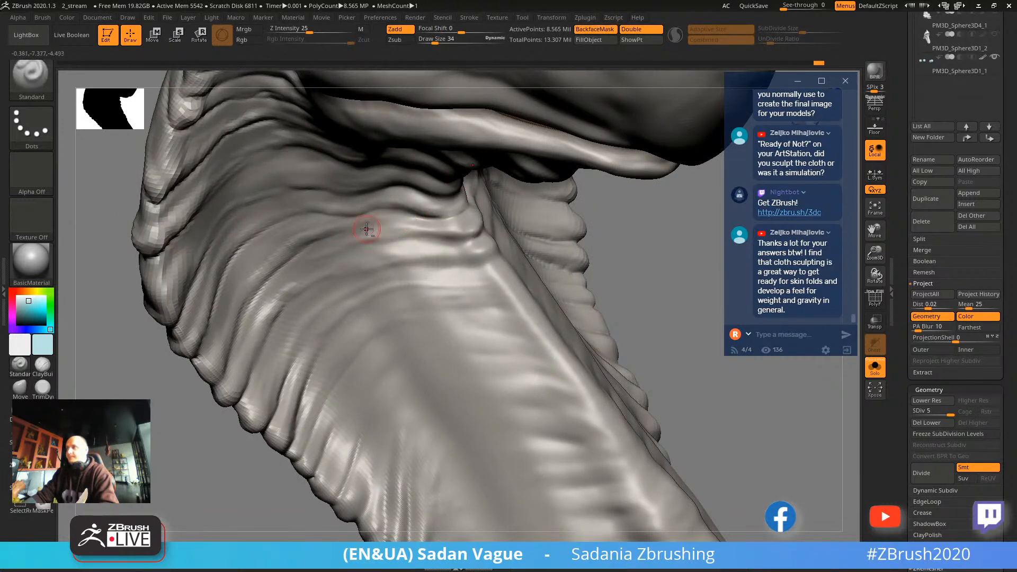
mouse_move(483, 244)
mouse_down()
mouse_move(655, 227)
mouse_move(609, 278)
mouse_move(601, 152)
mouse_move(651, 186)
mouse_move(415, 265)
mouse_up()
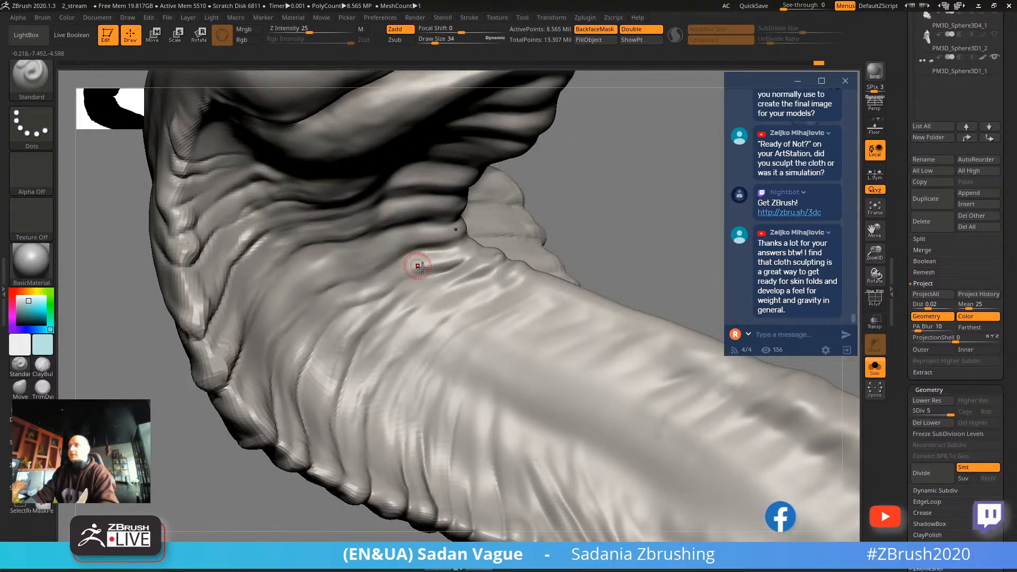
Draw finer wrinkles across the throat below the jaw with the Standard brush at size 15 and soften them.
key(bracketleft)
key(bracketleft)
key(bracketleft)
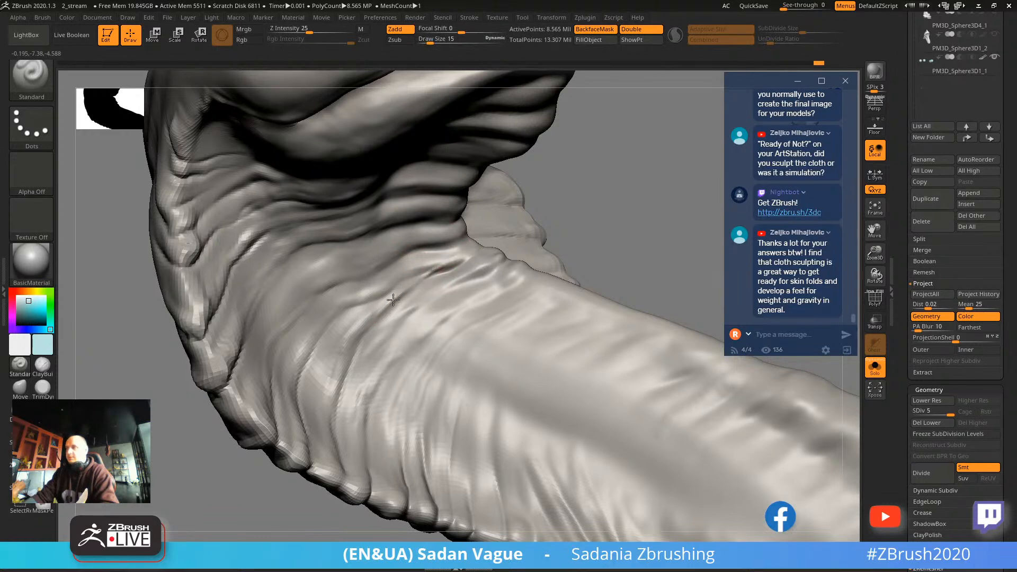
mouse_move(623, 227)
mouse_down()
mouse_move(637, 216)
mouse_move(476, 246)
mouse_up()
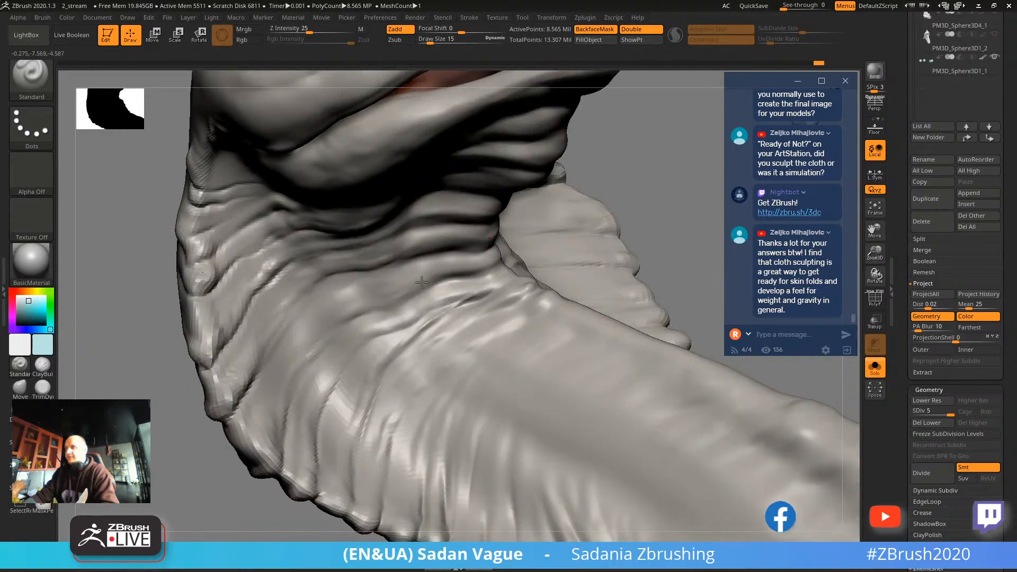
key(shift)
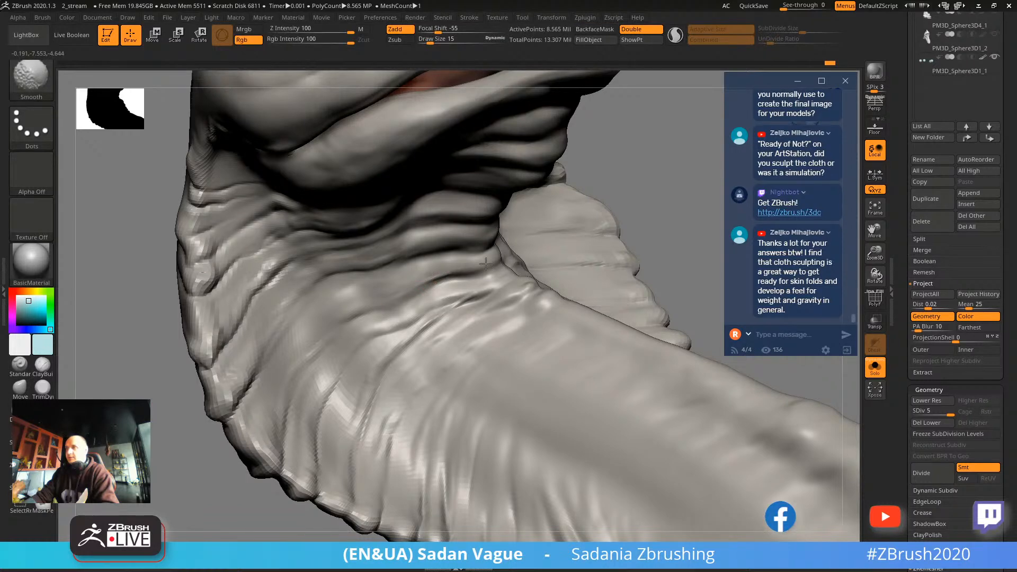
mouse_move(486, 263)
mouse_down()
mouse_move(657, 175)
mouse_move(464, 271)
mouse_up()
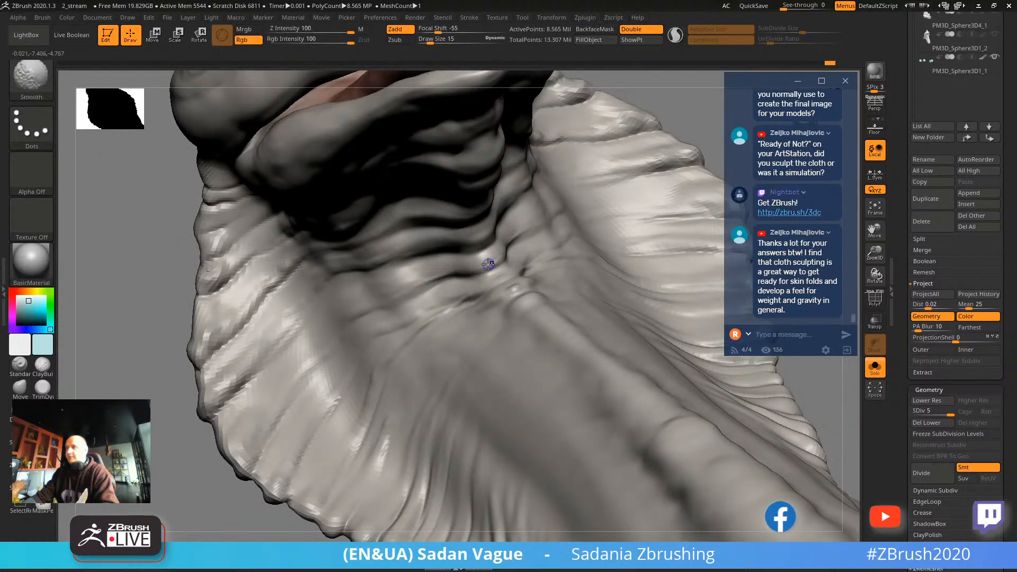
Add faint skin folds on the cheek below the eyes and soften them.
shift+drag(196, 478, 238, 463)
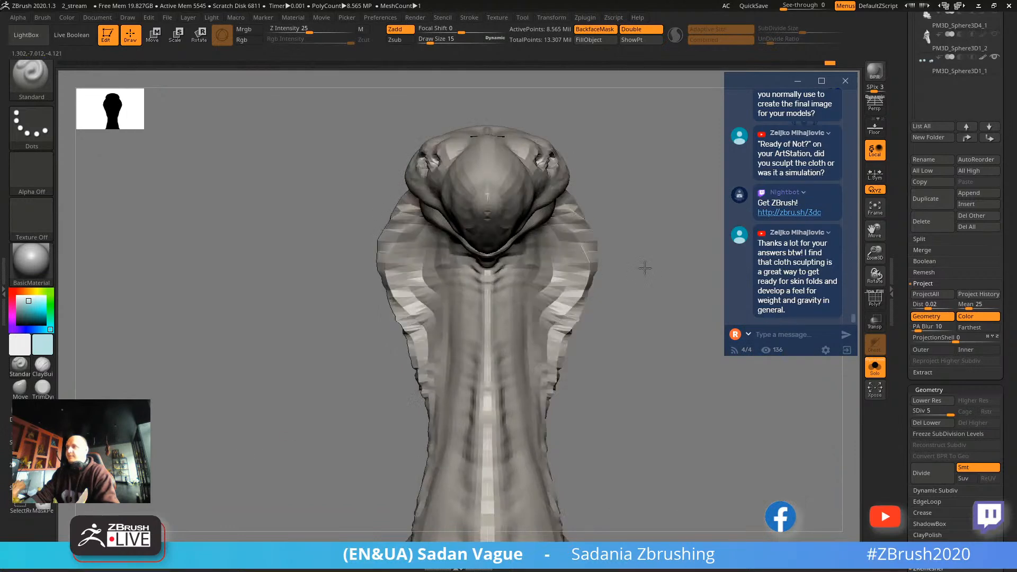
mouse_move(643, 265)
mouse_down()
mouse_move(643, 164)
mouse_move(632, 240)
mouse_move(665, 230)
mouse_up()
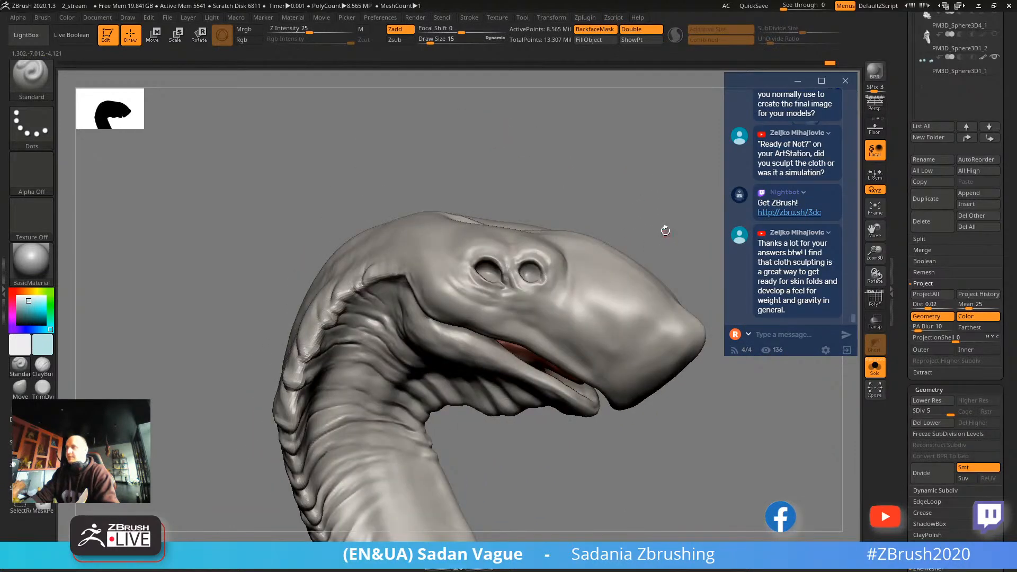
alt+drag(645, 196, 662, 232)
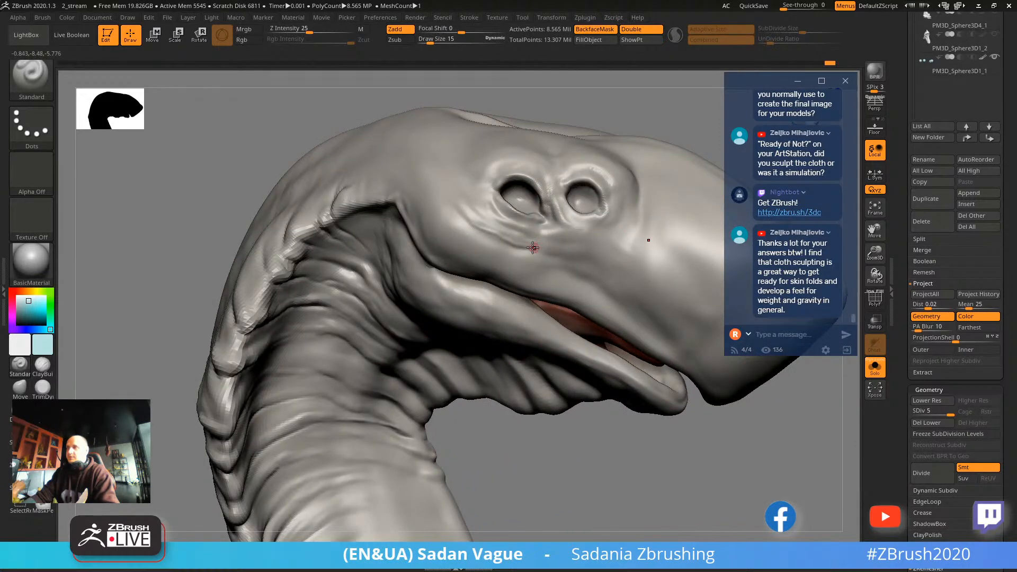
key(shift)
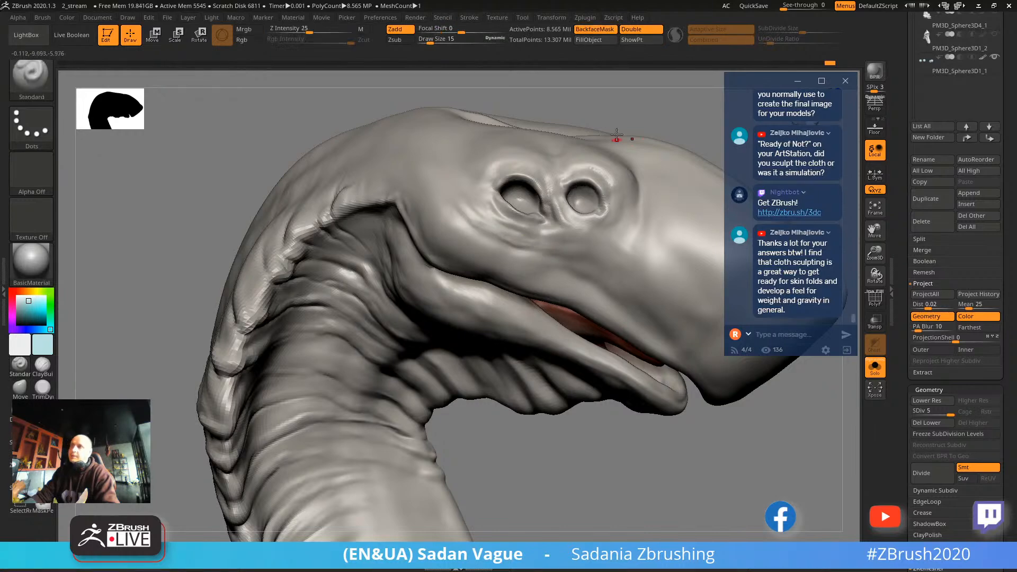
mouse_move(651, 119)
alt+mouse_down()
mouse_move(474, 159)
mouse_move(460, 187)
alt+mouse_up()
alt+drag(544, 138, 542, 186)
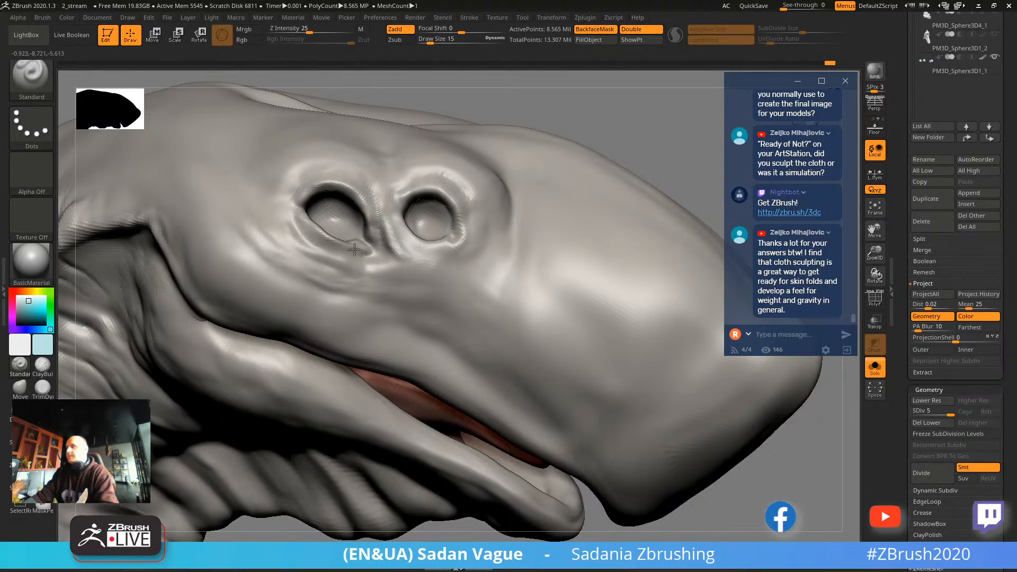
Carve deeper creases around the lower lid of the rear eye with the DamStandard brush at size 47.
mouse_move(513, 139)
right_down()
mouse_move(594, 127)
mouse_move(603, 236)
mouse_move(551, 266)
right_up()
mouse_move(449, 86)
right_down()
mouse_move(586, 164)
mouse_move(574, 109)
mouse_move(535, 66)
right_up()
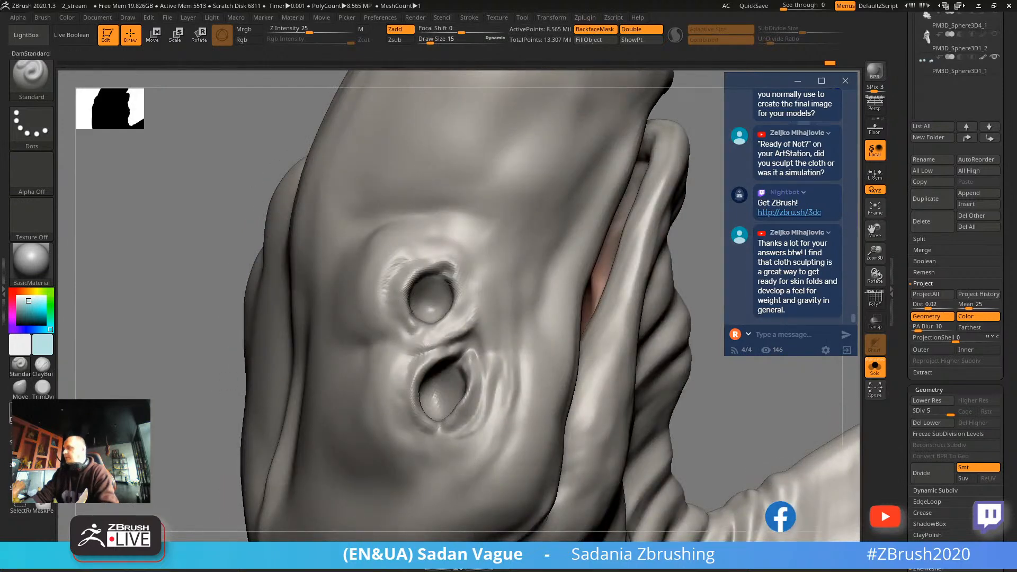
click(20, 412)
key(s)
mouse_move(475, 354)
mouse_down()
mouse_move(459, 429)
mouse_move(494, 351)
mouse_move(492, 407)
mouse_move(467, 437)
mouse_up()
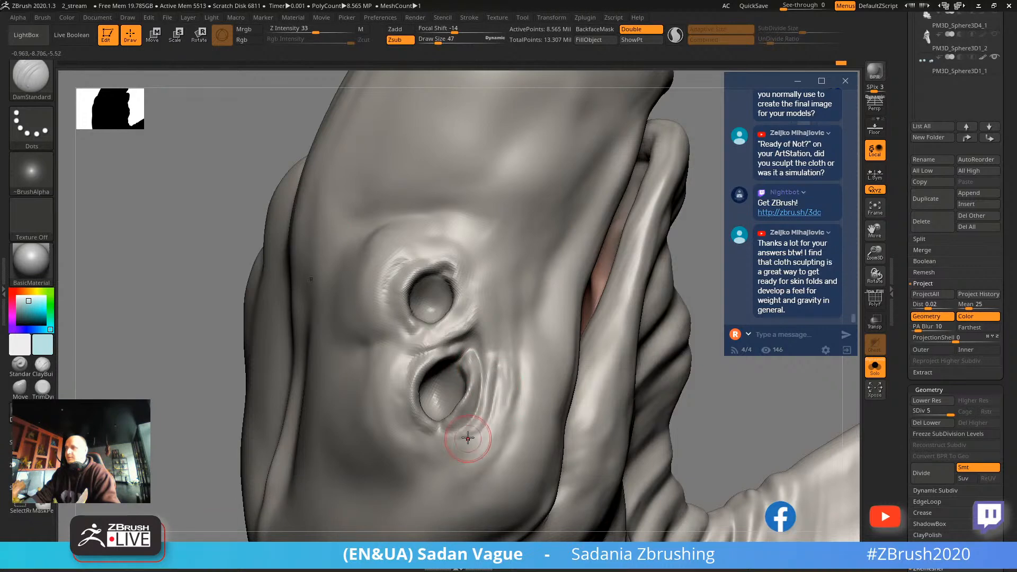
mouse_move(688, 234)
mouse_down()
mouse_move(604, 206)
mouse_move(582, 121)
mouse_up()
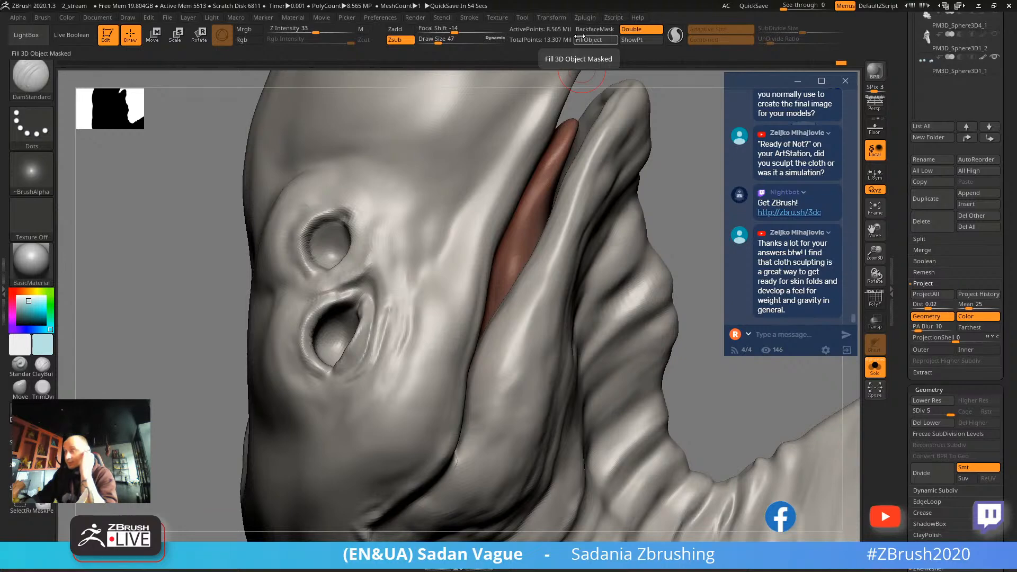
Carve eyelid creases beneath and in front of the front eye with the DamStandard brush and soften their ends.
mouse_move(674, 203)
mouse_down()
mouse_move(743, 109)
mouse_move(590, 238)
mouse_move(610, 138)
mouse_move(651, 173)
mouse_move(501, 337)
mouse_up()
drag(570, 202, 565, 241)
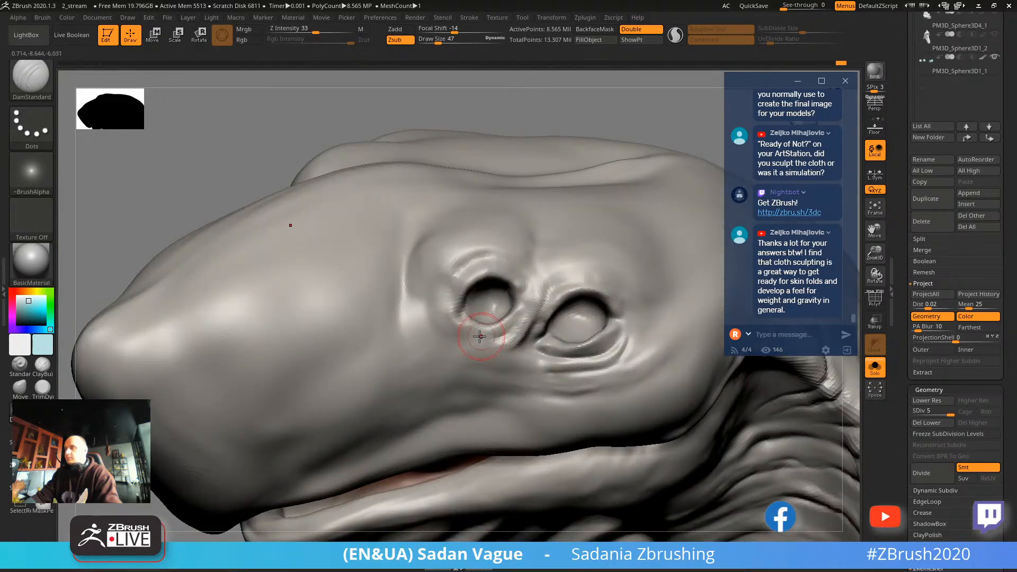
mouse_move(461, 329)
mouse_down()
mouse_move(494, 341)
mouse_move(513, 322)
mouse_move(459, 336)
mouse_move(472, 340)
mouse_move(457, 346)
mouse_move(490, 344)
mouse_up()
shift+drag(440, 335, 446, 340)
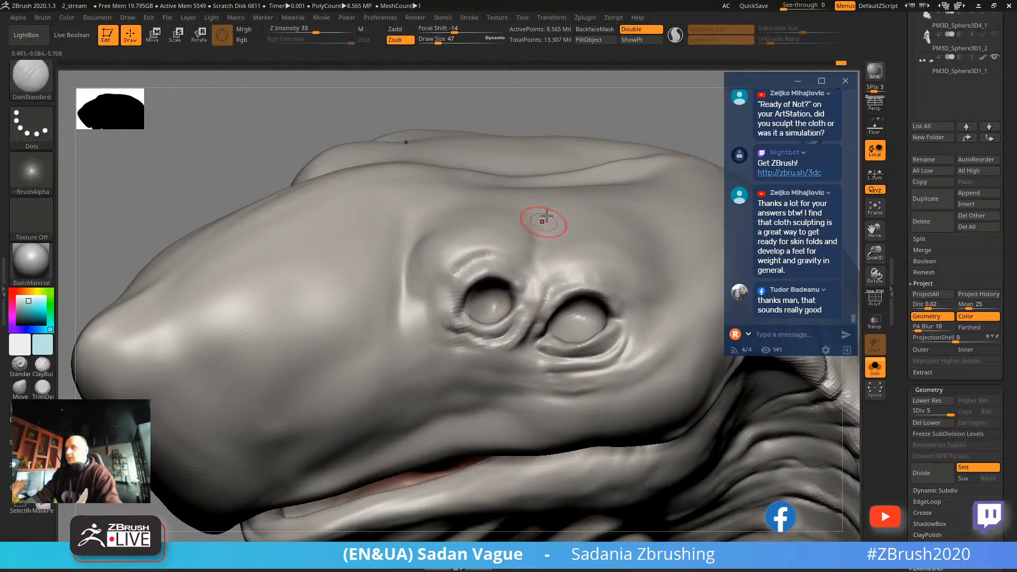
drag(583, 117, 576, 102)
drag(407, 269, 414, 308)
mouse_move(446, 232)
mouse_down()
mouse_move(424, 240)
mouse_move(408, 291)
mouse_move(409, 254)
mouse_up()
Smooth the snout around the nostril and shape the ridge running down from it, using the Standard brush at size 34.
mouse_move(464, 197)
mouse_down()
mouse_move(540, 143)
mouse_move(531, 272)
mouse_move(520, 289)
mouse_move(529, 331)
mouse_up()
key(s)
mouse_move(512, 278)
shift+mouse_down()
mouse_move(529, 321)
mouse_move(507, 292)
mouse_move(537, 327)
mouse_move(529, 374)
shift+mouse_up()
click(22, 366)
key(s)
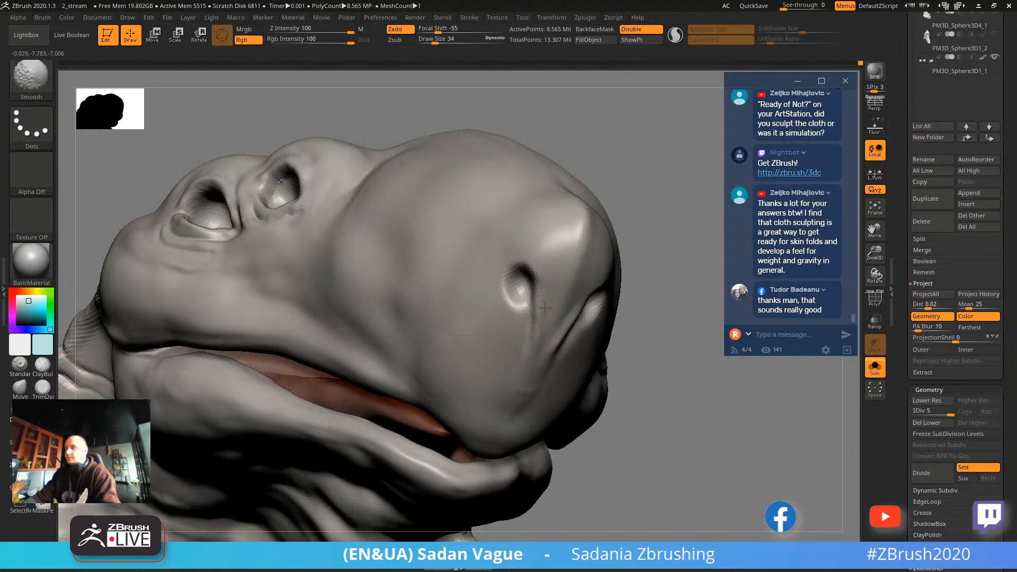
mouse_move(522, 295)
mouse_down()
mouse_move(519, 283)
mouse_move(515, 338)
mouse_up()
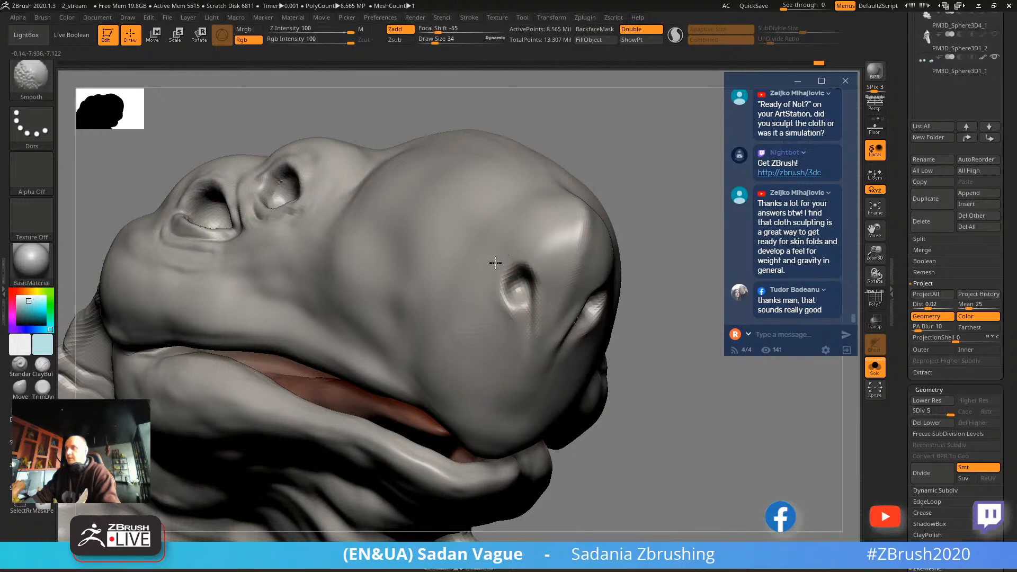
Extend the raised ridges below both nostrils toward the upper lip and smooth them.
mouse_move(665, 193)
mouse_down()
mouse_move(678, 206)
mouse_move(663, 222)
mouse_move(658, 282)
mouse_move(652, 222)
mouse_move(655, 275)
mouse_up()
mouse_move(571, 336)
mouse_down()
mouse_move(561, 346)
mouse_move(572, 368)
mouse_move(564, 356)
mouse_move(592, 339)
mouse_move(570, 348)
mouse_move(562, 385)
mouse_up()
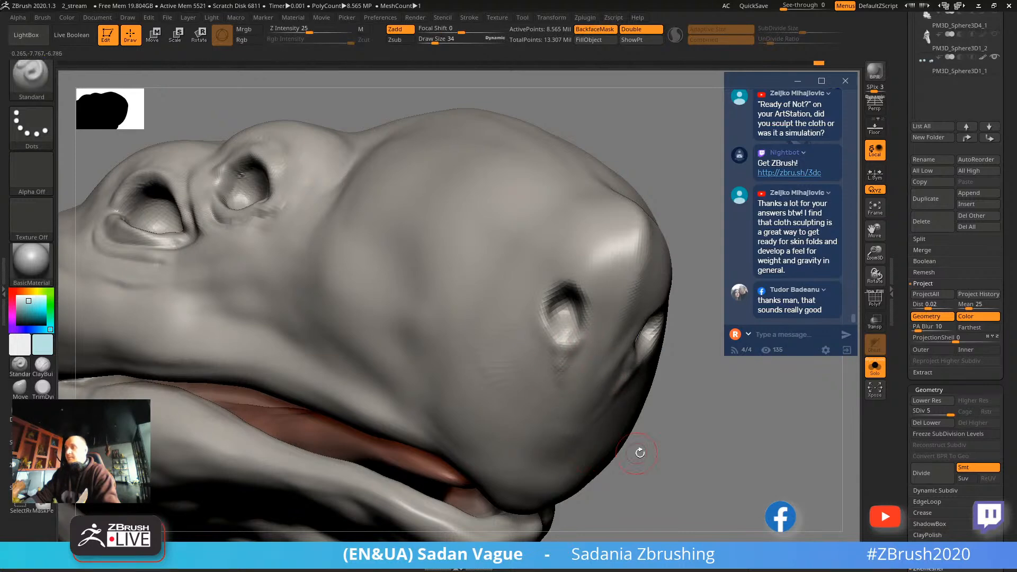
drag(704, 452, 593, 418)
mouse_move(556, 386)
mouse_down()
mouse_move(558, 397)
mouse_move(562, 366)
mouse_up()
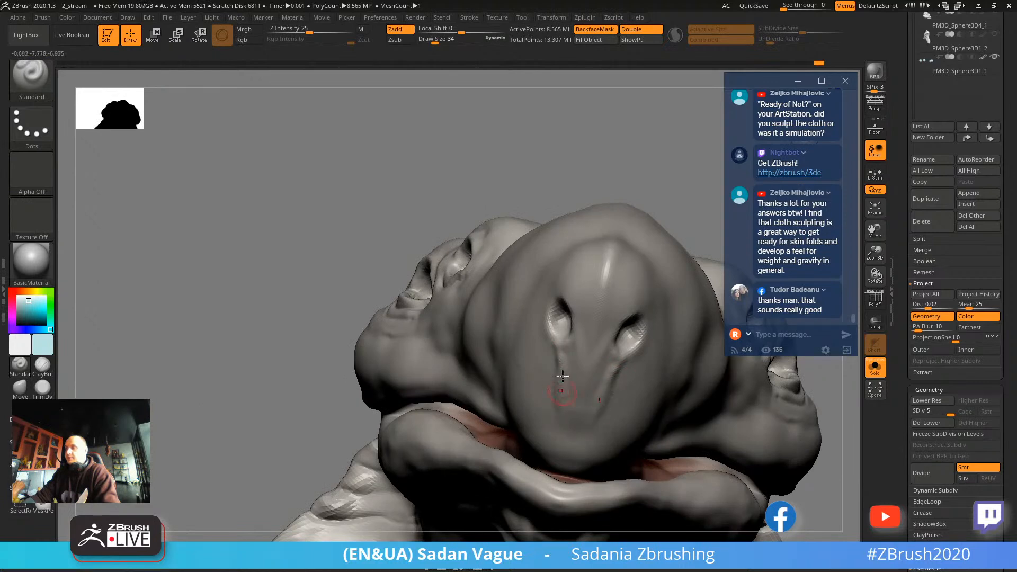
key(shift)
Sculpt small folds around the lids of the front eye with the Standard brush at size 16.
mouse_move(642, 152)
mouse_down()
mouse_move(613, 182)
mouse_move(605, 222)
mouse_move(635, 276)
mouse_move(579, 181)
mouse_move(704, 208)
mouse_move(452, 163)
mouse_move(488, 136)
mouse_move(470, 220)
mouse_up()
key(s)
drag(365, 295, 339, 295)
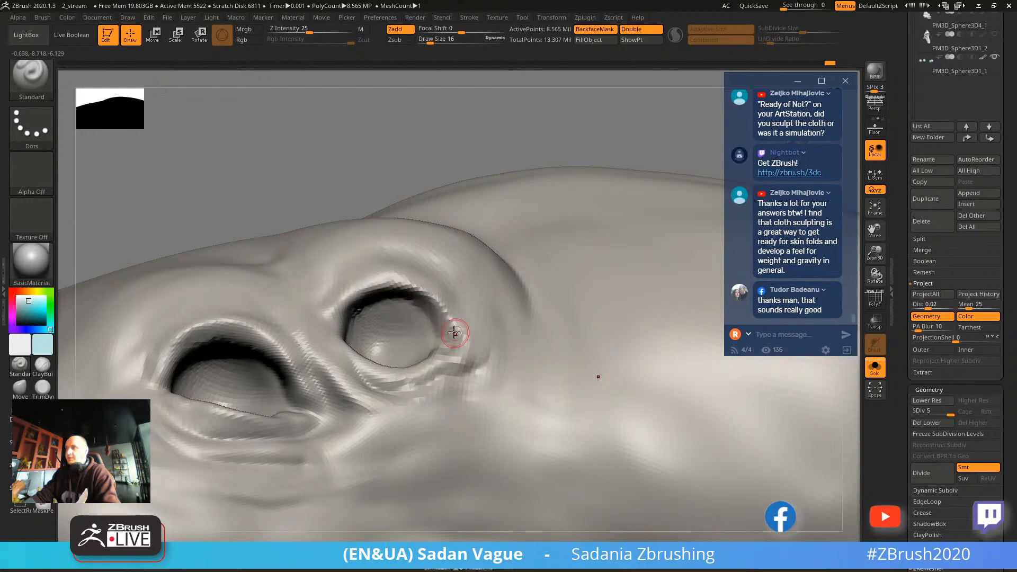
mouse_move(478, 163)
mouse_down()
mouse_move(484, 148)
mouse_move(367, 323)
mouse_up()
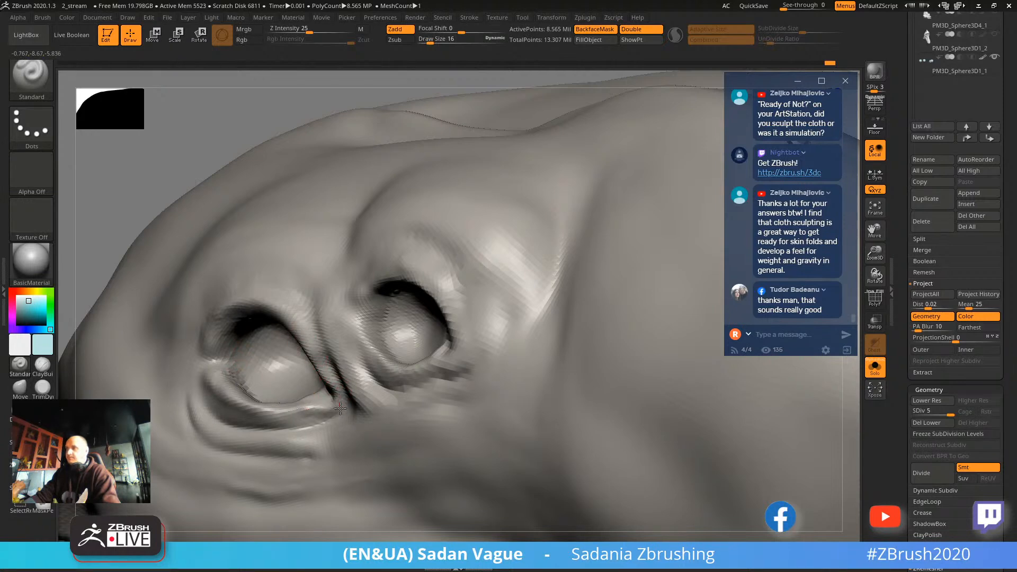
Turn off Solo to show the eyeballs and pull the rear eye's lower lid downward with the Move brush.
click(874, 367)
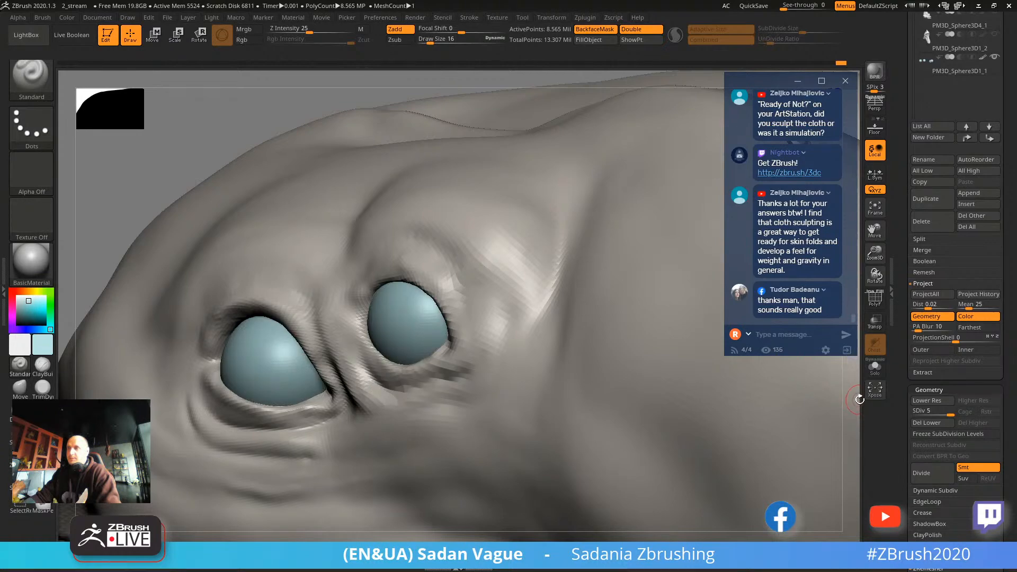
alt+drag(855, 400, 683, 270)
drag(663, 123, 625, 228)
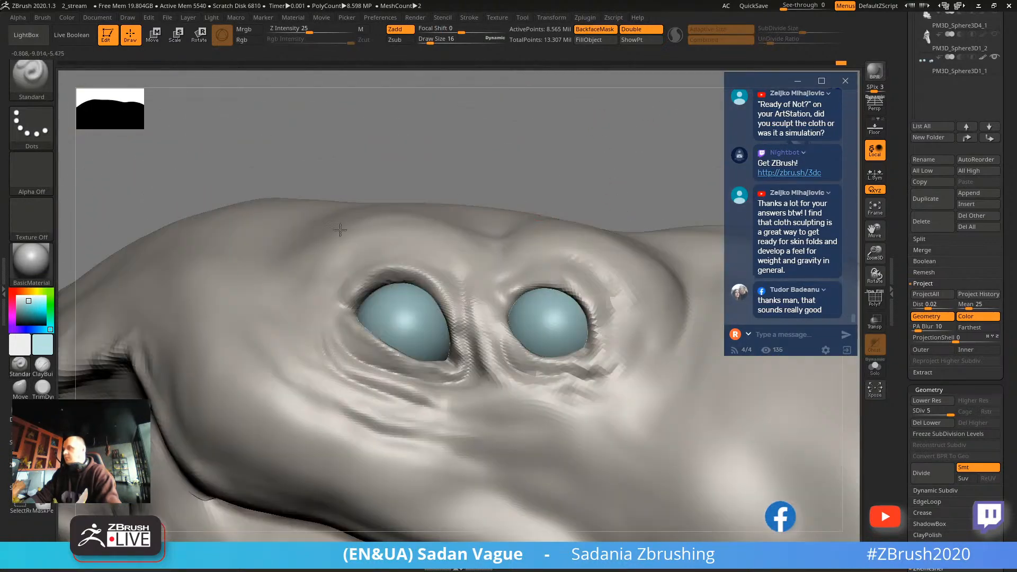
key(b)
key(m)
key(v)
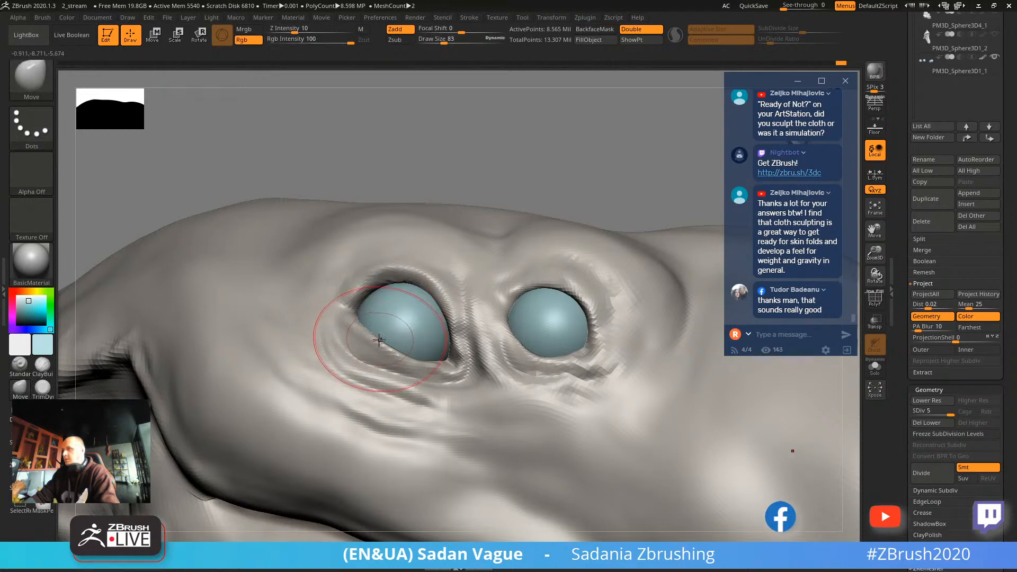
drag(378, 340, 359, 360)
Fit the rear eye's lid edges to the eyeball with the Move brush, reducing its size to 59.
drag(553, 155, 492, 143)
drag(214, 377, 265, 365)
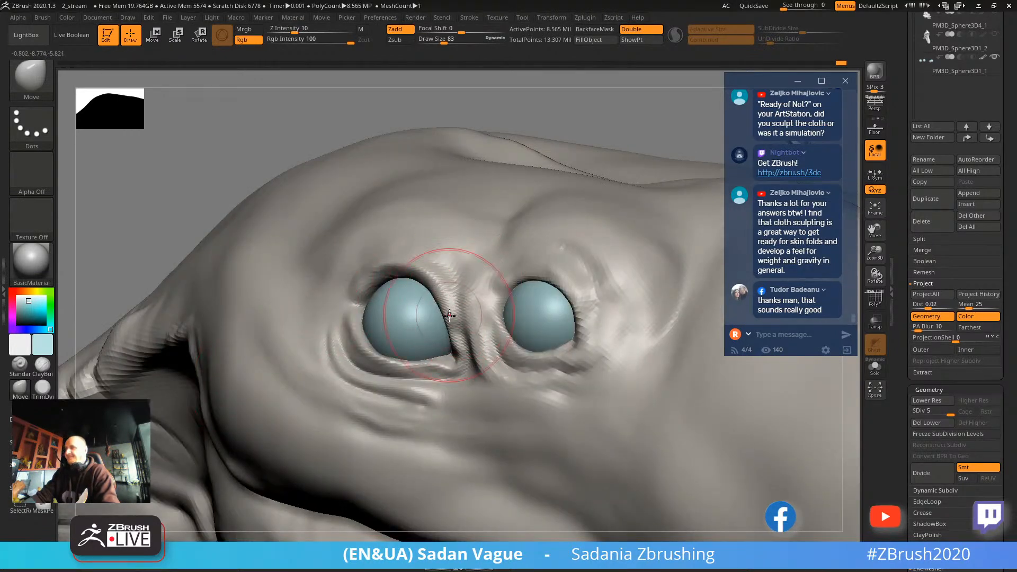
key(s)
drag(451, 316, 451, 315)
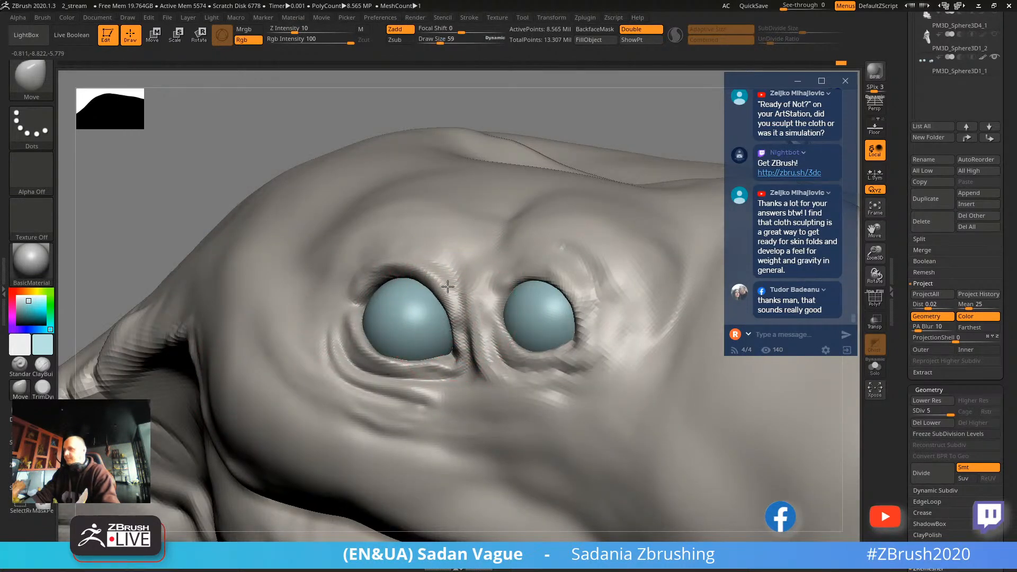
Switch to the ClayBuildup brush at size 36 for work around the nostril.
key(f)
mouse_move(540, 120)
mouse_down()
mouse_move(624, 170)
mouse_move(634, 238)
mouse_move(546, 213)
mouse_up()
mouse_move(632, 209)
alt+mouse_down()
mouse_move(588, 177)
mouse_move(587, 209)
alt+mouse_up()
key(s)
drag(568, 287, 563, 287)
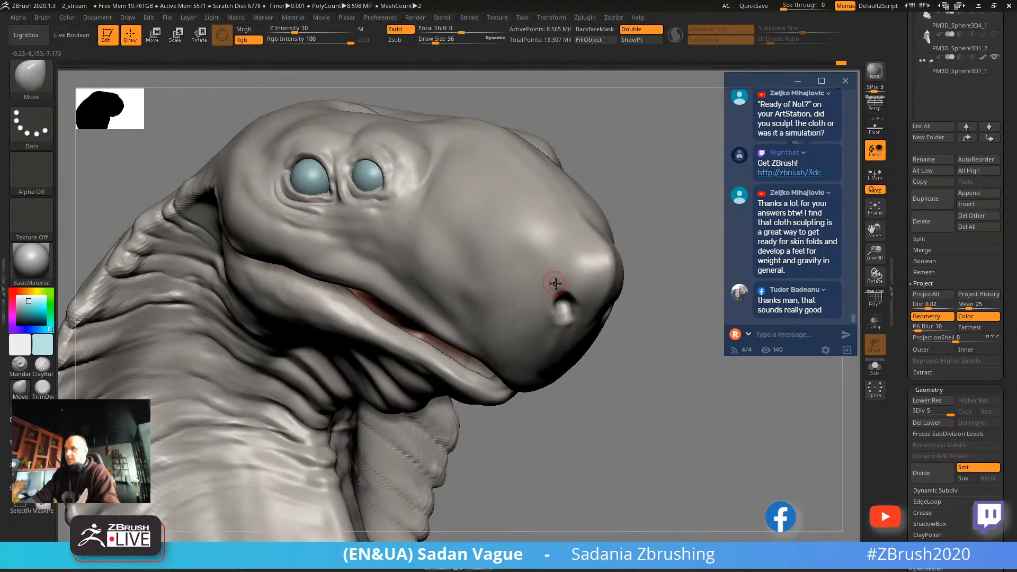
key(b)
key(c)
key(b)
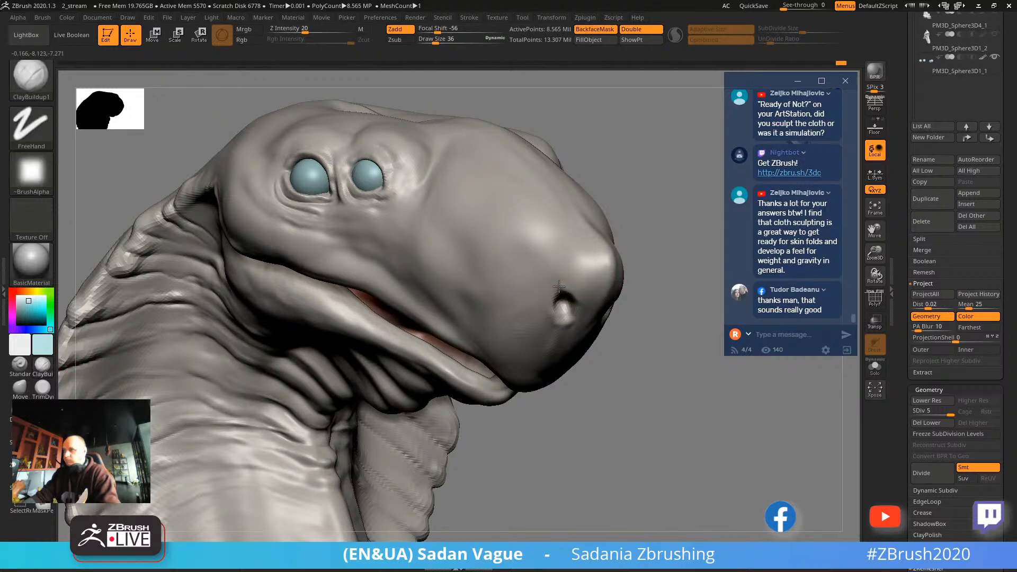
Undo a trial stroke above the nostril and divide the body mesh to subdivision level 6.
mouse_move(562, 287)
mouse_down()
mouse_move(548, 301)
mouse_move(563, 289)
mouse_move(579, 295)
mouse_up()
key(ctrl+z)
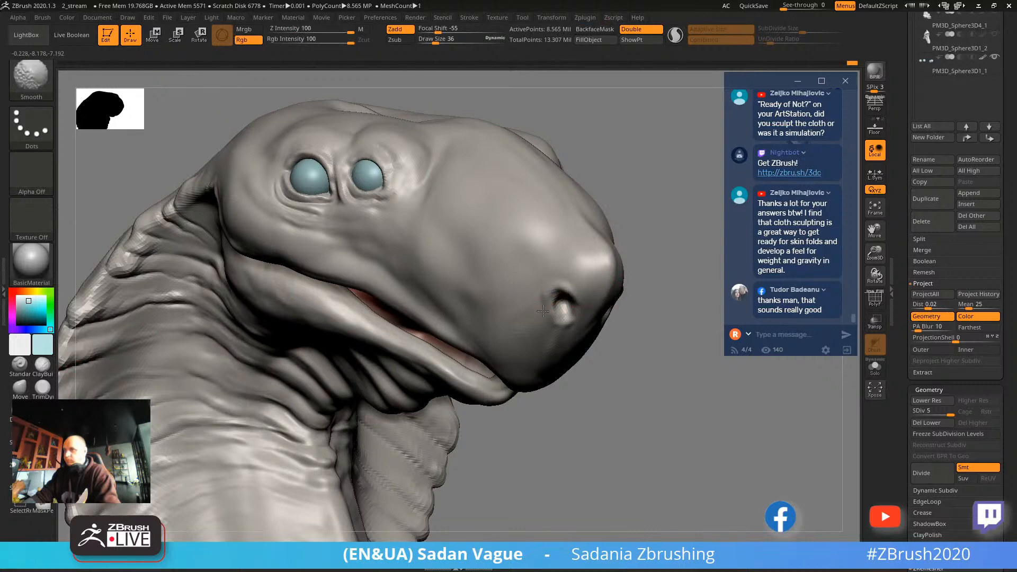
click(927, 477)
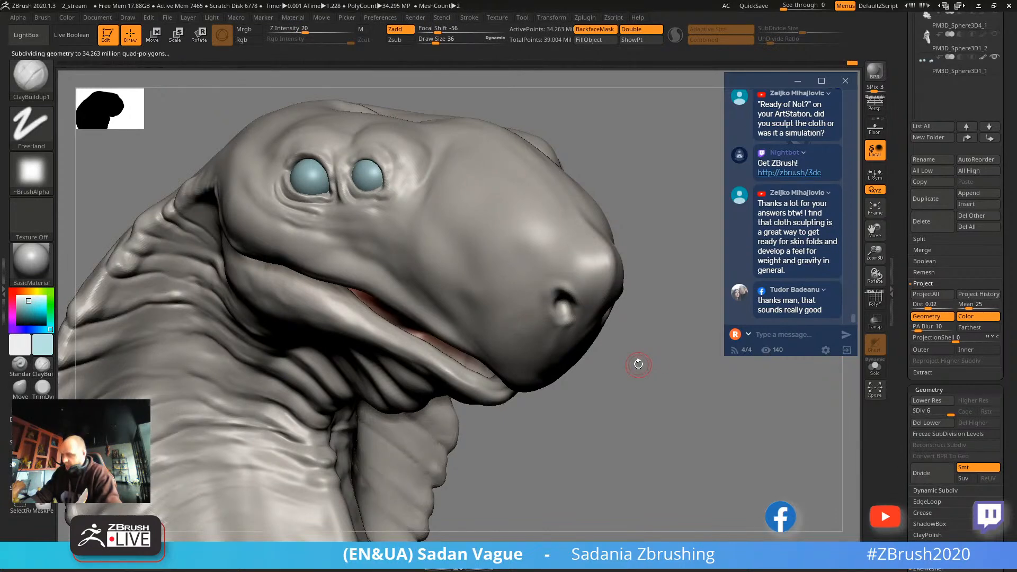
key(super)
drag(666, 414, 676, 424)
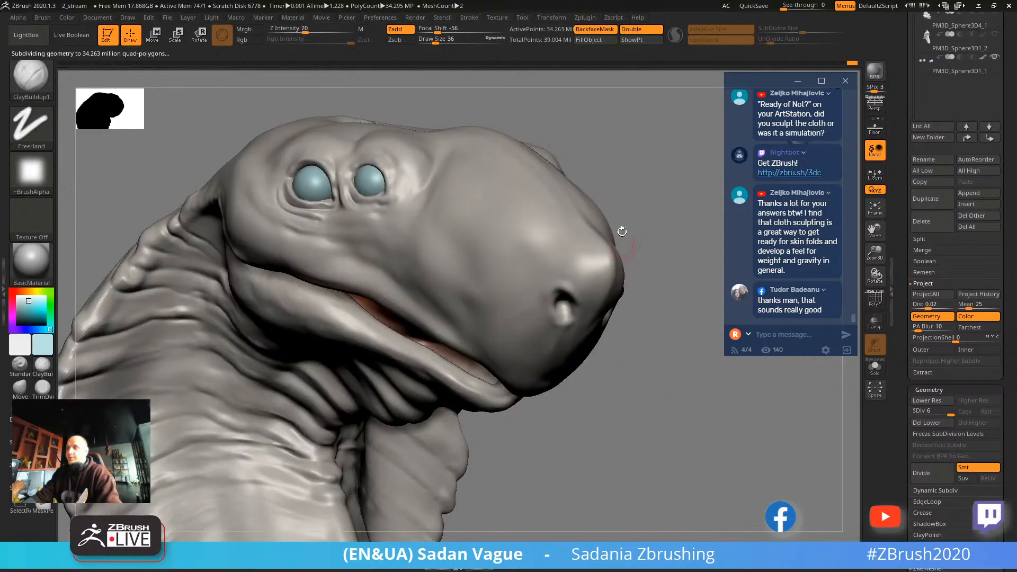
right_drag(558, 145, 382, 225)
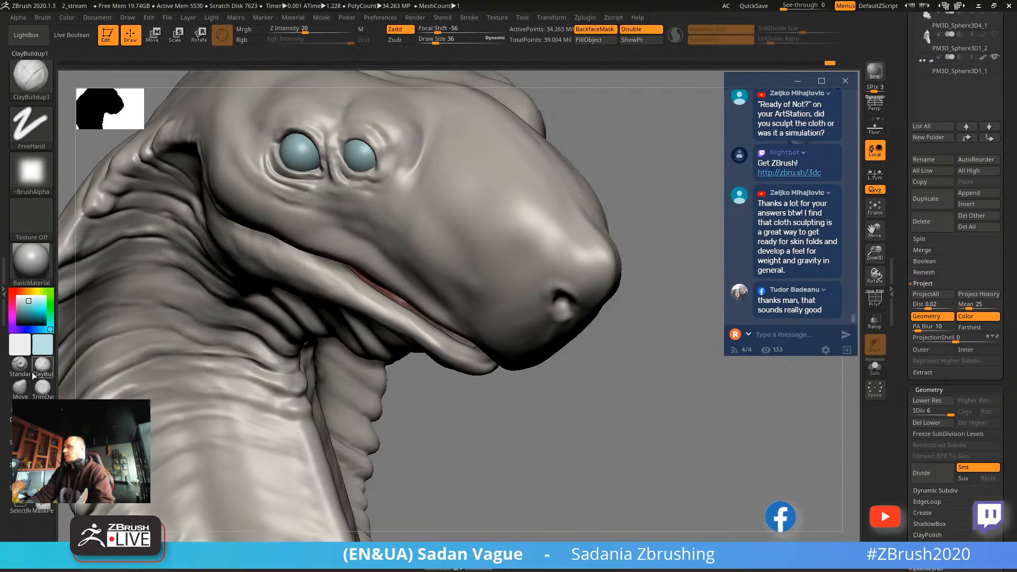
key(b)
key(Escape)
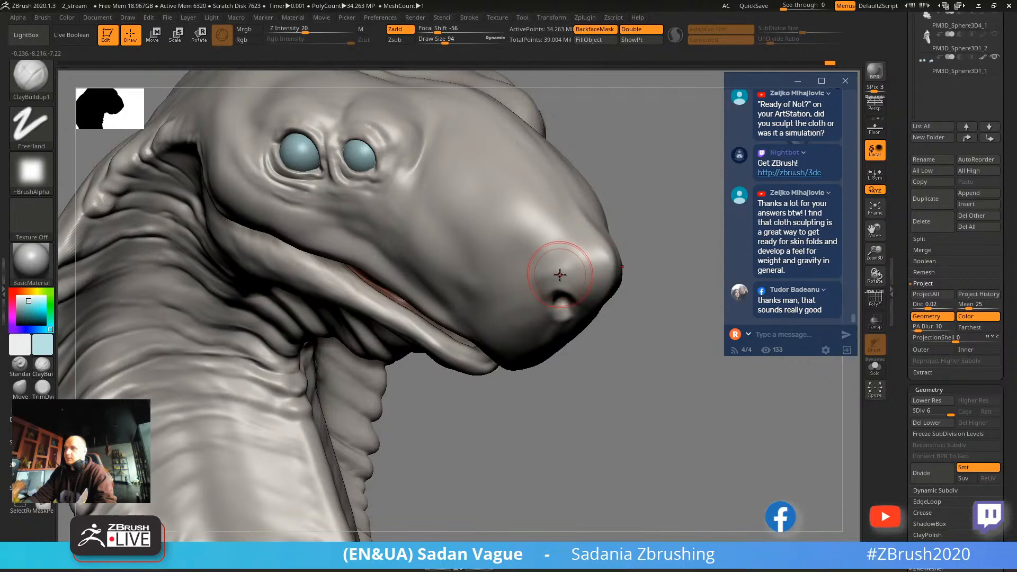
key(ctrl)
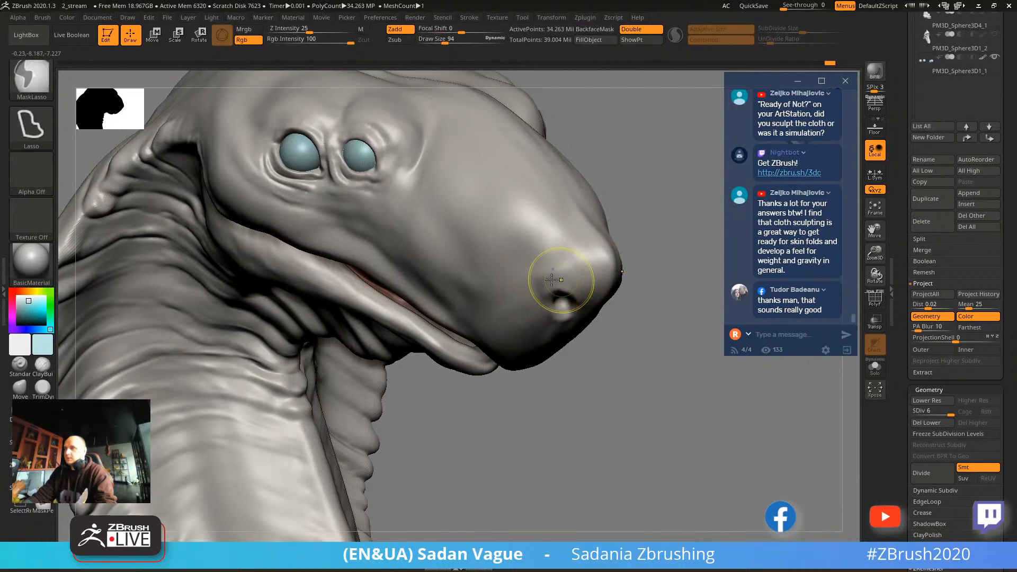
key(ctrl+z)
drag(577, 282, 546, 282)
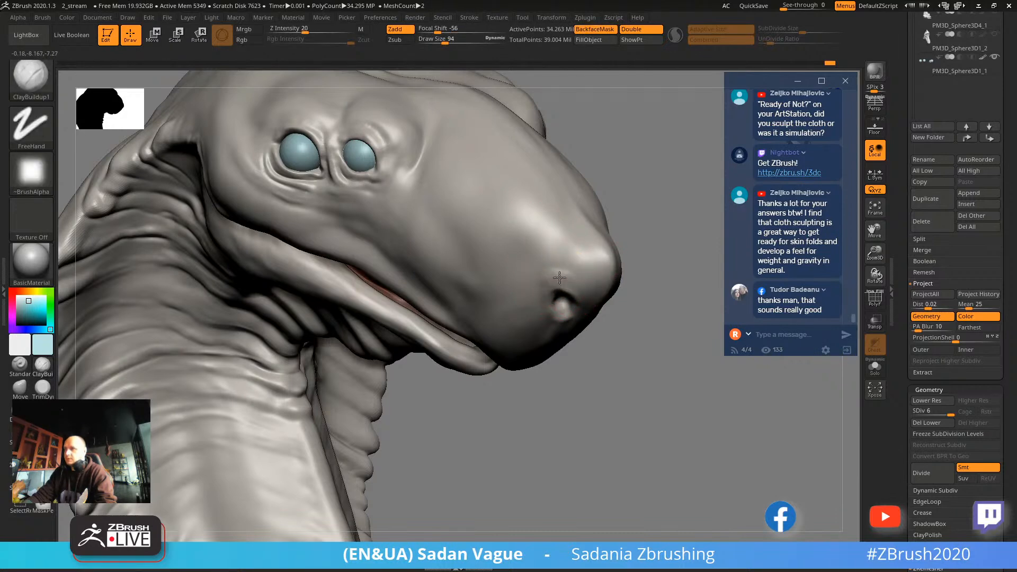
Build up a raised rim around the top and outer side of the nostril with ClayBuildup at size 47.
key(s)
mouse_move(551, 286)
mouse_down()
mouse_move(543, 303)
mouse_move(554, 333)
mouse_move(577, 336)
mouse_up()
drag(586, 350, 566, 293)
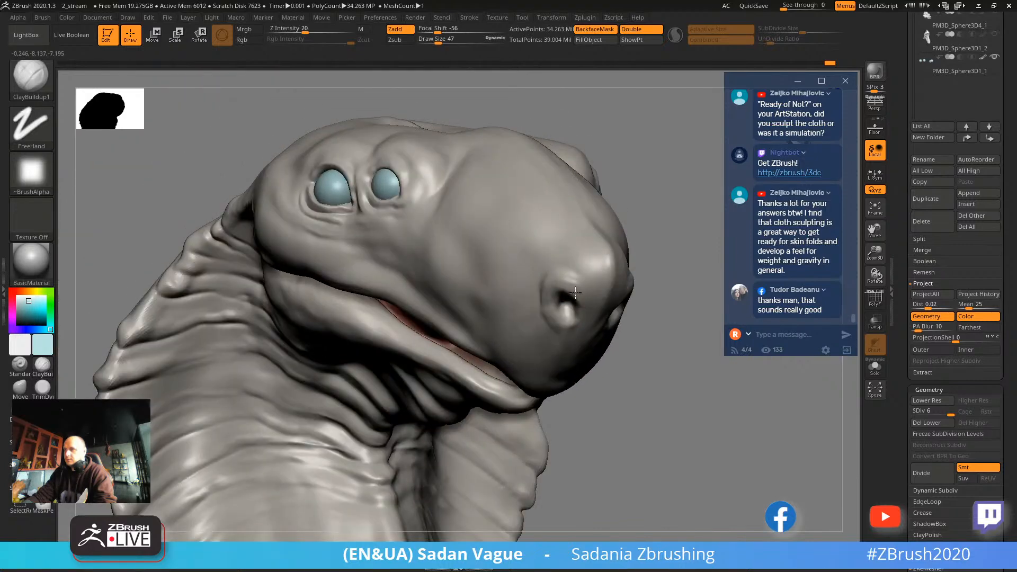
Sculpt curved skin folds above and behind the nostril with ClayBuildup at sizes 62 and 90.
drag(620, 310, 617, 244)
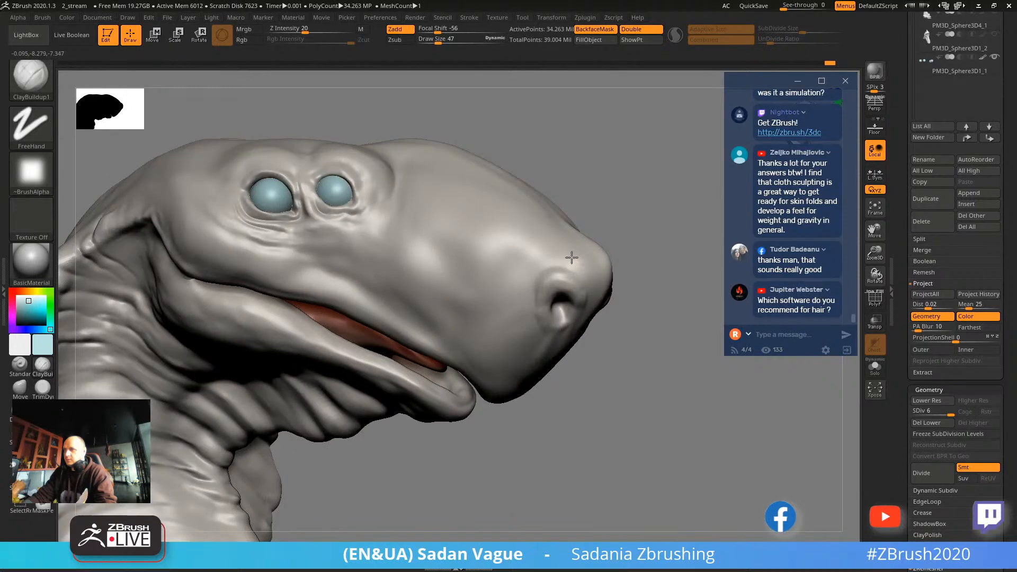
key(s)
mouse_move(549, 261)
mouse_down()
mouse_move(561, 254)
mouse_move(533, 281)
mouse_move(565, 262)
mouse_move(556, 250)
mouse_up()
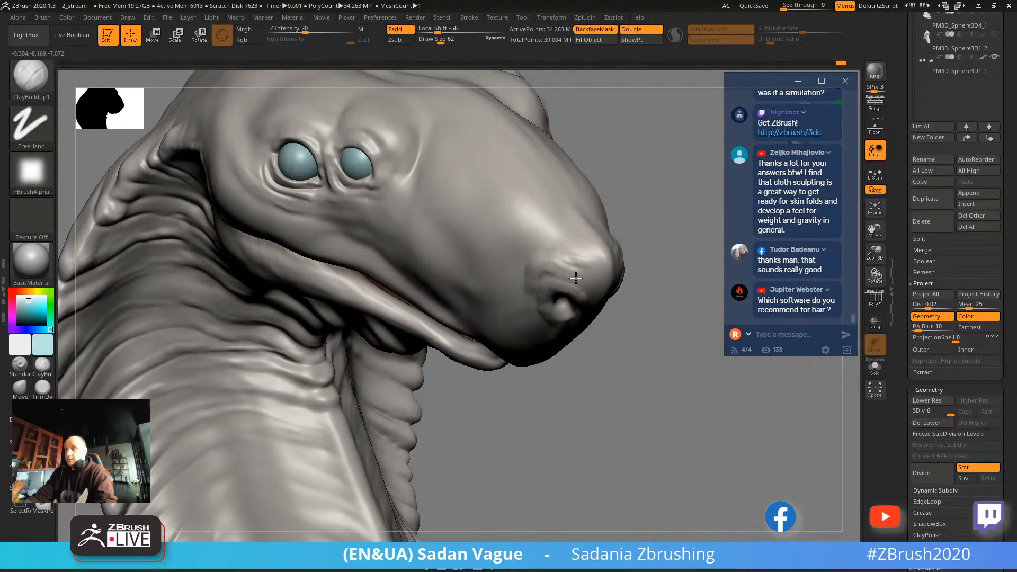
mouse_move(631, 263)
mouse_down()
mouse_move(651, 279)
mouse_move(517, 286)
mouse_up()
drag(600, 237, 545, 283)
key(s)
mouse_move(541, 277)
mouse_down()
mouse_move(576, 292)
mouse_move(541, 302)
mouse_up()
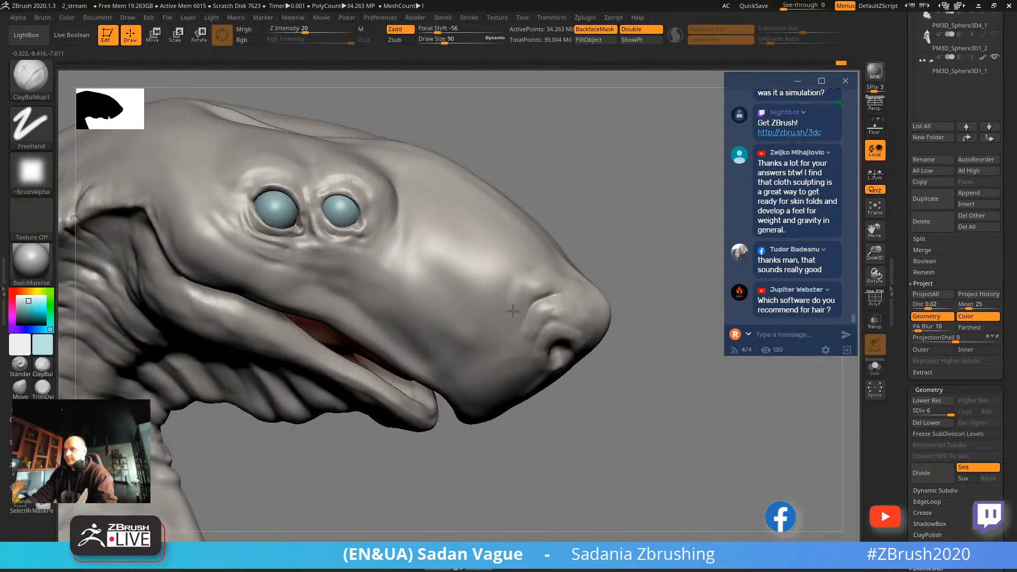
Refine the folds and rim around both nostrils with ClayBuildup at size 44.
key(s)
mouse_move(551, 298)
mouse_down()
mouse_move(538, 292)
mouse_move(624, 261)
mouse_move(552, 297)
mouse_up()
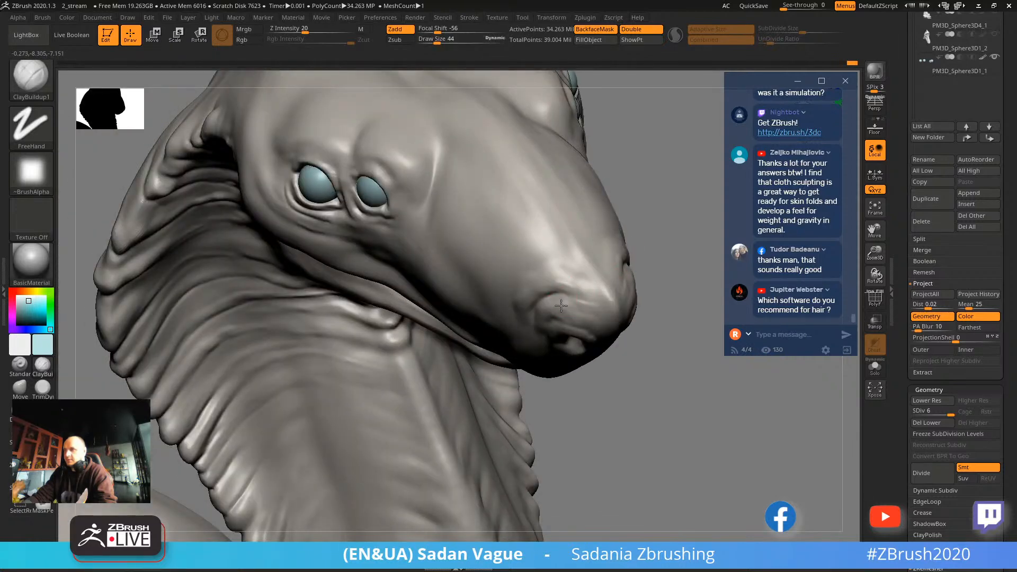
drag(655, 353, 595, 299)
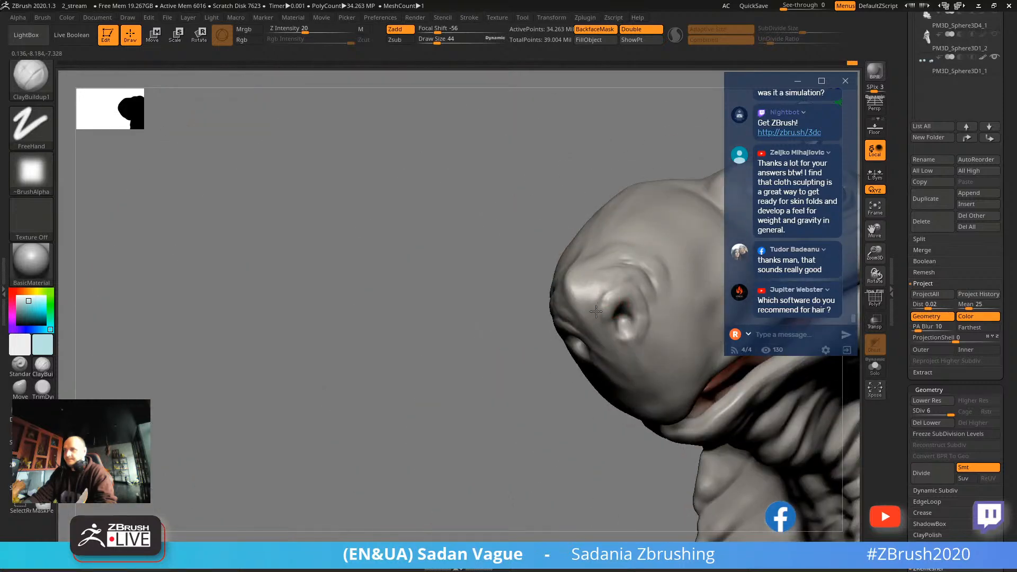
drag(545, 399, 578, 335)
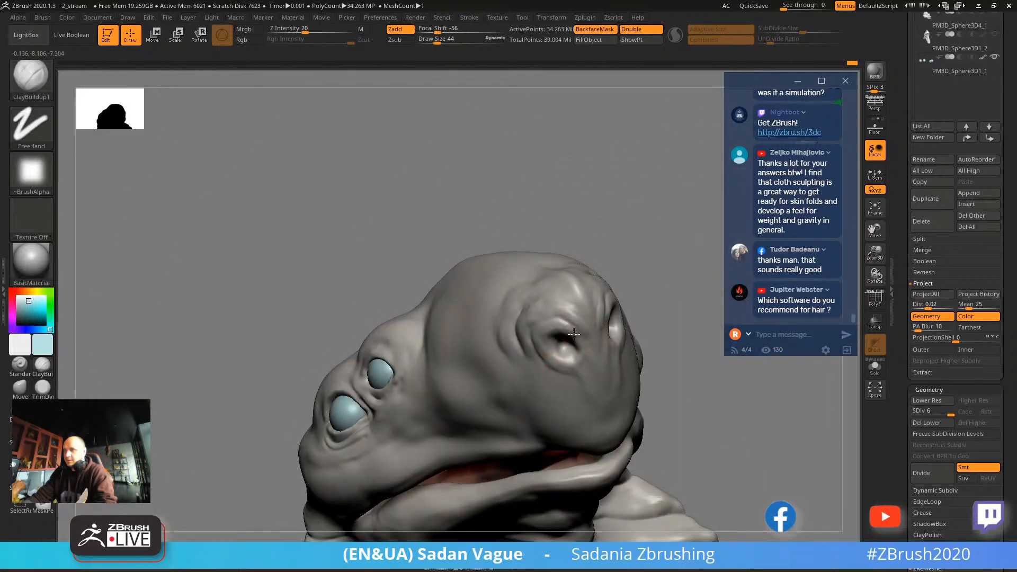
drag(638, 277, 536, 347)
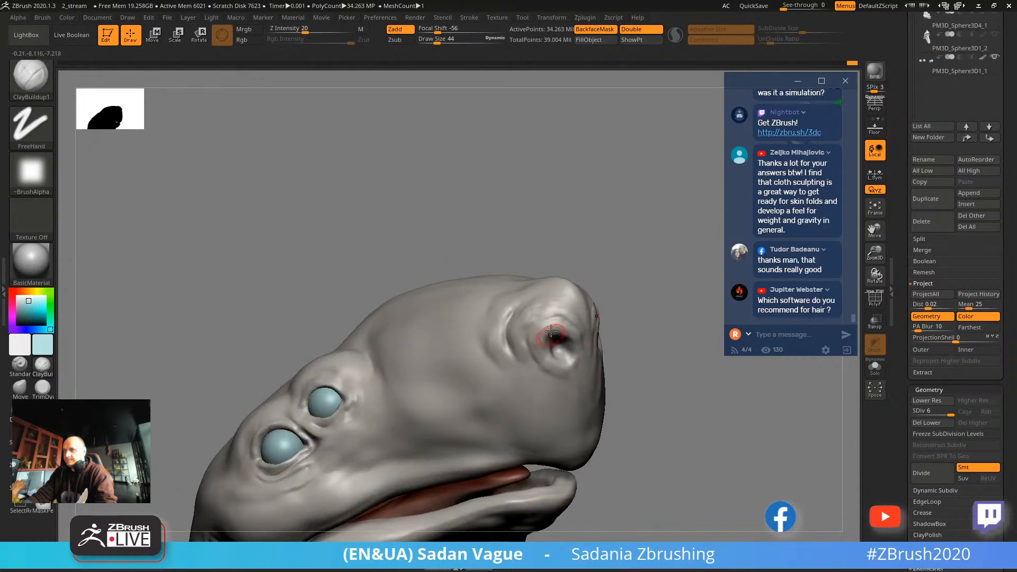
mouse_move(606, 313)
mouse_down()
mouse_move(622, 302)
mouse_move(565, 191)
mouse_move(617, 228)
mouse_move(586, 295)
mouse_up()
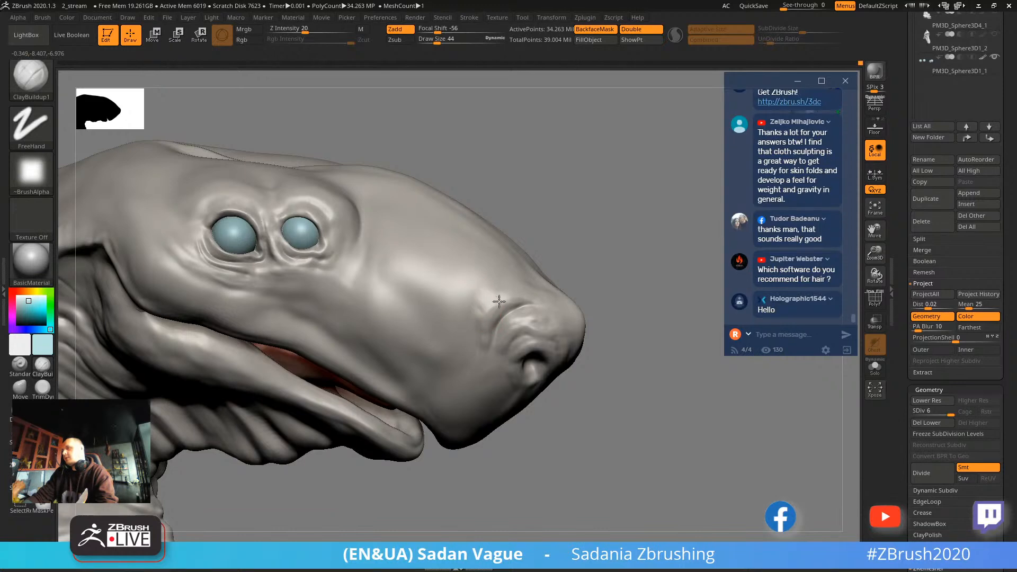
Smooth the folds behind the nostril and build up broad forms along the snout with ClayBuildup at size 111.
key(shift)
mouse_move(498, 302)
shift+mouse_down()
mouse_move(475, 294)
mouse_move(487, 297)
shift+mouse_up()
key(s)
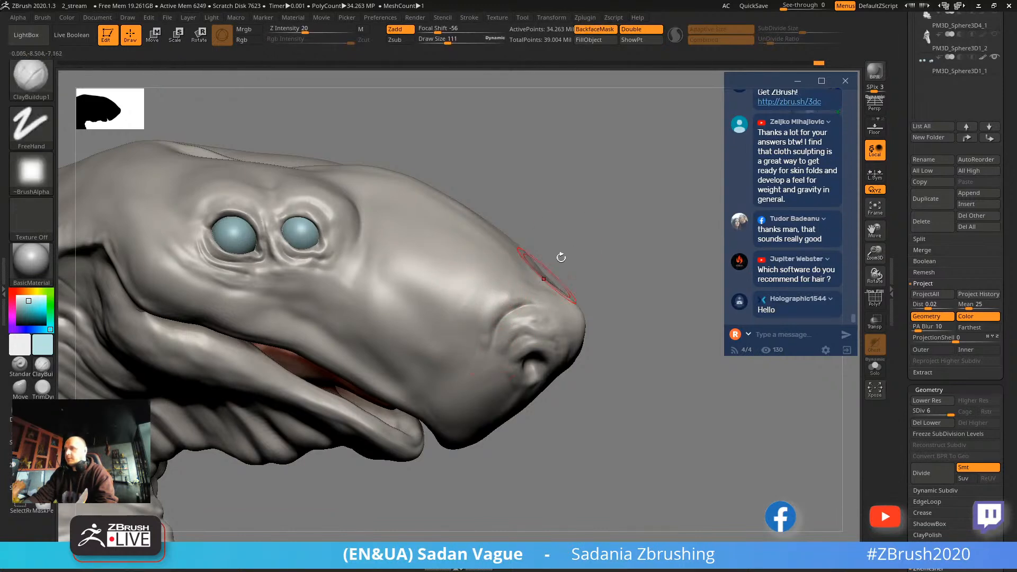
drag(561, 257, 579, 92)
mouse_move(447, 280)
mouse_down()
mouse_move(466, 259)
mouse_move(457, 313)
mouse_move(474, 297)
mouse_move(481, 340)
mouse_up()
shift+drag(469, 293, 457, 282)
drag(613, 227, 538, 289)
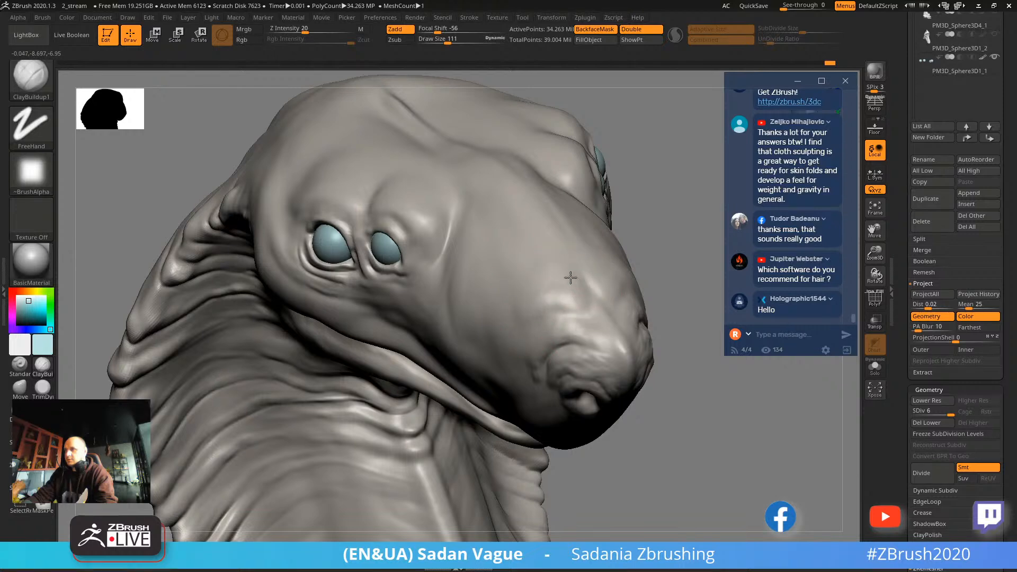
Sculpt short vertical wrinkles along the middle of the upper lip with ClayBuildup at sizes 29 and 36.
shift+drag(662, 206, 571, 195)
drag(280, 207, 257, 289)
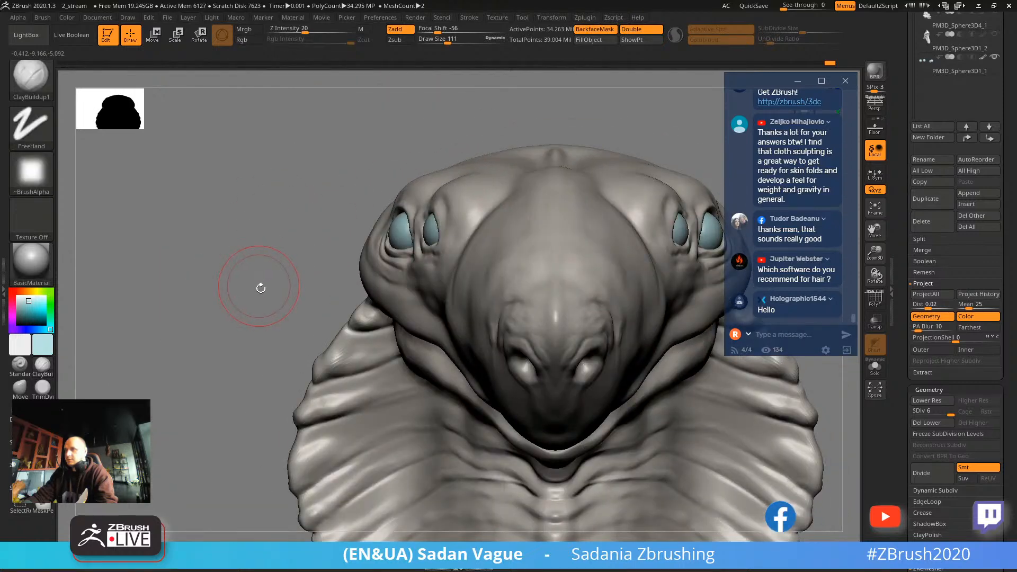
key(s)
mouse_move(227, 338)
mouse_down()
mouse_move(350, 318)
mouse_move(303, 340)
mouse_move(318, 340)
mouse_move(290, 330)
mouse_up()
key(s)
key(s)
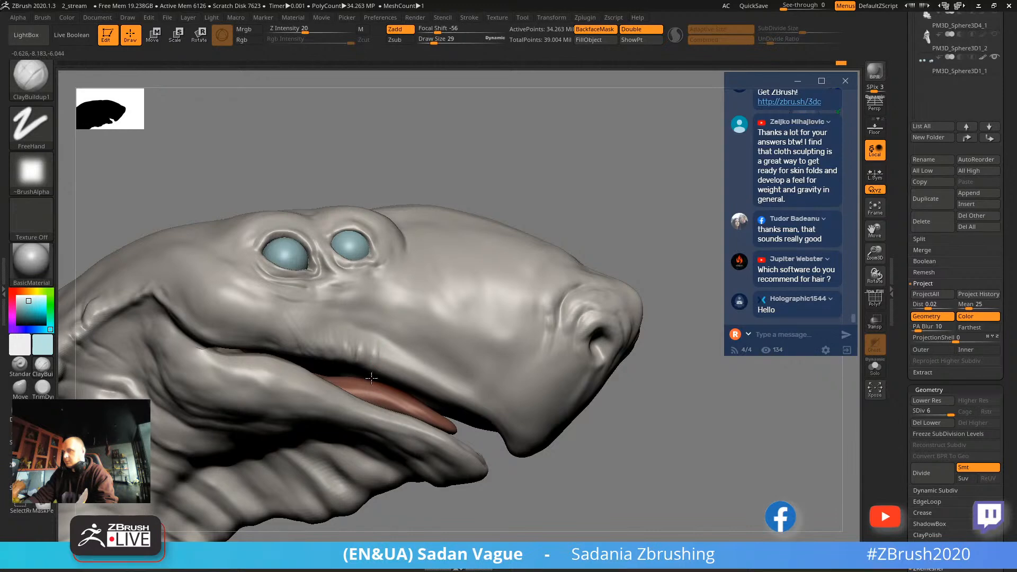
key(s)
drag(386, 367, 389, 366)
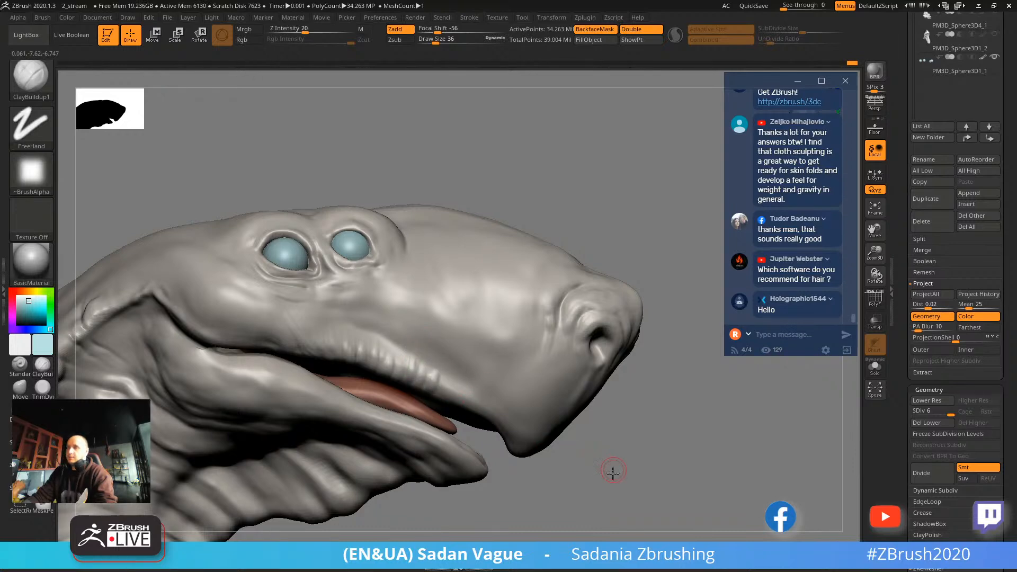
Continue the vertical wrinkles along the upper lip's edge to its front tip.
alt+drag(607, 470, 545, 404)
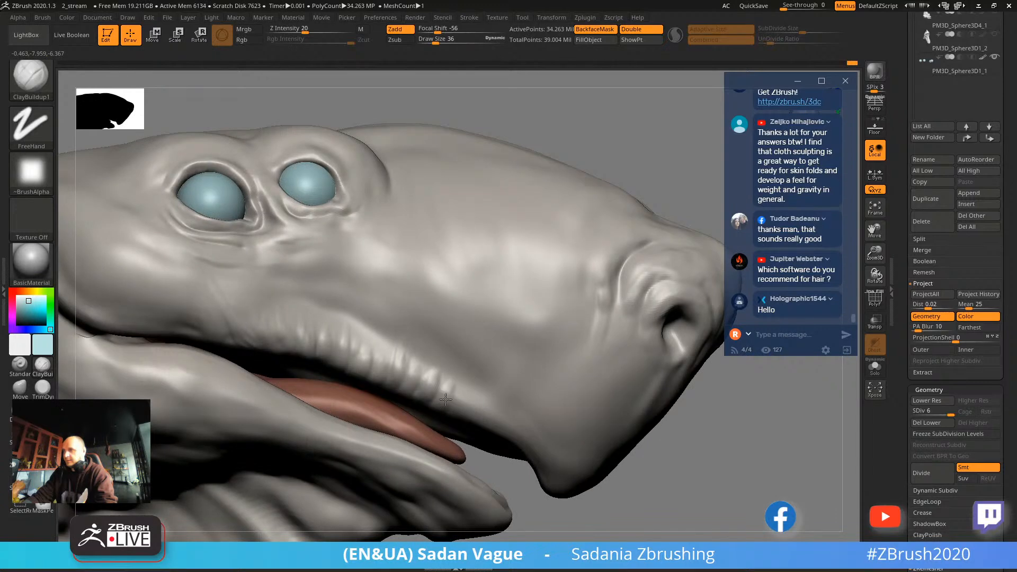
right_drag(460, 406, 484, 399)
mouse_move(473, 422)
mouse_down()
mouse_move(495, 400)
mouse_move(474, 441)
mouse_move(504, 430)
mouse_move(510, 459)
mouse_move(518, 442)
mouse_move(530, 470)
mouse_move(539, 460)
mouse_up()
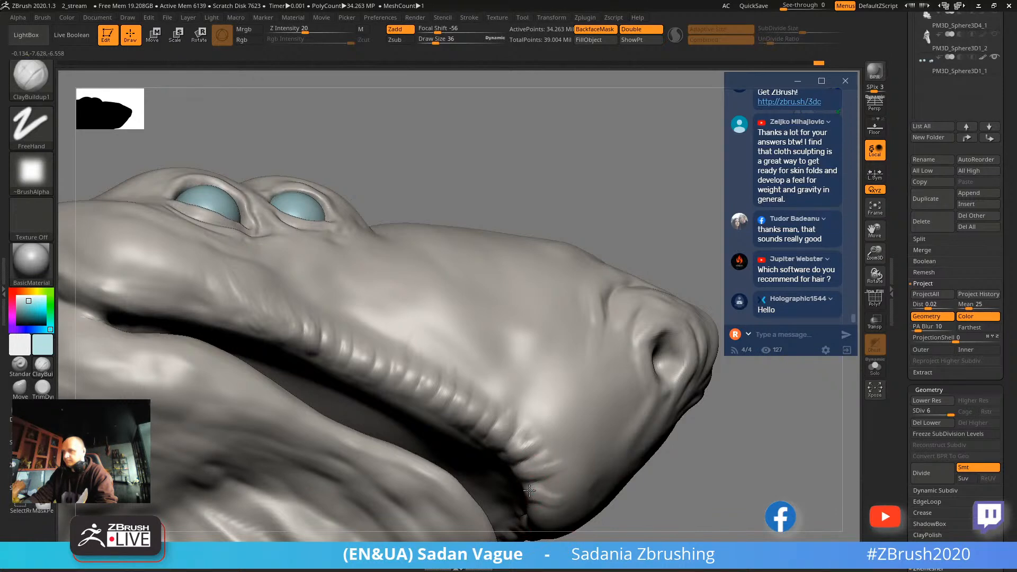
Add matching short wrinkles along the lower lip's edge, from near the mouth corner forward.
mouse_move(608, 490)
mouse_down()
mouse_move(654, 409)
mouse_move(620, 426)
mouse_move(351, 291)
mouse_move(313, 289)
mouse_move(339, 288)
mouse_move(352, 307)
mouse_up()
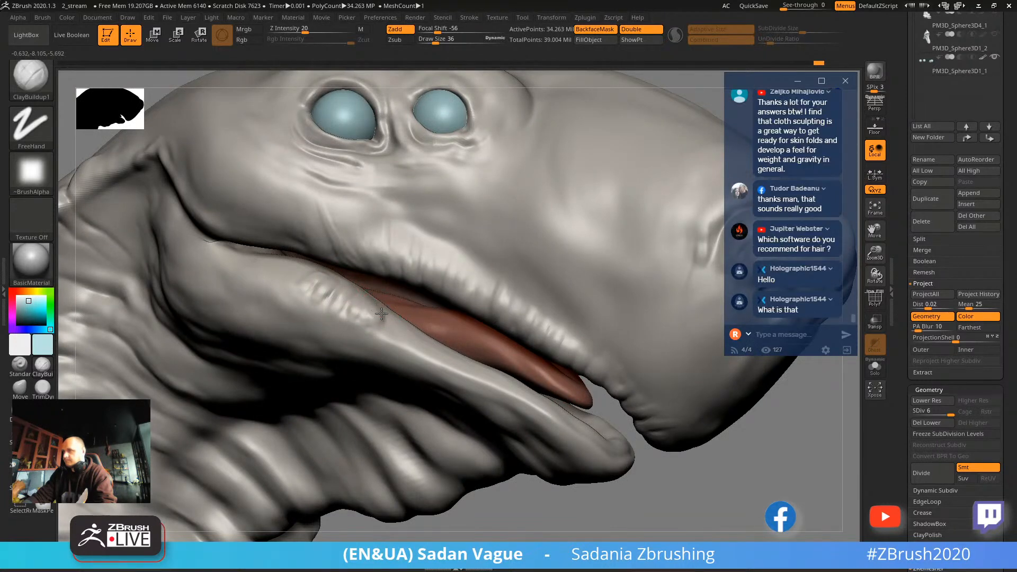
drag(382, 314, 424, 341)
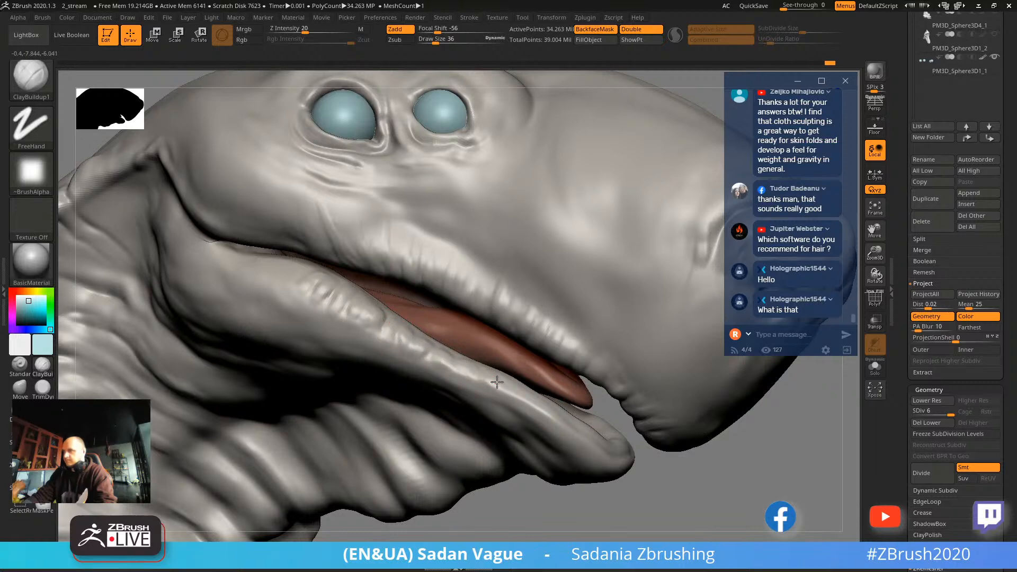
drag(681, 484, 609, 456)
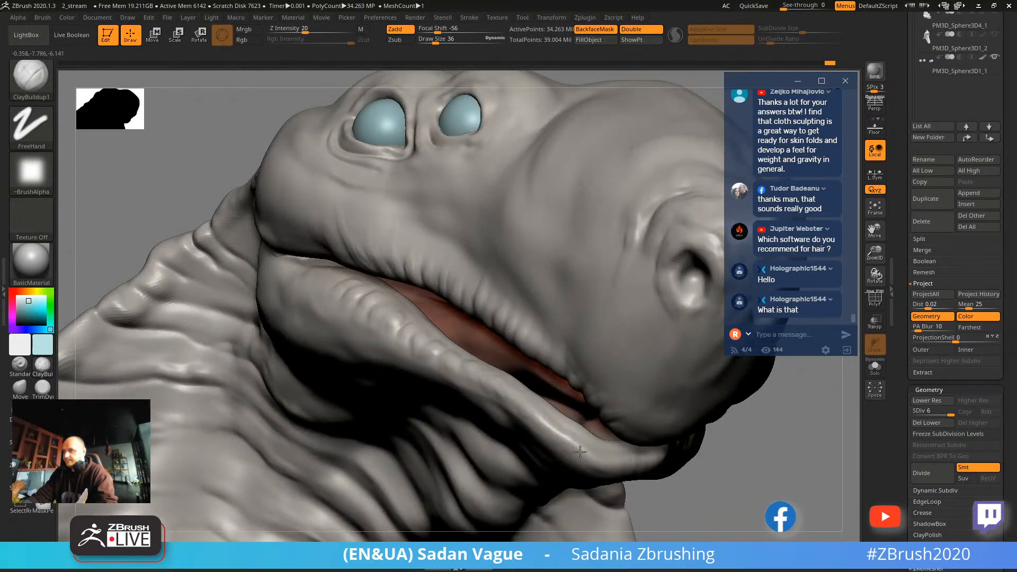
Sculpt fine creases at the mouth corner and along the rear of the upper lip with ClayBuildup, using size 20 for small details.
mouse_move(668, 477)
mouse_down()
mouse_move(766, 497)
mouse_move(583, 397)
mouse_move(420, 284)
mouse_up()
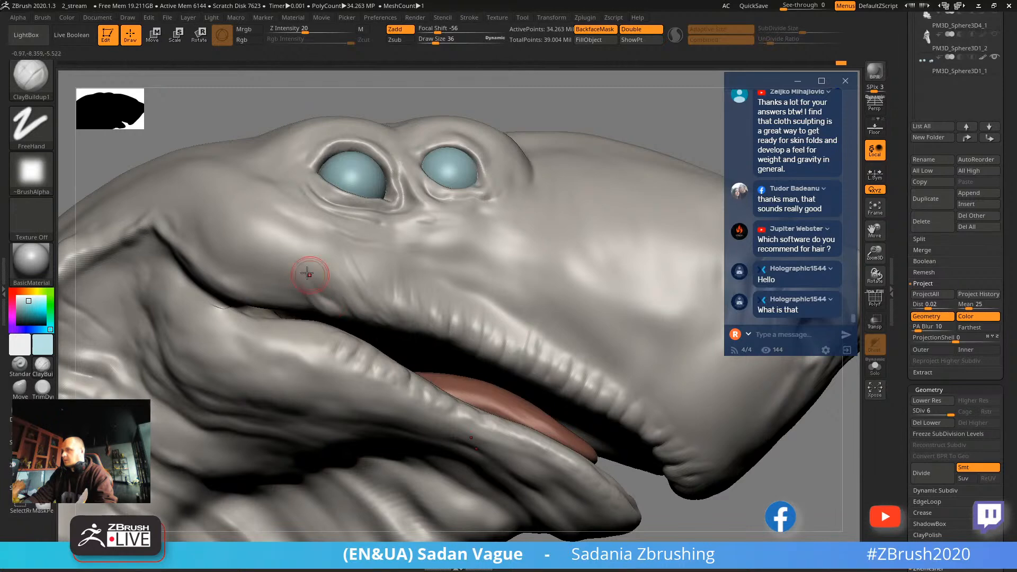
key(shift)
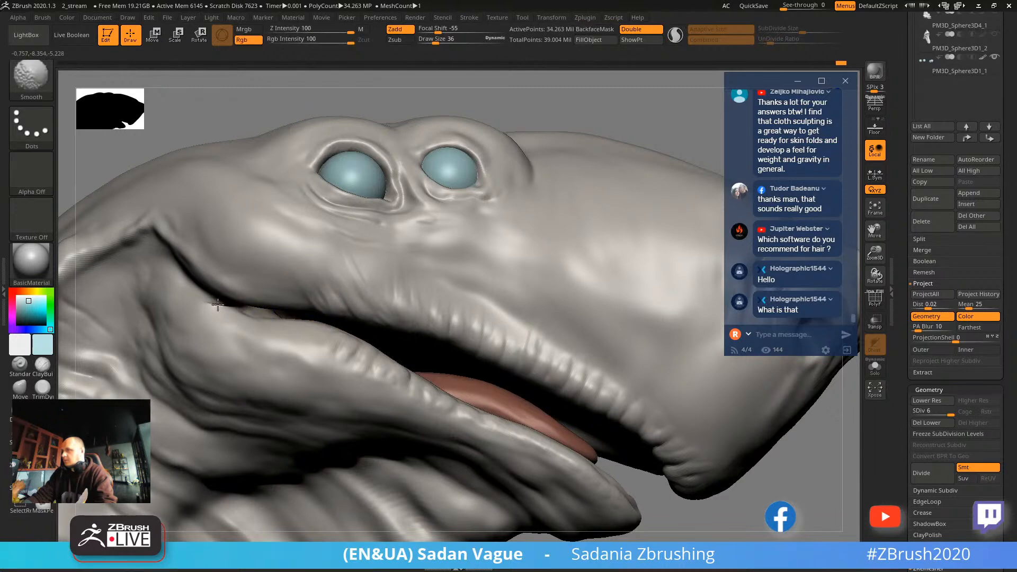
mouse_move(236, 108)
mouse_down()
mouse_move(285, 294)
mouse_move(276, 301)
mouse_move(349, 332)
mouse_up()
key(s)
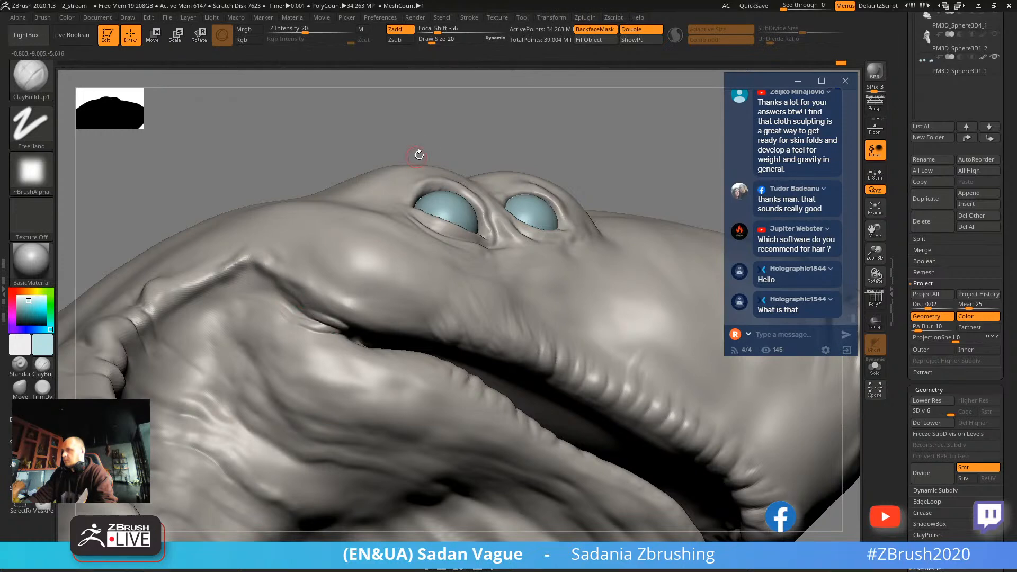
drag(419, 154, 352, 254)
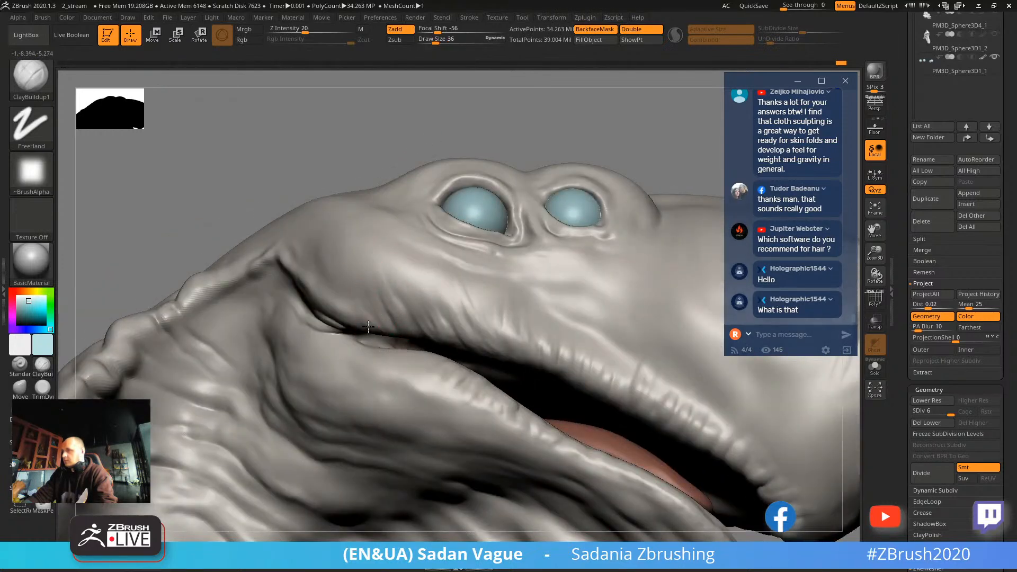
drag(371, 141, 394, 211)
Select the eyeballs, switch to the Paint brush with colour only at size 18, and subdivide them to level 3.
alt+click(476, 201)
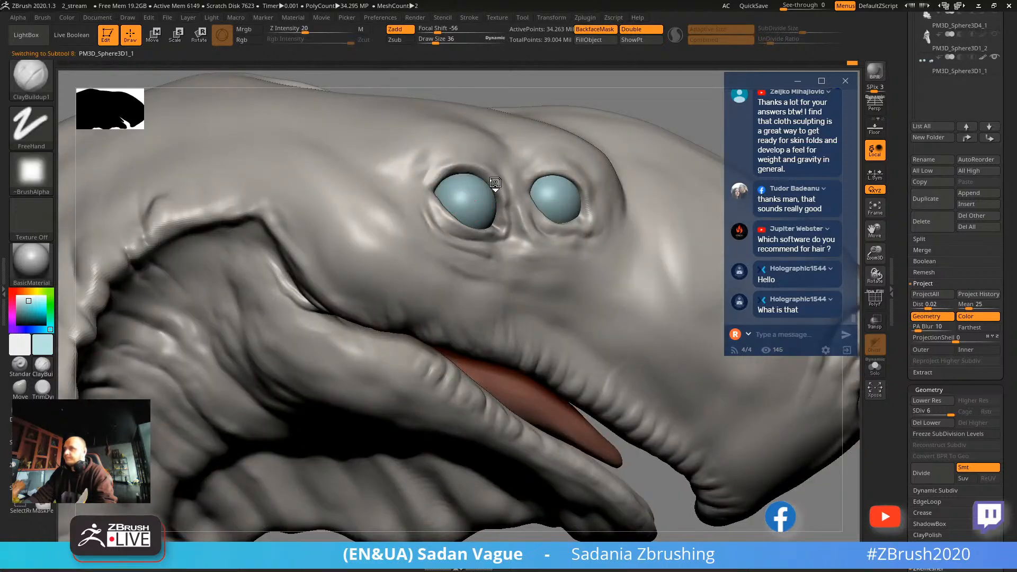
drag(666, 98, 527, 102)
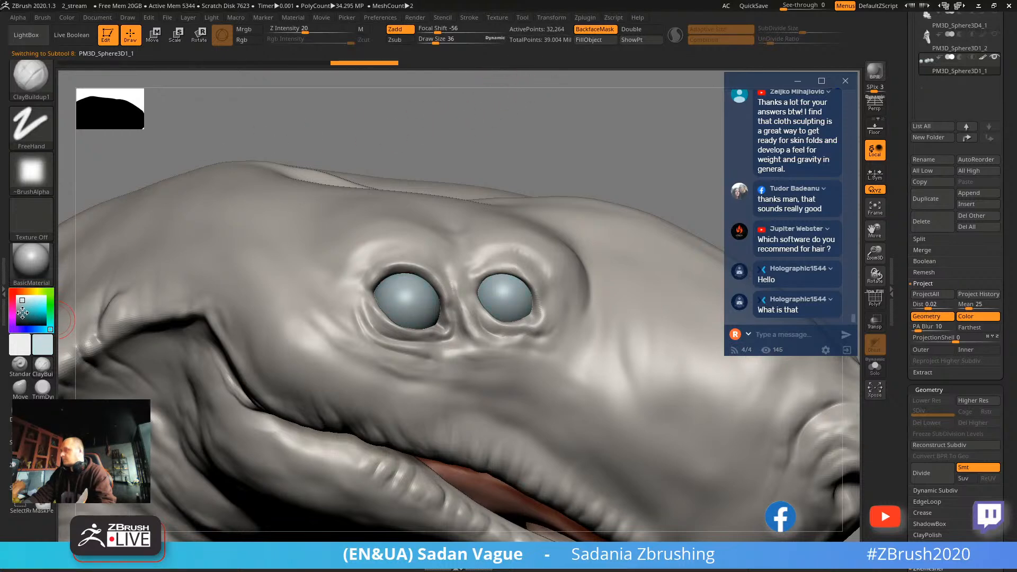
drag(23, 313, 20, 314)
key(s)
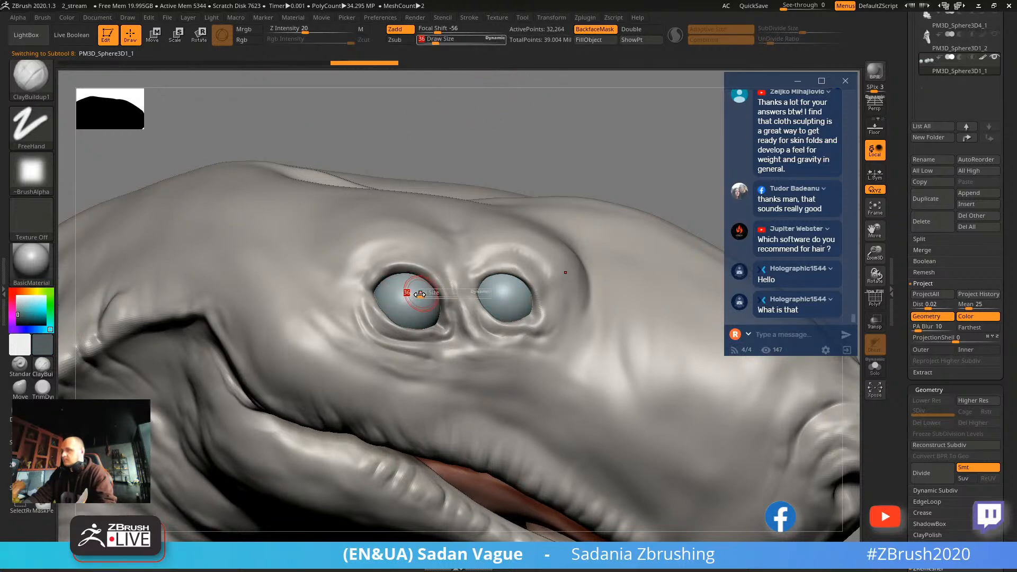
drag(416, 293, 411, 294)
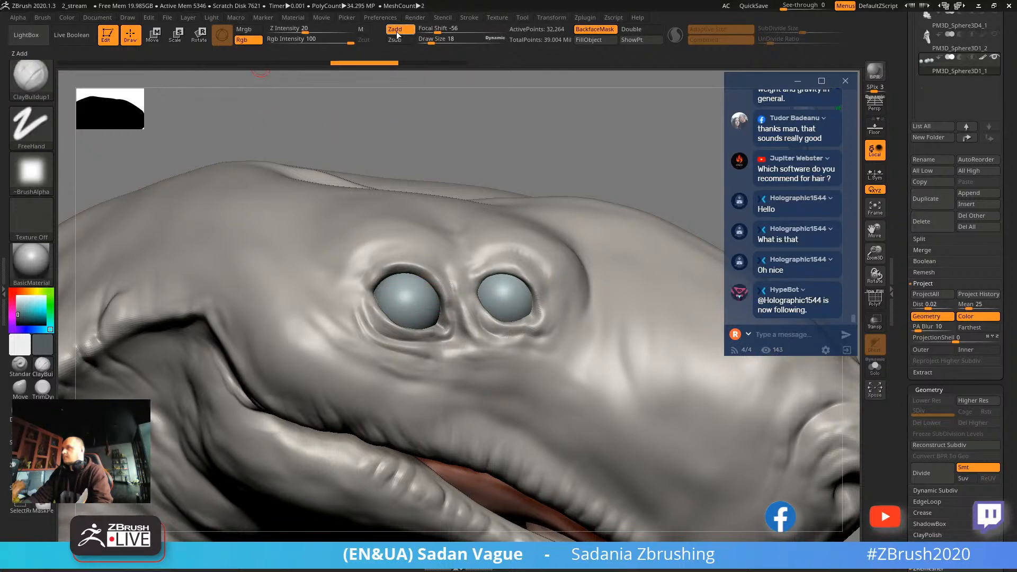
click(35, 84)
click(638, 338)
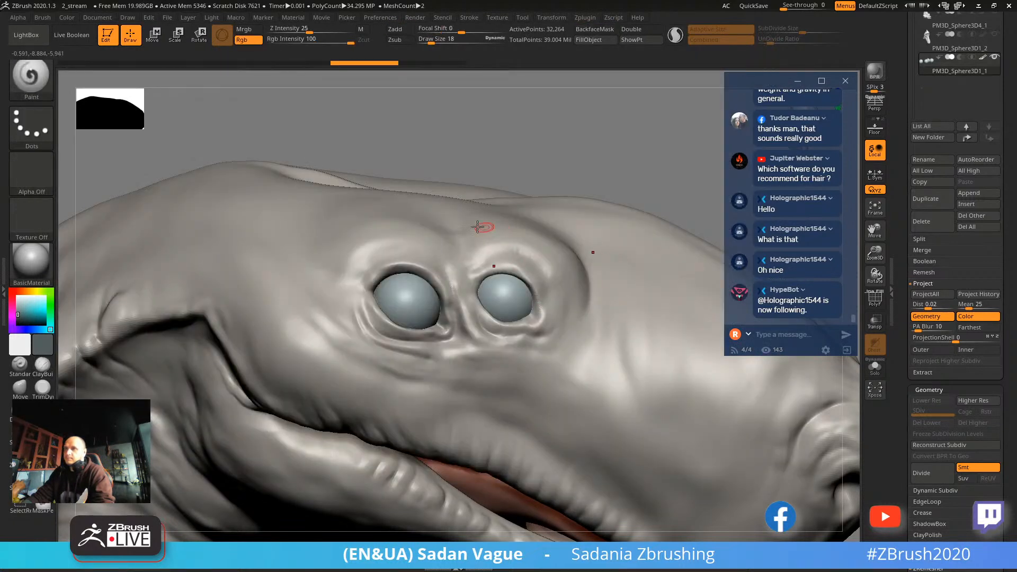
click(920, 475)
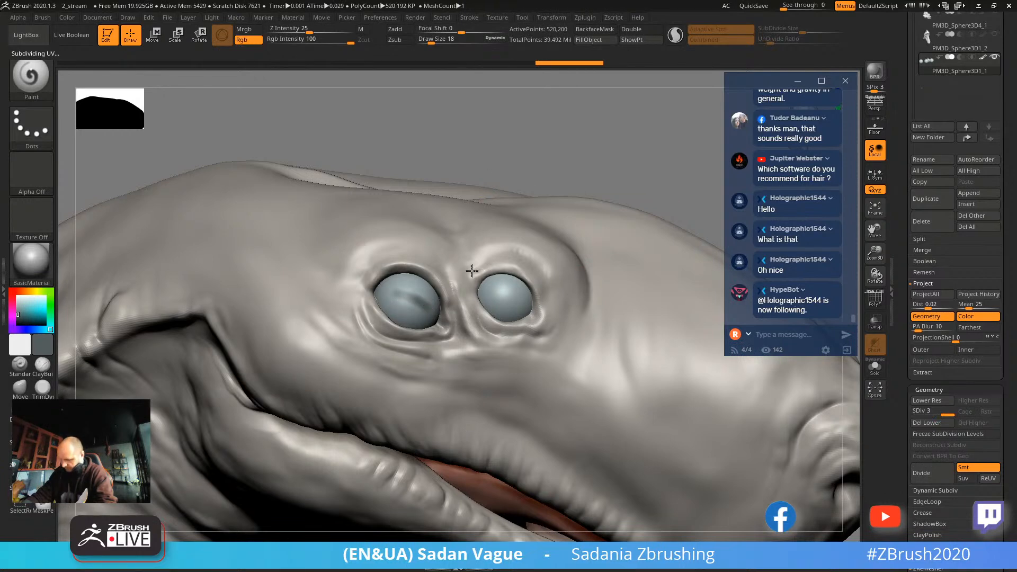
Paint orange-brown irises on the rear and front eyeballs with the Paint brush at size 41.
mouse_move(504, 139)
alt+mouse_down()
mouse_move(497, 191)
mouse_move(460, 204)
alt+mouse_up()
key([)
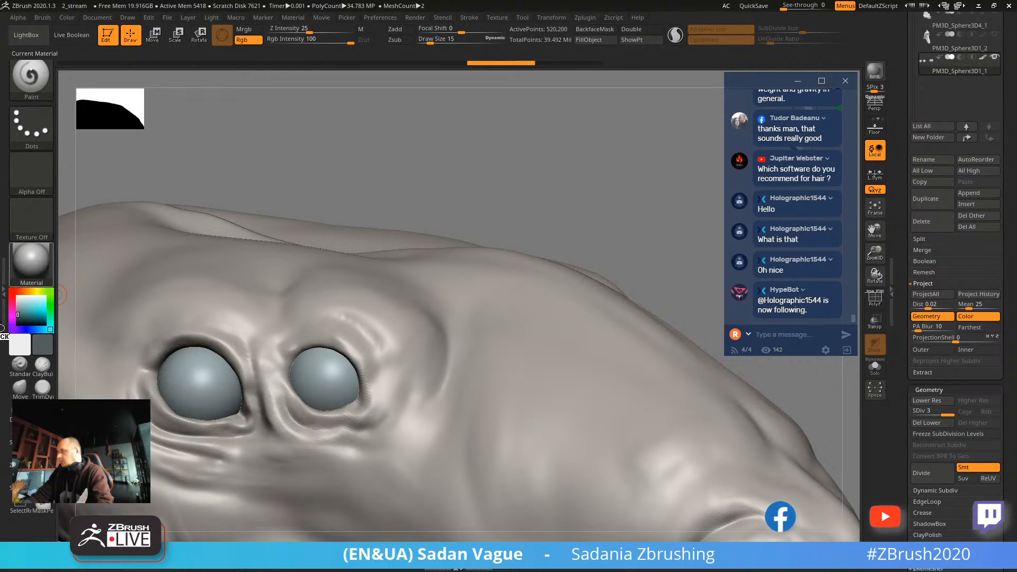
click(33, 296)
click(26, 291)
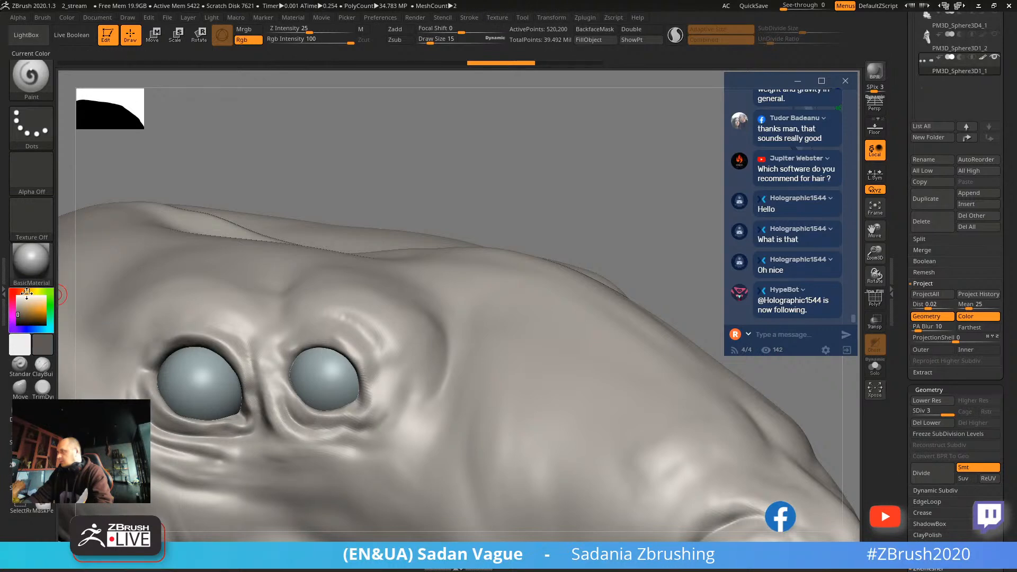
drag(38, 313, 34, 312)
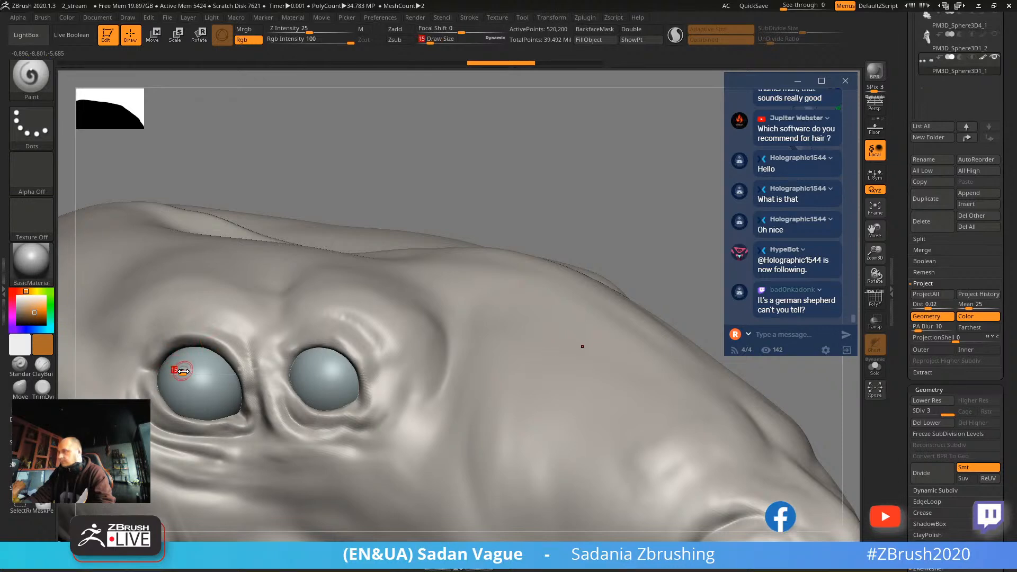
key(s)
mouse_move(180, 371)
mouse_down()
mouse_move(201, 371)
mouse_move(167, 378)
mouse_move(205, 365)
mouse_up()
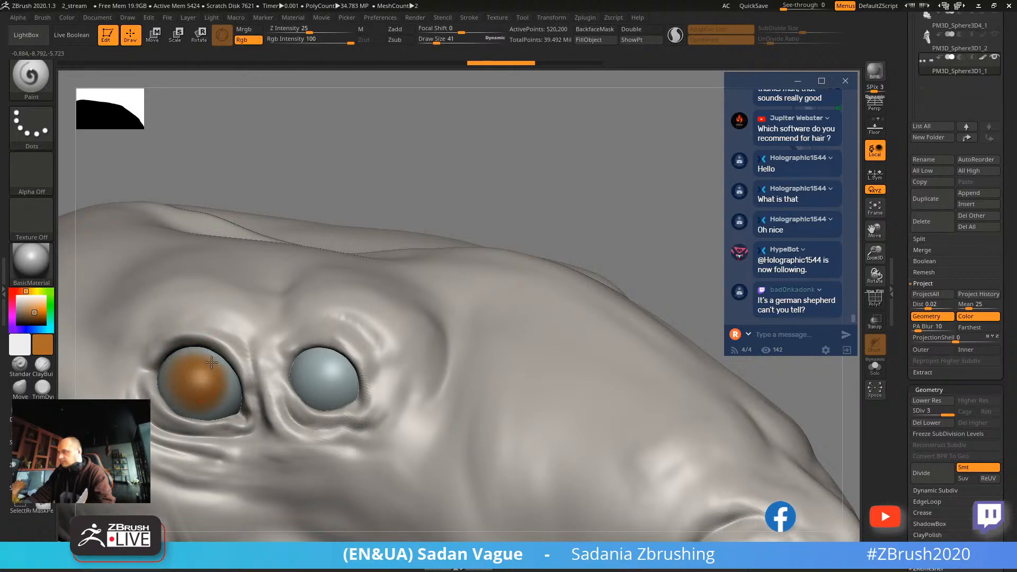
mouse_move(315, 374)
mouse_down()
mouse_move(331, 379)
mouse_move(319, 388)
mouse_up()
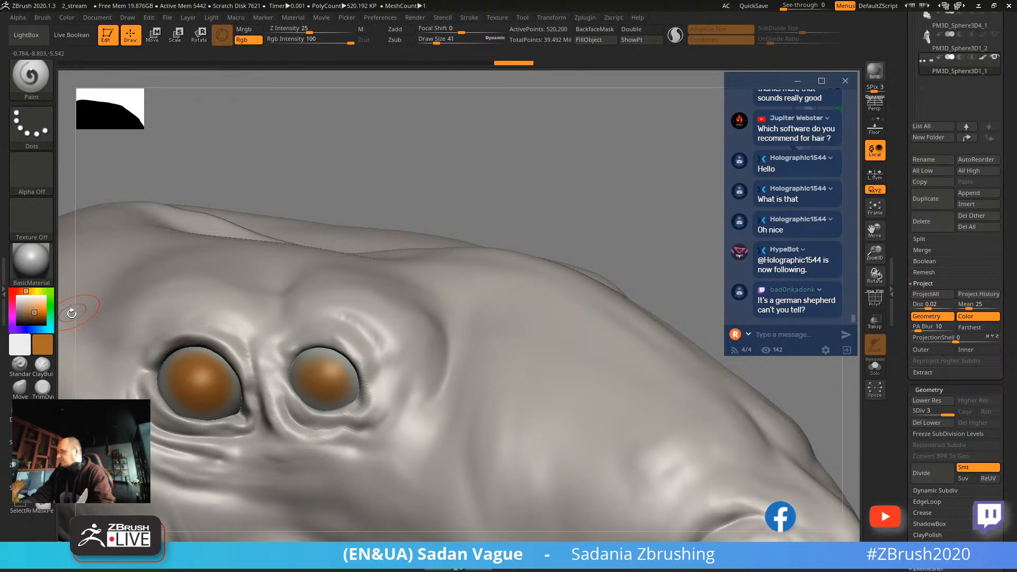
Paint a very dark red elongated horizontal pupil on the rear eyeball, using brush sizes 18 and 13.
drag(24, 291, 33, 322)
key(s)
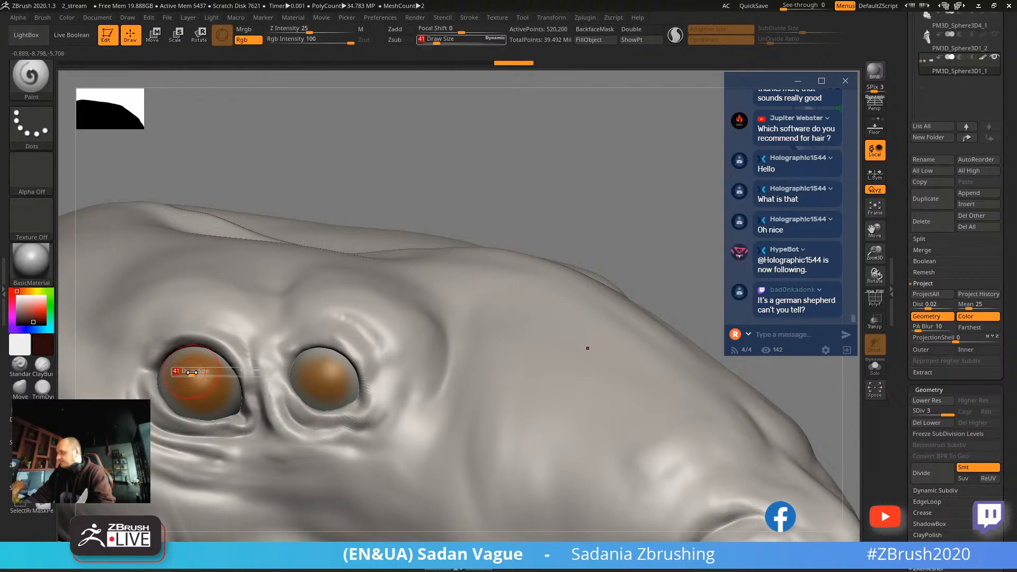
drag(185, 372, 187, 375)
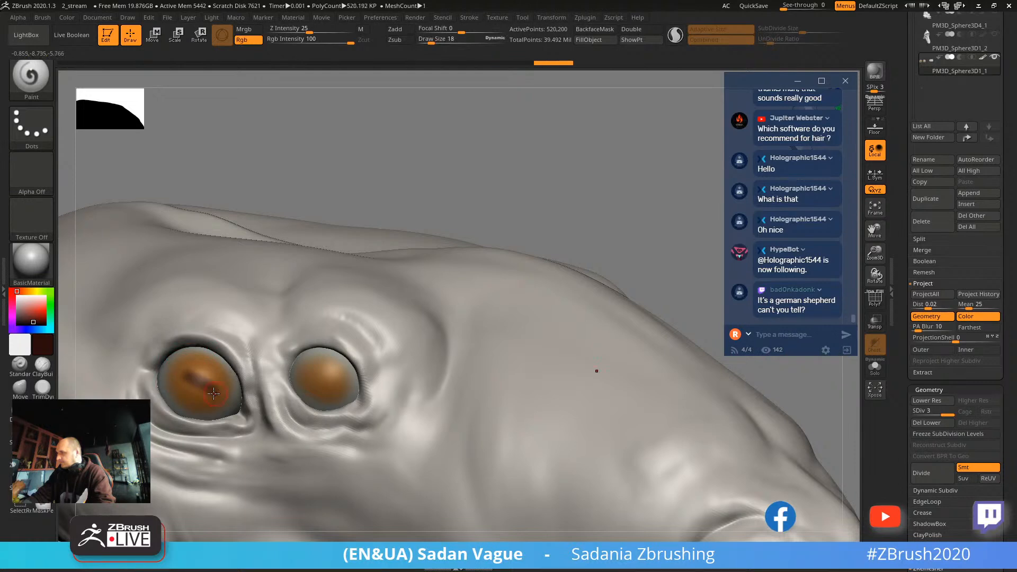
key(s)
drag(198, 382, 188, 378)
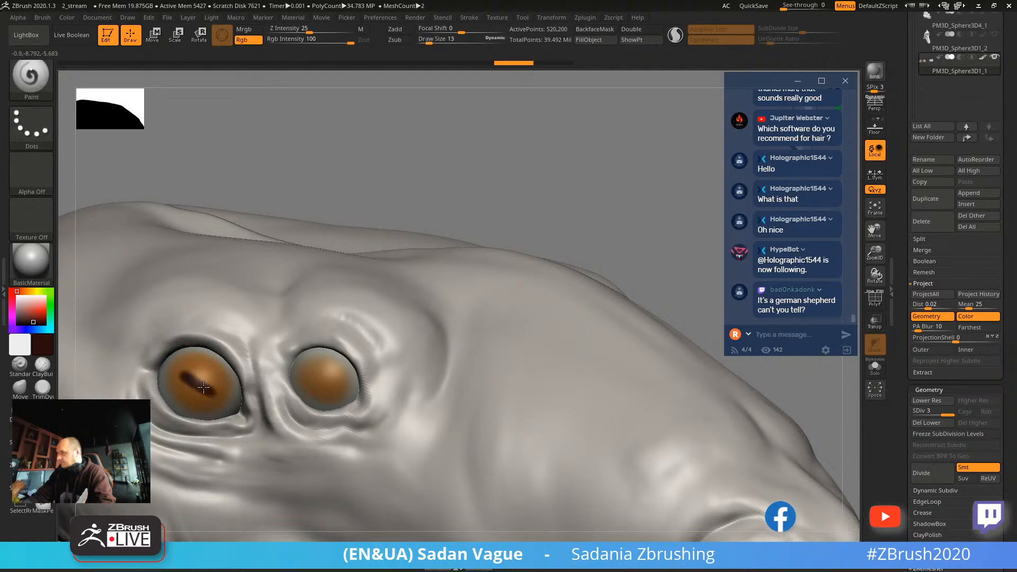
Try to paint a matching dark pupil on the front eyeball at size 13.
click(331, 374)
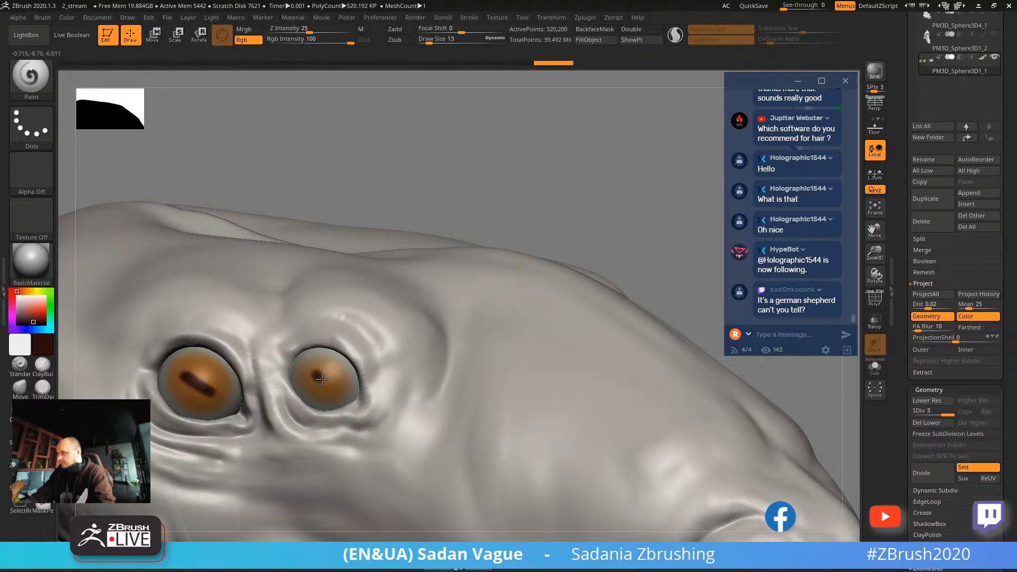
click(324, 379)
mouse_move(553, 340)
mouse_down()
mouse_move(349, 143)
mouse_move(477, 191)
mouse_move(515, 261)
mouse_move(345, 218)
mouse_move(361, 336)
mouse_up()
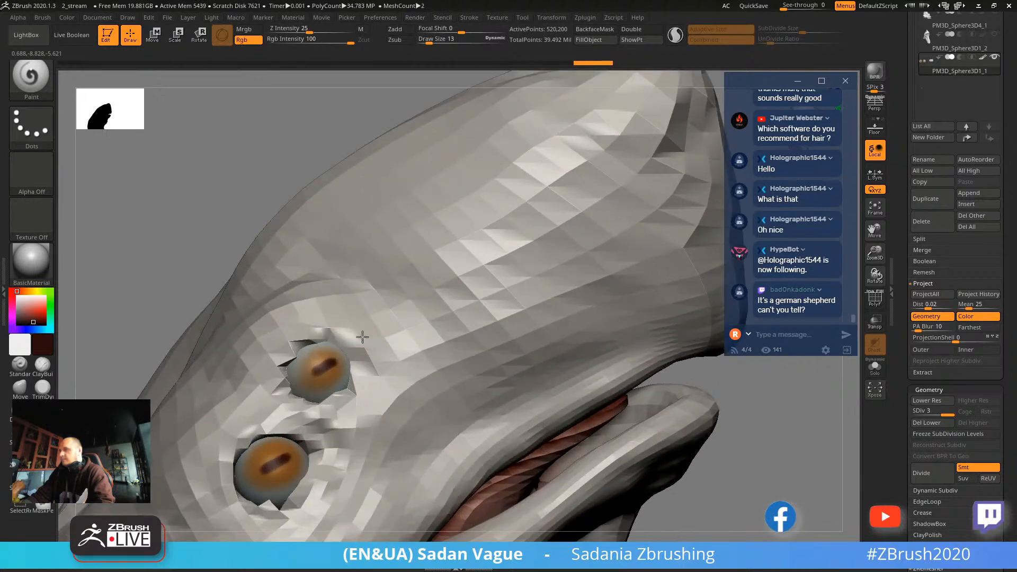
key(ctrl+z)
Paint a dark elongated pupil across the centre of the front eyeball, matching the slant of the rear one.
mouse_move(150, 254)
alt+mouse_down()
mouse_move(216, 193)
mouse_move(234, 239)
alt+mouse_up()
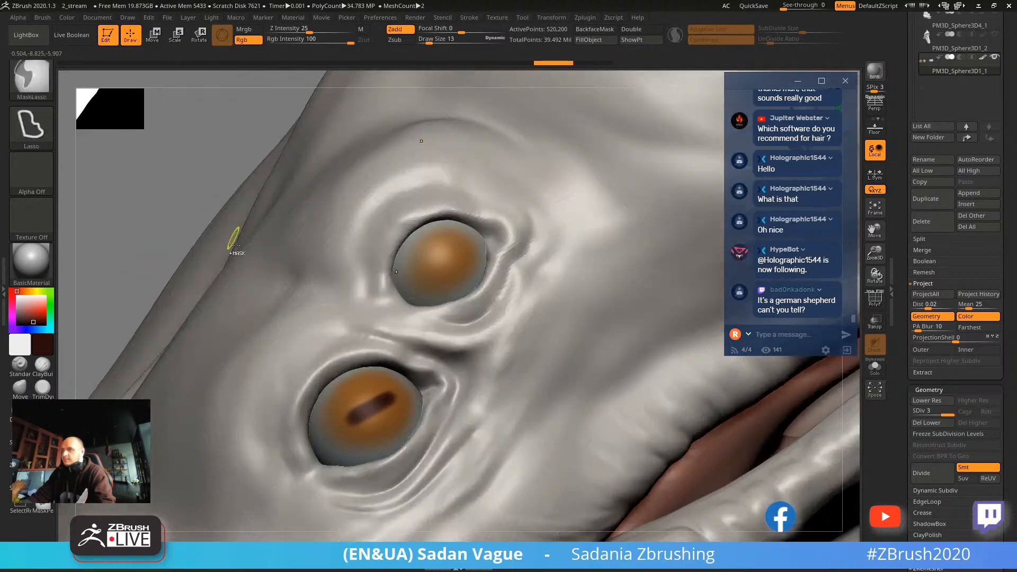
key(ctrl+z)
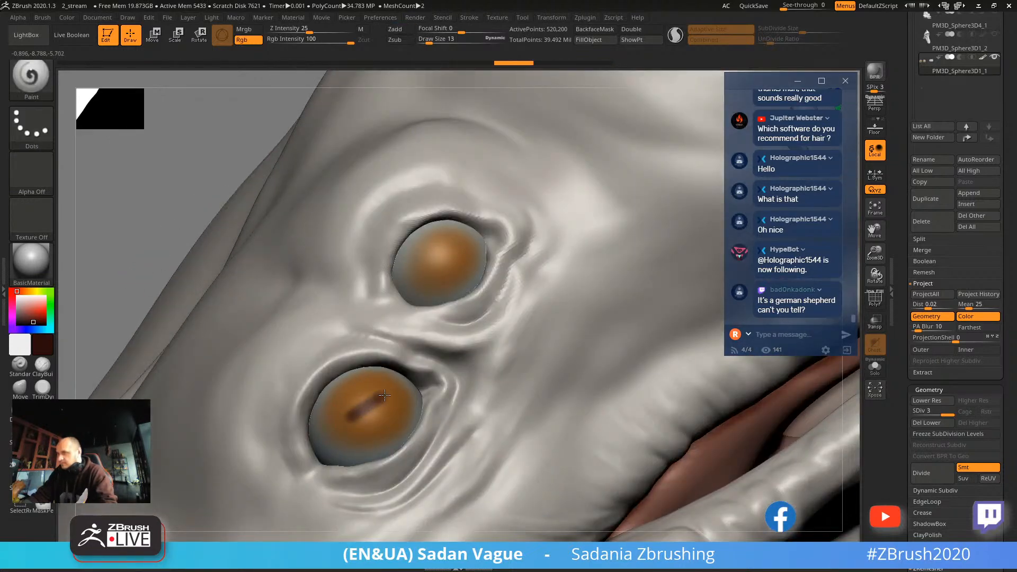
key(ctrl+shift+z)
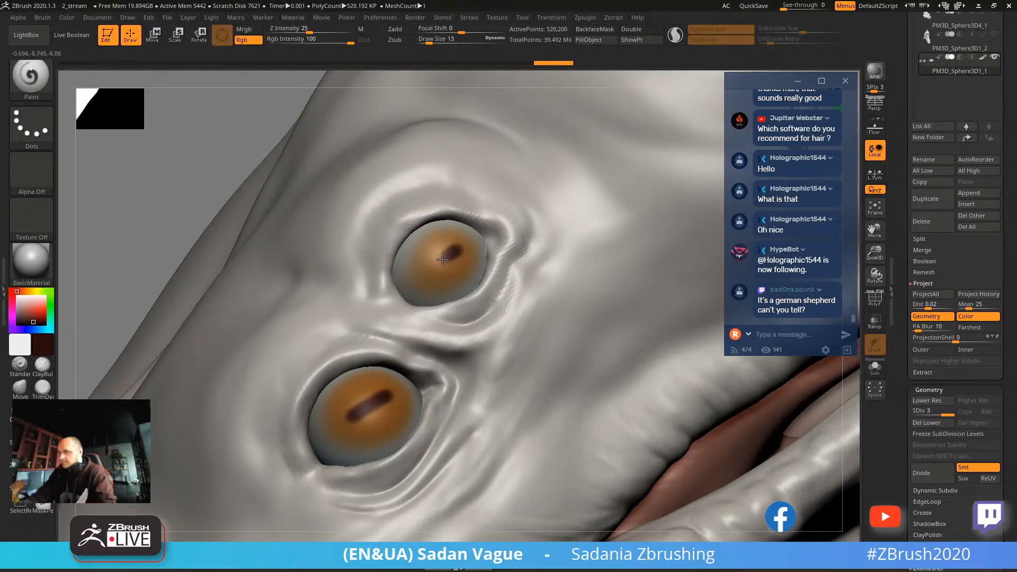
drag(434, 266, 428, 270)
Paint a thin light beige outline around both dark pupils with the Paint brush at size 4.
key(s)
click(437, 259)
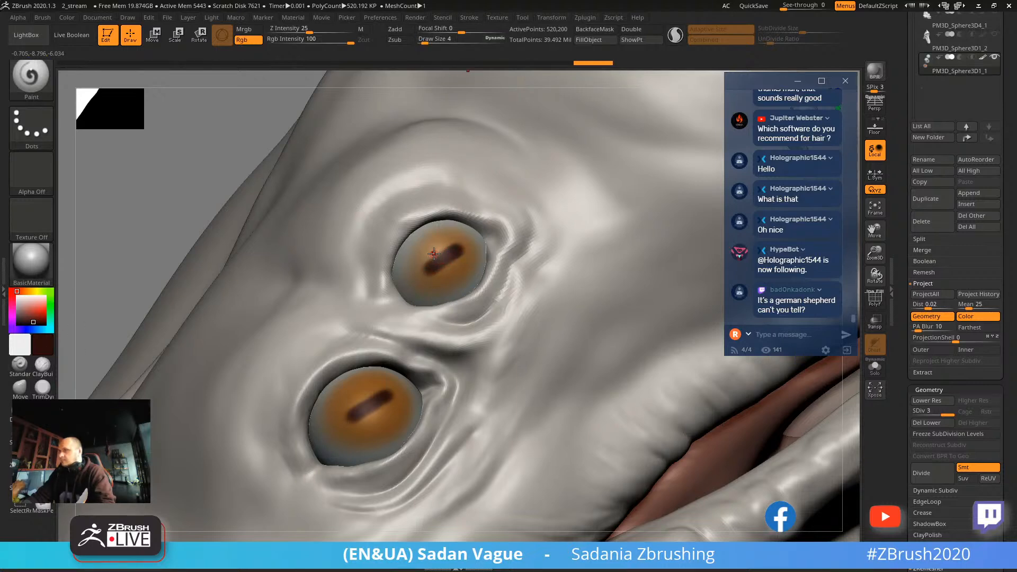
key(c)
click(44, 345)
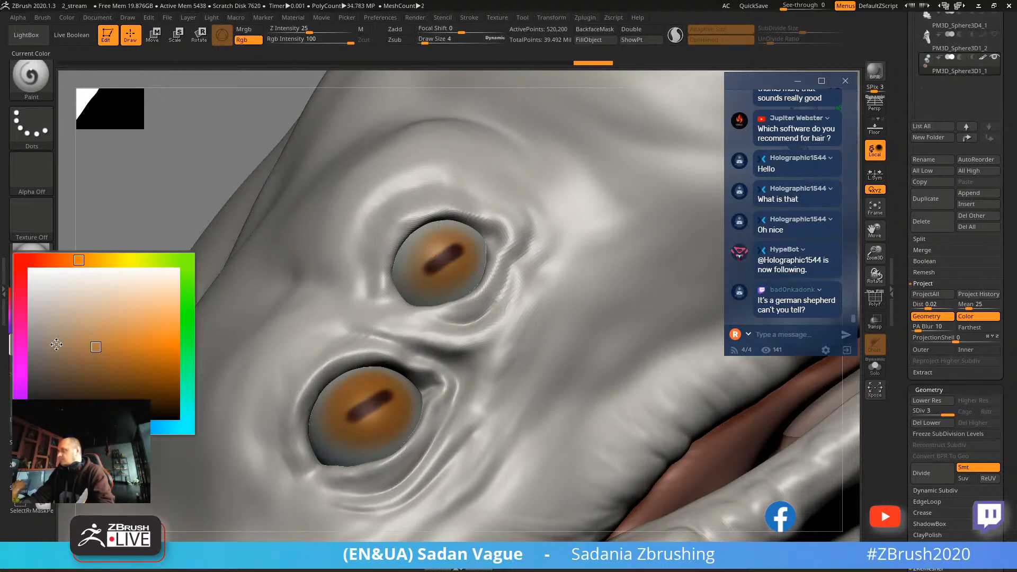
click(79, 316)
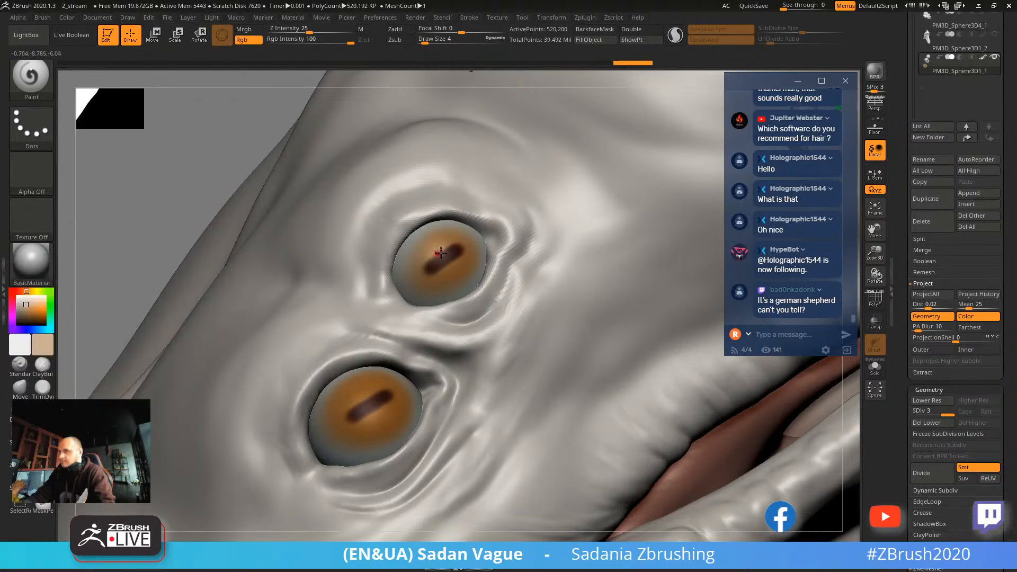
click(423, 265)
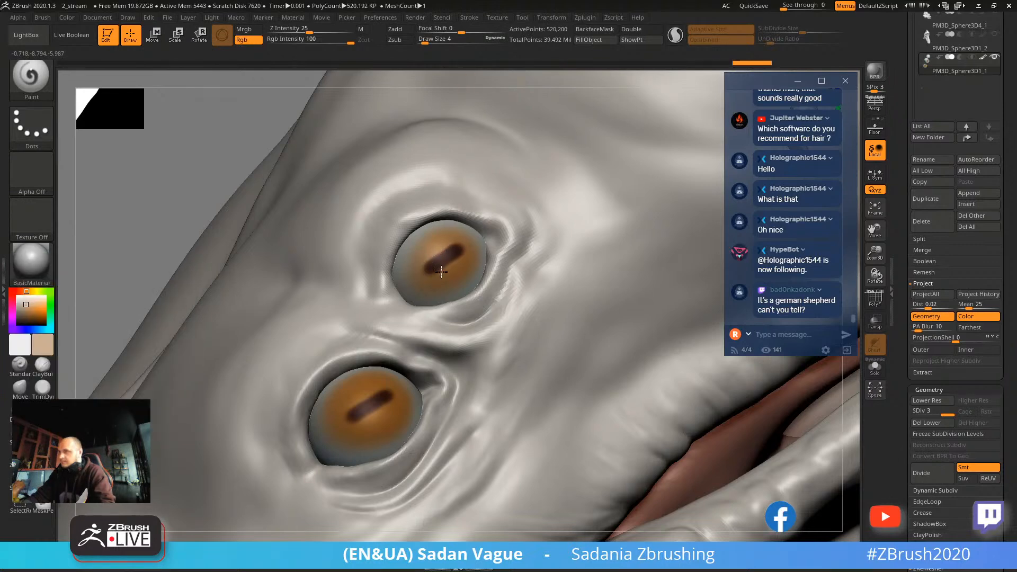
mouse_move(441, 271)
mouse_down()
mouse_move(430, 274)
mouse_move(460, 255)
mouse_up()
click(459, 257)
click(353, 406)
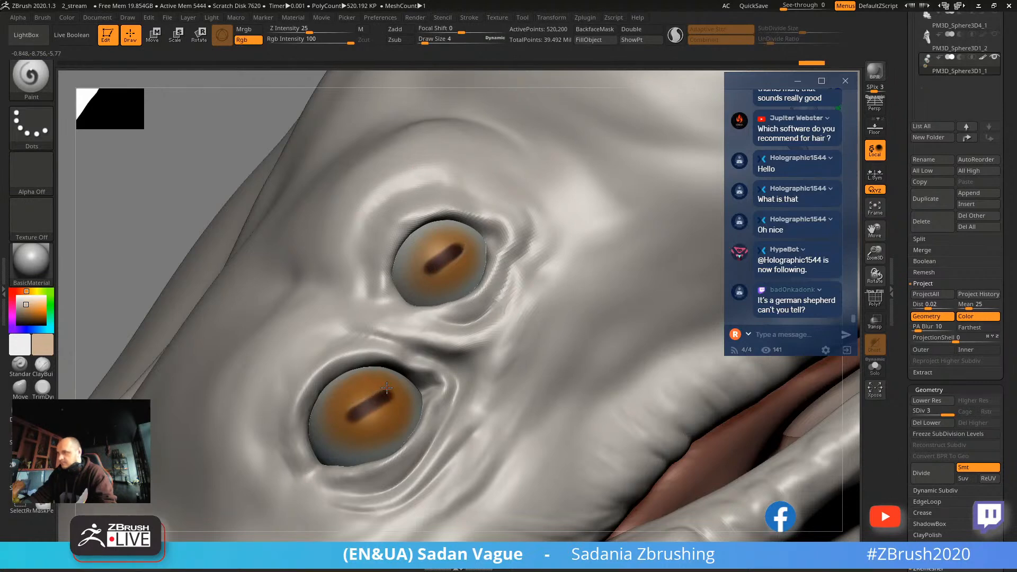
drag(391, 392, 386, 401)
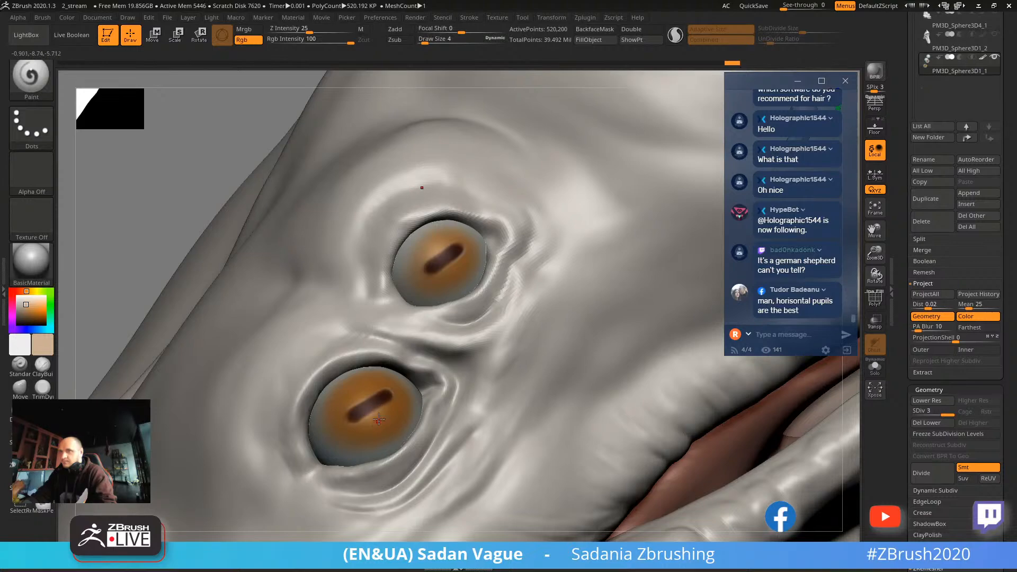
Select the creature's body mesh and sculpt the skin folds behind the mouth corner with ClayBuildup at size 50.
mouse_move(136, 177)
alt+mouse_down()
mouse_move(138, 126)
mouse_move(233, 259)
mouse_move(222, 265)
alt+mouse_up()
drag(221, 333, 402, 286)
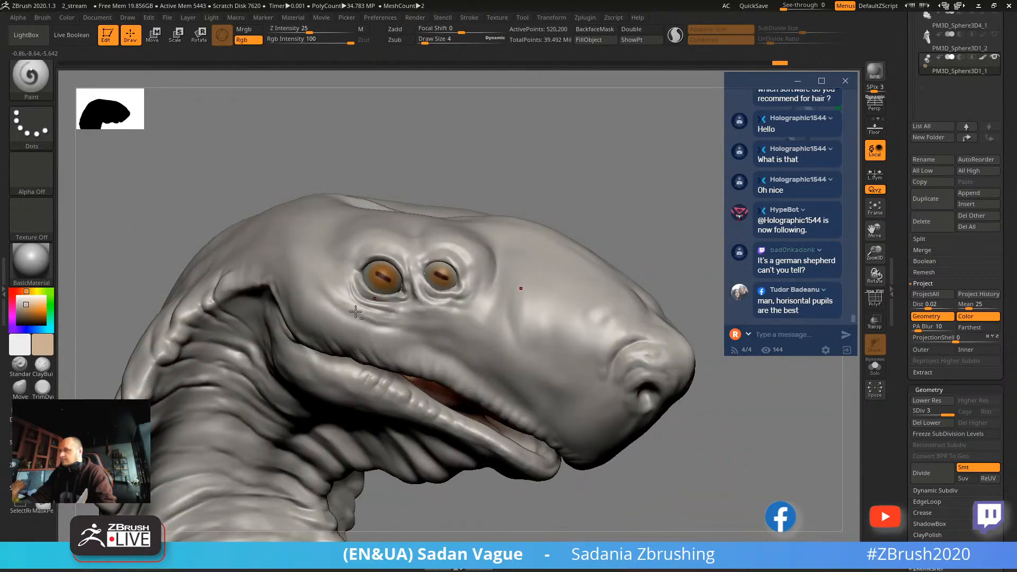
key(b)
key(c)
key(b)
alt+click(325, 288)
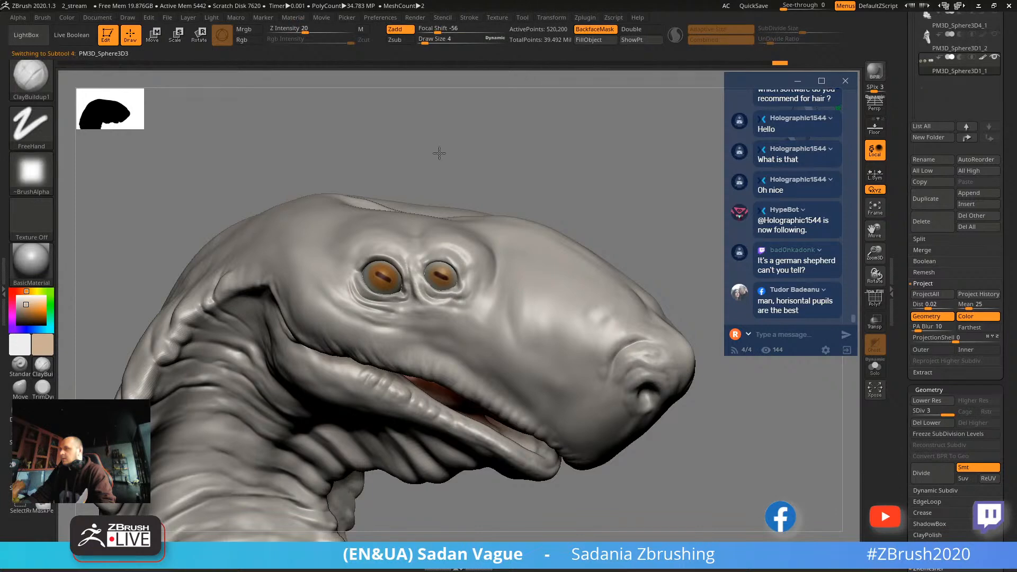
drag(399, 179, 468, 196)
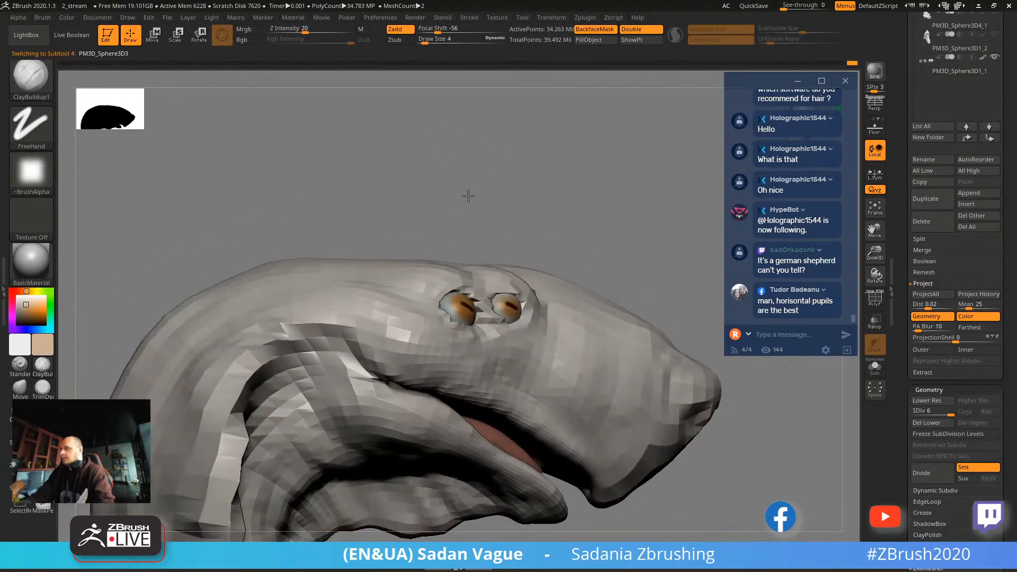
key(s)
drag(309, 341, 323, 340)
drag(355, 239, 331, 265)
drag(309, 341, 337, 351)
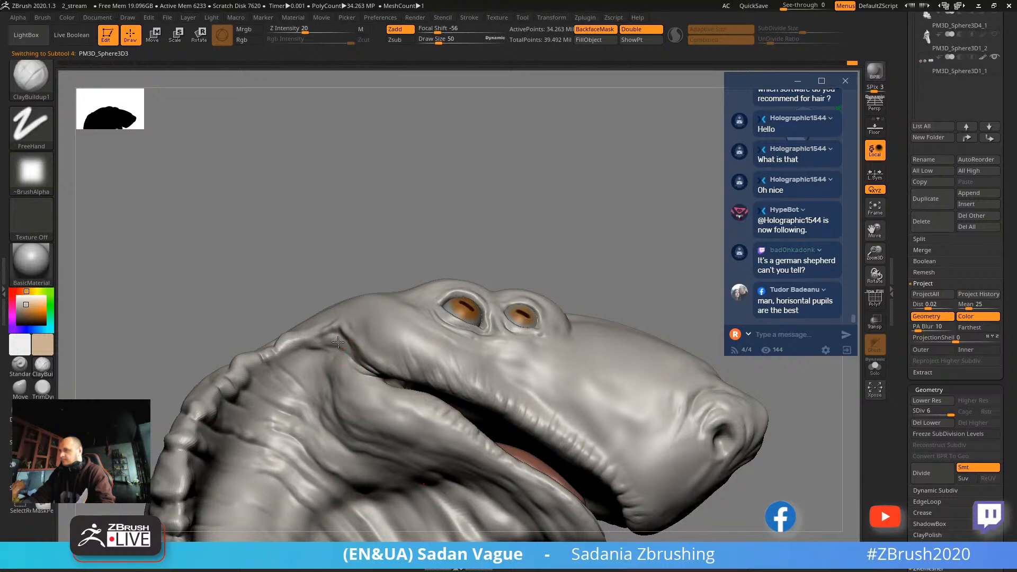
mouse_move(327, 337)
mouse_down()
mouse_move(289, 350)
mouse_move(302, 364)
mouse_up()
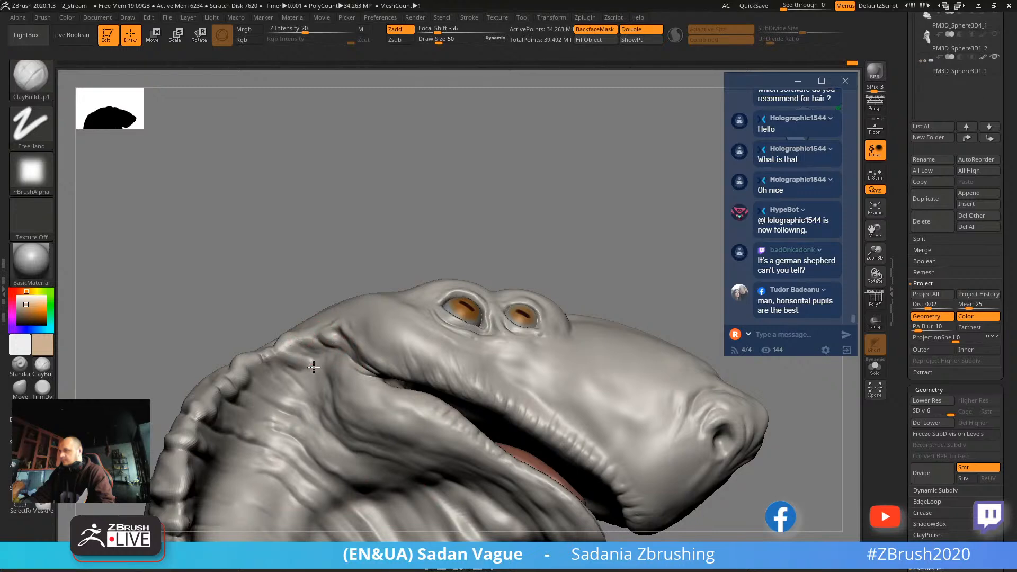
Refine the skin folds behind the mouth corner and the cheek below the eyes with ClayBuildup at sizes 39 to 72.
mouse_move(356, 278)
mouse_down()
mouse_move(318, 292)
mouse_move(232, 372)
mouse_up()
key(s)
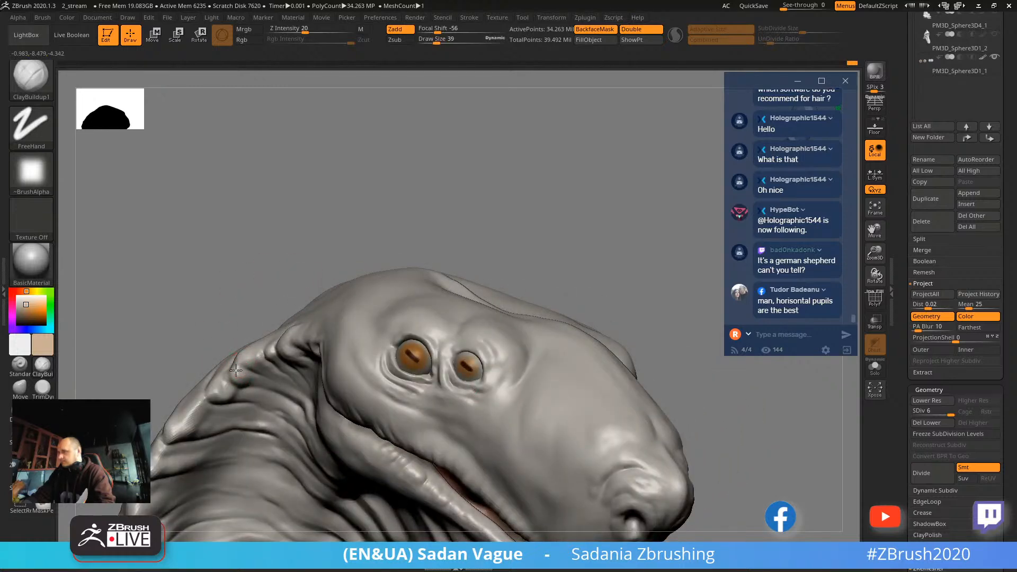
mouse_move(260, 379)
right_down()
mouse_move(261, 272)
mouse_move(380, 317)
mouse_move(482, 143)
mouse_move(594, 166)
mouse_move(454, 295)
right_up()
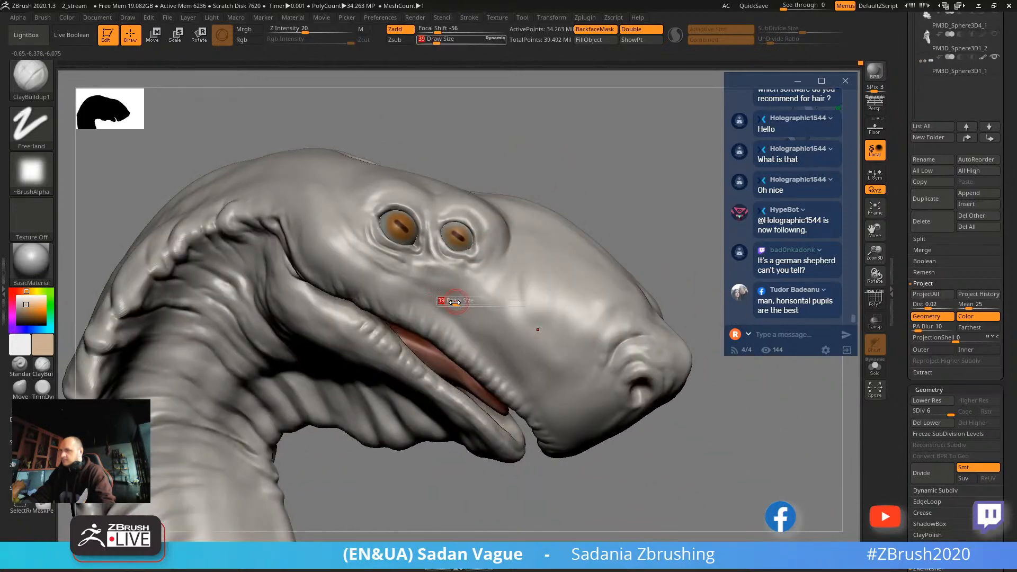
key(s)
drag(465, 300, 460, 301)
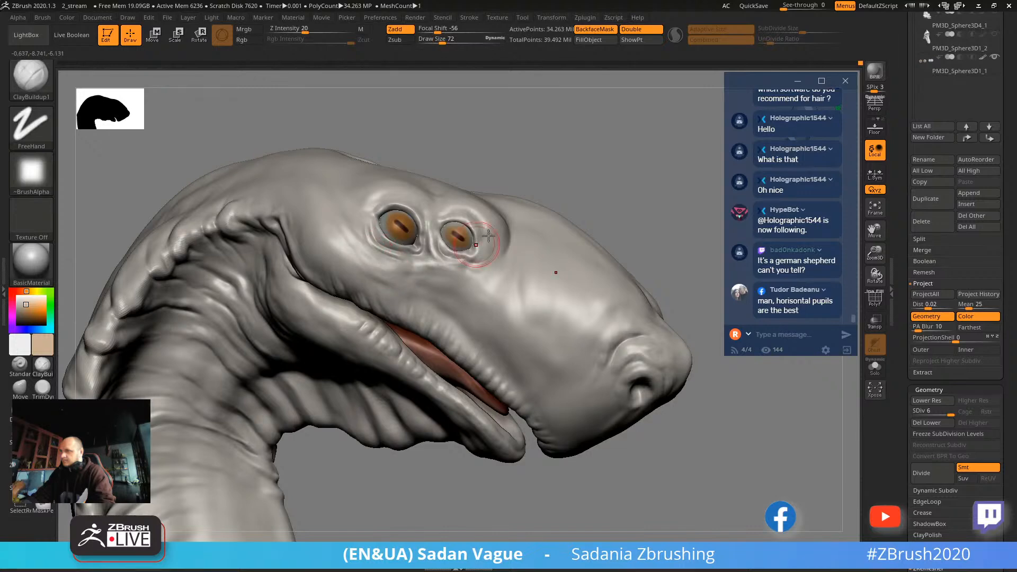
mouse_move(583, 137)
mouse_down()
mouse_move(613, 152)
mouse_move(645, 206)
mouse_move(454, 147)
mouse_up()
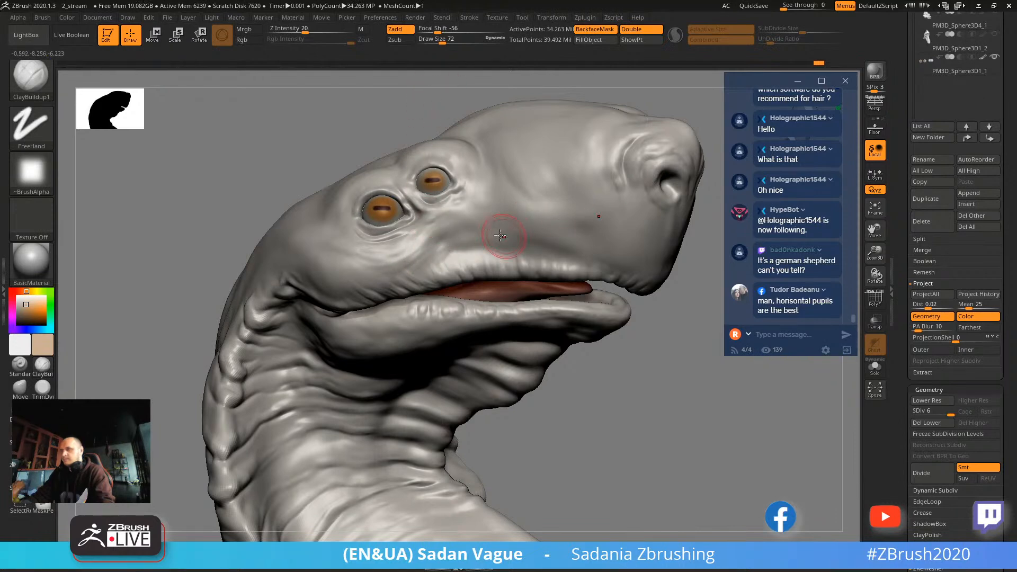
key(s)
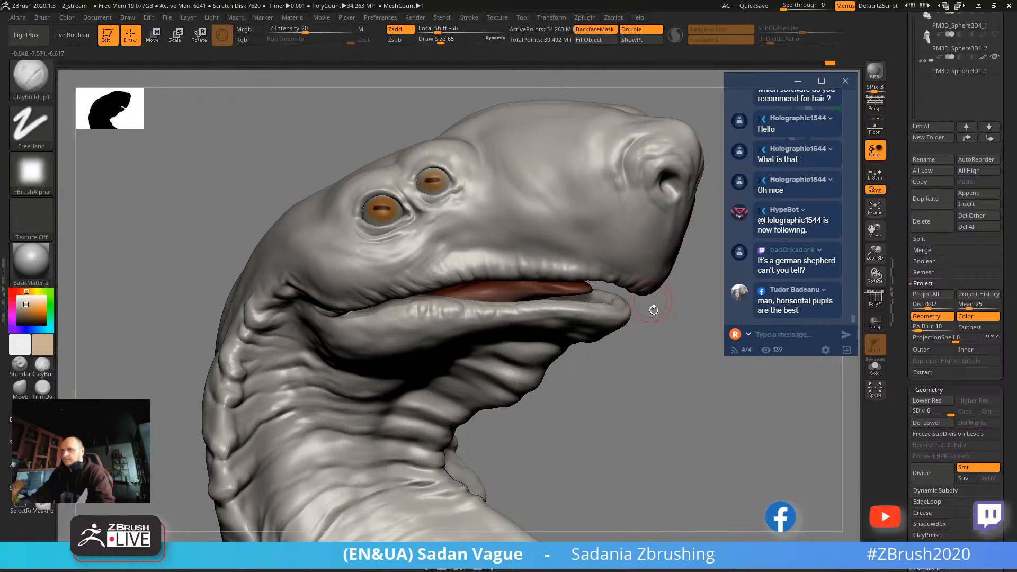
Carve soft creases across the snout in front of the eyes with DamStandard at Z Intensity 22 and size 124.
mouse_move(653, 302)
mouse_down()
mouse_move(609, 424)
mouse_move(372, 178)
mouse_up()
key(b)
key(d)
key(s)
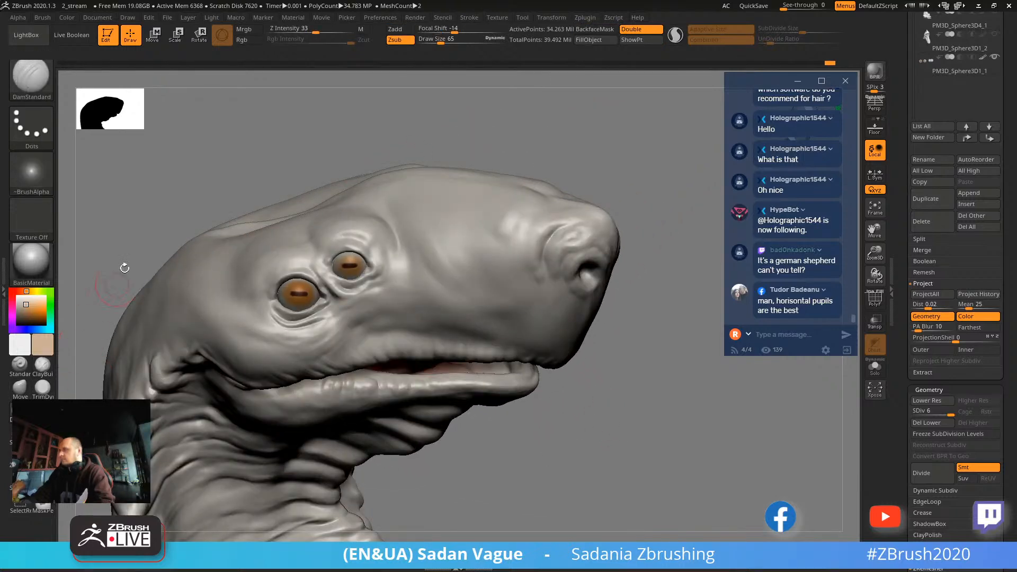
click(307, 30)
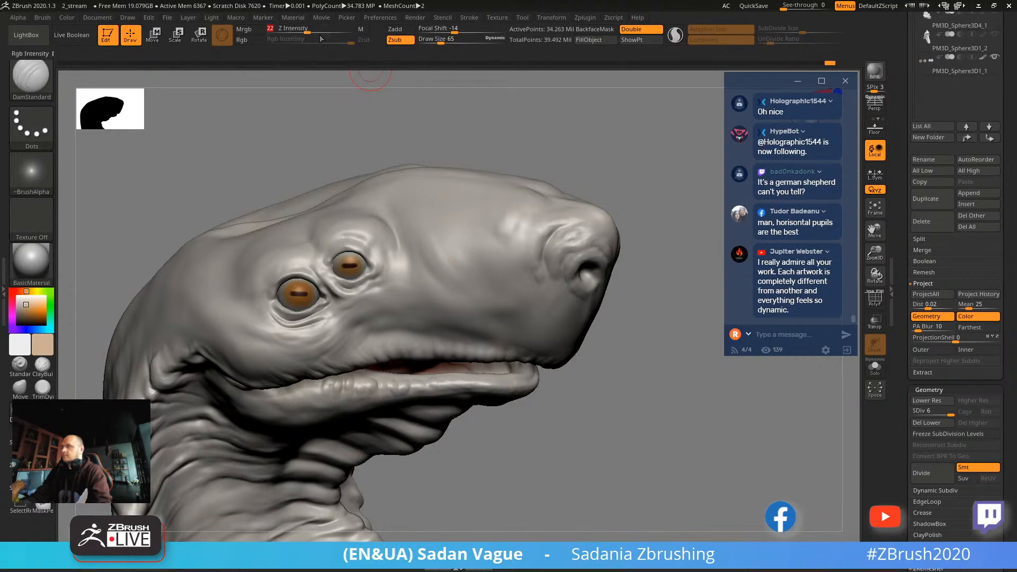
key(s)
drag(470, 245, 478, 245)
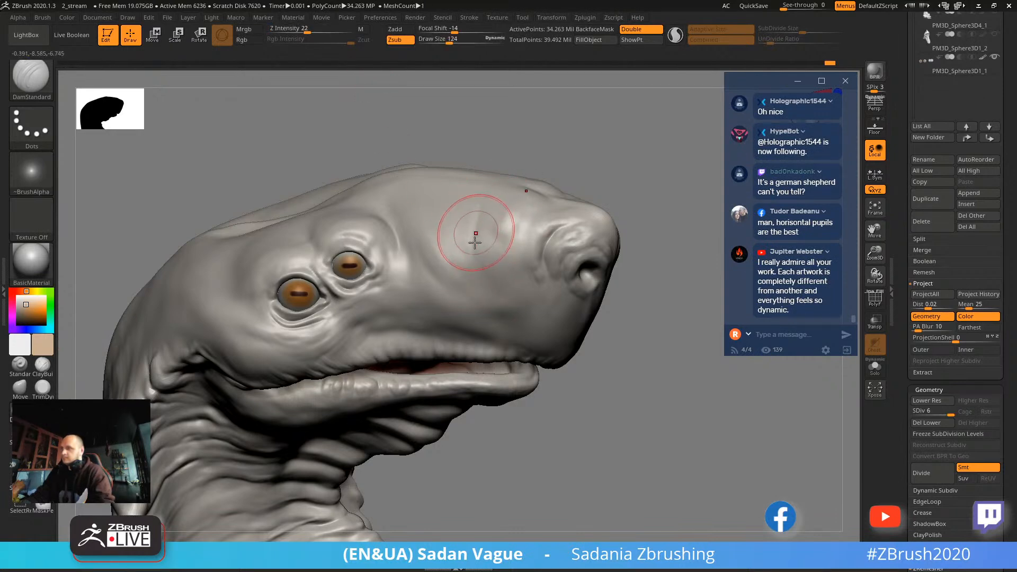
drag(390, 182, 398, 238)
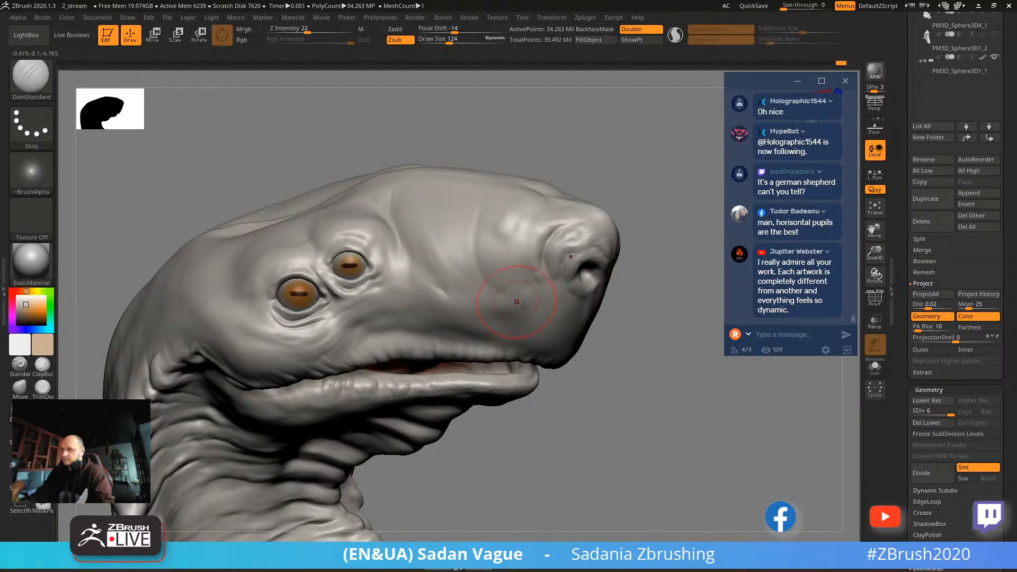
drag(523, 332, 477, 192)
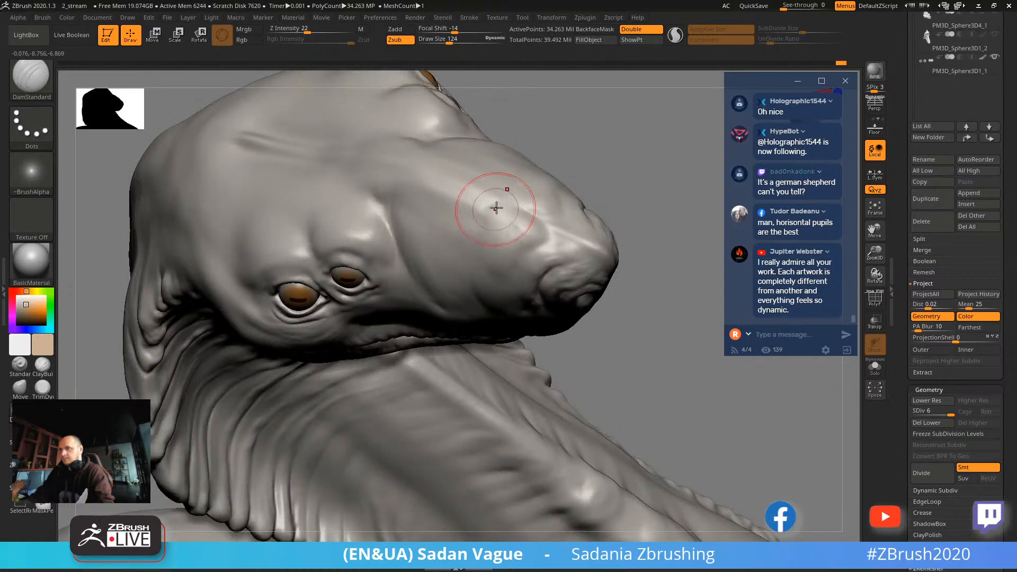
Hide the PM3D_Cube3D1 subtool around the creature.
mouse_move(440, 246)
mouse_down()
mouse_move(422, 172)
mouse_move(488, 192)
mouse_move(446, 334)
mouse_move(562, 368)
mouse_move(595, 147)
mouse_move(596, 227)
mouse_up()
scroll(1010, 175, up, 5)
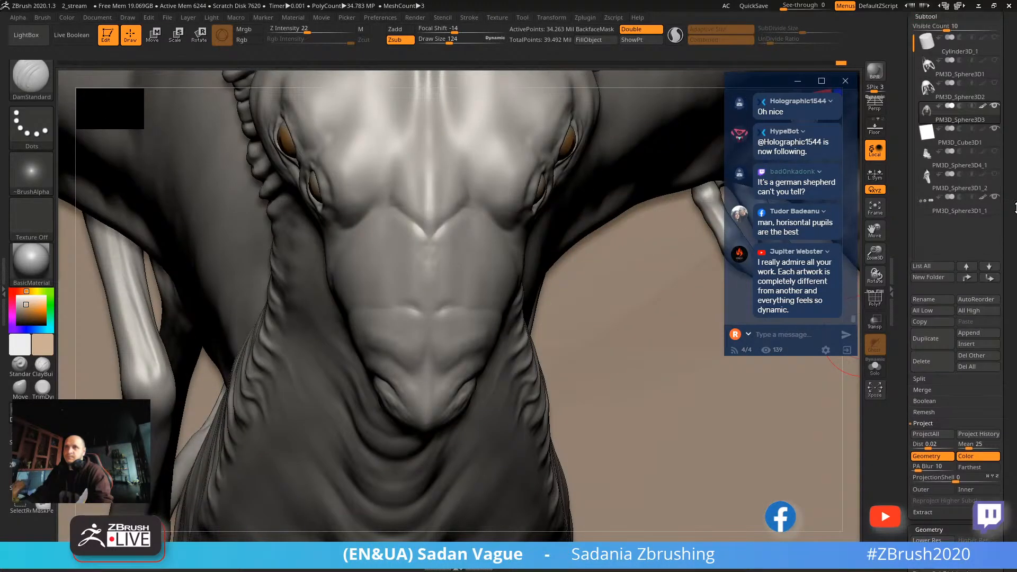
click(995, 175)
mouse_move(641, 277)
mouse_down()
mouse_move(657, 374)
mouse_move(651, 440)
mouse_up()
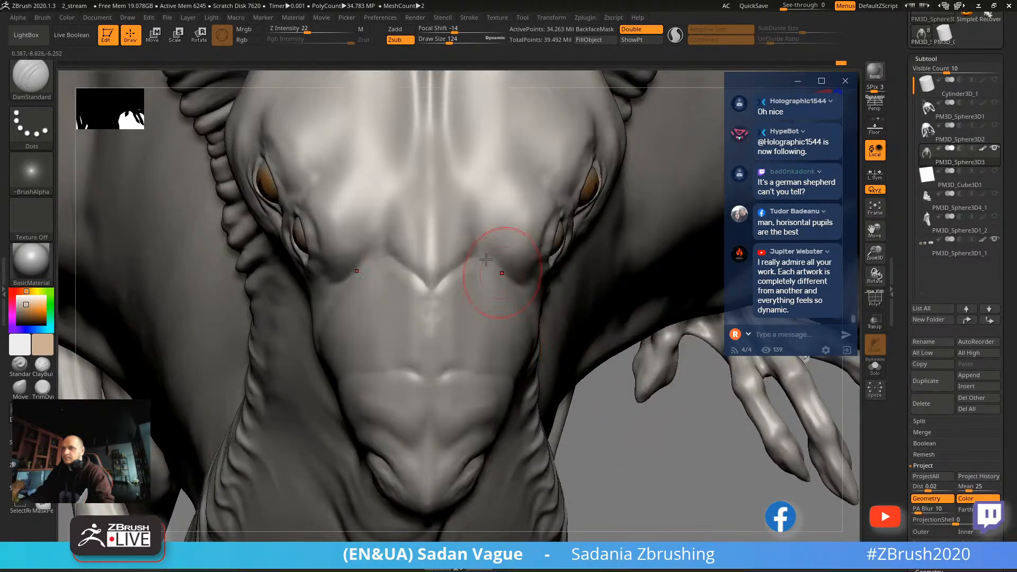
Carve and smooth the curved creases between the eyes and along the snout bridge with DamStandard at size 124.
key(shift)
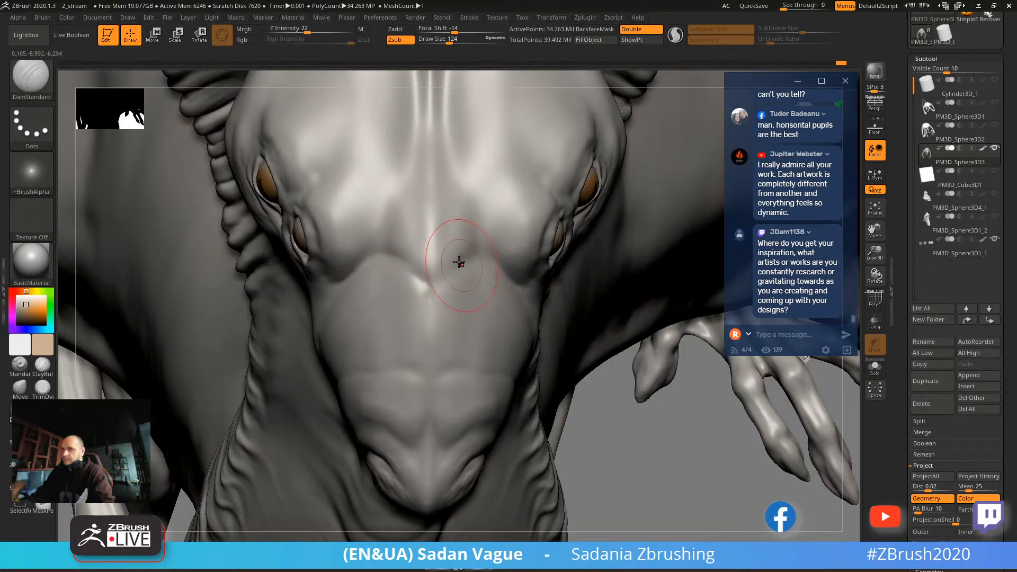
drag(433, 287, 434, 328)
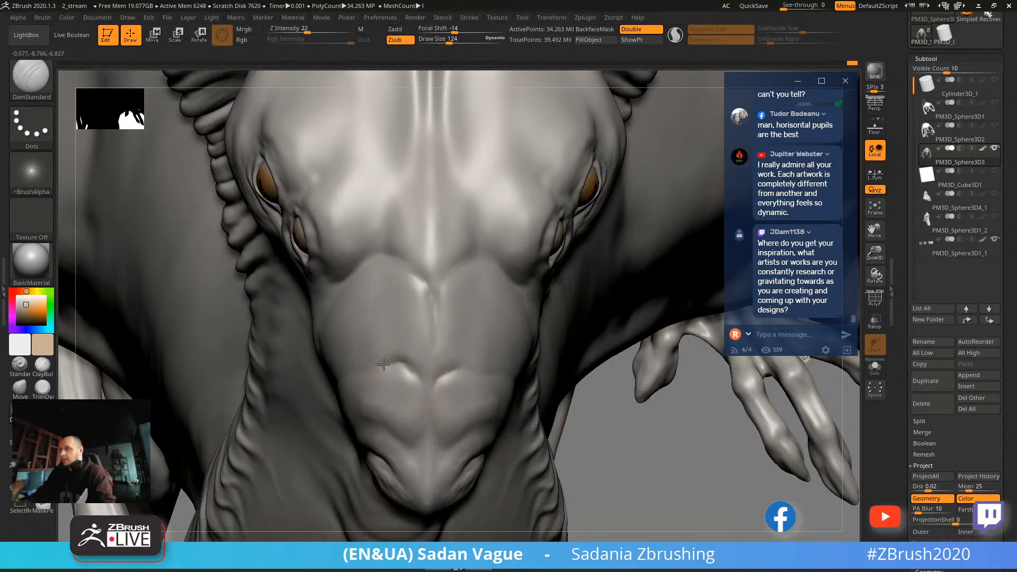
key(shift)
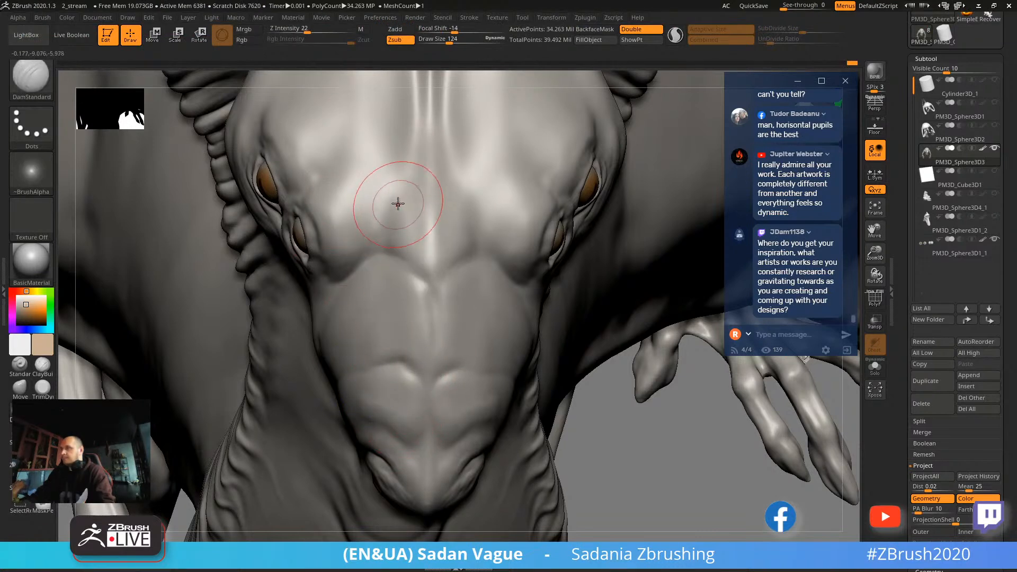
drag(466, 193, 469, 207)
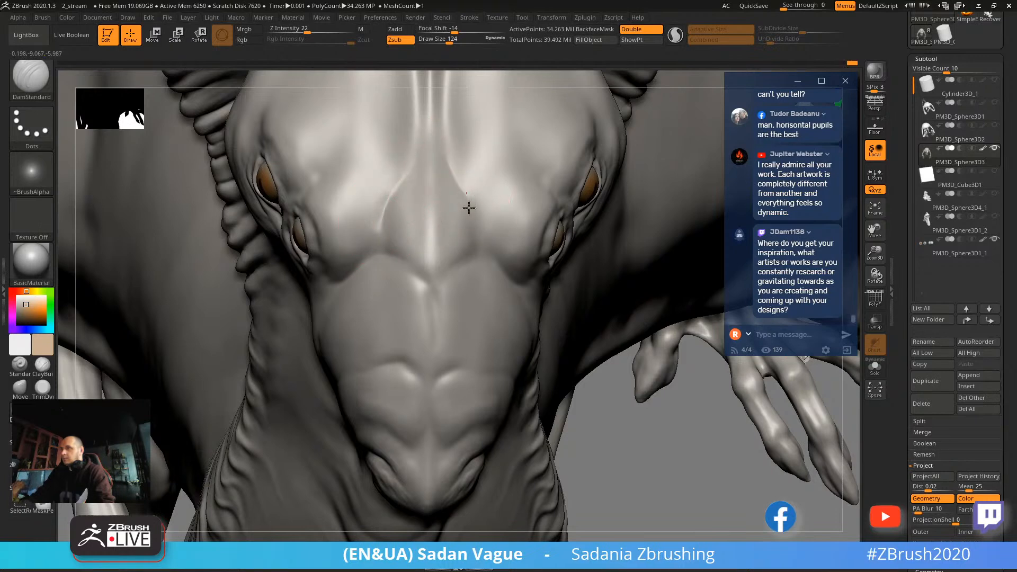
alt+drag(600, 468, 605, 532)
key(shift)
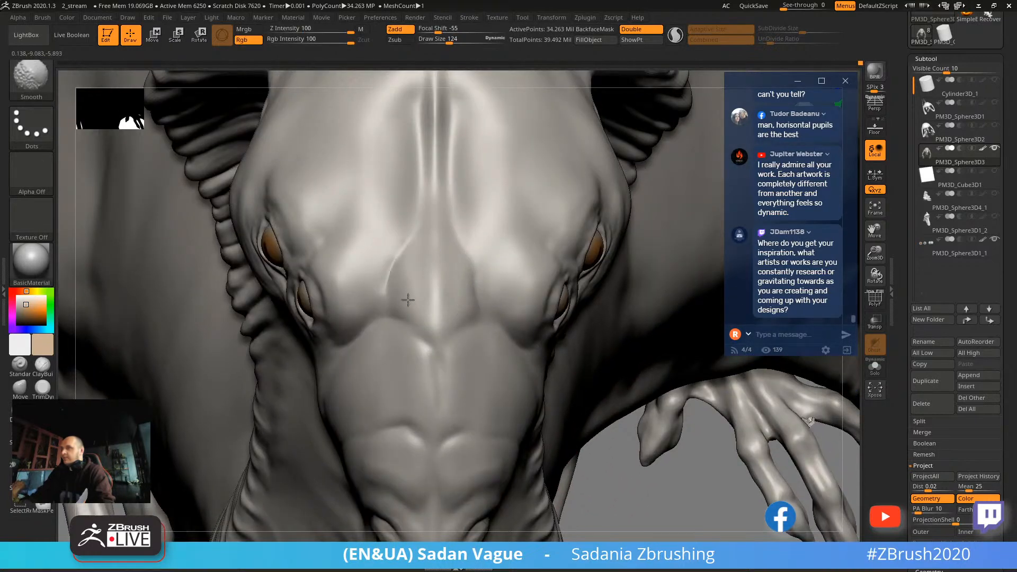
Build up the forehead ridges between the eyes and the top of the snout with ClayBuildup at size 124.
click(43, 366)
mouse_move(401, 211)
mouse_down()
mouse_move(374, 267)
mouse_move(407, 204)
mouse_move(397, 225)
mouse_move(374, 225)
mouse_move(365, 249)
mouse_up()
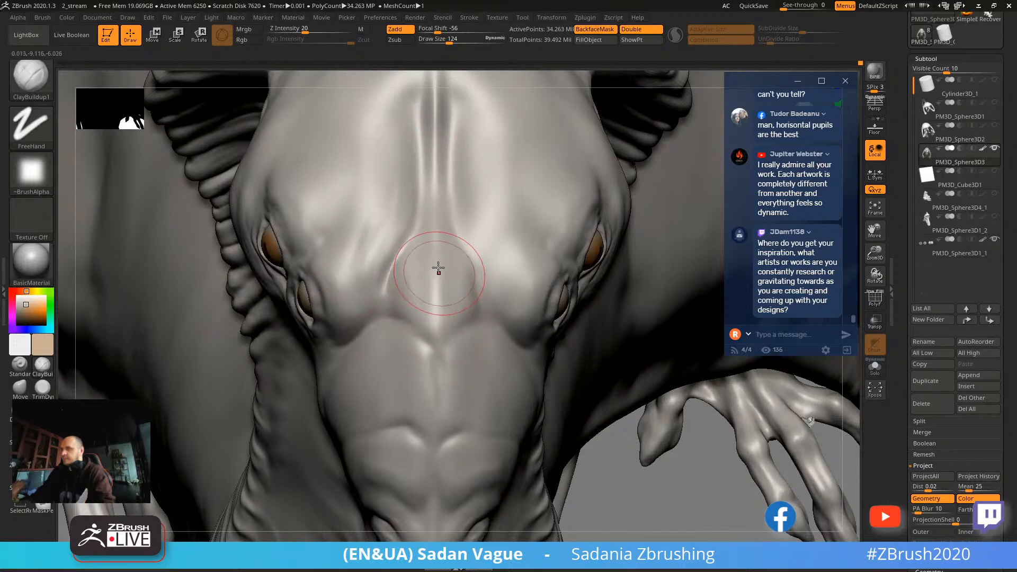
mouse_move(438, 269)
mouse_down()
mouse_move(411, 254)
mouse_move(461, 300)
mouse_move(492, 269)
mouse_move(490, 292)
mouse_up()
mouse_move(614, 490)
mouse_down()
mouse_move(579, 372)
mouse_move(477, 141)
mouse_up()
mouse_move(349, 219)
mouse_down()
mouse_move(329, 200)
mouse_move(326, 248)
mouse_move(345, 199)
mouse_move(354, 199)
mouse_move(341, 249)
mouse_move(347, 223)
mouse_move(371, 233)
mouse_move(431, 189)
mouse_move(479, 278)
mouse_move(474, 238)
mouse_move(407, 212)
mouse_up()
Add broad bulges to the top and sides of the snout with ClayBuildup at size 174 and smooth them.
key(s)
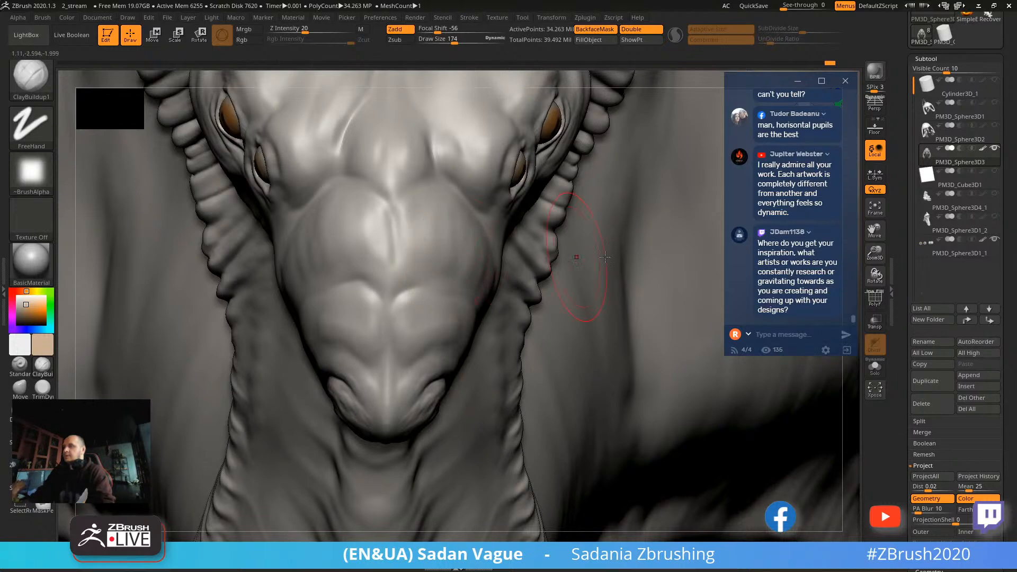
drag(605, 257, 680, 136)
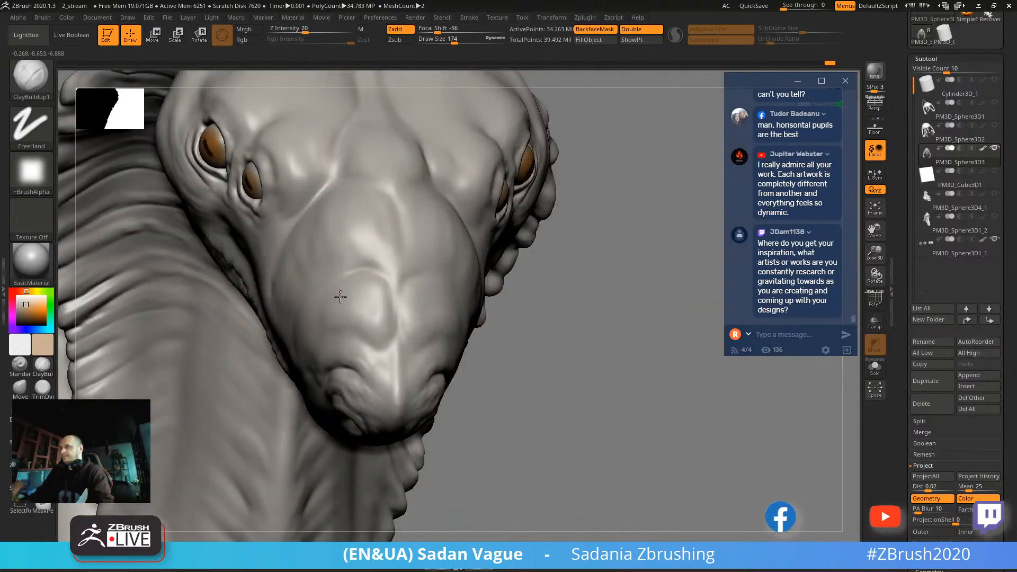
mouse_move(362, 302)
mouse_down()
mouse_move(455, 265)
mouse_move(454, 224)
mouse_up()
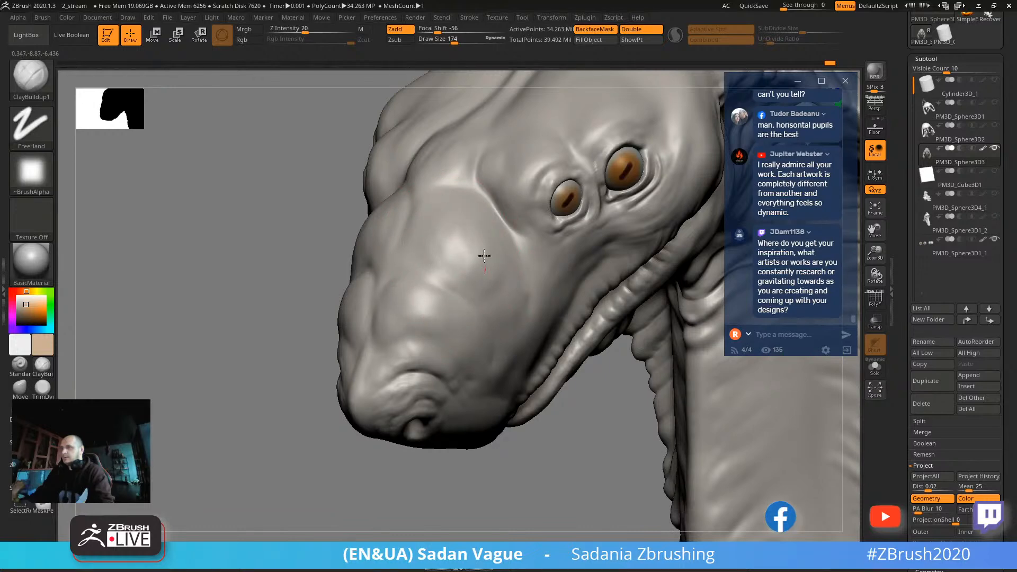
drag(501, 267, 452, 144)
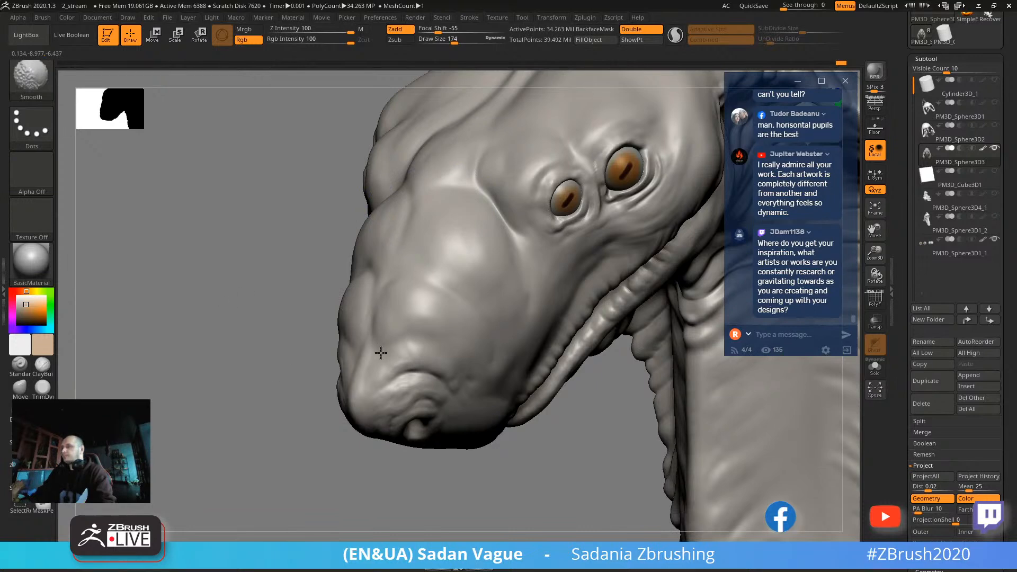
shift+drag(380, 353, 652, 344)
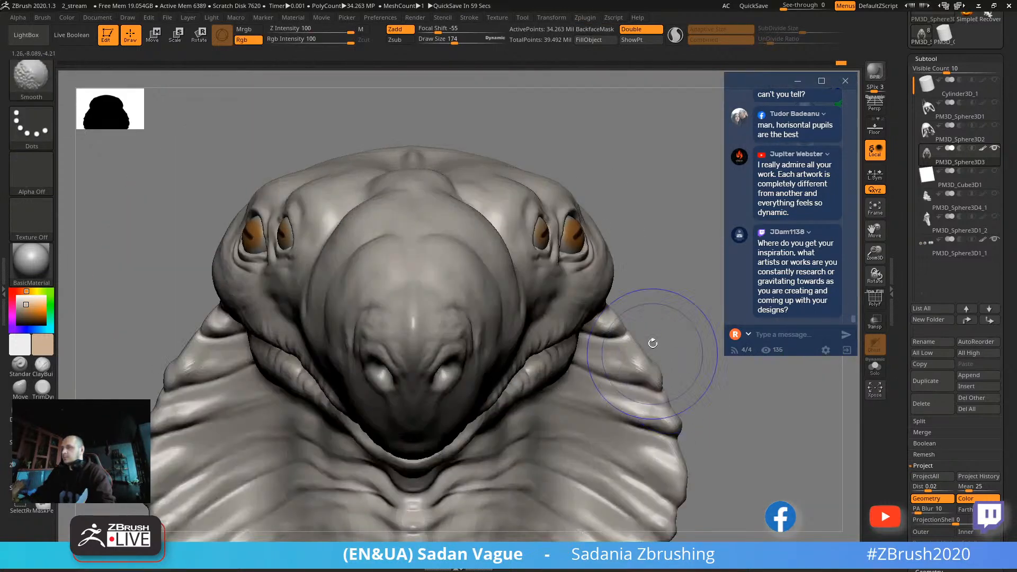
Shape the brow bulges between the front eyes and the snout with ClayBuildup at size 75.
mouse_move(620, 161)
mouse_down()
mouse_move(631, 143)
mouse_move(620, 157)
mouse_move(631, 186)
mouse_move(370, 277)
mouse_up()
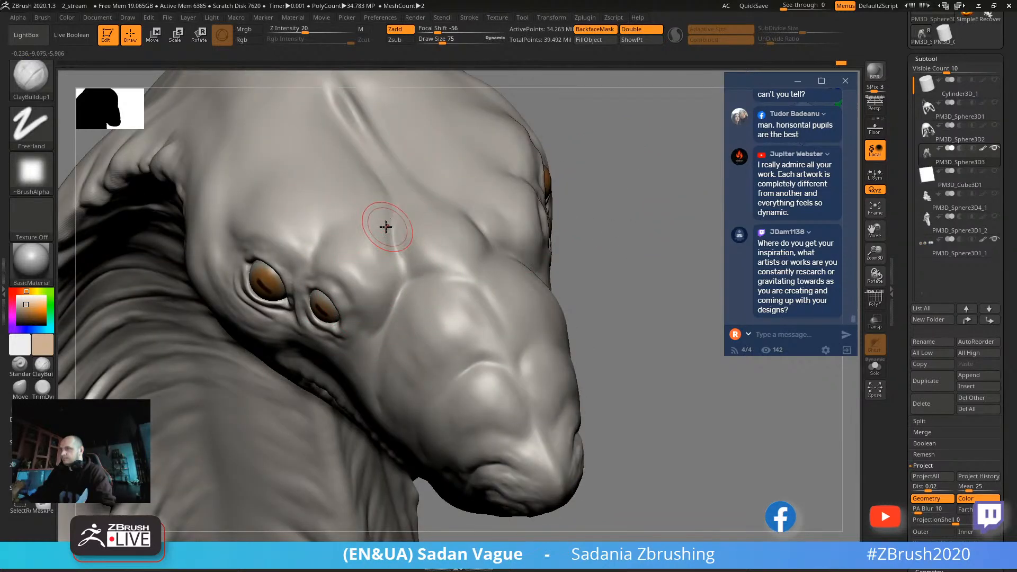
drag(413, 304, 530, 209)
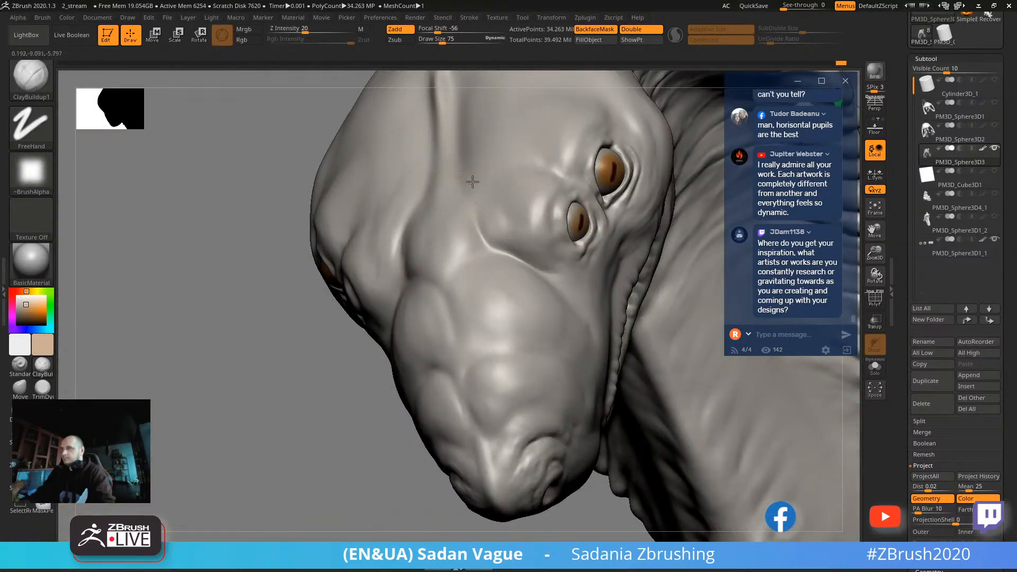
drag(469, 201, 505, 235)
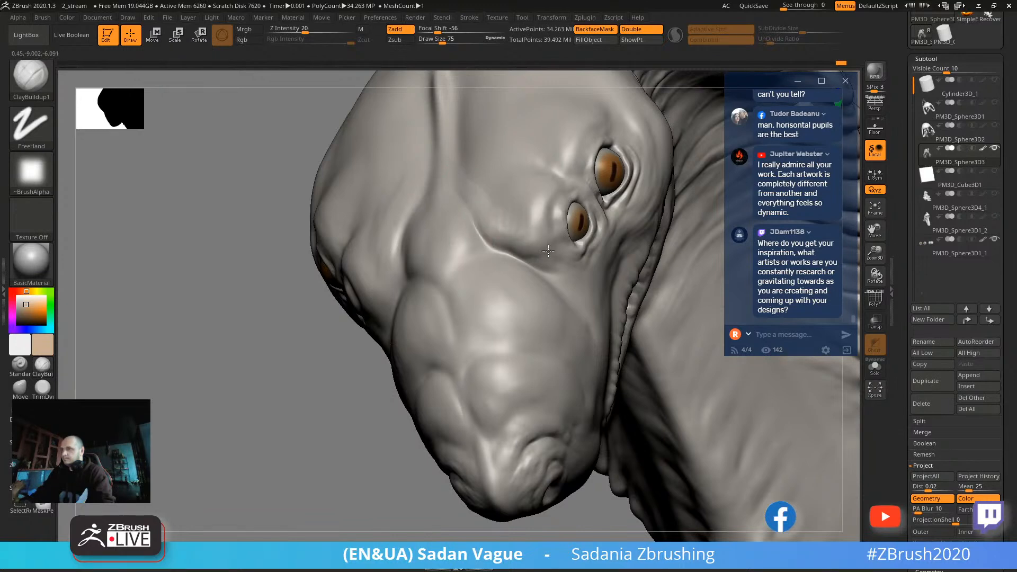
right_drag(548, 251, 370, 262)
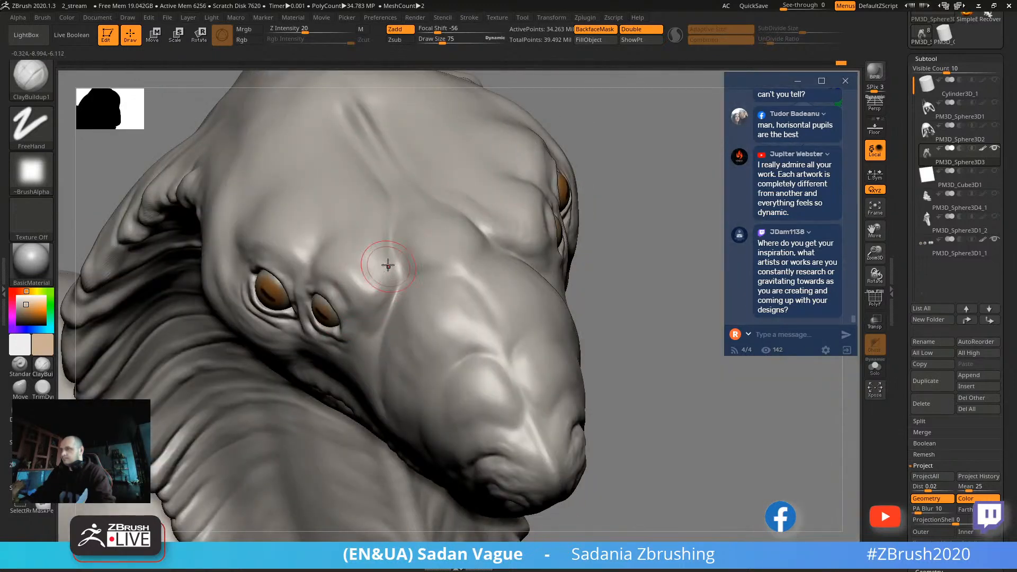
drag(387, 265, 383, 301)
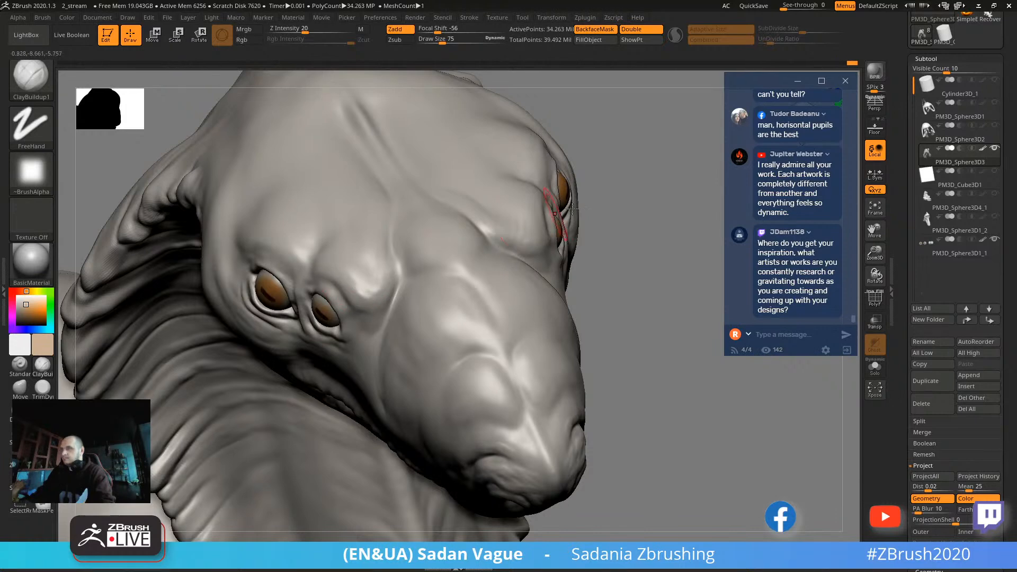
drag(520, 233, 531, 225)
Sculpt fine wrinkles above the nostrils on the snout tip with ClayBuildup at size 29.
right_drag(540, 228, 537, 255)
right_drag(470, 274, 474, 312)
key(s)
drag(492, 318, 484, 319)
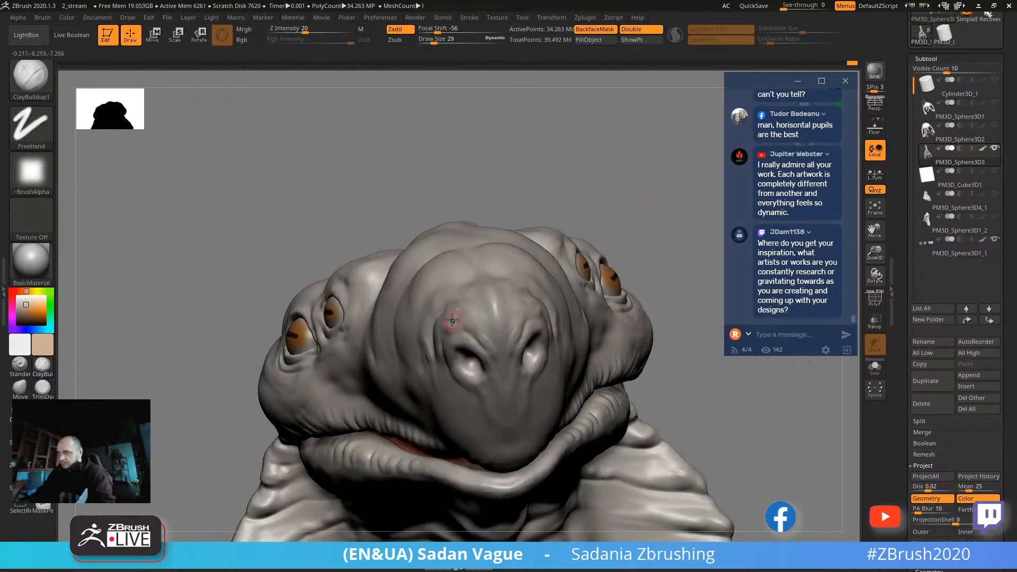
right_drag(618, 191, 465, 234)
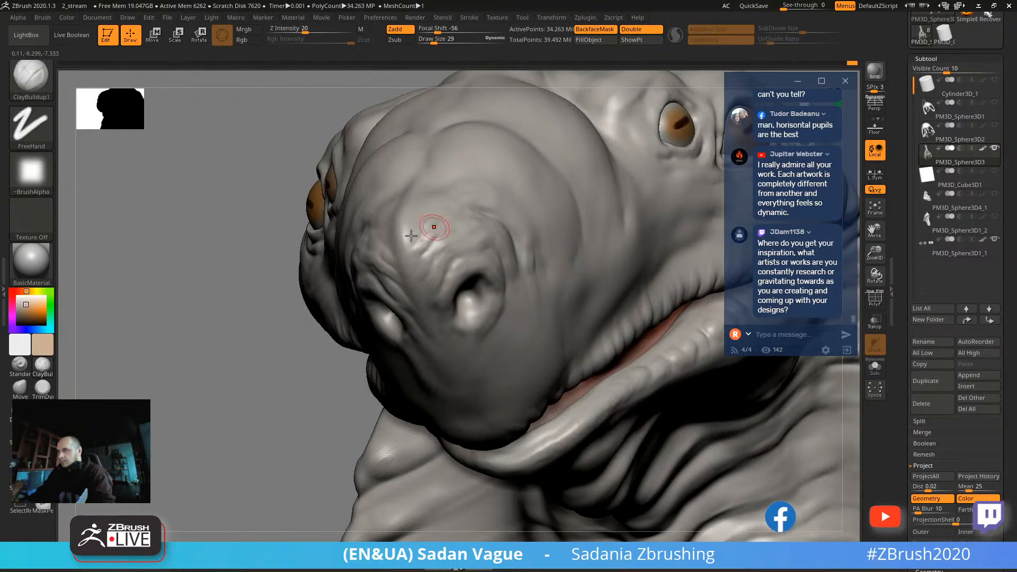
right_drag(434, 225, 365, 260)
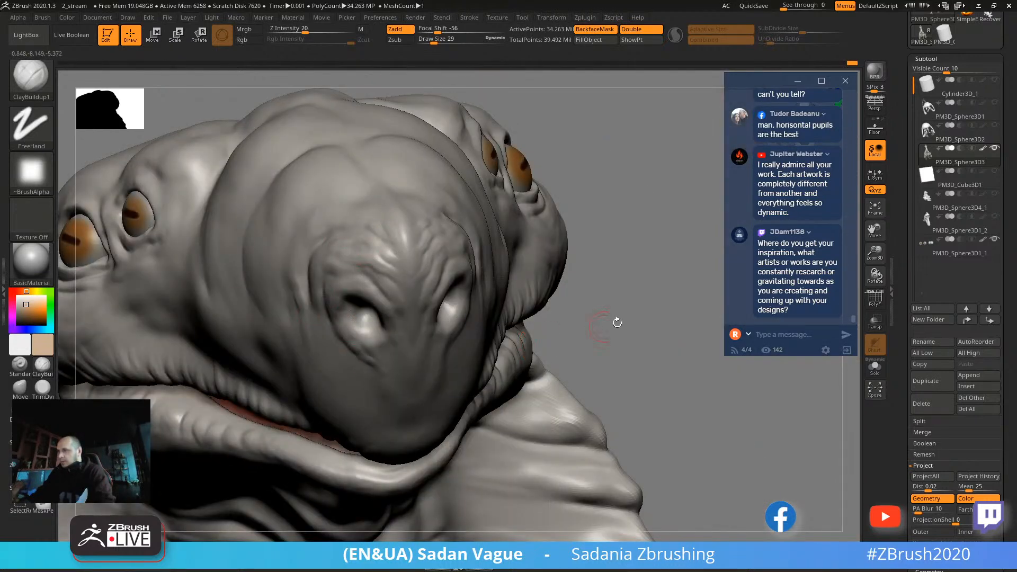
Sculpt small wrinkles inside, between and beneath both nostrils with ClayBuildup at size 29.
right_drag(615, 322, 375, 331)
drag(368, 335, 361, 318)
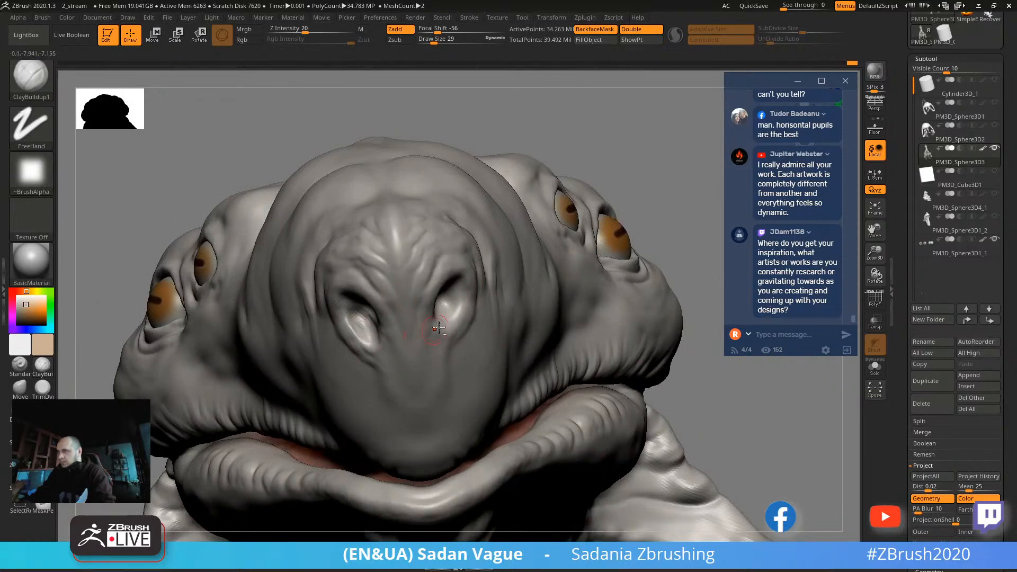
mouse_move(440, 327)
mouse_down()
mouse_move(453, 297)
mouse_move(444, 318)
mouse_up()
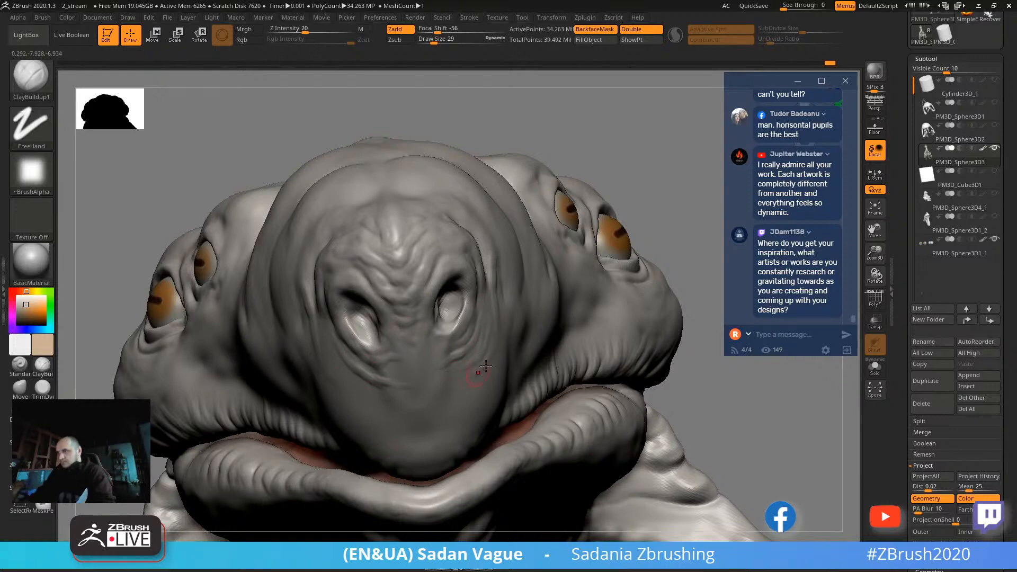
Sculpt slanted skin folds from the nostrils down the snout sides to the upper lip with ClayBuildup at size 41.
mouse_move(689, 175)
mouse_down()
mouse_move(668, 167)
mouse_move(351, 367)
mouse_move(369, 378)
mouse_up()
key(s)
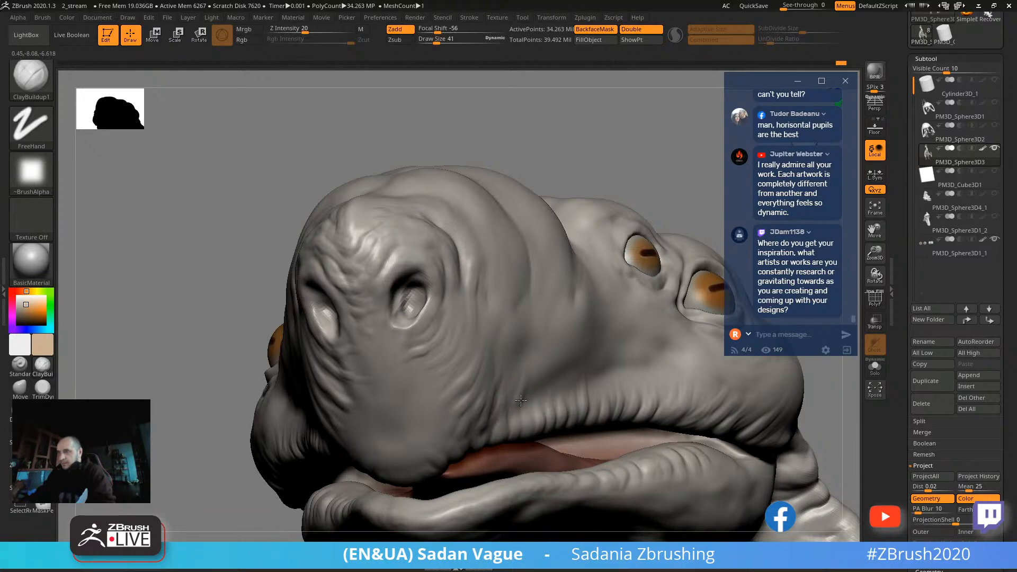
drag(191, 454, 402, 388)
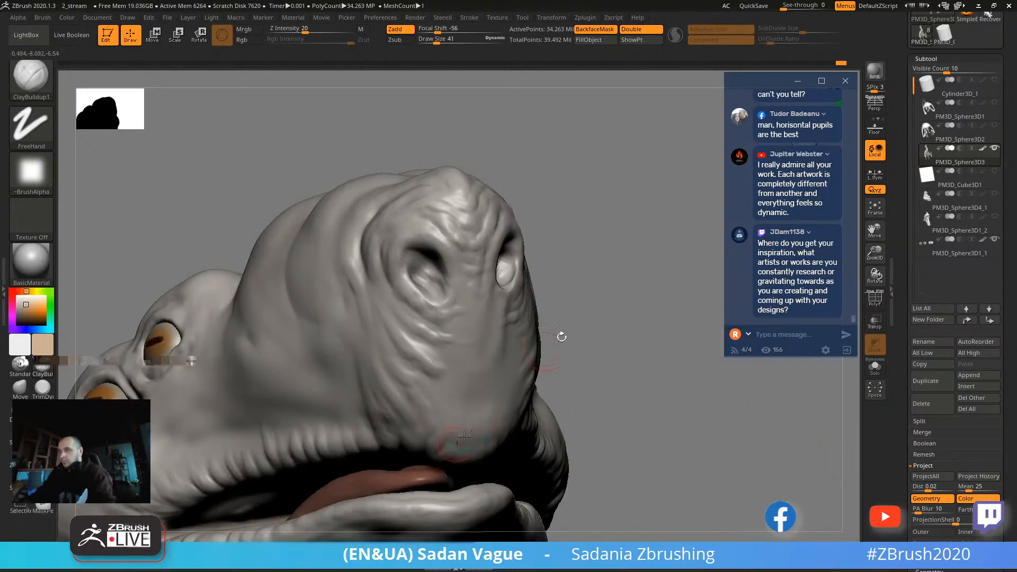
Sculpt fine curved wrinkles across the front of the snout, from beneath the nostrils towards the upper lip, with ClayBuildup at size 34.
drag(560, 335, 440, 369)
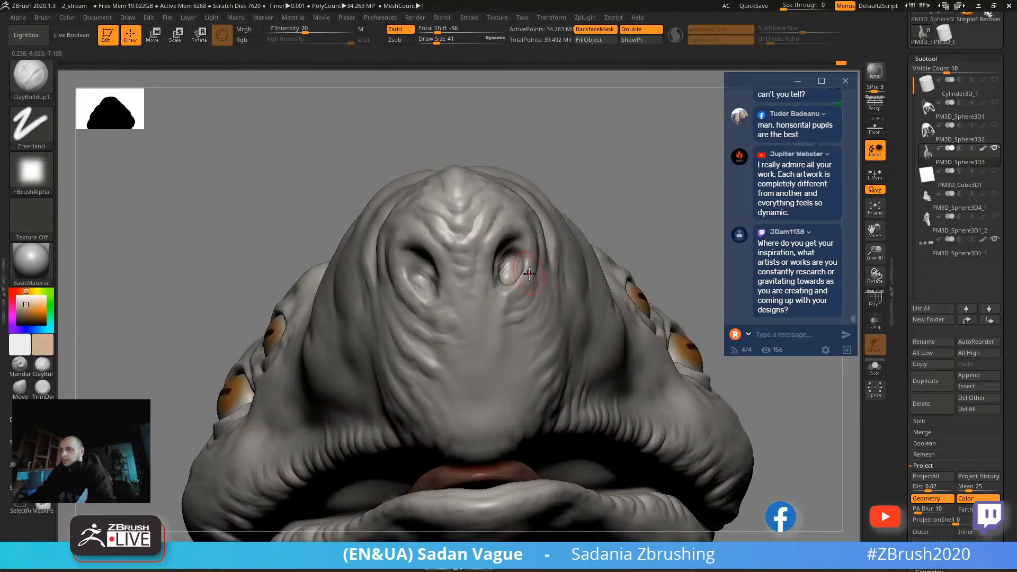
key(s)
drag(529, 273, 523, 284)
key(s)
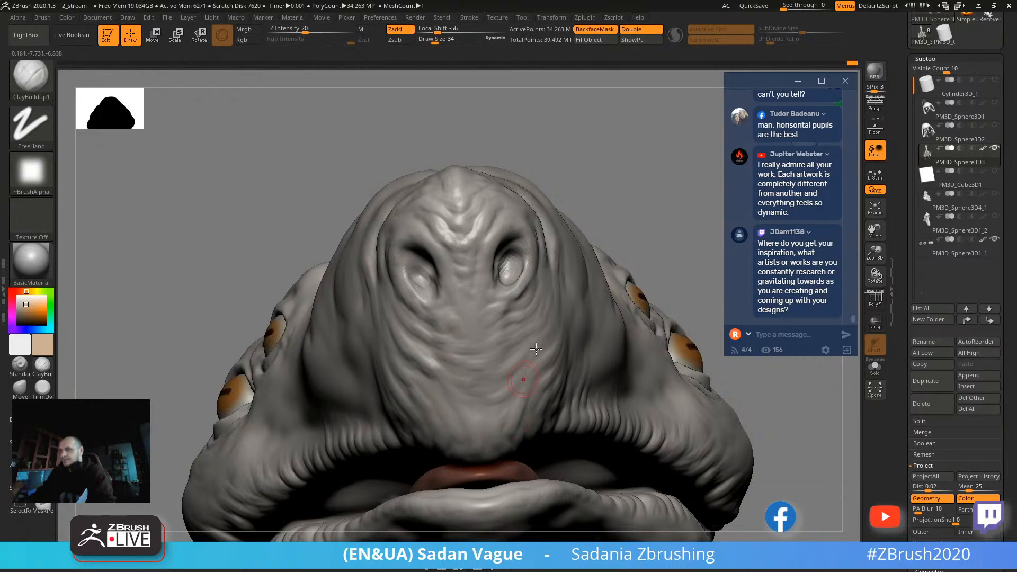
mouse_move(606, 160)
mouse_down()
mouse_move(638, 136)
mouse_move(404, 374)
mouse_up()
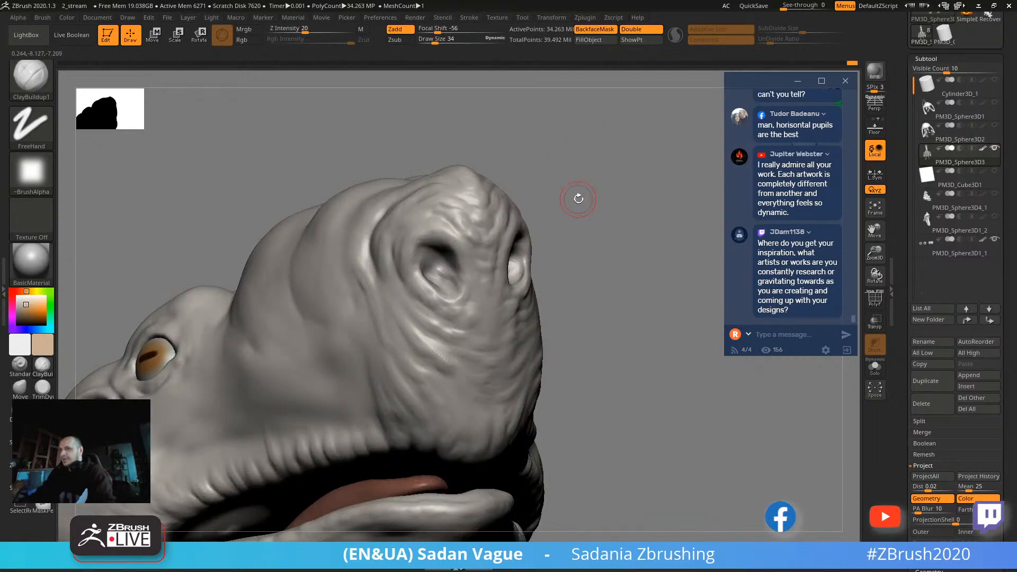
mouse_move(590, 188)
alt+mouse_down()
mouse_move(612, 198)
mouse_move(614, 241)
alt+mouse_up()
drag(321, 196, 353, 296)
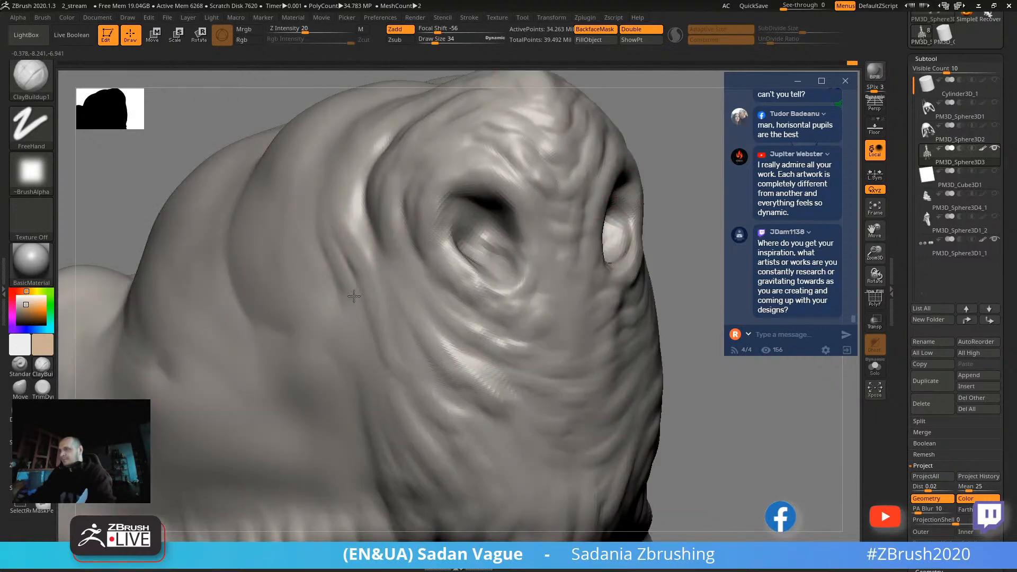
mouse_move(646, 243)
mouse_down()
mouse_move(653, 167)
mouse_move(630, 125)
mouse_up()
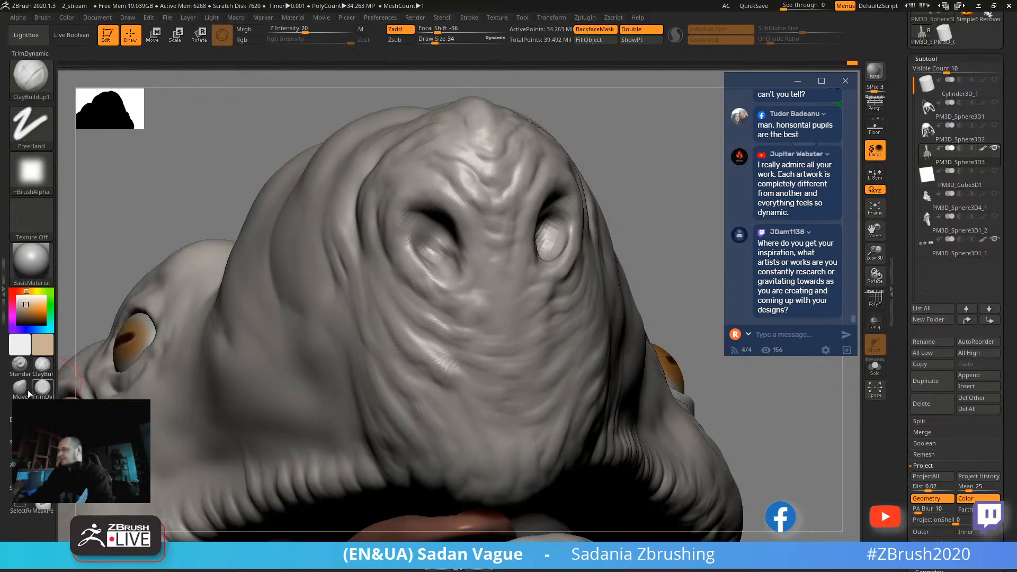
Cut sharp creases between the wrinkles around and beneath the nostrils, down to the upper lip, with DamStandard at size 34.
click(21, 411)
drag(454, 344, 442, 342)
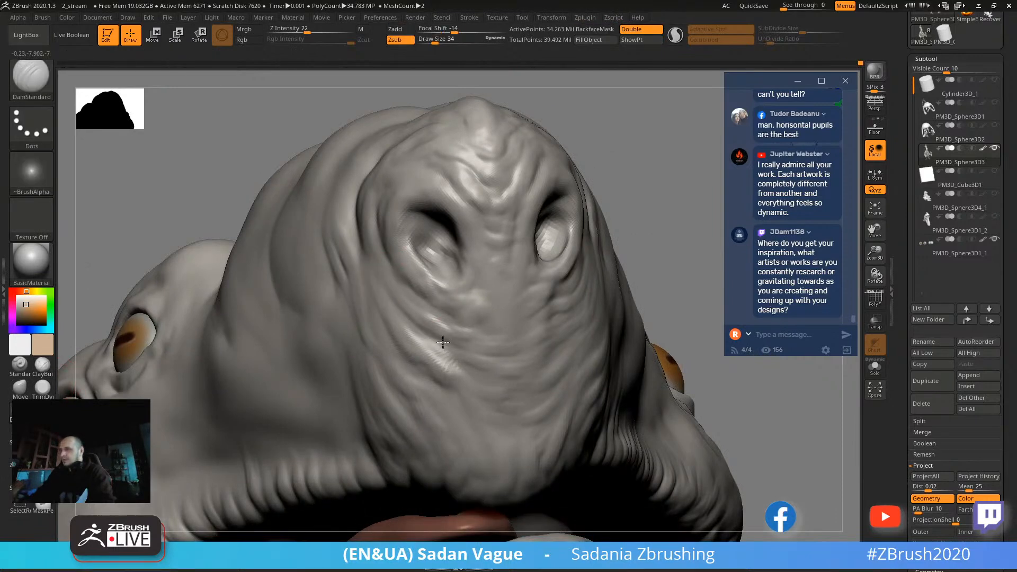
drag(656, 209, 630, 223)
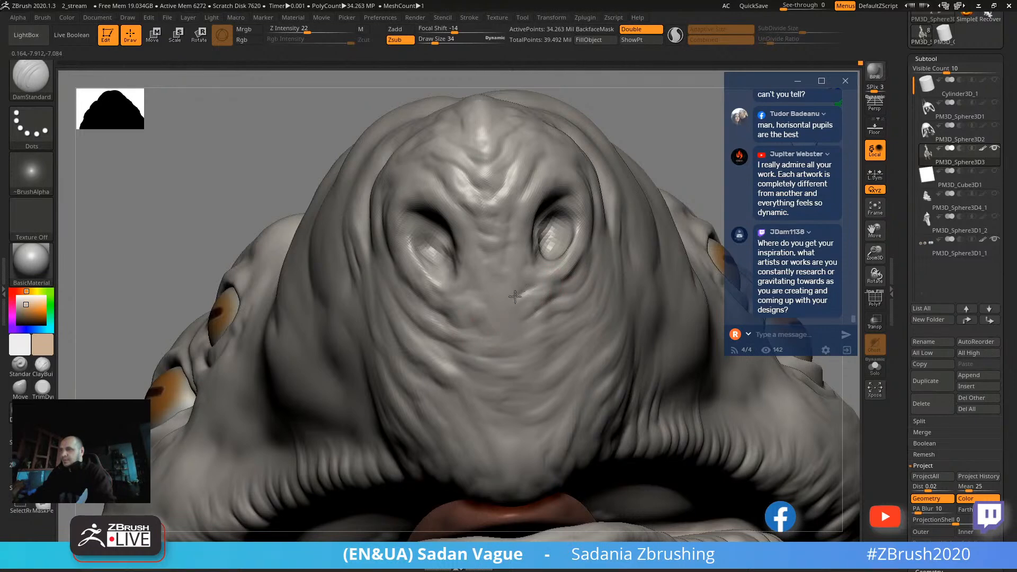
drag(661, 134, 584, 121)
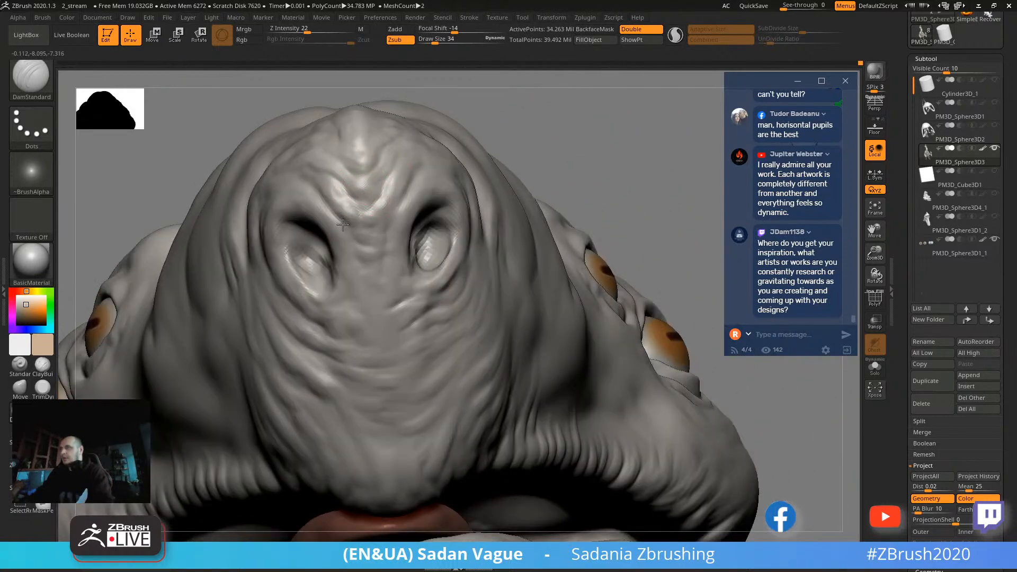
key(shift+d)
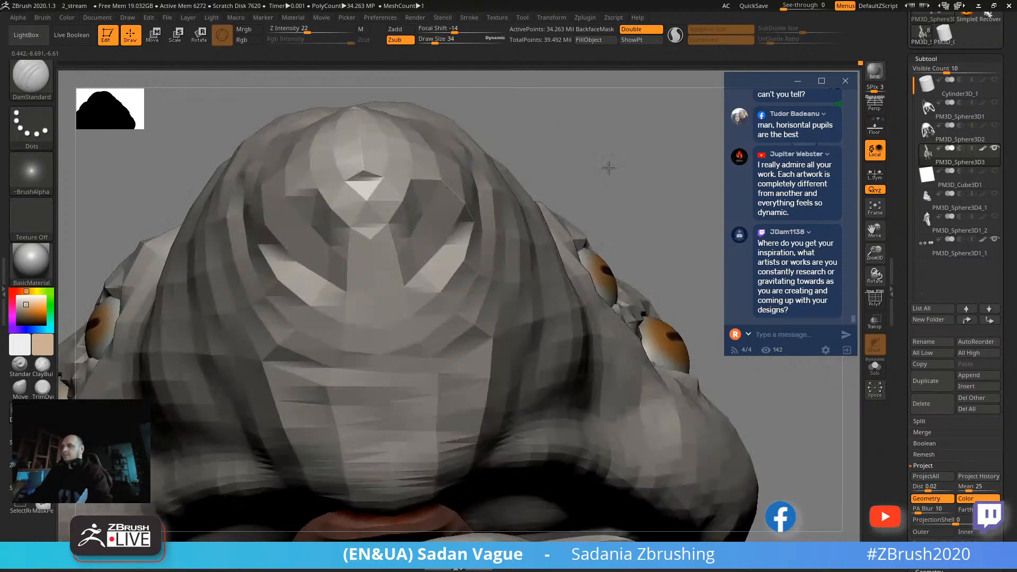
drag(609, 168, 479, 294)
key(d)
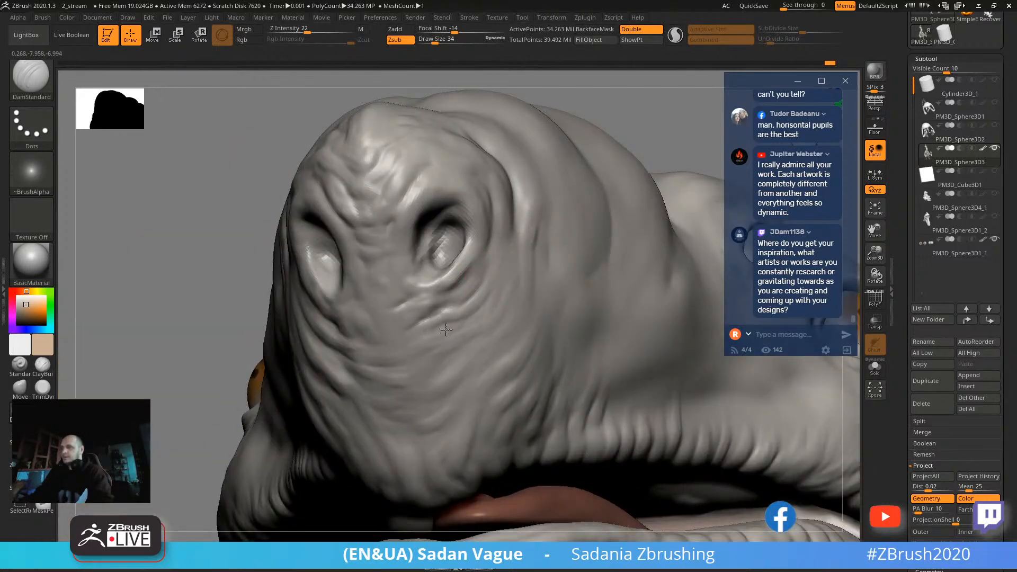
key(shift+d)
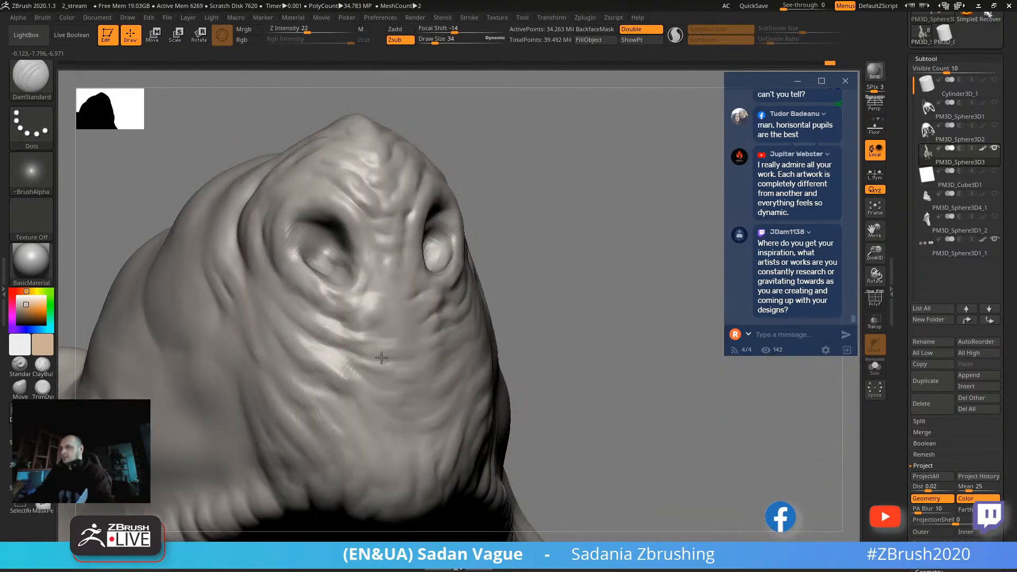
right_drag(382, 360, 424, 360)
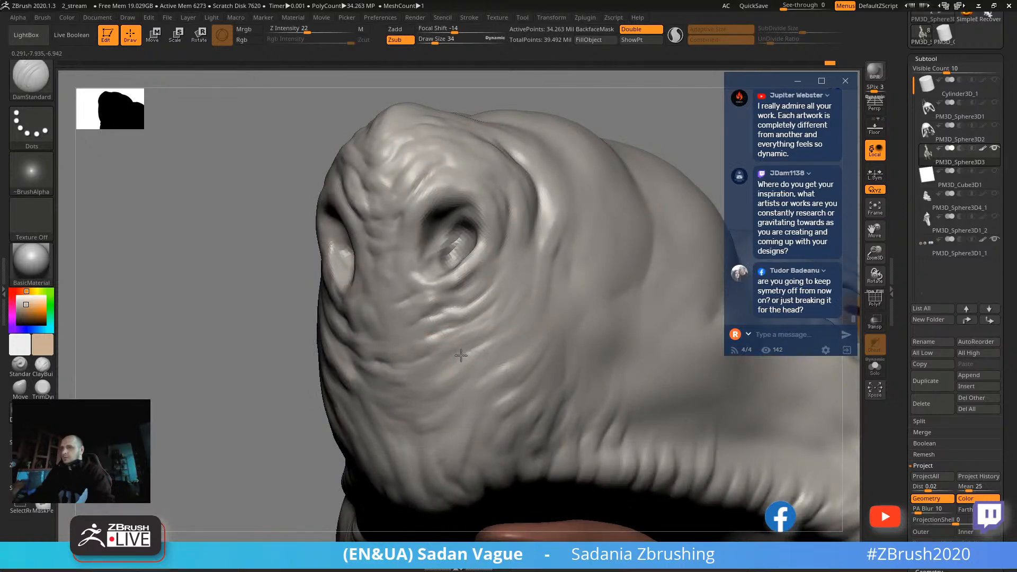
mouse_move(268, 415)
right_down()
mouse_move(227, 370)
mouse_move(235, 384)
mouse_move(380, 250)
right_up()
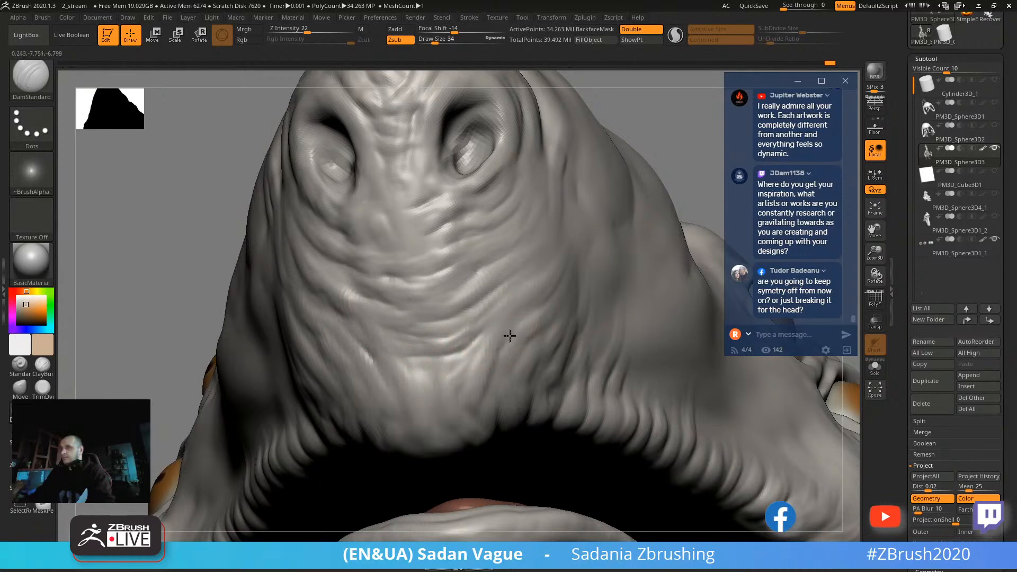
Refine the wrinkle forms above the nostrils on the snout tip with the Standard brush at size 34.
key(f)
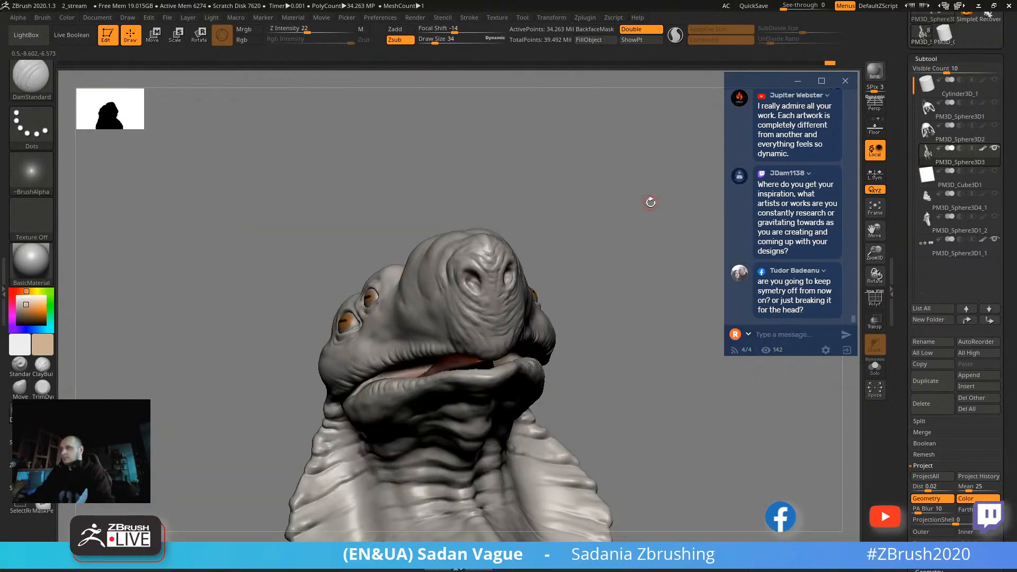
mouse_move(649, 199)
mouse_down()
mouse_move(646, 220)
mouse_move(647, 170)
mouse_move(665, 186)
mouse_move(681, 159)
mouse_move(645, 179)
mouse_move(652, 154)
mouse_move(647, 173)
mouse_move(667, 225)
mouse_move(681, 168)
mouse_move(668, 142)
mouse_move(283, 228)
mouse_up()
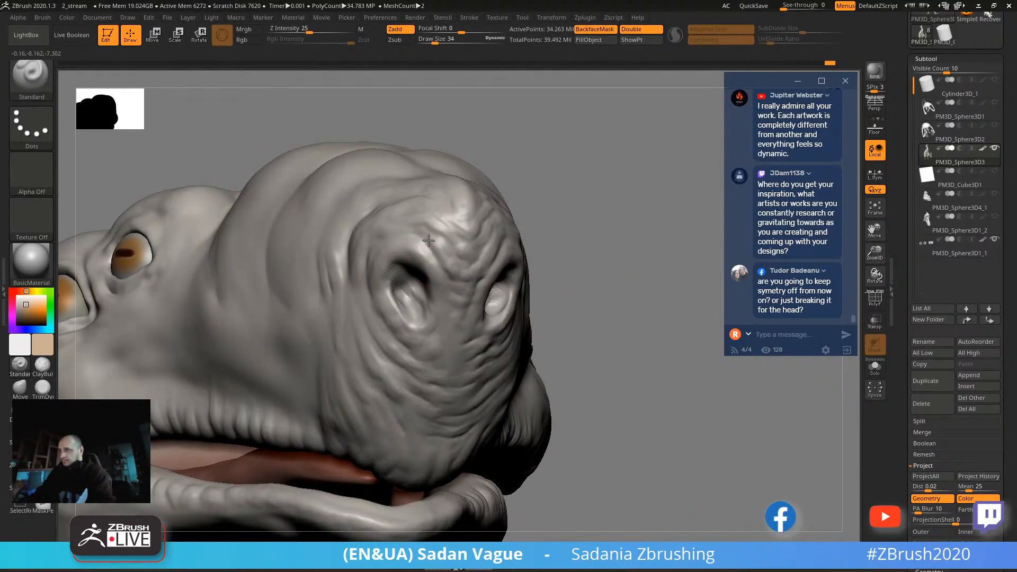
mouse_move(542, 256)
shift+mouse_down()
mouse_move(405, 143)
mouse_move(595, 388)
mouse_move(540, 211)
mouse_move(500, 242)
shift+mouse_up()
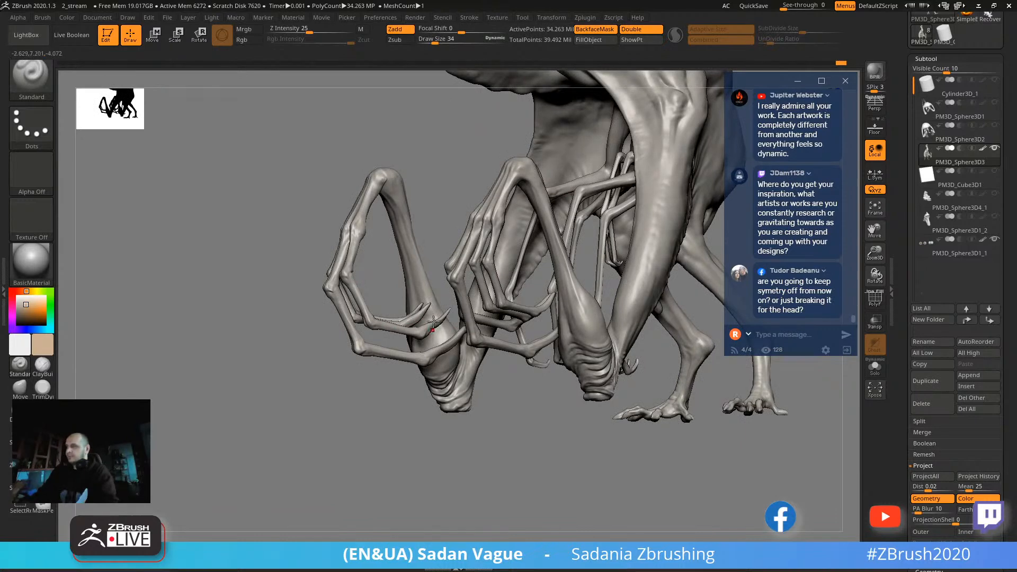
Check the limbs and body from several sides and adjust the broad shape of the upper back with the Move brush at size 1000.
drag(363, 402, 340, 408)
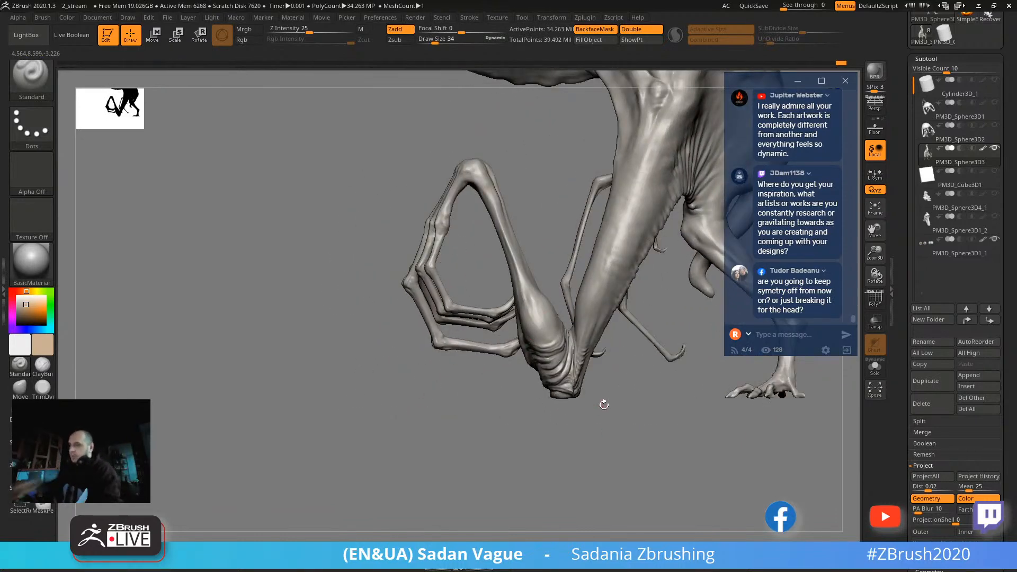
drag(634, 422, 425, 382)
mouse_move(597, 265)
mouse_down()
mouse_move(688, 230)
mouse_move(594, 190)
mouse_move(548, 186)
mouse_up()
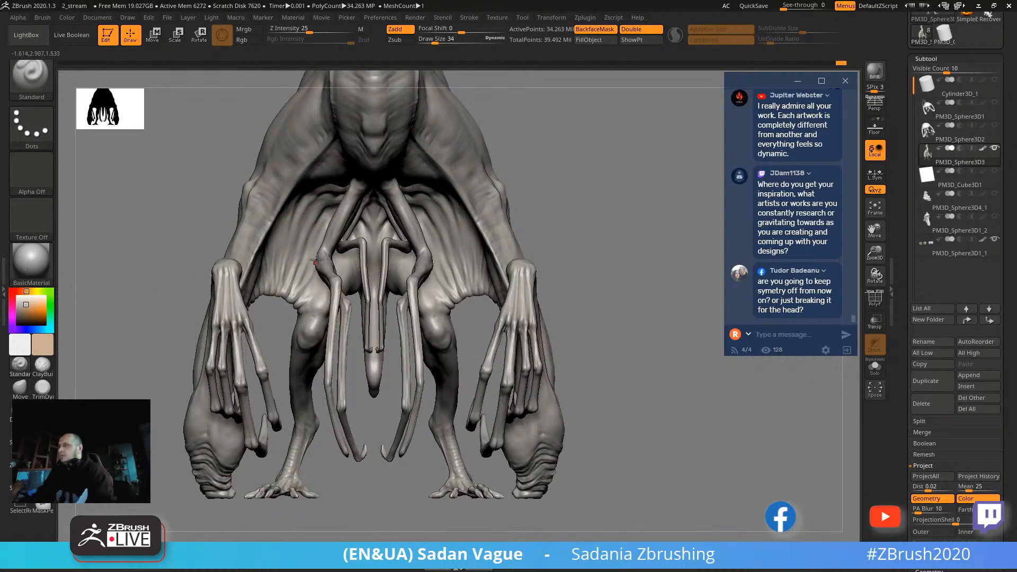
right_drag(316, 260, 328, 230)
mouse_move(579, 127)
mouse_down()
mouse_move(547, 129)
mouse_move(398, 241)
mouse_up()
mouse_move(498, 255)
mouse_down()
mouse_move(653, 234)
mouse_move(672, 208)
mouse_move(640, 170)
mouse_move(638, 277)
mouse_move(598, 255)
mouse_move(480, 227)
mouse_move(361, 246)
mouse_up()
click(20, 387)
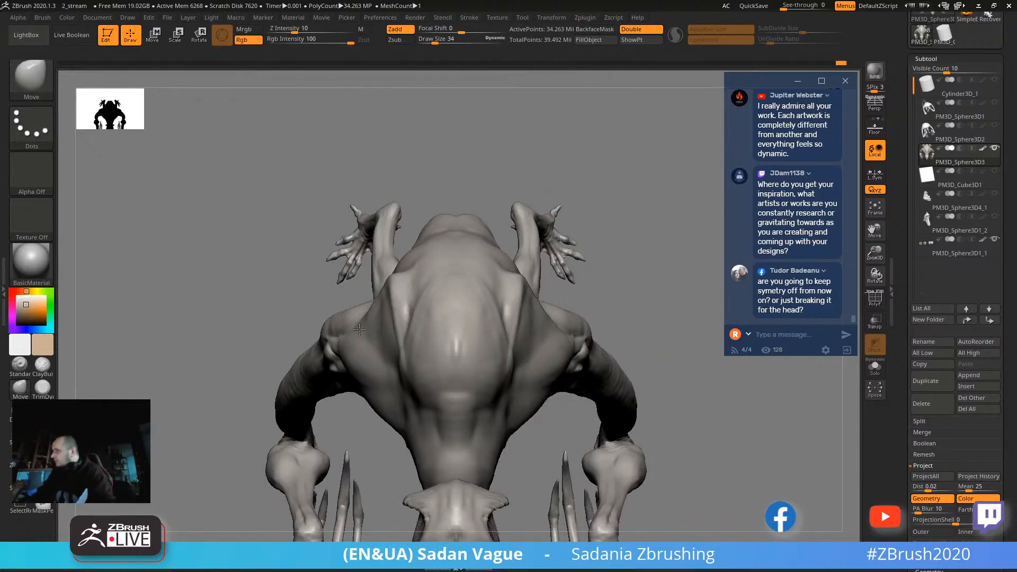
key(s)
drag(461, 302, 480, 302)
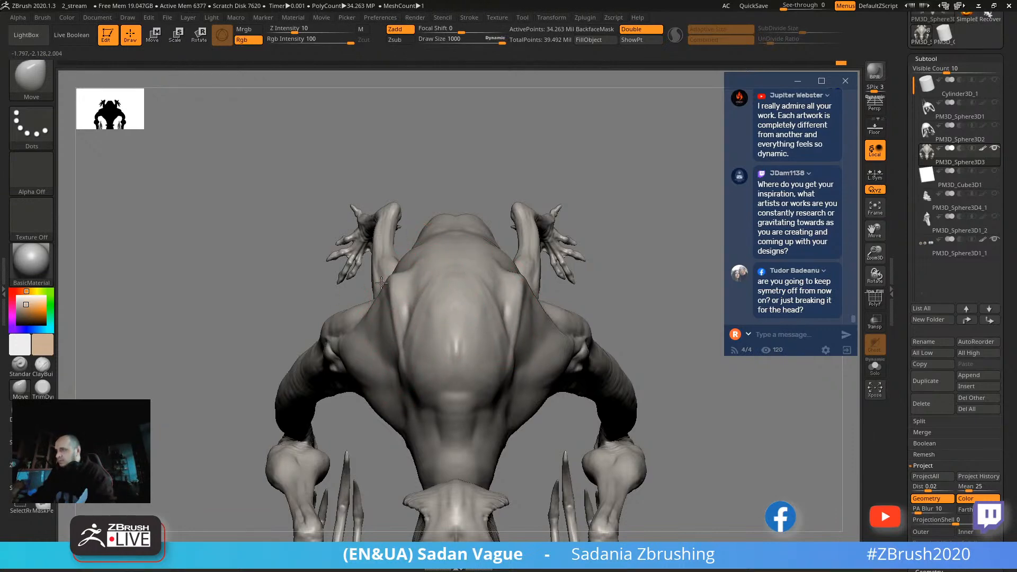
drag(323, 283, 597, 171)
mouse_move(596, 253)
mouse_down()
mouse_move(331, 273)
mouse_move(634, 177)
mouse_move(625, 177)
mouse_up()
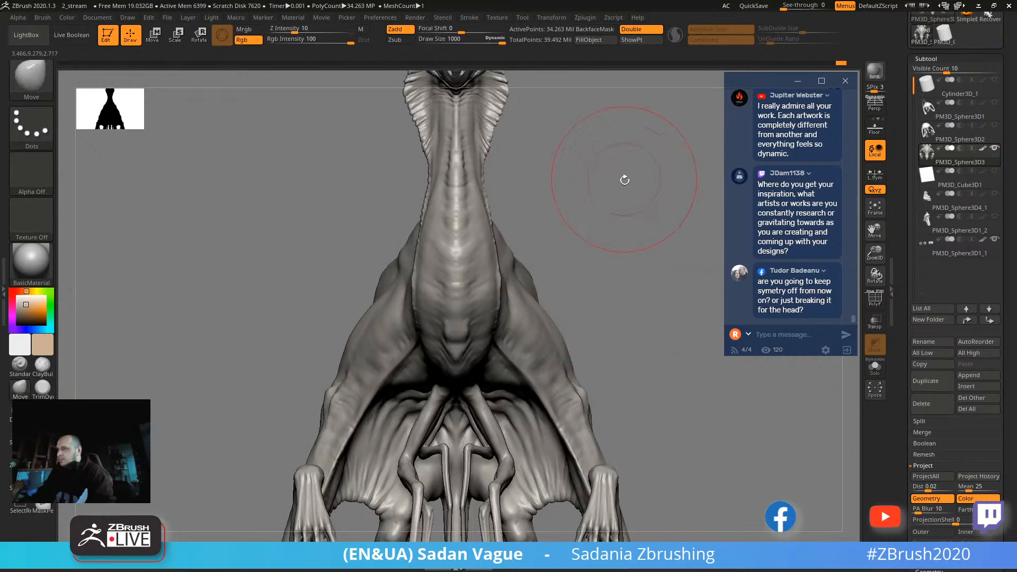
drag(631, 213, 655, 239)
Adjust the hump and shoulder shapes with the Move brush at size 598, undoing an unwanted change.
key(s)
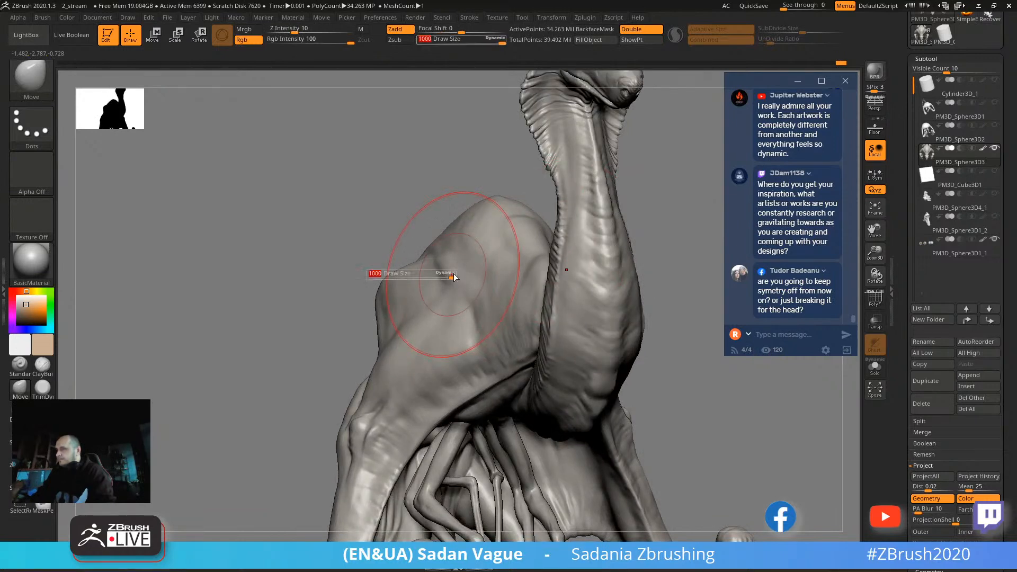
drag(454, 277, 443, 277)
mouse_move(312, 269)
mouse_down()
mouse_move(368, 266)
mouse_move(422, 199)
mouse_up()
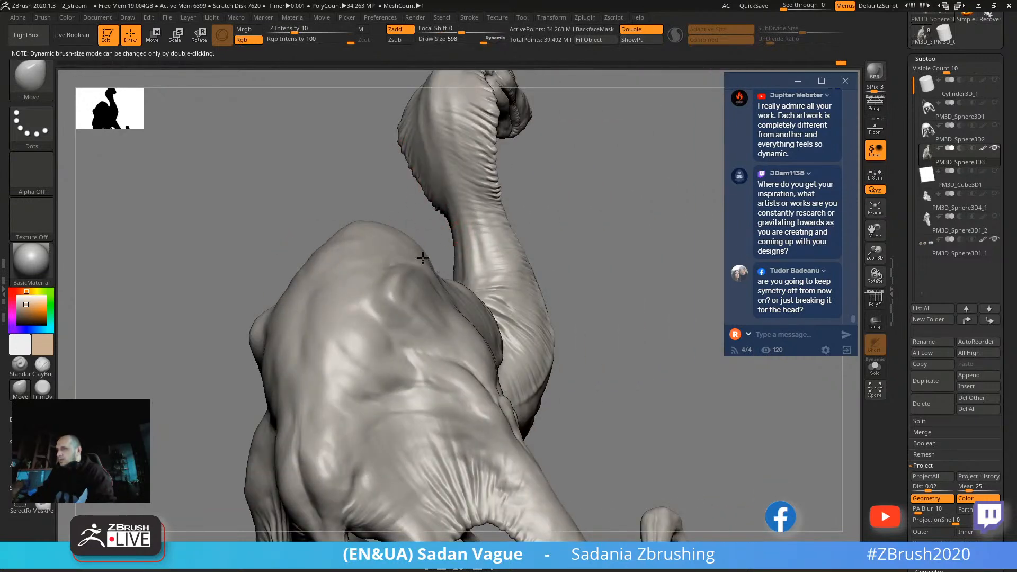
key(ctrl+z)
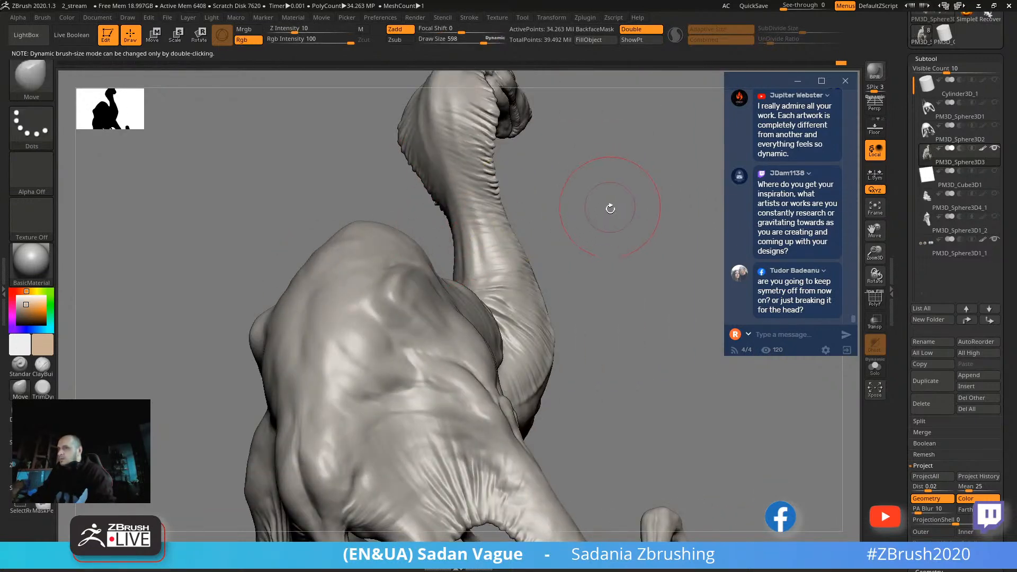
drag(605, 223, 579, 317)
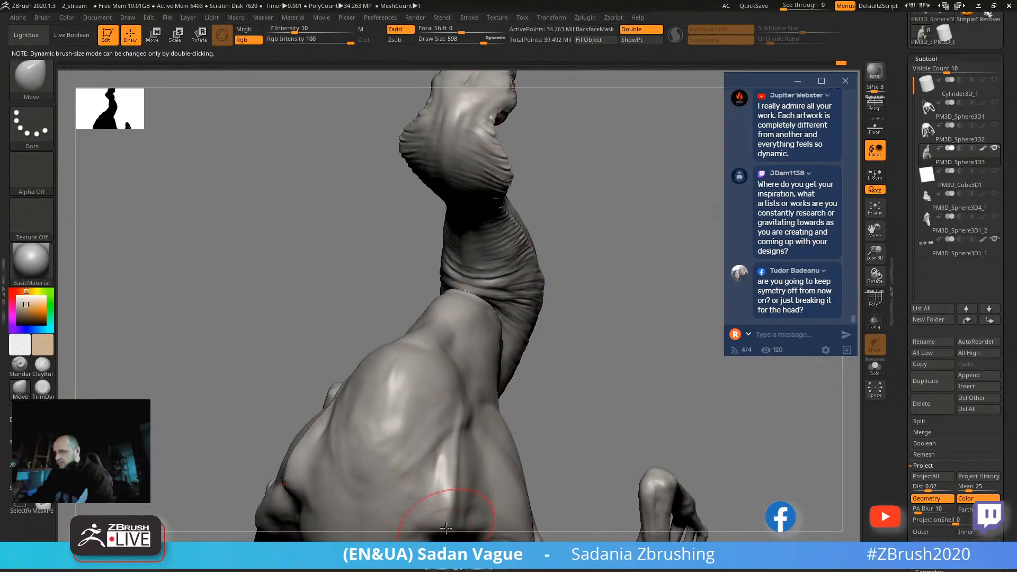
drag(589, 442, 477, 295)
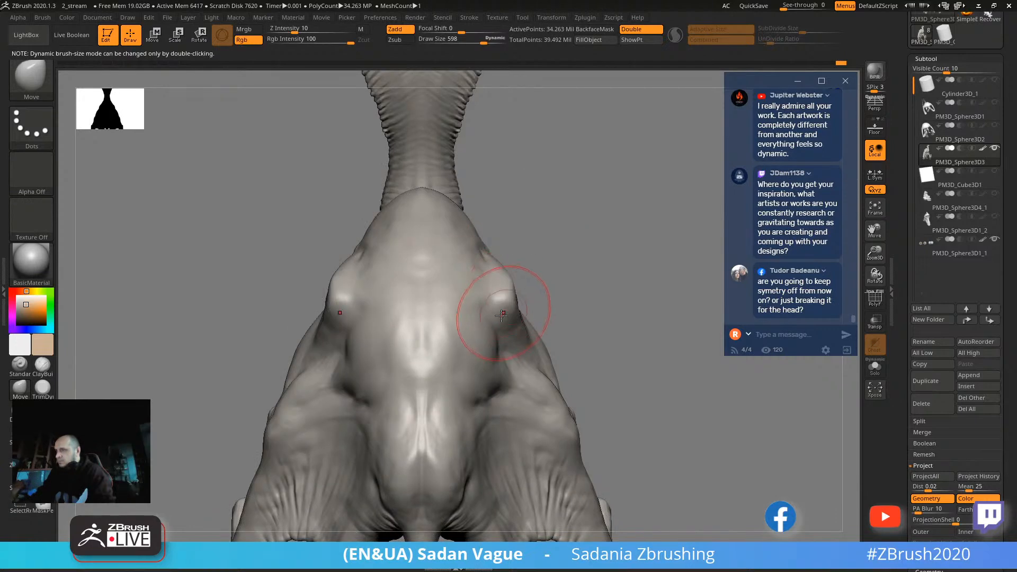
mouse_move(570, 286)
mouse_down()
mouse_move(504, 311)
mouse_move(515, 323)
mouse_move(505, 333)
mouse_move(508, 321)
mouse_move(424, 229)
mouse_move(514, 287)
mouse_move(472, 232)
mouse_up()
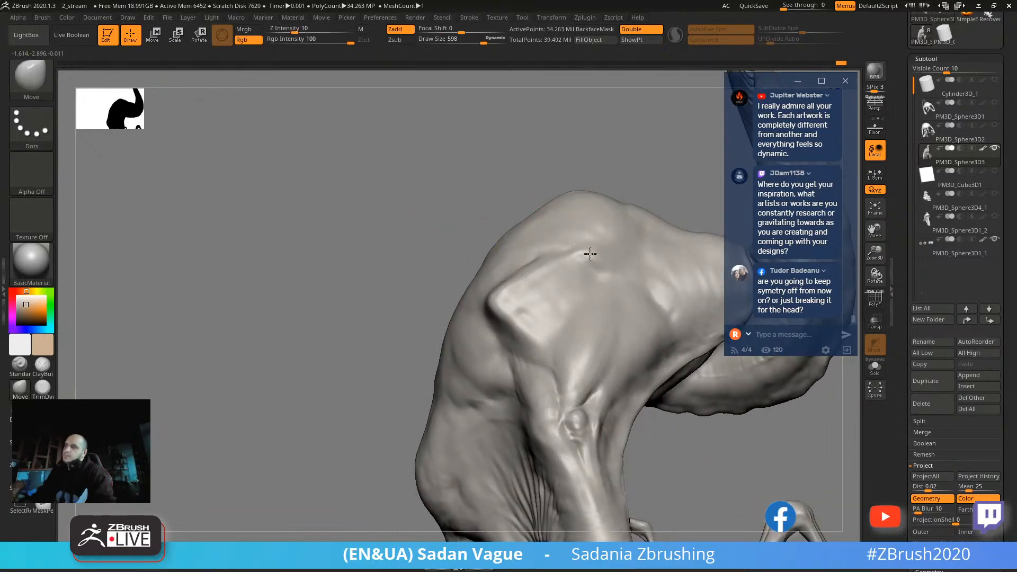
Adjust the front silhouette of the neck and chest with the Move brush at size 598.
mouse_move(615, 170)
mouse_down()
mouse_move(597, 152)
mouse_move(288, 256)
mouse_move(381, 342)
mouse_up()
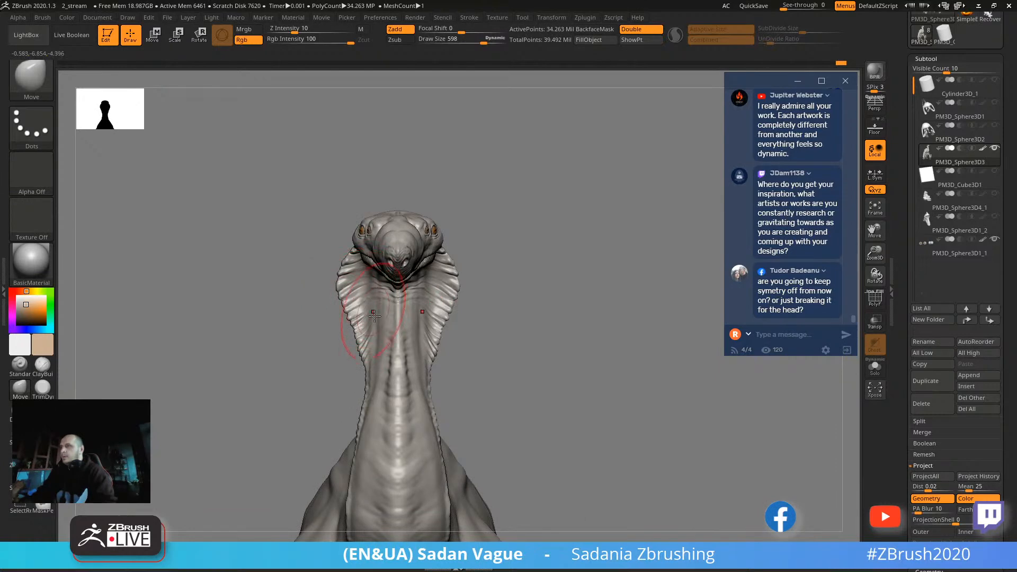
alt+drag(532, 326, 594, 167)
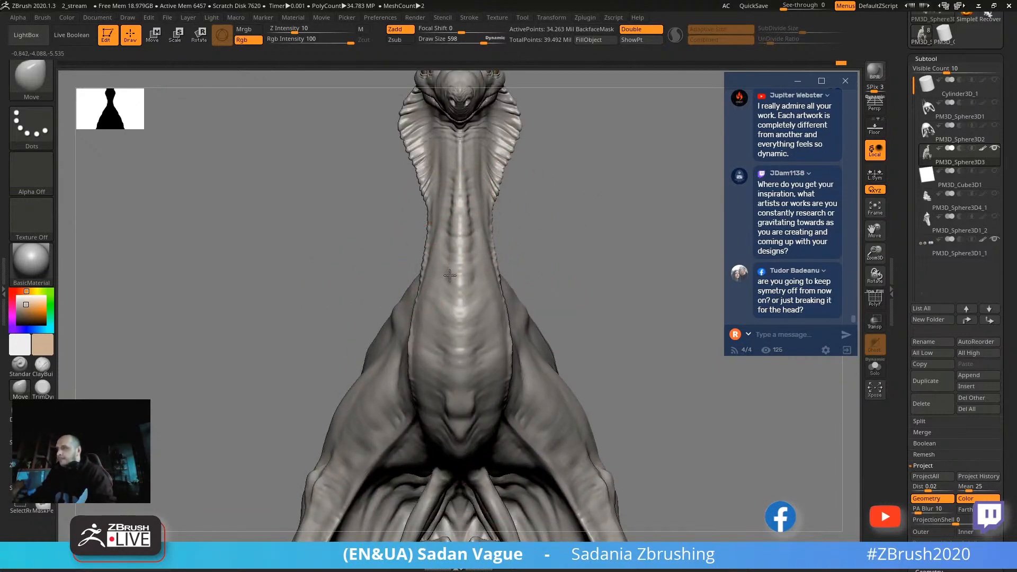
drag(563, 245, 482, 273)
mouse_move(545, 215)
mouse_down()
mouse_move(612, 262)
mouse_move(574, 265)
mouse_up()
Nudge the shape around the nostrils on the snout with the Move brush at size 21.
key(s)
drag(519, 291, 480, 291)
mouse_move(628, 155)
mouse_down()
mouse_move(598, 144)
mouse_move(635, 138)
mouse_move(587, 132)
mouse_up()
key(s)
drag(440, 290, 428, 290)
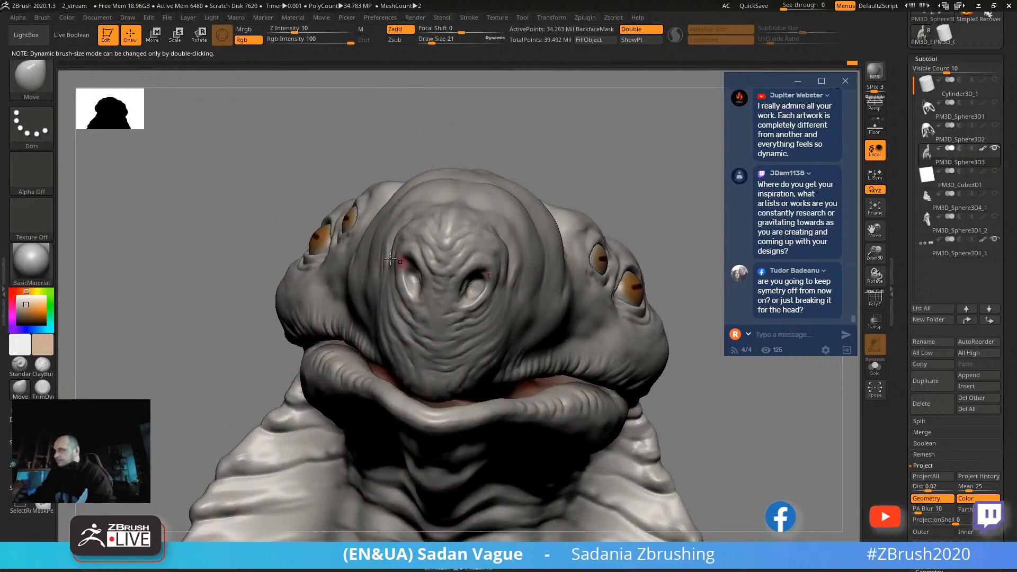
Build up additional wrinkles around the nostrils and along both sides of the snout tip with ClayBuildup at size 32.
click(42, 366)
drag(139, 329, 183, 315)
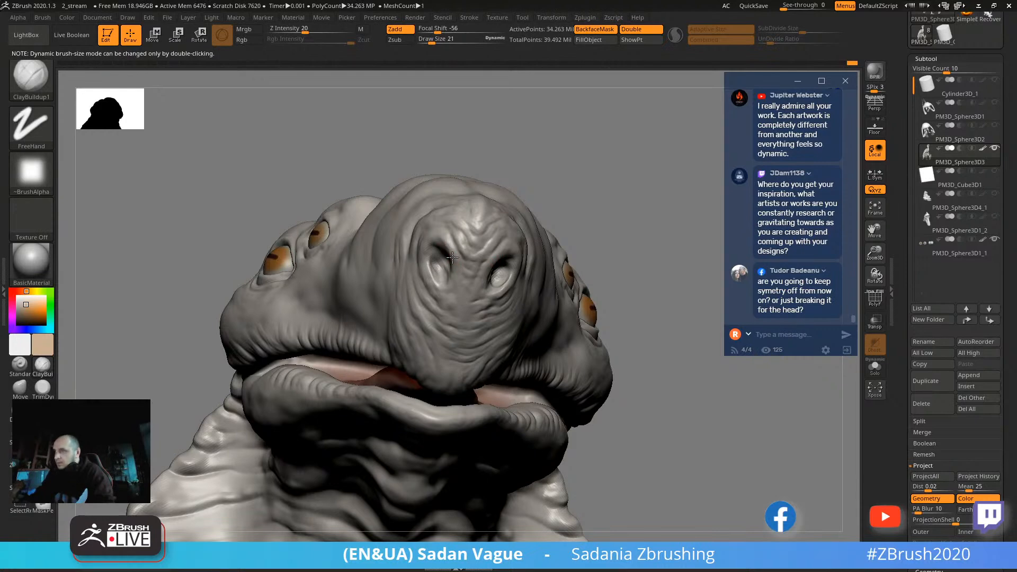
key(bracketright)
right_drag(458, 278, 491, 260)
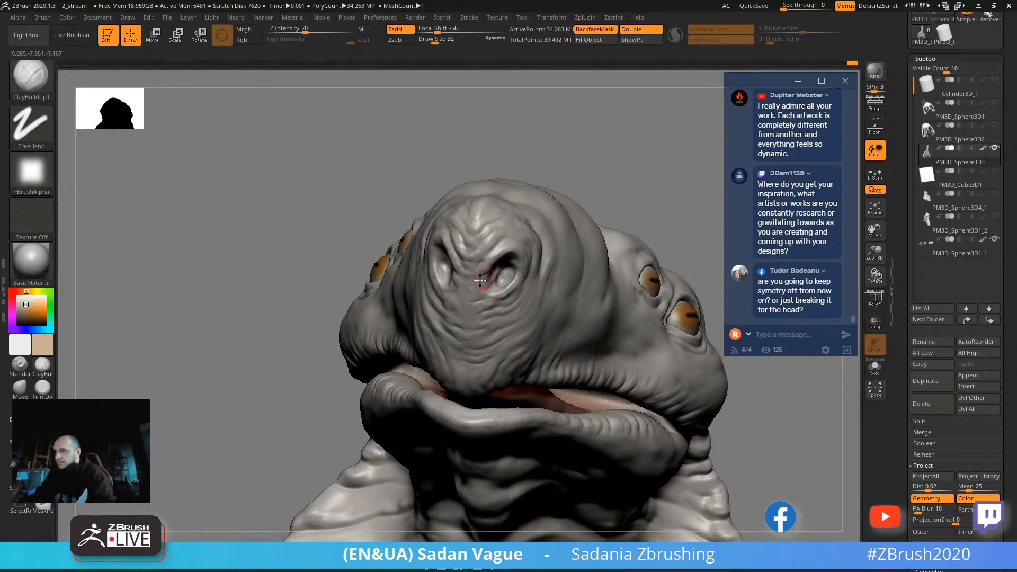
right_drag(550, 207, 447, 298)
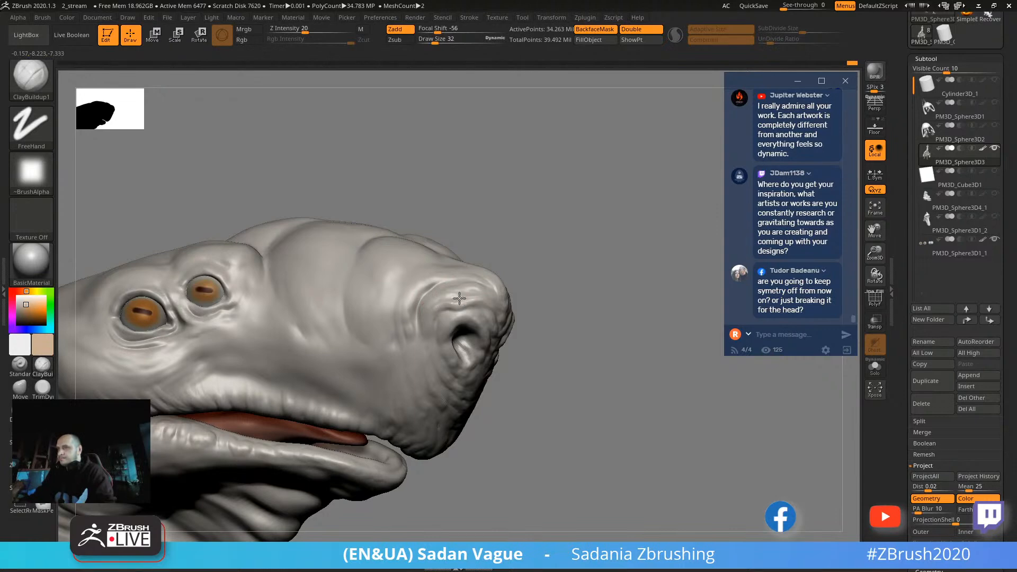
right_drag(572, 280, 484, 298)
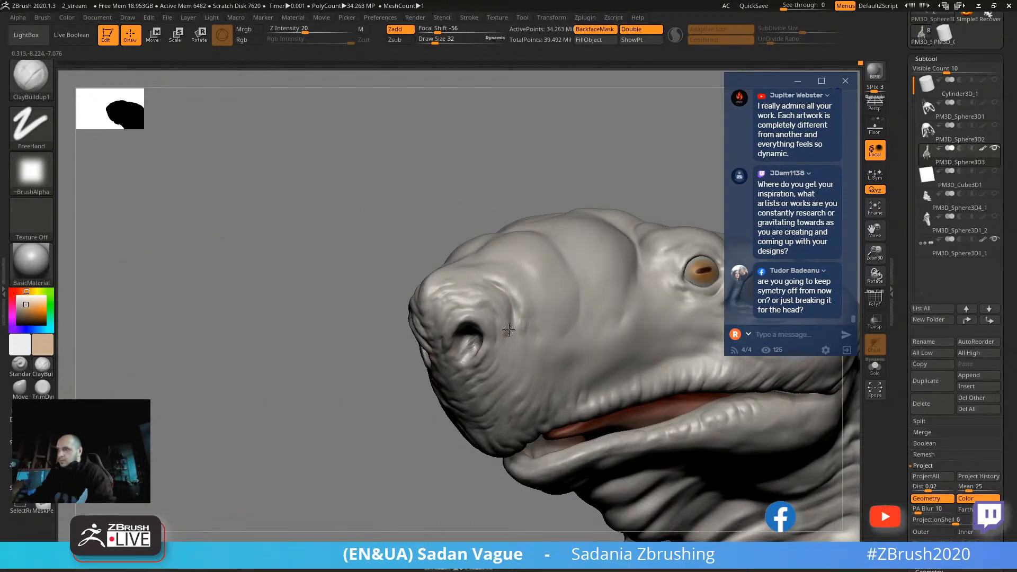
right_drag(502, 346, 422, 364)
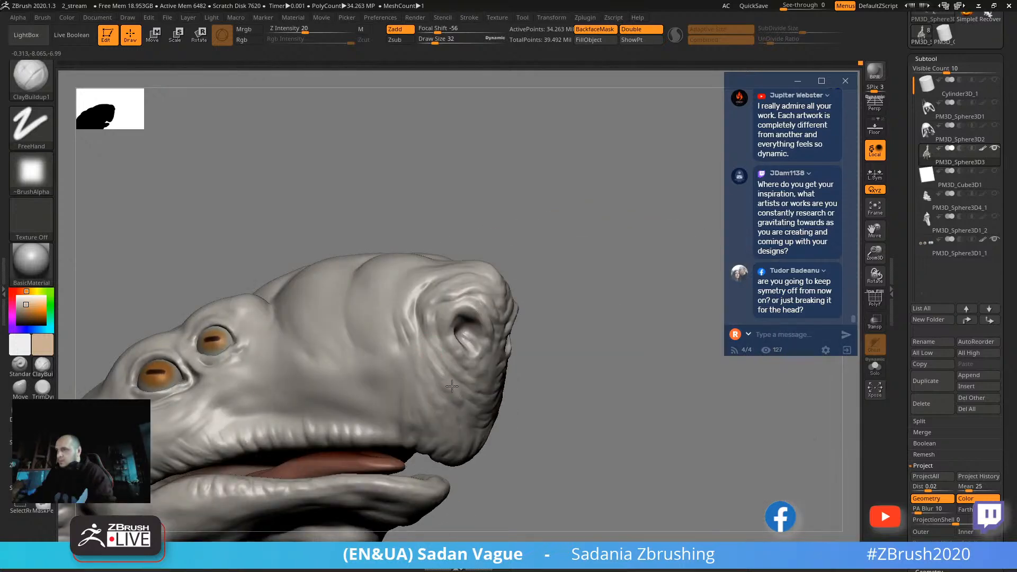
Build up soft skin folds on the side of the snout behind the nostril with ClayBuildup at size 75.
right_drag(540, 347, 397, 220)
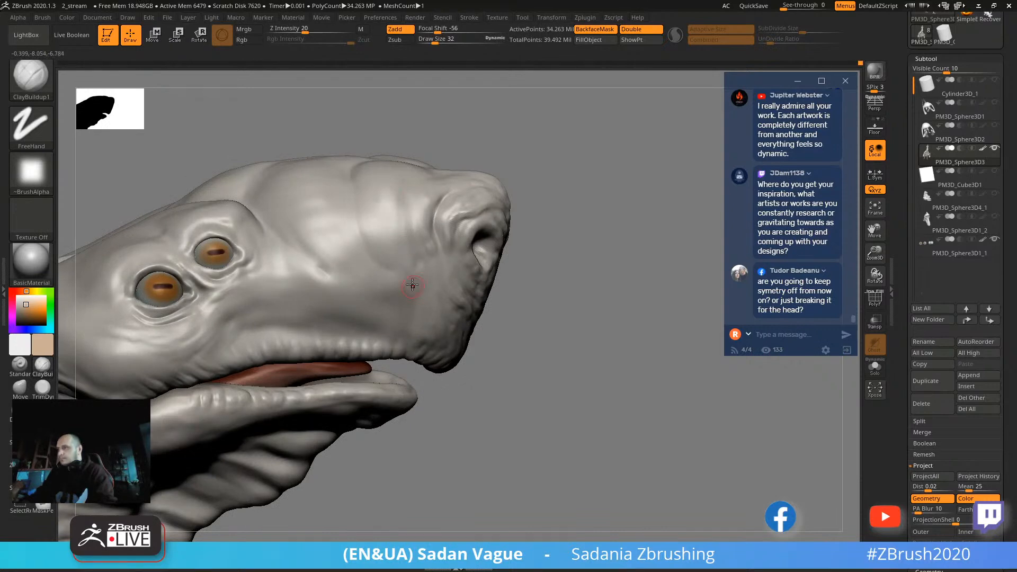
right_drag(405, 274, 501, 243)
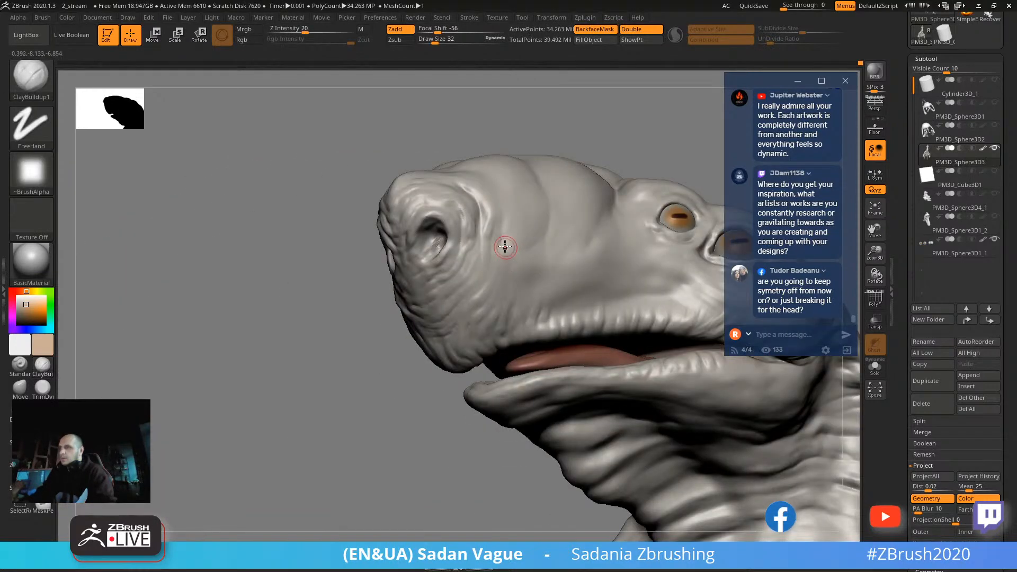
key(s)
mouse_move(510, 243)
mouse_down()
mouse_move(517, 218)
mouse_move(534, 228)
mouse_up()
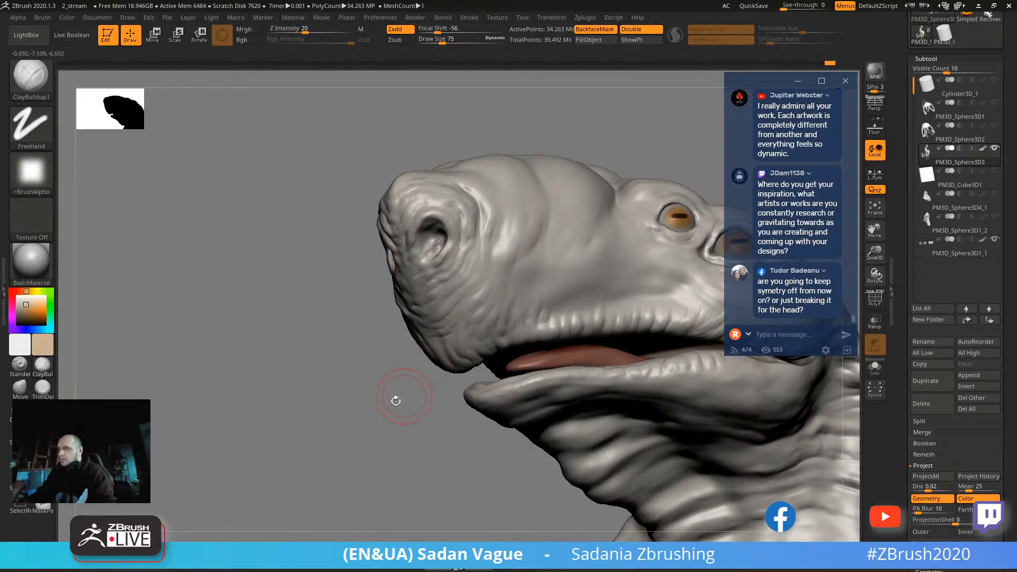
right_drag(396, 401, 255, 415)
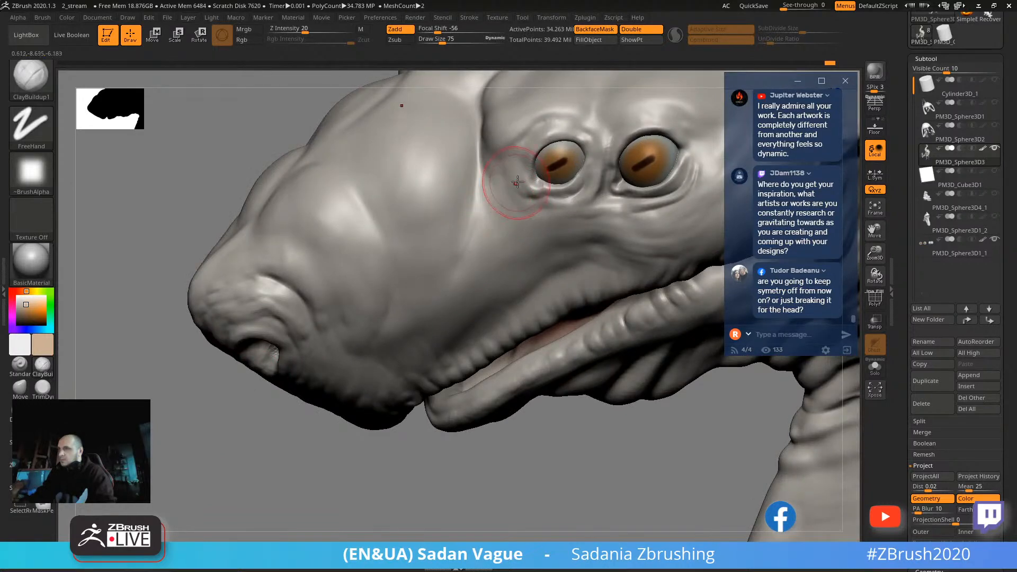
Carve fine wrinkles below and between the paired eyes with the DamStandard brush at size 20.
key(s)
drag(517, 183, 506, 185)
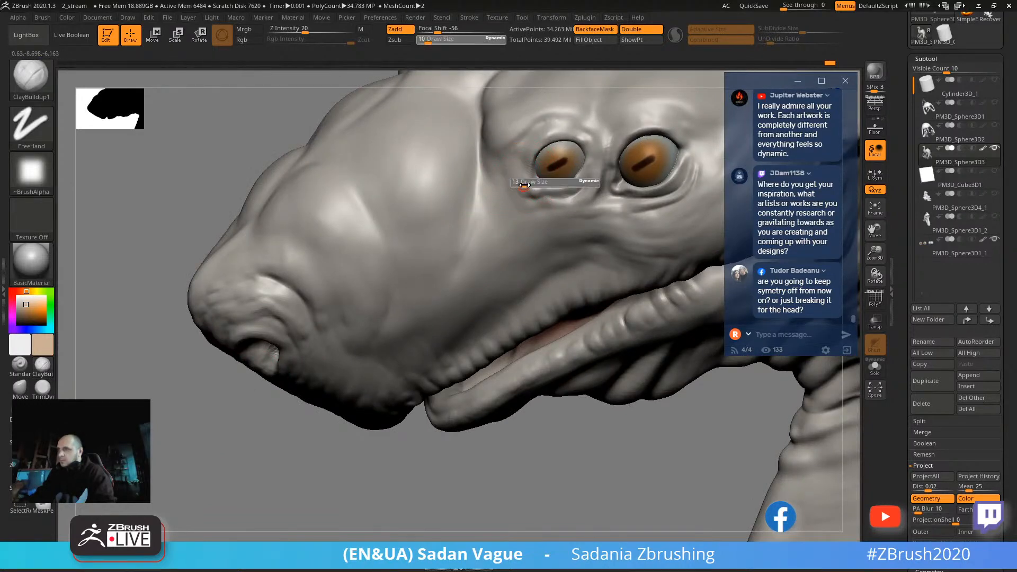
key(b)
key(d)
key(s)
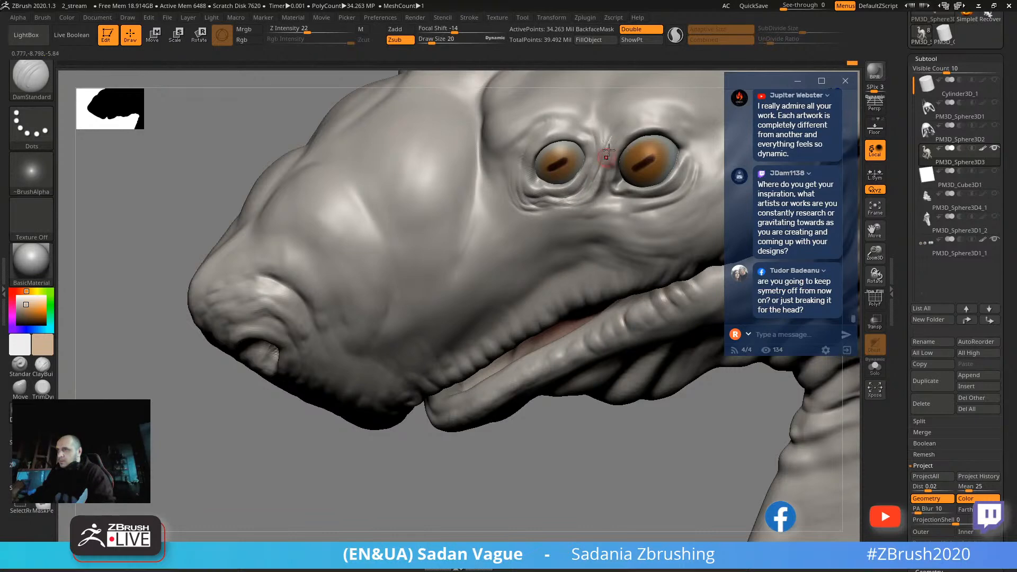
alt+drag(441, 459, 265, 500)
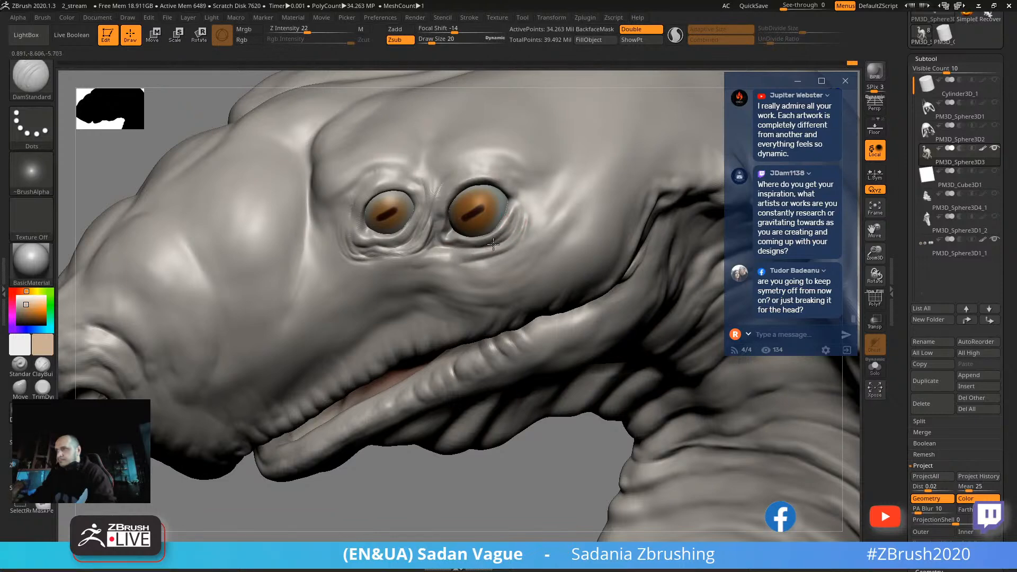
Choose a dark brown colour and fill the whole creature body subtool with it.
alt+drag(511, 476, 398, 293)
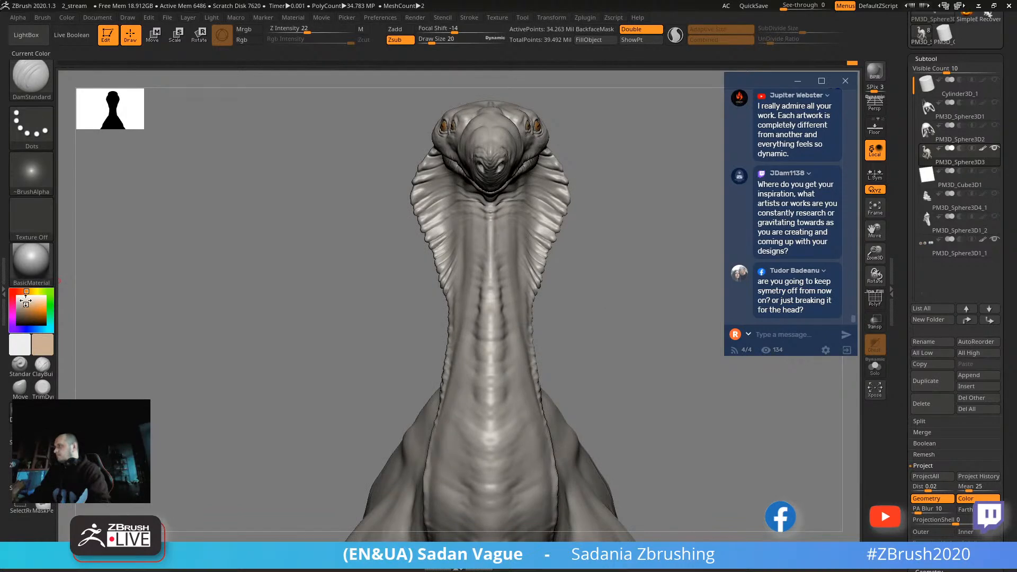
drag(25, 306, 23, 316)
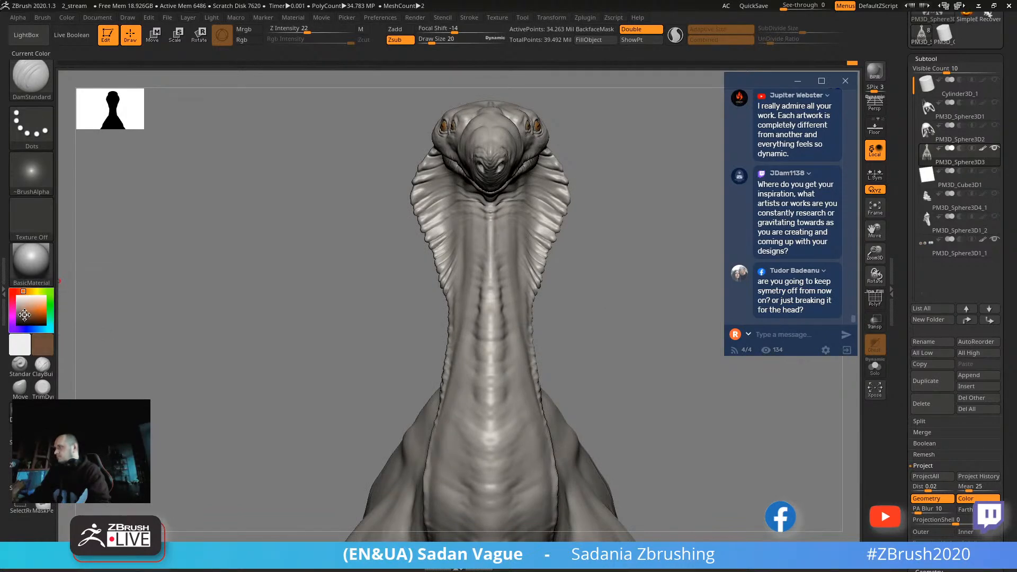
drag(24, 316, 22, 316)
click(592, 44)
Deepen and extend the skin creases around the paired eyes with the DamStandard brush at size 34.
drag(575, 111, 549, 299)
drag(593, 217, 462, 82)
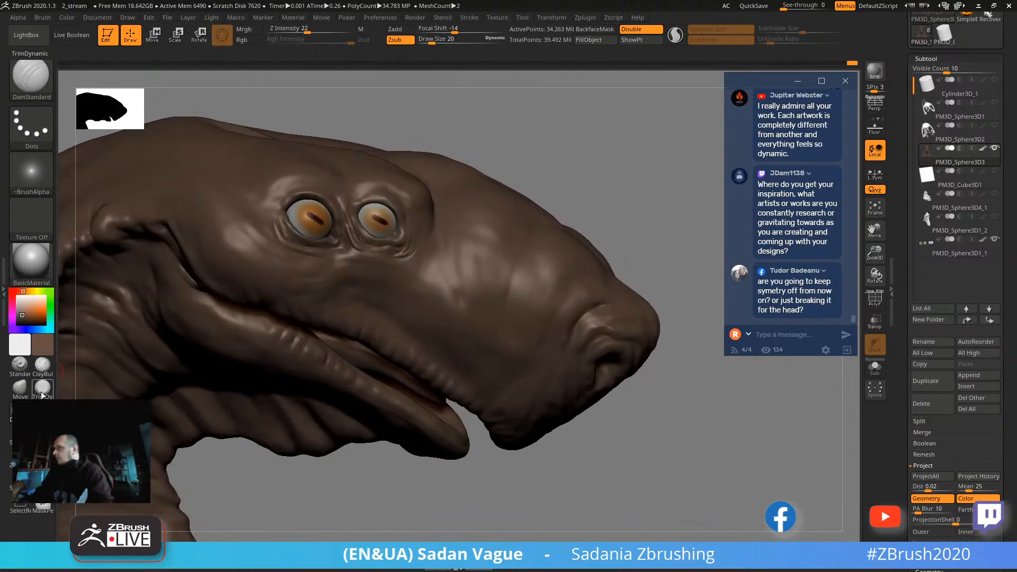
key(s)
drag(376, 271, 379, 271)
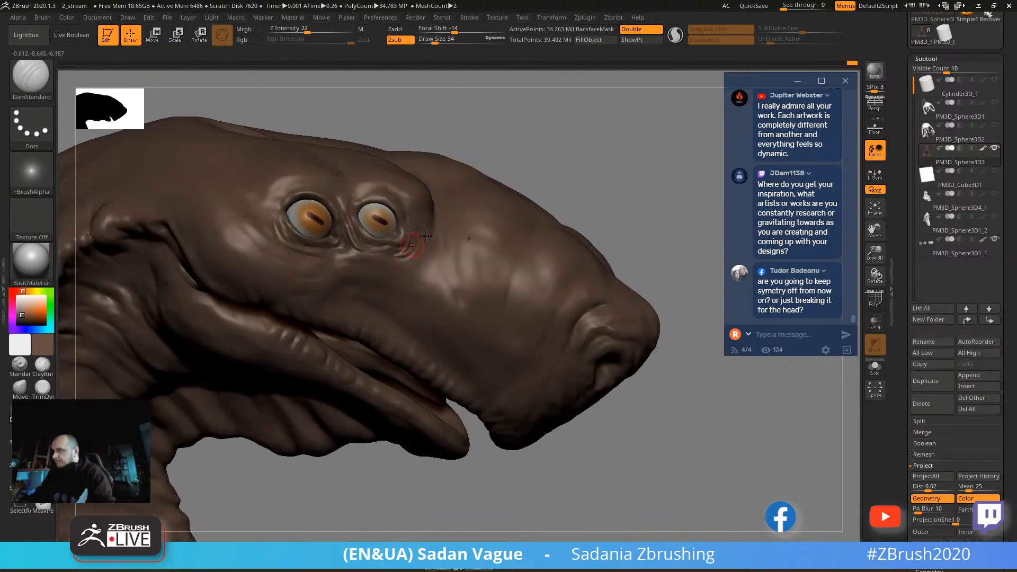
alt+drag(500, 137, 506, 198)
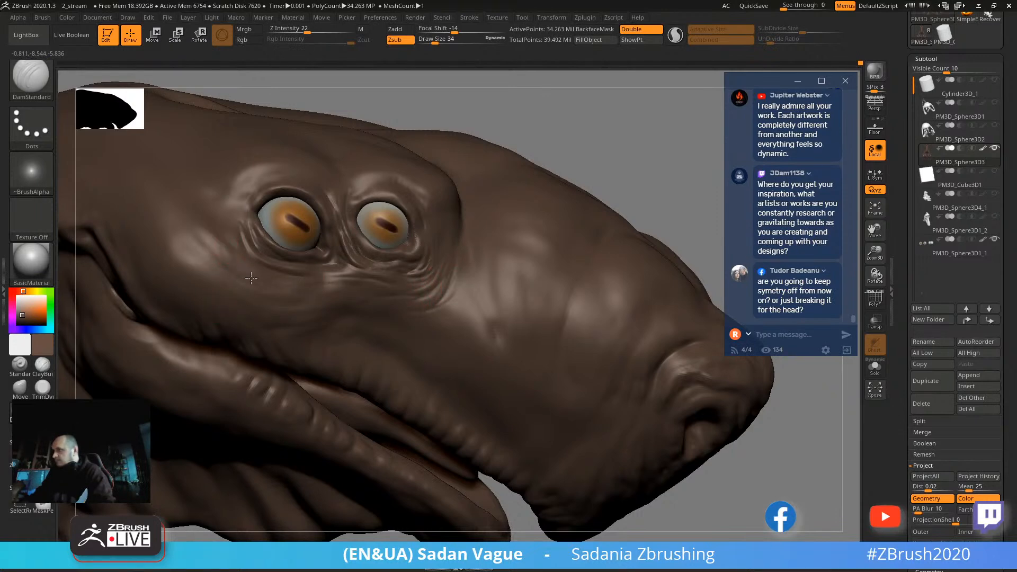
right_drag(369, 175, 255, 289)
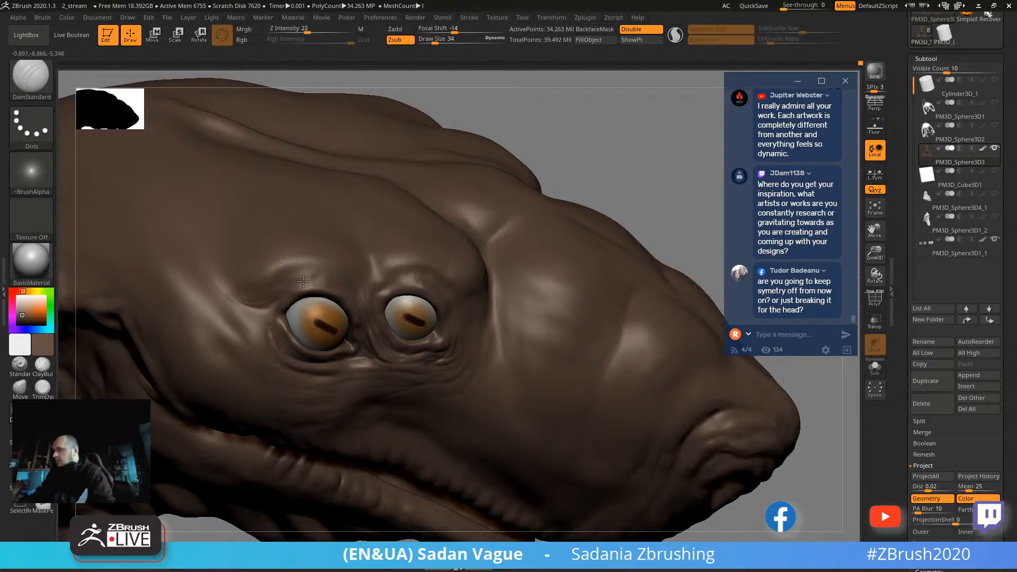
right_drag(277, 307, 609, 234)
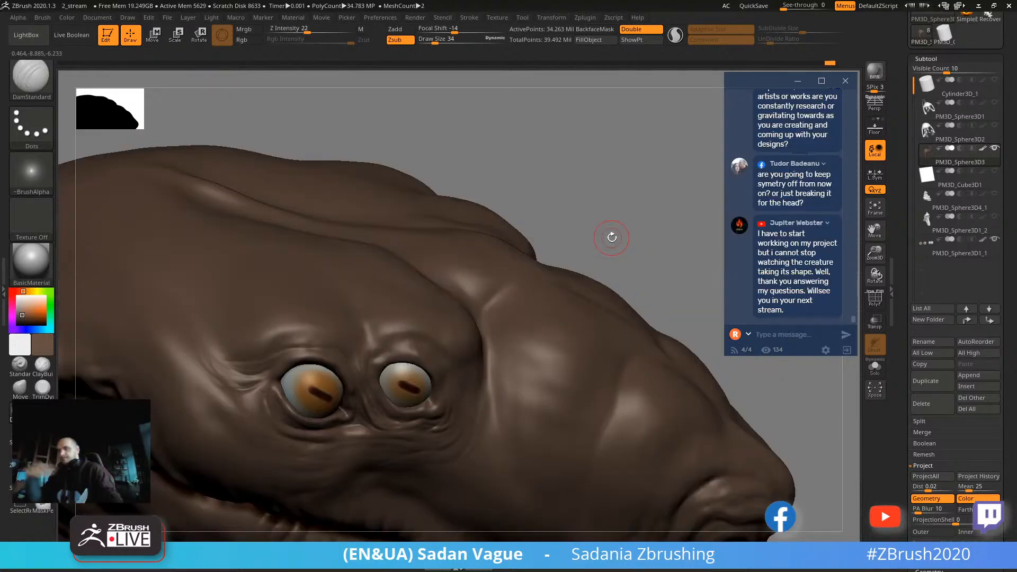